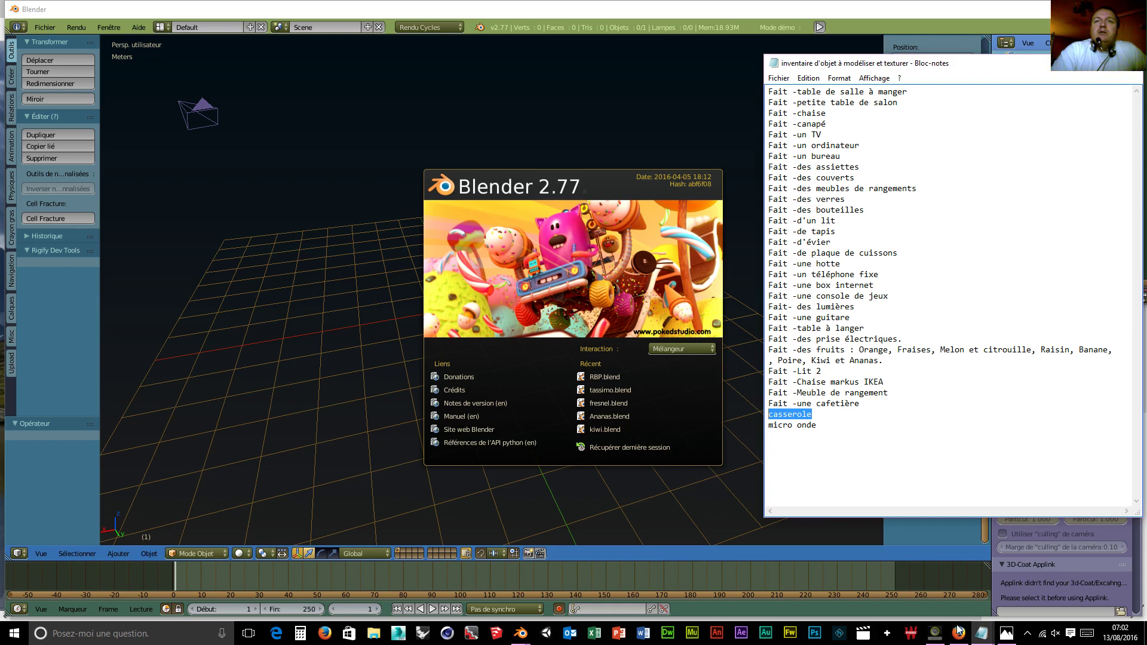
# Hide the Notepad object inventory, switch to Firefox and display the Physically Based Rendering Encyclopedia document.
pyautogui.moveTo(960, 639)
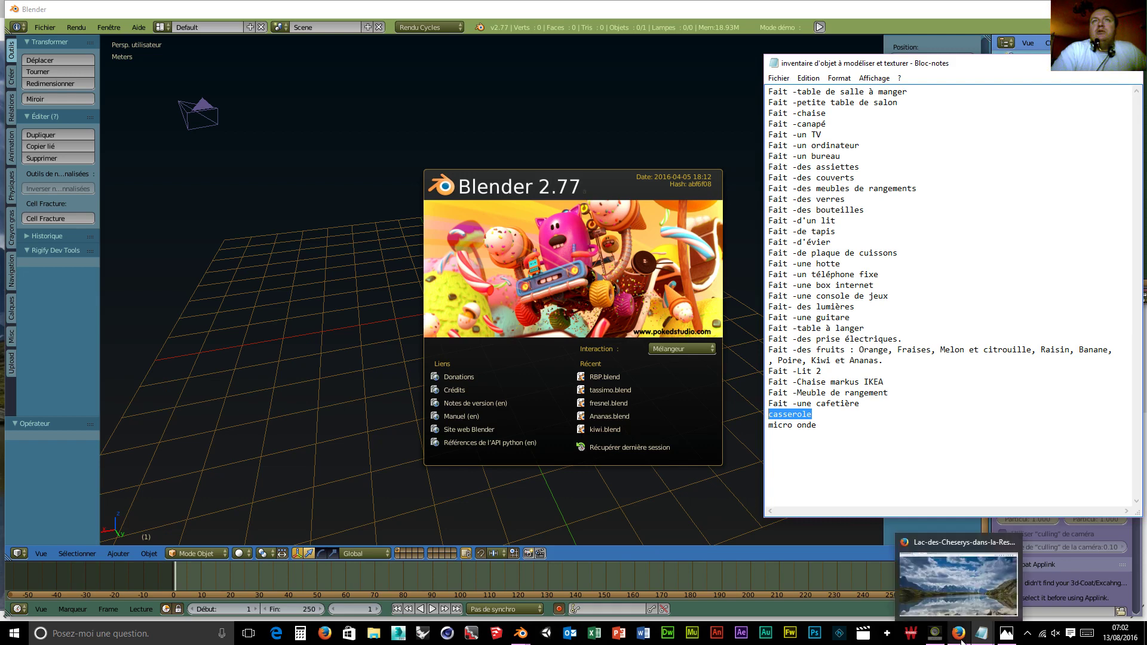
pyautogui.click(1074, 65)
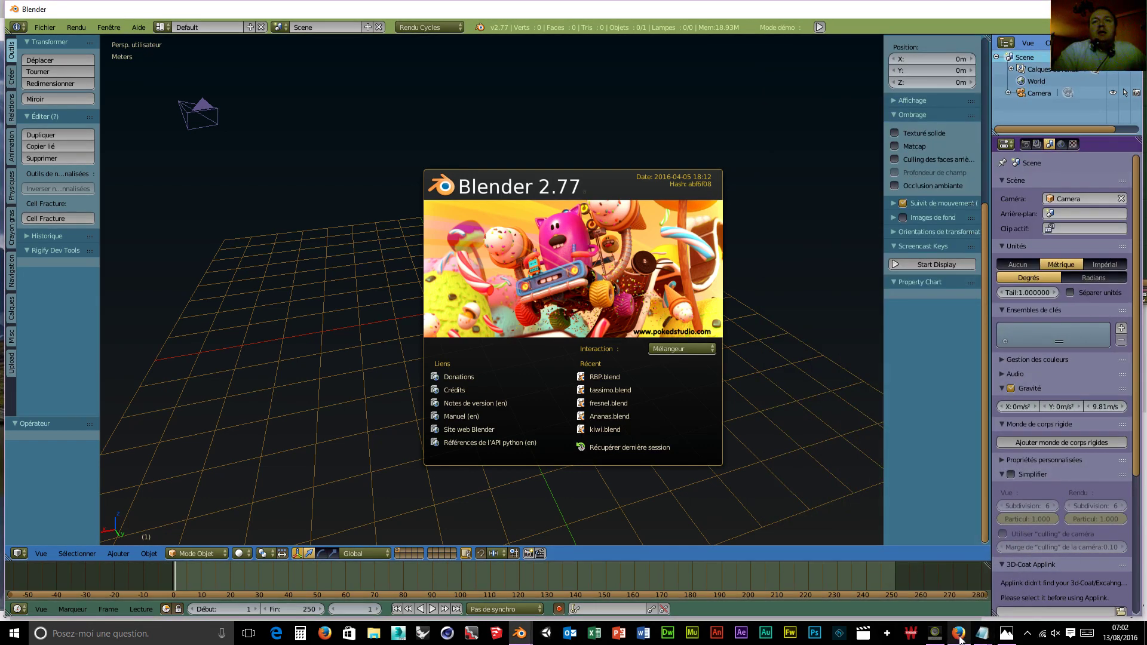
pyautogui.moveTo(959, 634)
pyautogui.click(942, 593)
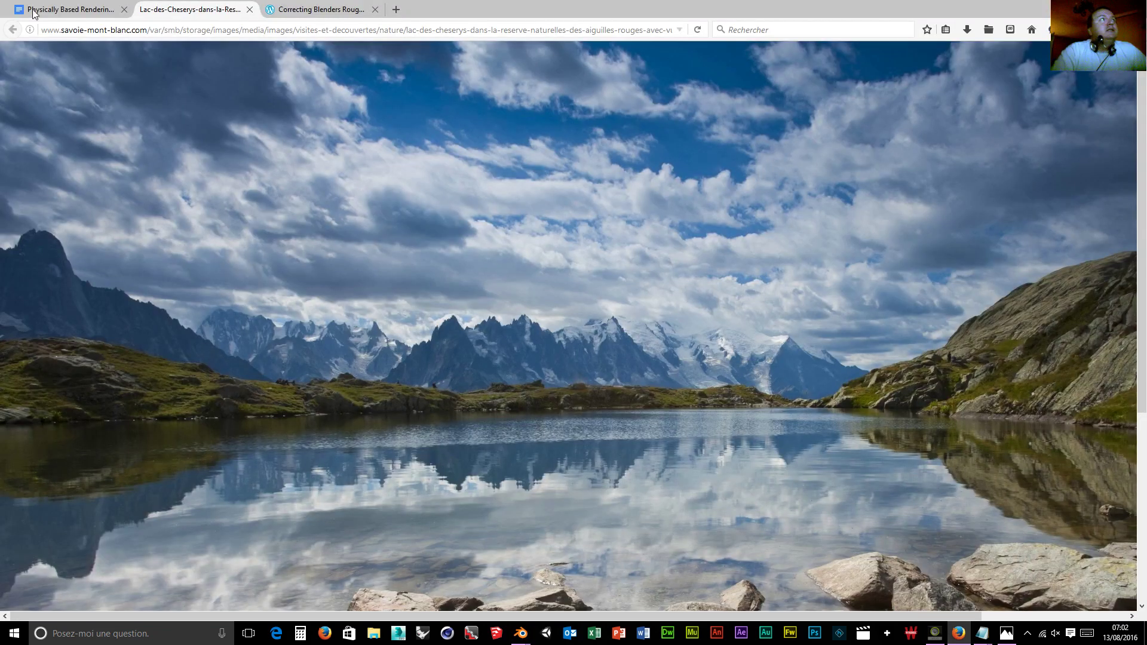
pyautogui.click(65, 10)
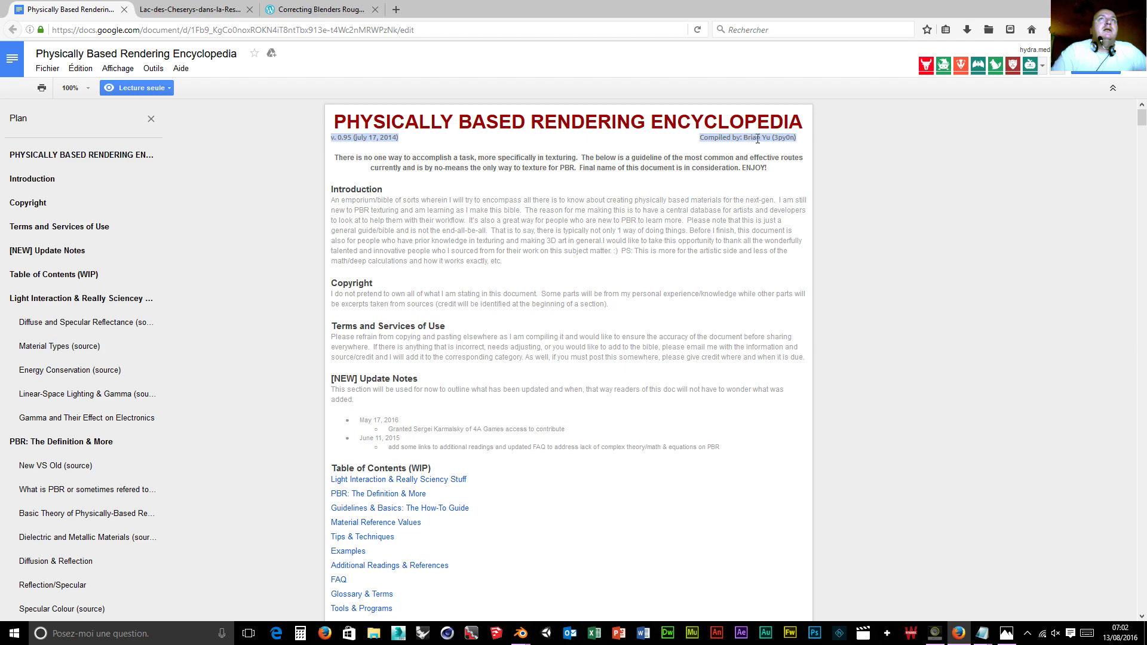
# Skim the document's introduction, table of contents and opening passages on reflectance, material types and energy conservation.
pyautogui.scroll(-4, 369, 173)
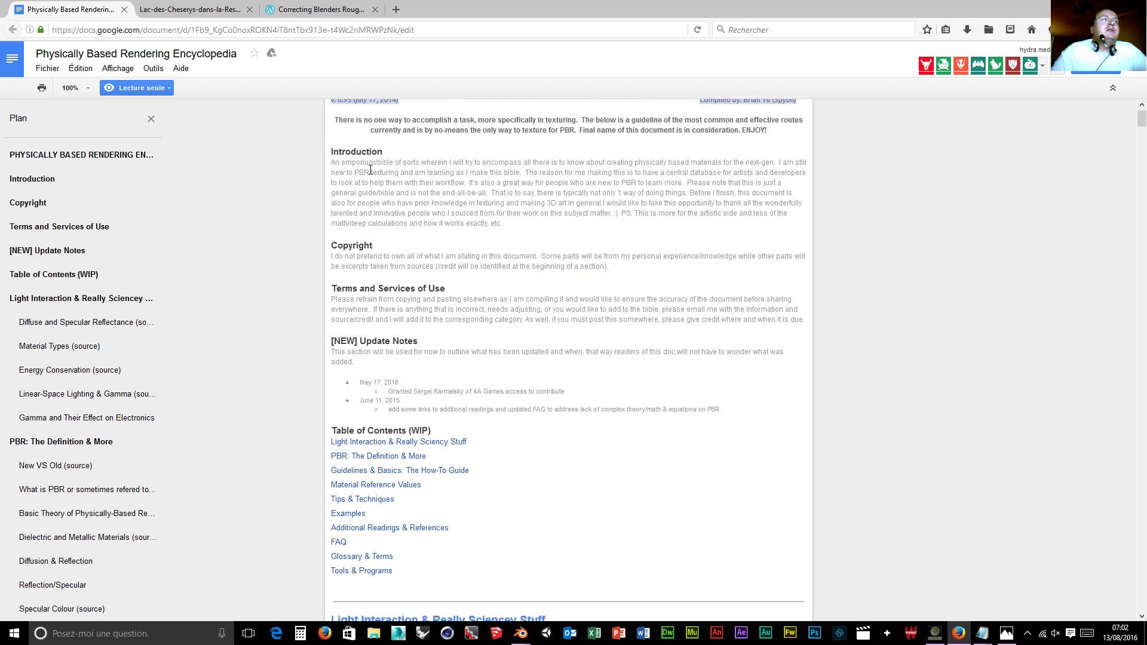
pyautogui.scroll(-10, 371, 169)
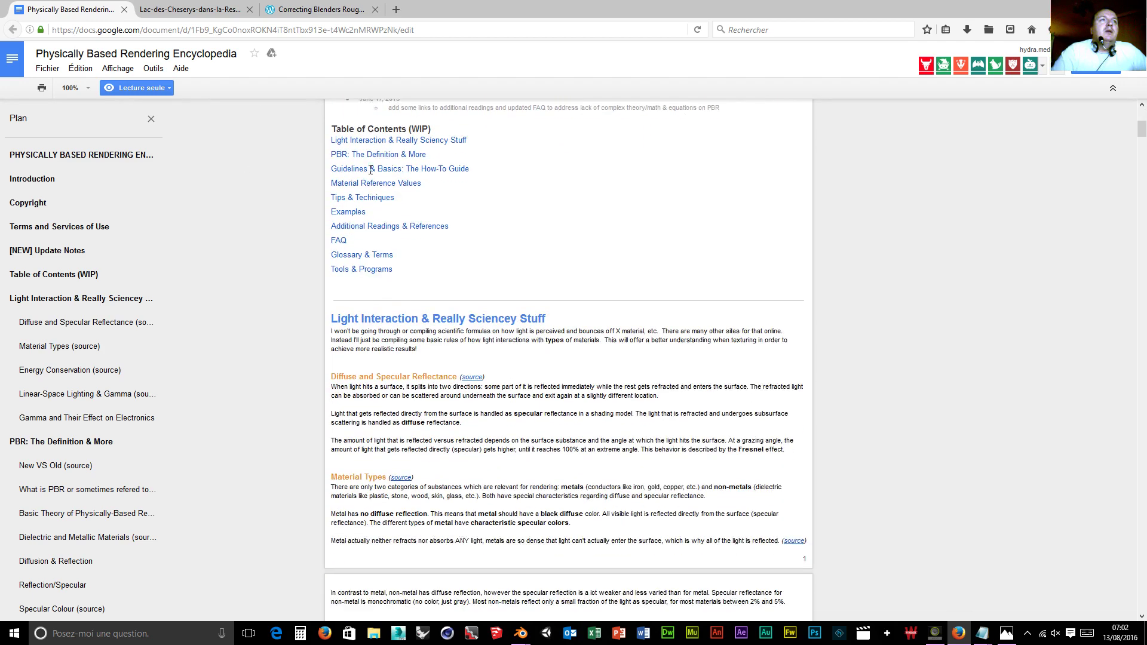
pyautogui.scroll(-4, 370, 170)
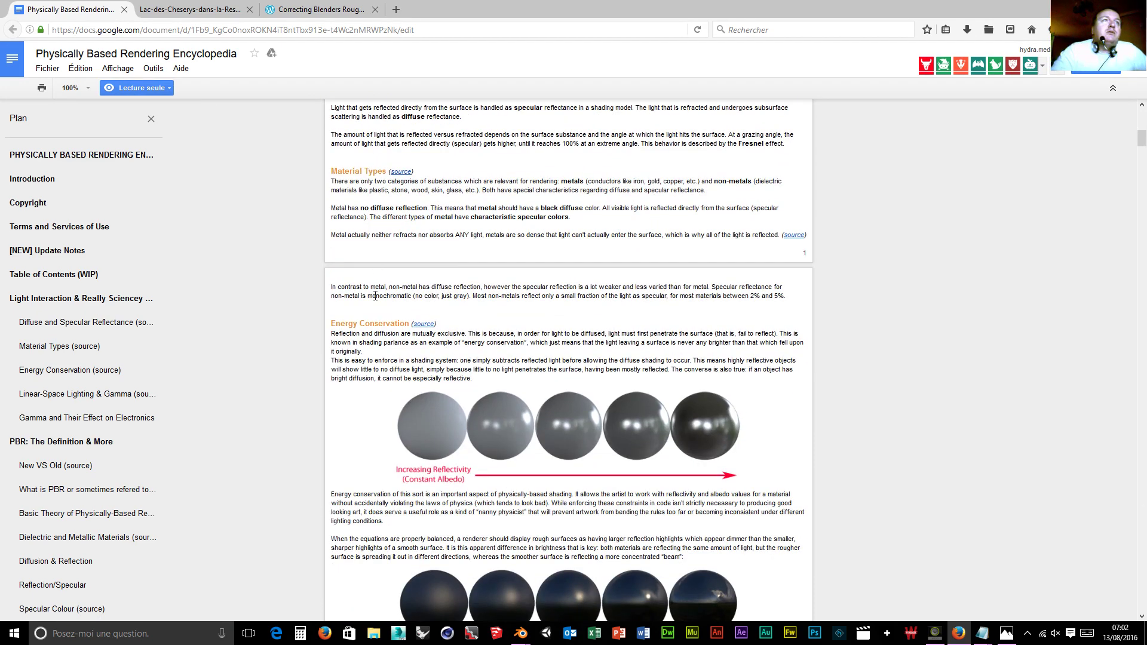
pyautogui.scroll(-2, 375, 295)
pyautogui.scroll(-4, 375, 296)
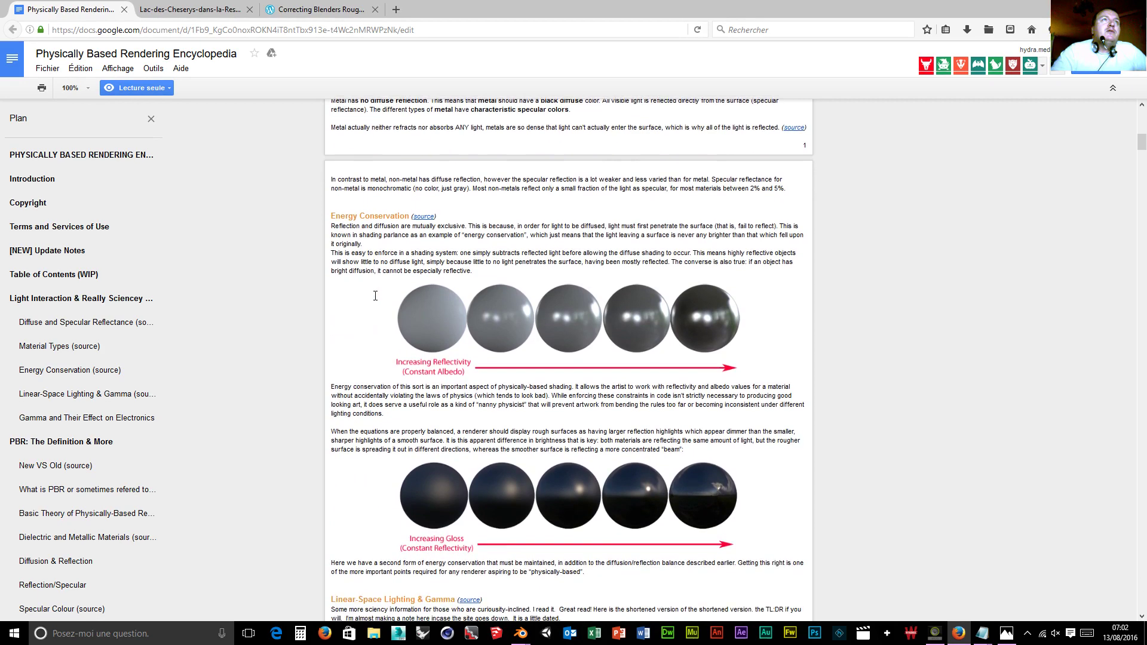
pyautogui.scroll(8, 375, 296)
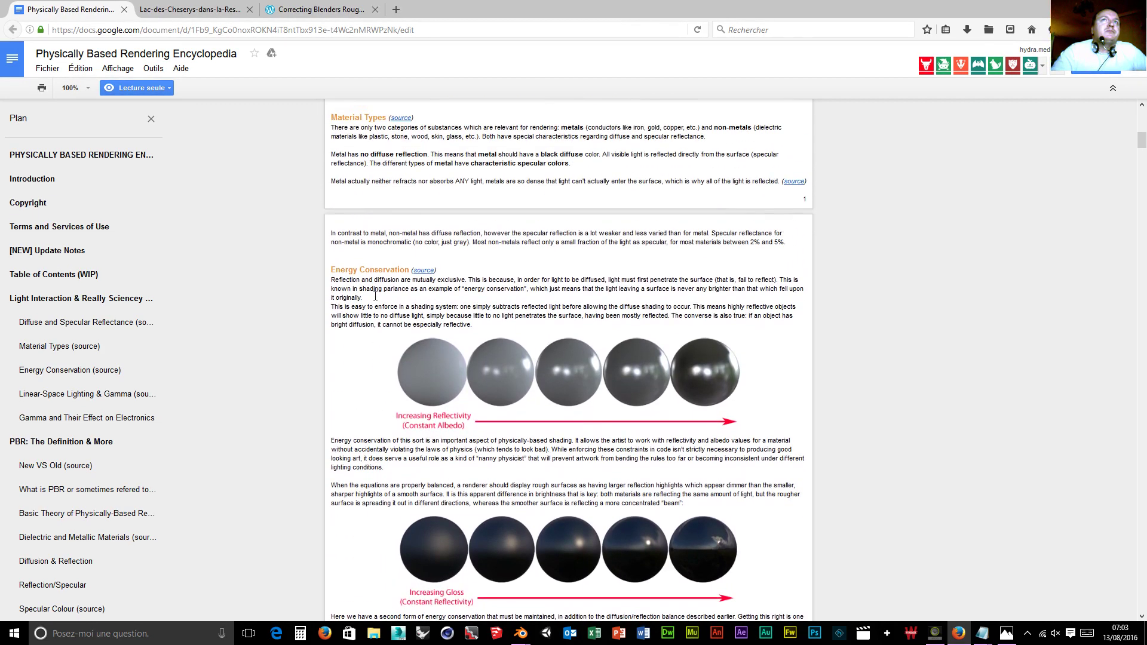
pyautogui.scroll(6, 375, 297)
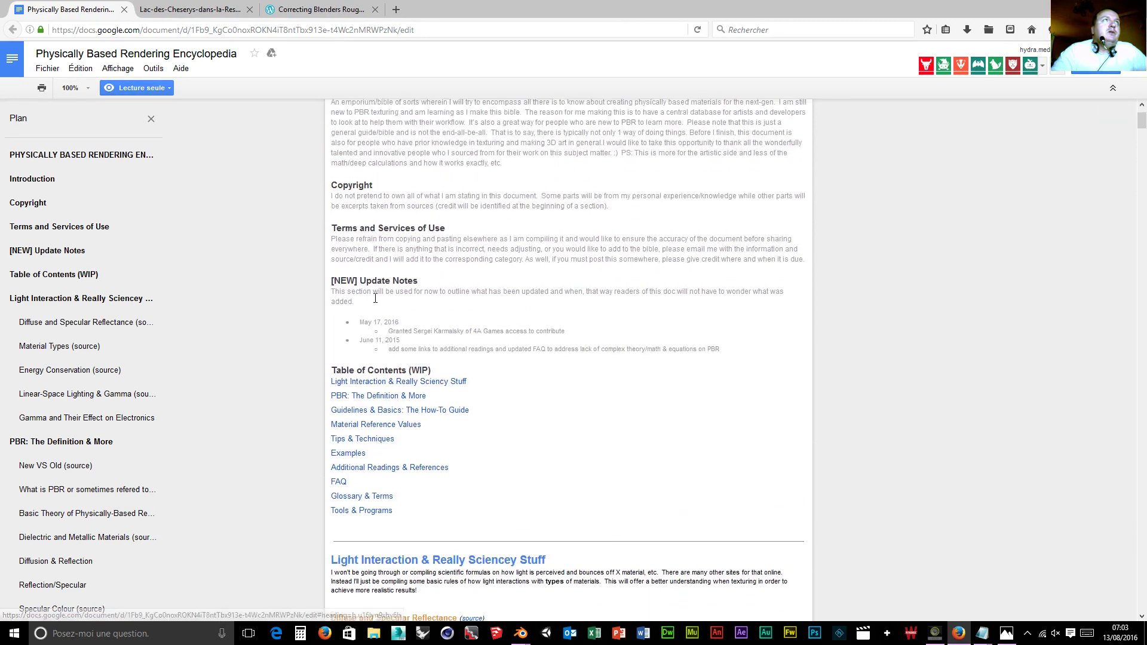
pyautogui.scroll(-4, 375, 296)
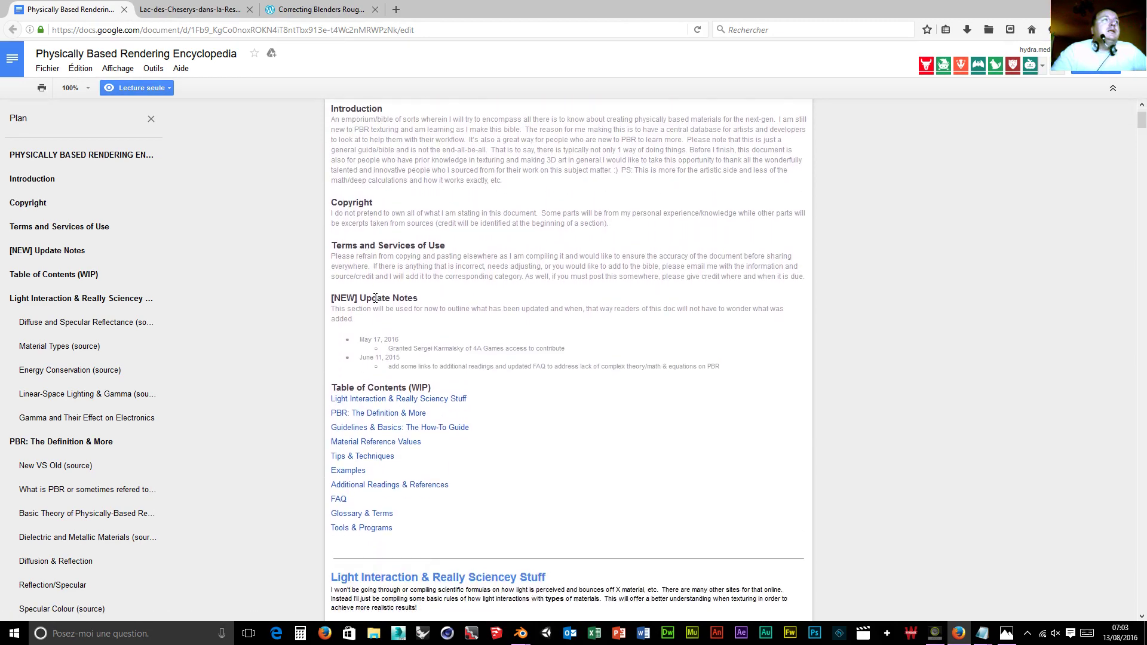
pyautogui.scroll(-5, 375, 299)
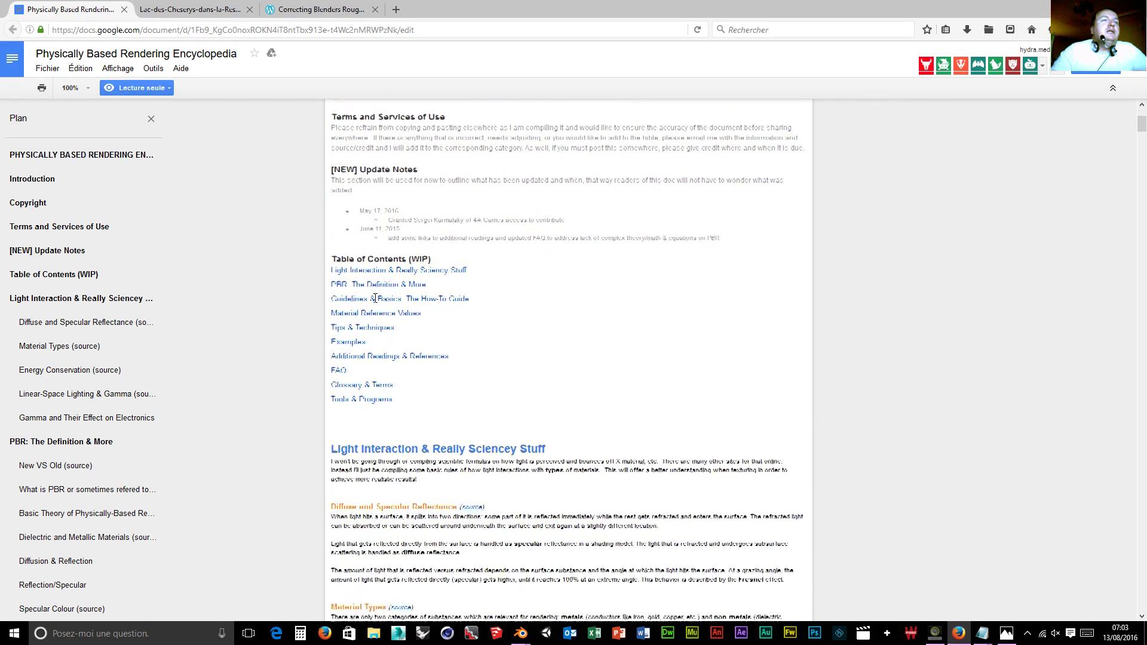
pyautogui.scroll(5, 375, 298)
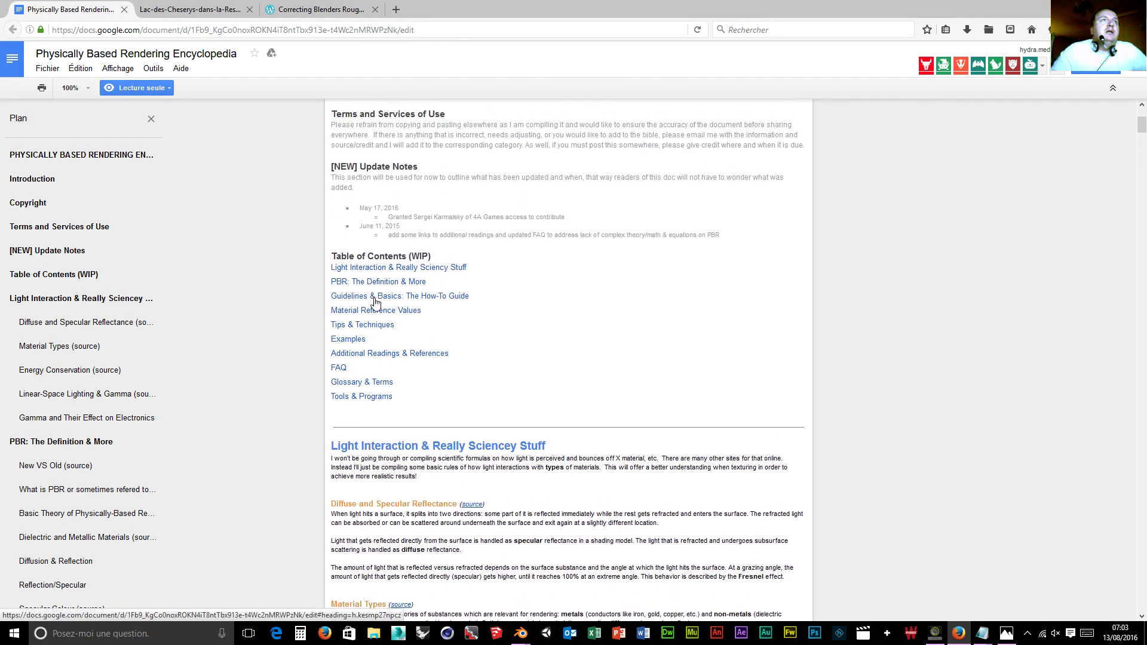
pyautogui.scroll(4, 375, 299)
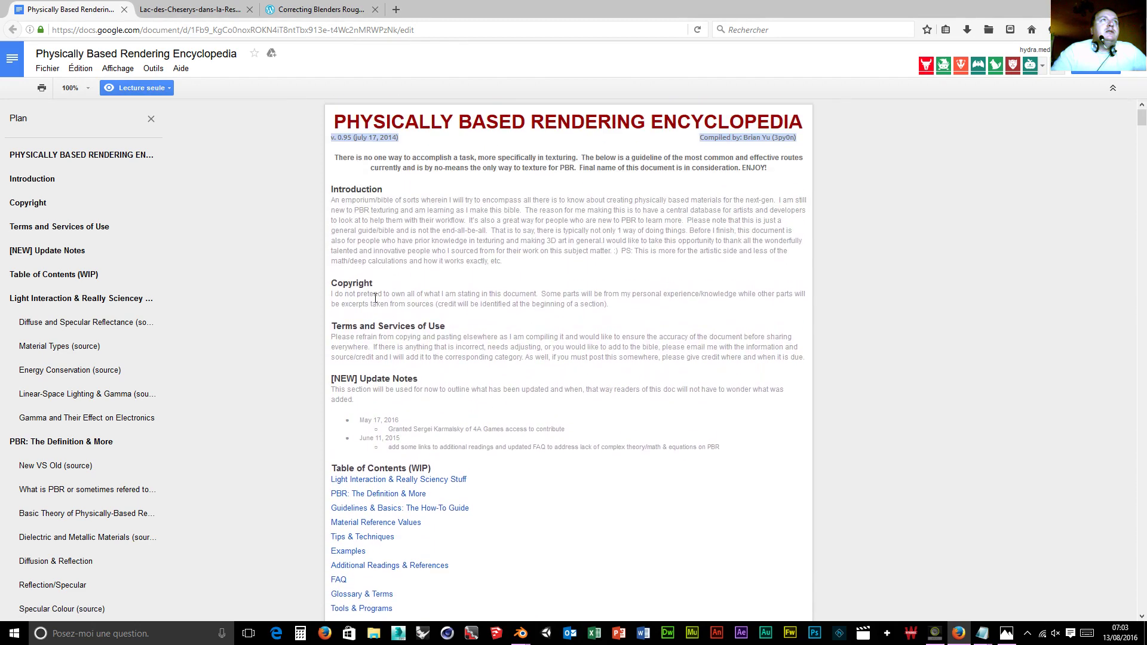
# Go through the Light Interaction section, examining the energy conservation spheres and the linear-space lighting and gamma diagrams.
pyautogui.scroll(-10, 374, 303)
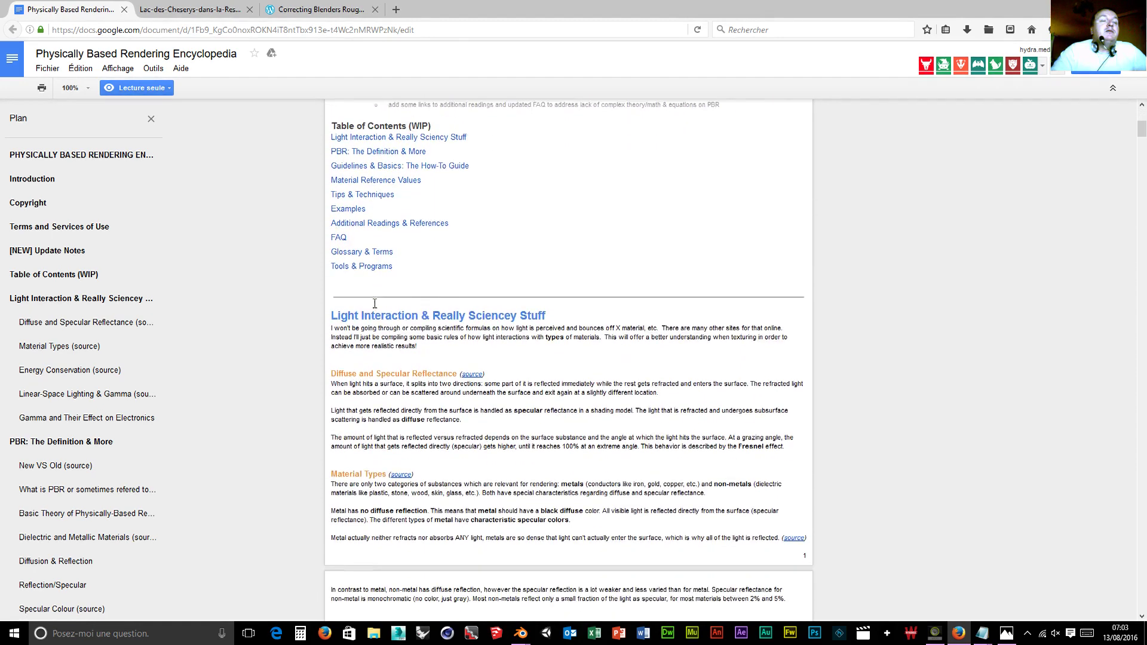
pyautogui.scroll(-9, 374, 304)
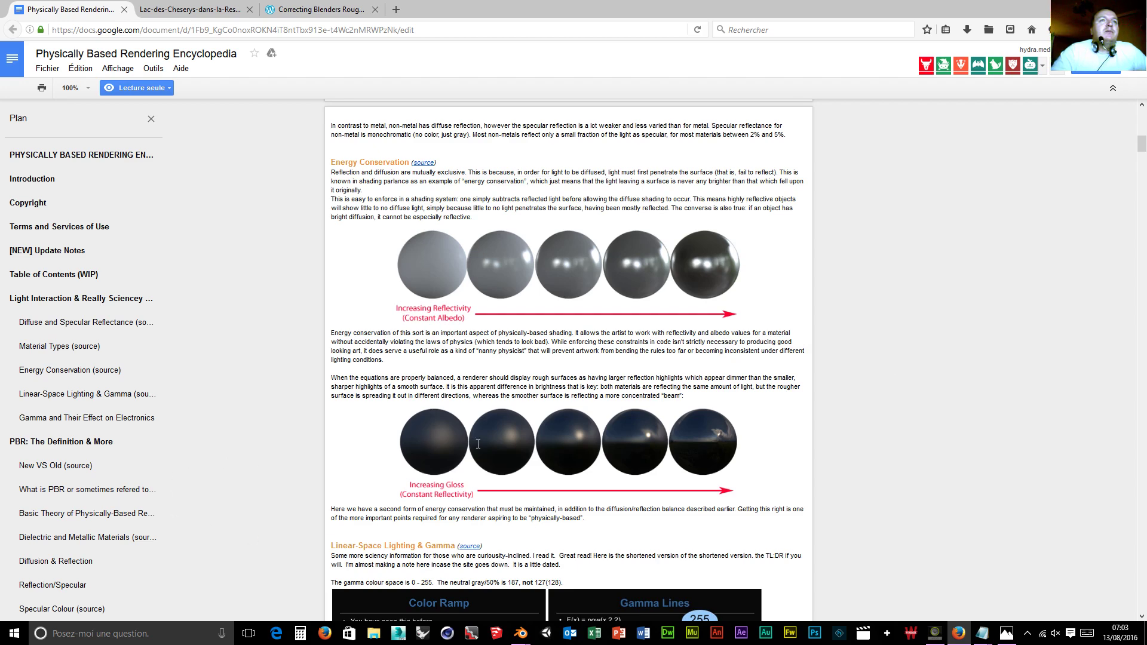
pyautogui.scroll(-10, 733, 442)
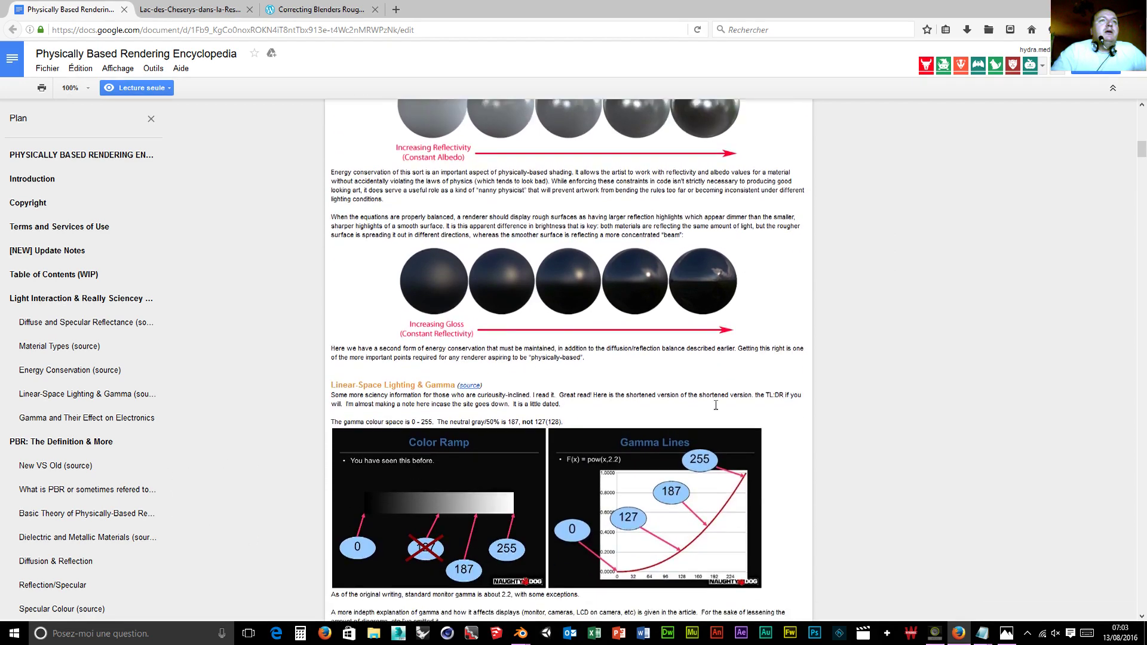
pyautogui.scroll(-10, 711, 397)
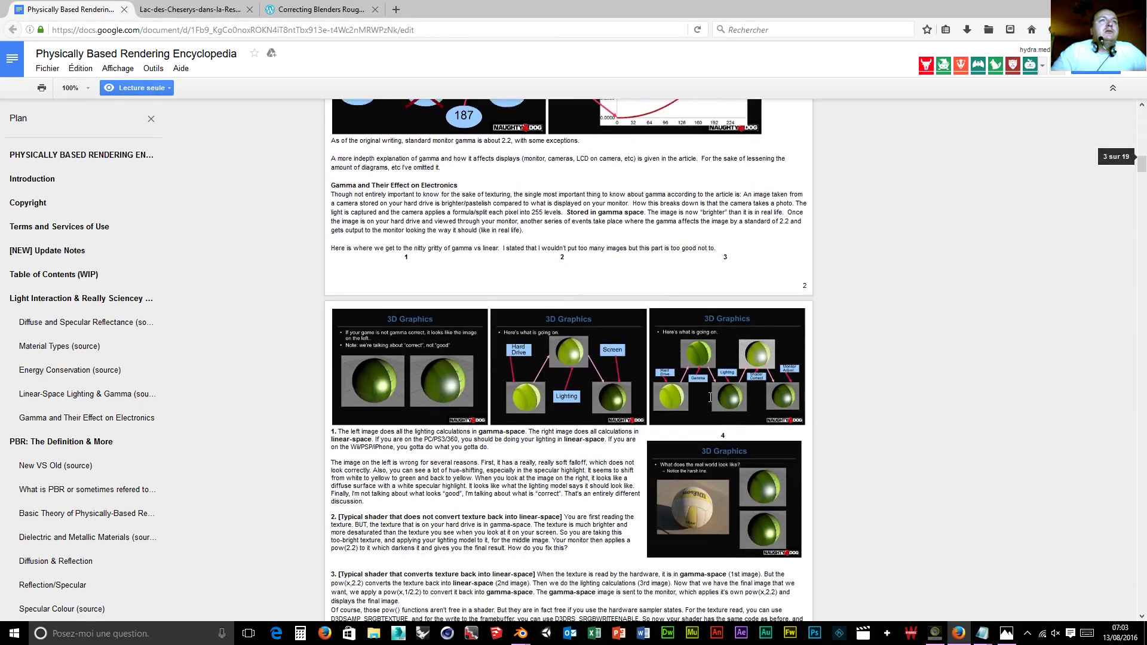
pyautogui.scroll(-10, 711, 397)
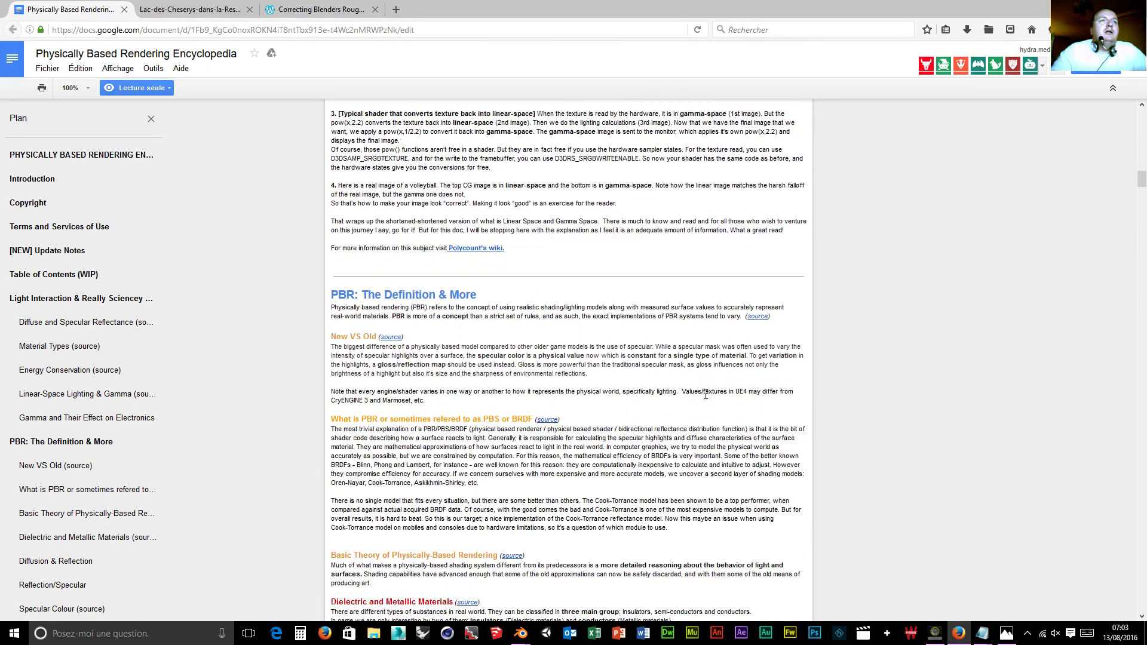
# Read the PBR definition section from dielectric and metallic materials down to Fresnel, and highlight the Fresnel heading.
pyautogui.scroll(-10, 386, 249)
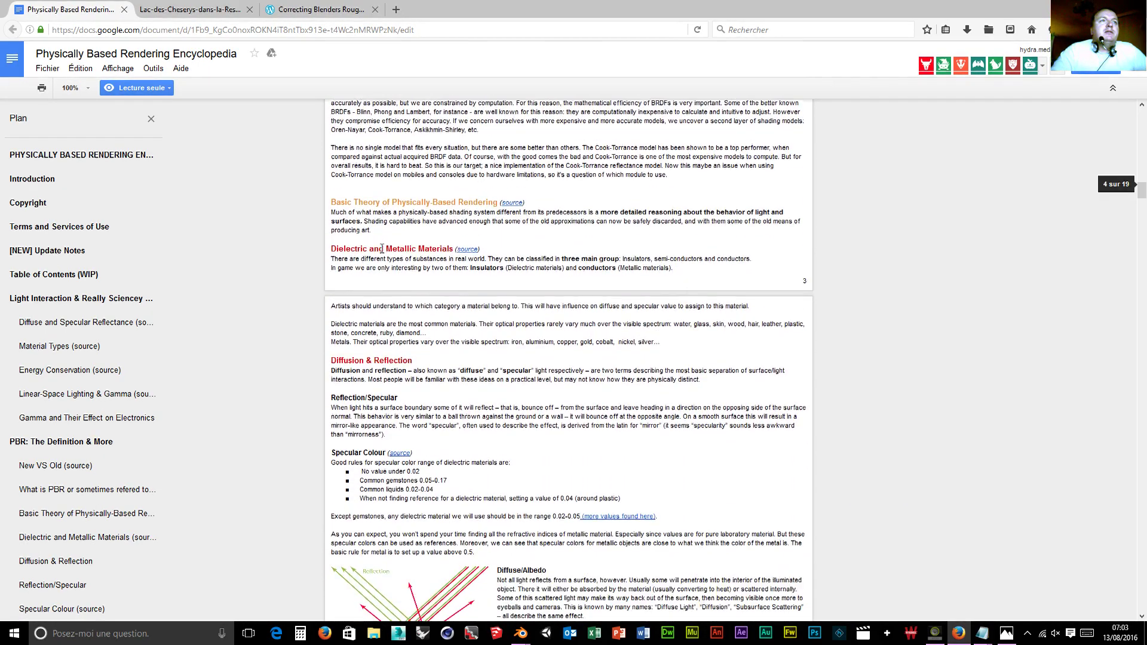
pyautogui.scroll(-6, 382, 248)
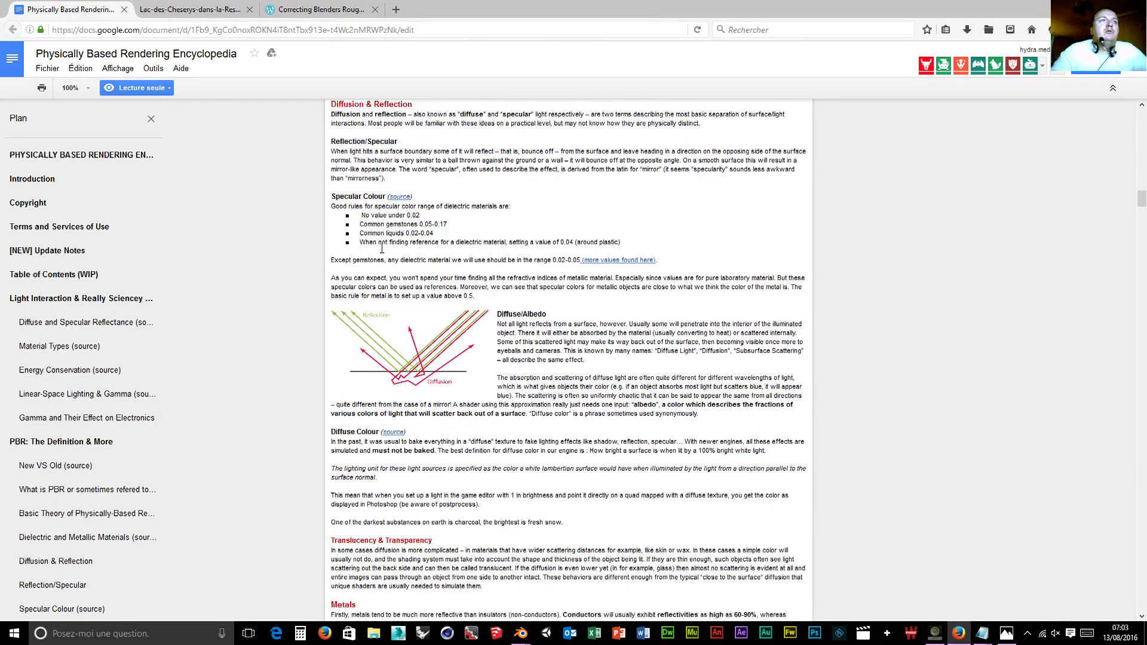
pyautogui.scroll(-1, 382, 248)
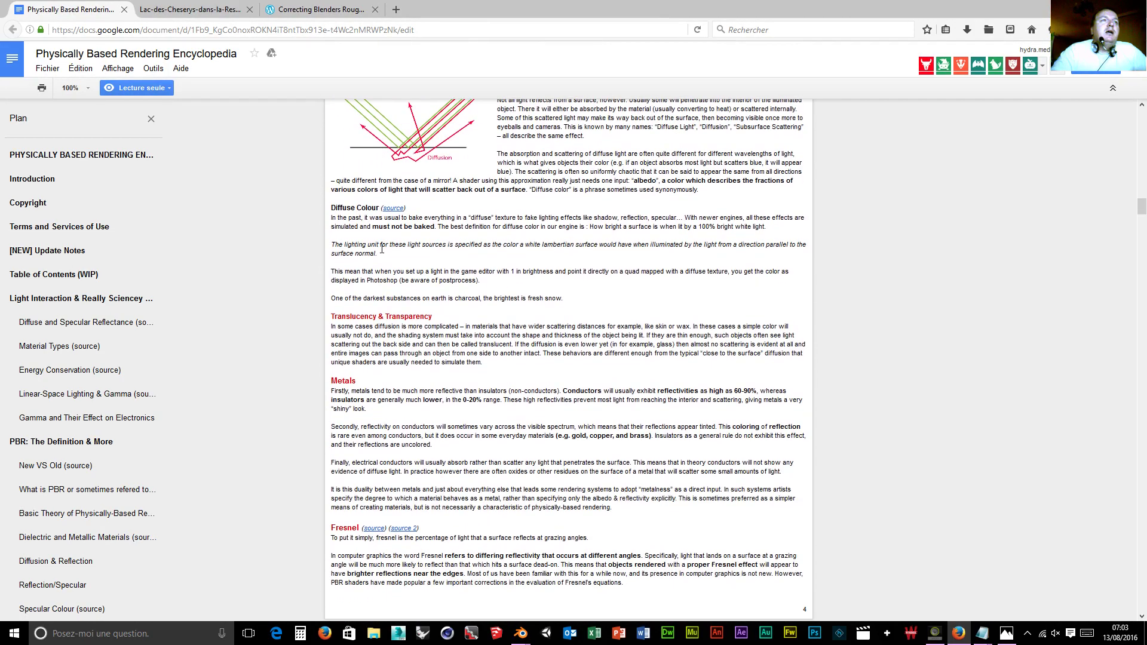
pyautogui.scroll(-4, 382, 247)
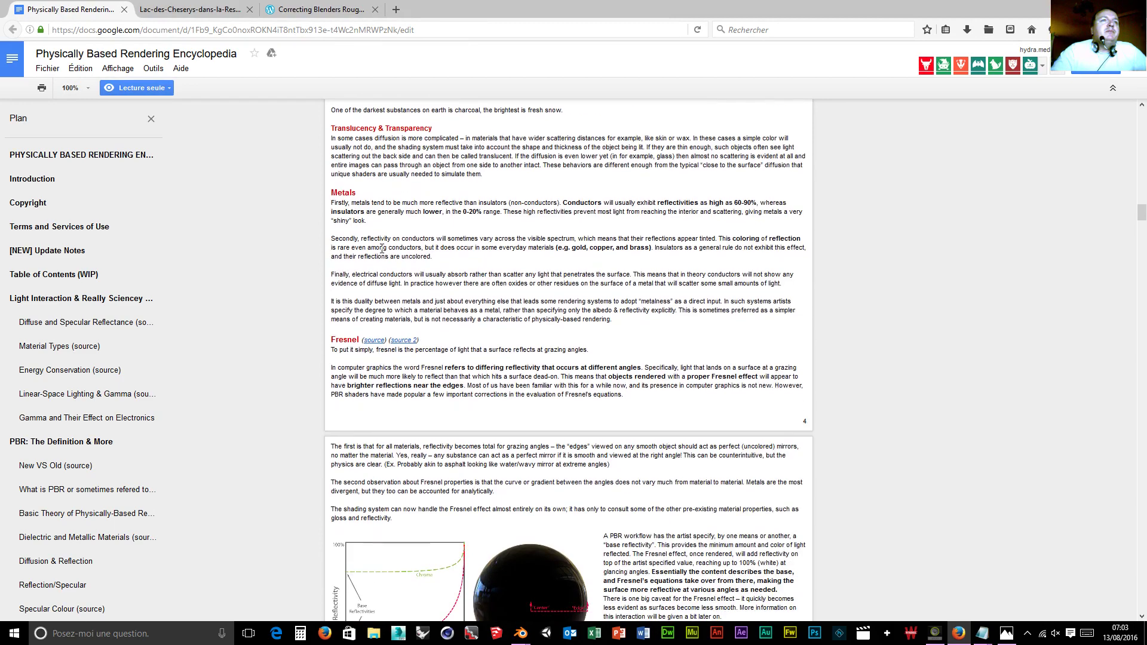
pyautogui.scroll(-3, 382, 247)
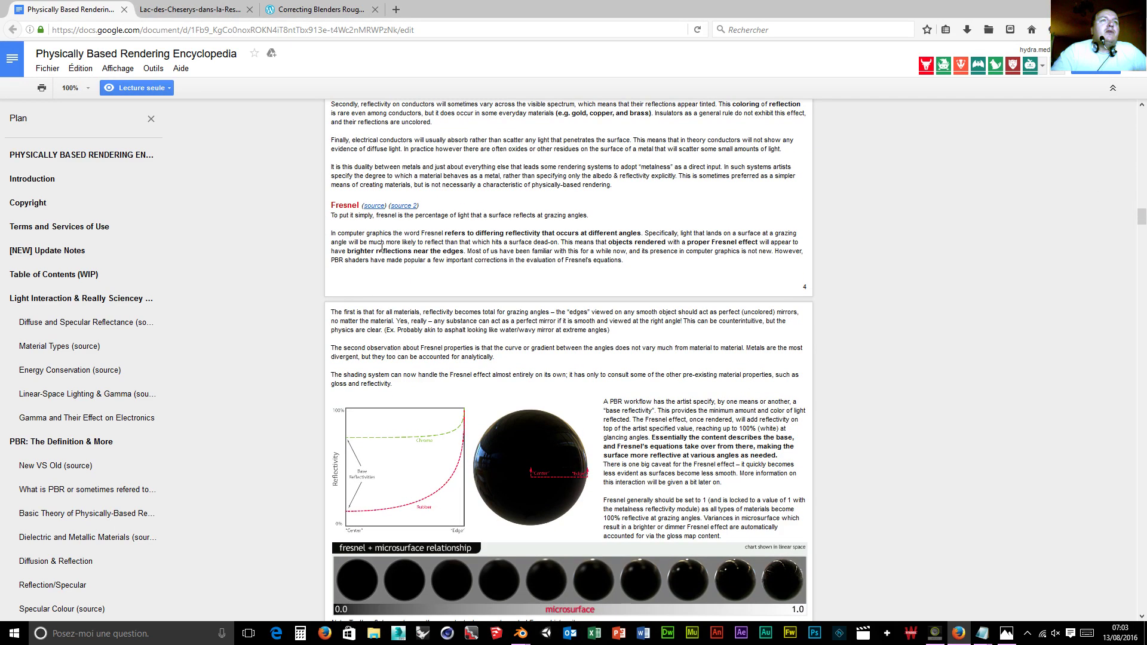
pyautogui.scroll(-2, 521, 444)
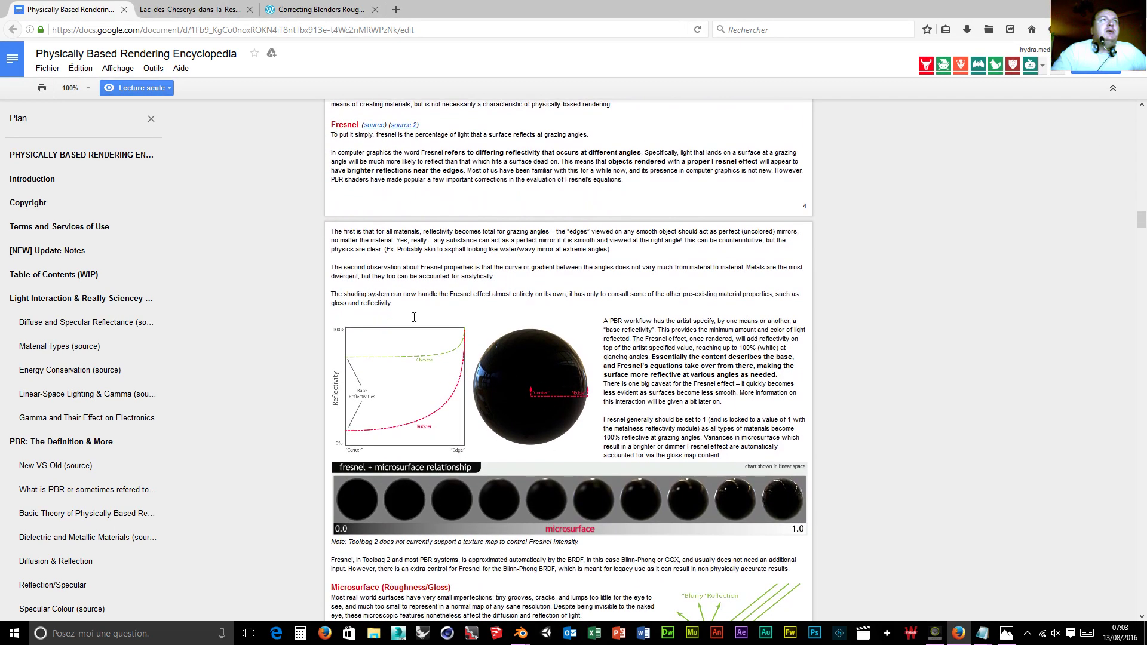
pyautogui.scroll(1, 354, 201)
pyautogui.moveTo(331, 150); pyautogui.dragTo(359, 151)
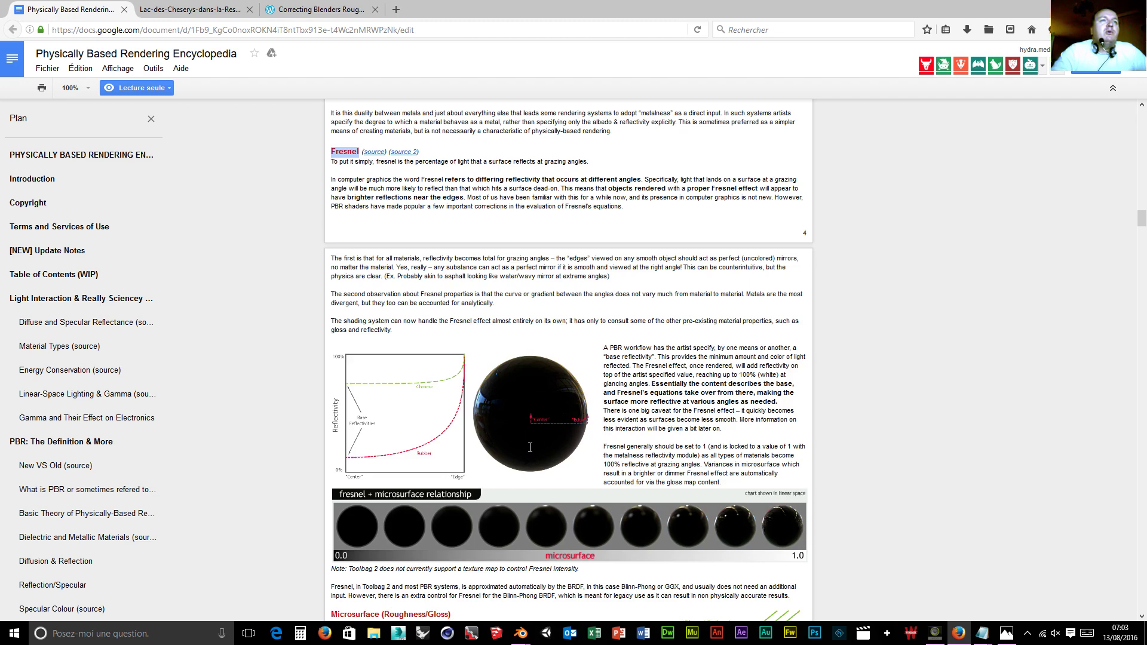
# Examine the Fresnel and microsurface chart, the Roughness/Gloss section, and the material guidelines on energy conservation and diffuse/albedo.
pyautogui.scroll(-5, 534, 533)
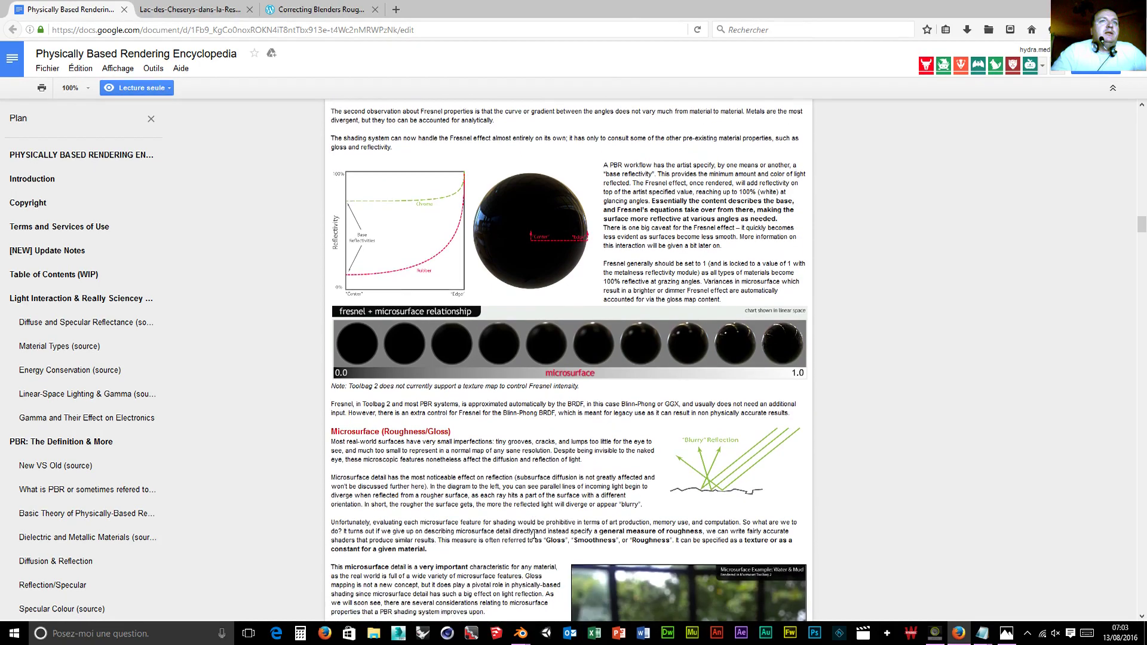
pyautogui.scroll(-2, 534, 534)
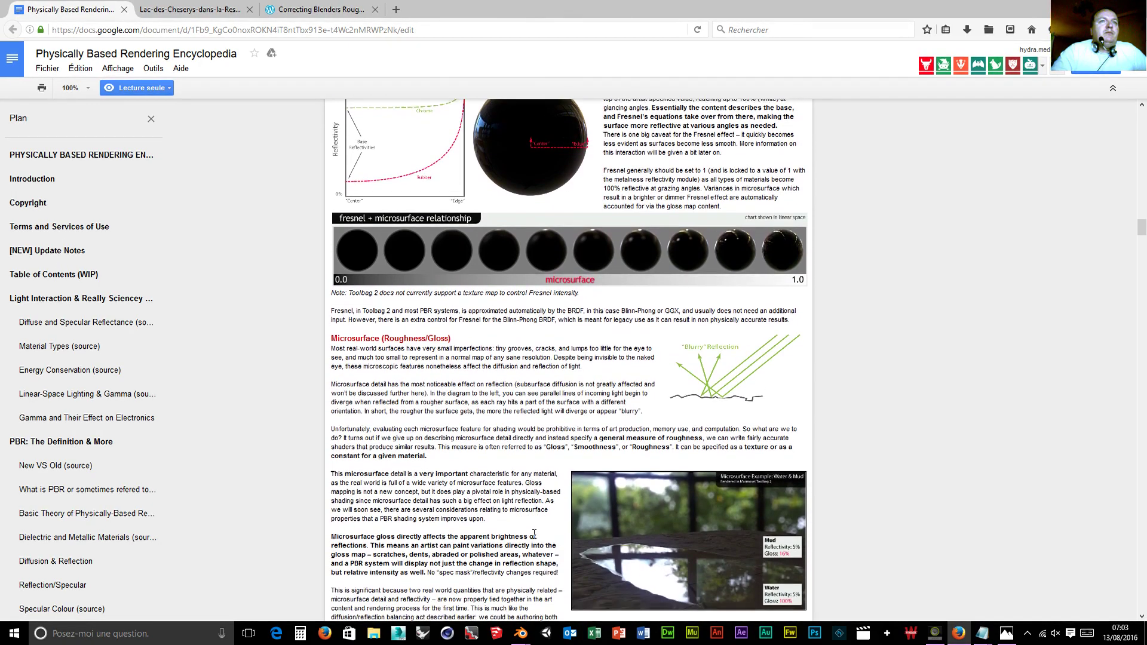
pyautogui.scroll(-2, 534, 533)
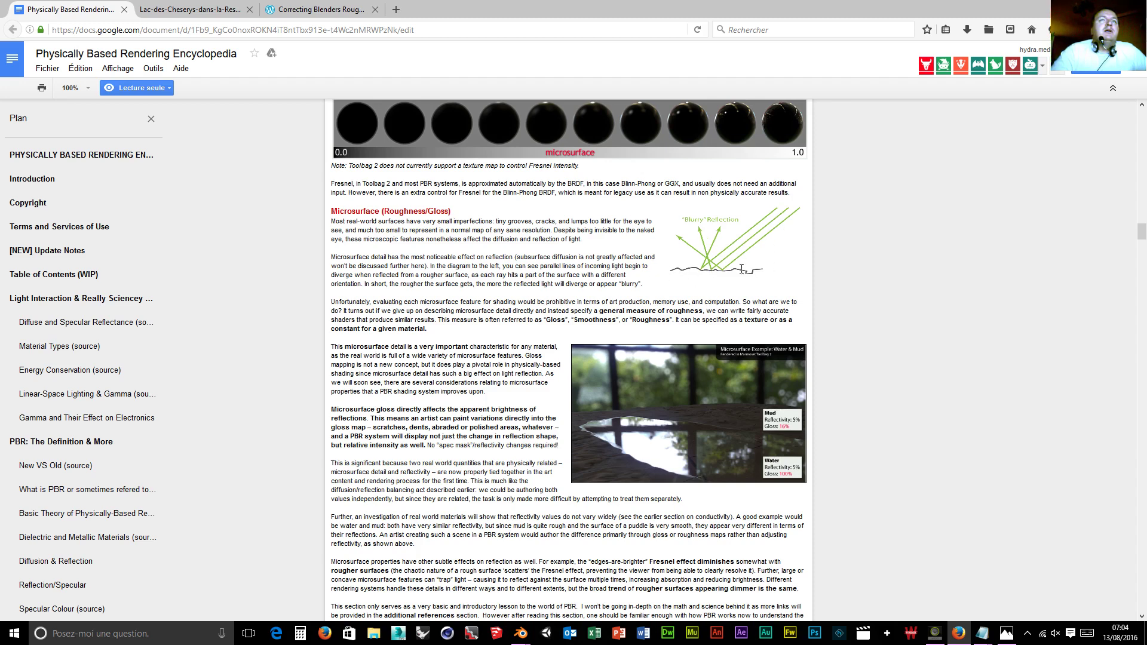
pyautogui.scroll(2, 611, 283)
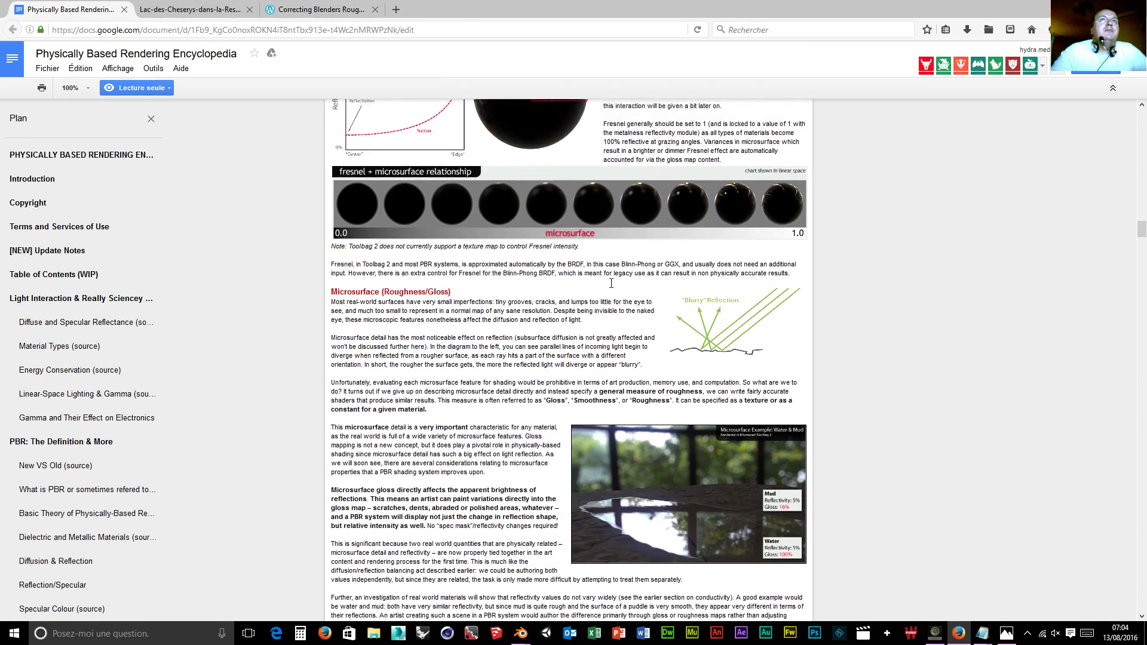
pyautogui.scroll(2, 430, 209)
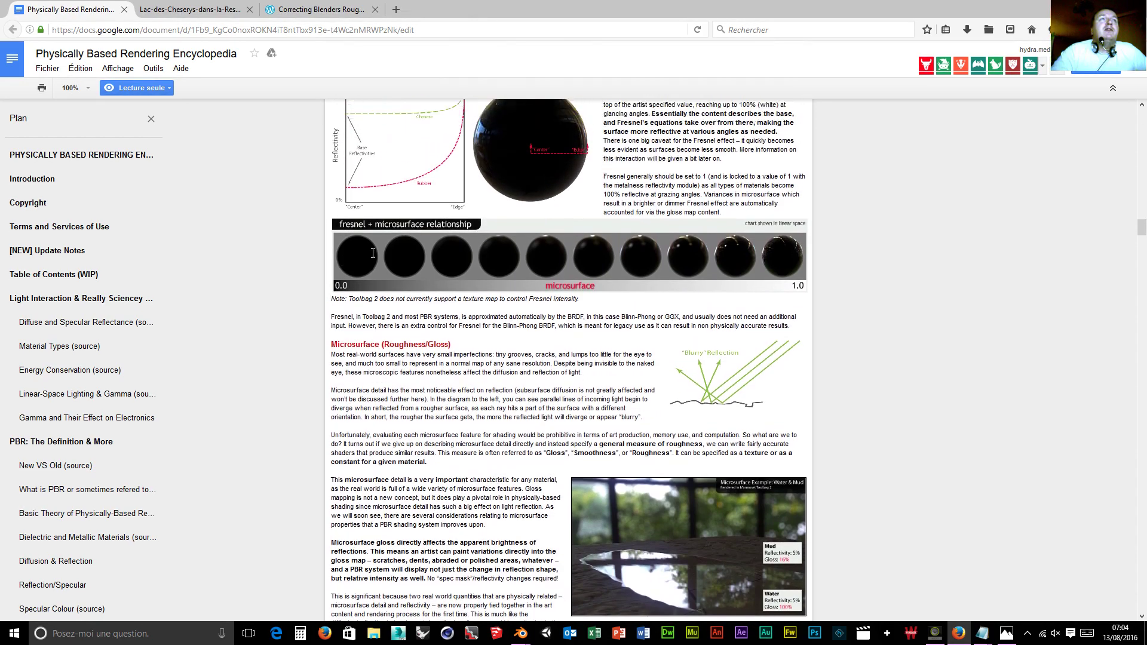
pyautogui.scroll(-8, 507, 193)
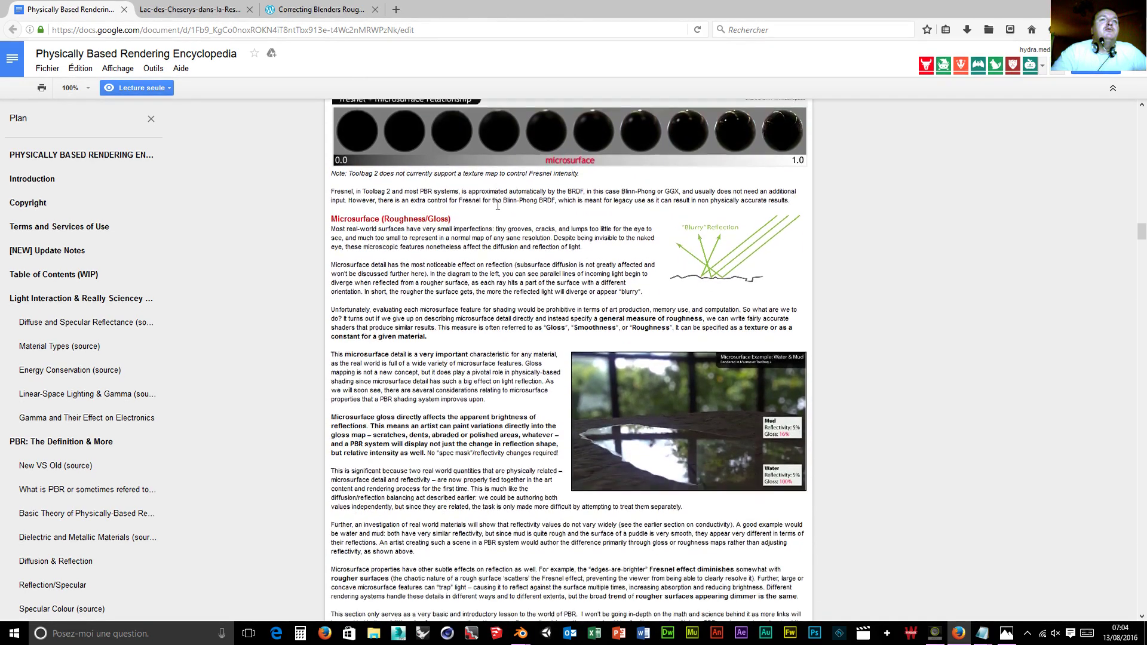
pyautogui.scroll(-8, 497, 207)
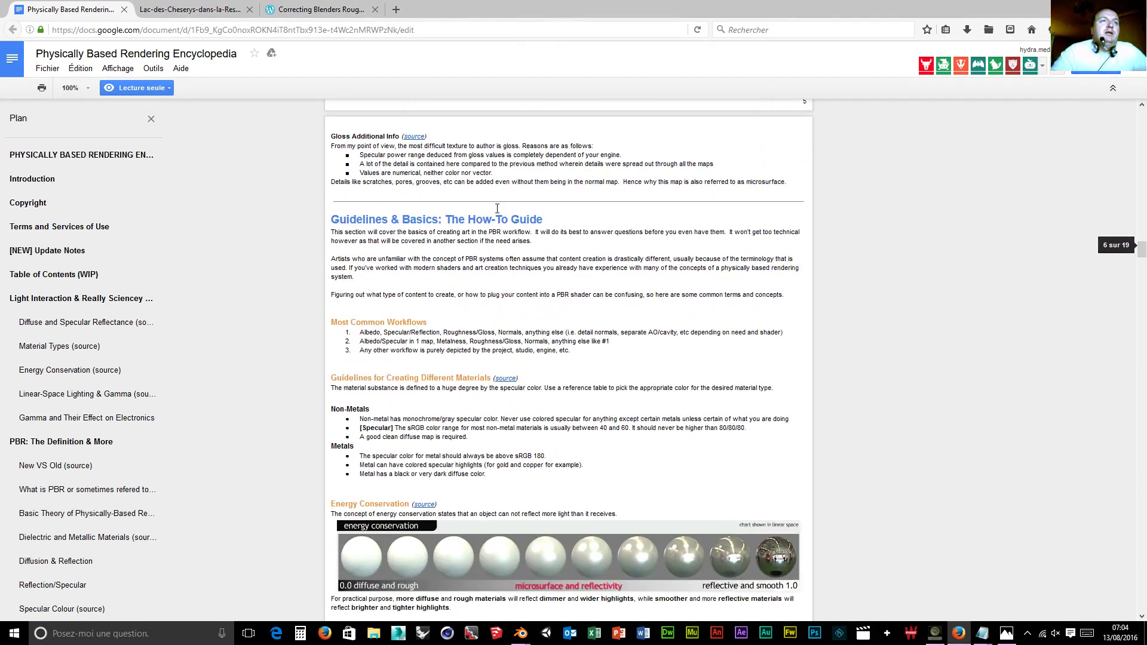
pyautogui.scroll(-2, 497, 206)
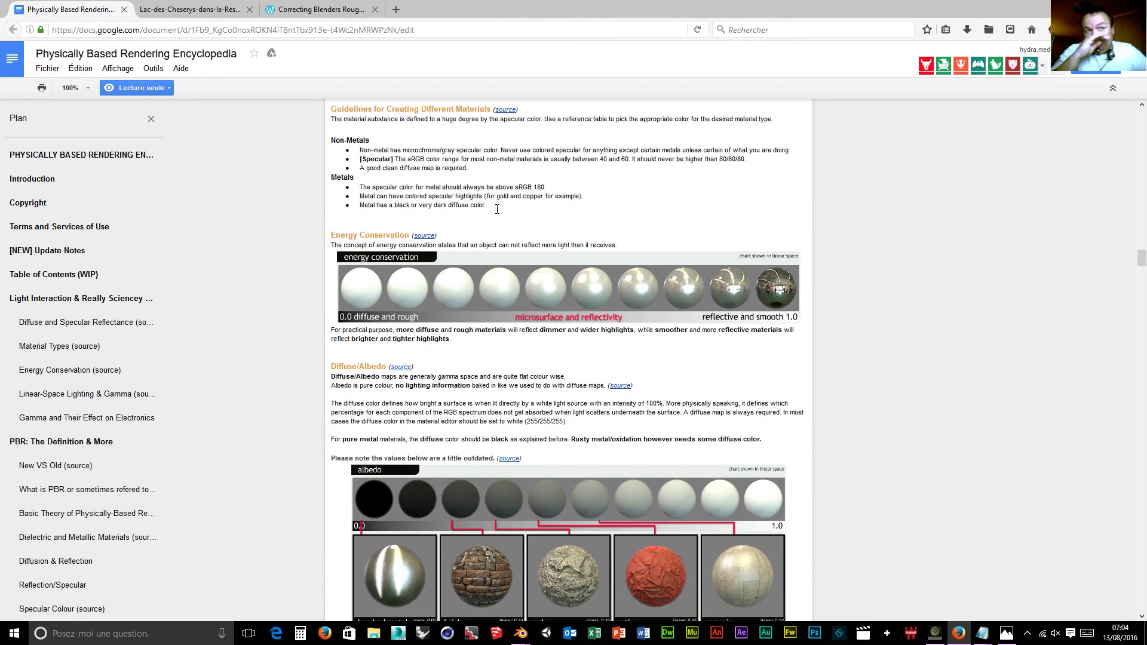
pyautogui.scroll(-1, 438, 231)
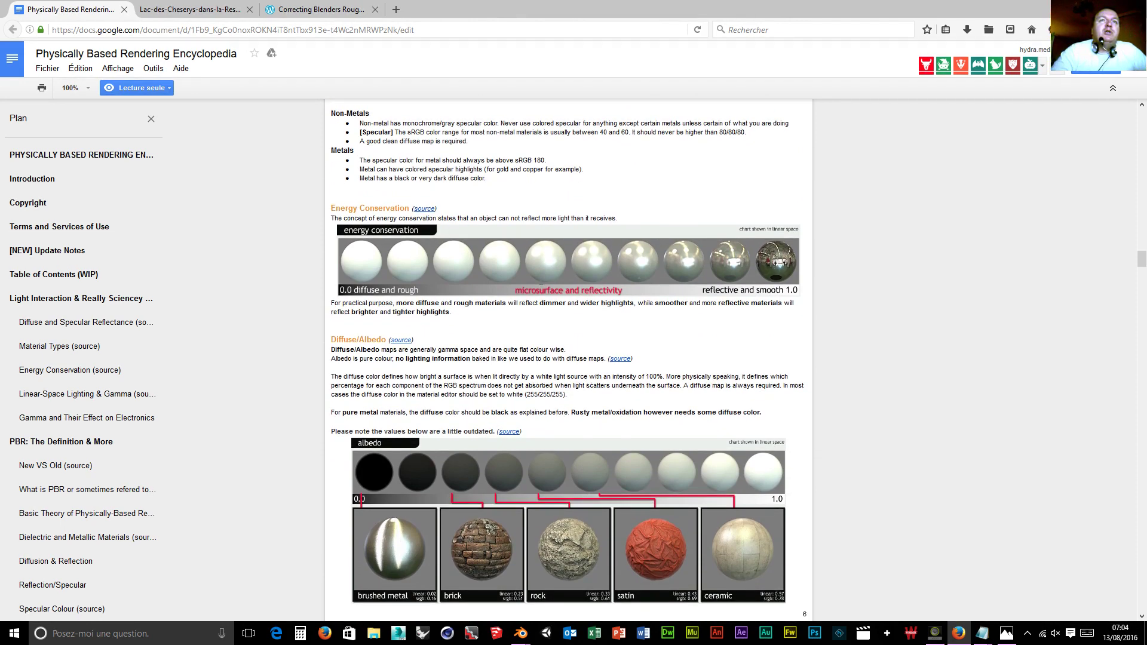
# Compare the Fresnel and microsurface chart with the material guidelines and the energy conservation spheres, from diffuse and rough to reflective and smooth.
pyautogui.scroll(12, 388, 292)
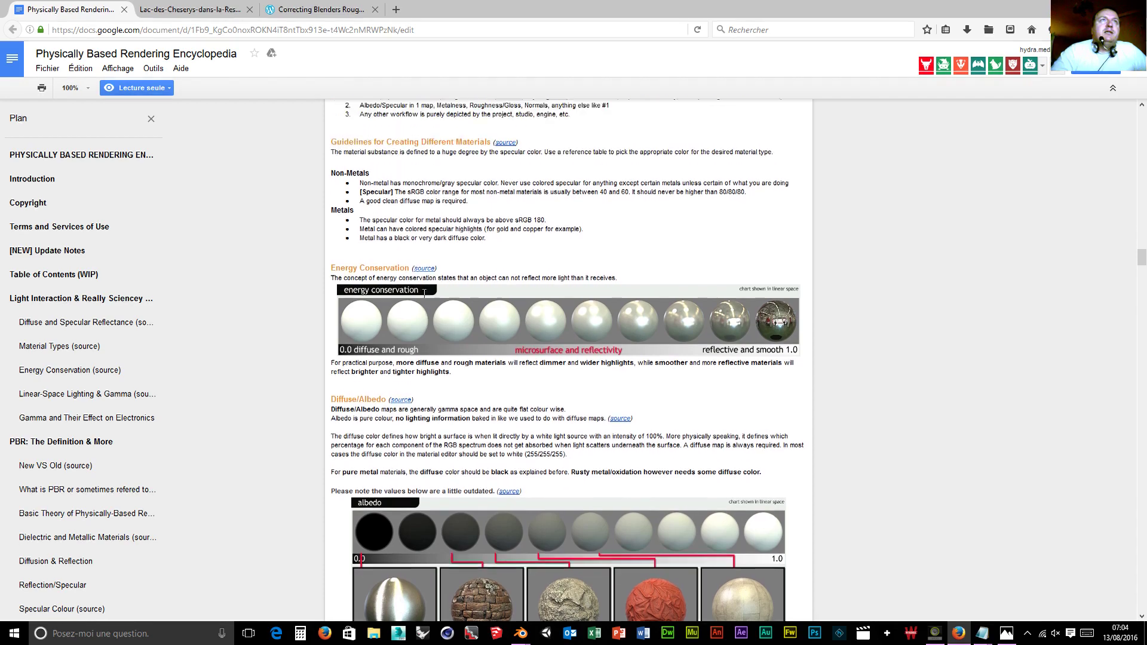
pyautogui.scroll(14, 424, 293)
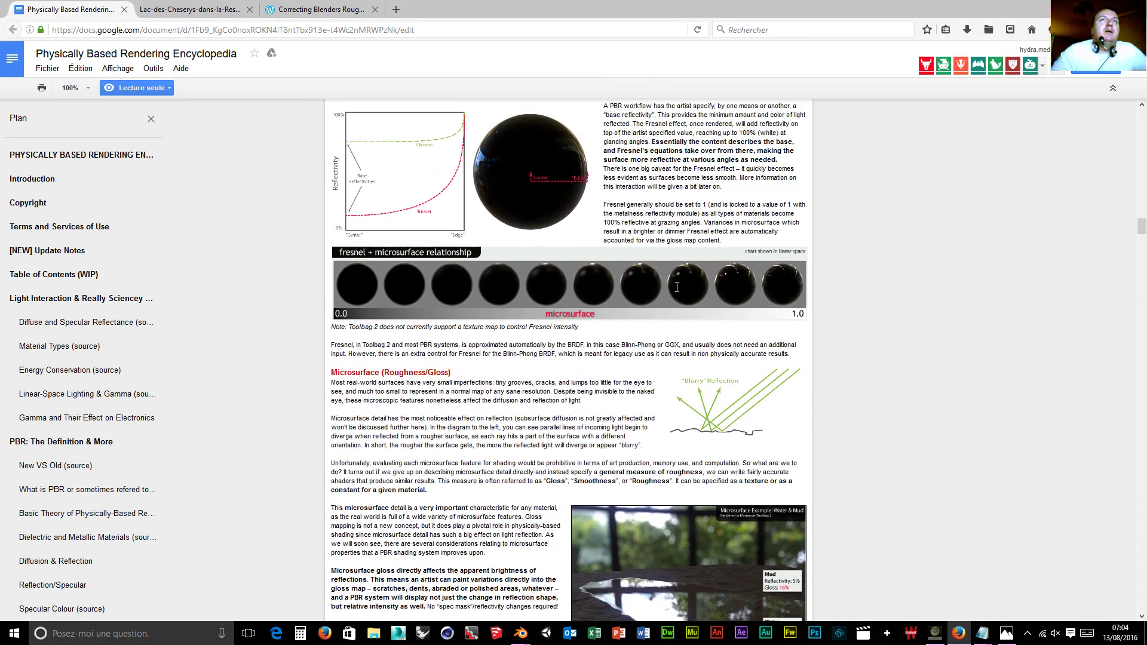
pyautogui.scroll(-20, 676, 287)
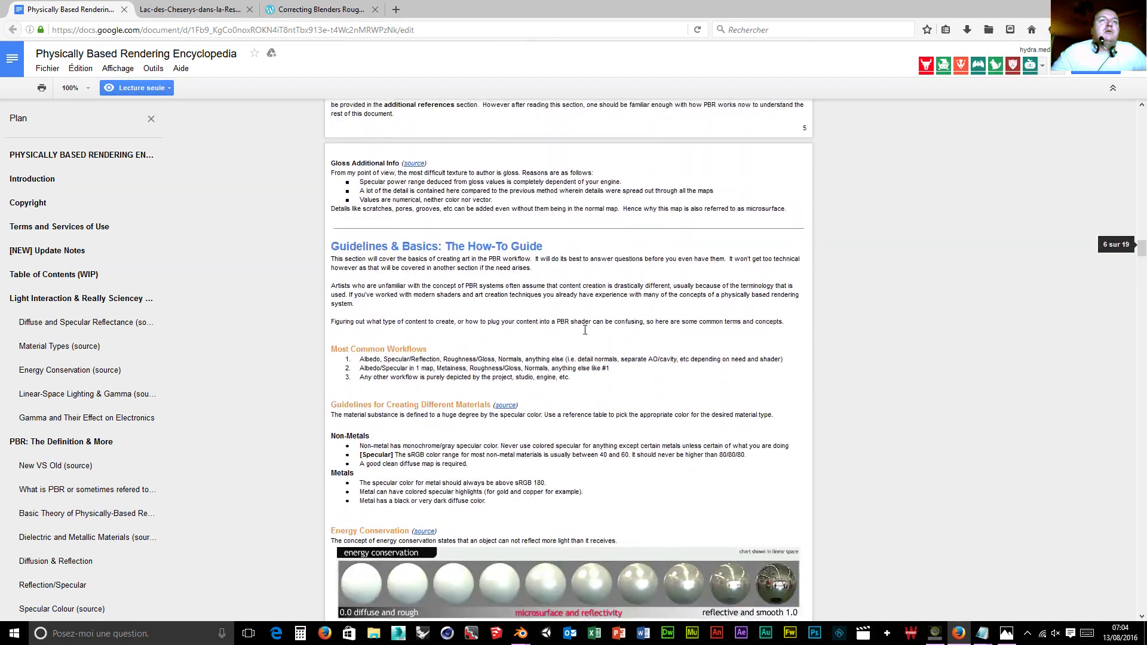
pyautogui.scroll(-9, 585, 330)
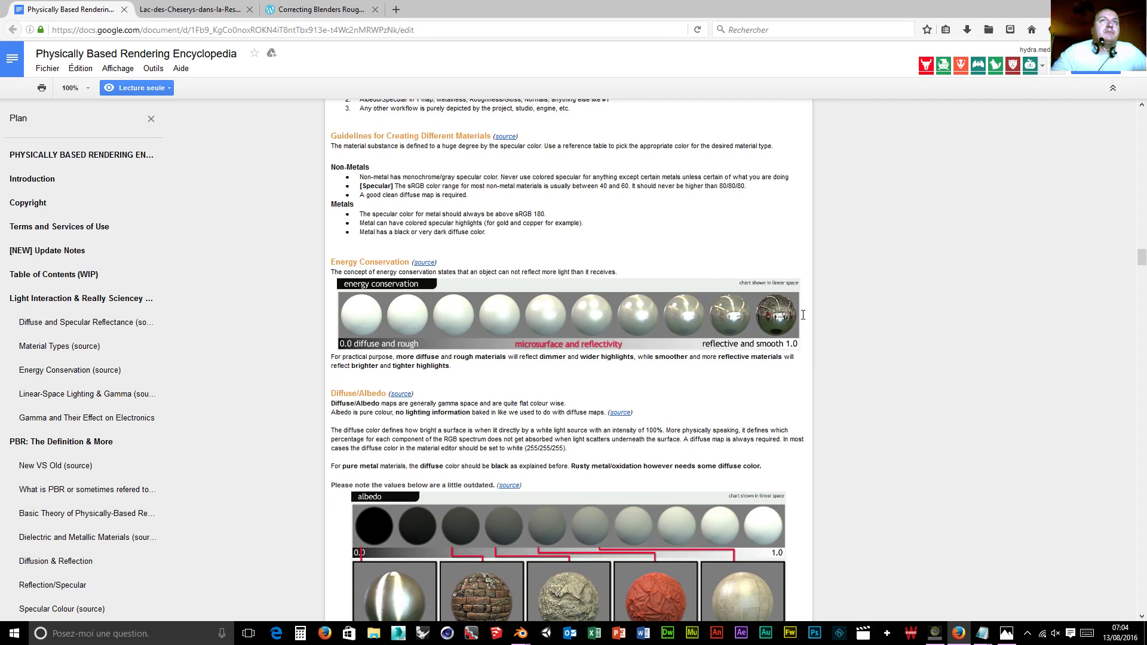
pyautogui.scroll(-4, 544, 377)
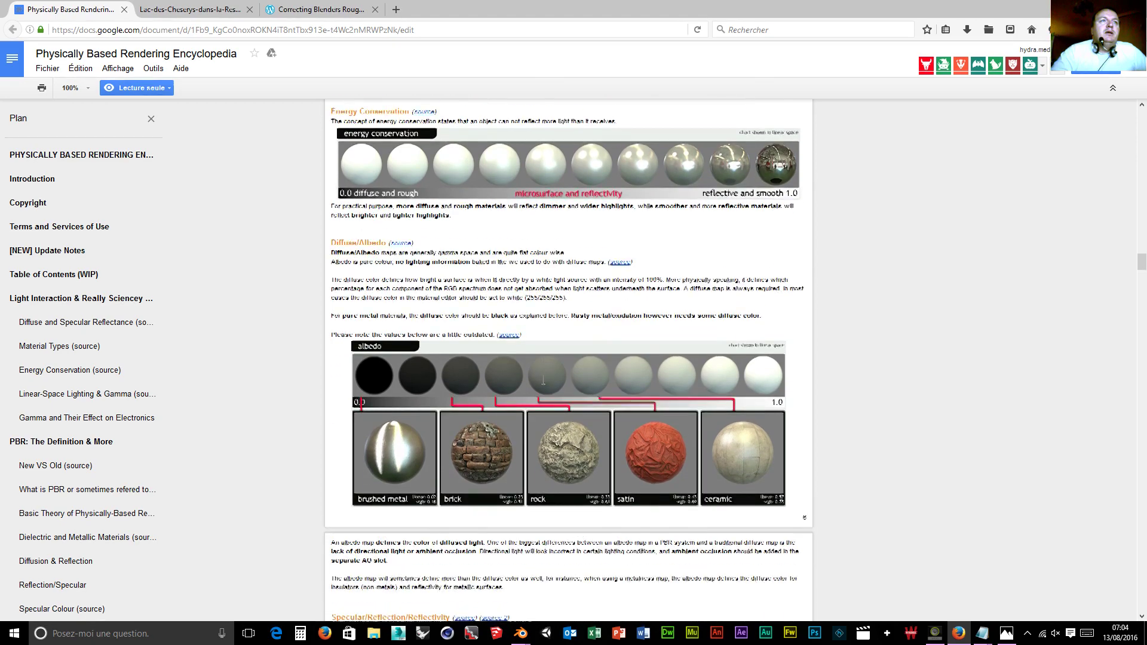
pyautogui.scroll(3, 543, 365)
pyautogui.scroll(1, 543, 363)
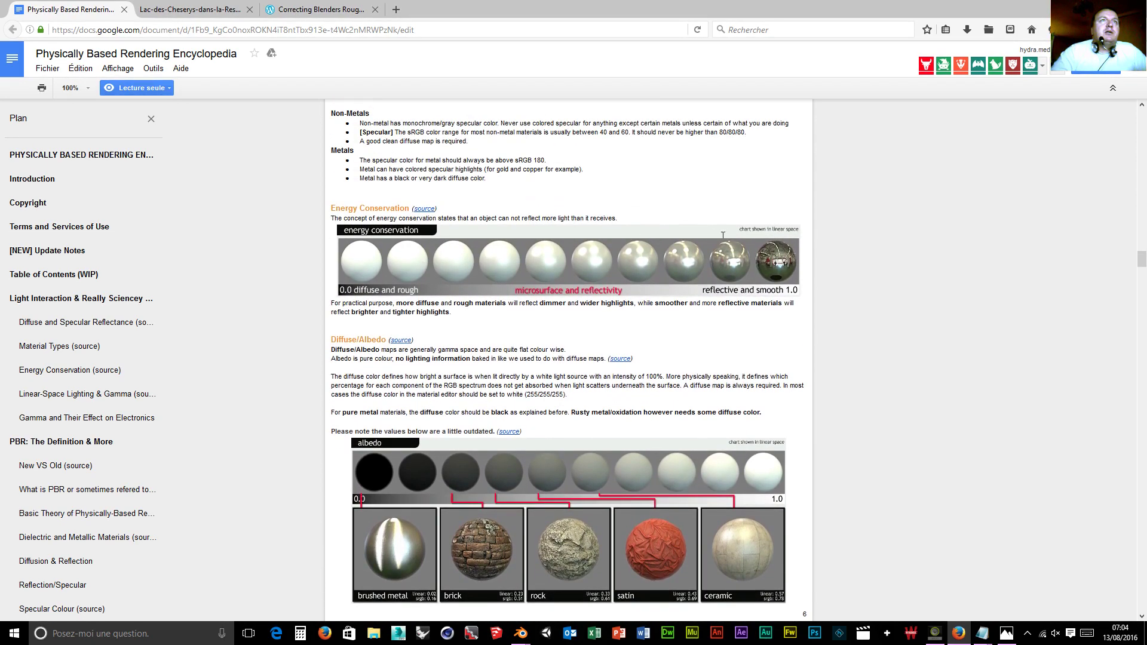
# Read through the albedo, reflectivity and Index of Refraction sections, and return to the albedo chart.
pyautogui.scroll(-5, 568, 362)
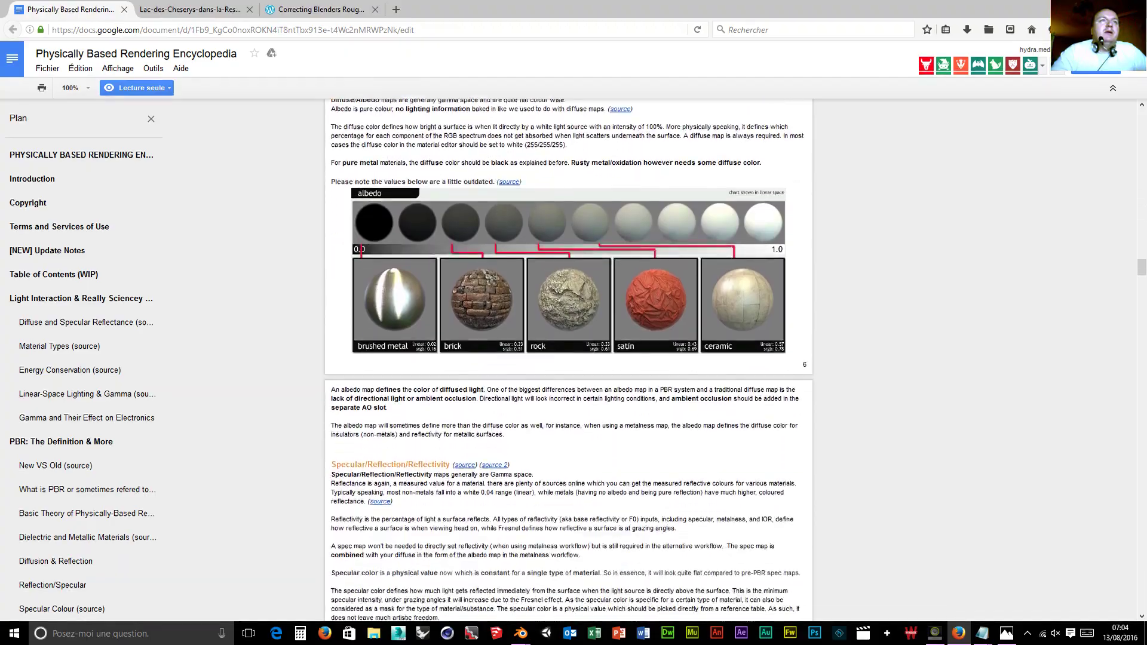
pyautogui.scroll(-8, 495, 285)
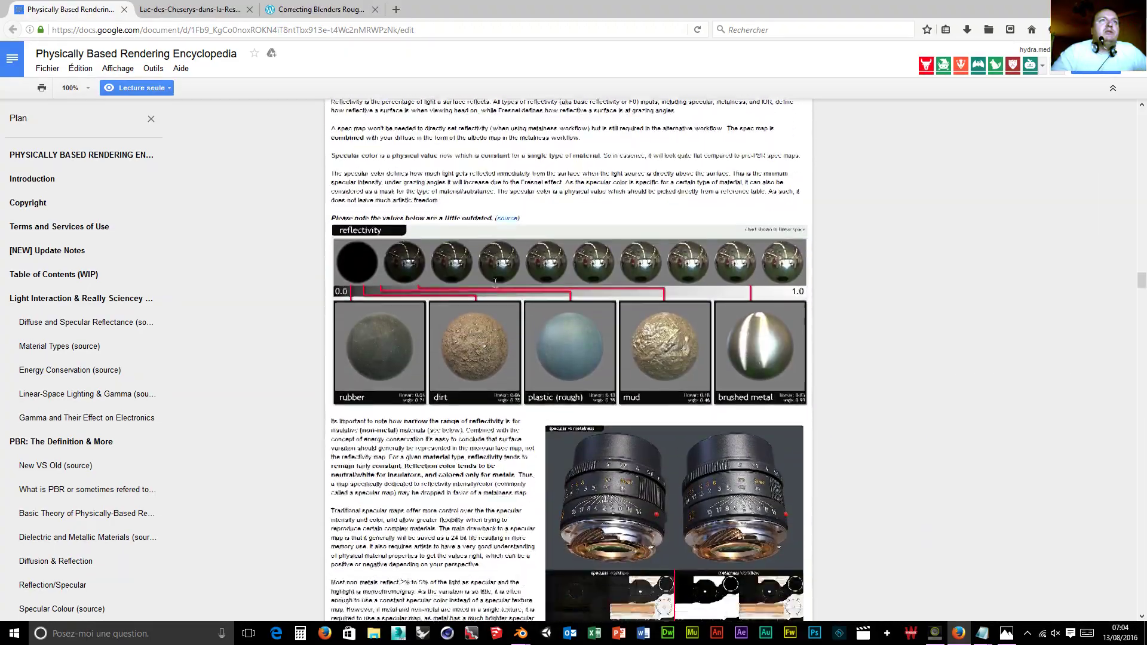
pyautogui.scroll(-6, 495, 285)
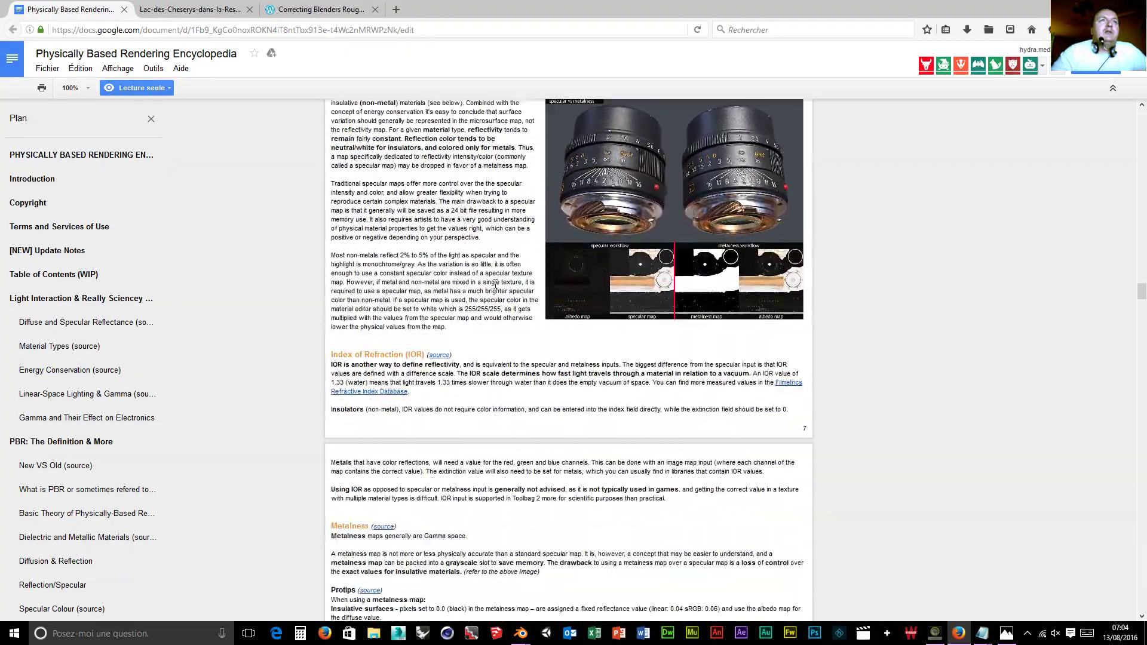
pyautogui.scroll(13, 496, 285)
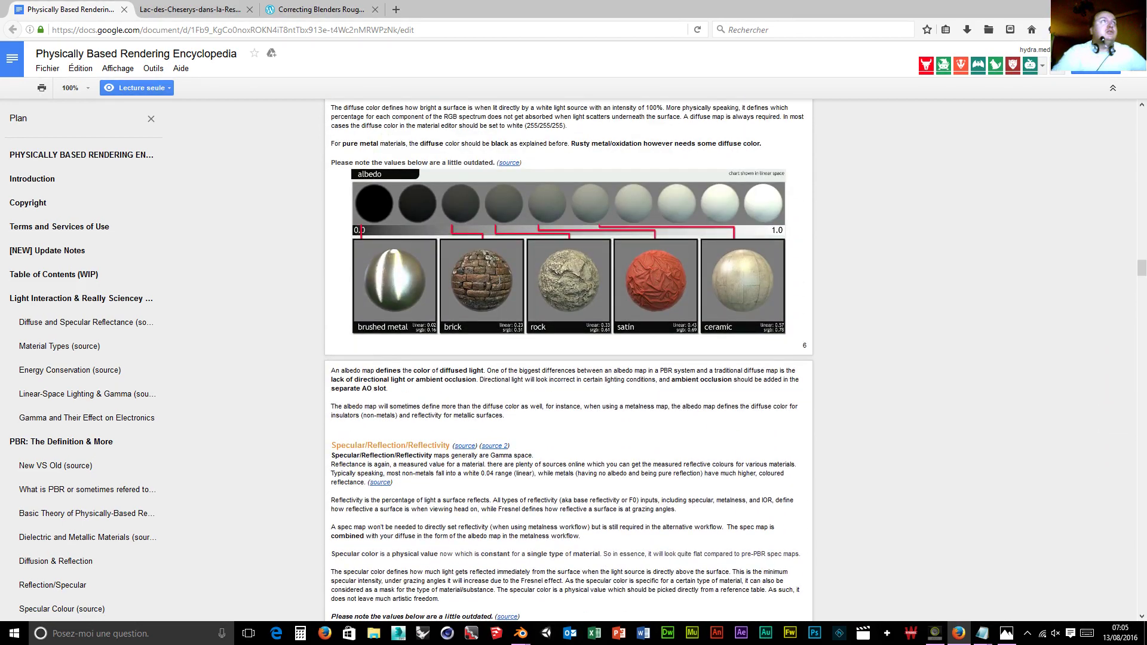
pyautogui.scroll(3, 468, 344)
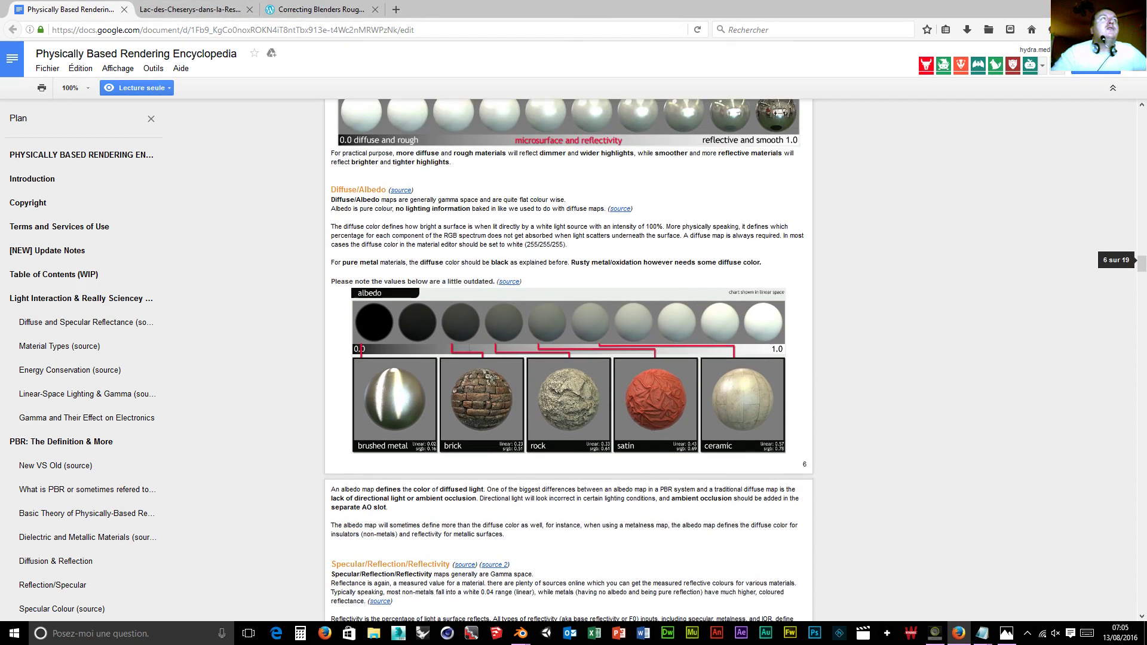
# Open the Lac des Cheserys photo and compare the distant mountain reflections with the transparent water near the foreground rocks.
pyautogui.click(202, 7)
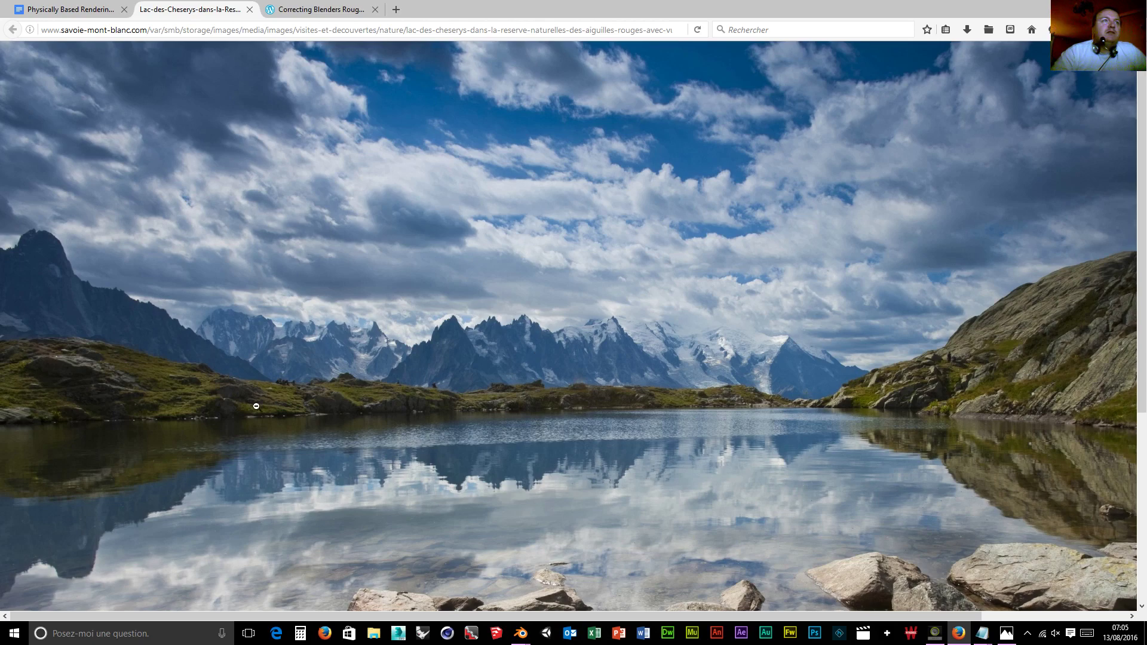
pyautogui.scroll(-5, 256, 406)
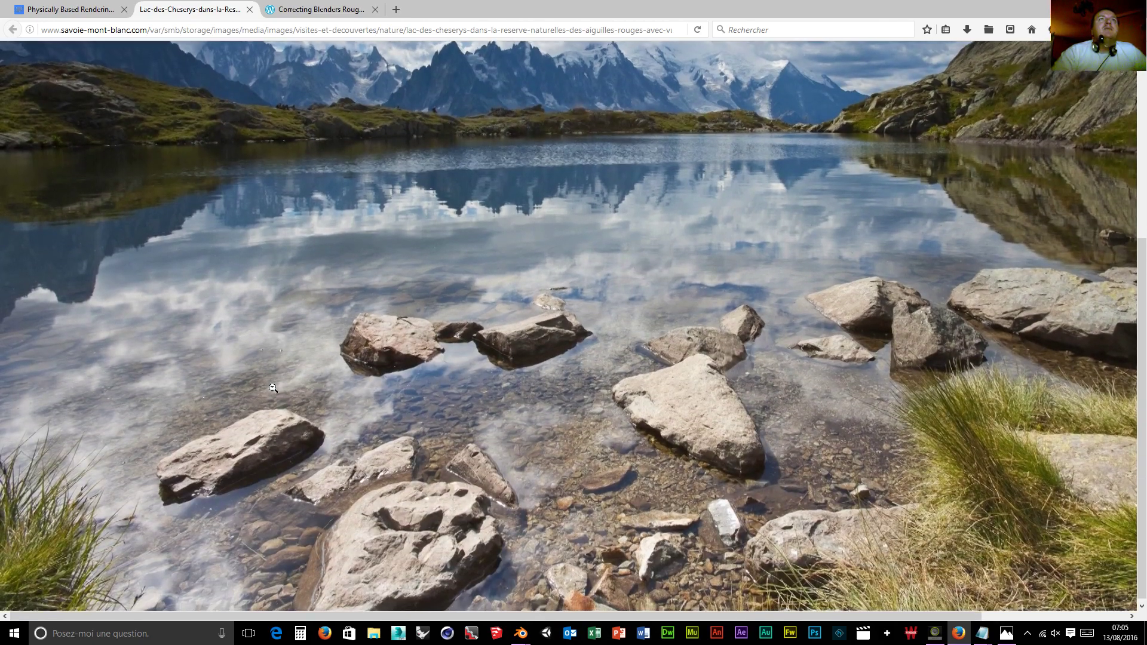
pyautogui.scroll(5, 273, 388)
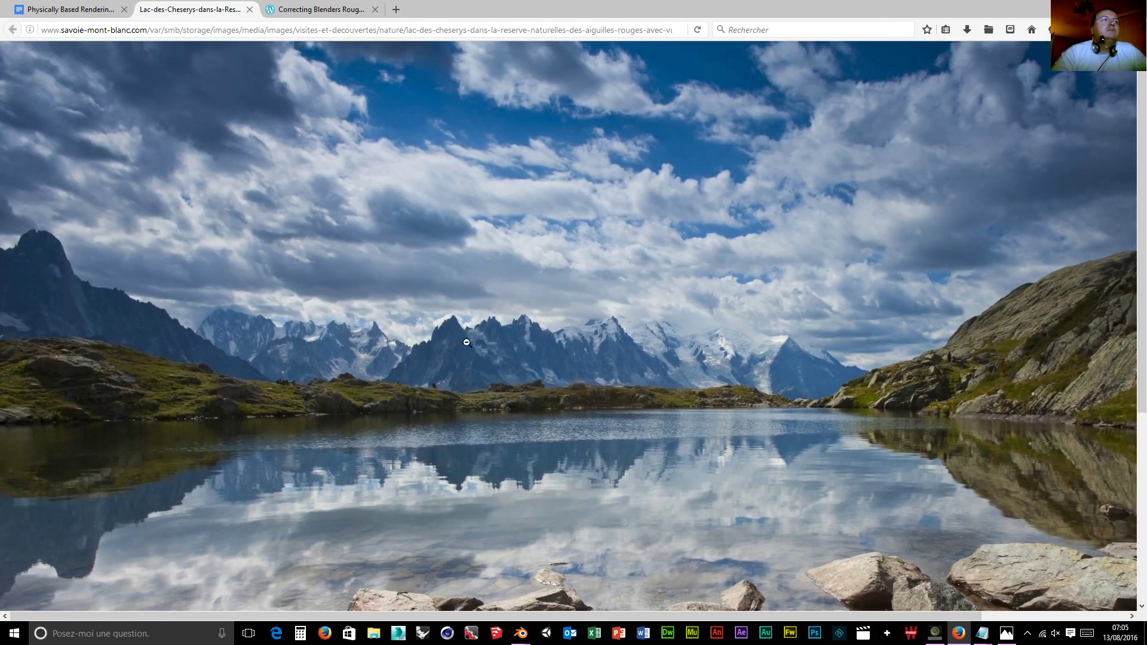
pyautogui.middleClick(456, 347)
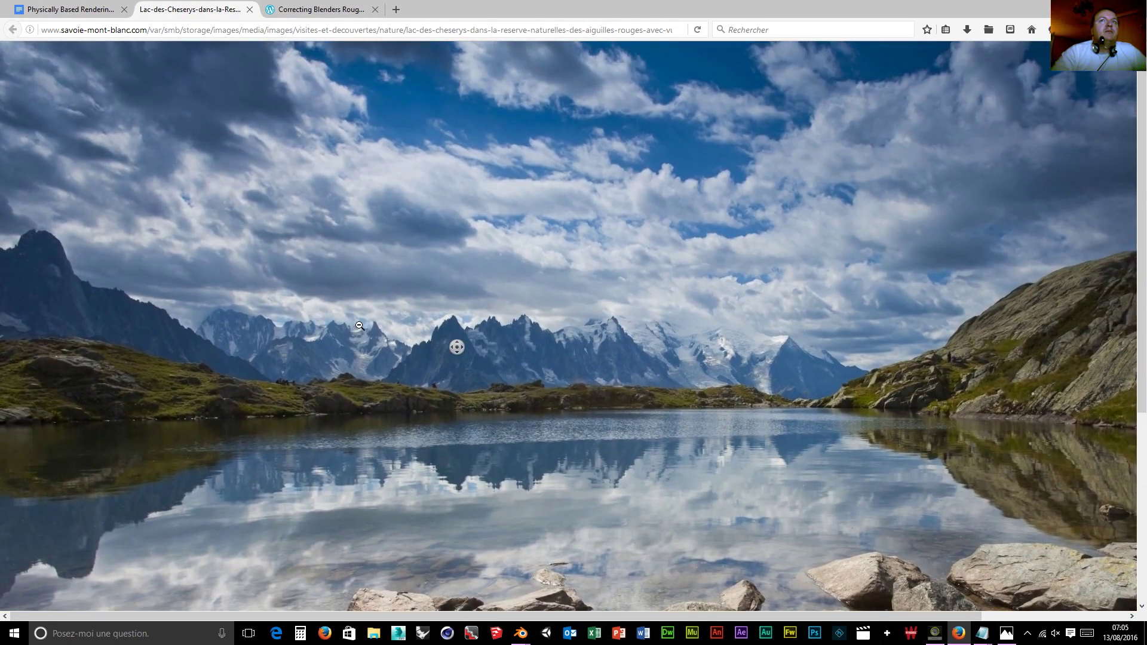
pyautogui.middleClick(359, 326)
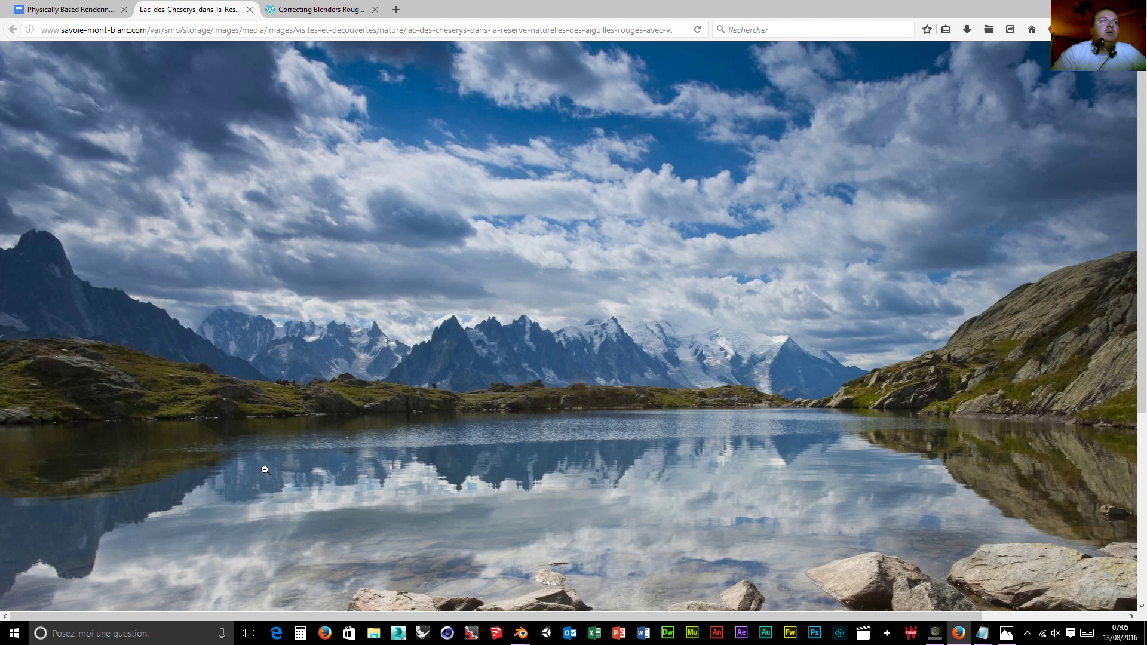
pyautogui.moveTo(571, 399); pyautogui.dragTo(568, 429, button='middle')
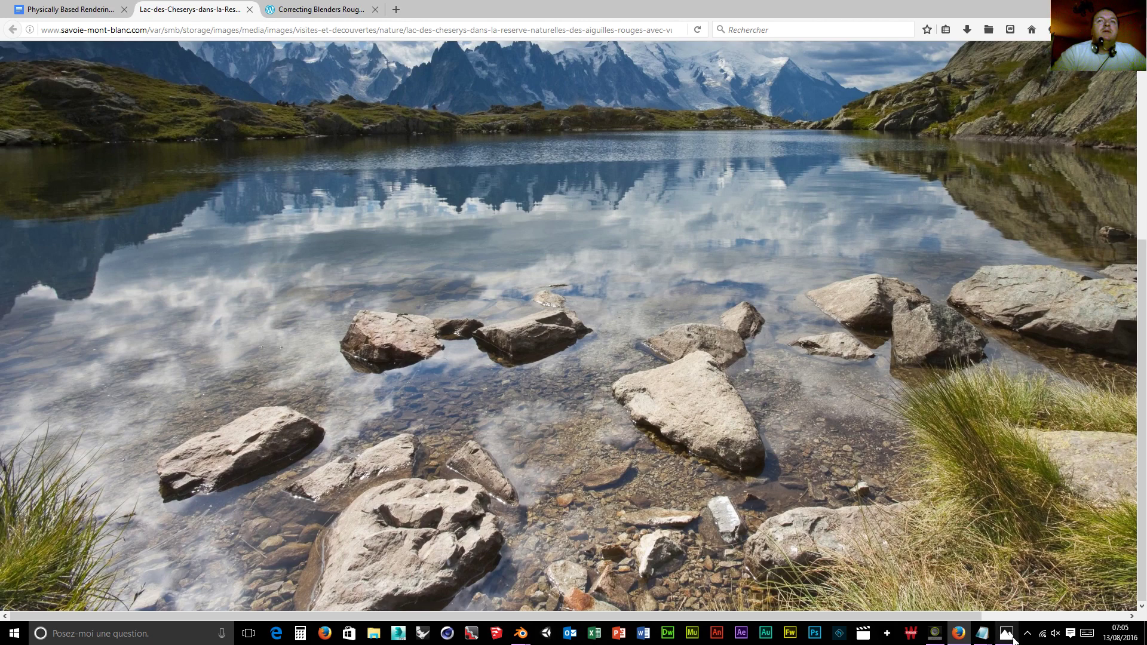
# Switch to the Photos app and study the diagram of light rays hitting a surface and reaching the eye.
pyautogui.moveTo(1014, 637)
pyautogui.click(1014, 607)
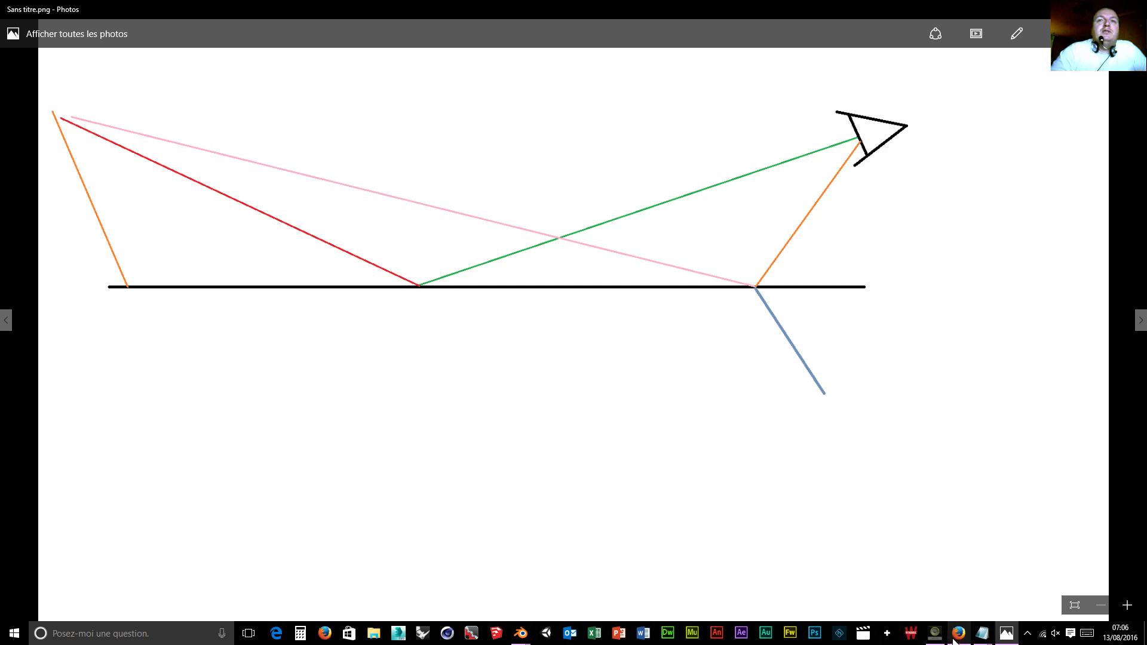
pyautogui.moveTo(955, 640)
pyautogui.moveTo(941, 607)
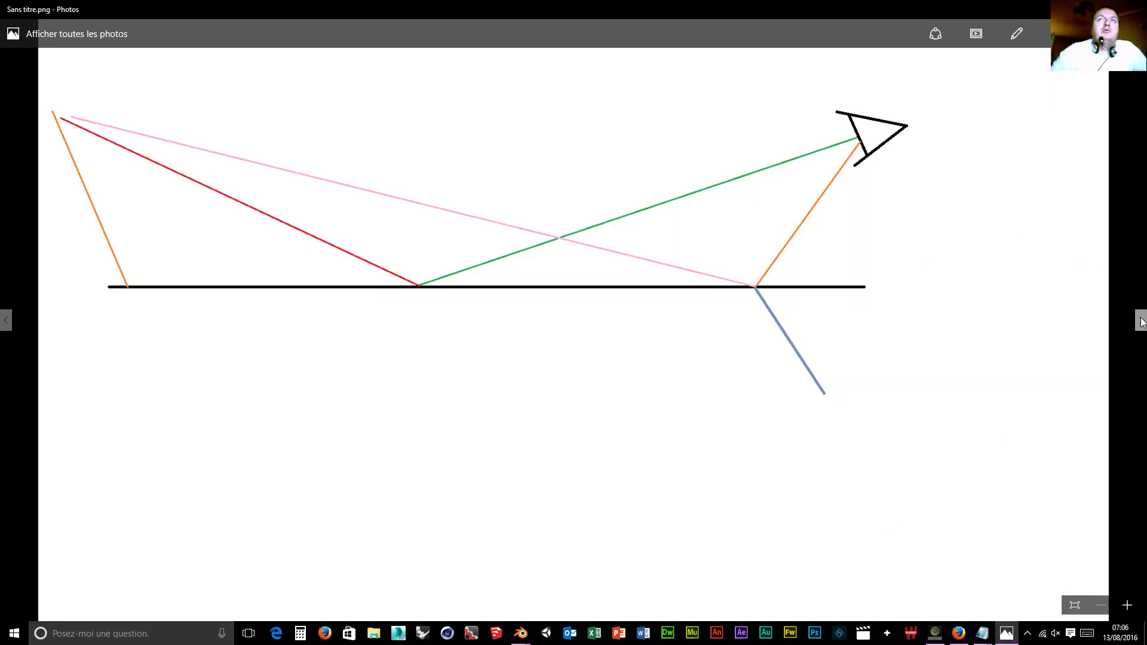
# Browse the Fresnel example photos, examining reflections at different angles on the white cup, the red Ferrari hood and the cardboard.
pyautogui.click(1141, 321)
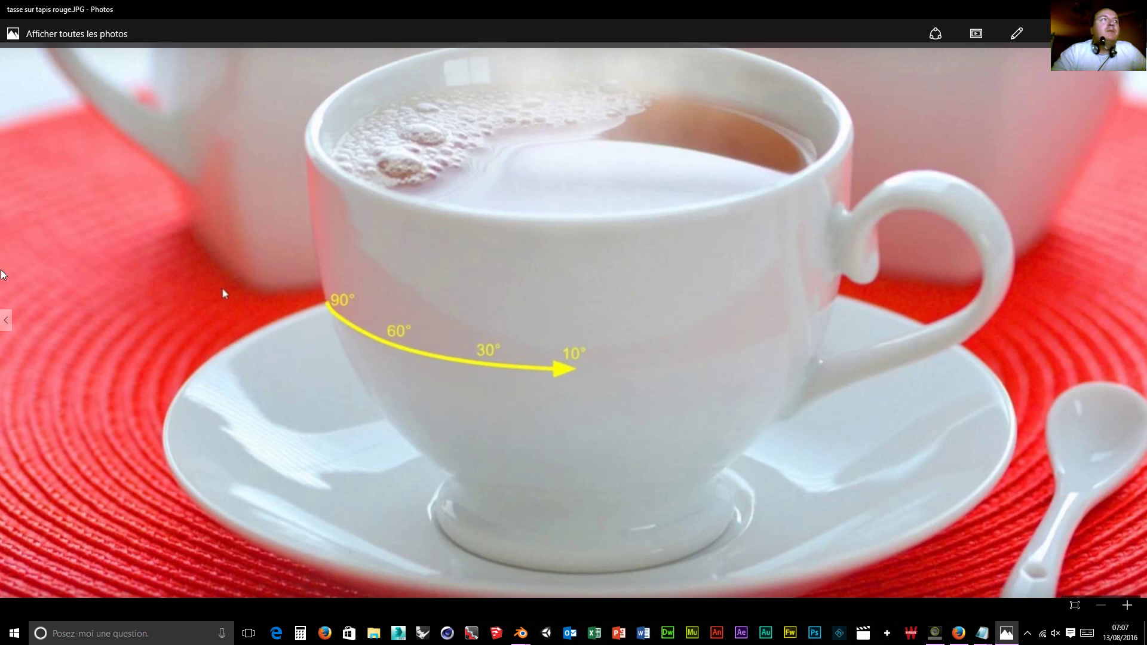
pyautogui.click(7, 319)
pyautogui.click(6, 319)
pyautogui.click(6, 319)
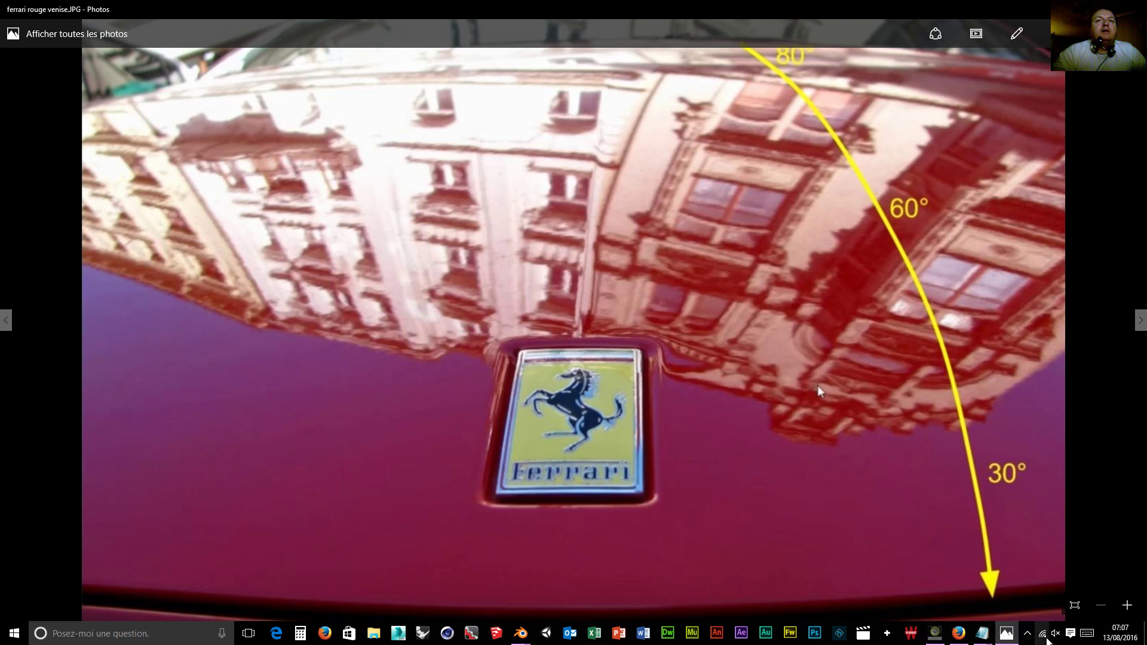
pyautogui.click(6, 325)
pyautogui.click(6, 326)
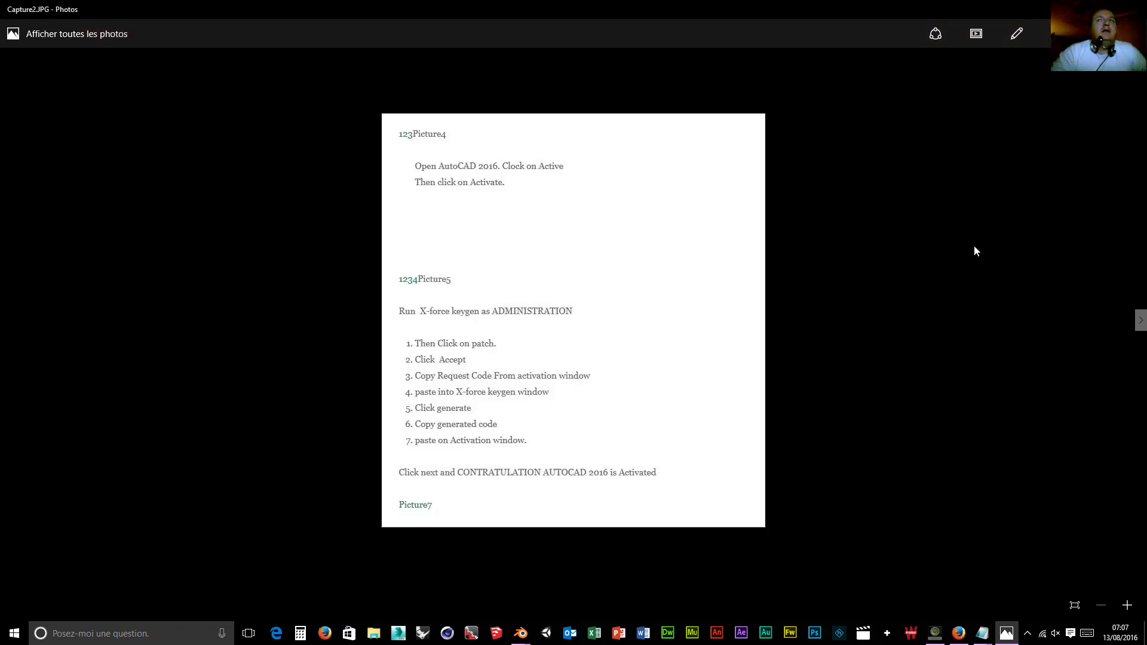
pyautogui.click(1139, 325)
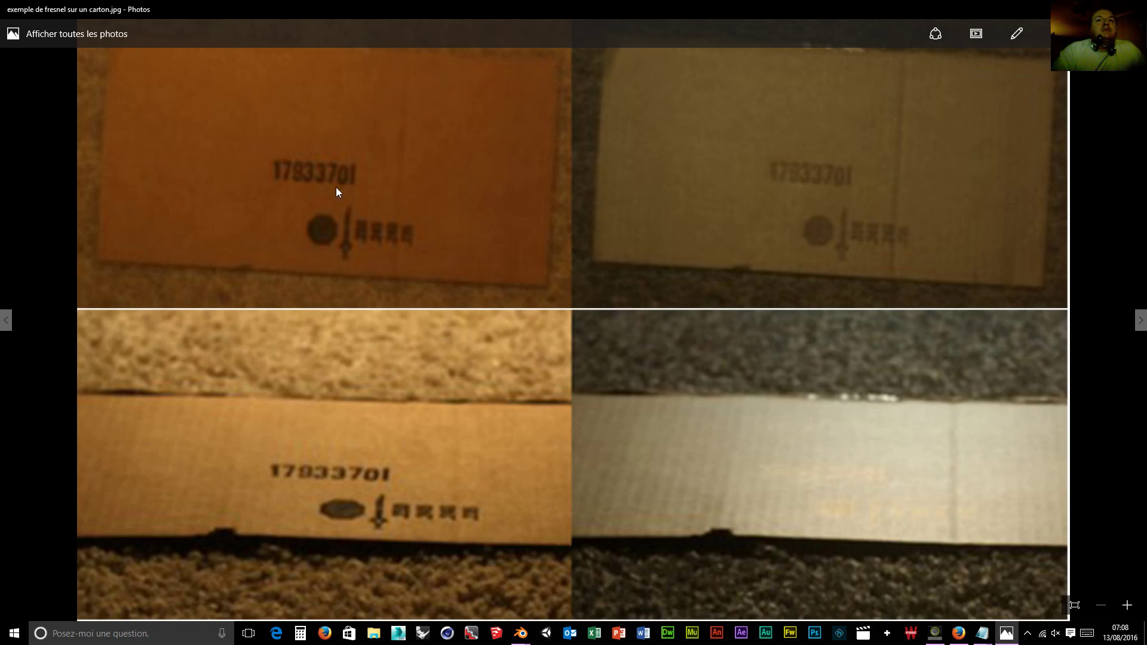
# Switch to the empty Blender 2.77 scene, dismiss the splash screen and start the Screencast Keys display.
pyautogui.moveTo(520, 633)
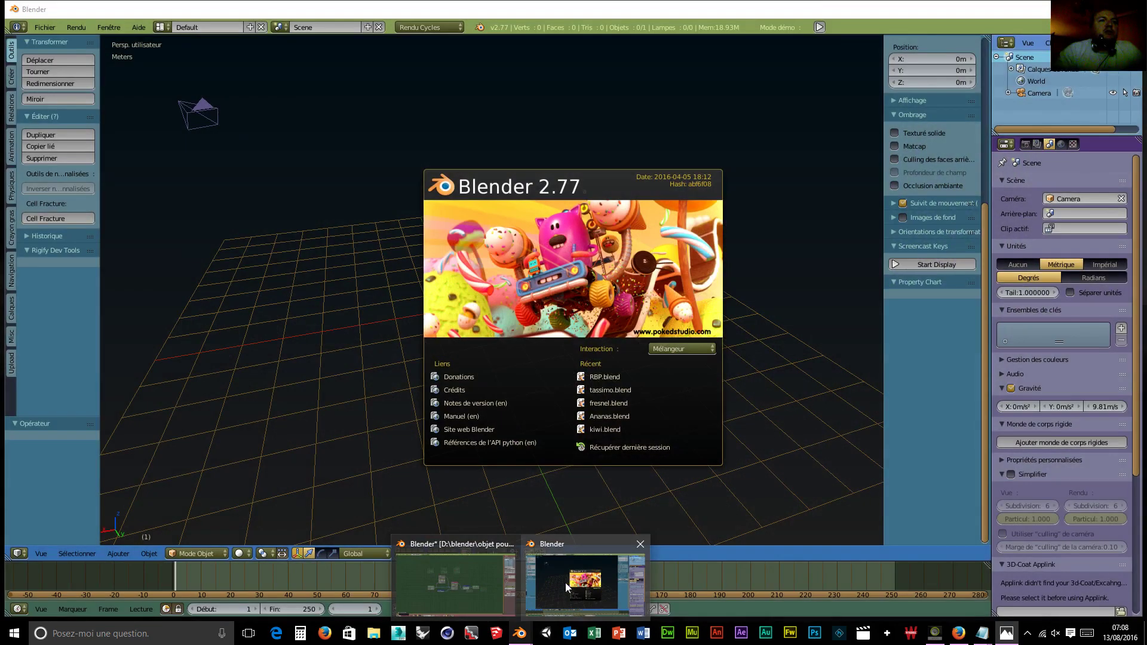
pyautogui.click(562, 583)
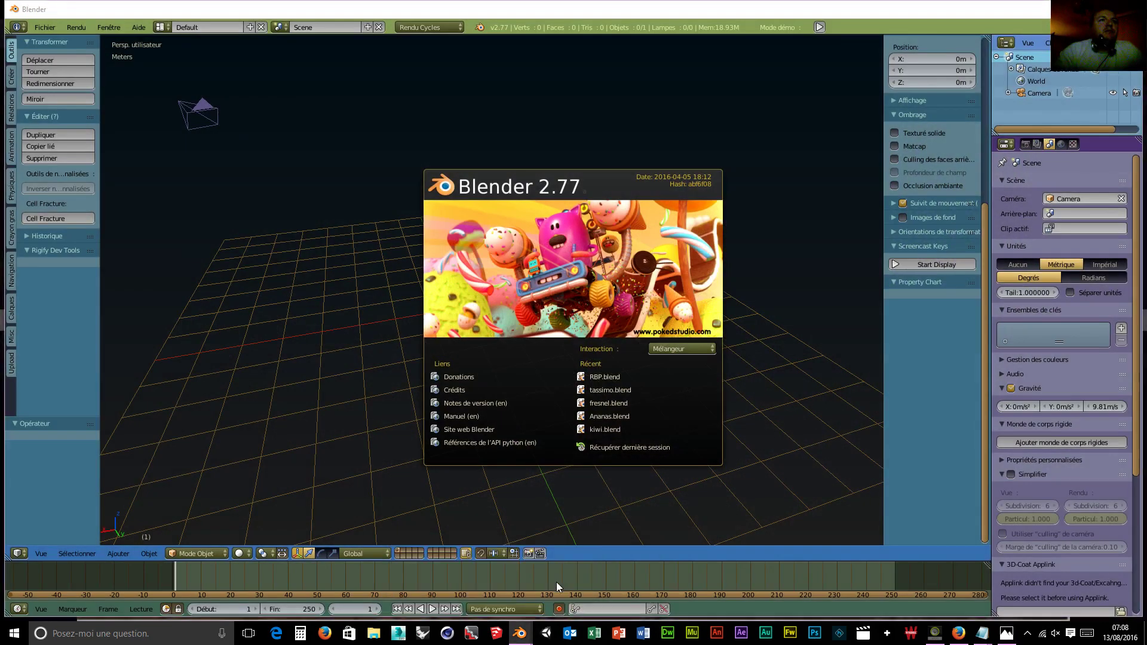
pyautogui.click(715, 130)
pyautogui.click(896, 264)
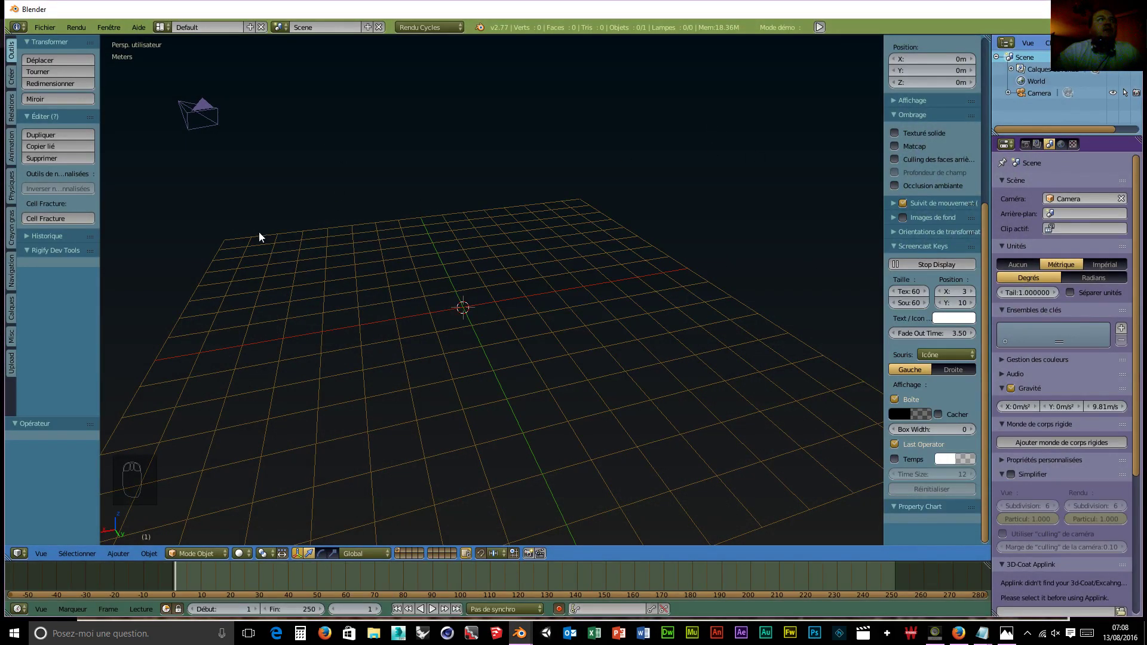
# Add a UV sphere at the centre of the scene and give it smooth shading.
pyautogui.moveTo(586, 347); pyautogui.dragTo(693, 371, button='middle')
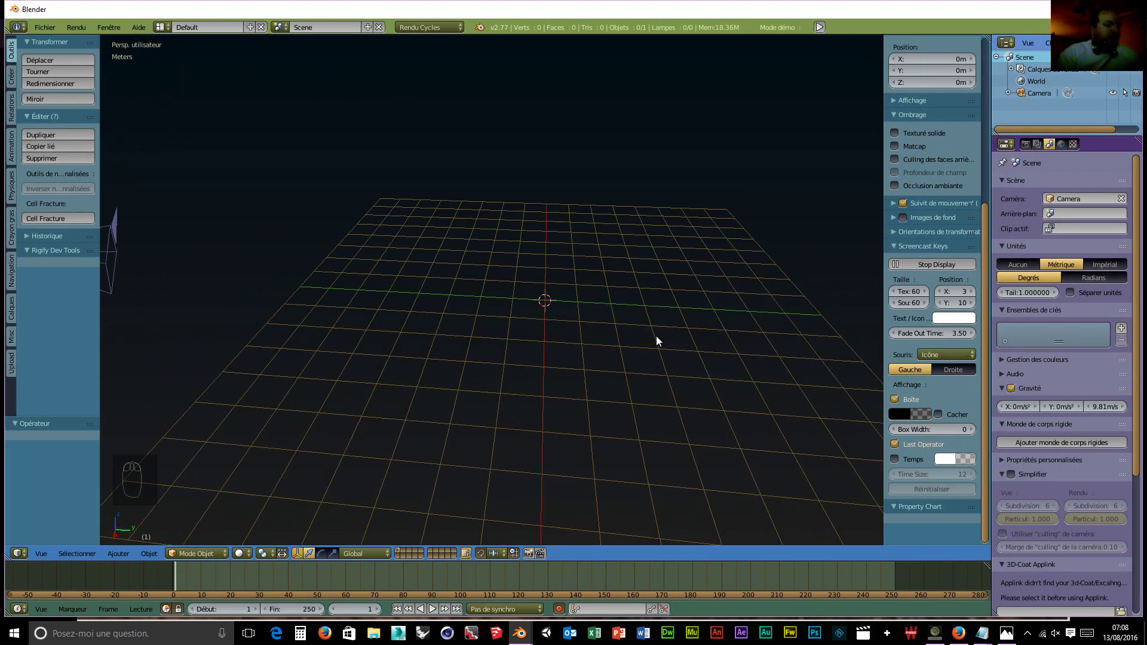
pyautogui.hotkey('shift', 'a')
pyautogui.moveTo(655, 333)
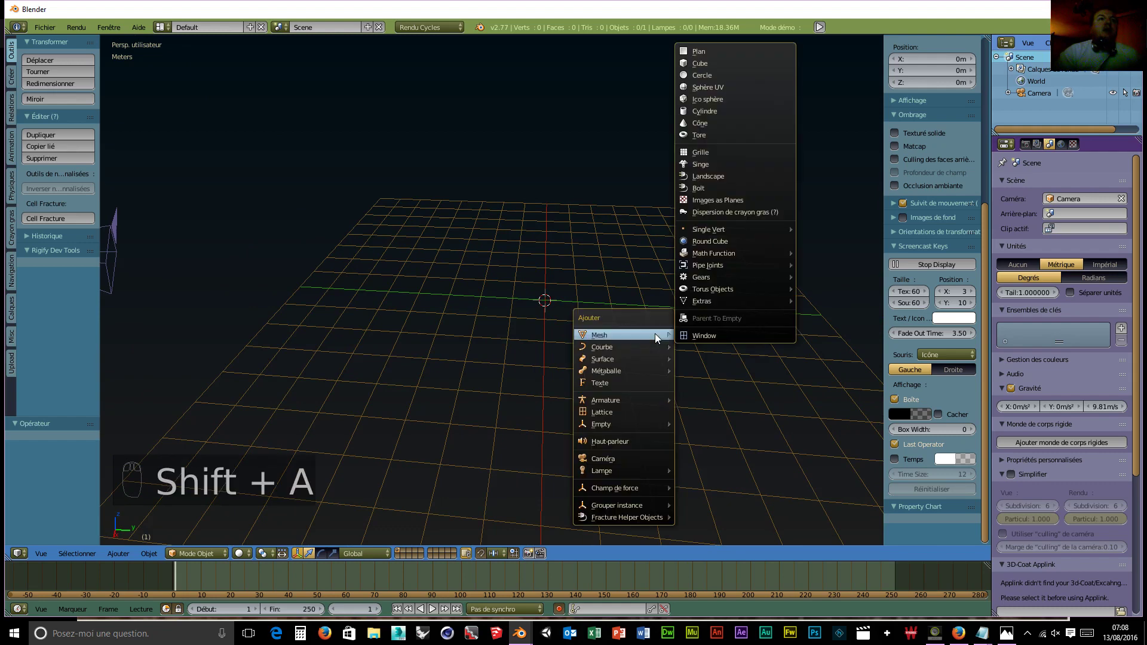
pyautogui.click(715, 89)
pyautogui.moveTo(616, 236); pyautogui.dragTo(651, 281, button='middle')
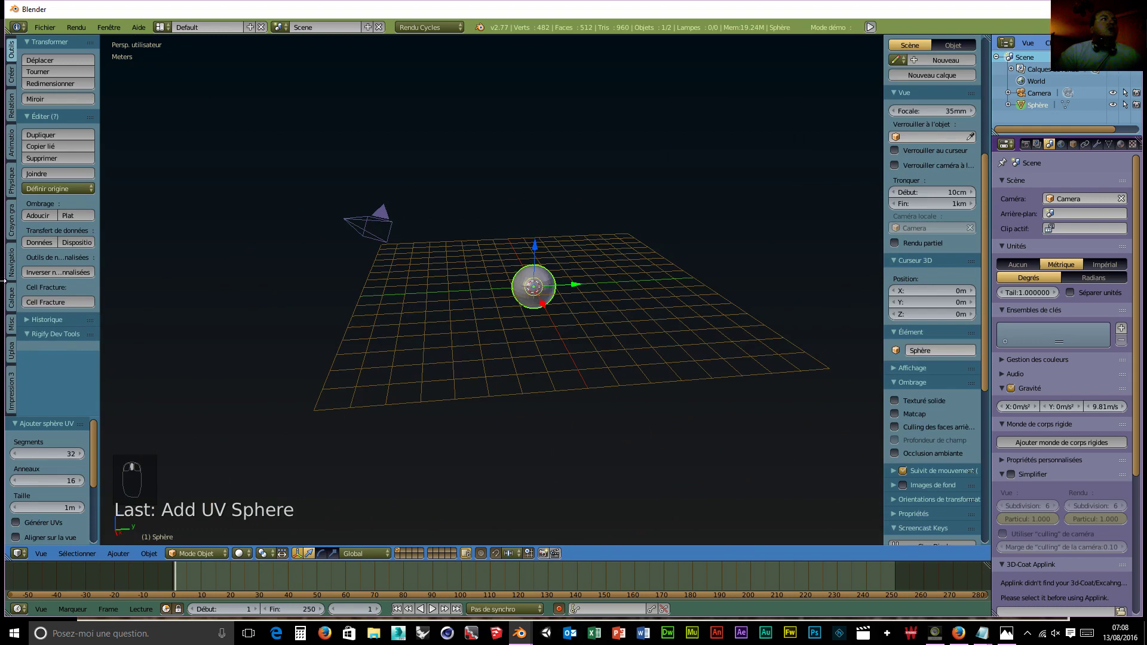
pyautogui.click(43, 218)
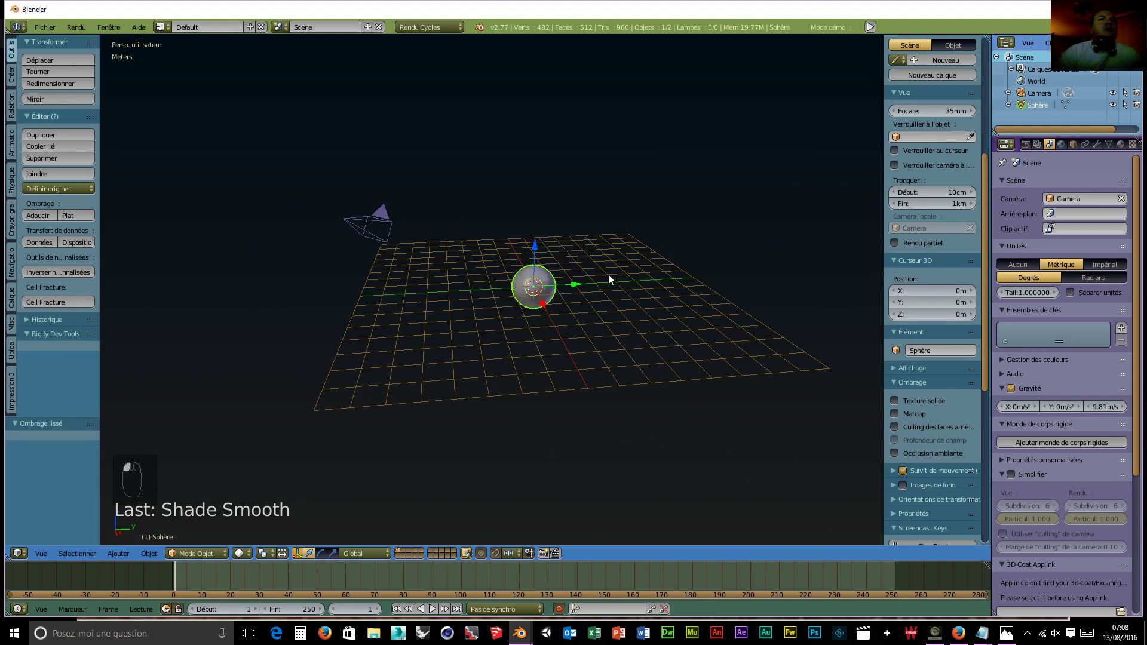
# Add a Subdivision Surface modifier to the sphere, raise its viewport subdivision level and apply it.
pyautogui.click(1098, 144)
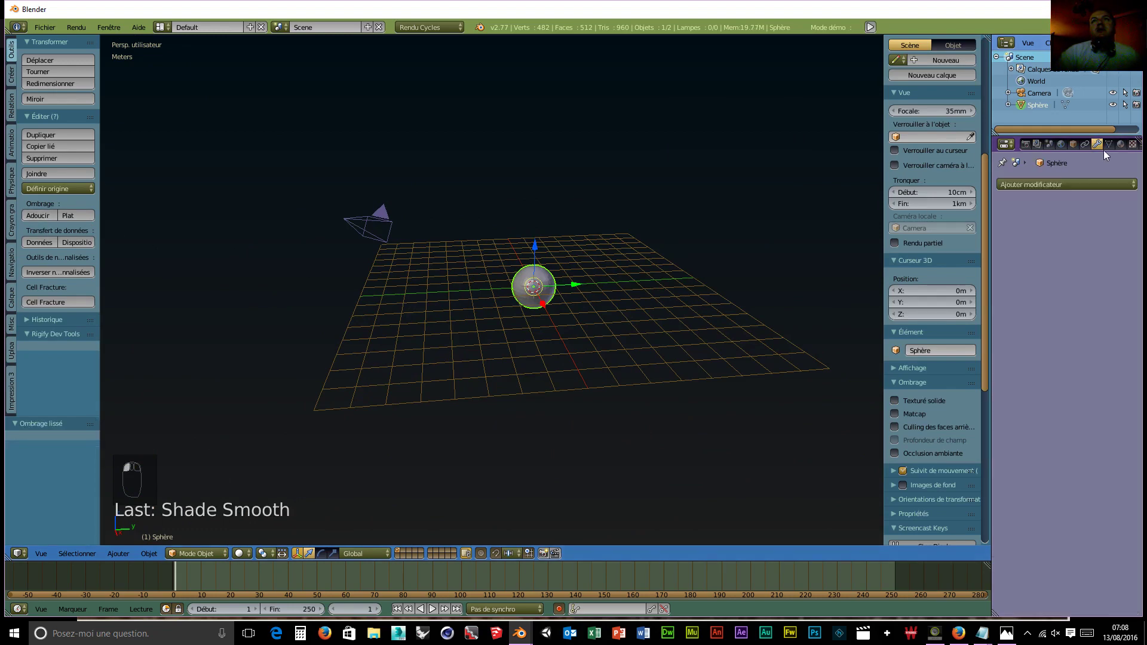
pyautogui.click(1066, 184)
pyautogui.click(854, 382)
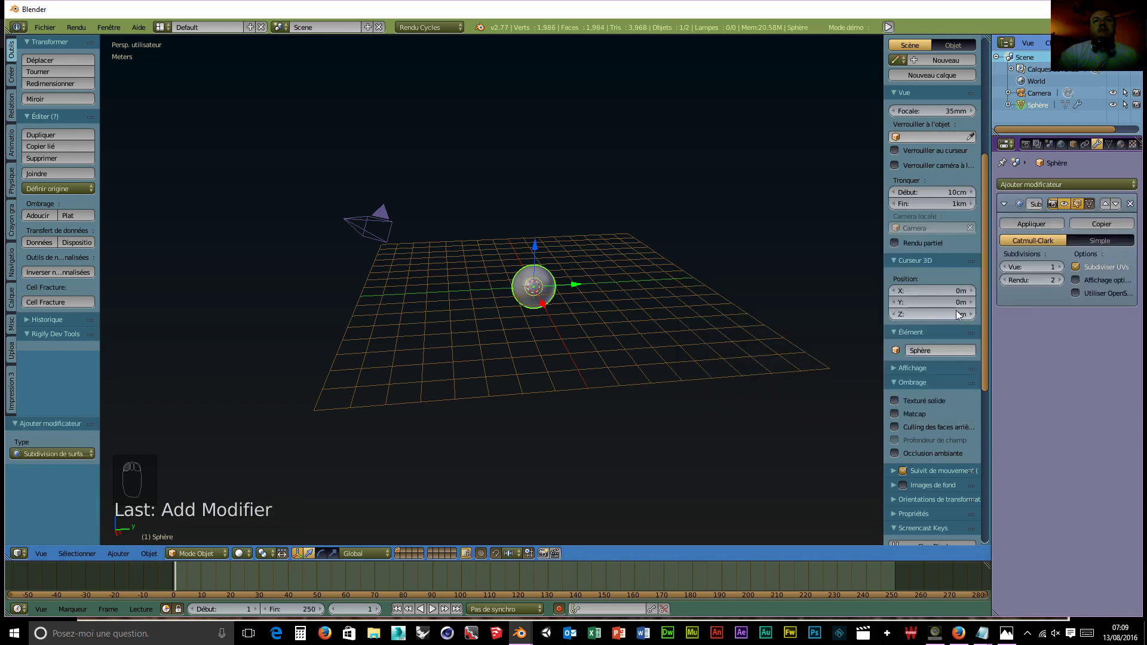
pyautogui.click(1032, 223)
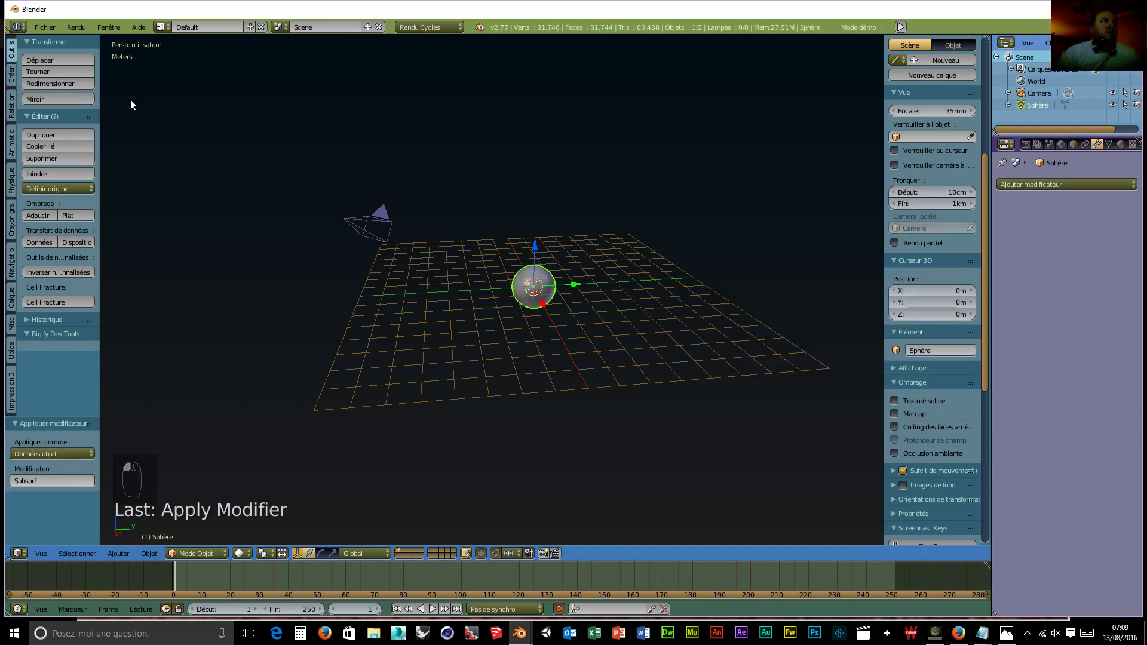
# Hide the tool shelf and the properties sidebar to enlarge the 3D view.
pyautogui.press('t')
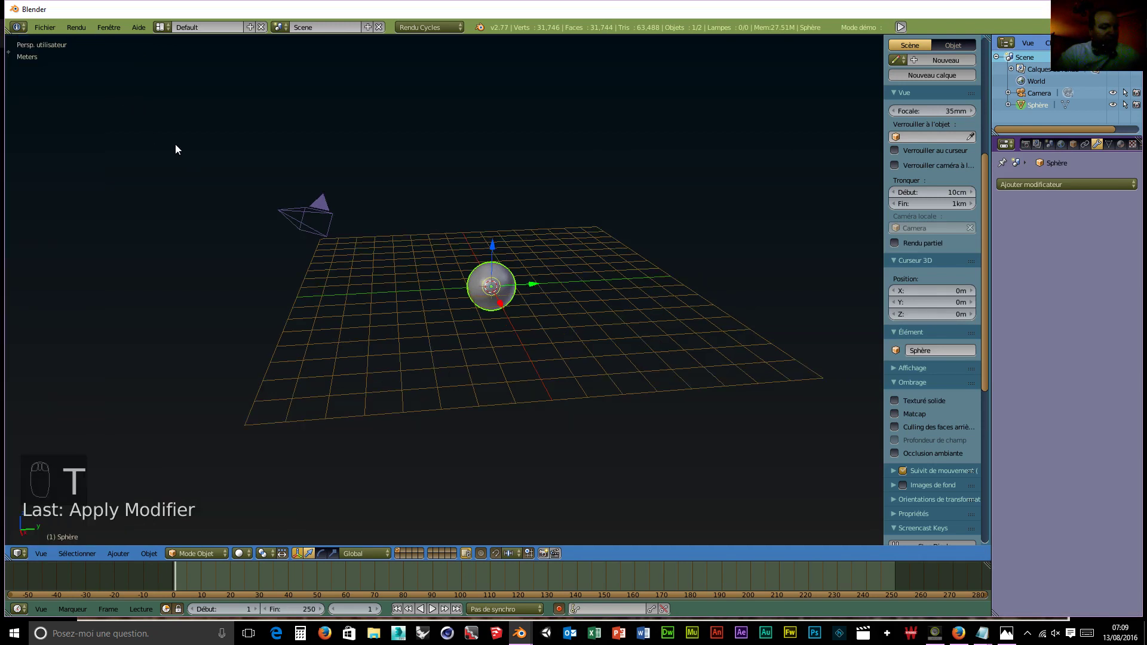
pyautogui.press('n')
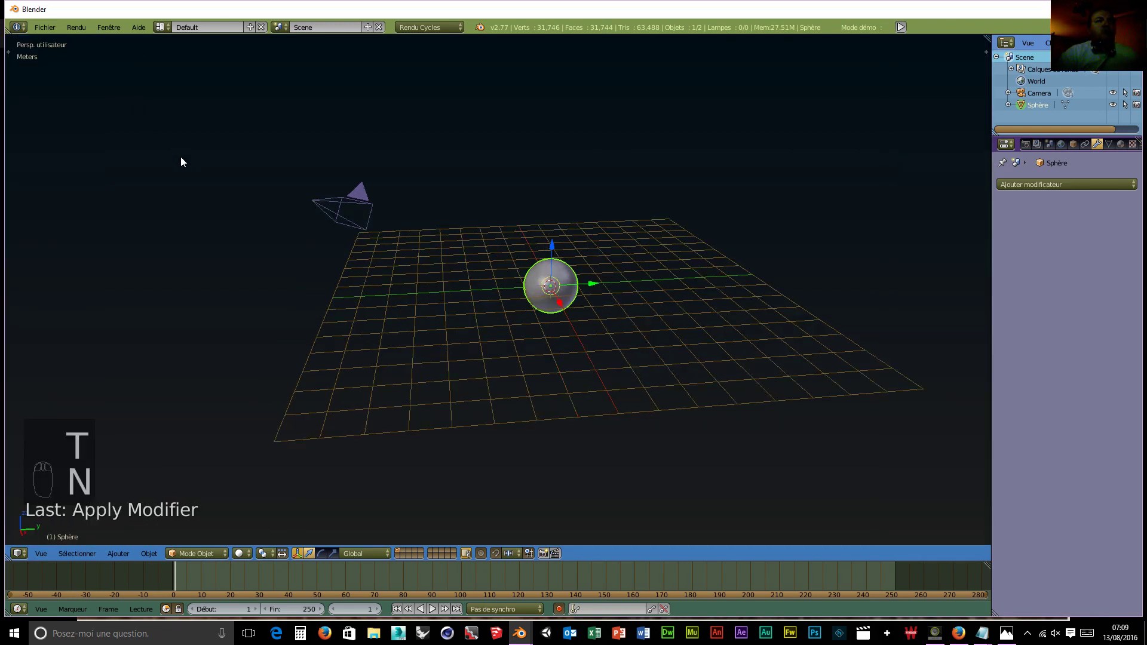
# Split the 3D viewport into a narrow and a wide vertical view, and frame the sphere close up in the narrow one.
pyautogui.moveTo(987, 37); pyautogui.dragTo(230, 72)
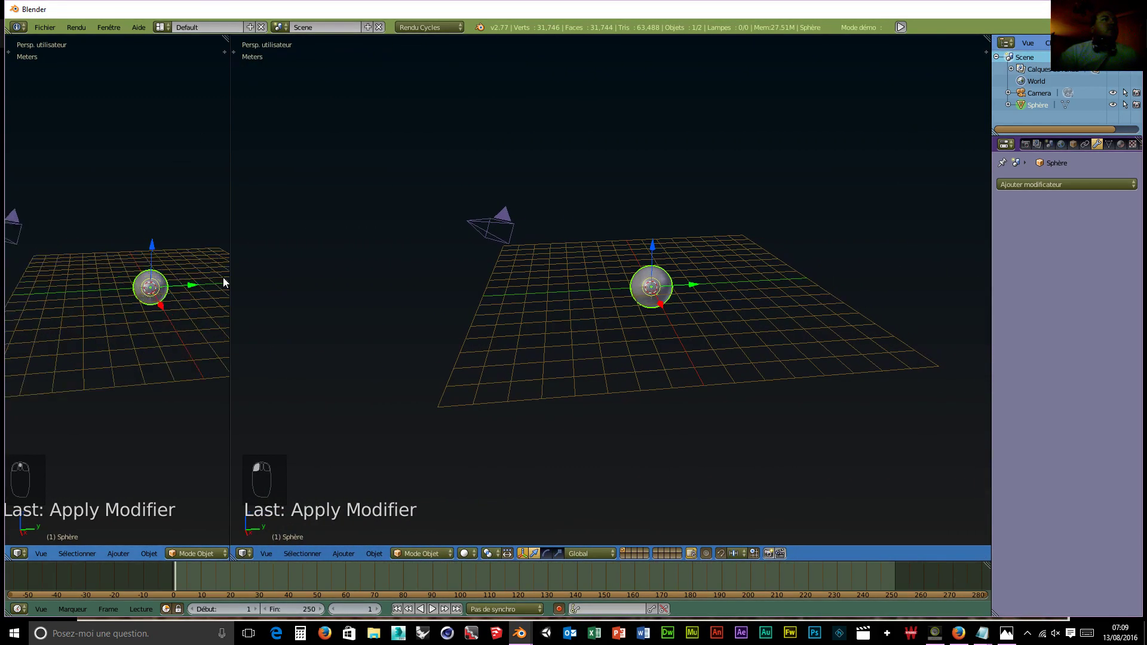
pyautogui.scroll(5, 226, 281)
pyautogui.moveTo(177, 343); pyautogui.dragTo(107, 346, button='middle')
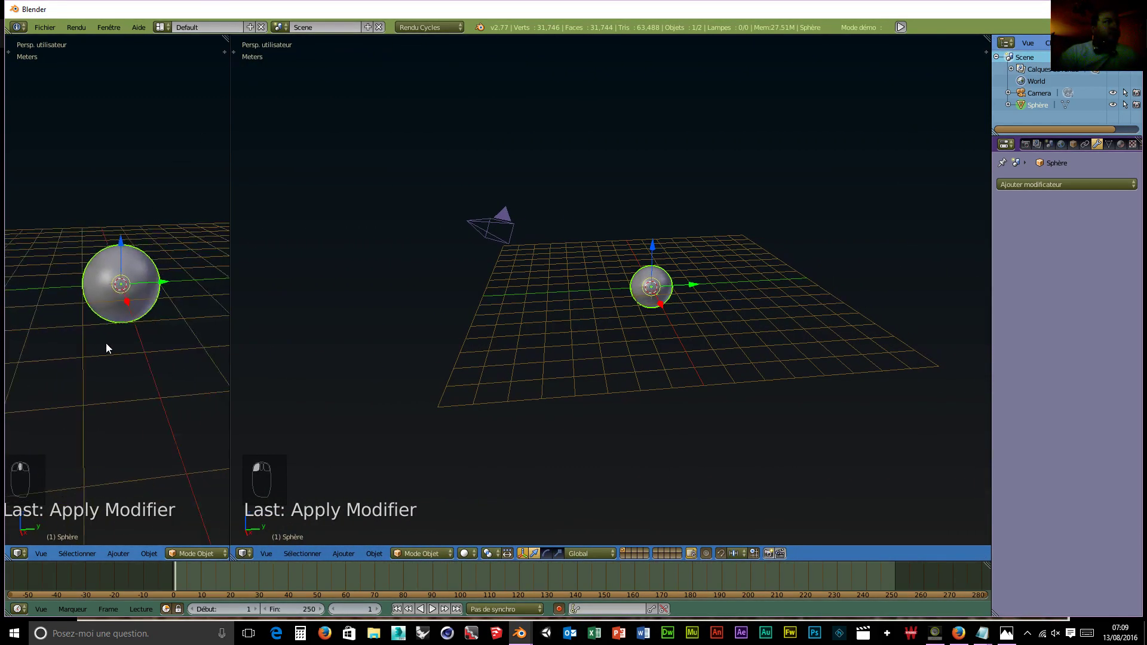
pyautogui.scroll(6, 112, 345)
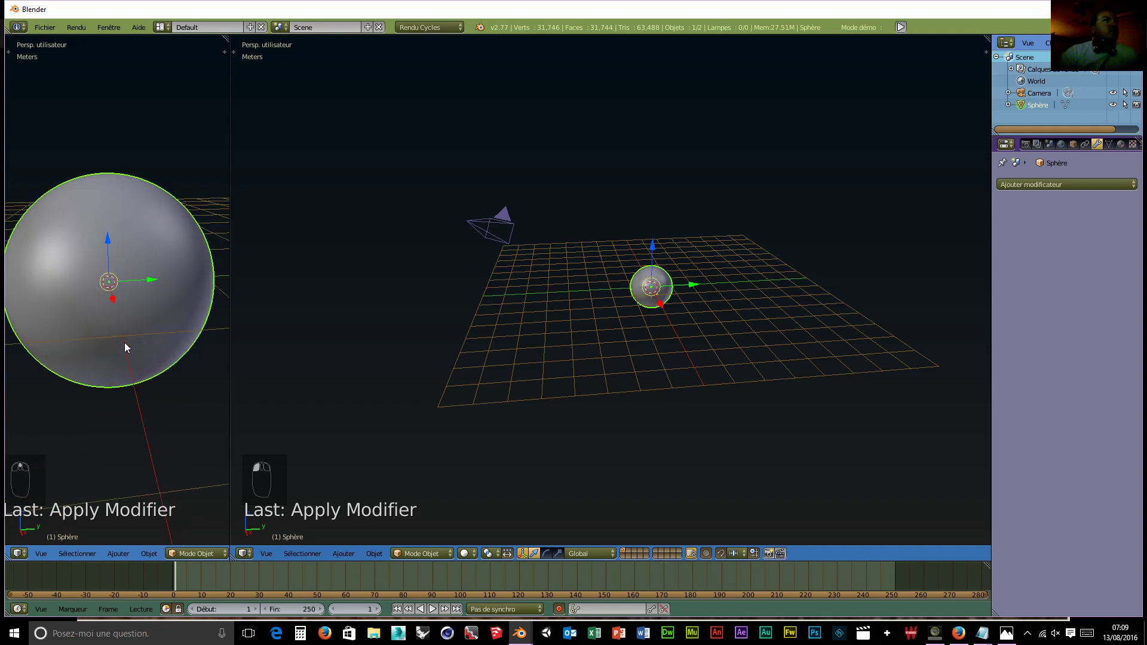
pyautogui.scroll(-2, 125, 347)
pyautogui.scroll(2, 125, 347)
pyautogui.moveTo(230, 39); pyautogui.dragTo(254, 39)
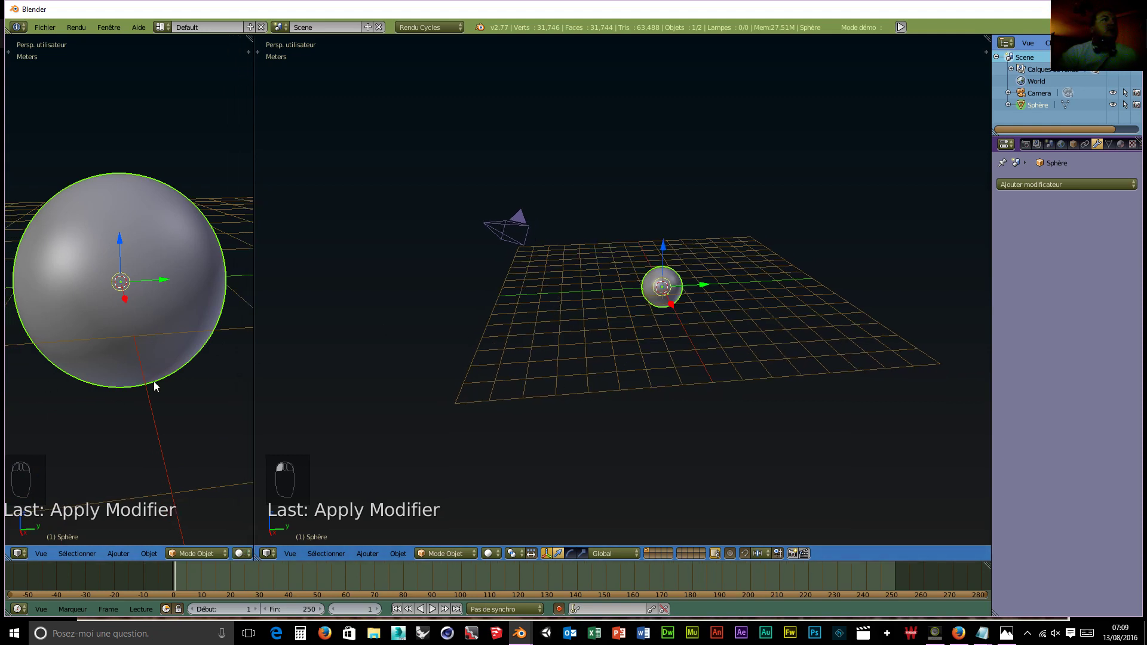
pyautogui.moveTo(154, 385)
pyautogui.mouseDown(button='middle')
pyautogui.moveTo(131, 376)
pyautogui.moveTo(156, 392)
pyautogui.moveTo(141, 358)
pyautogui.moveTo(158, 390)
pyautogui.mouseUp(button='middle')
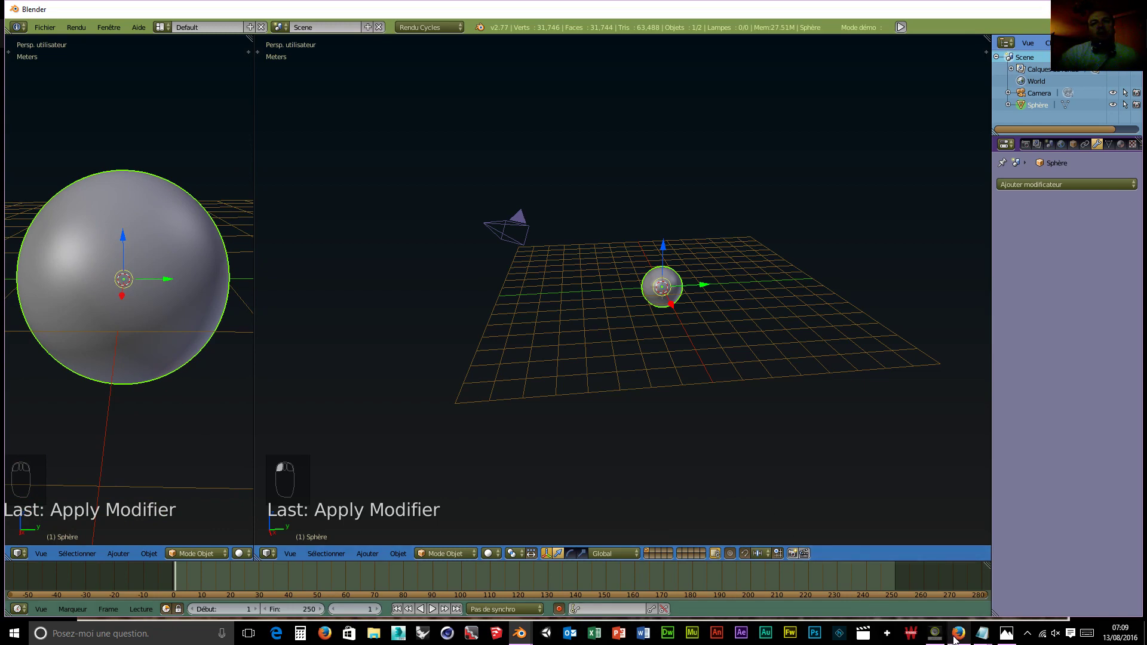
# Switch to Firefox, open a new tab and run a Google image search for "HDRI".
pyautogui.moveTo(958, 635)
pyautogui.click(953, 600)
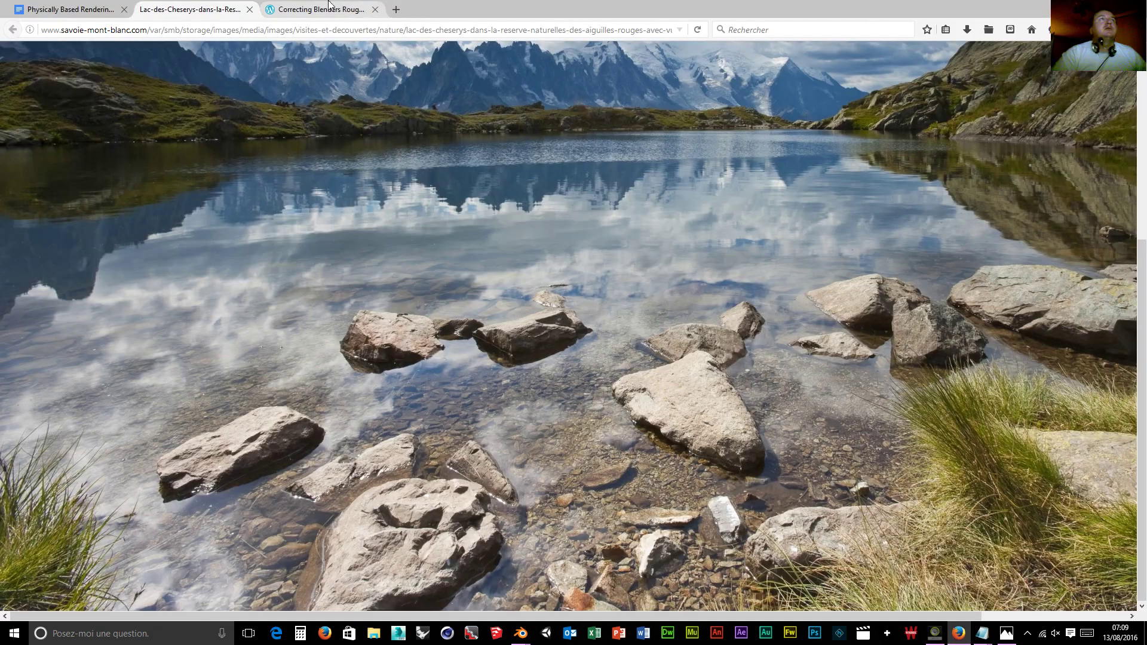
pyautogui.click(400, 9)
pyautogui.click(843, 28)
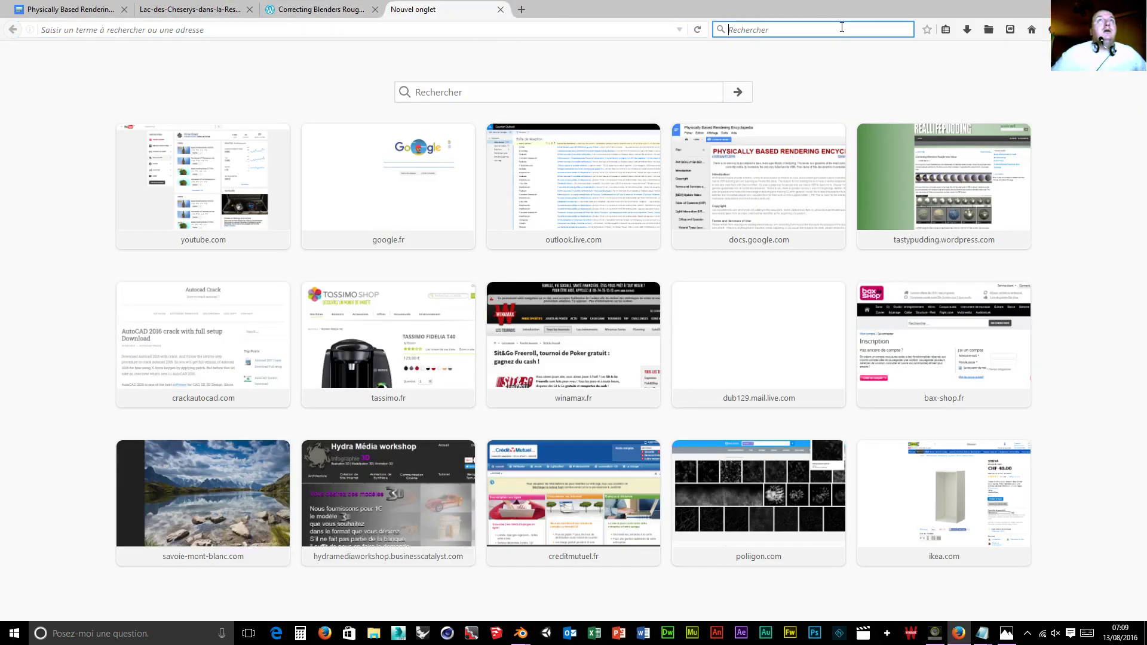
pyautogui.write('HDRI')
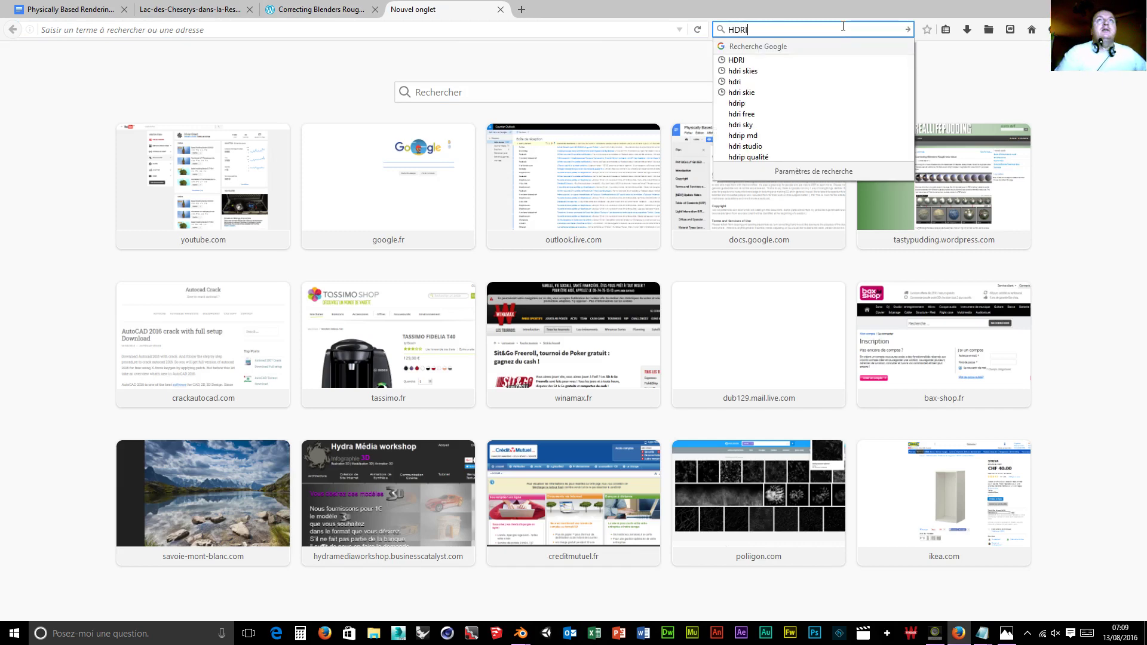
pyautogui.press('Return')
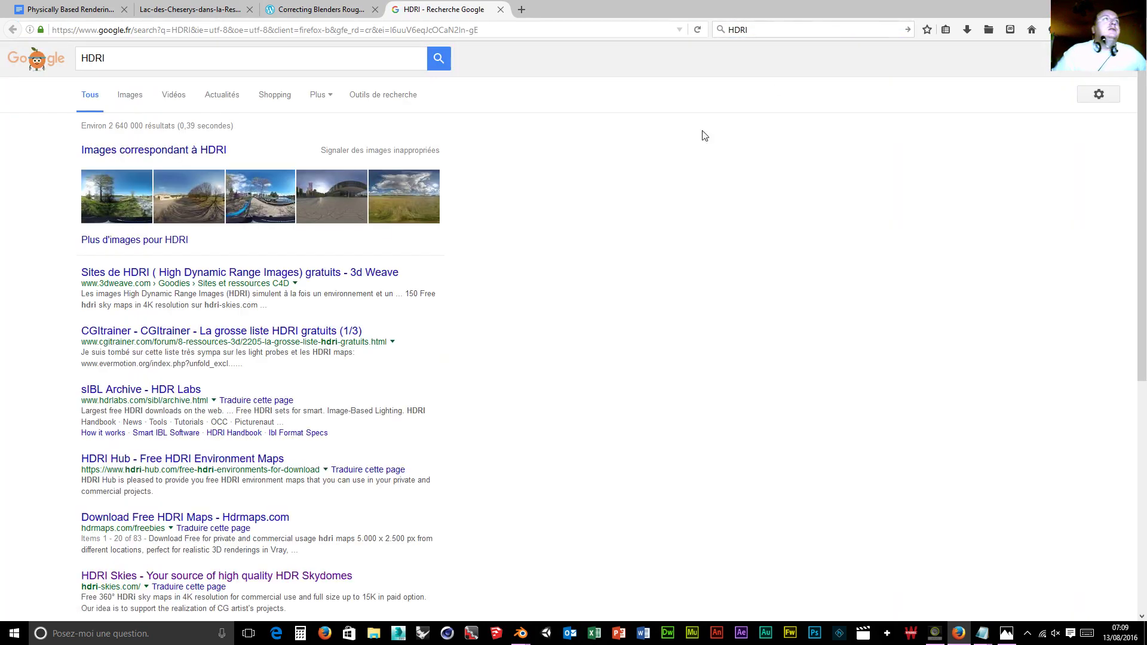
pyautogui.click(134, 101)
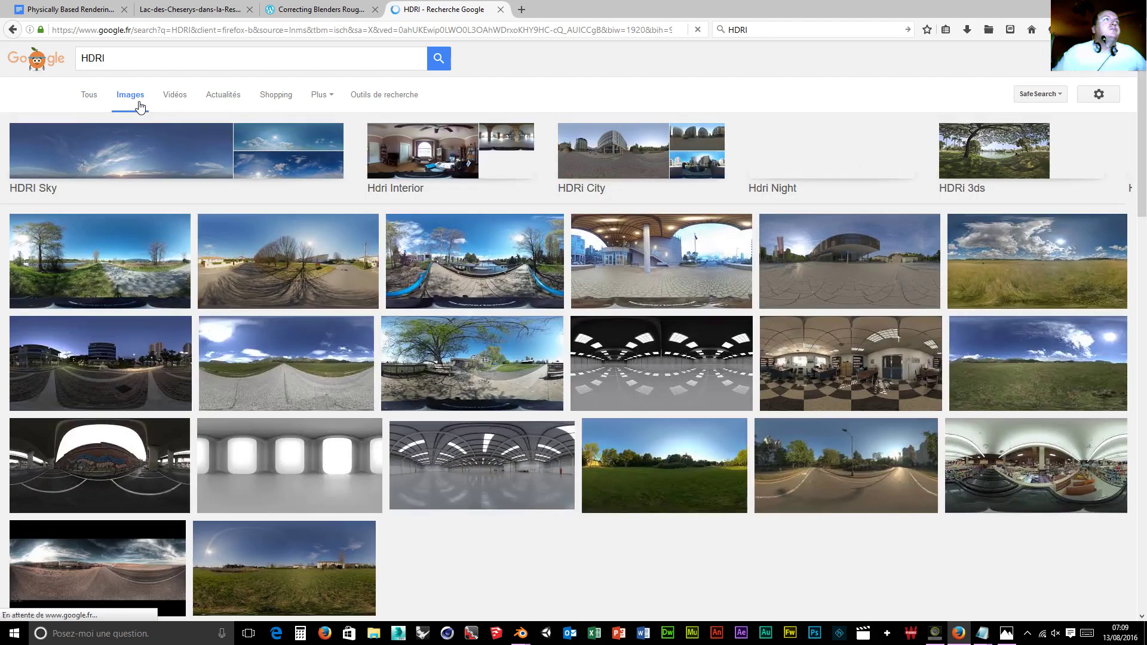
# Filter the HDRI image results to sizes larger than 2 Mpx.
pyautogui.click(394, 97)
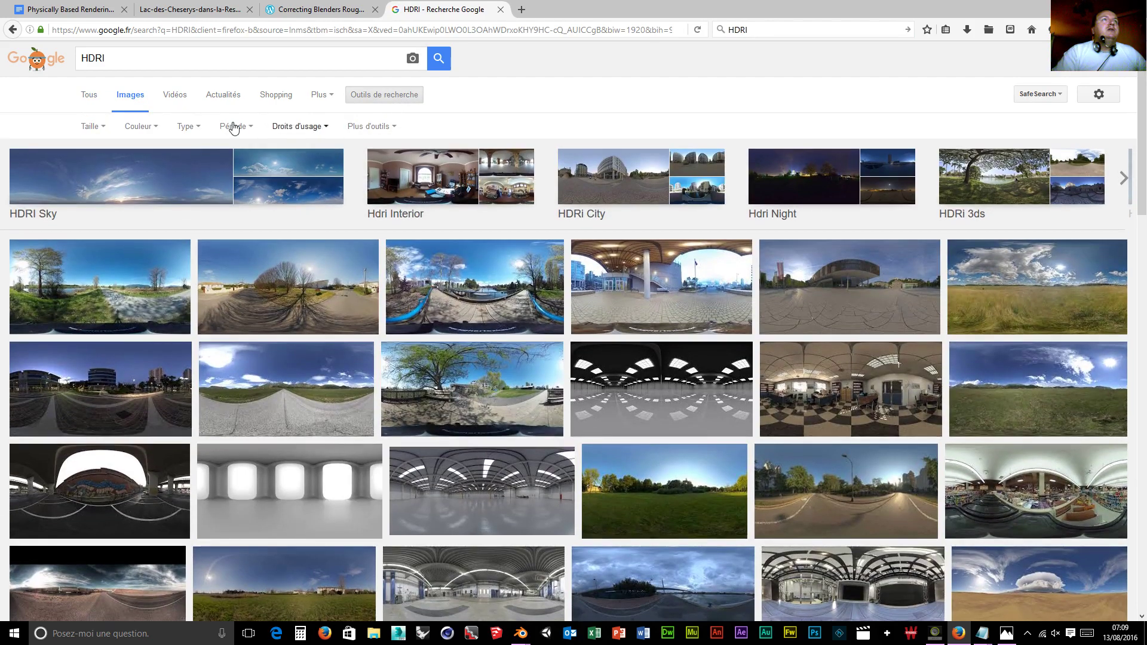
pyautogui.click(365, 127)
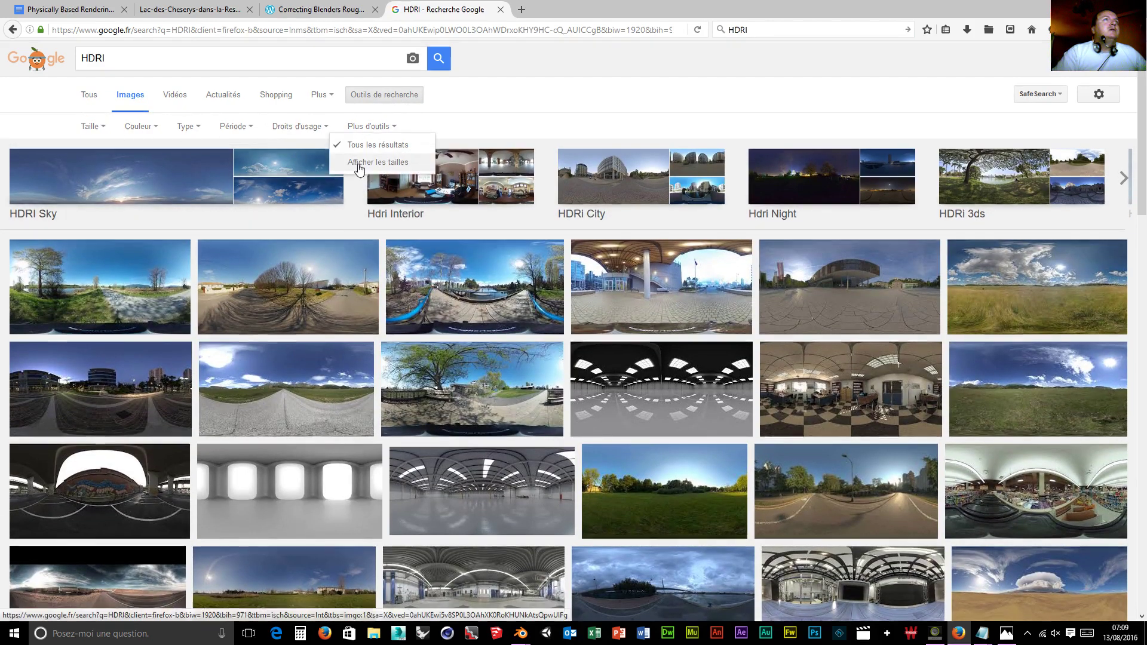
pyautogui.click(86, 128)
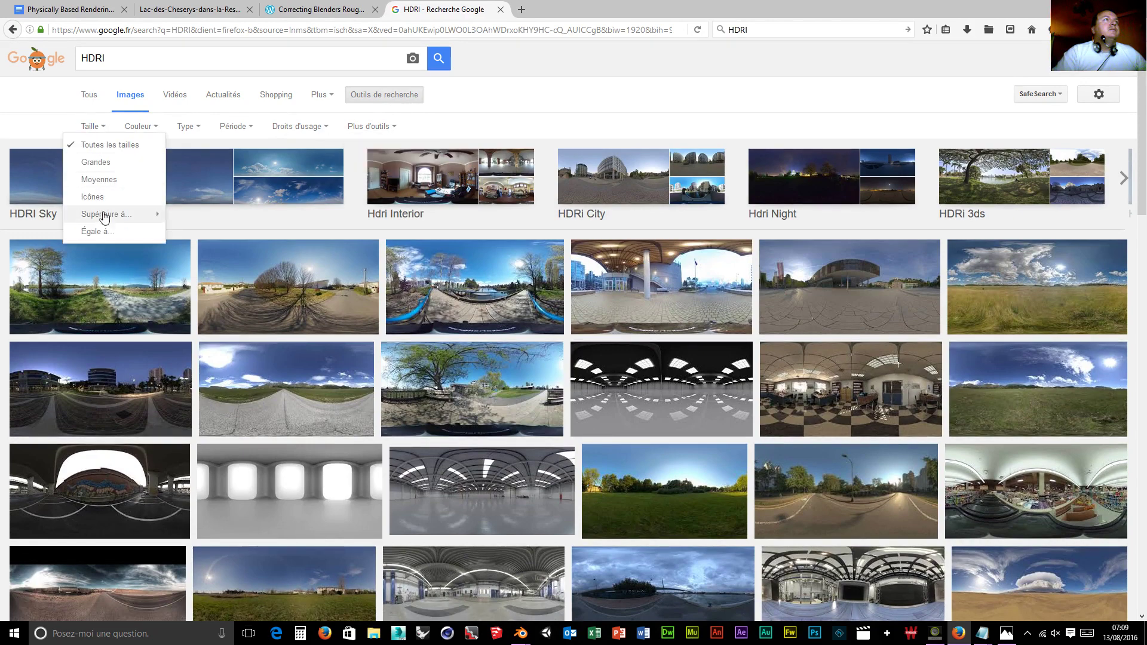
pyautogui.moveTo(107, 214)
pyautogui.click(201, 245)
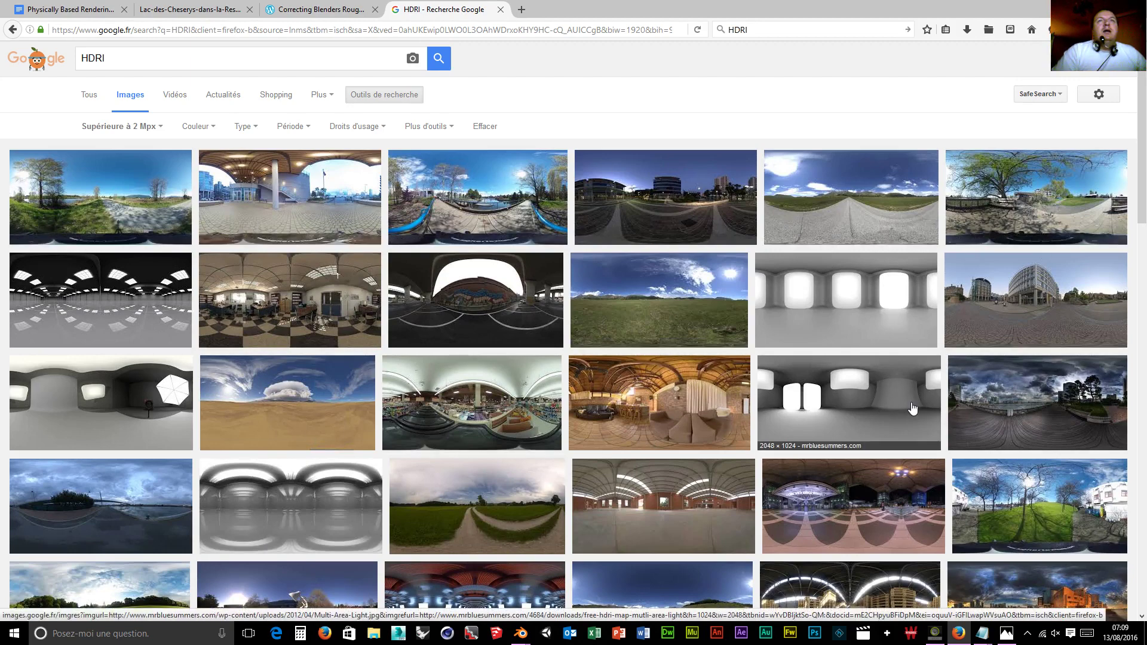
# Browse the filtered HDRI image results for a suitable panoramic environment with clear surroundings and reflections.
pyautogui.scroll(-2, 895, 390)
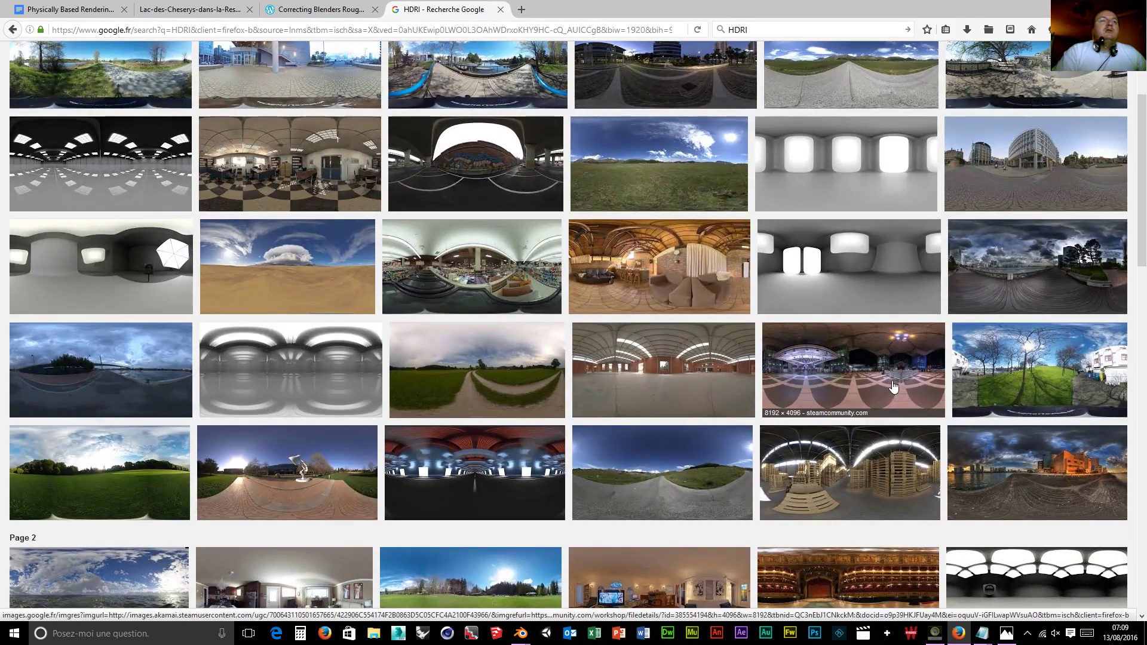
pyautogui.scroll(-1, 894, 387)
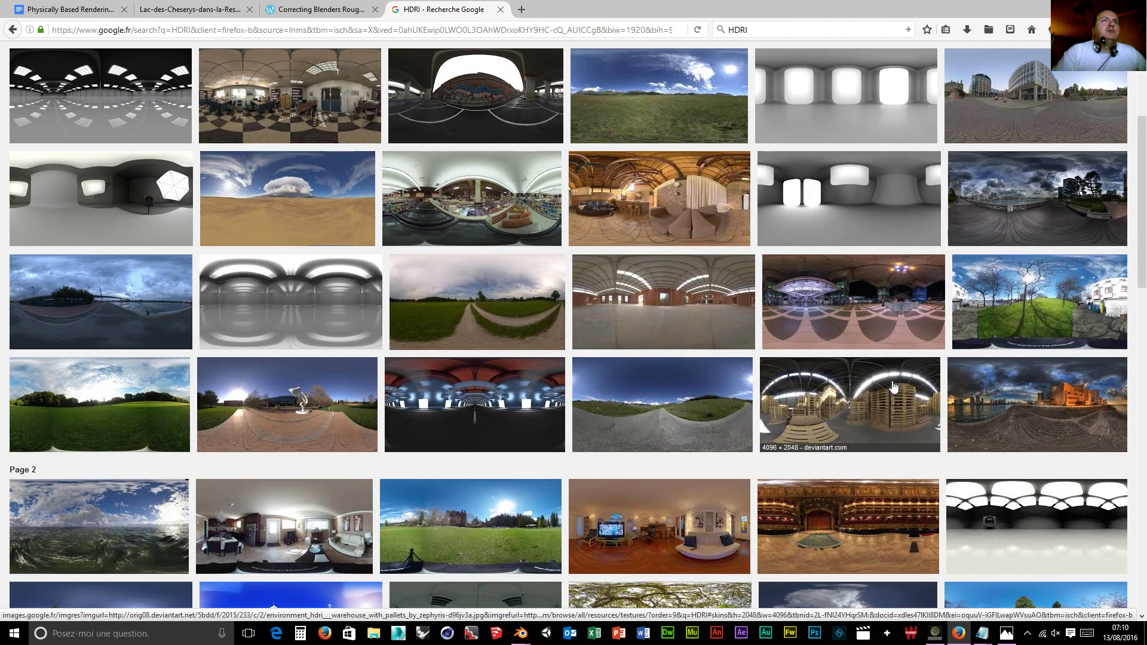
pyautogui.scroll(-2, 894, 387)
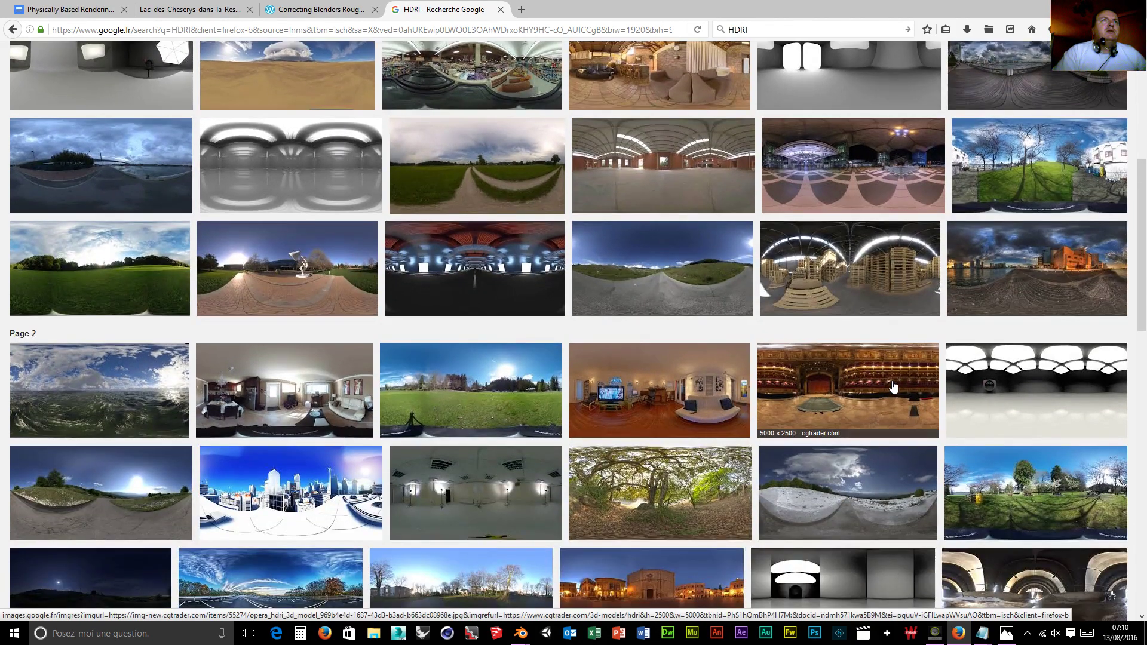
pyautogui.scroll(-1, 894, 388)
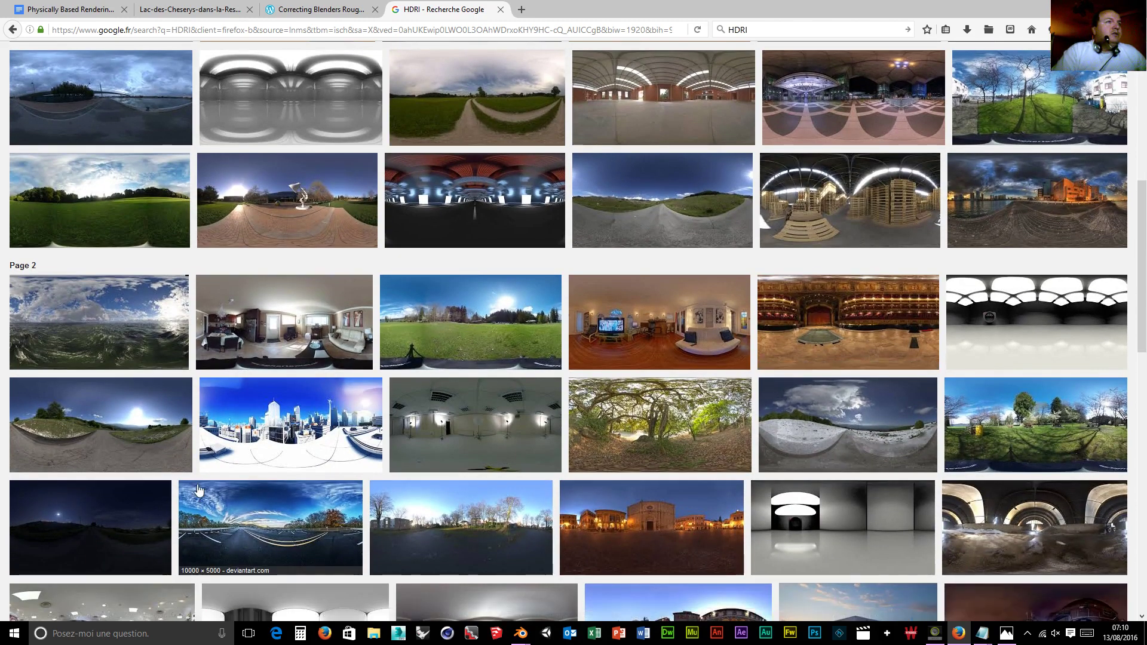
pyautogui.scroll(-4, 180, 498)
pyautogui.scroll(-2, 175, 502)
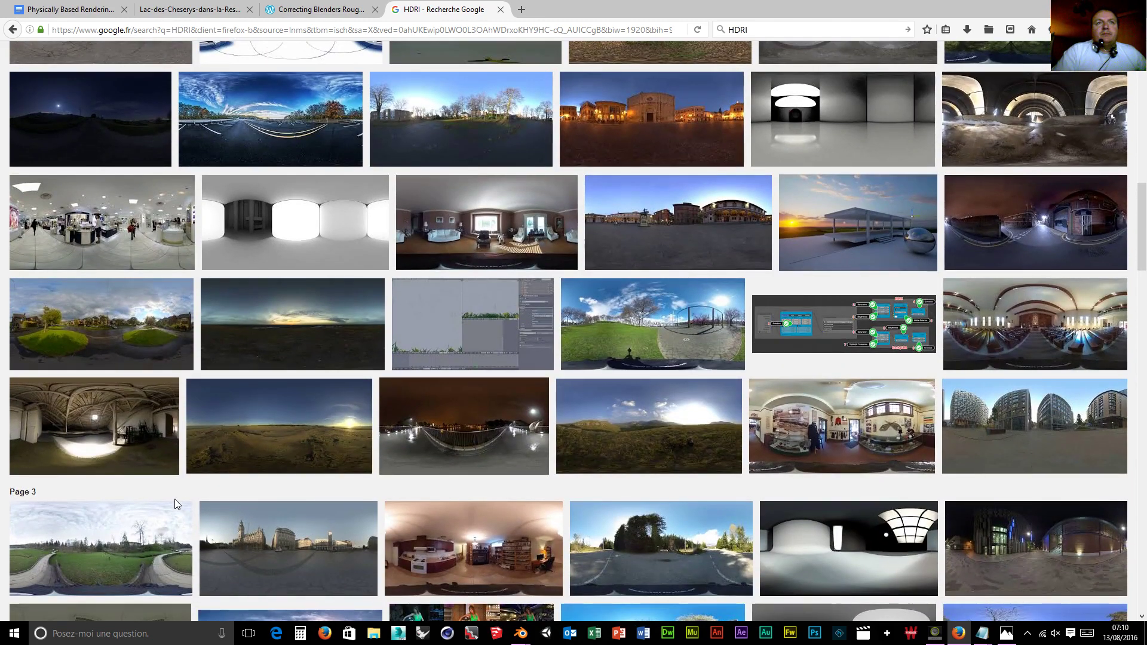
pyautogui.scroll(-4, 175, 499)
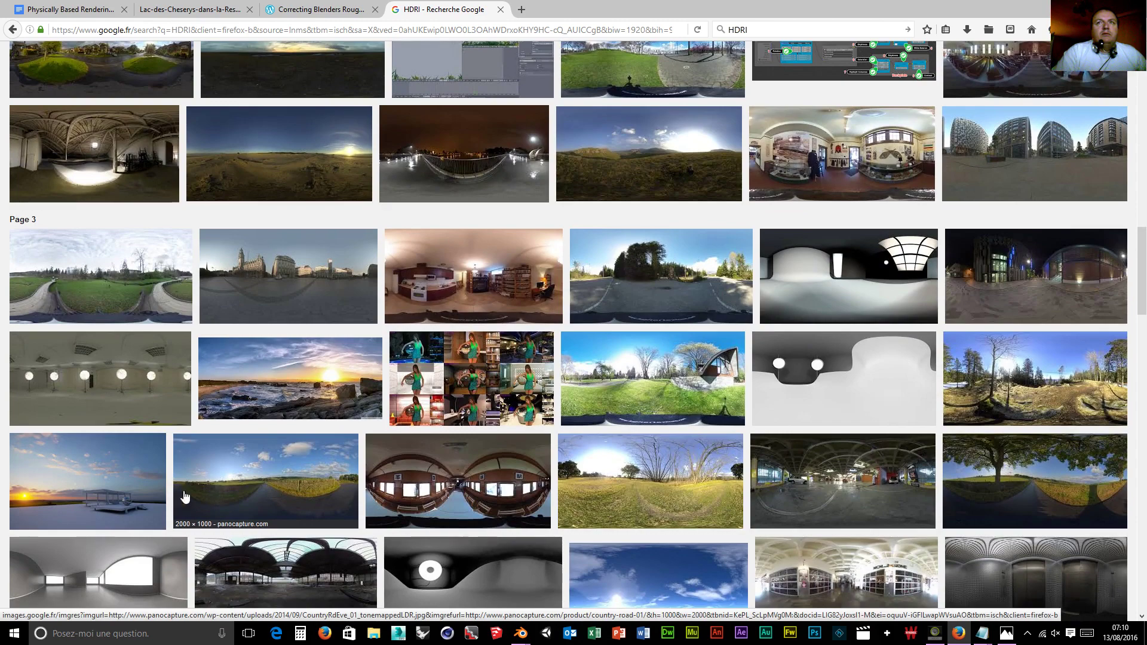
pyautogui.scroll(-2, 735, 453)
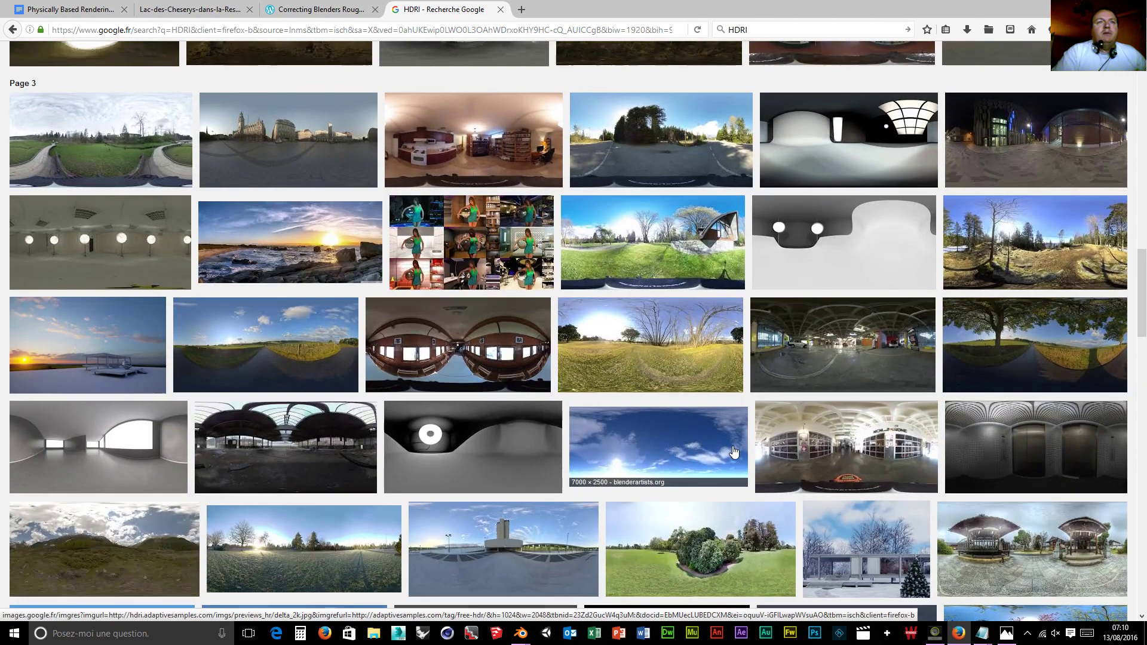
pyautogui.scroll(-4, 734, 453)
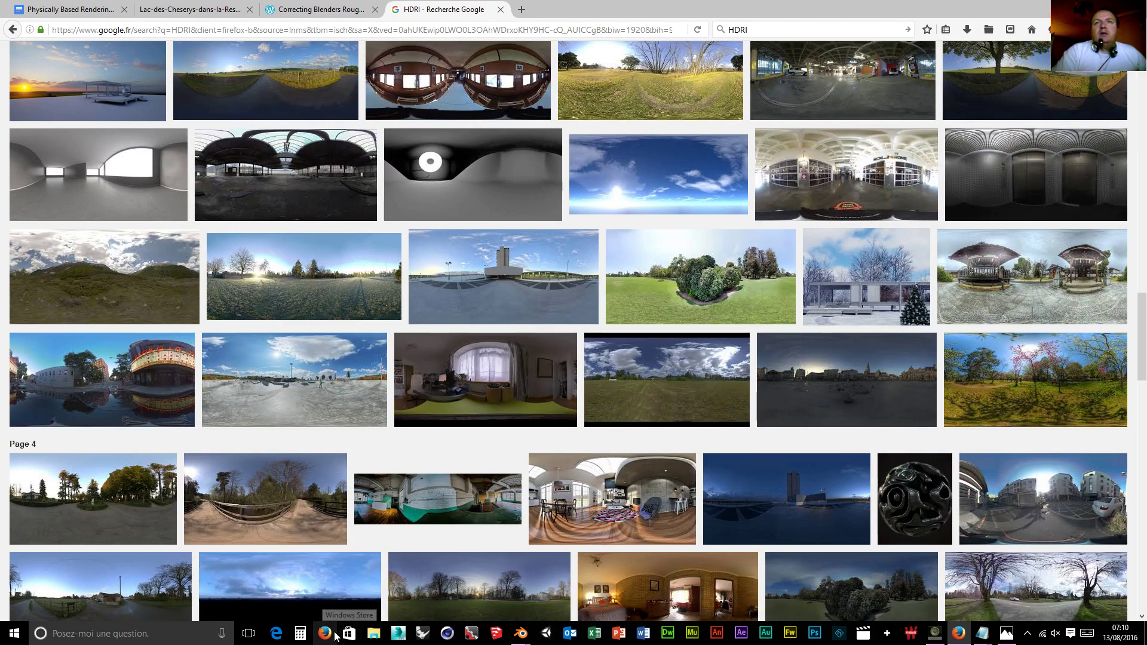
pyautogui.scroll(-1, 333, 535)
pyautogui.scroll(-3, 333, 535)
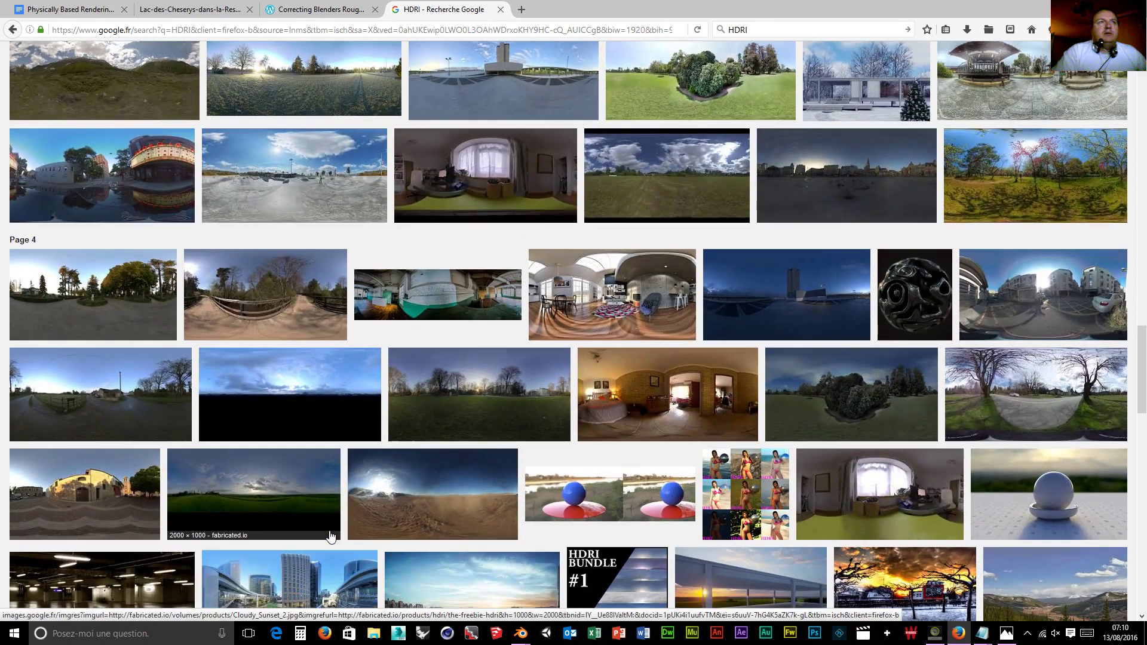
pyautogui.scroll(-4, 332, 536)
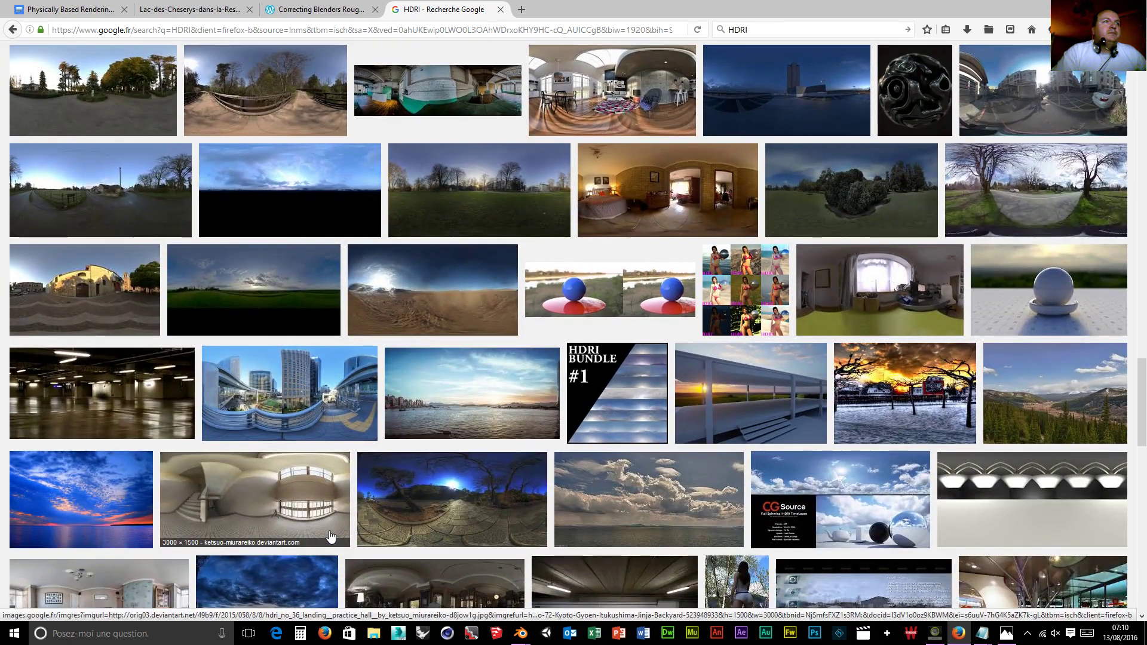
pyautogui.scroll(-5, 330, 536)
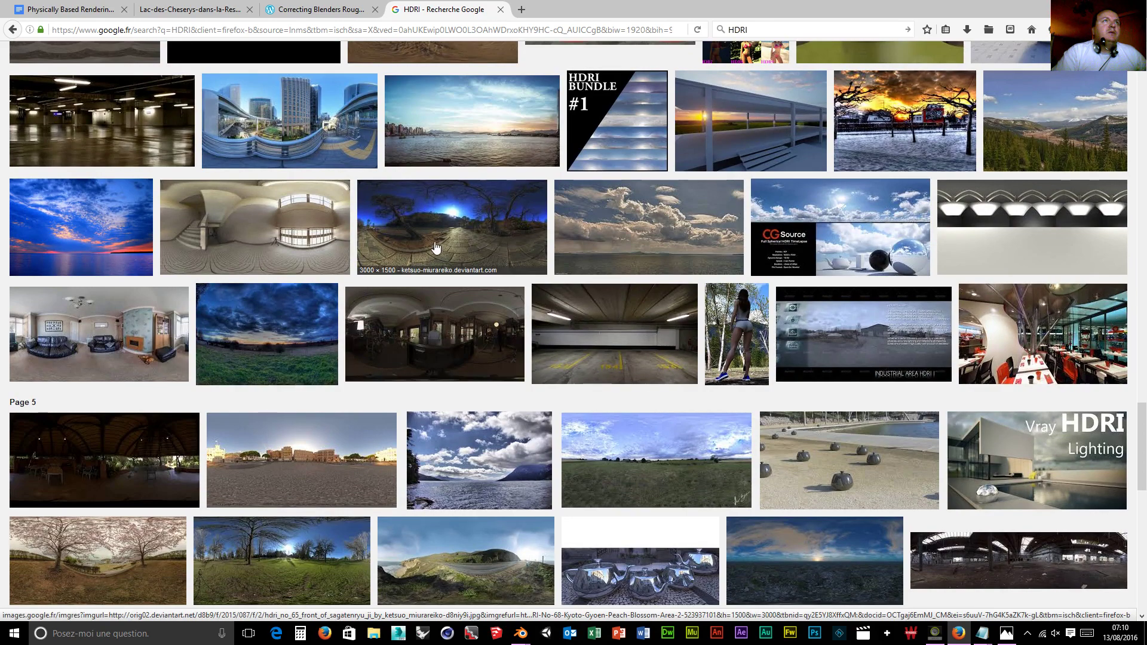
pyautogui.scroll(6, 460, 259)
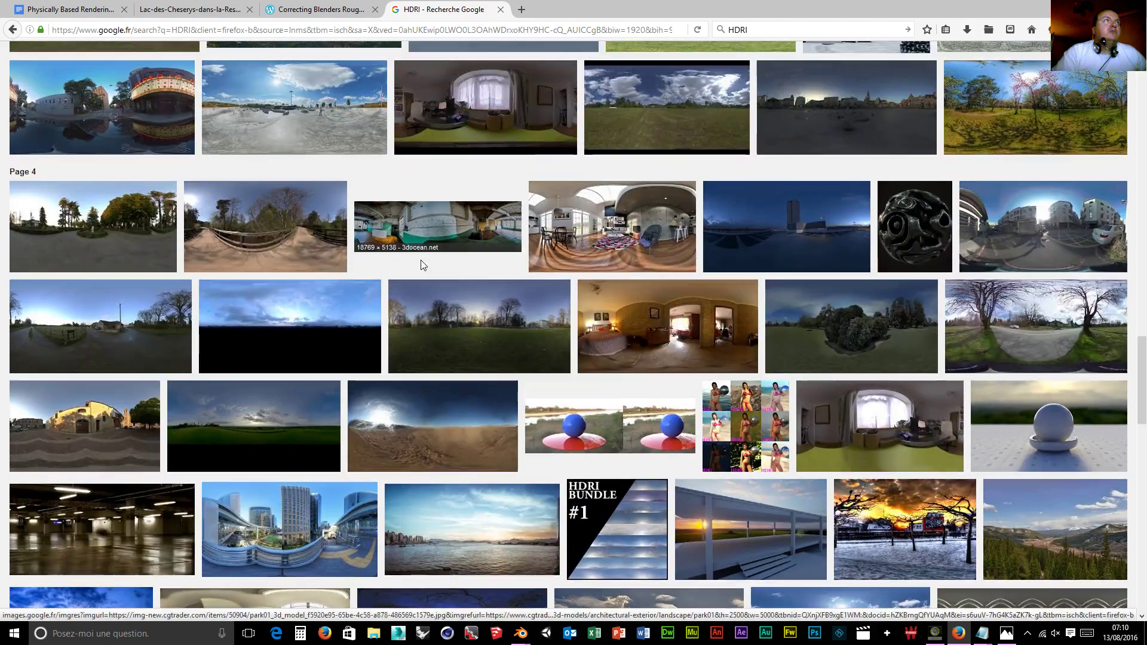
# Open the street panorama with the lit theatre marquee on its own at full size and inspect its reflections.
pyautogui.click(110, 114)
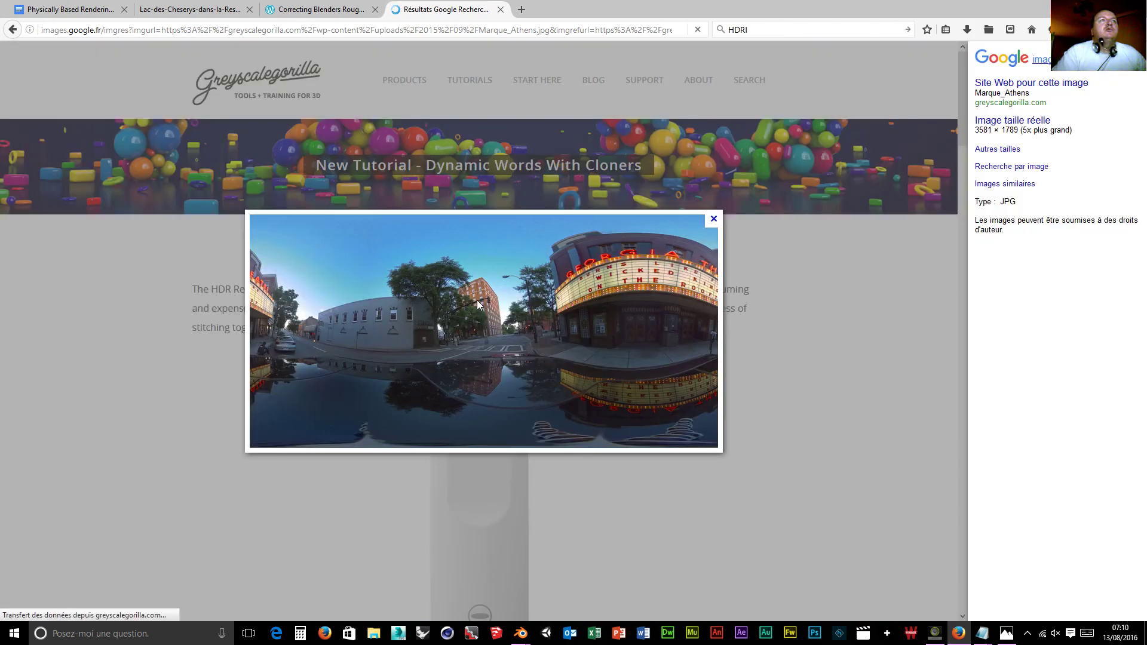
pyautogui.rightClick(476, 299)
pyautogui.click(509, 309)
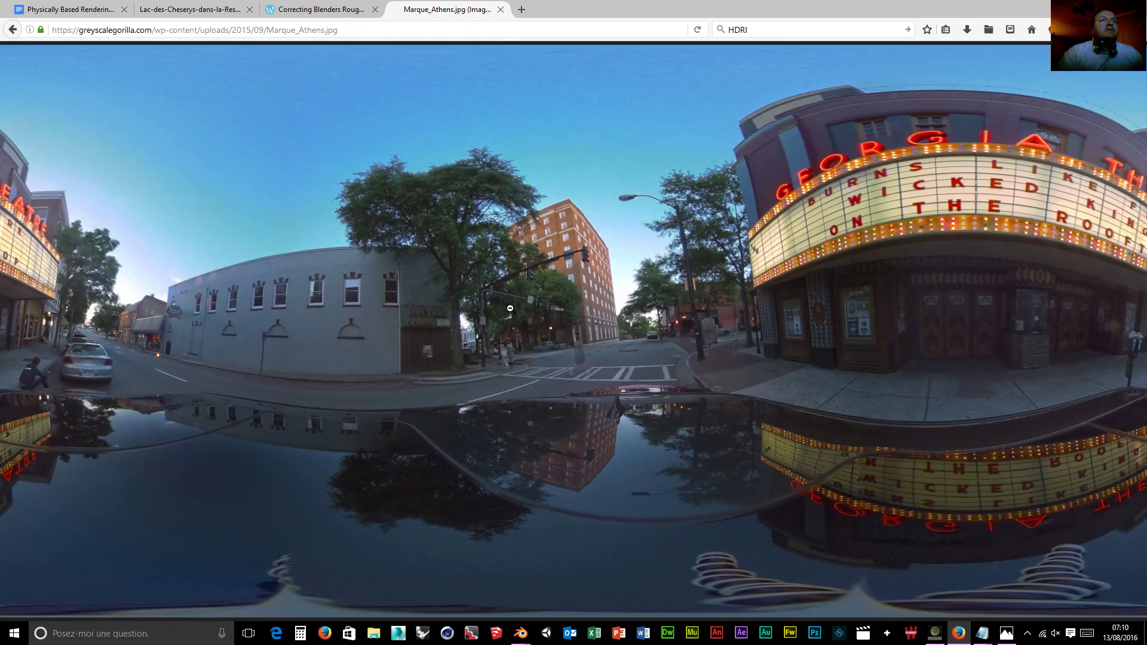
pyautogui.click(511, 308)
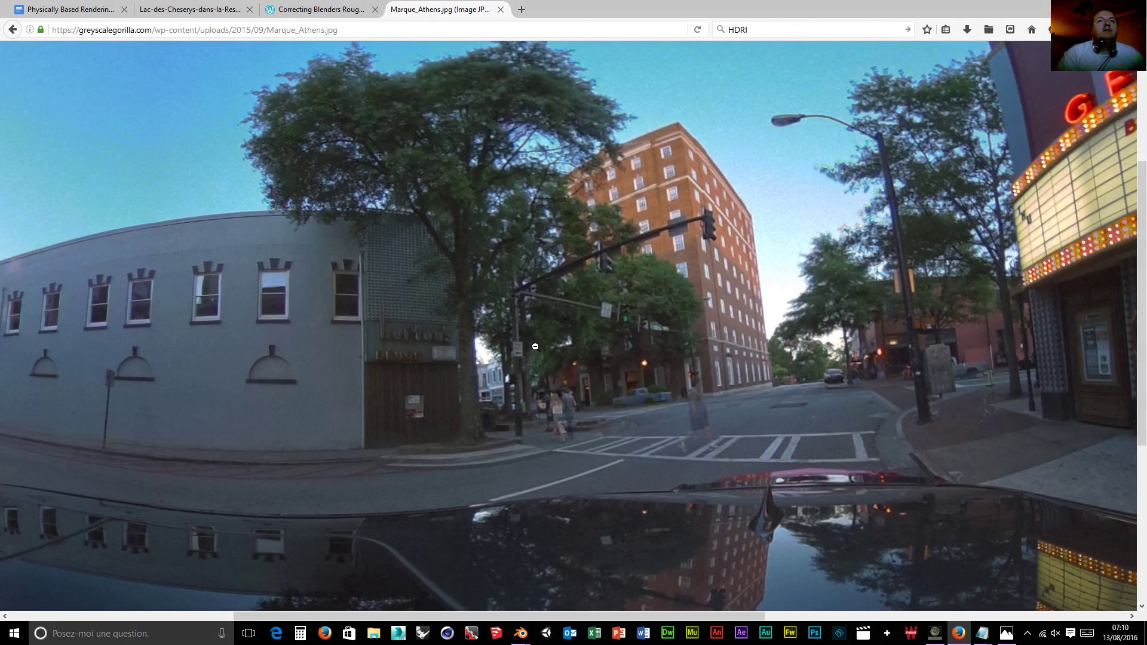
pyautogui.scroll(-5, 535, 346)
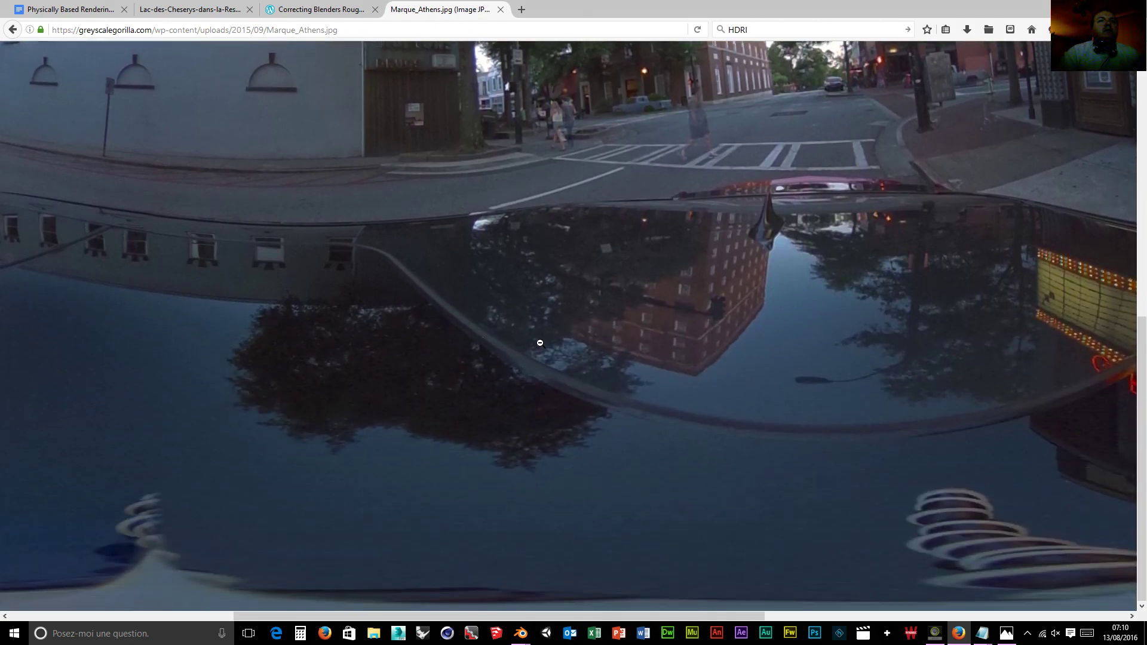
pyautogui.scroll(3, 540, 343)
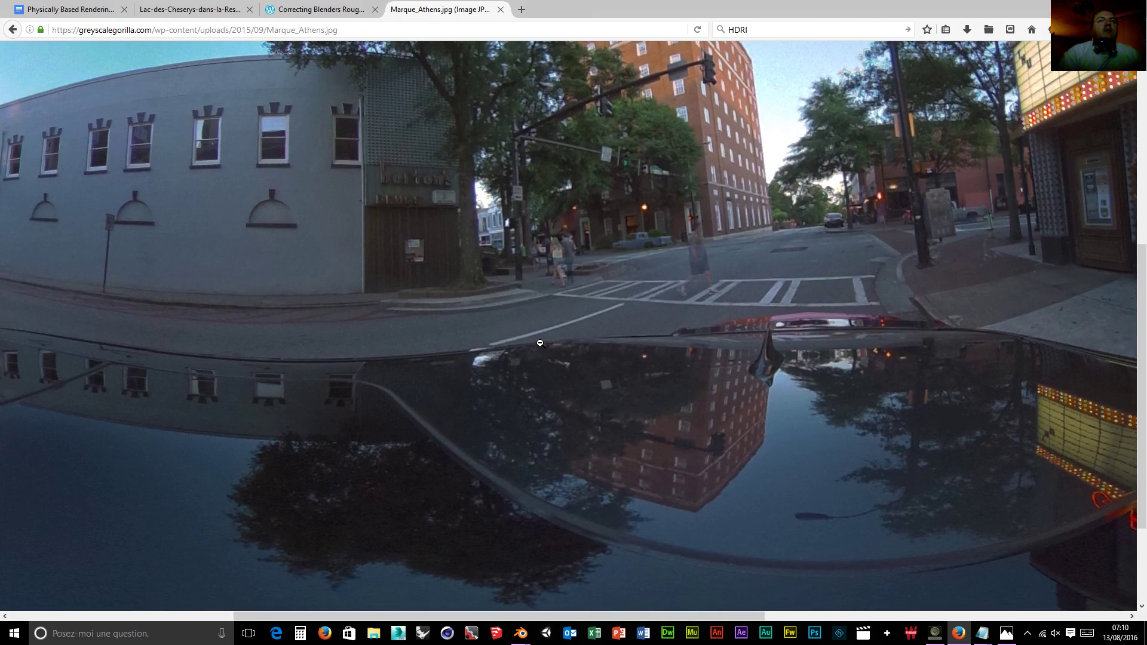
# Save the panorama image as Marque_Athens in the "neo retro orange" folder.
pyautogui.rightClick(540, 343)
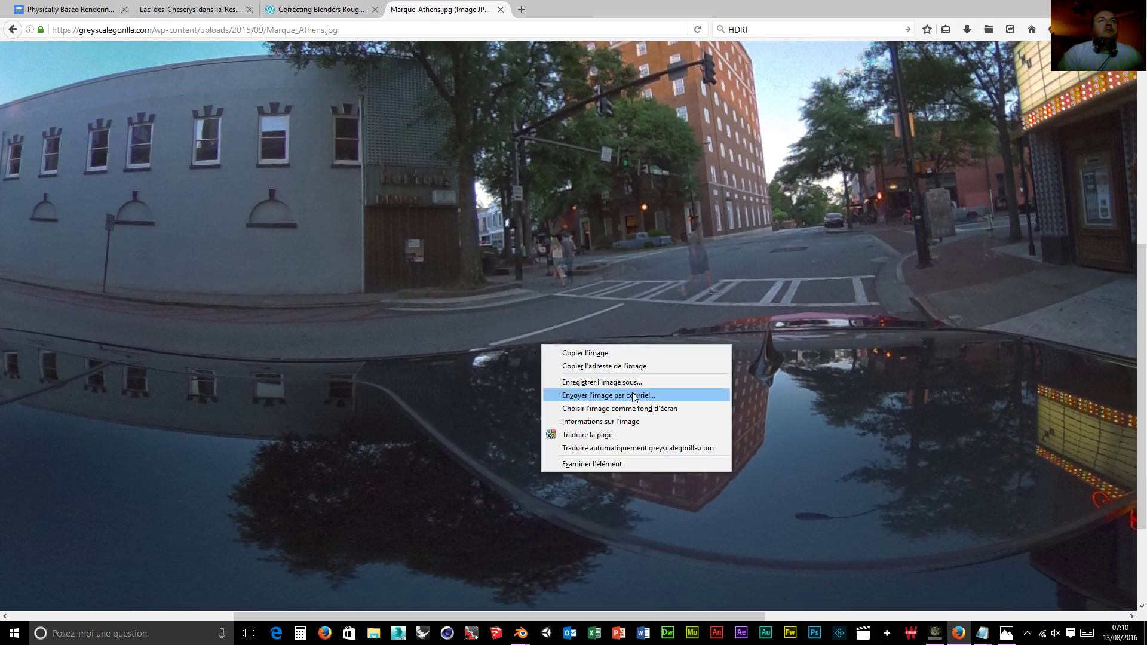
pyautogui.click(615, 377)
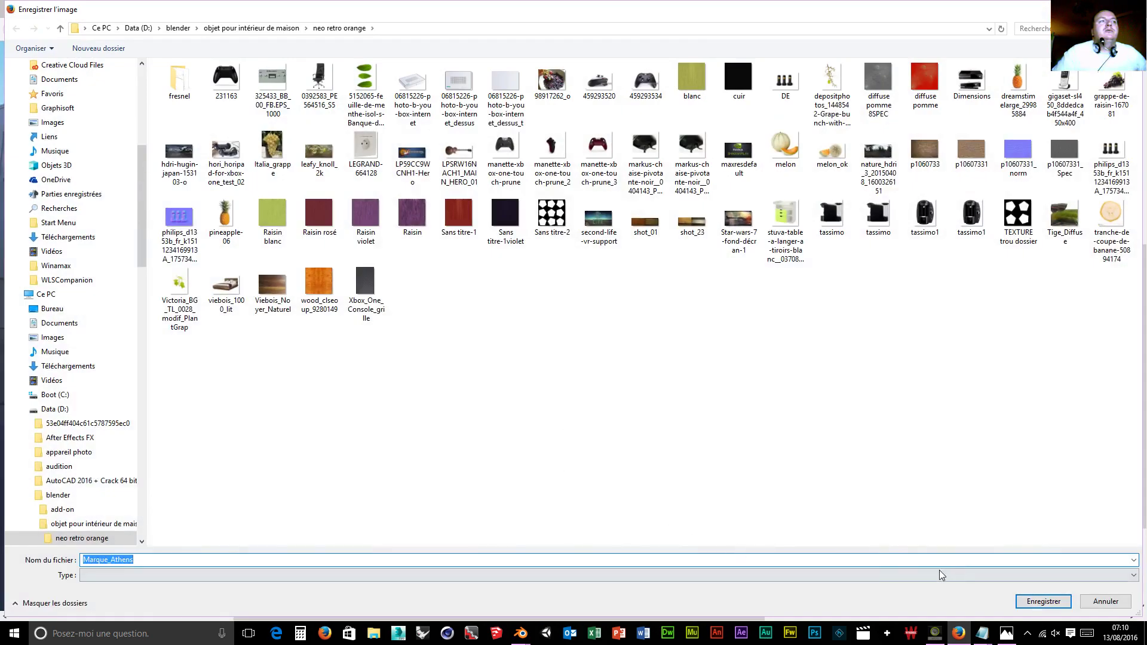
pyautogui.click(1042, 602)
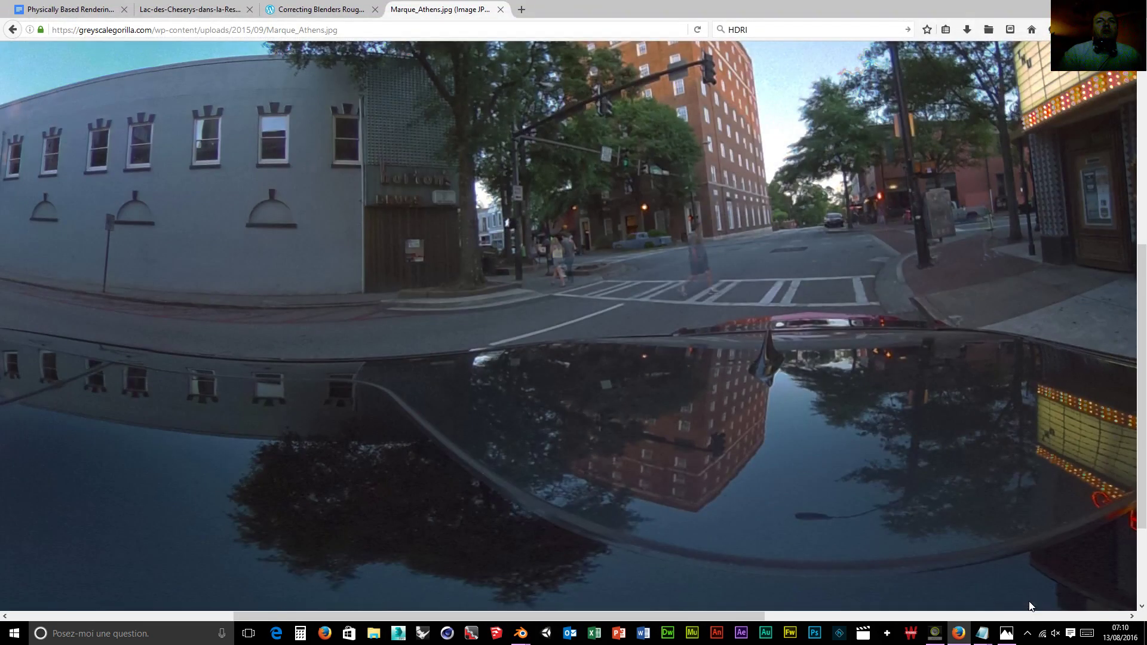
# Switch to the Blender sphere scene and set the World surface colour to an environment texture (Texture d'environnement).
pyautogui.moveTo(520, 633)
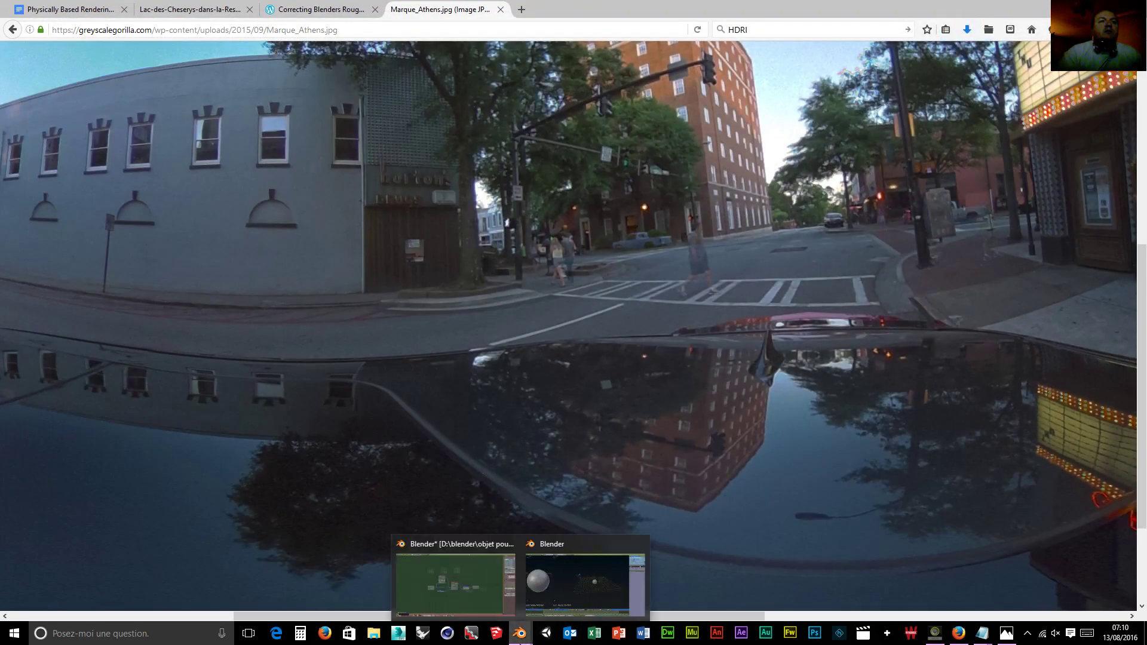
pyautogui.click(556, 594)
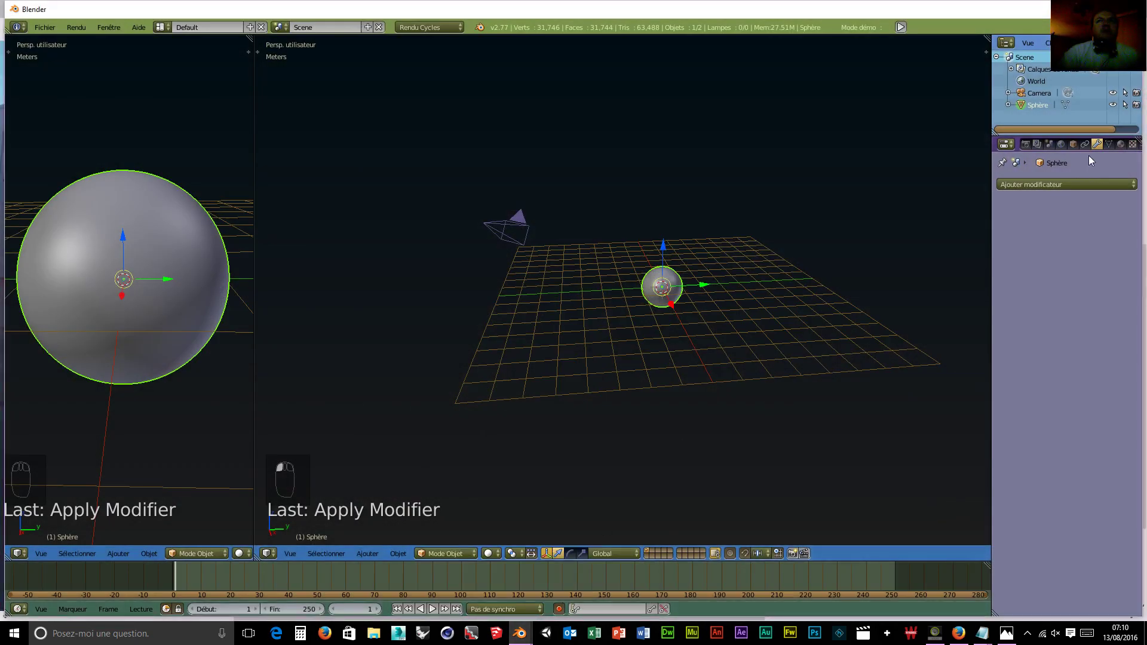
pyautogui.click(1061, 145)
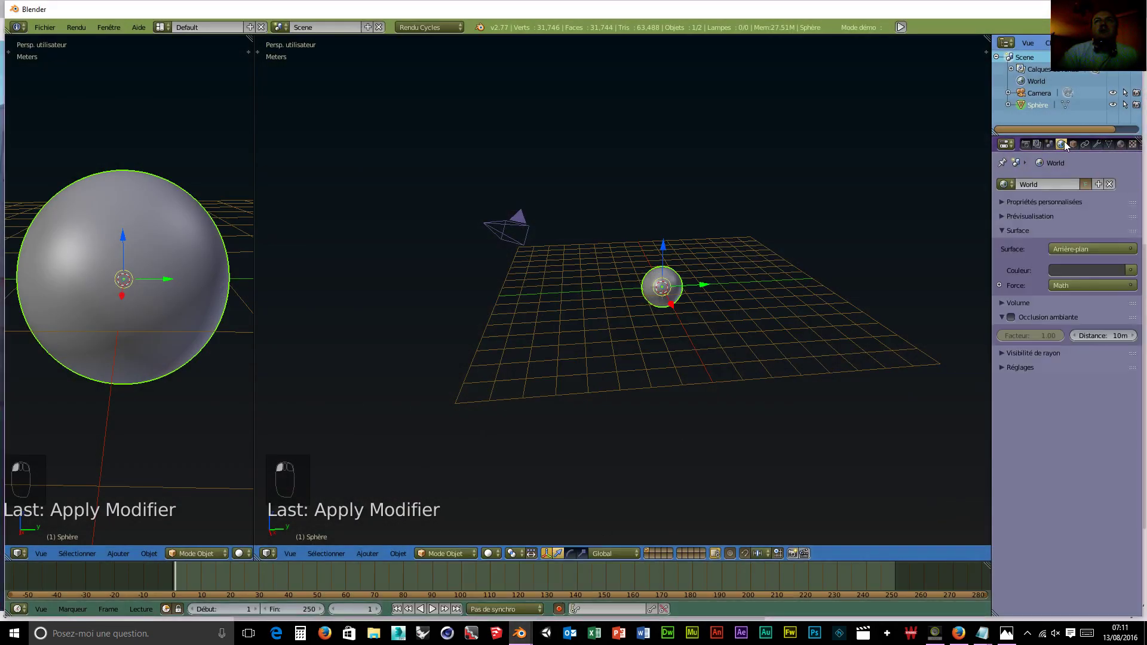
pyautogui.click(1132, 270)
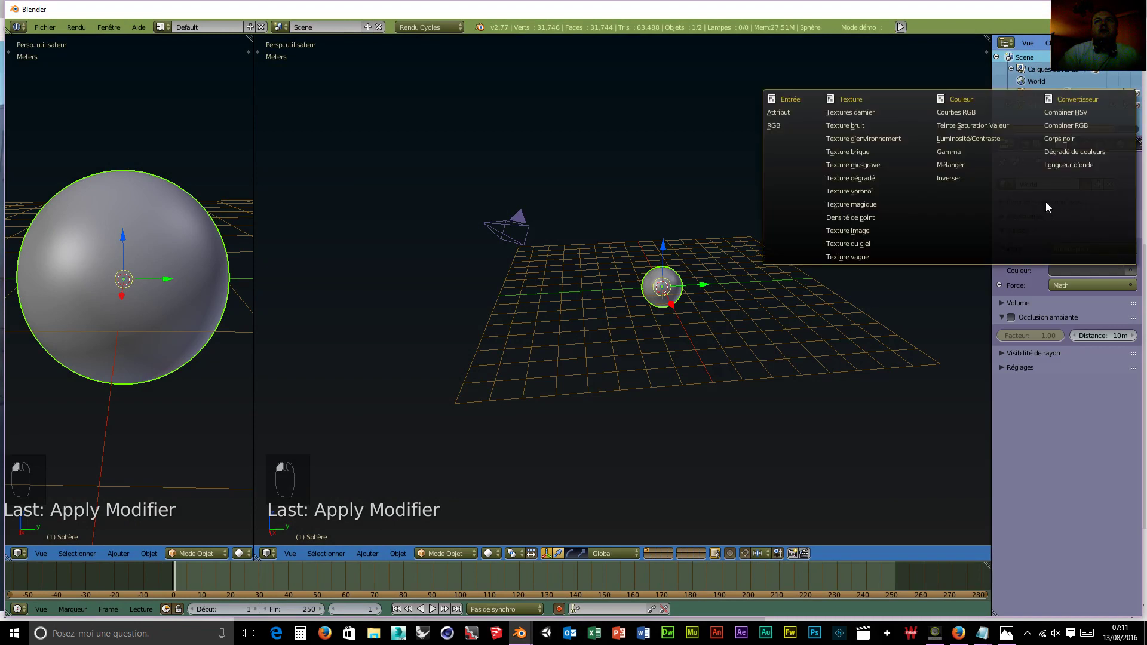
pyautogui.click(854, 141)
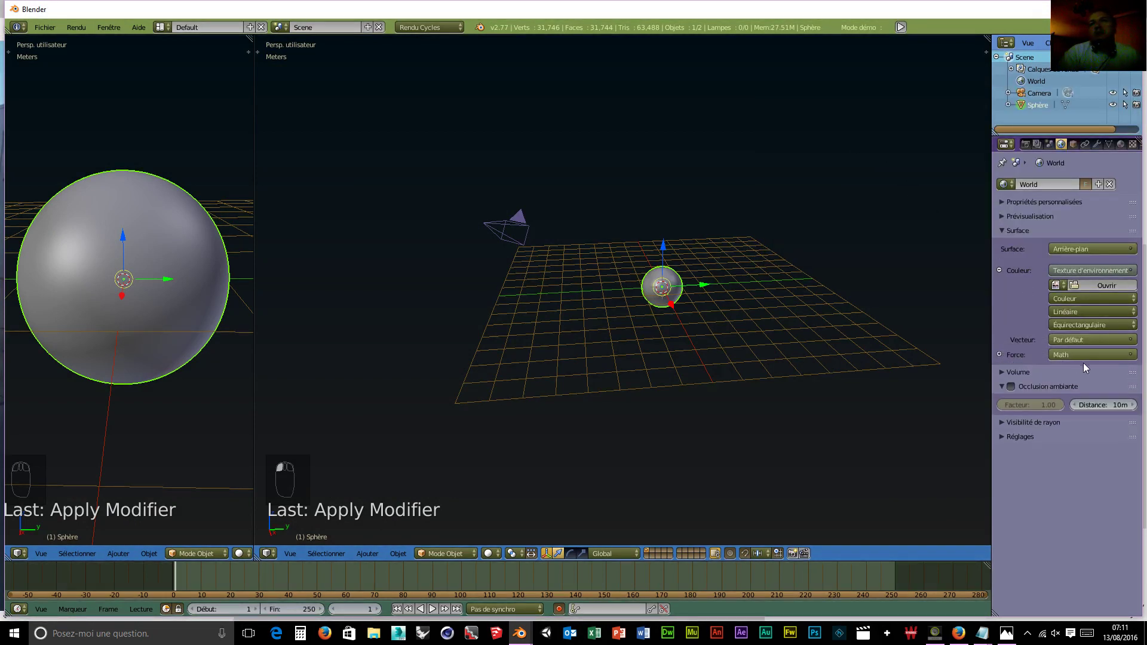
# Load Marque_Athens.jpg from the "neo retro orange" folder in D:\blender\objet pour intérieur de maison as the World environment image.
pyautogui.click(1096, 286)
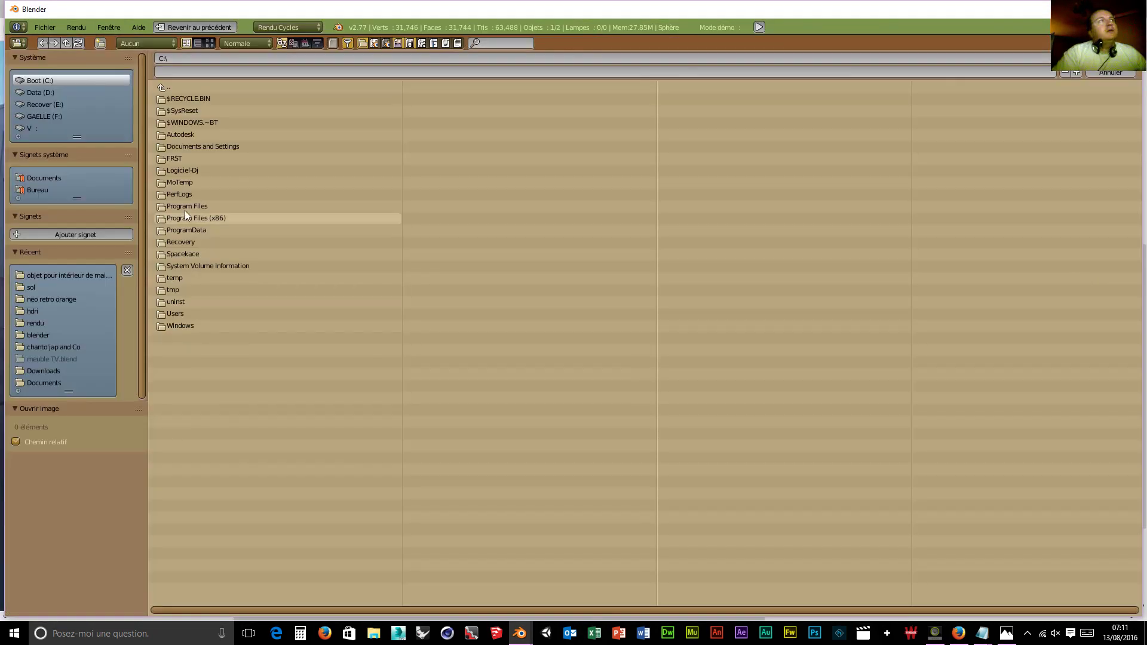
pyautogui.click(38, 92)
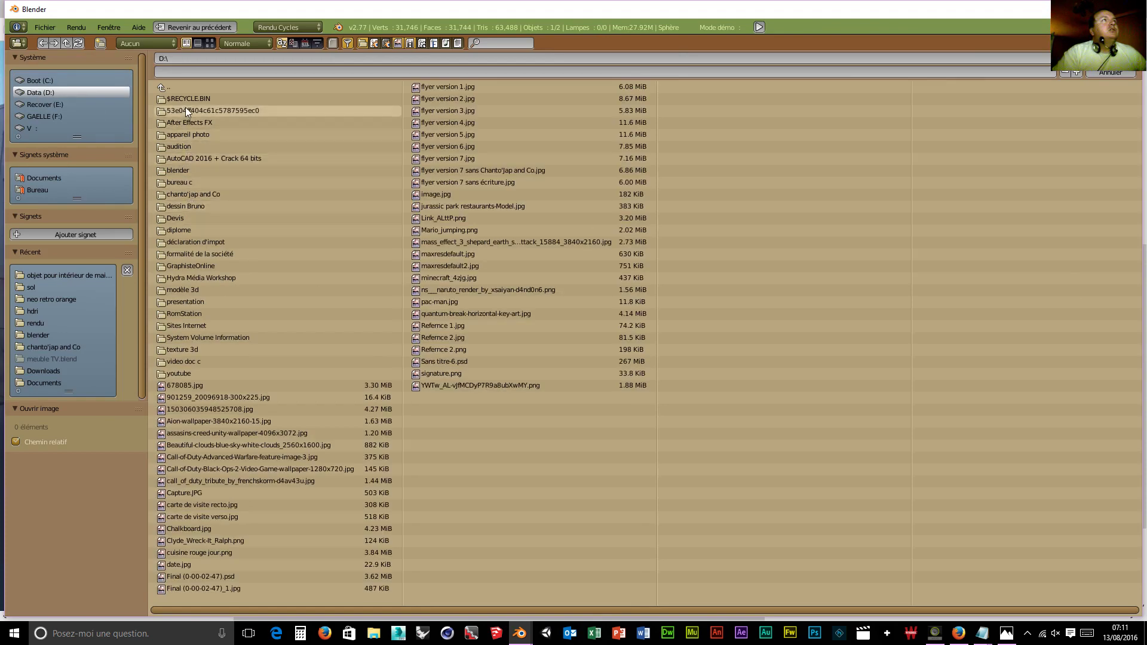
pyautogui.click(184, 170)
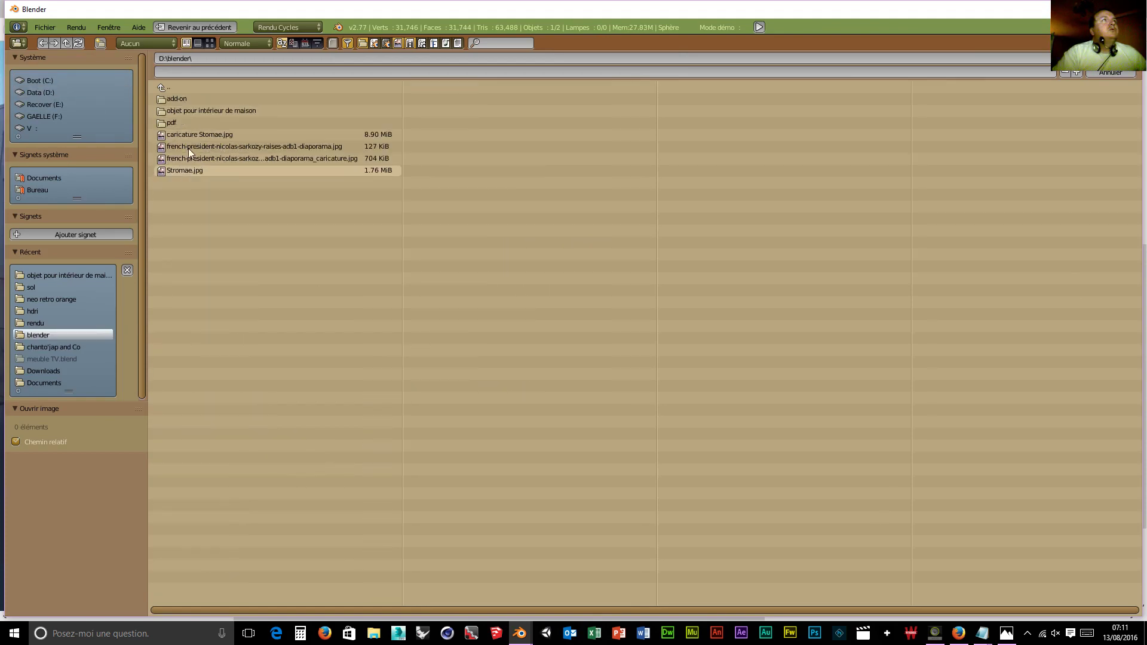
pyautogui.click(193, 113)
pyautogui.click(166, 86)
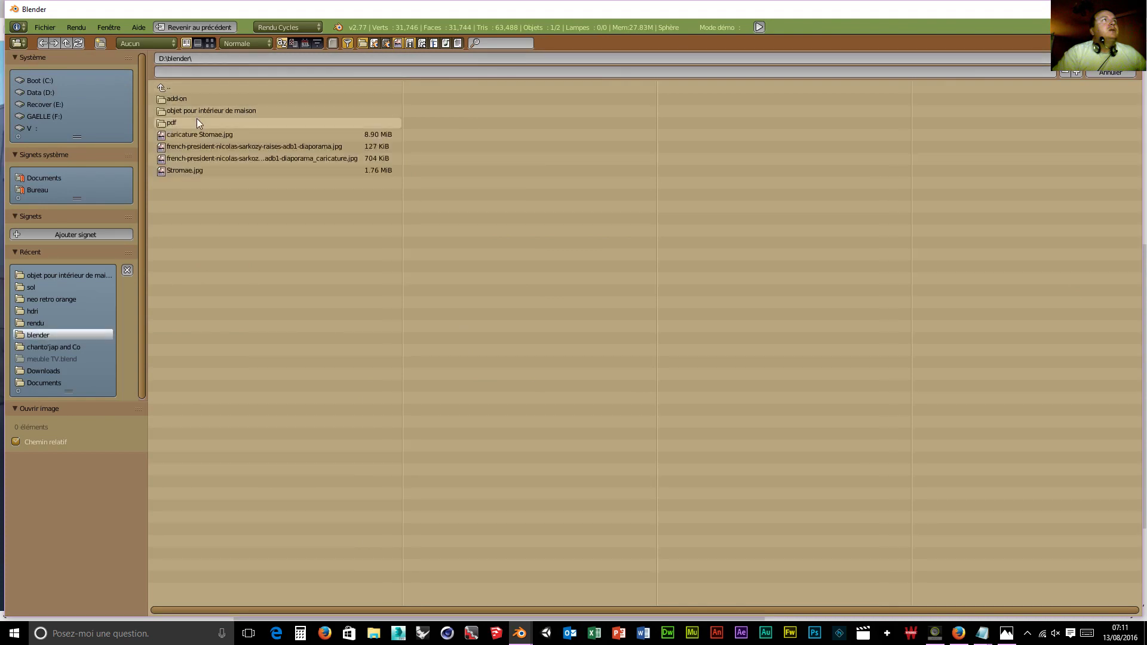
pyautogui.click(196, 99)
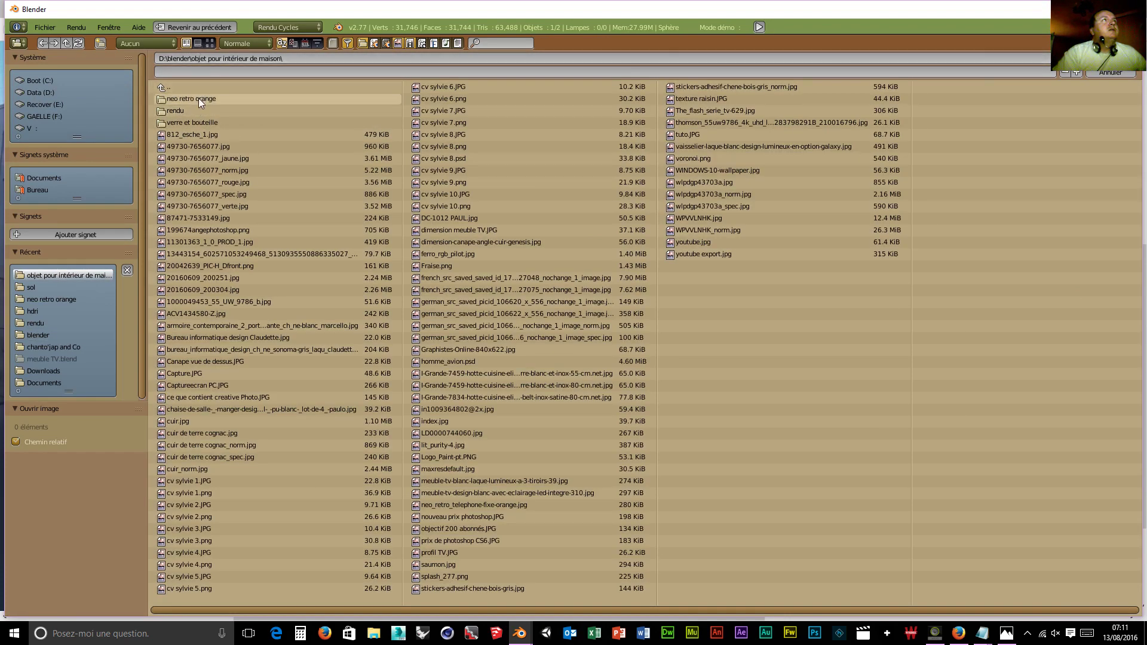
pyautogui.click(198, 99)
pyautogui.click(210, 44)
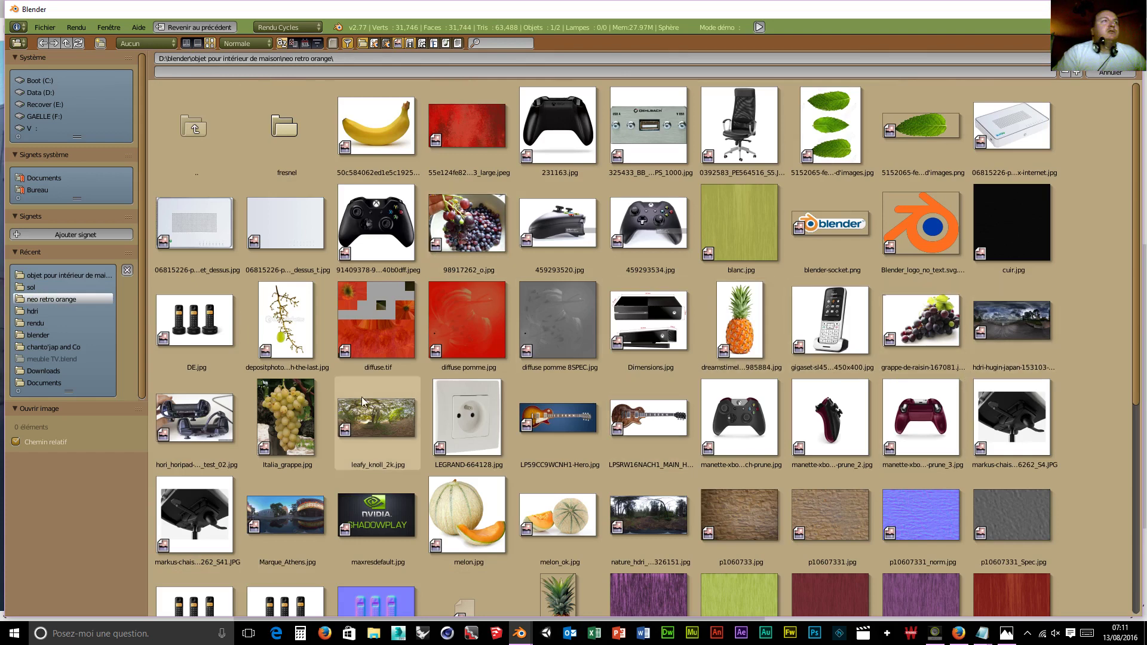
pyautogui.scroll(-4, 376, 435)
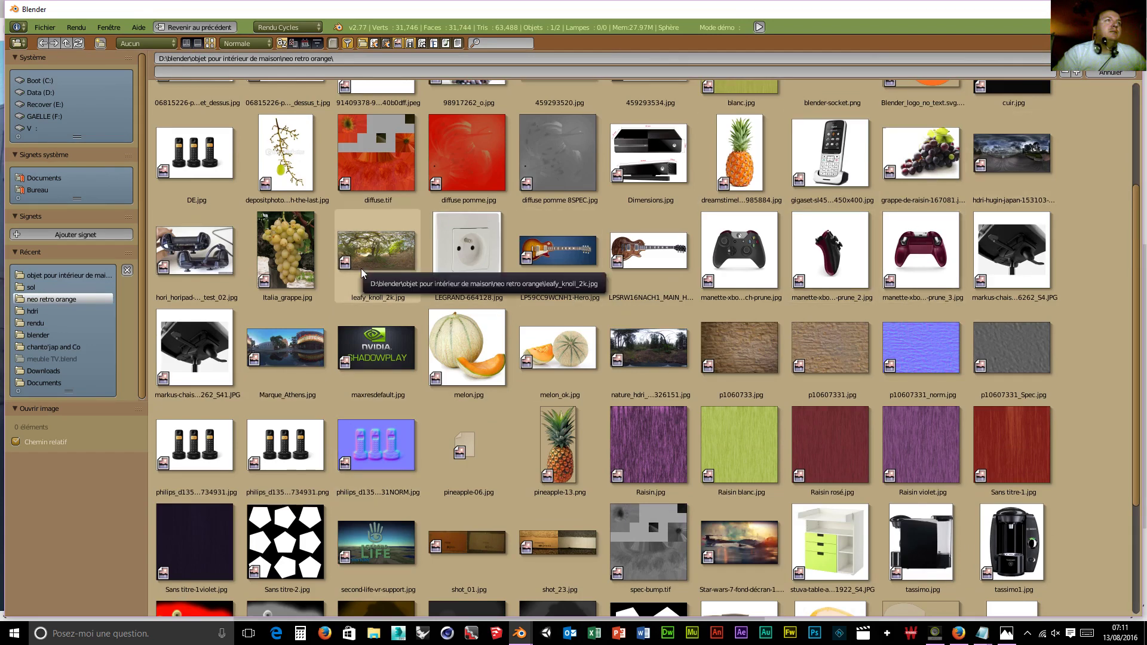
pyautogui.click(277, 349)
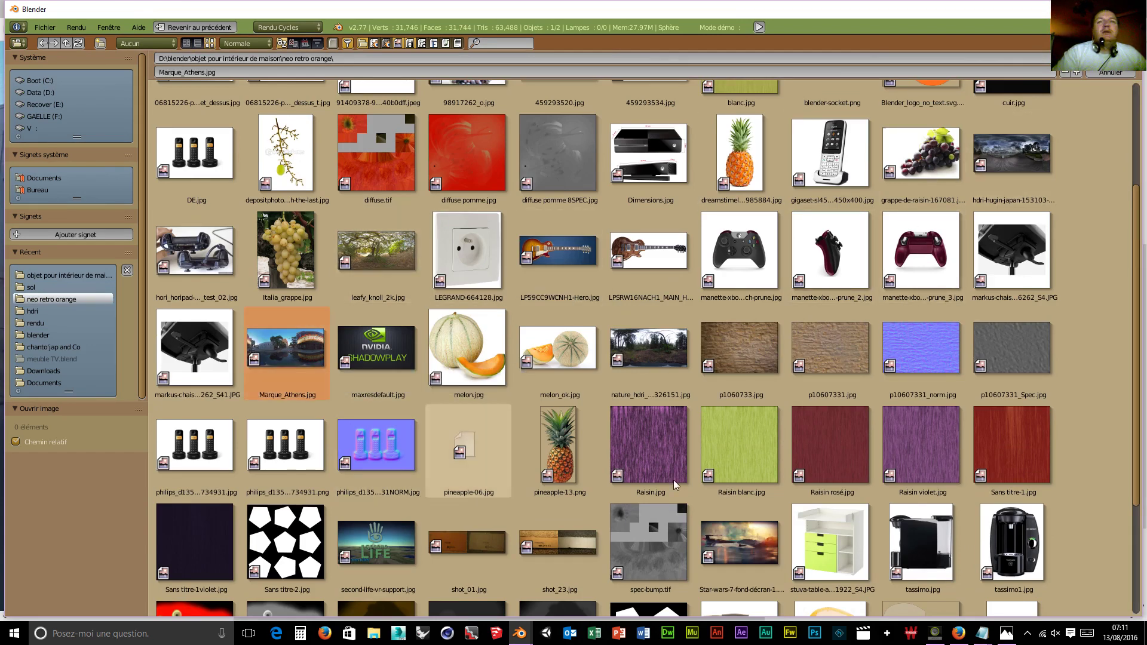
pyautogui.click(1110, 59)
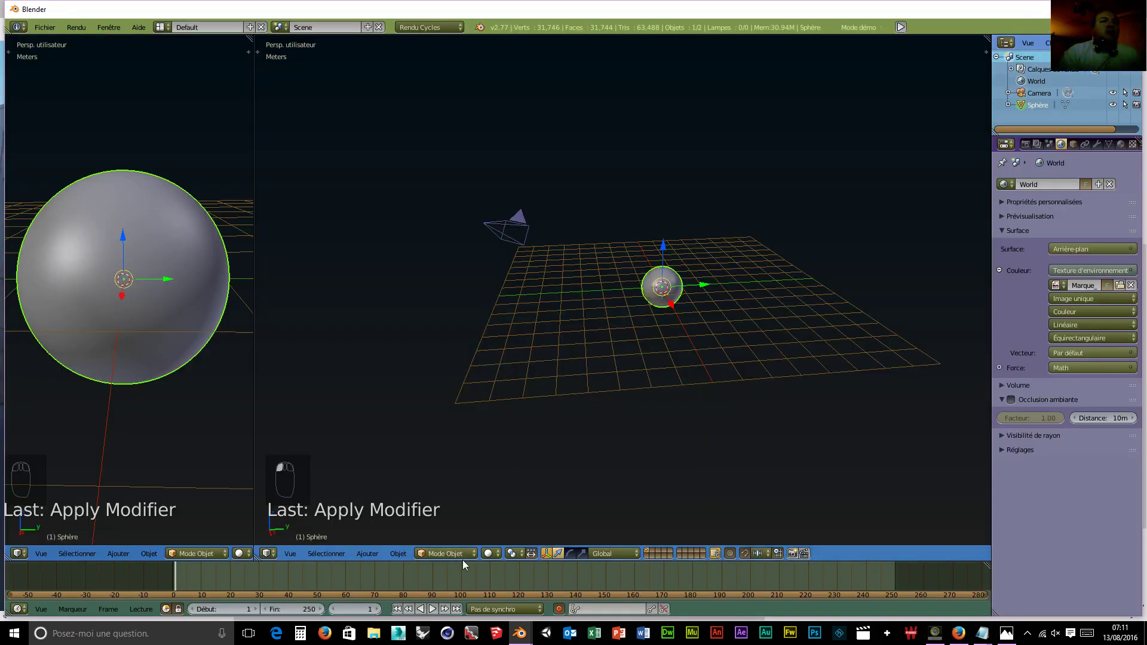
# Lay out the World shader nodes and link the environment texture's colour output to the Multiply (Multiplier) node's value input.
pyautogui.click(274, 553)
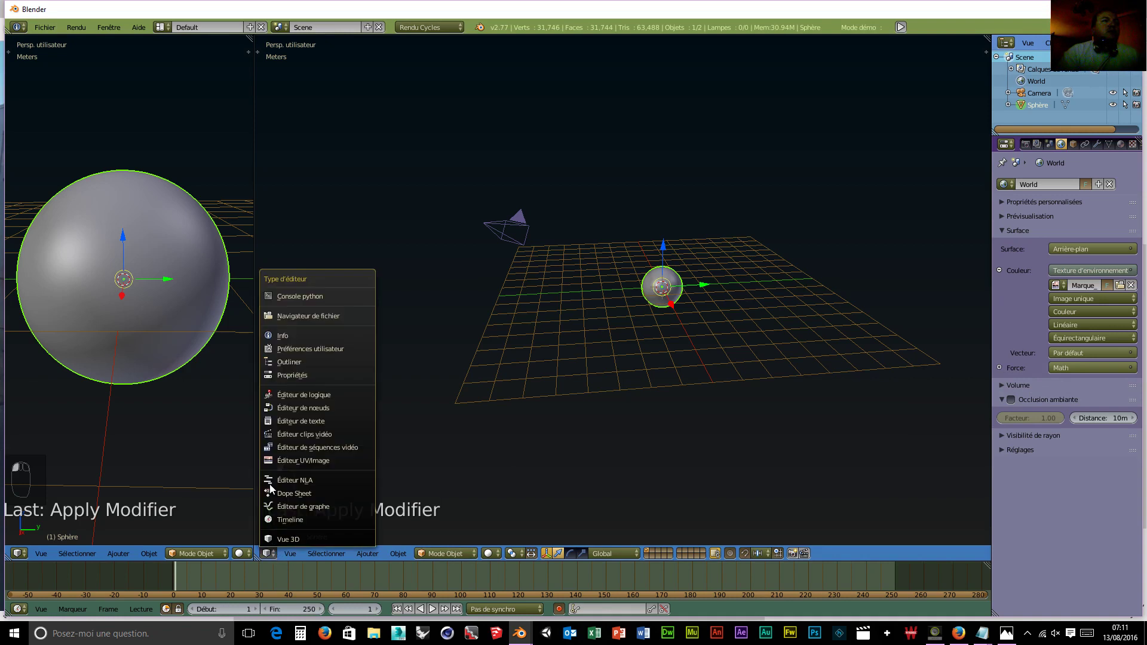
pyautogui.click(304, 408)
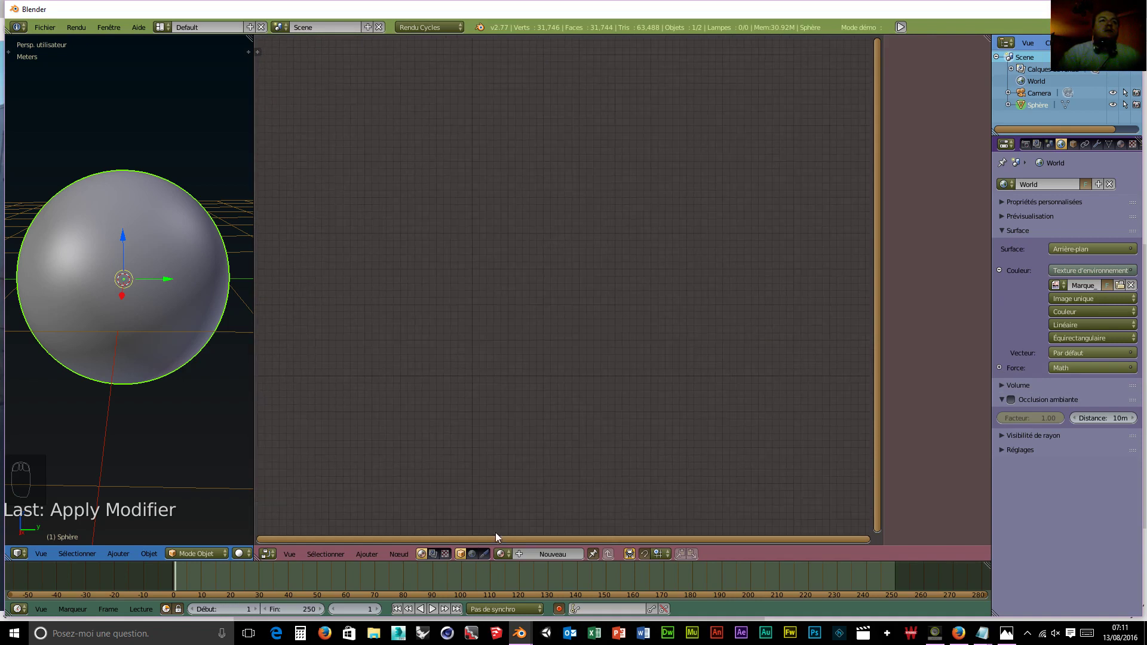
pyautogui.click(472, 554)
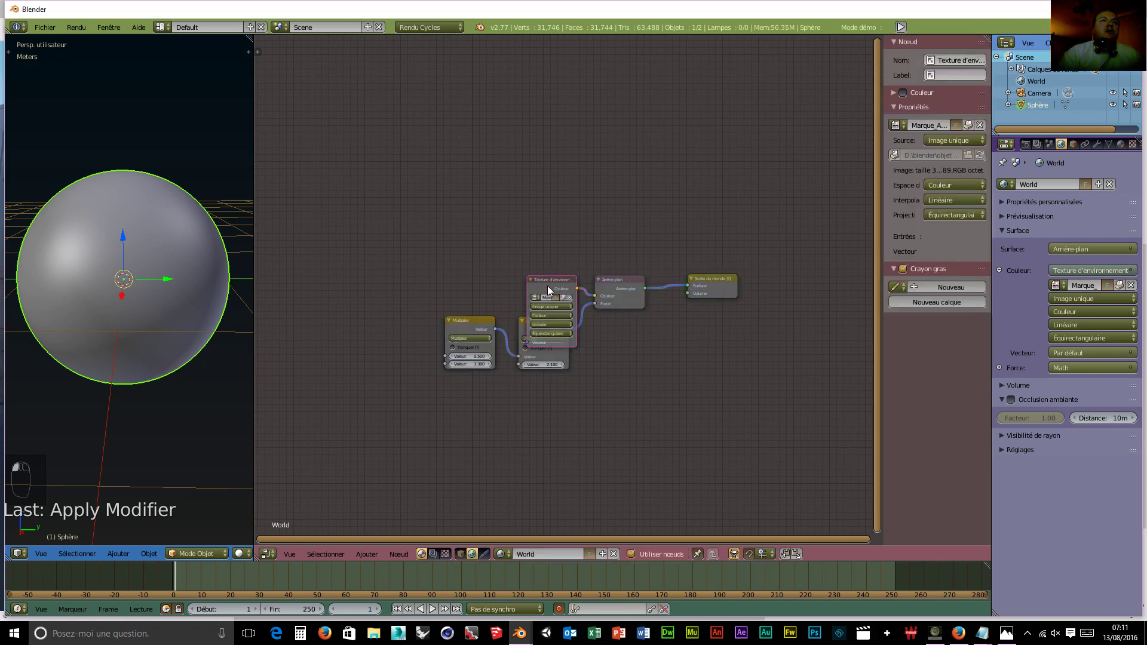
pyautogui.moveTo(548, 285); pyautogui.dragTo(468, 323)
pyautogui.click(463, 327)
pyautogui.moveTo(541, 329)
pyautogui.mouseDown()
pyautogui.moveTo(521, 344)
pyautogui.moveTo(543, 334)
pyautogui.moveTo(539, 321)
pyautogui.mouseUp()
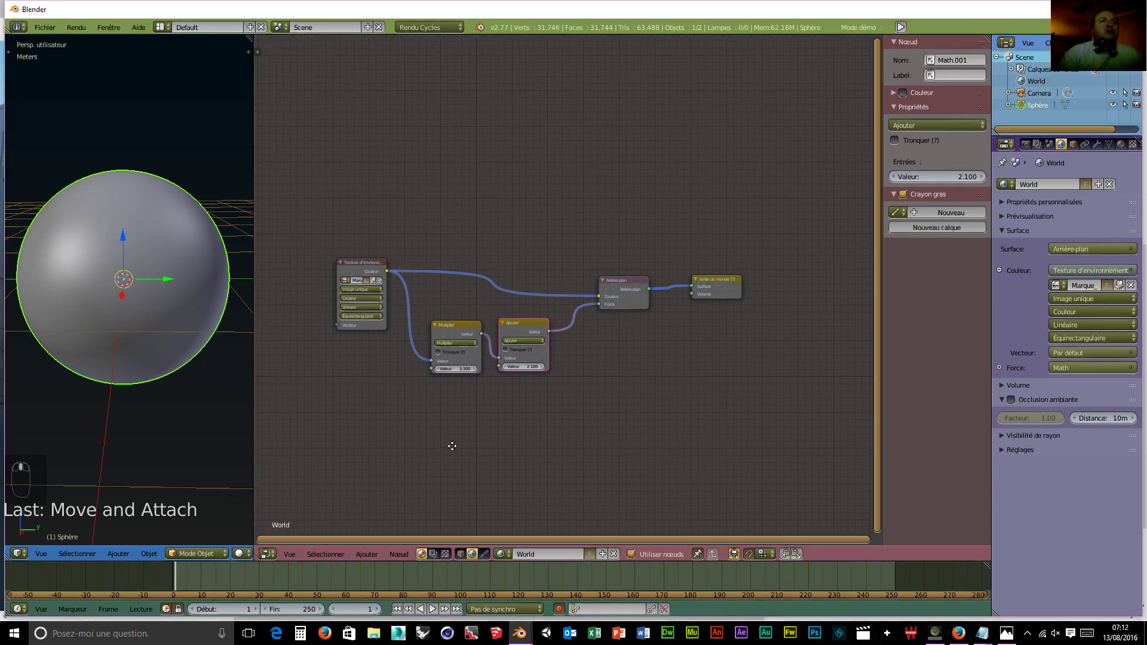
pyautogui.moveTo(448, 443); pyautogui.dragTo(671, 456, button='middle')
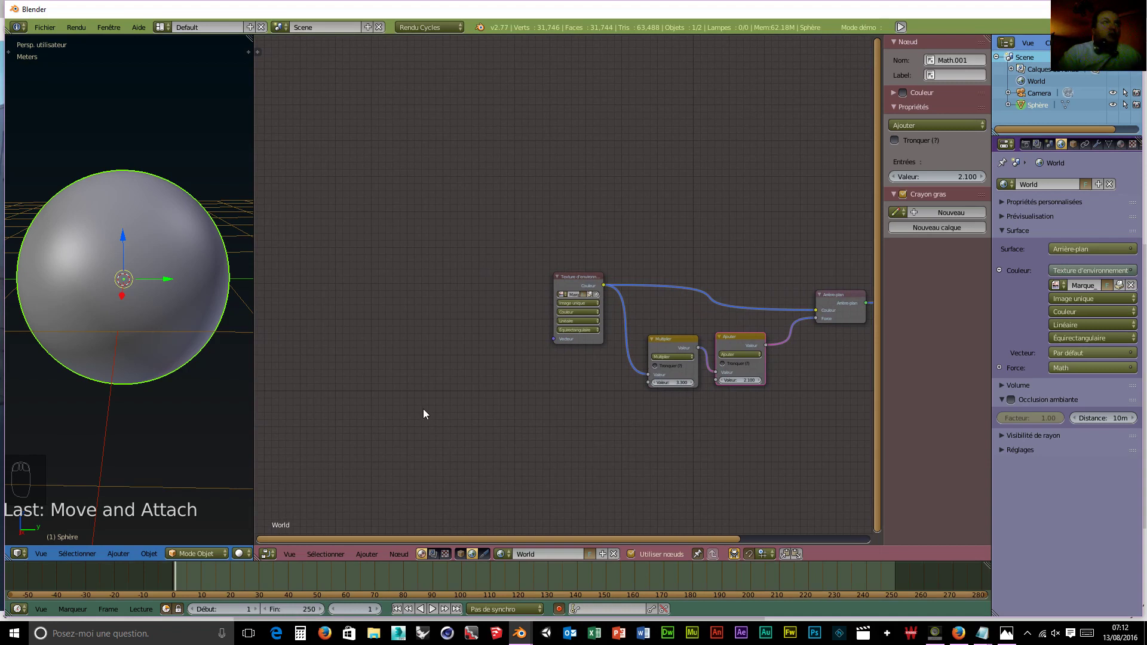
pyautogui.moveTo(597, 402); pyautogui.dragTo(418, 393, button='middle')
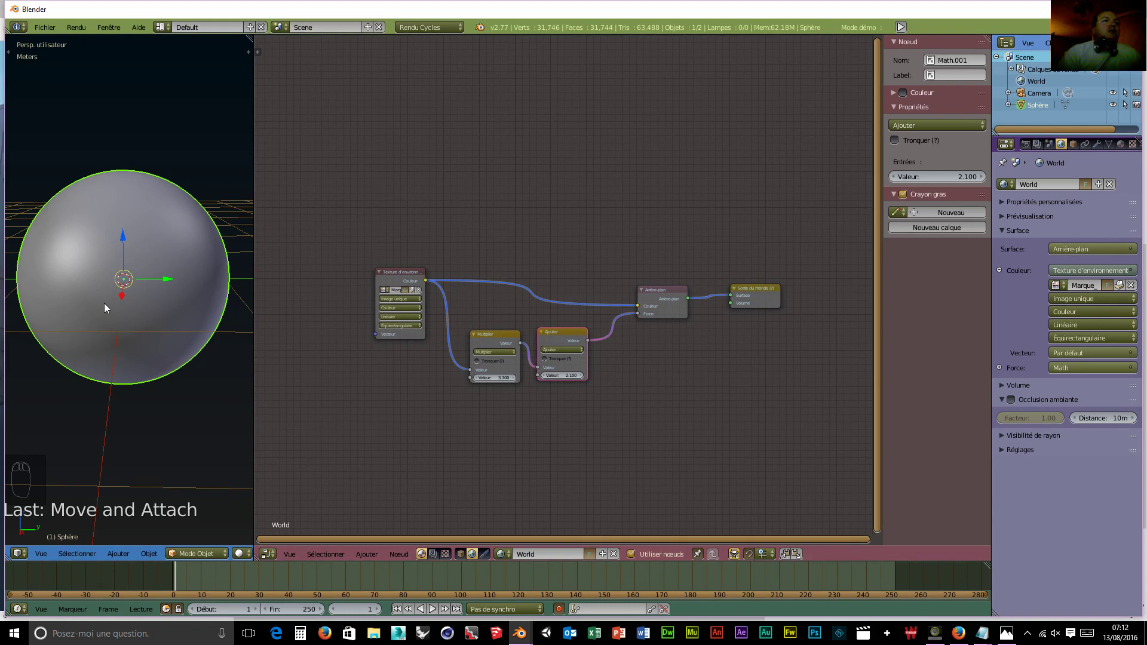
# Create a new node material for the sphere and preview it rendered against the street panorama.
pyautogui.click(460, 553)
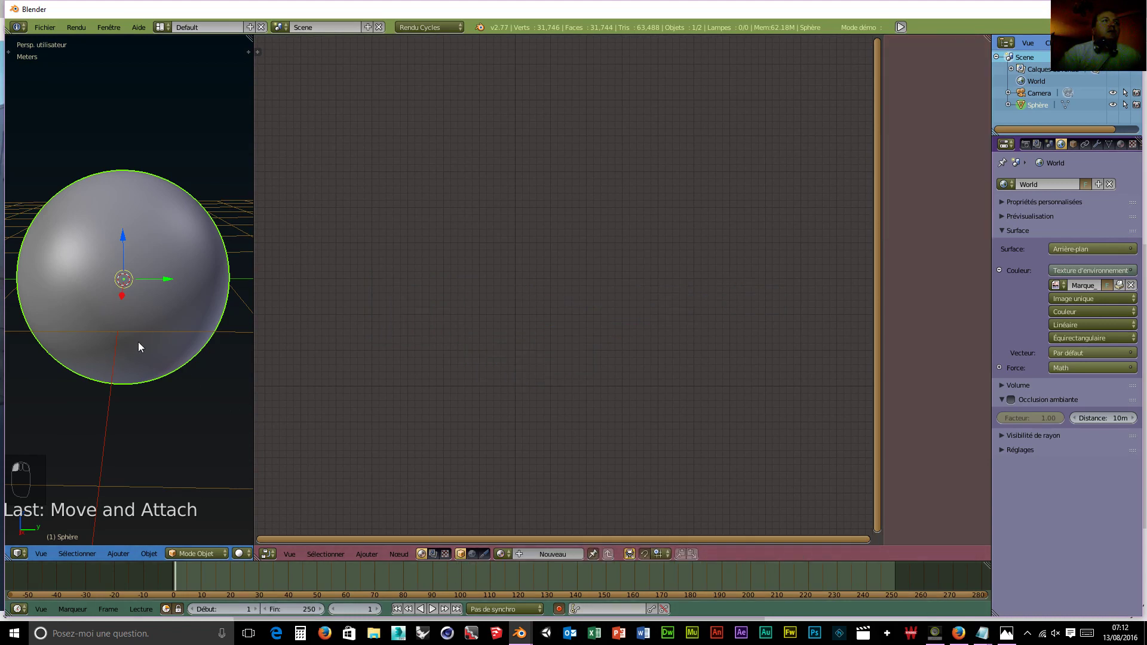
pyautogui.click(529, 555)
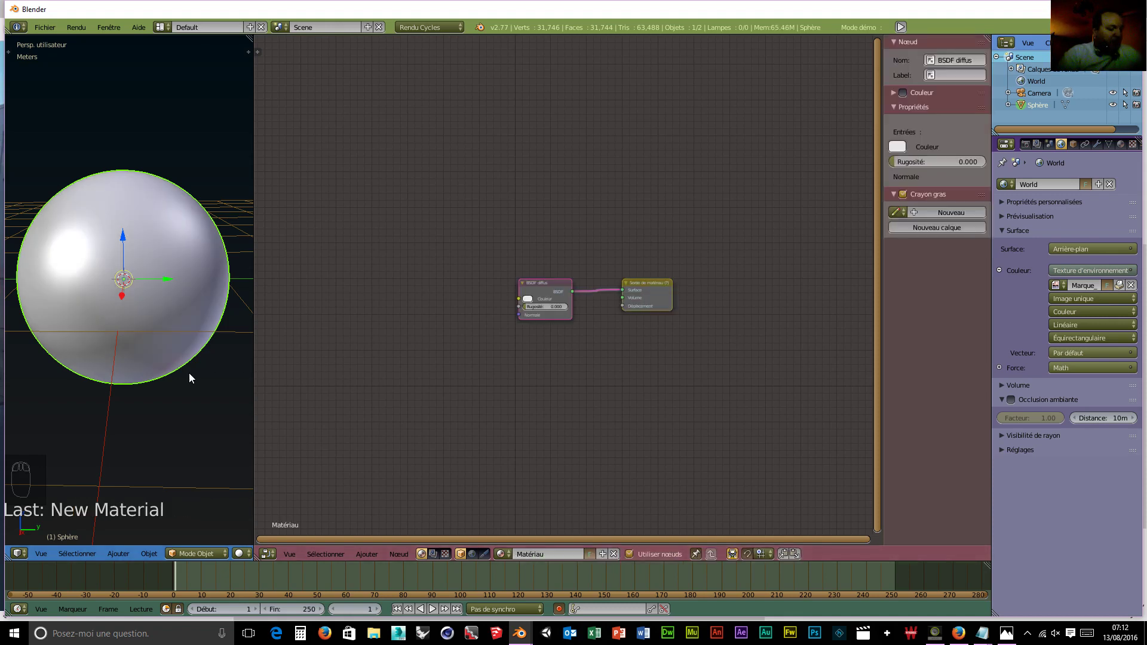
pyautogui.hotkey('shift', 'z')
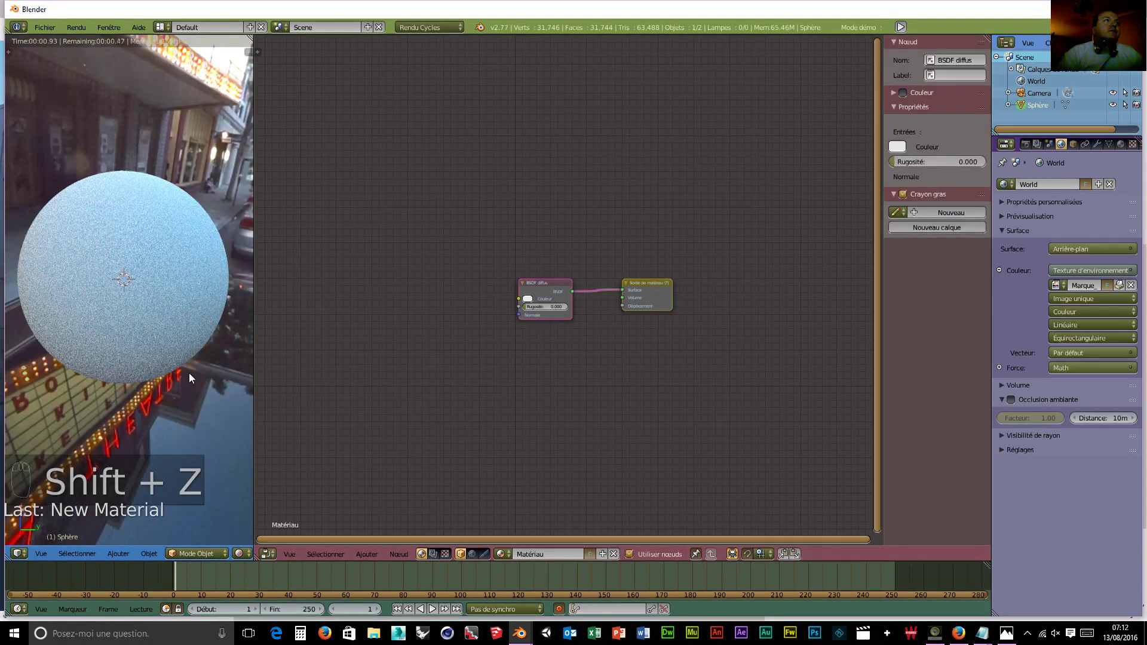
pyautogui.moveTo(189, 372); pyautogui.dragTo(110, 350, button='middle')
pyautogui.scroll(4, 123, 342)
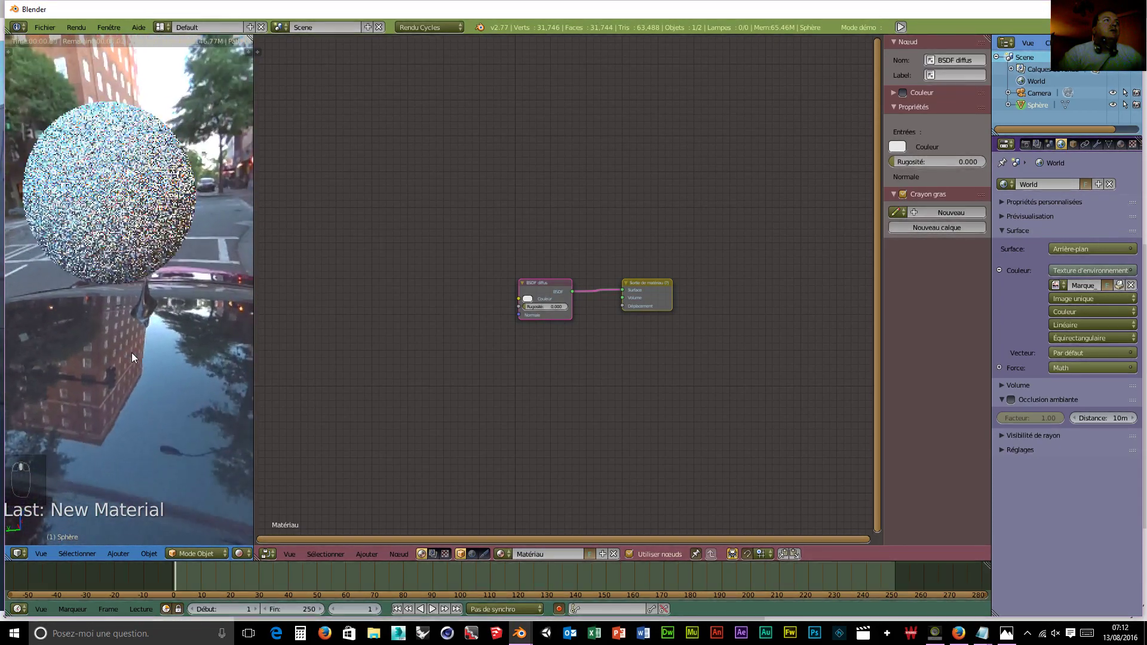
pyautogui.keyDown('shift'); pyautogui.moveTo(137, 304); pyautogui.dragTo(177, 379, button='middle'); pyautogui.keyUp('shift')
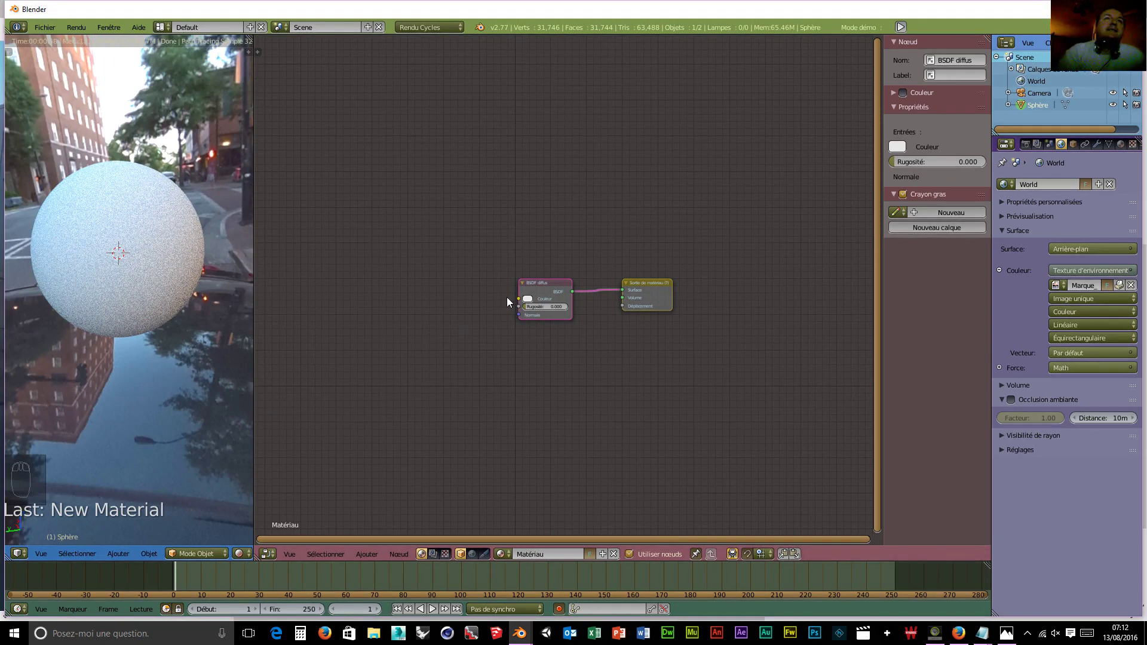
# Move the material output node away from the Diffuse BSDF and set the diffuse colour to saturated blue.
pyautogui.moveTo(646, 281); pyautogui.dragTo(704, 308)
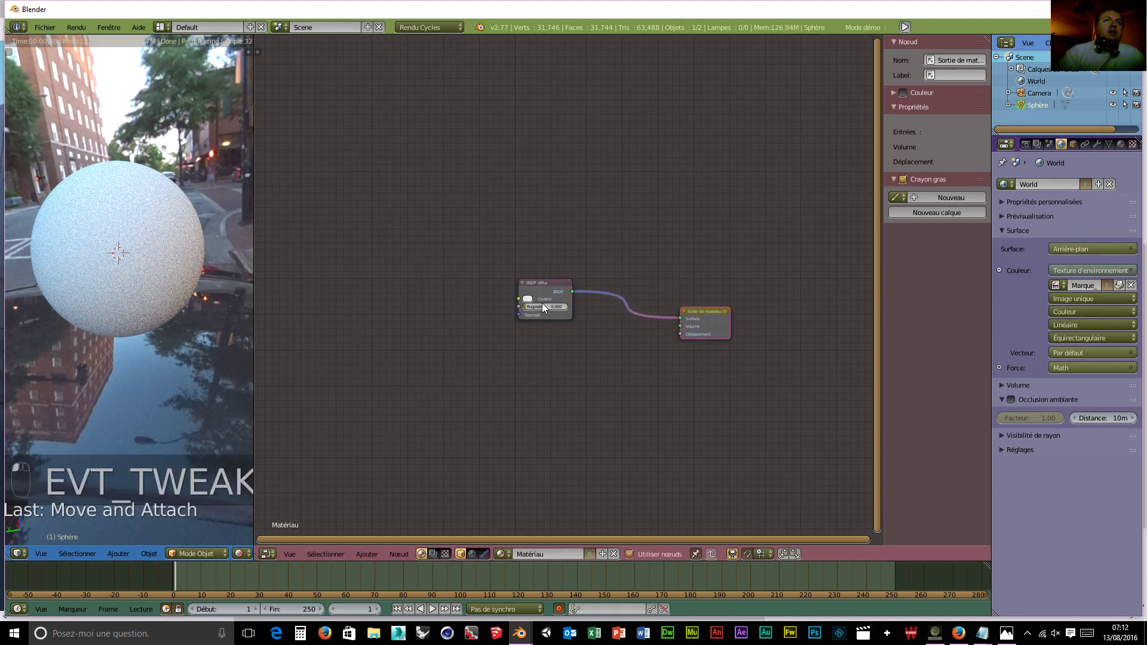
pyautogui.click(528, 299)
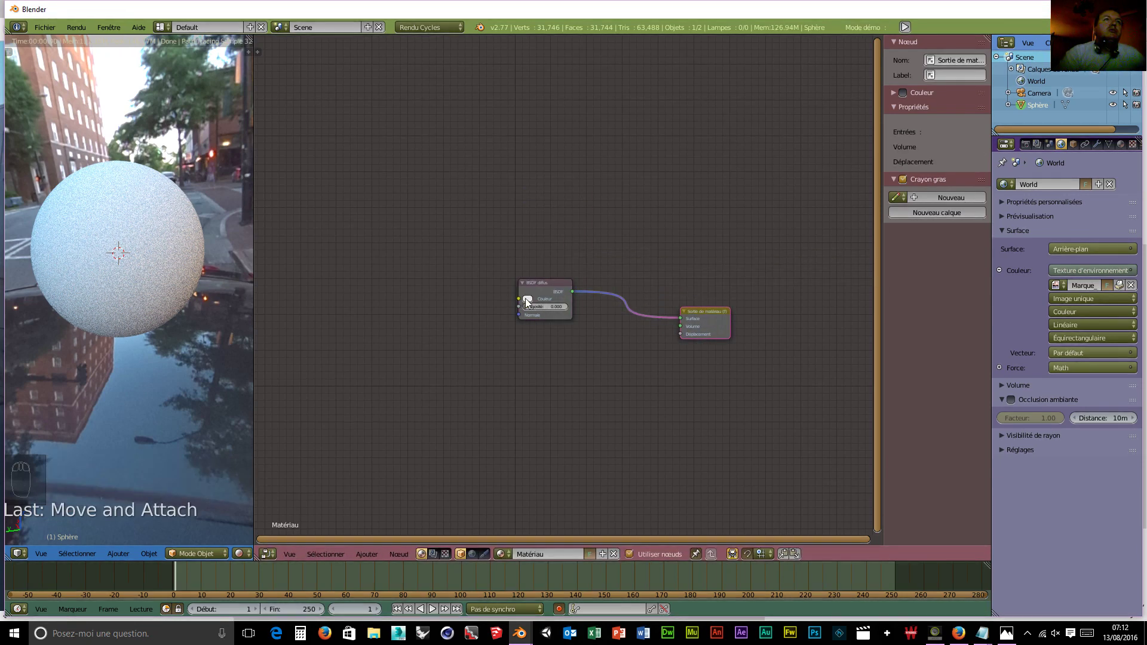
pyautogui.click(525, 298)
pyautogui.moveTo(551, 234); pyautogui.dragTo(576, 208)
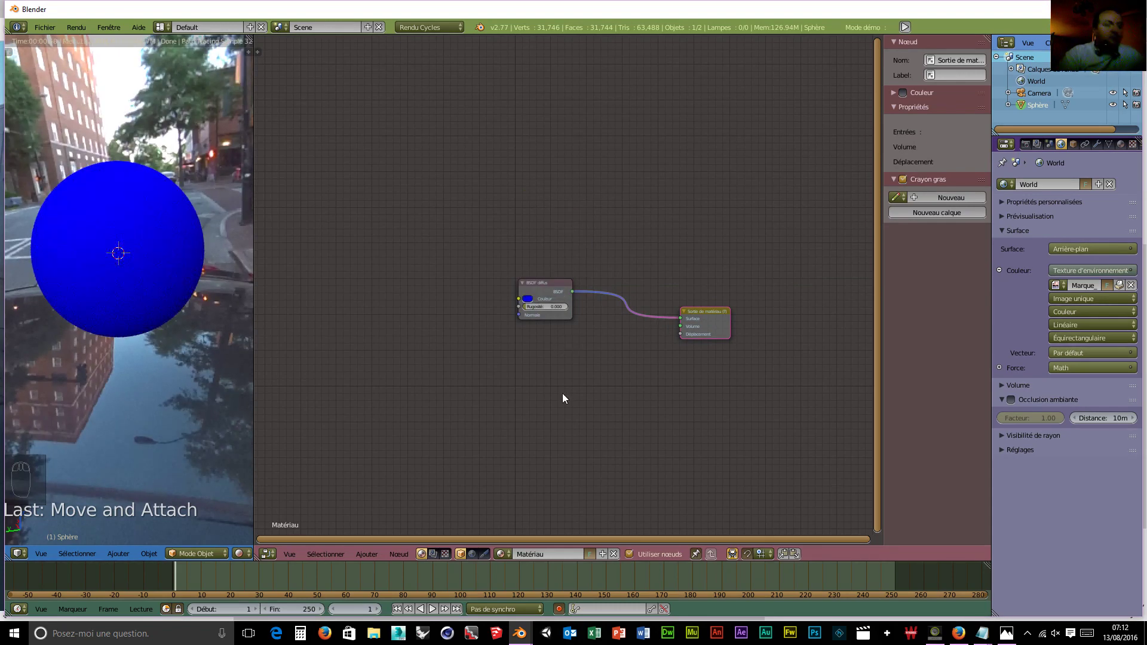
# Insert a Mix Shader (Shader de mélange) between the Diffuse BSDF and the material output.
pyautogui.hotkey('shift', 'a')
pyautogui.moveTo(553, 431)
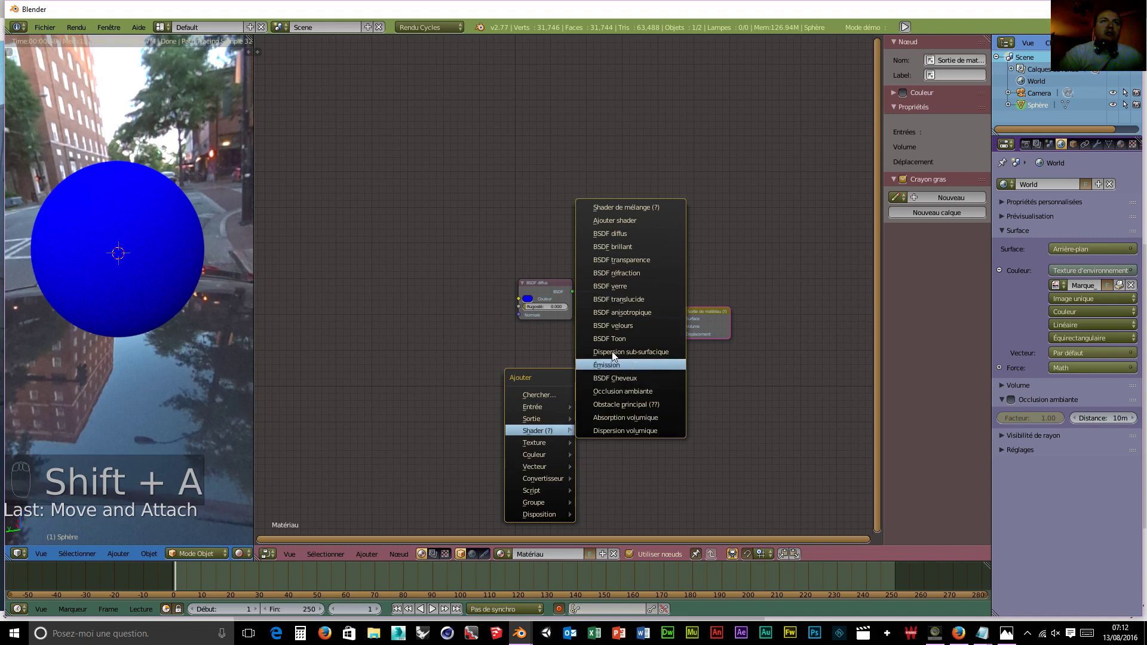
pyautogui.click(612, 207)
pyautogui.click(603, 273)
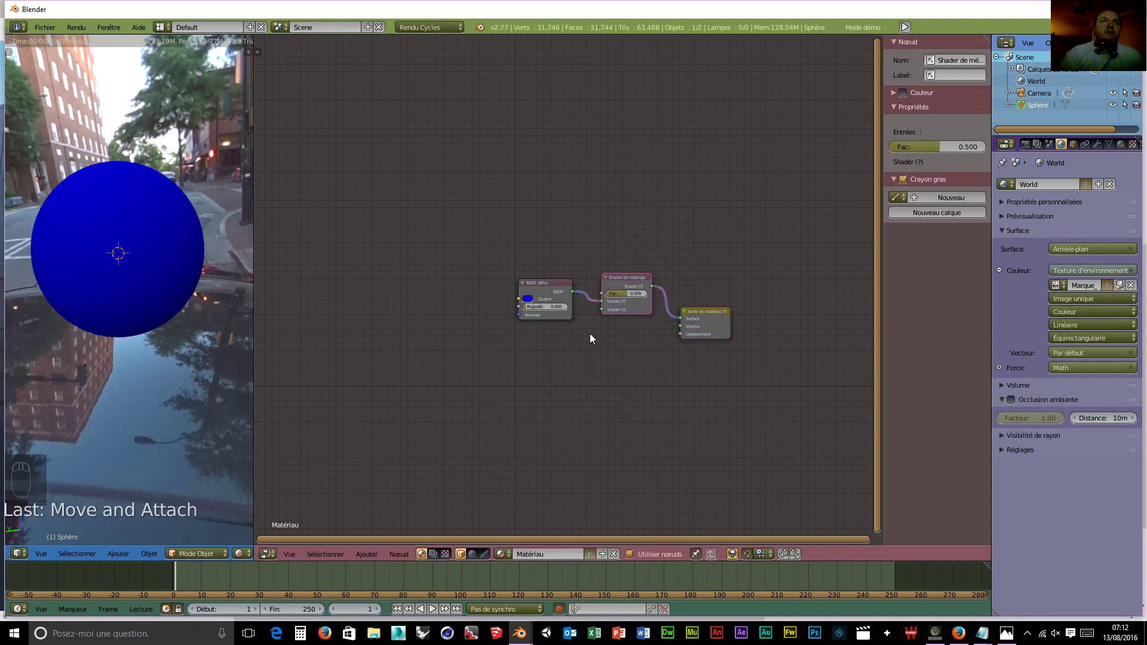
# Add a Glossy BSDF (BSDF brillant) as the Mix Shader's second shader and set its roughness to 0.
pyautogui.hotkey('shift', 'a')
pyautogui.moveTo(558, 389)
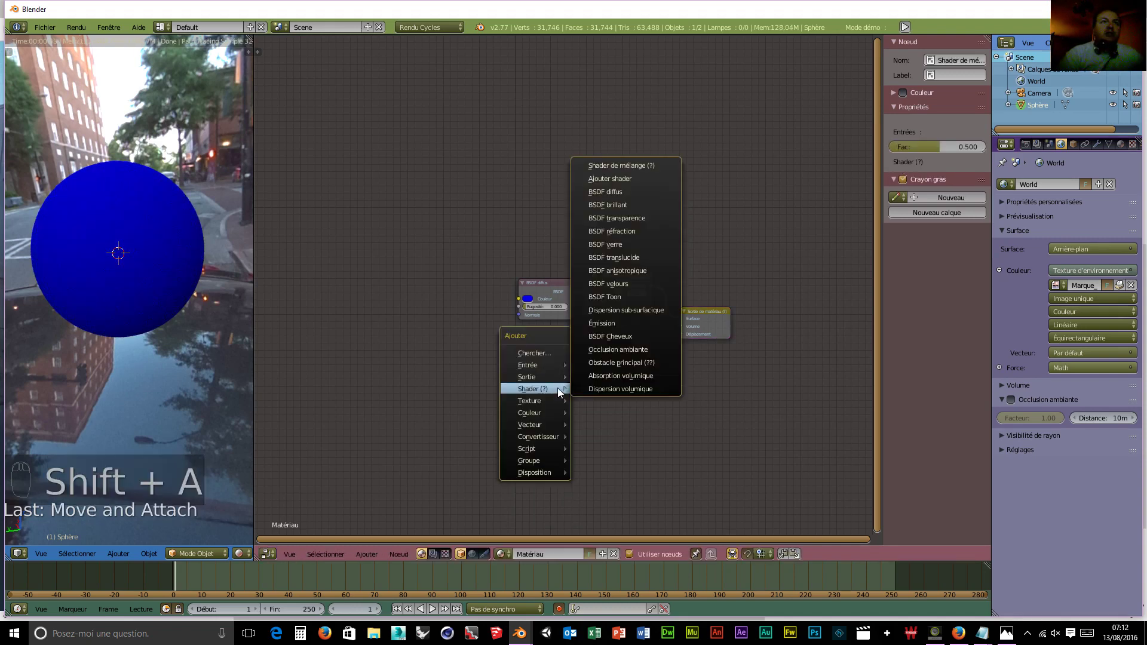
pyautogui.click(613, 208)
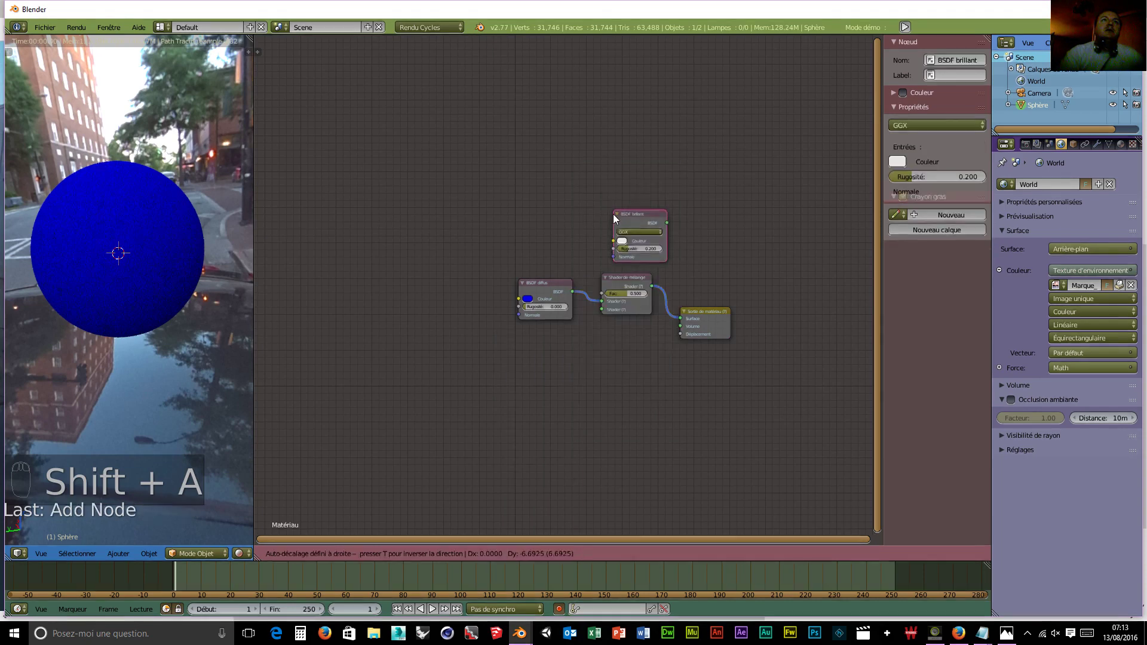
pyautogui.click(514, 354)
pyautogui.moveTo(560, 361); pyautogui.dragTo(526, 356)
pyautogui.click(564, 287)
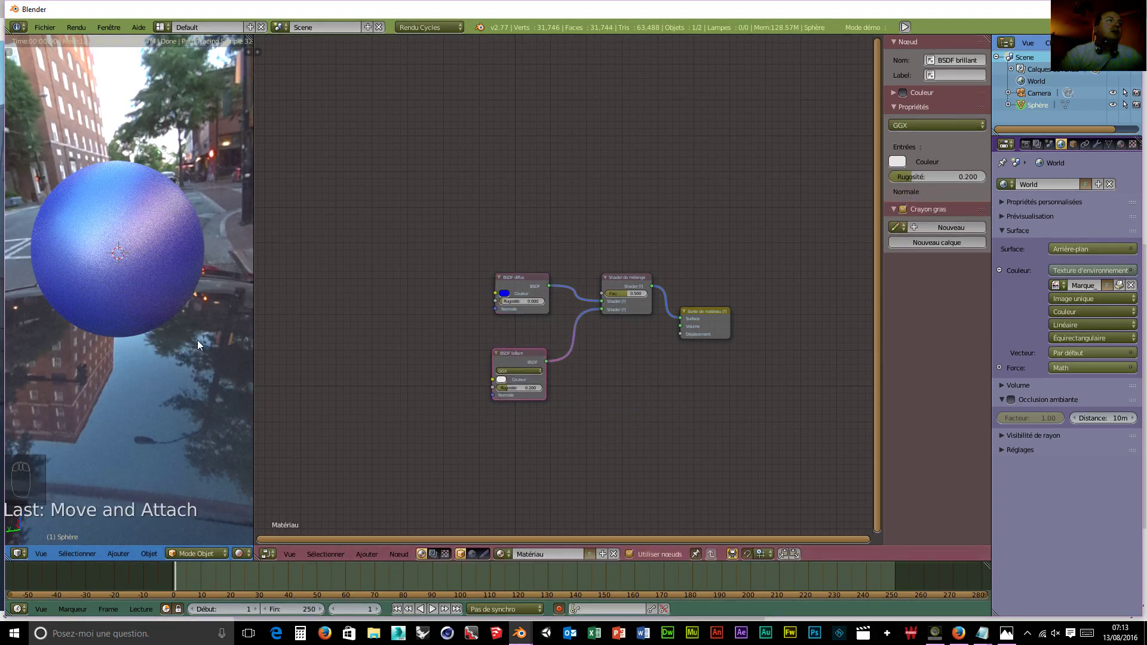
pyautogui.moveTo(197, 339)
pyautogui.mouseDown(button='middle')
pyautogui.moveTo(88, 353)
pyautogui.moveTo(134, 363)
pyautogui.moveTo(234, 332)
pyautogui.moveTo(181, 345)
pyautogui.mouseUp(button='middle')
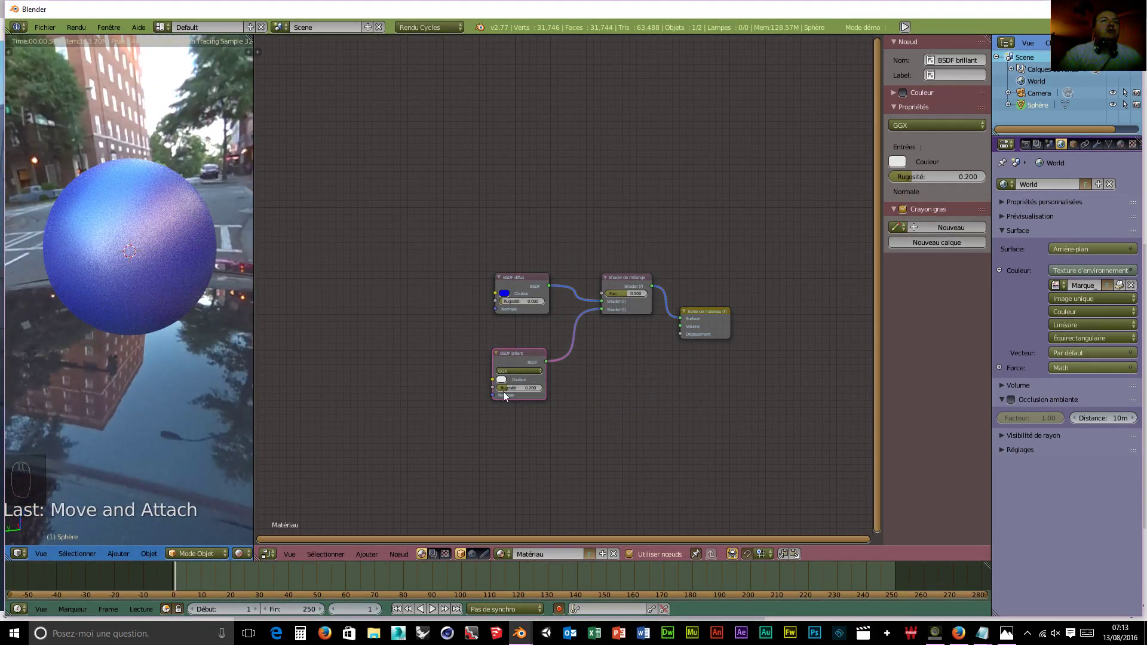
pyautogui.moveTo(503, 389); pyautogui.dragTo(491, 390)
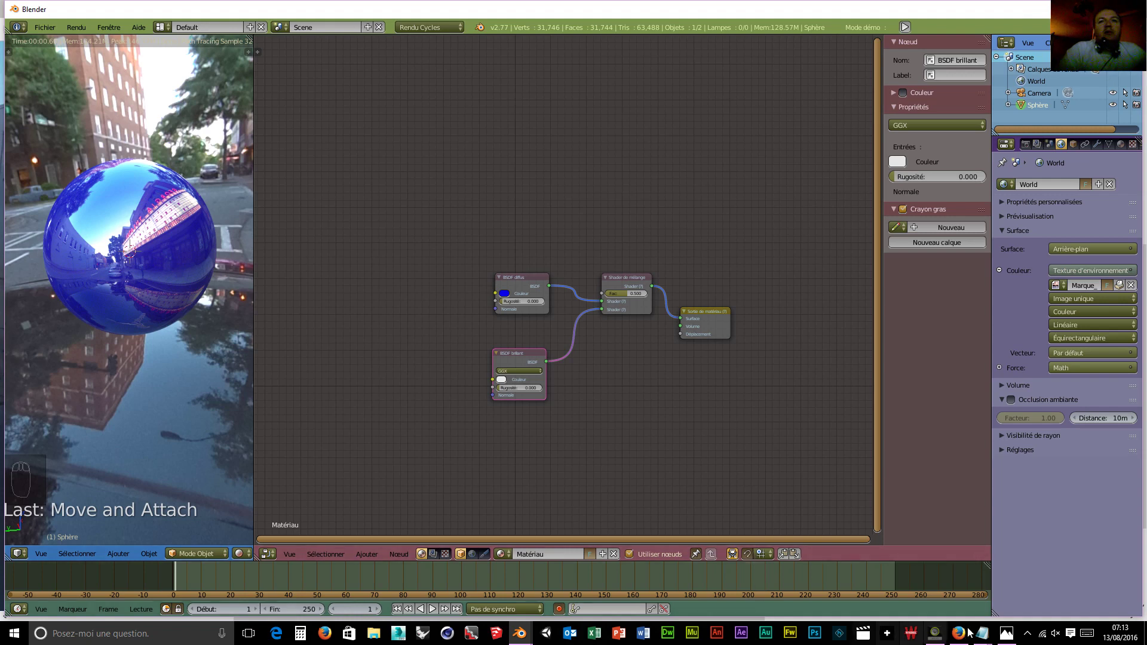
# Switch to the Physically Based Rendering Encyclopedia in Firefox and examine its Fresnel section with the reflectivity curve and microsurface chart.
pyautogui.moveTo(969, 634)
pyautogui.click(958, 585)
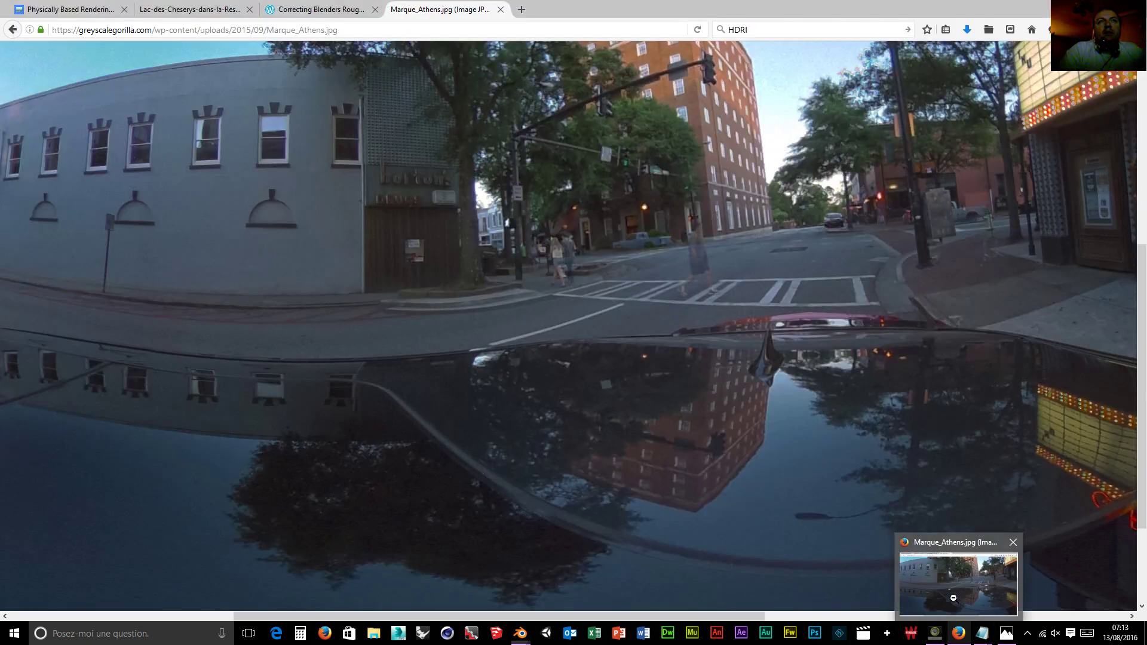
pyautogui.click(57, 10)
pyautogui.scroll(-7, 437, 277)
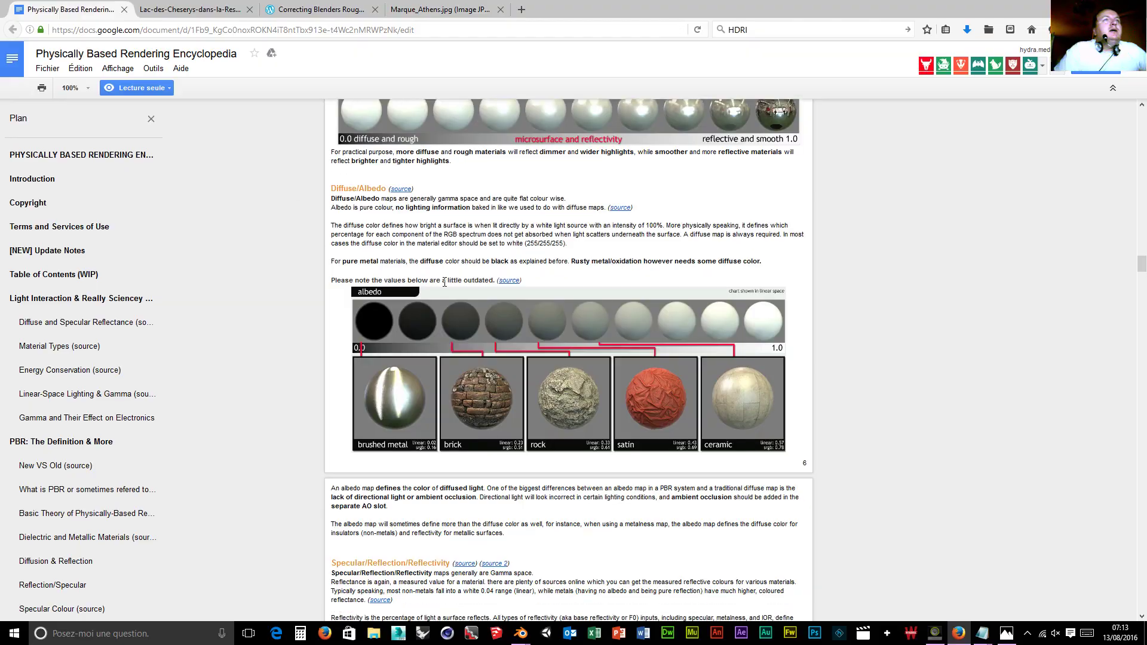
pyautogui.scroll(-10, 437, 277)
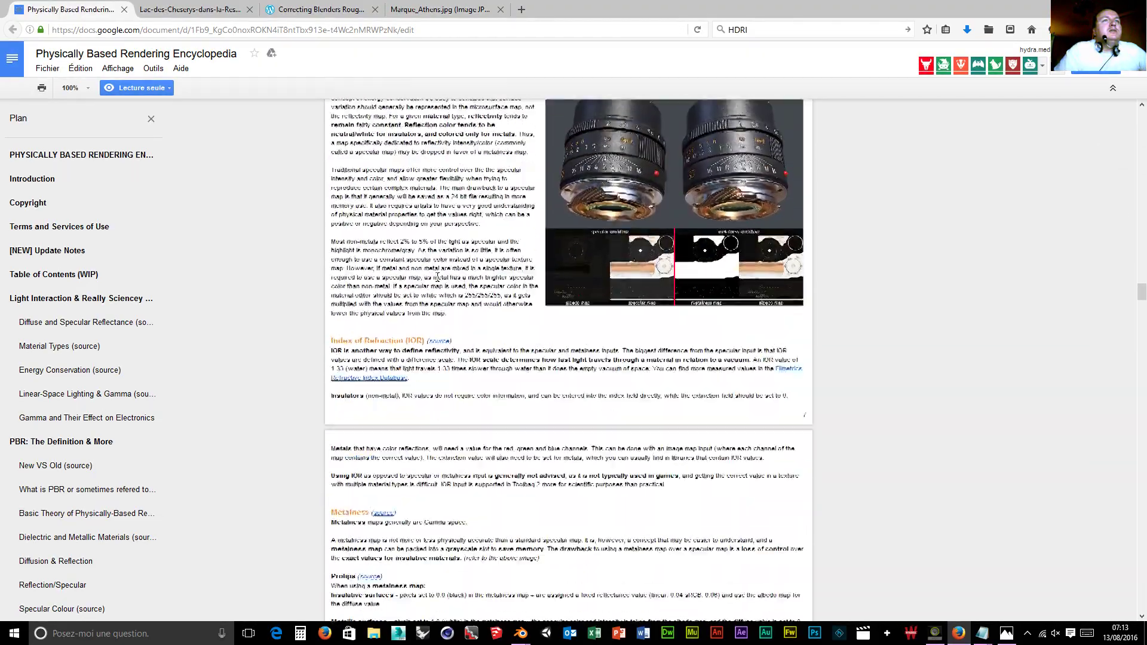
pyautogui.scroll(8, 437, 277)
pyautogui.scroll(10, 437, 277)
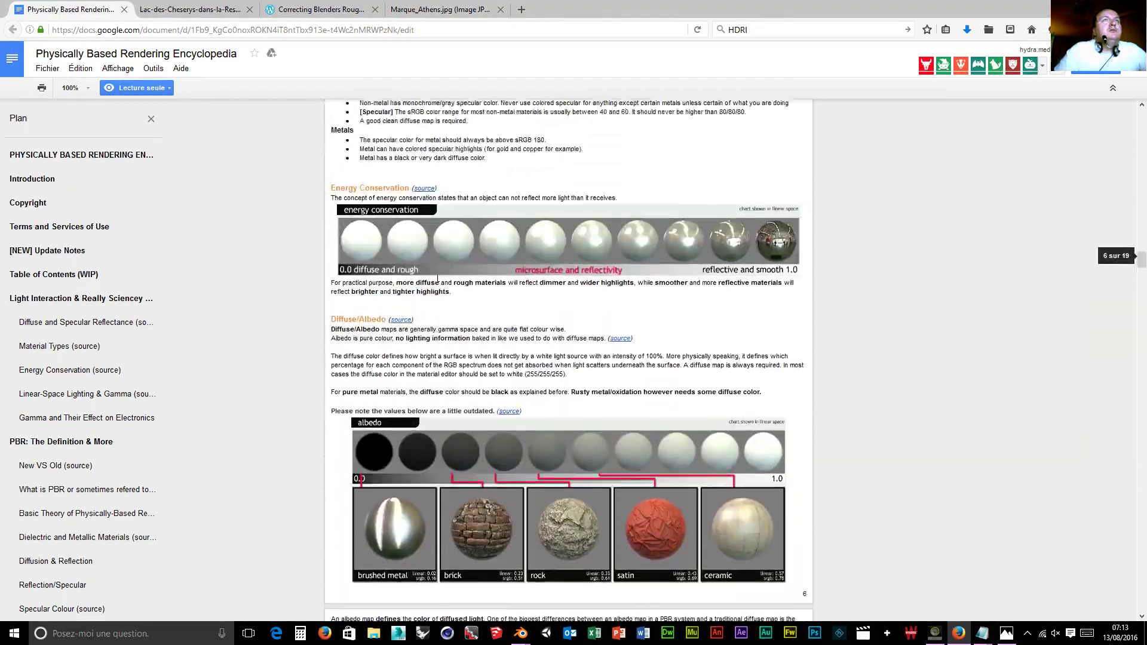
pyautogui.scroll(10, 437, 276)
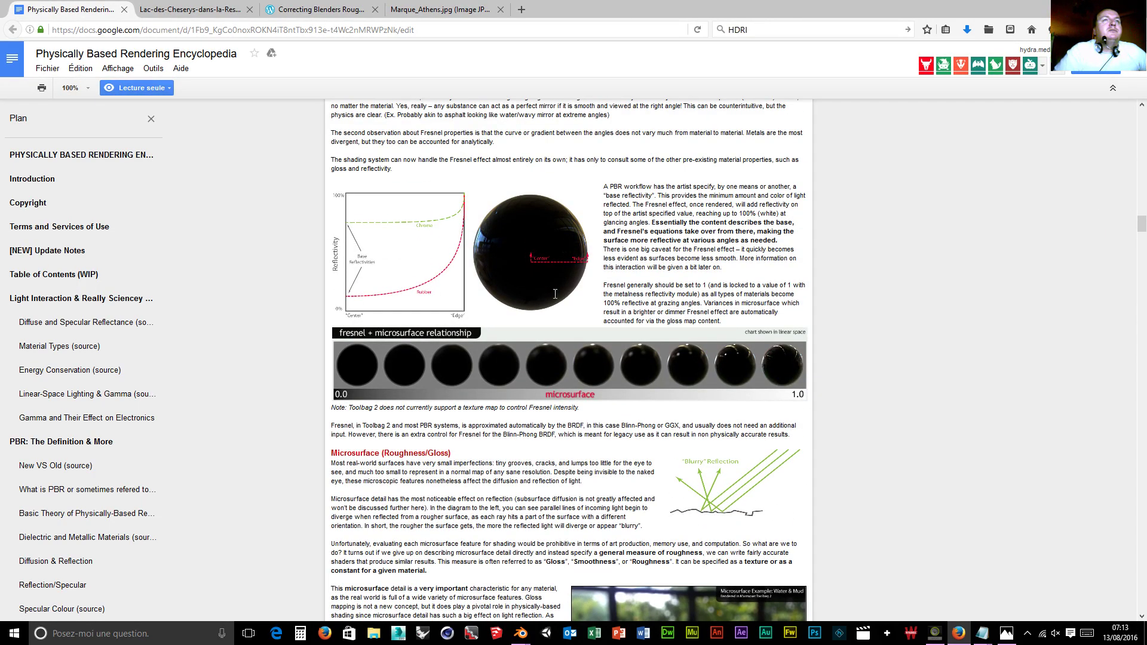
# Switch to the Photos viewer and compare the Ferrari bonnet, light-ray diagram and porcelain cup references for angle-dependent reflections.
pyautogui.click(1007, 633)
pyautogui.click(1140, 323)
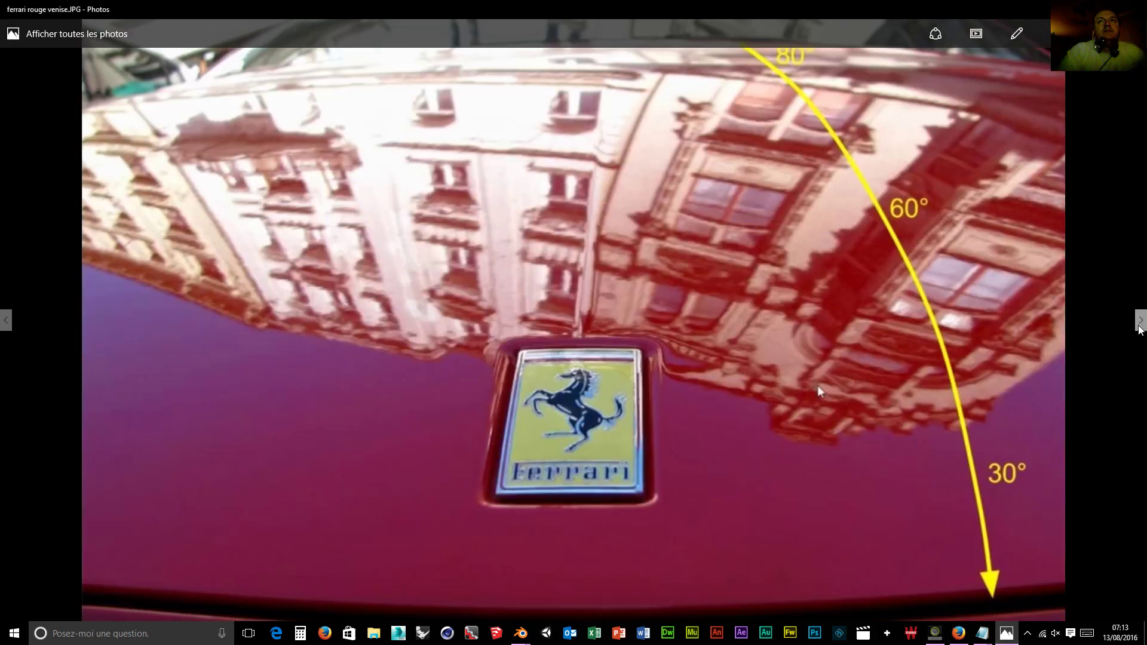
pyautogui.click(1140, 323)
pyautogui.click(1140, 322)
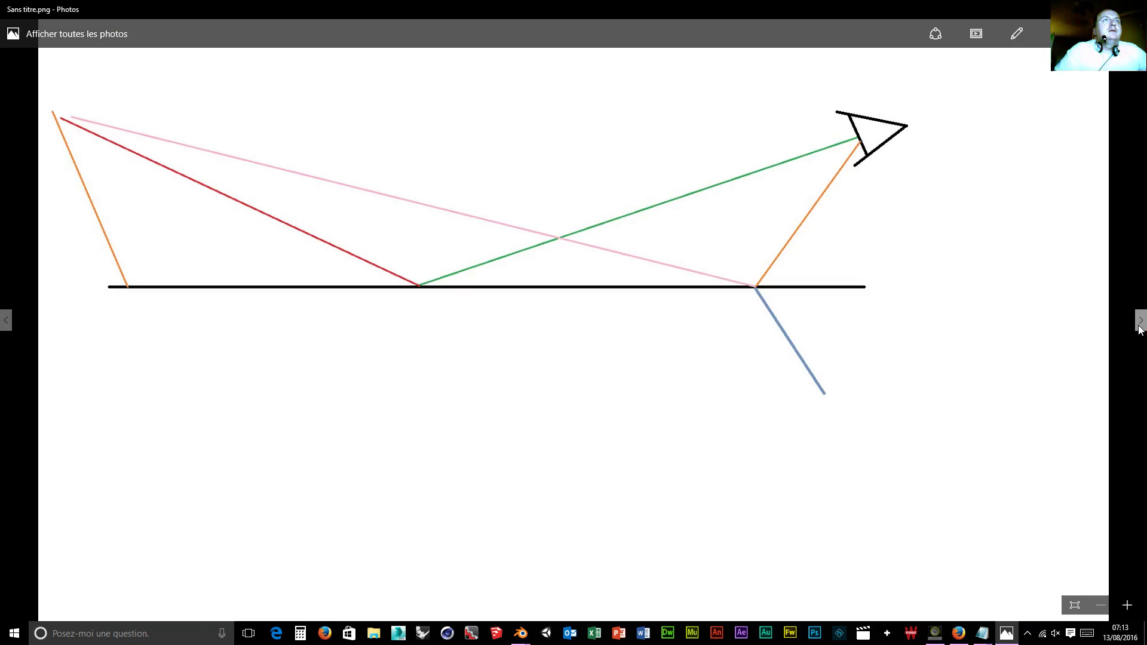
pyautogui.click(1140, 325)
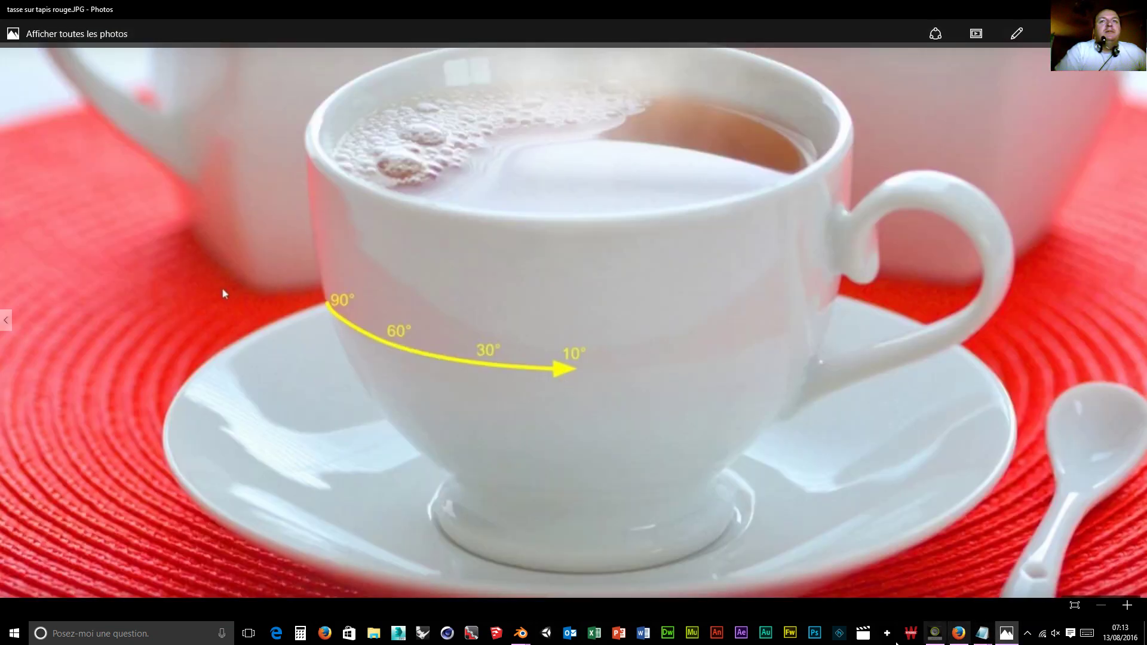
# Switch back to the Blender sphere scene and move the Diffuse and Glossy BSDF nodes slightly farther from the Mix Shader.
pyautogui.moveTo(518, 632)
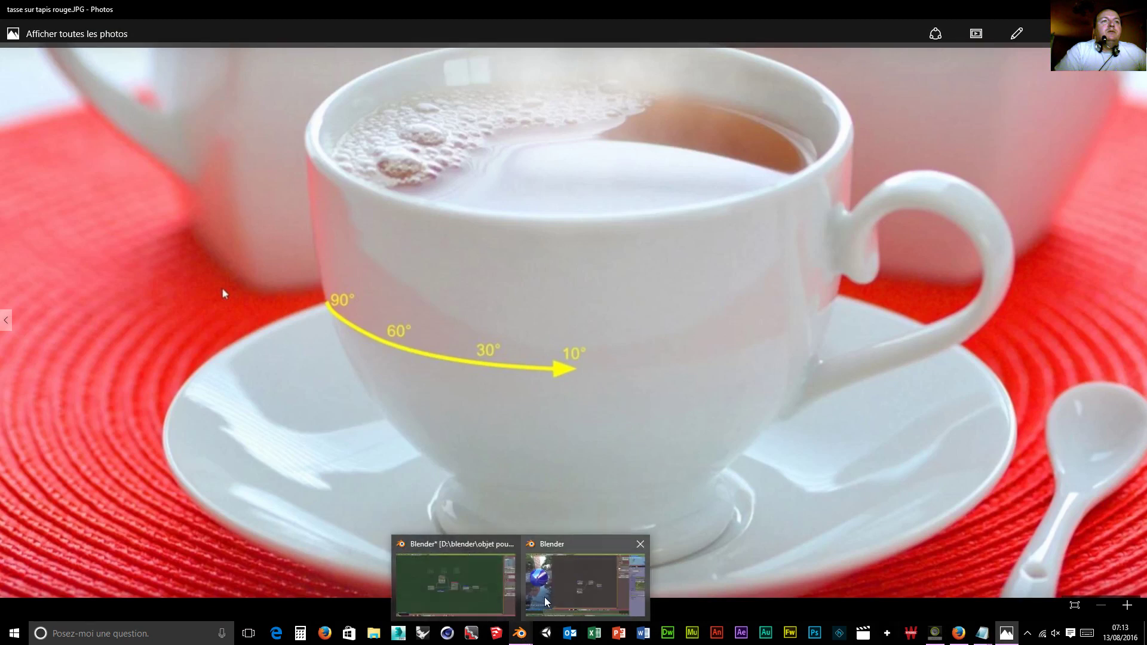
pyautogui.click(586, 583)
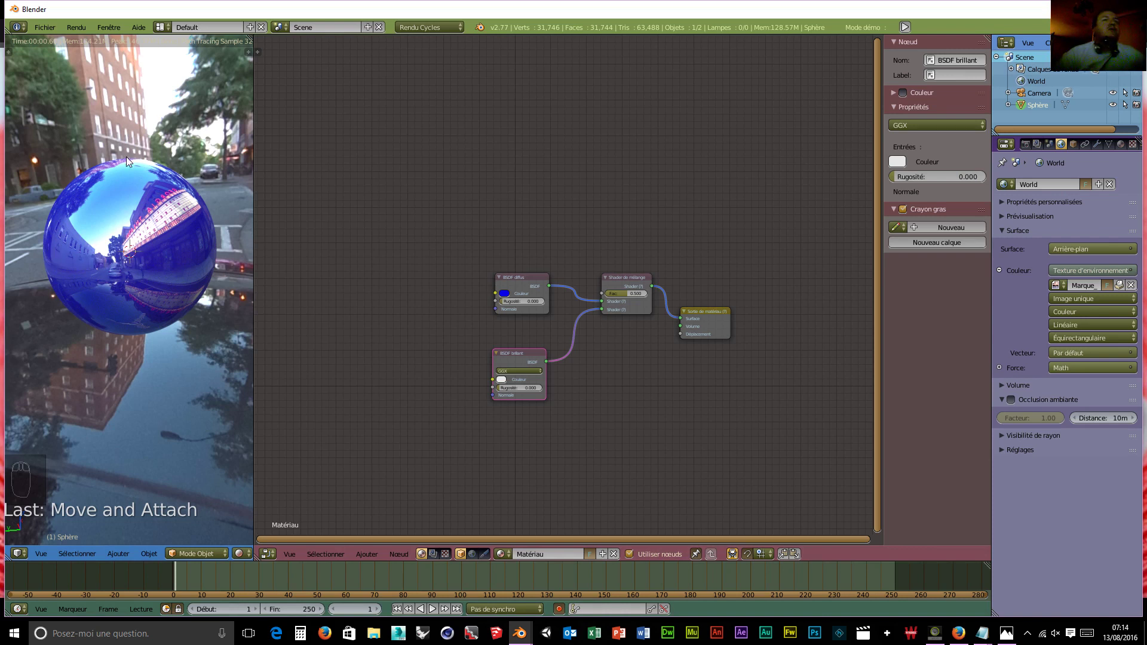
pyautogui.click(529, 274)
pyautogui.moveTo(529, 273); pyautogui.dragTo(518, 275)
pyautogui.moveTo(535, 356); pyautogui.dragTo(527, 348)
pyautogui.click(526, 281)
pyautogui.moveTo(526, 281); pyautogui.dragTo(531, 288)
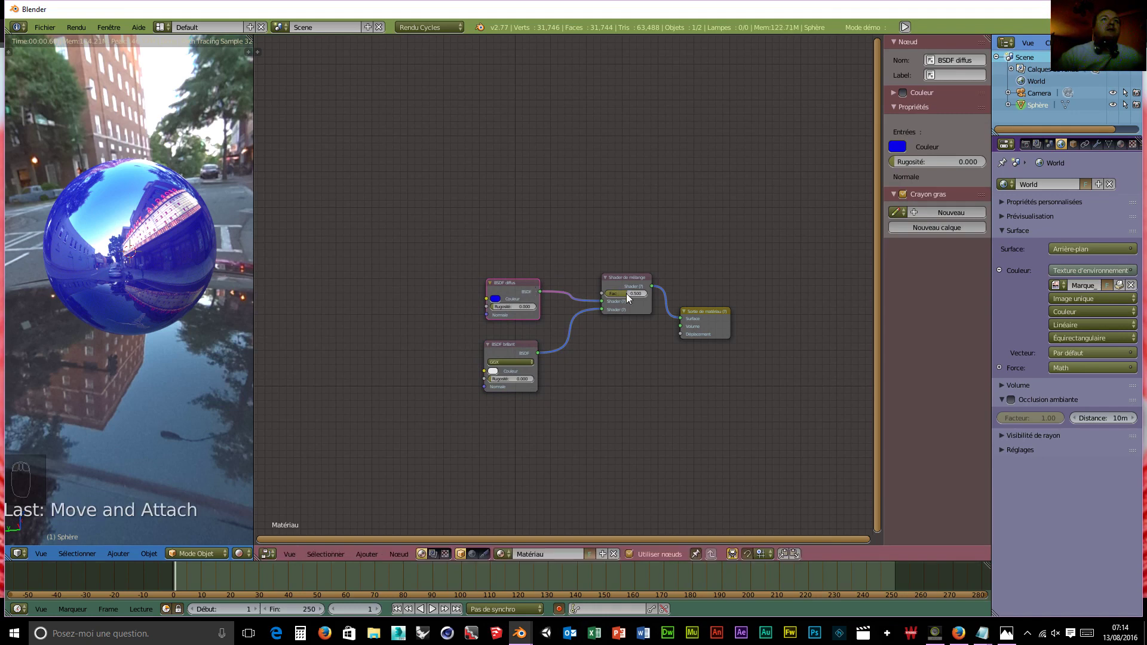
# Vary the Mix Shader factor from nearly pure diffuse up to 1.000 and back to a mostly diffuse blend to compare reflections.
pyautogui.moveTo(626, 293); pyautogui.dragTo(607, 293)
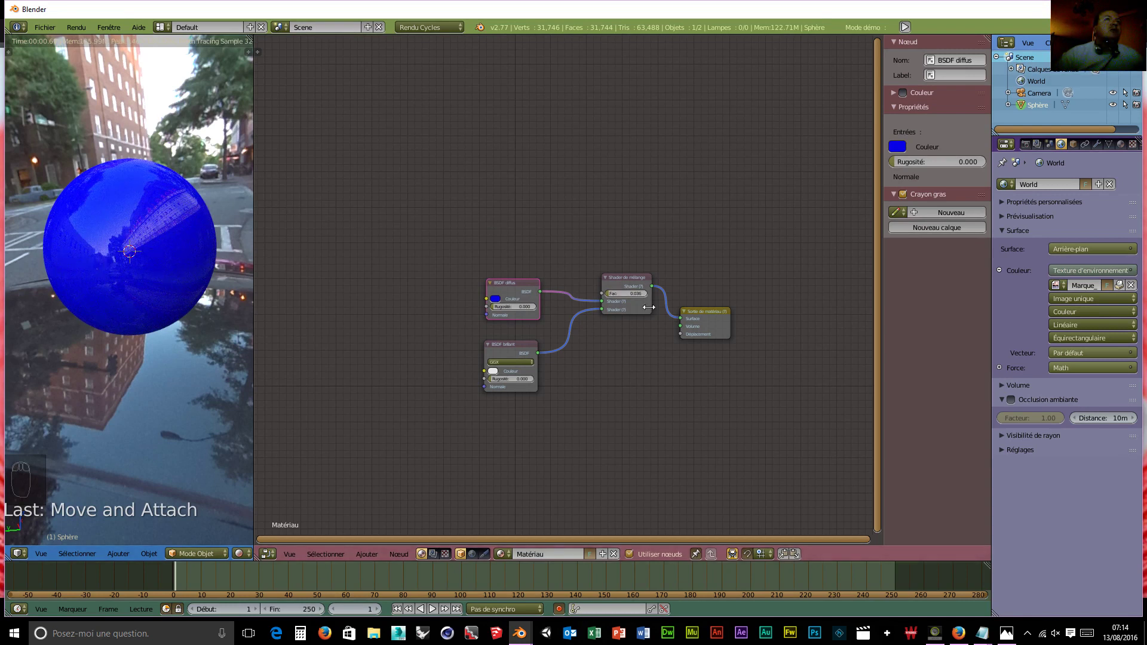
pyautogui.moveTo(609, 294); pyautogui.dragTo(648, 294)
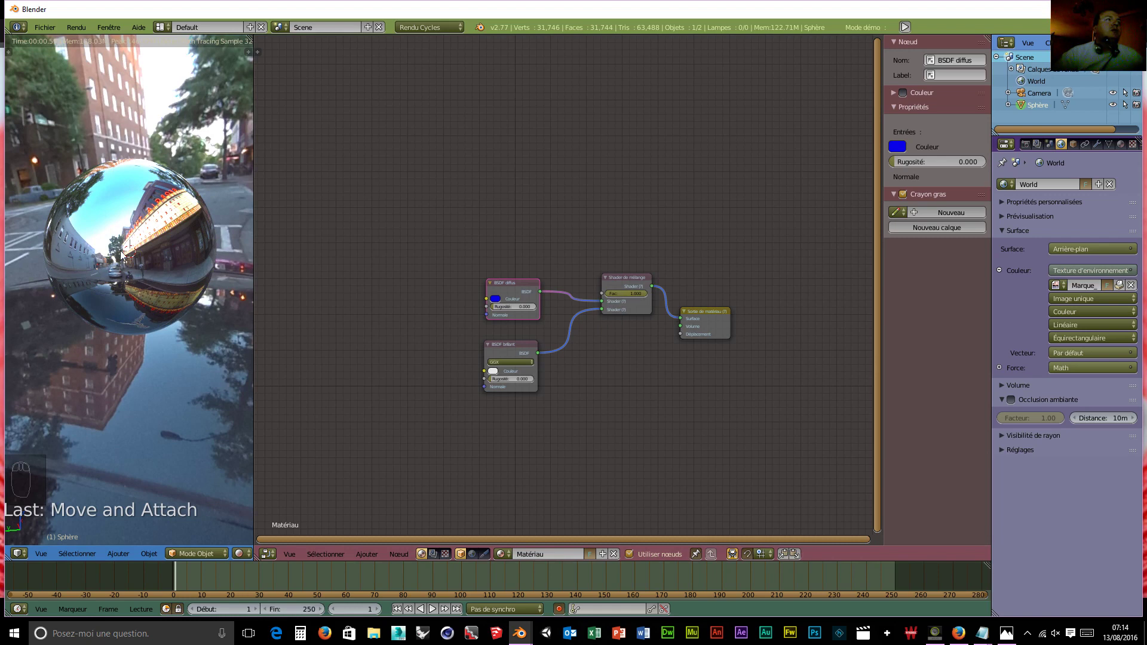
pyautogui.moveTo(642, 292); pyautogui.dragTo(615, 292)
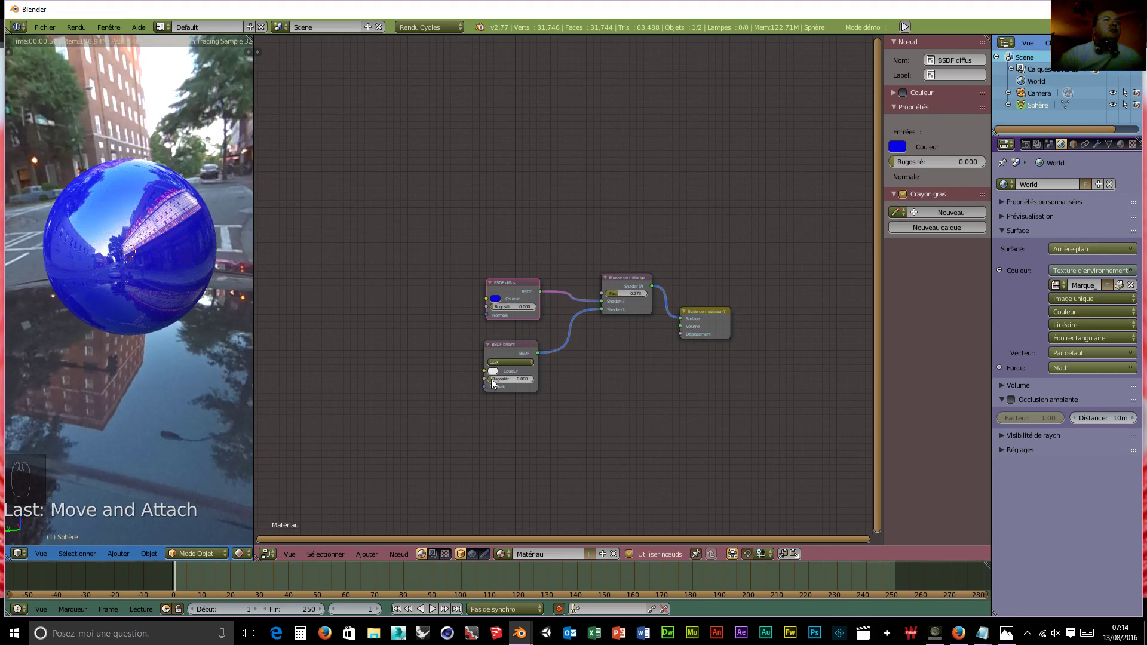
# Try a rougher Glossy BSDF, bring its roughness back down, and readjust the Mix Shader factor.
pyautogui.moveTo(493, 379); pyautogui.dragTo(500, 380)
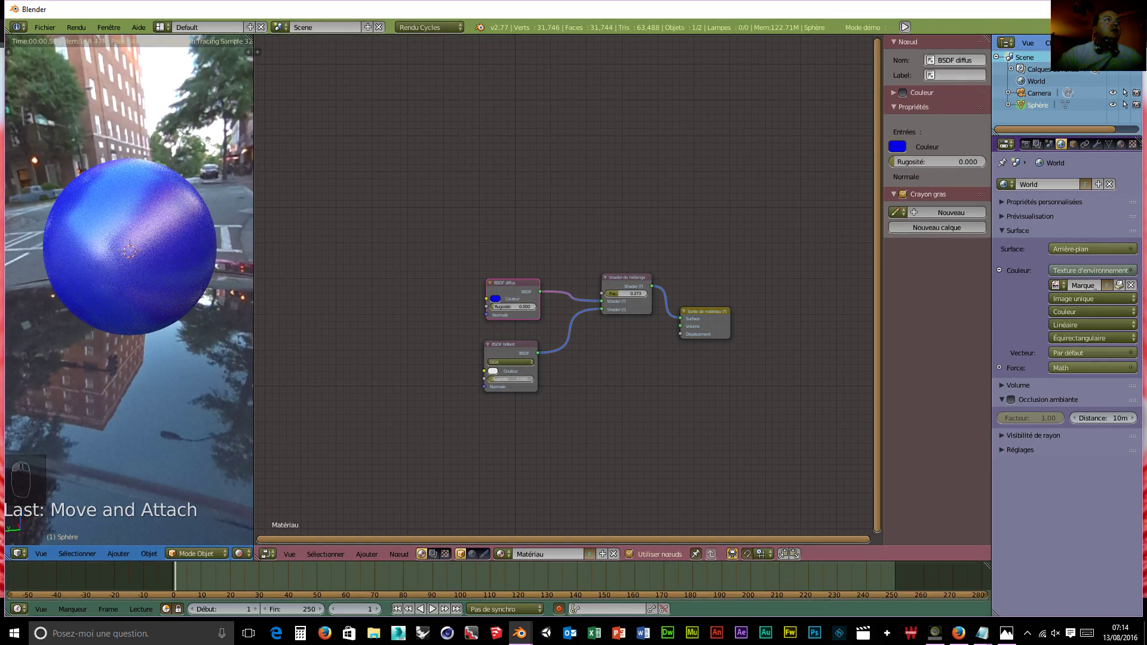
pyautogui.moveTo(501, 380); pyautogui.dragTo(492, 379)
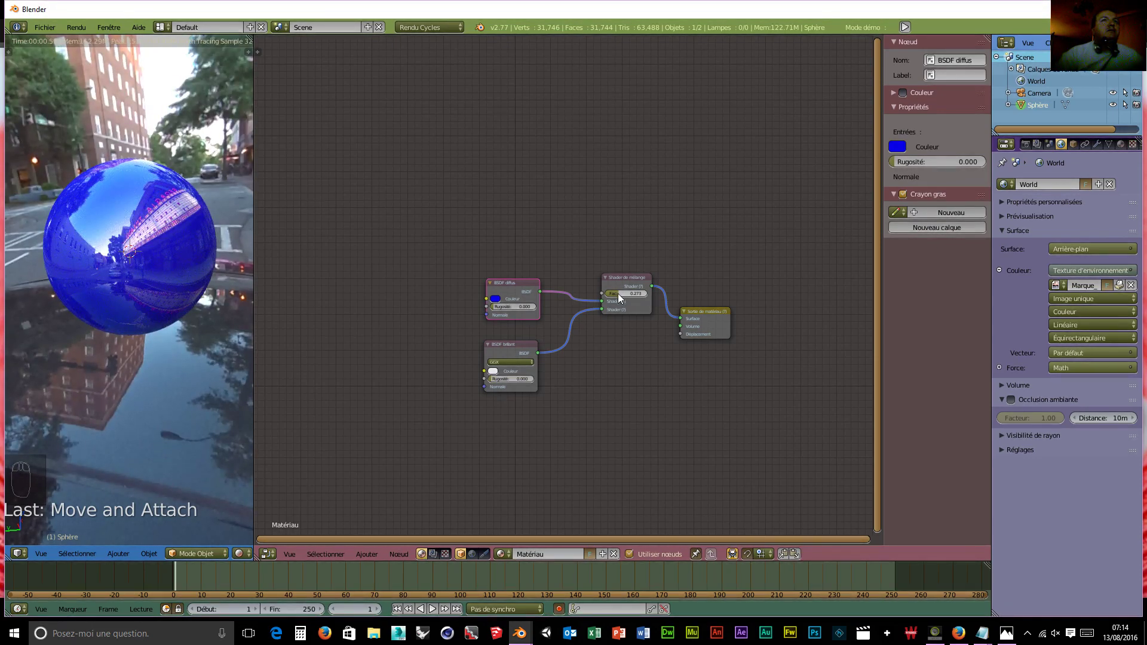
pyautogui.moveTo(617, 292); pyautogui.dragTo(615, 293)
pyautogui.moveTo(647, 294); pyautogui.dragTo(620, 294)
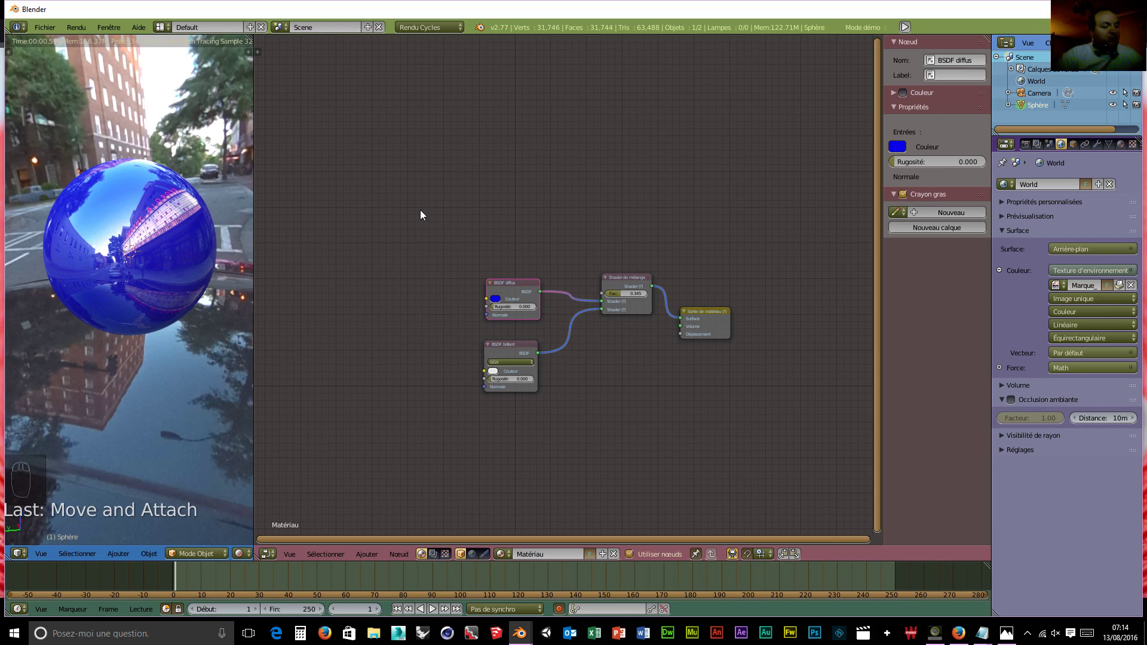
# Add a Fresnel input node above the Diffuse BSDF and connect its Fac output to the Mix Shader's Fac input.
pyautogui.hotkey('shift', 'a')
pyautogui.moveTo(421, 213)
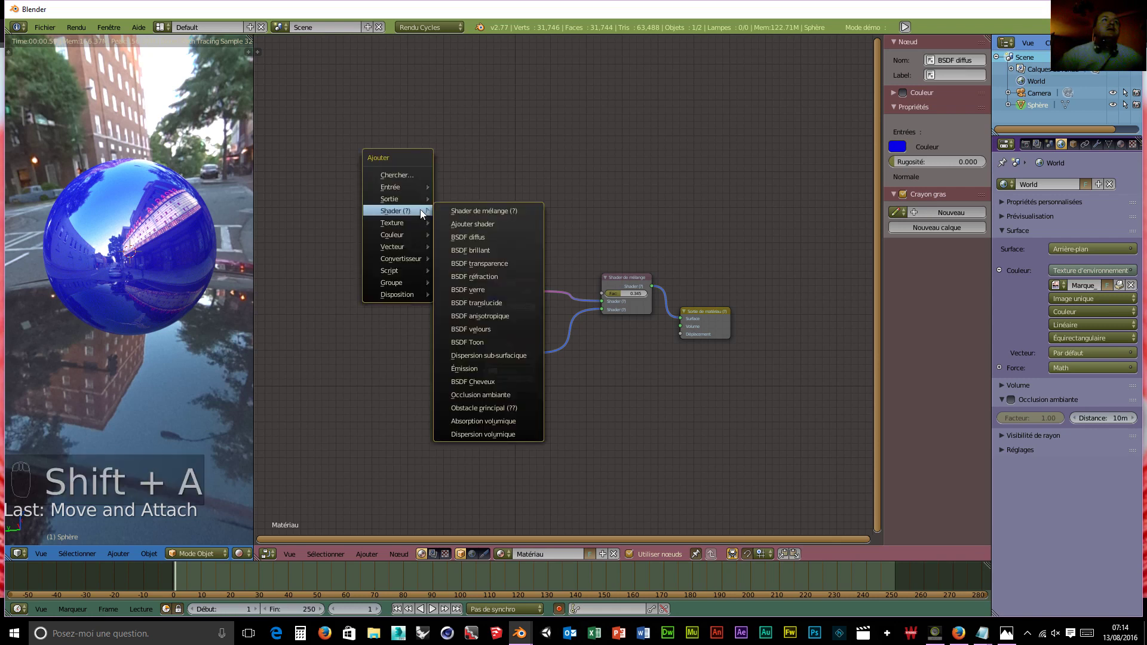
pyautogui.moveTo(412, 187)
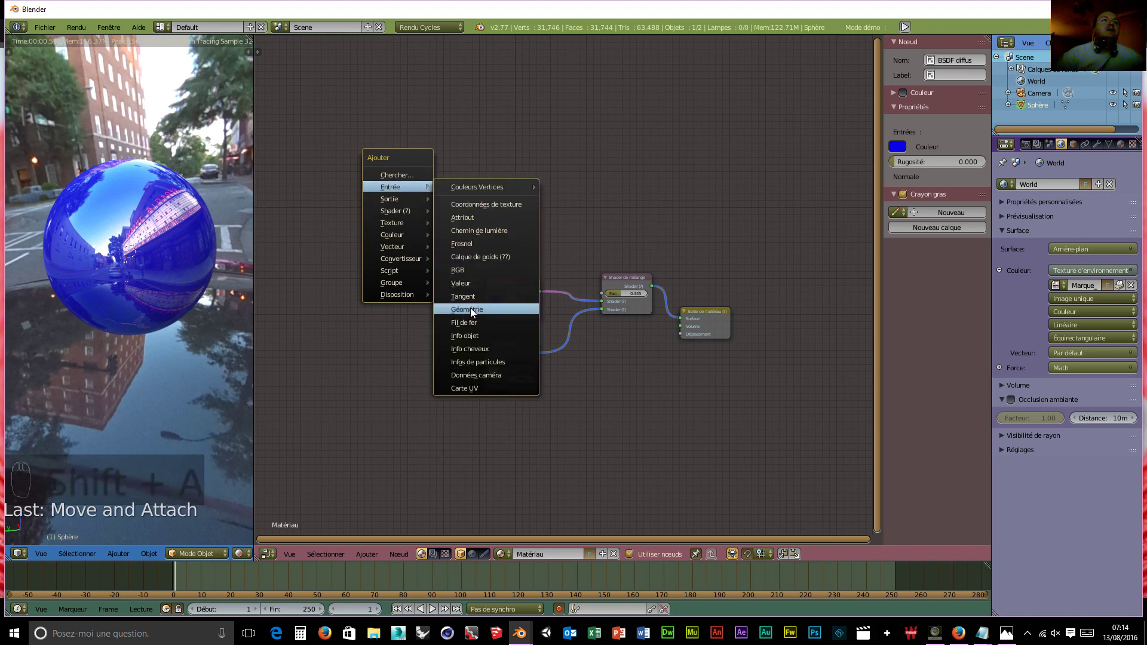
pyautogui.click(464, 244)
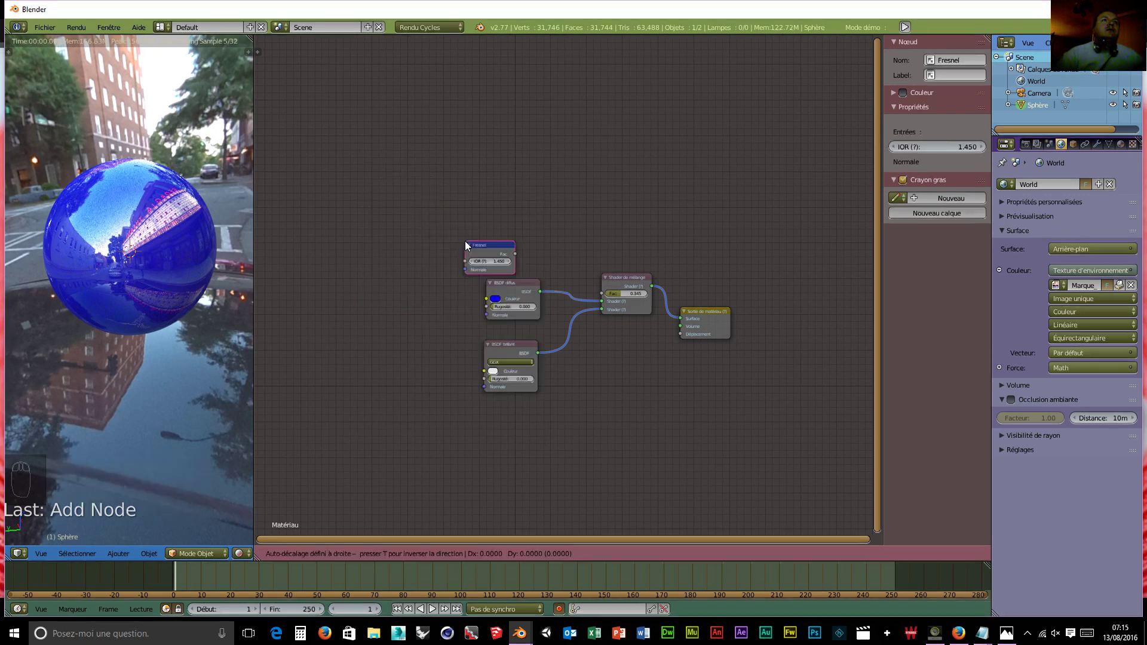
pyautogui.click(485, 225)
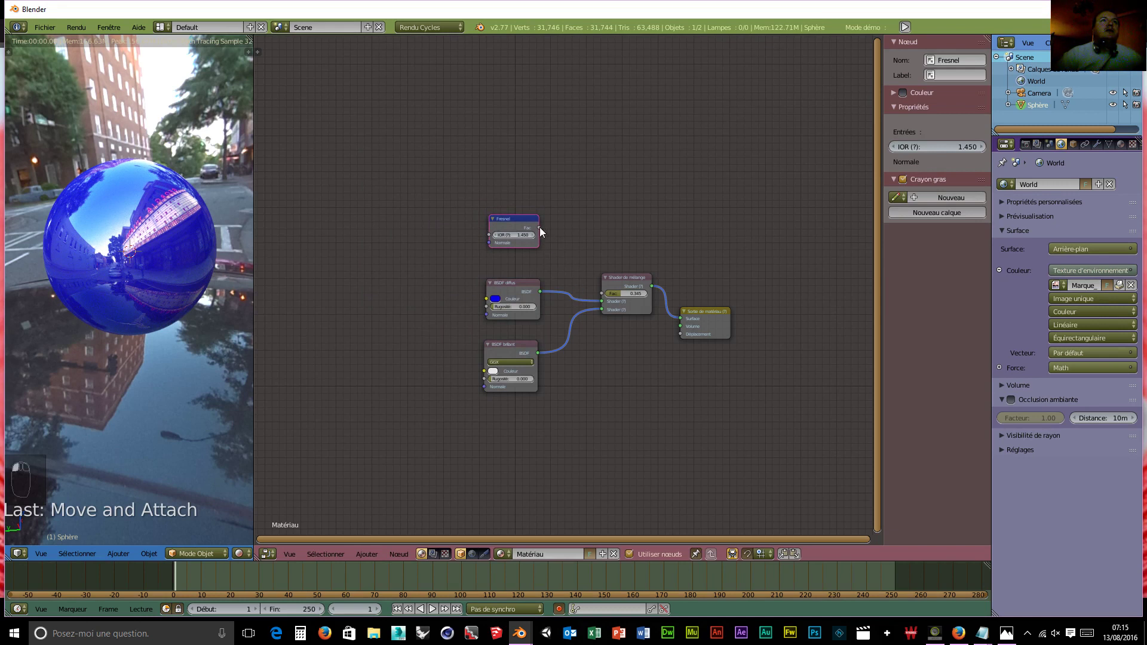
pyautogui.moveTo(539, 228); pyautogui.dragTo(579, 244)
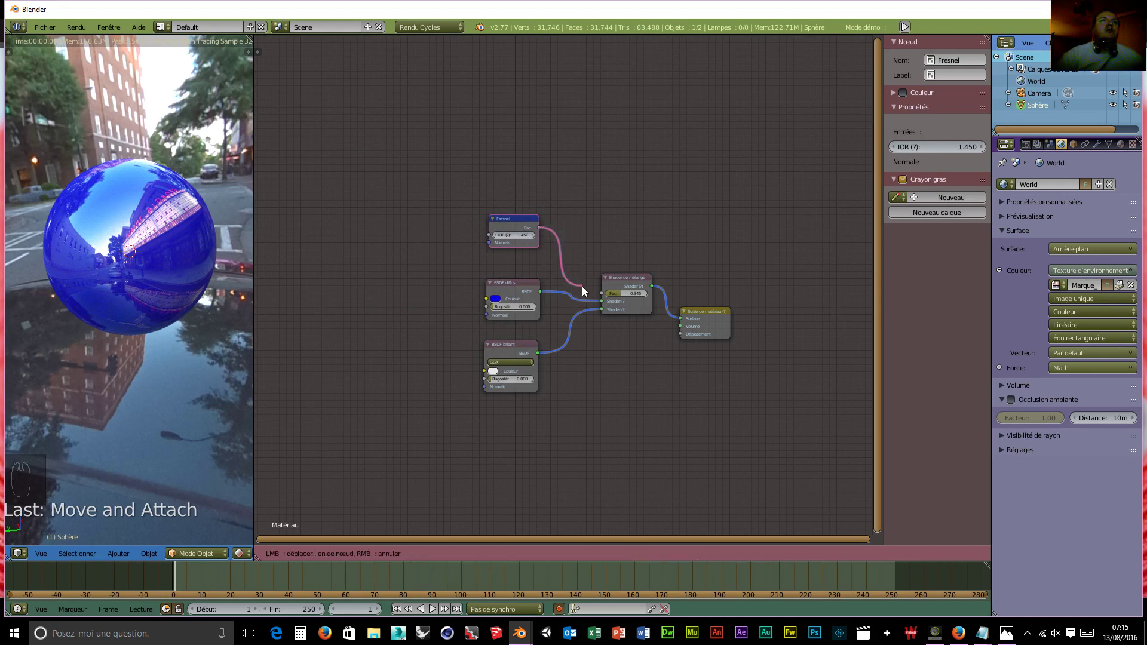
pyautogui.moveTo(583, 288); pyautogui.dragTo(600, 299)
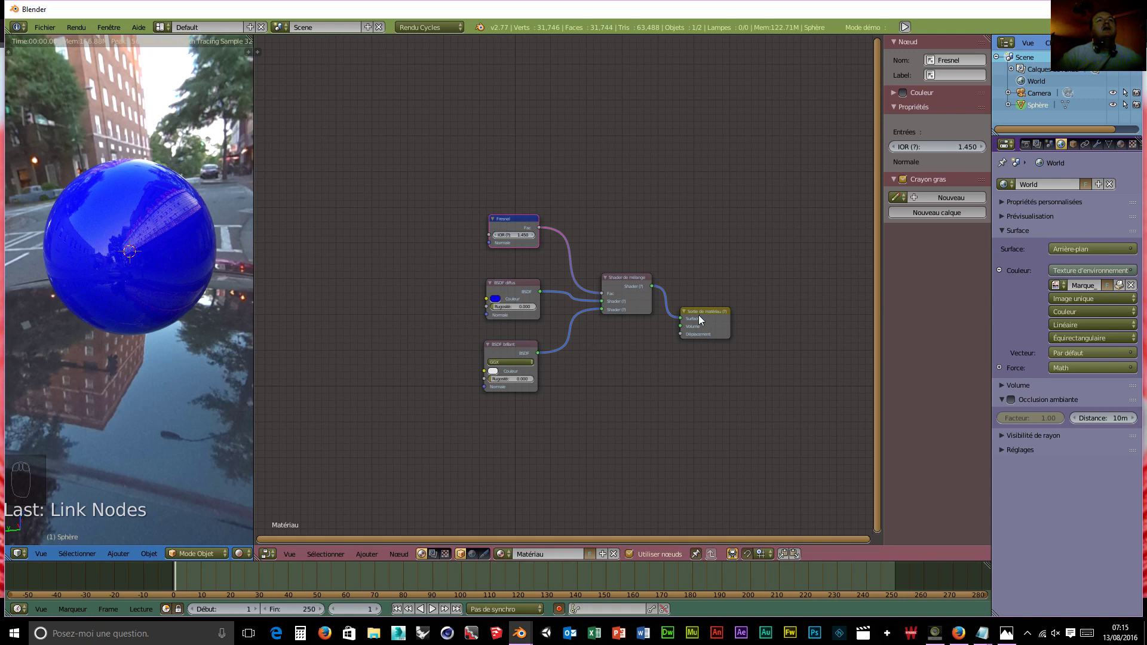
# Spread out the material nodes: Fresnel above, Diffuse and Glossy BSDF below, Mix Shader between them and the material output.
pyautogui.moveTo(699, 315); pyautogui.dragTo(756, 347)
pyautogui.moveTo(629, 284); pyautogui.dragTo(667, 300)
pyautogui.moveTo(513, 280); pyautogui.dragTo(503, 267)
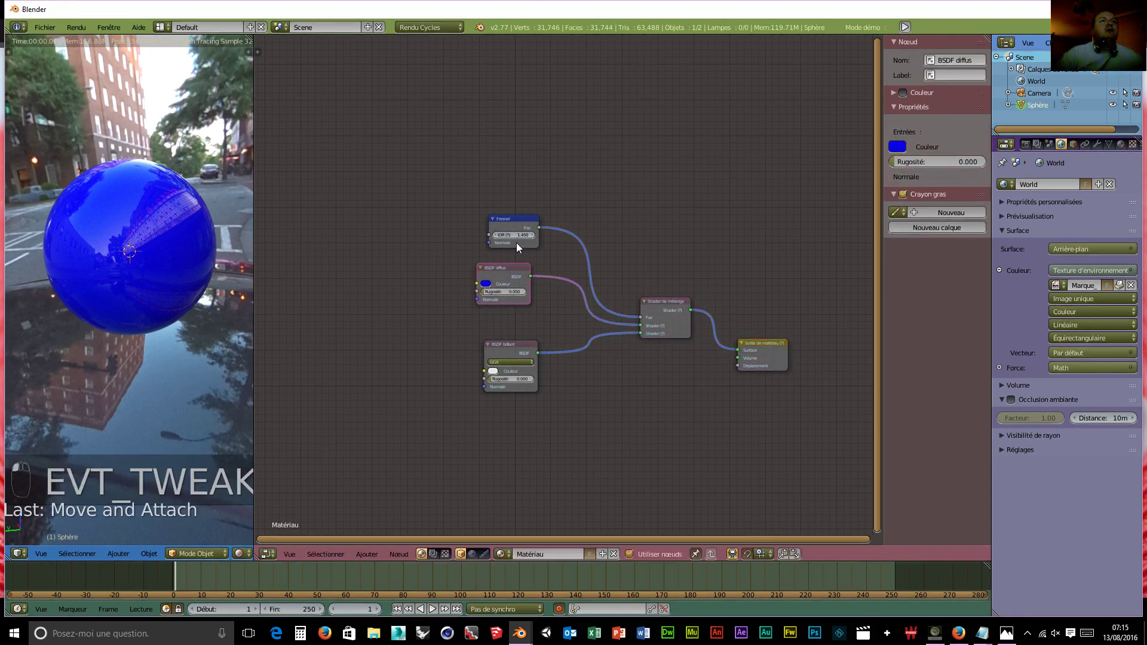
pyautogui.moveTo(514, 219); pyautogui.dragTo(485, 188)
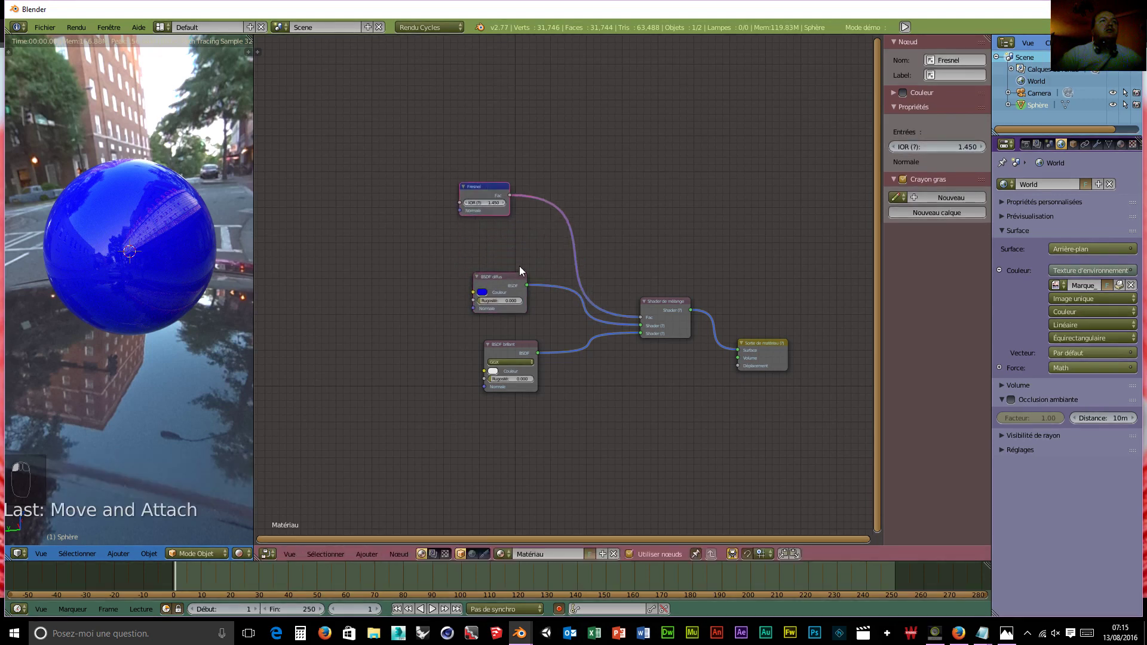
pyautogui.moveTo(518, 266); pyautogui.dragTo(487, 305)
pyautogui.moveTo(517, 345); pyautogui.dragTo(469, 378)
pyautogui.moveTo(474, 310); pyautogui.dragTo(471, 320)
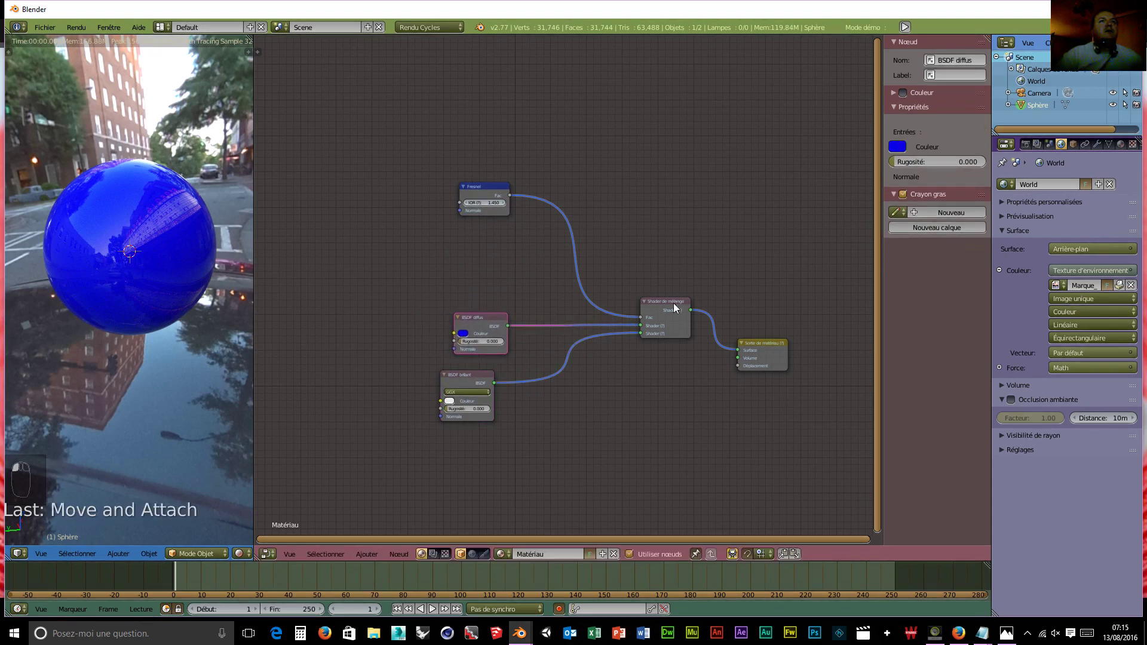
pyautogui.moveTo(673, 302); pyautogui.dragTo(647, 241)
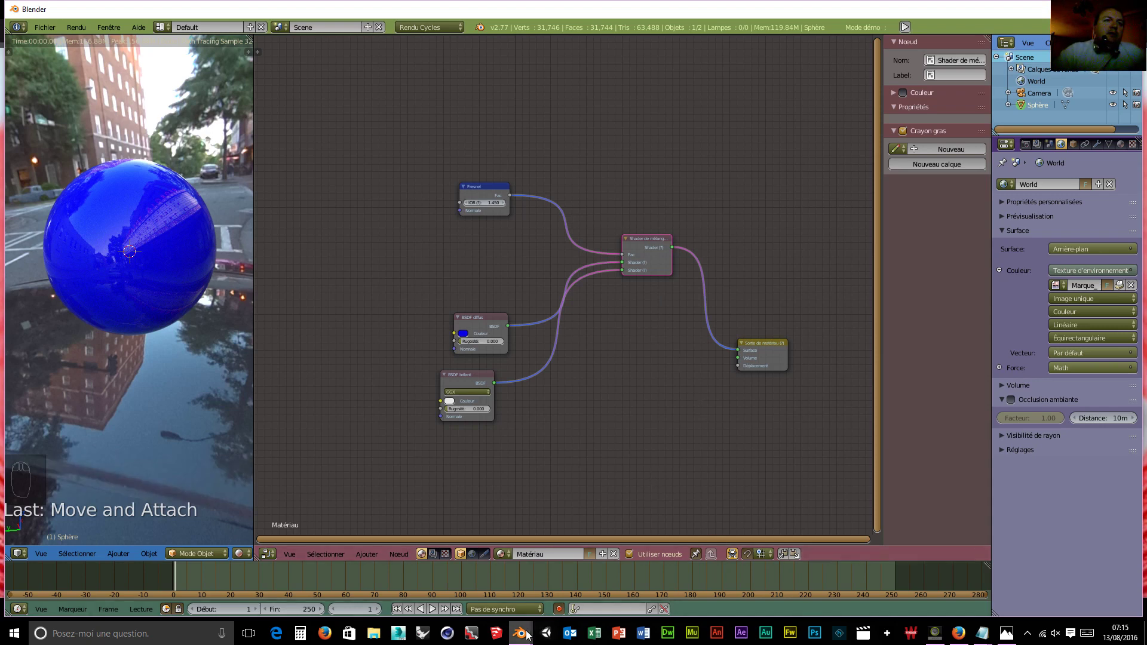
# Switch to Firefox and review the Physically Based Rendering Encyclopedia's sections on energy conservation, specular and diffuse reflection, and Fresnel.
pyautogui.moveTo(525, 633)
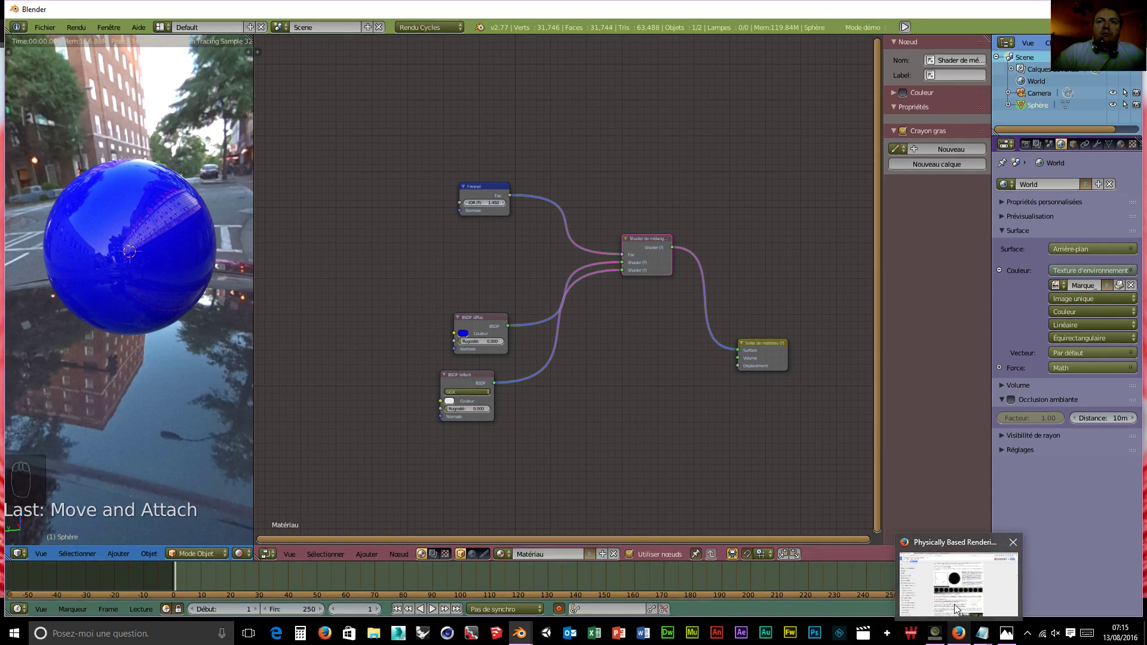
pyautogui.click(959, 632)
pyautogui.scroll(15, 495, 487)
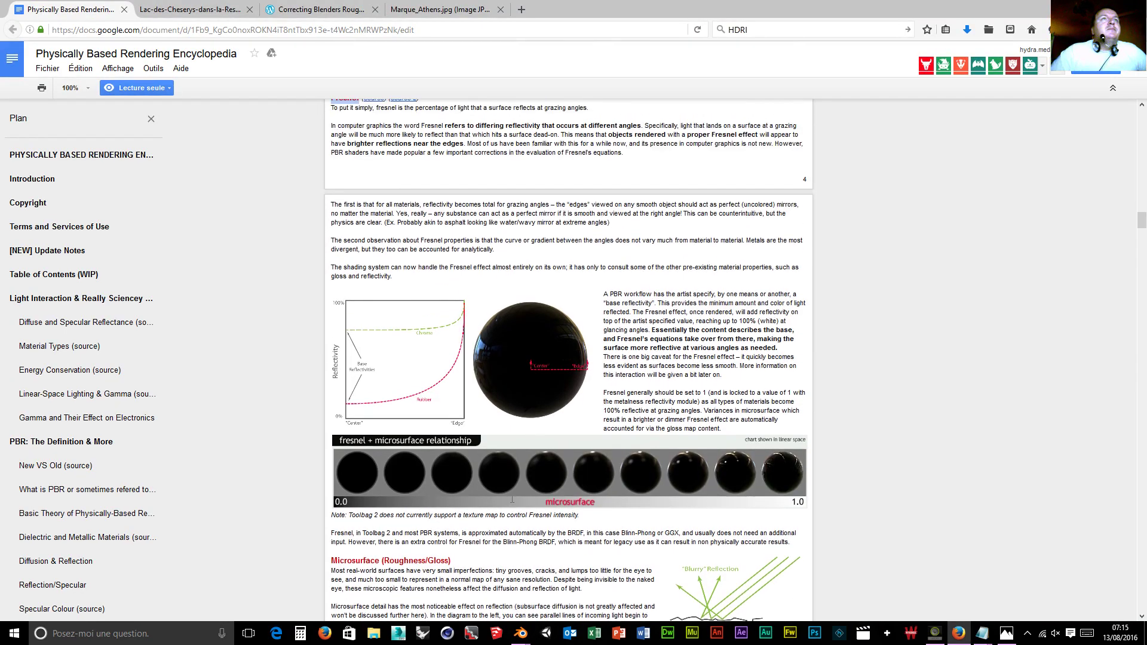
pyautogui.scroll(15, 511, 497)
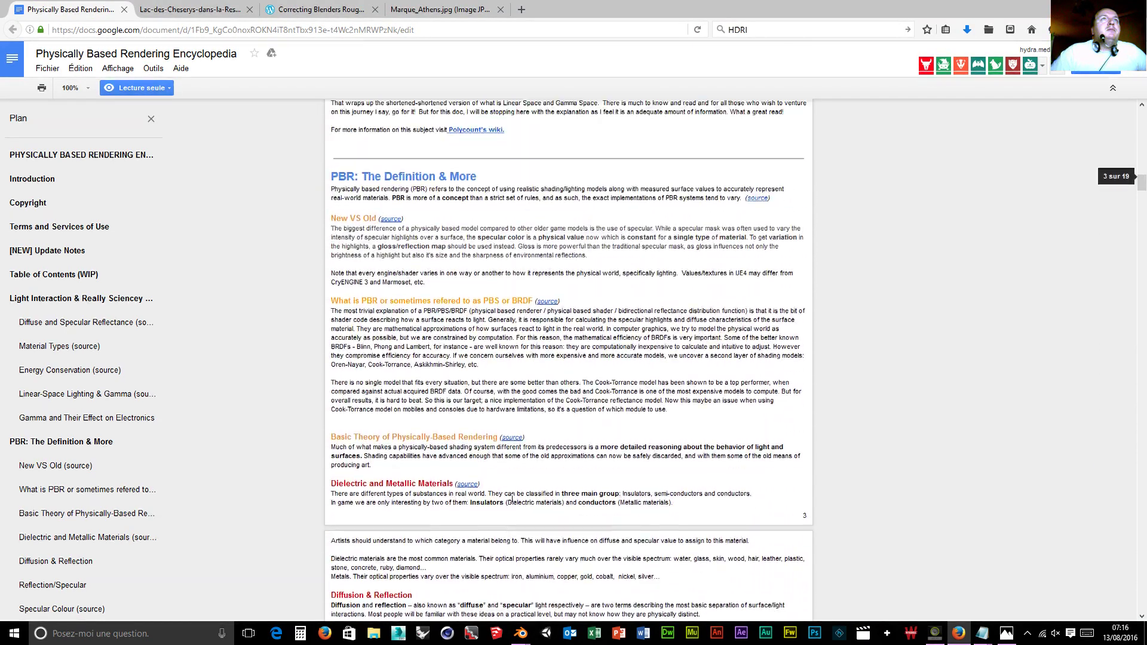
pyautogui.scroll(5, 512, 497)
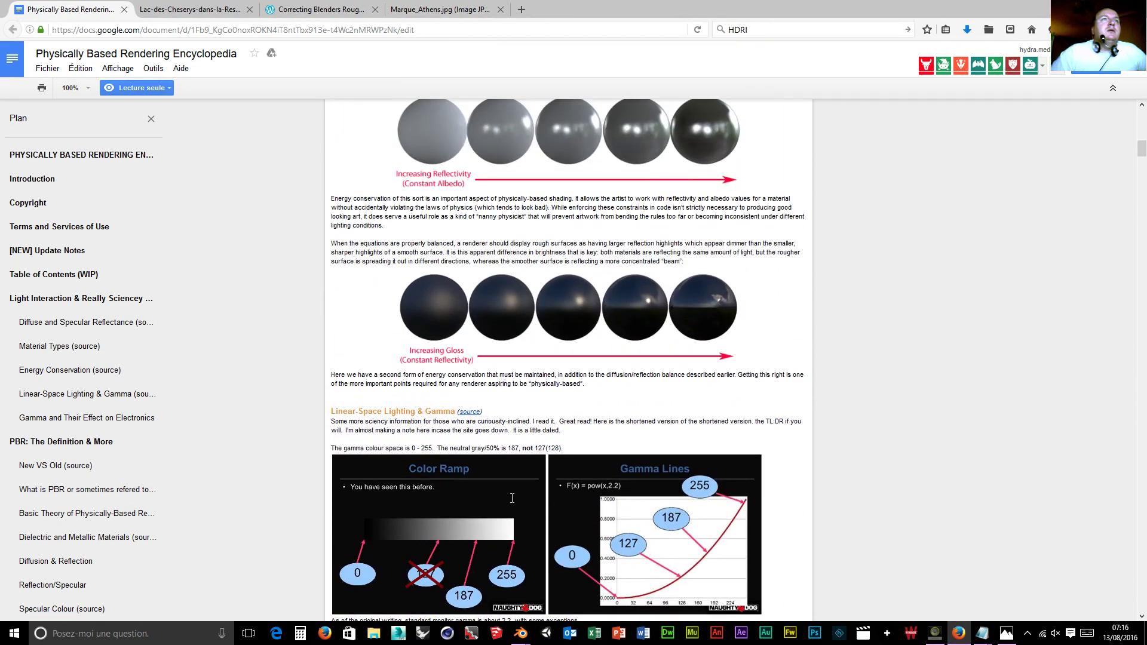
pyautogui.scroll(3, 512, 497)
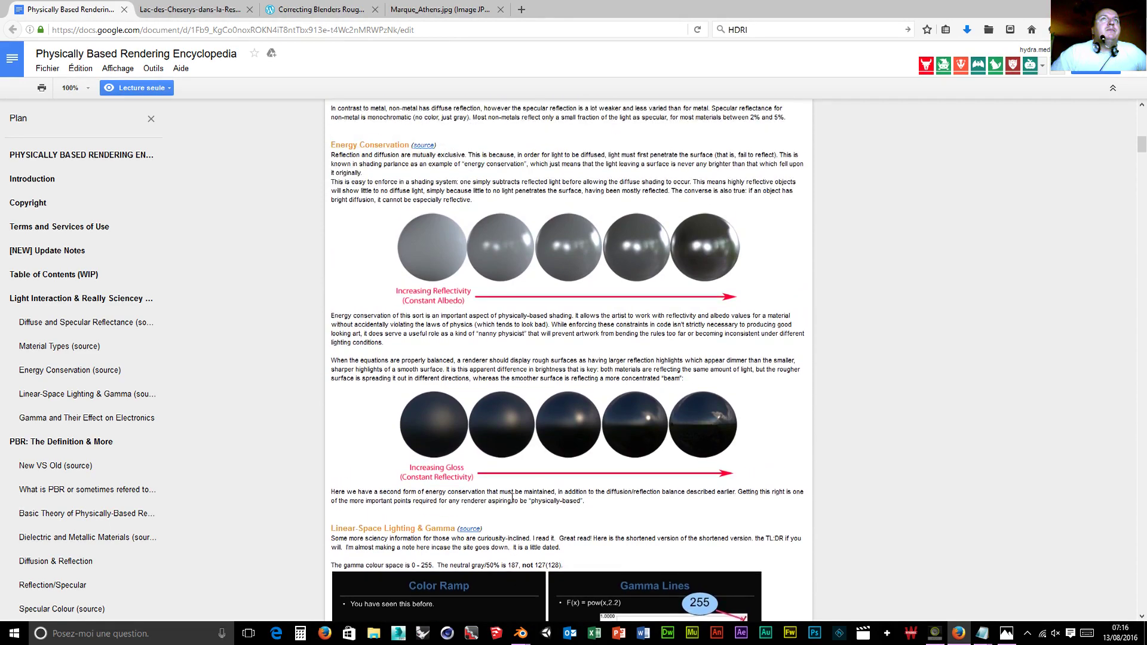
pyautogui.scroll(-3, 511, 497)
pyautogui.scroll(-9, 512, 498)
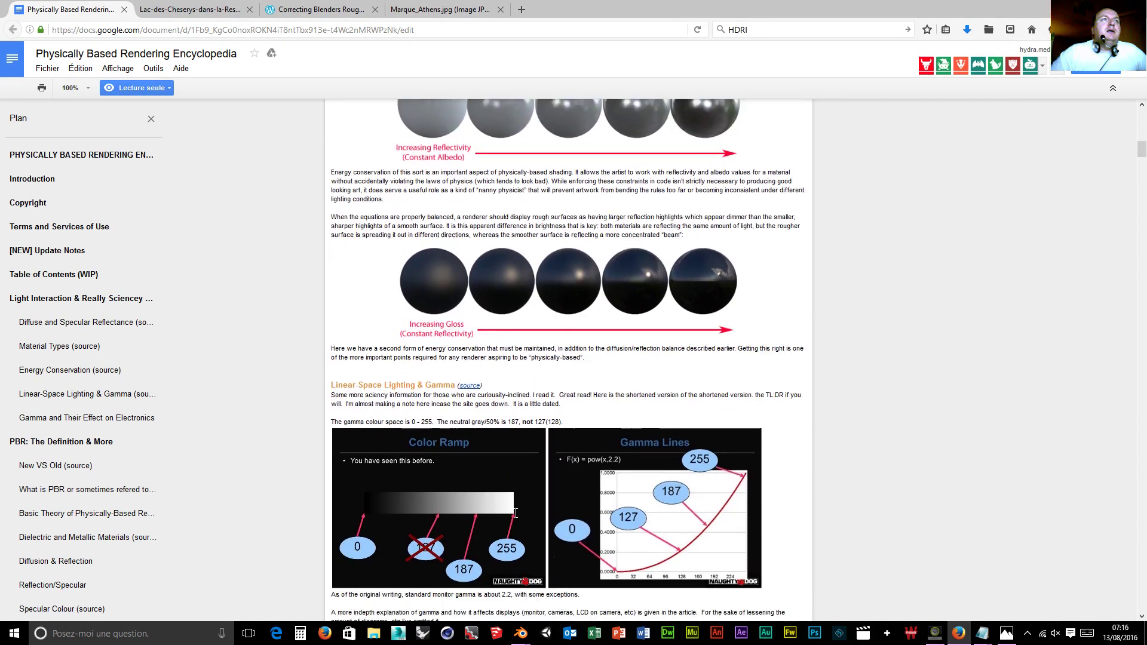
pyautogui.scroll(-12, 508, 525)
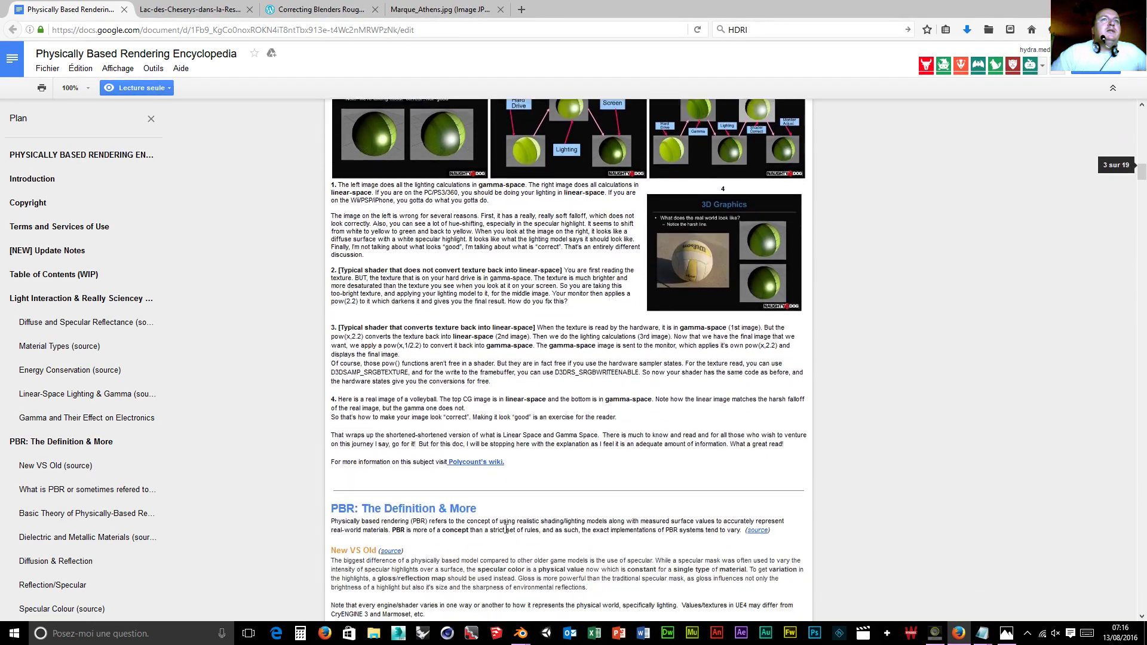
pyautogui.scroll(-6, 504, 533)
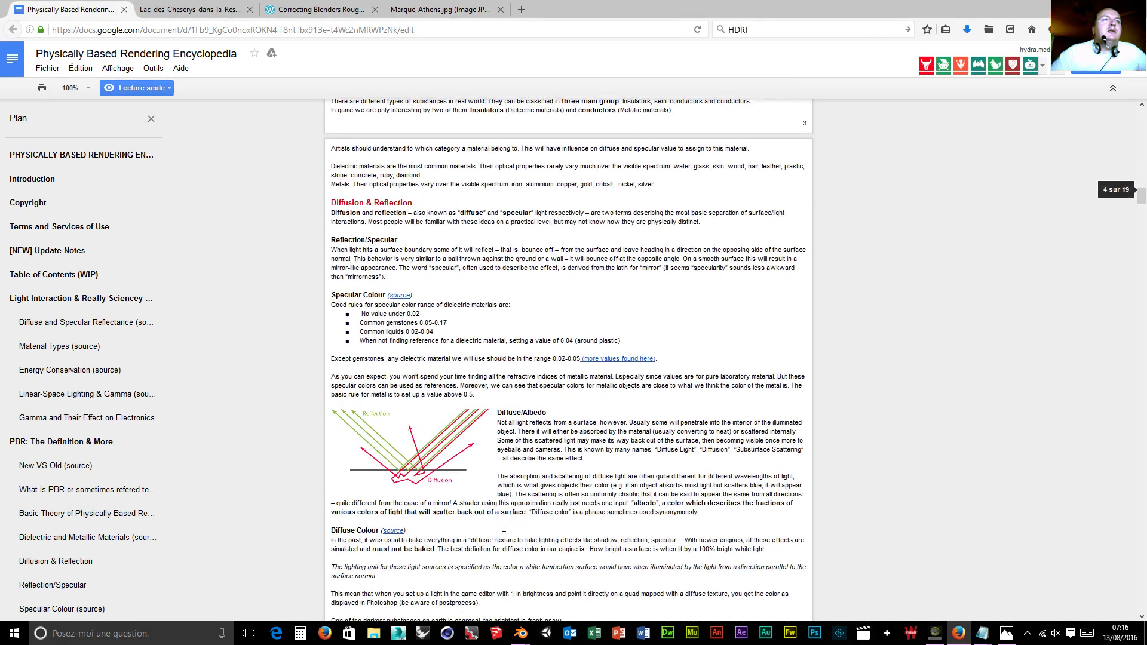
pyautogui.scroll(3, 503, 536)
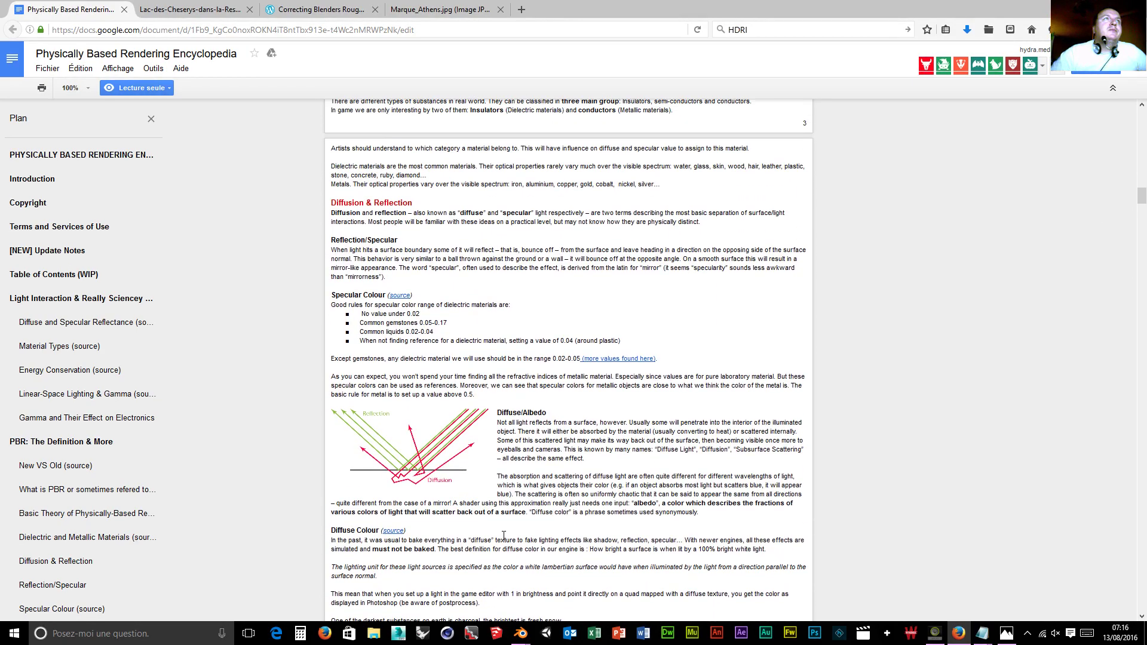
pyautogui.scroll(-5, 503, 536)
pyautogui.scroll(-7, 499, 546)
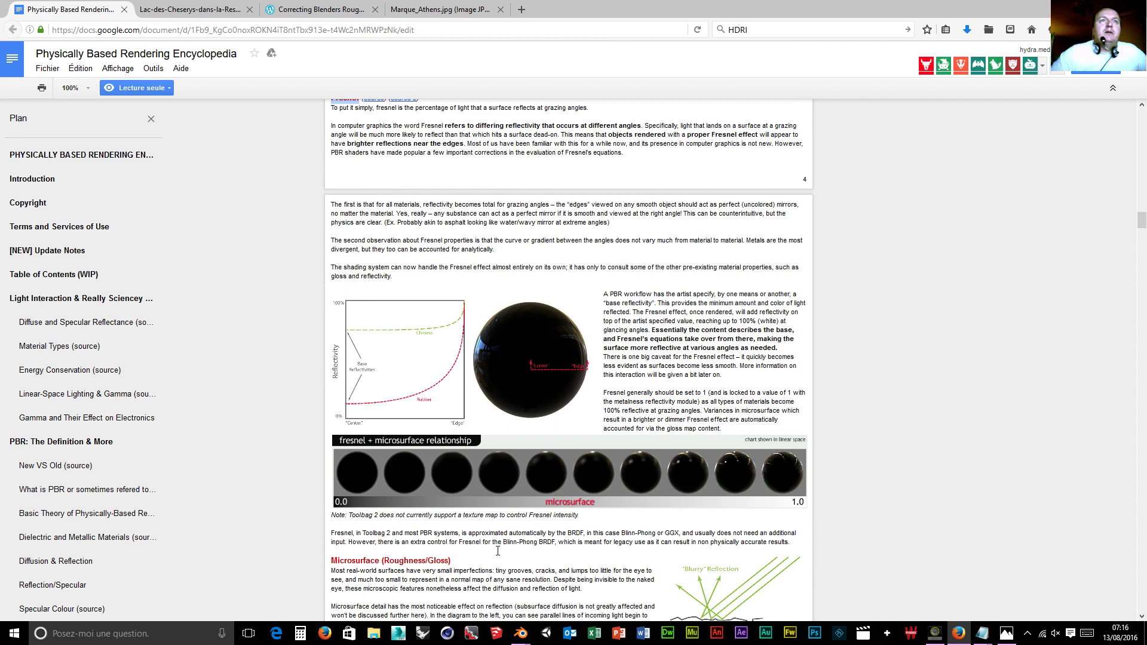
# Examine the encyclopedia's microsurface explanation, its material creation guidelines, and the energy conservation and albedo charts.
pyautogui.scroll(-1, 498, 551)
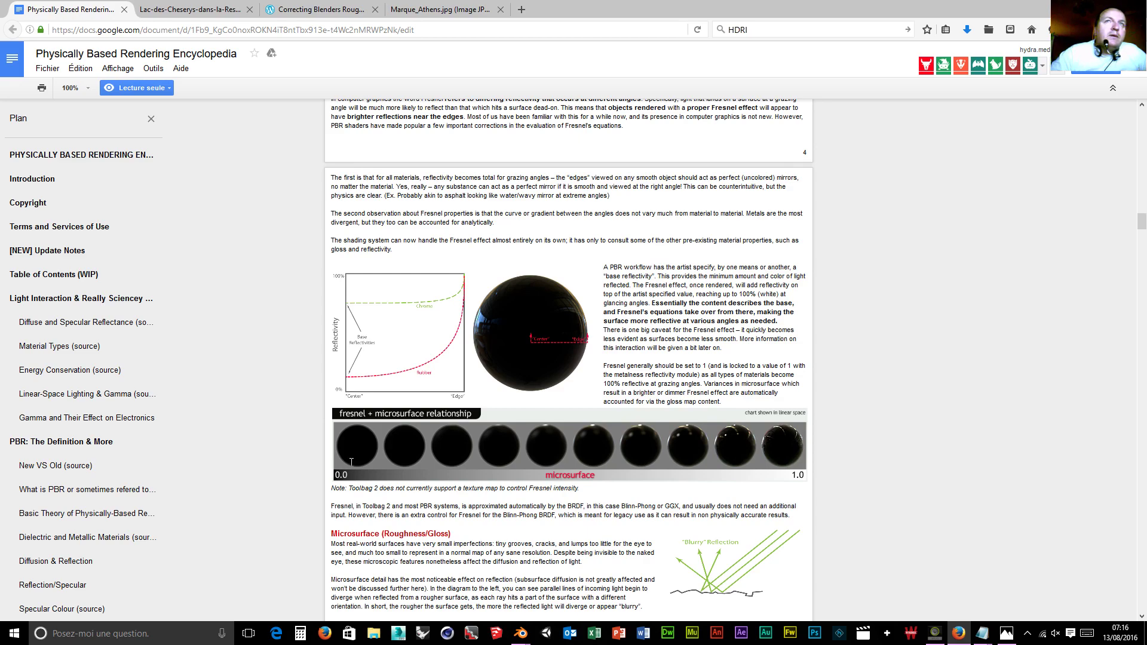
pyautogui.scroll(-4, 349, 463)
pyautogui.scroll(-3, 350, 463)
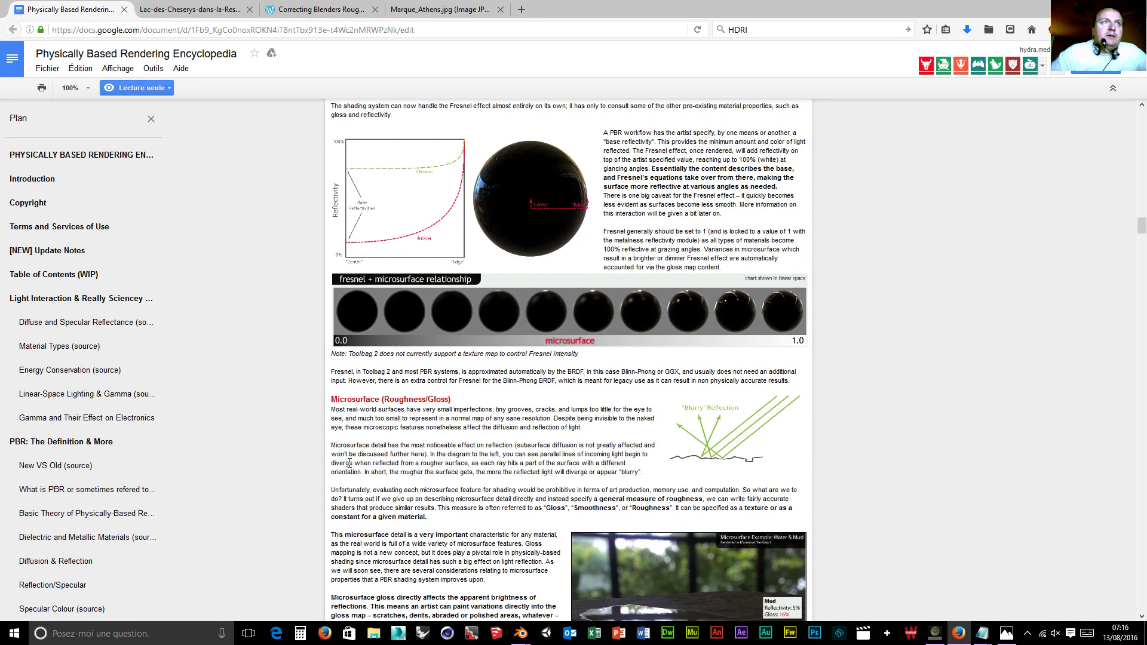
pyautogui.scroll(-5, 350, 468)
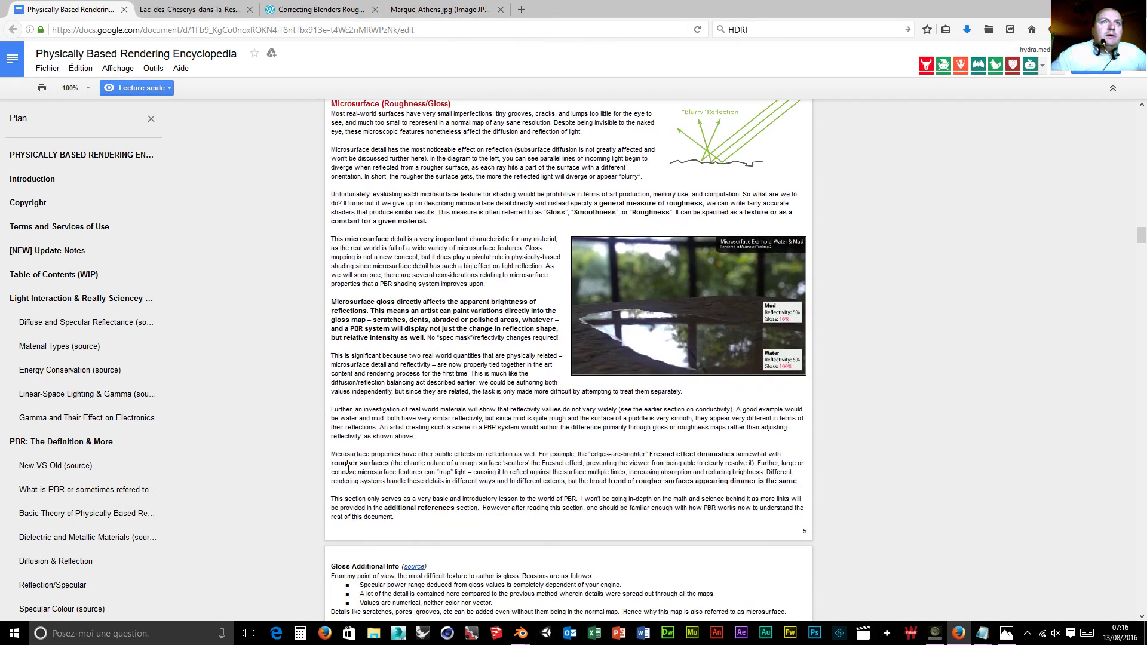
pyautogui.scroll(-6, 348, 468)
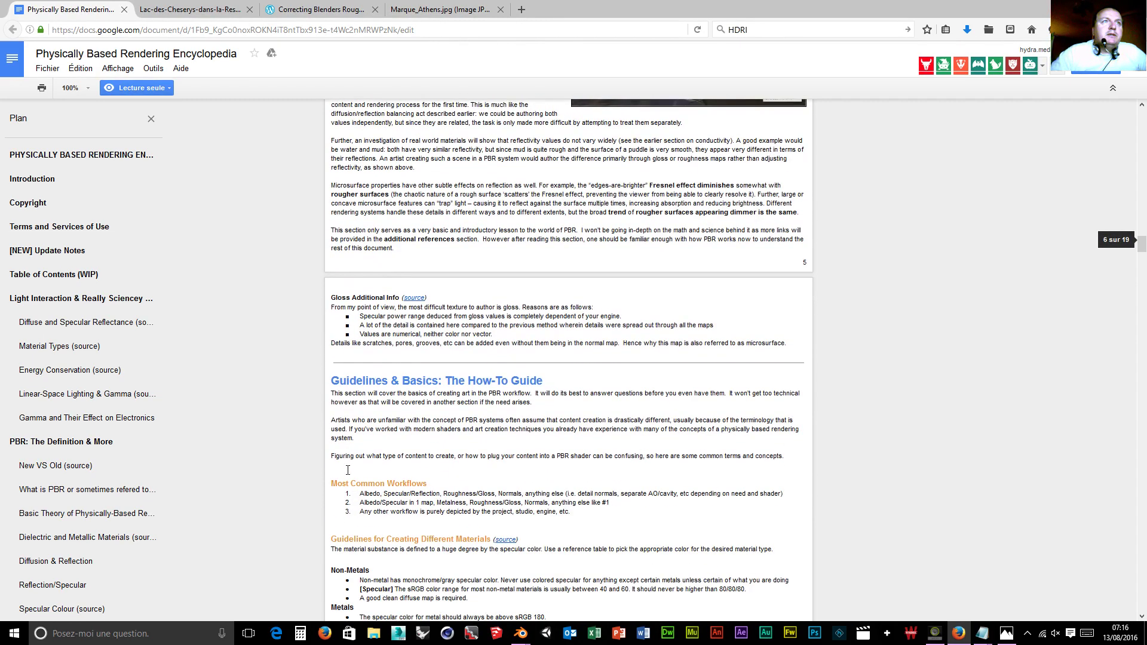
pyautogui.scroll(-5, 348, 470)
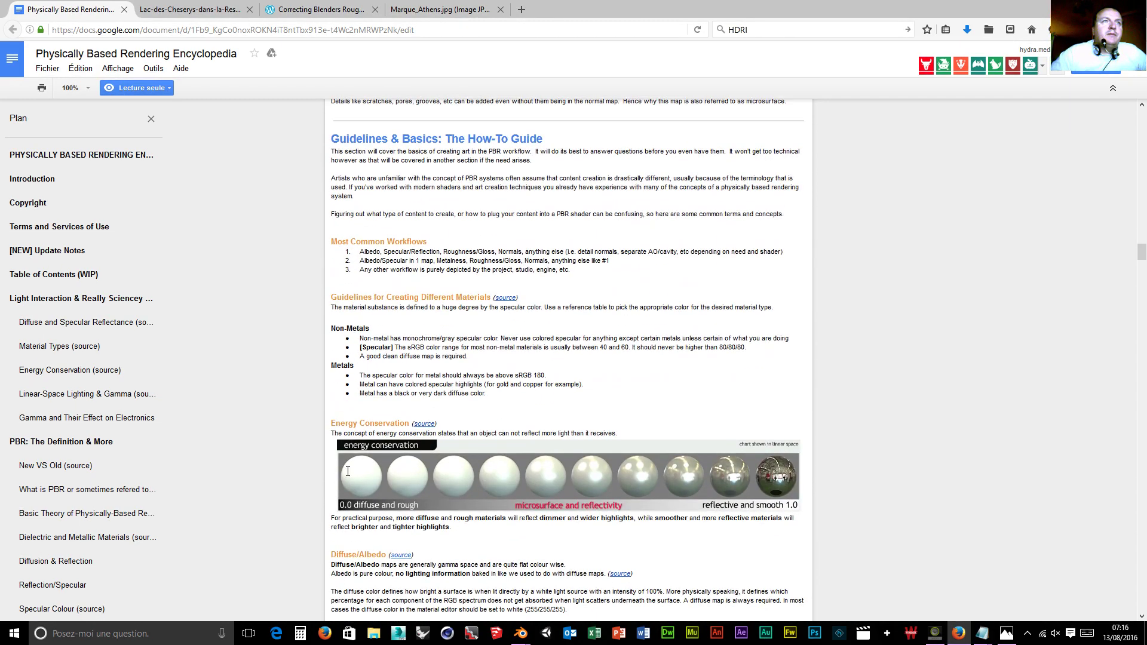
pyautogui.scroll(-5, 348, 472)
pyautogui.scroll(-3, 347, 471)
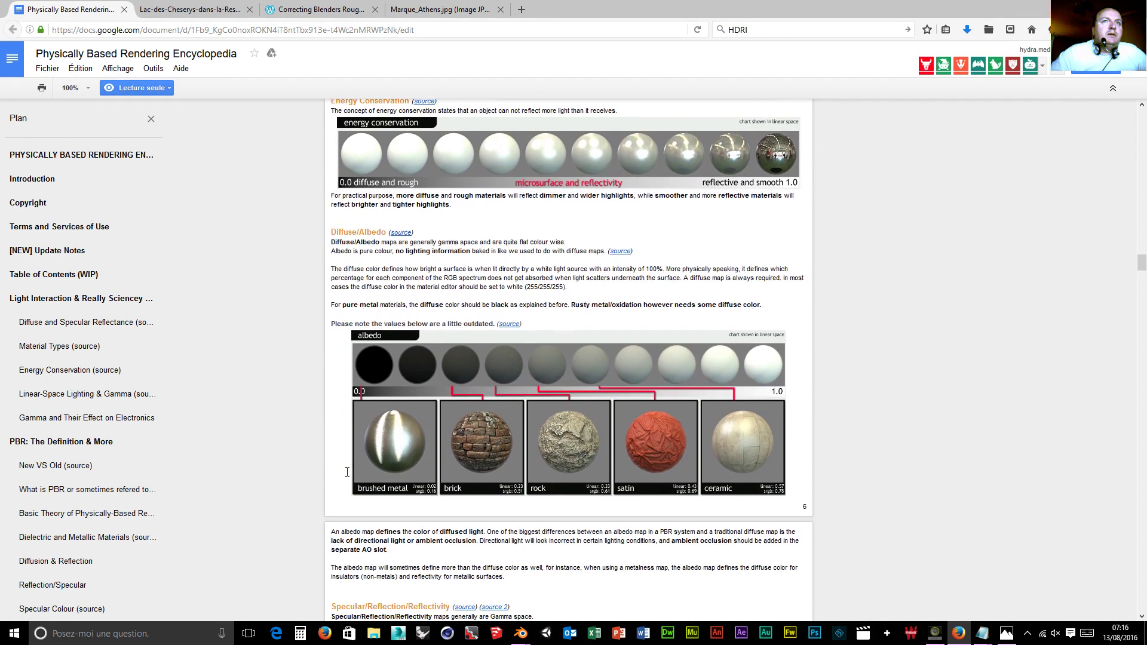
pyautogui.scroll(-1, 347, 472)
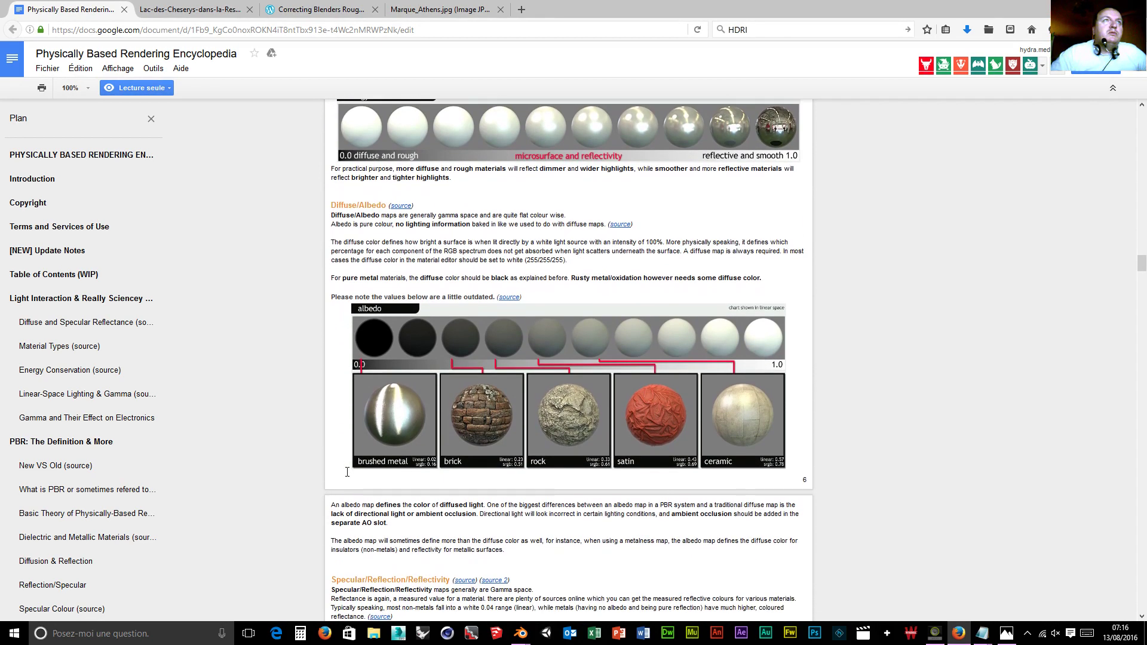
pyautogui.scroll(-3, 347, 472)
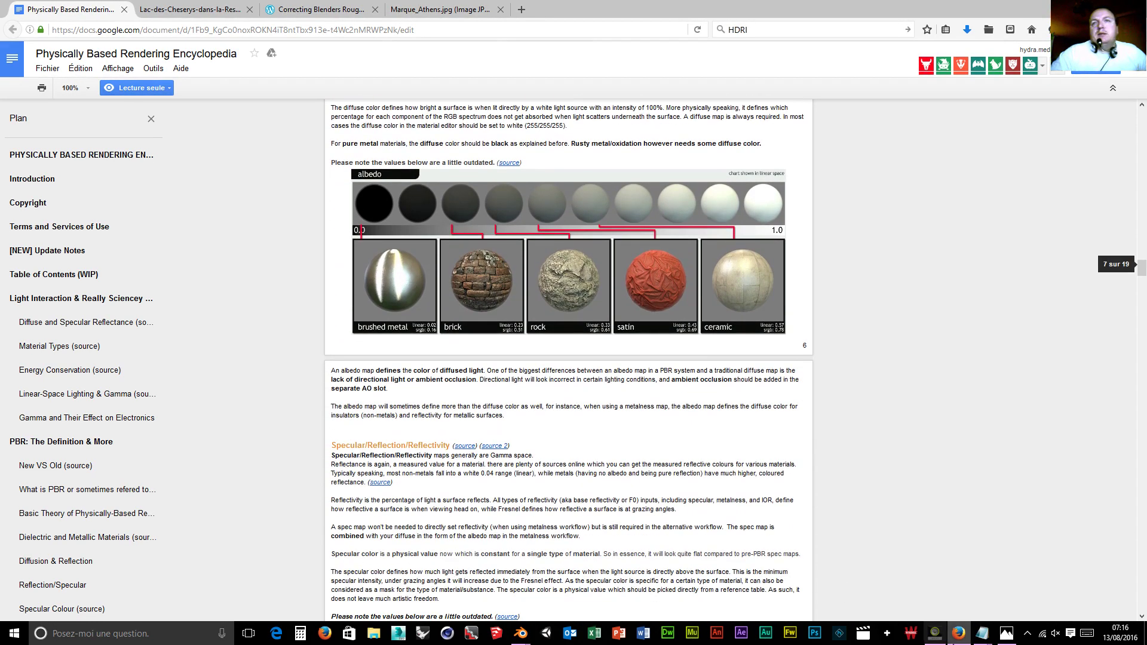
# Compare the glossy and rough balls in the fresnel 3.JPG reference photo in Photos, and return to the Blender material scene.
pyautogui.moveTo(1006, 634)
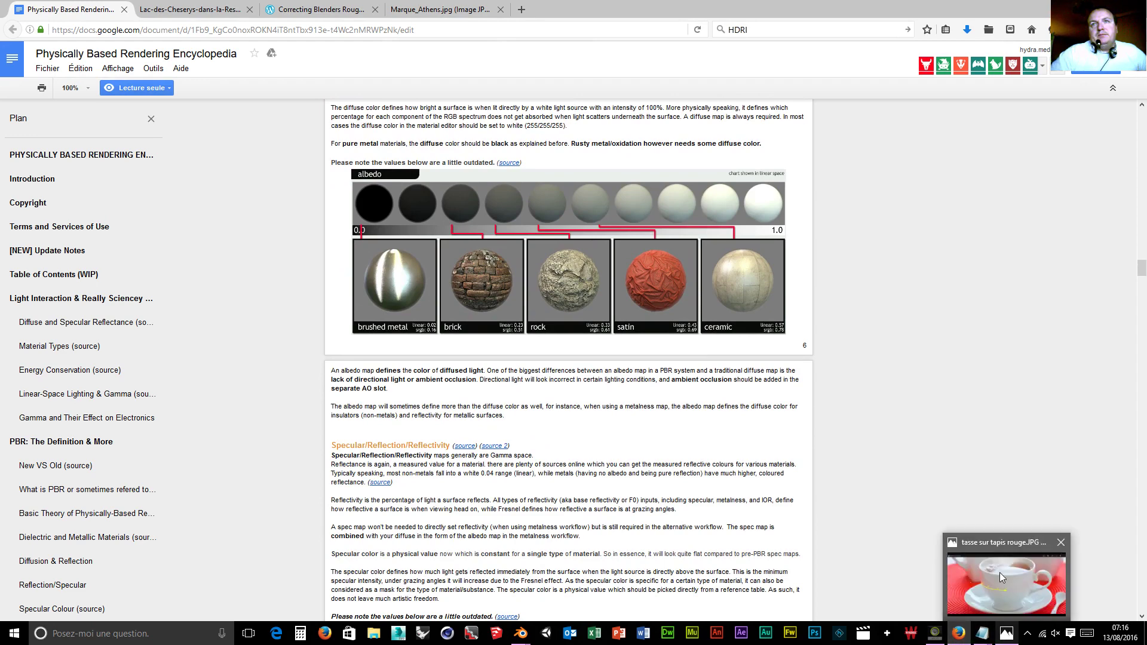
pyautogui.click(1004, 577)
pyautogui.click(5, 324)
pyautogui.click(5, 324)
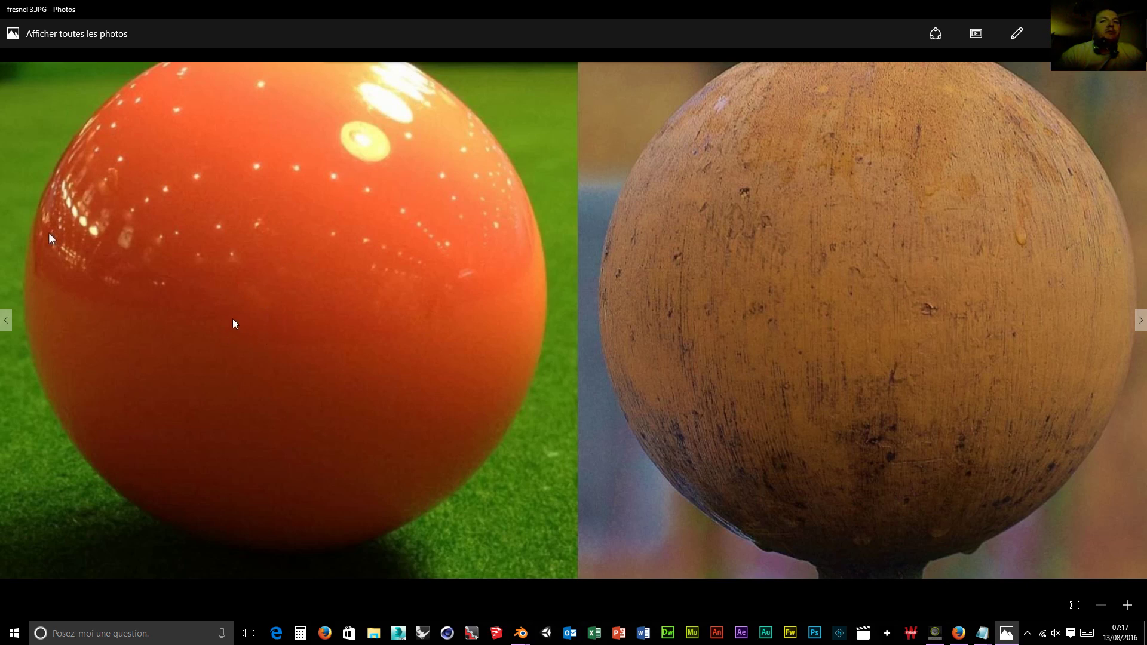
pyautogui.moveTo(520, 633)
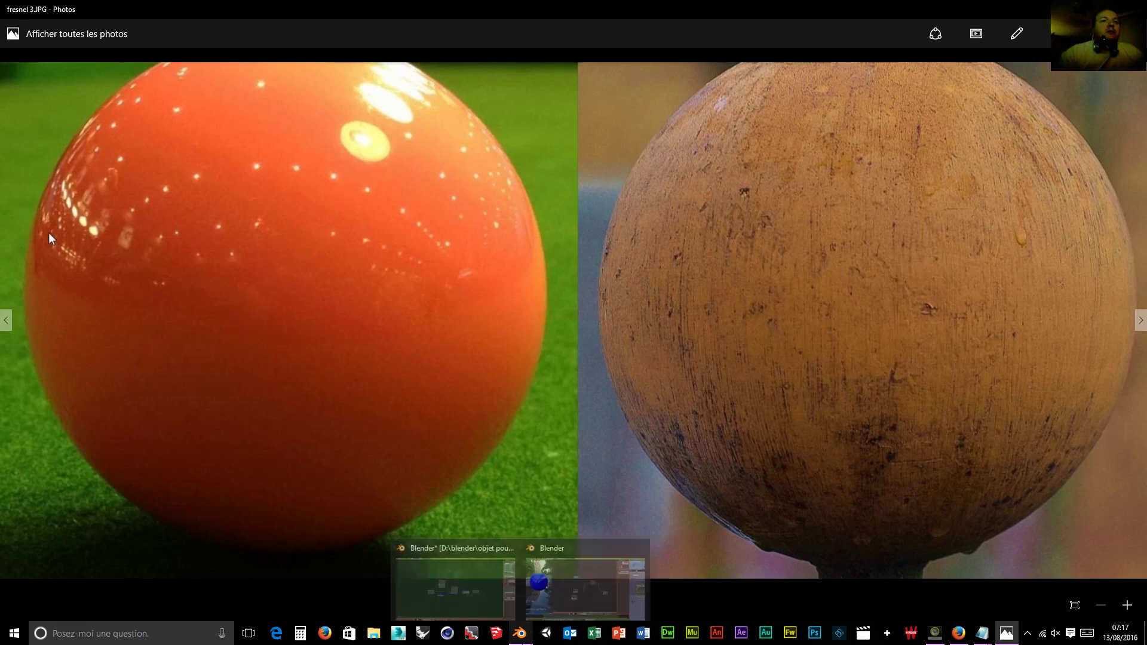
pyautogui.click(555, 598)
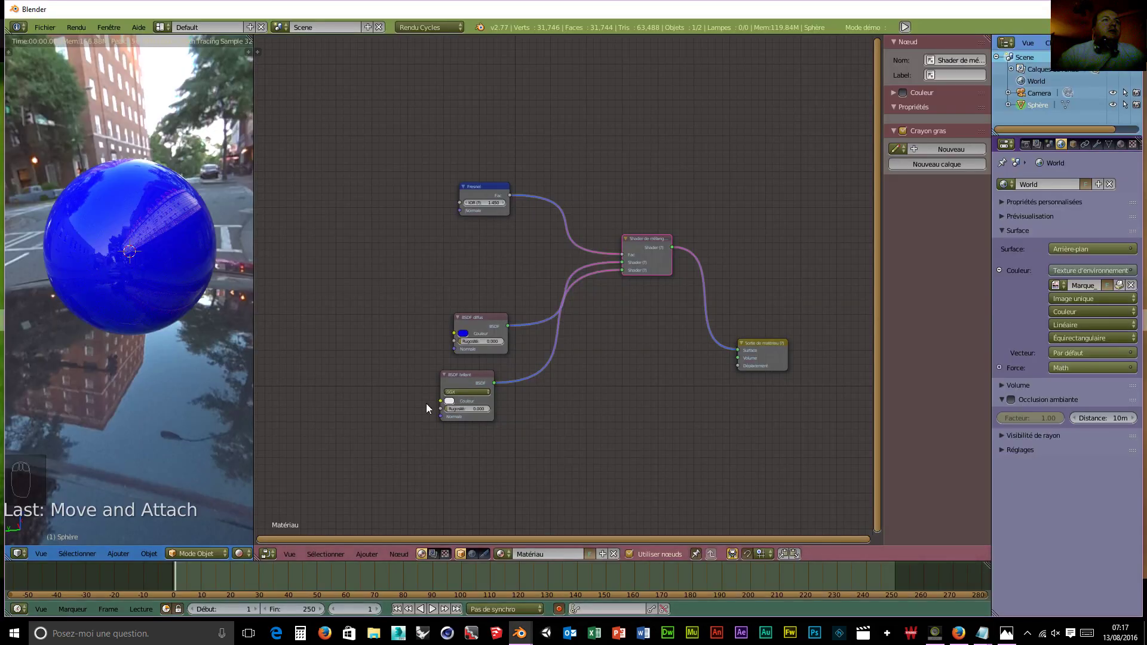
# Try a Glossy BSDF roughness of 1.000 and inspect the sphere's edges up close.
pyautogui.moveTo(449, 410); pyautogui.dragTo(489, 410)
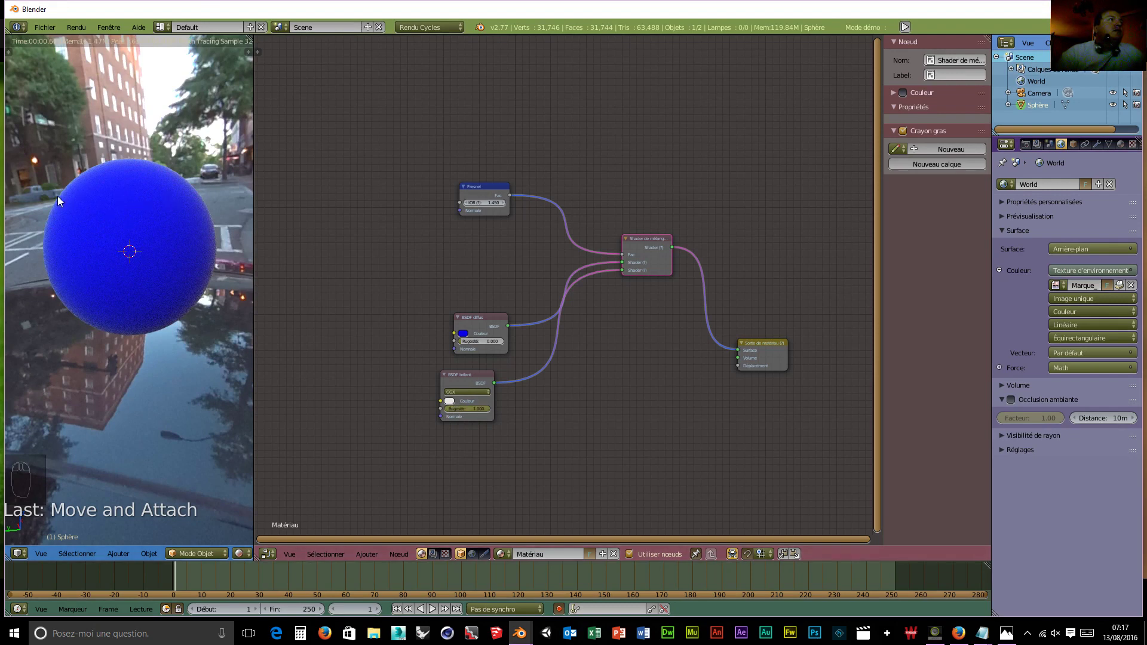
pyautogui.scroll(5, 54, 206)
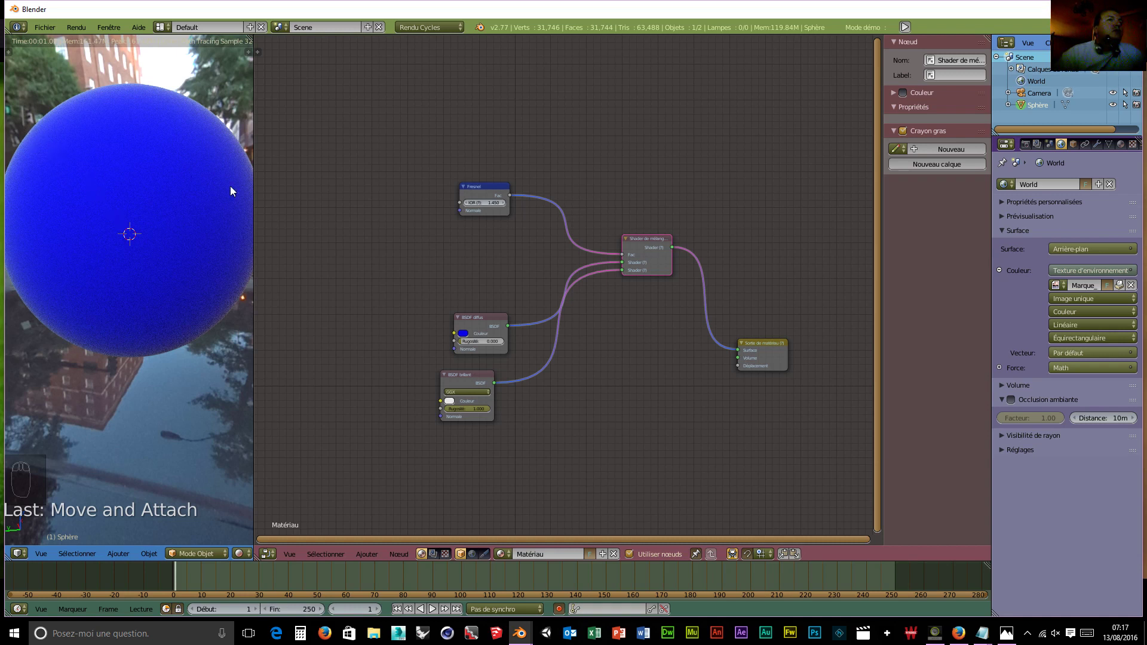
pyautogui.moveTo(483, 460); pyautogui.dragTo(528, 474, button='middle')
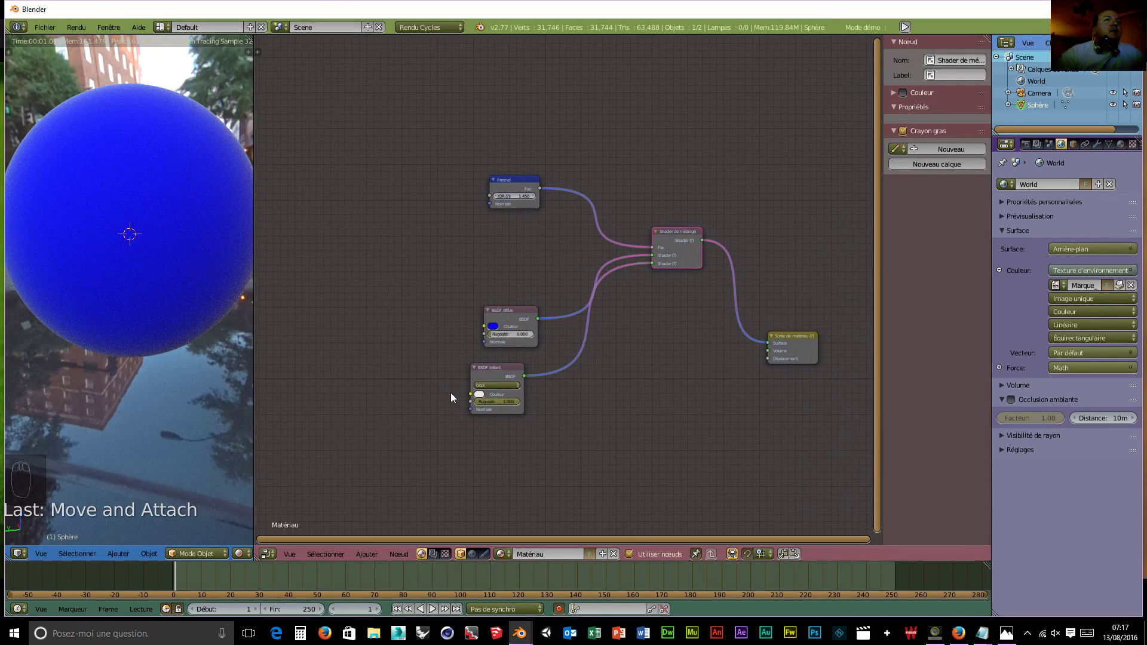
# Reset the Glossy BSDF's roughness to 0.000 and move the node slightly lower beneath the Diffuse BSDF.
pyautogui.moveTo(496, 367); pyautogui.dragTo(480, 411)
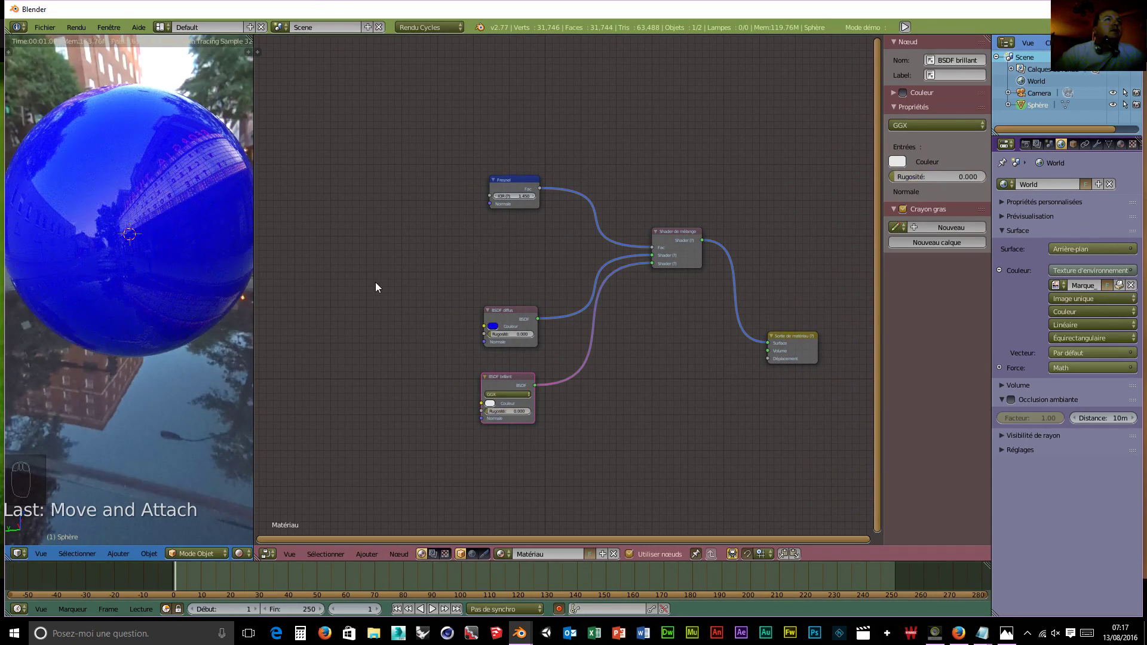
pyautogui.moveTo(376, 283); pyautogui.dragTo(412, 333, button='middle')
pyautogui.scroll(-1, 410, 306)
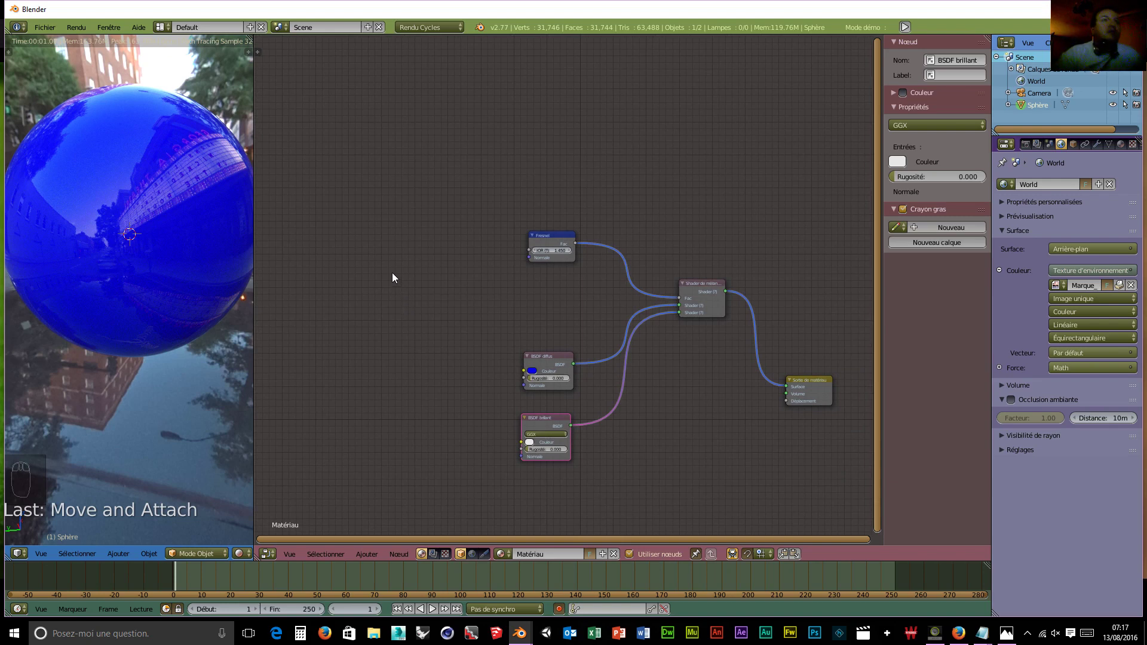
# Add a Geometry input node left of Fresnel and connect its Incoming output to Fresnel's Normal input, comparing the sphere with and without the link.
pyautogui.hotkey('shift', 'a')
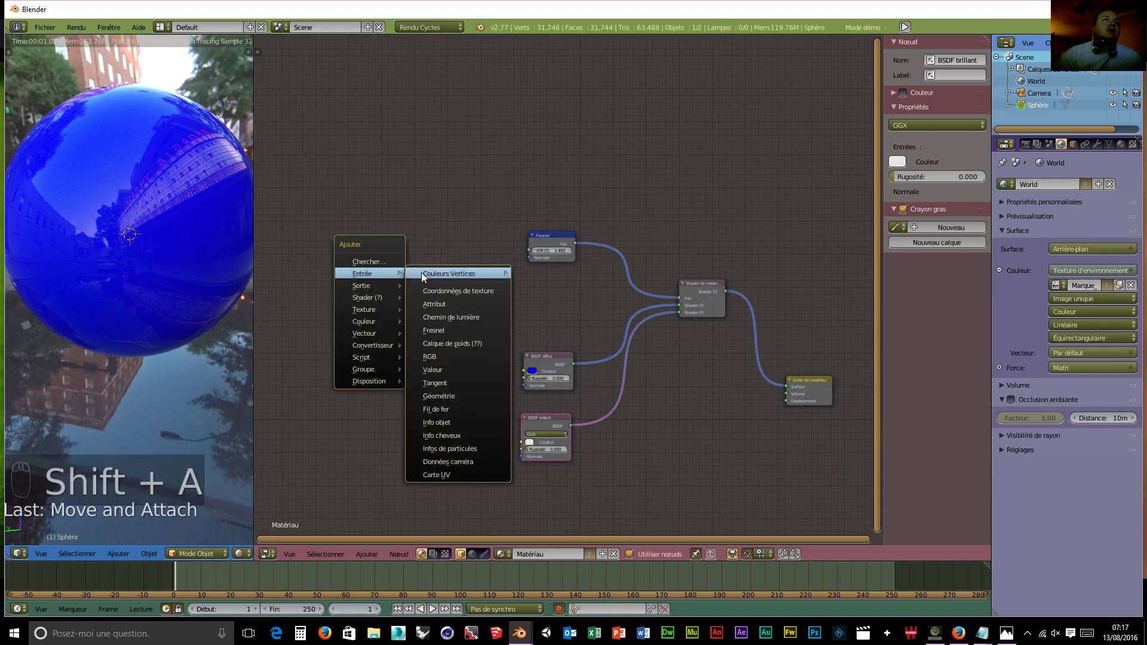
pyautogui.click(447, 395)
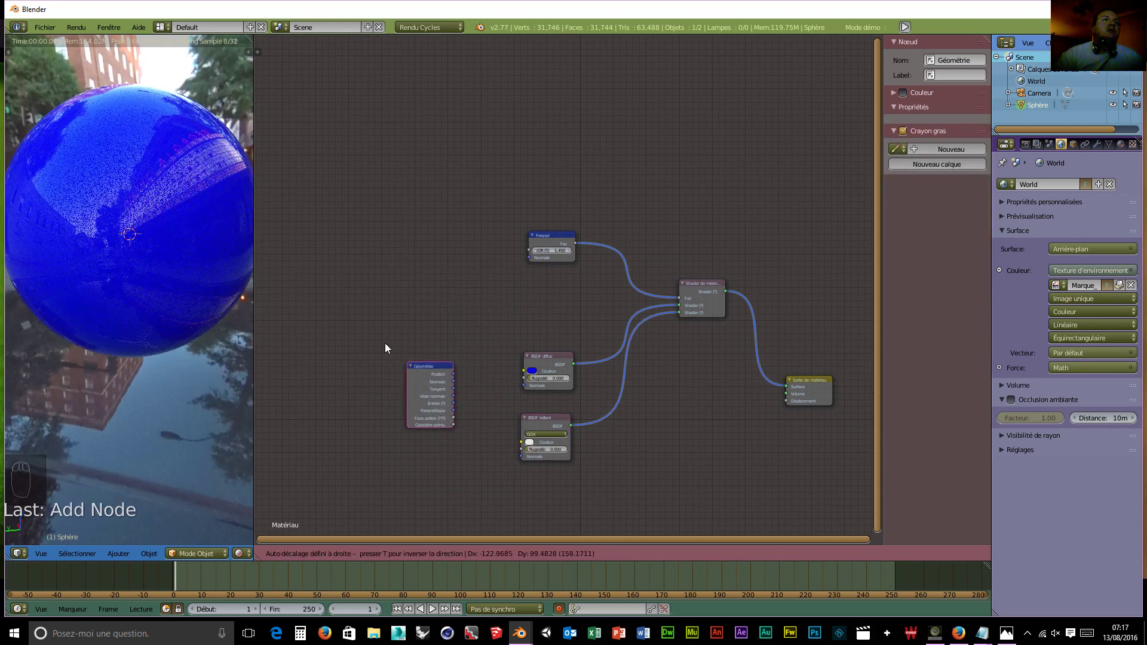
pyautogui.click(309, 198)
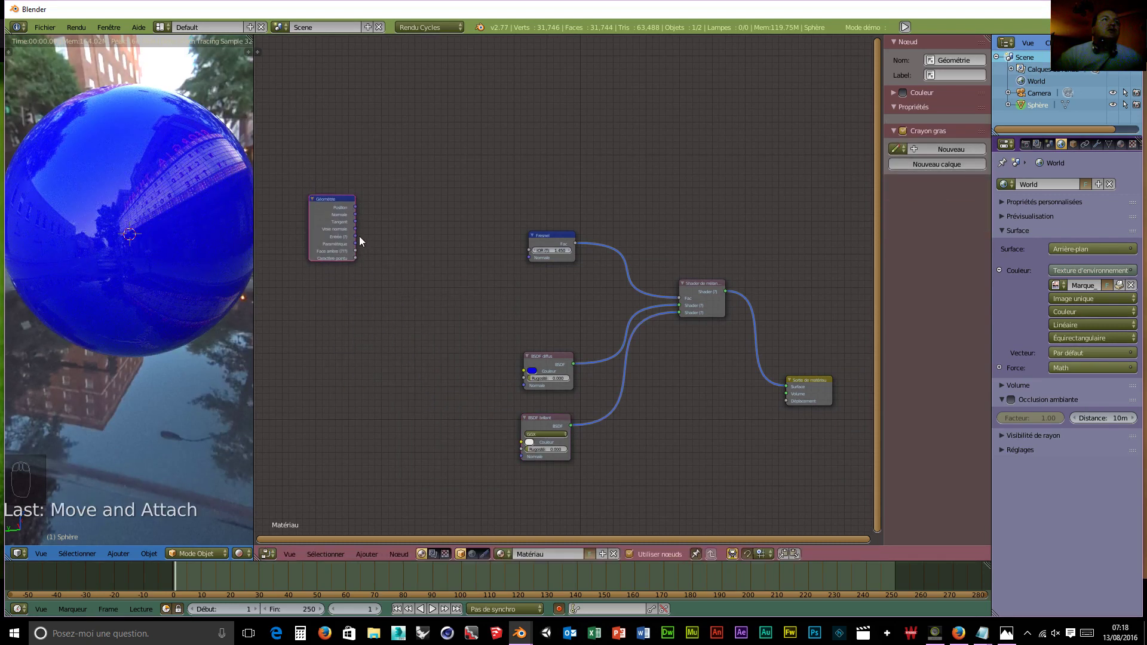
pyautogui.moveTo(354, 237); pyautogui.dragTo(529, 258)
pyautogui.moveTo(331, 197); pyautogui.dragTo(336, 259)
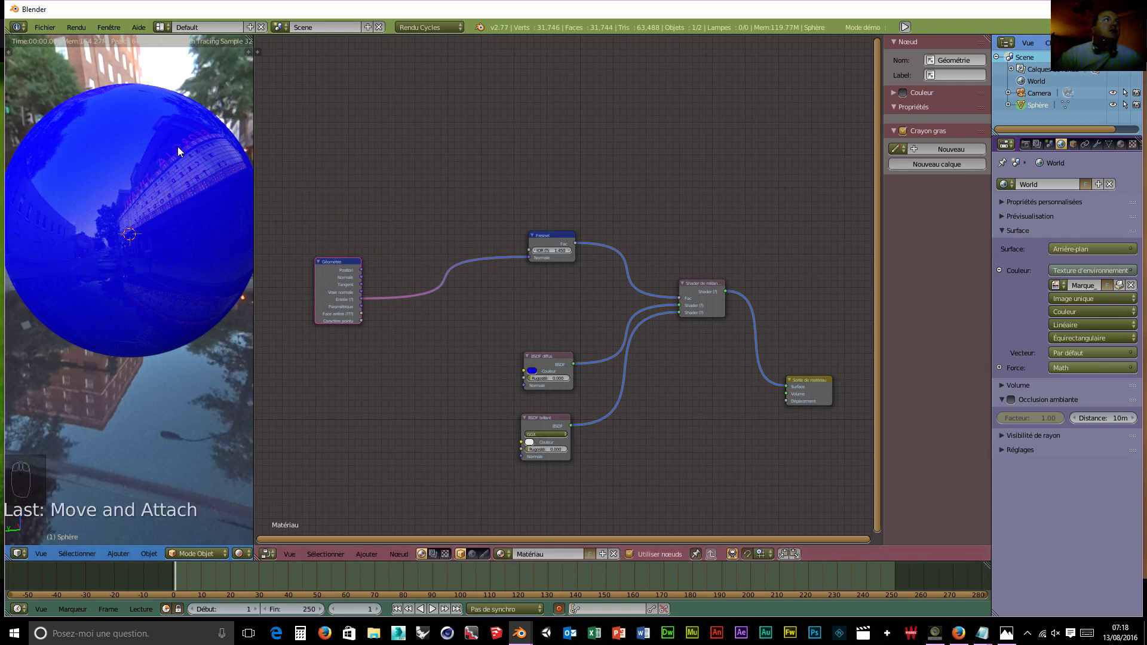
pyautogui.moveTo(528, 257); pyautogui.dragTo(561, 290)
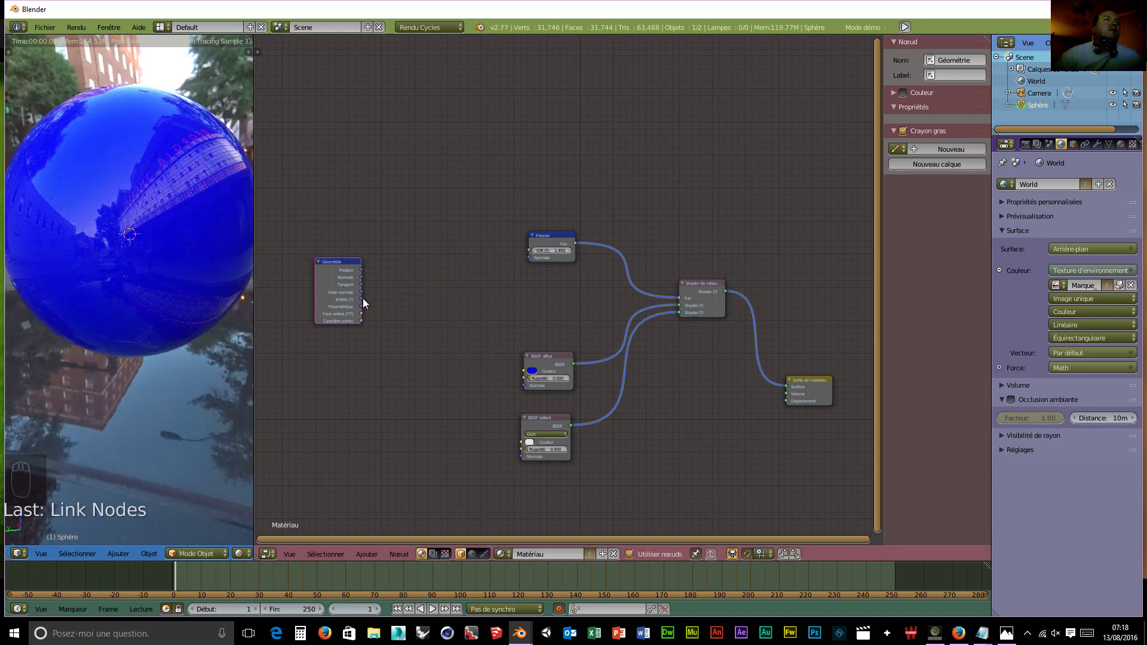
pyautogui.moveTo(362, 299); pyautogui.dragTo(528, 258)
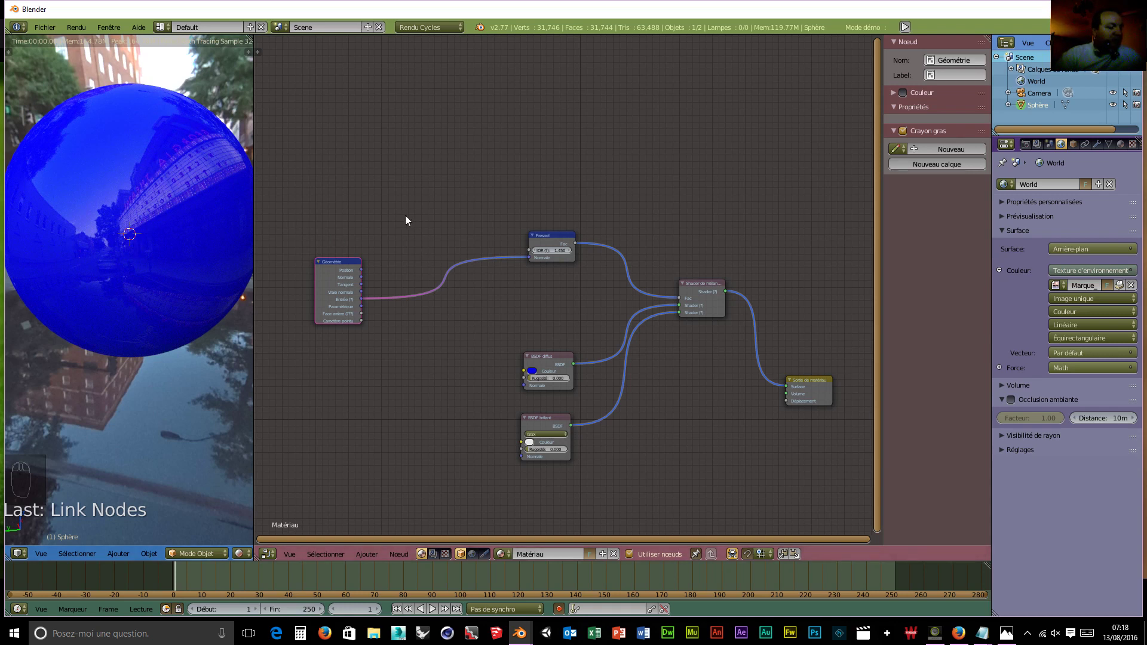
# Insert a MixRGB node on the link between Geometry and Fresnel, and reconnect Geometry's Incoming output to its Color2 input.
pyautogui.hotkey('shift', 'a')
pyautogui.moveTo(395, 266)
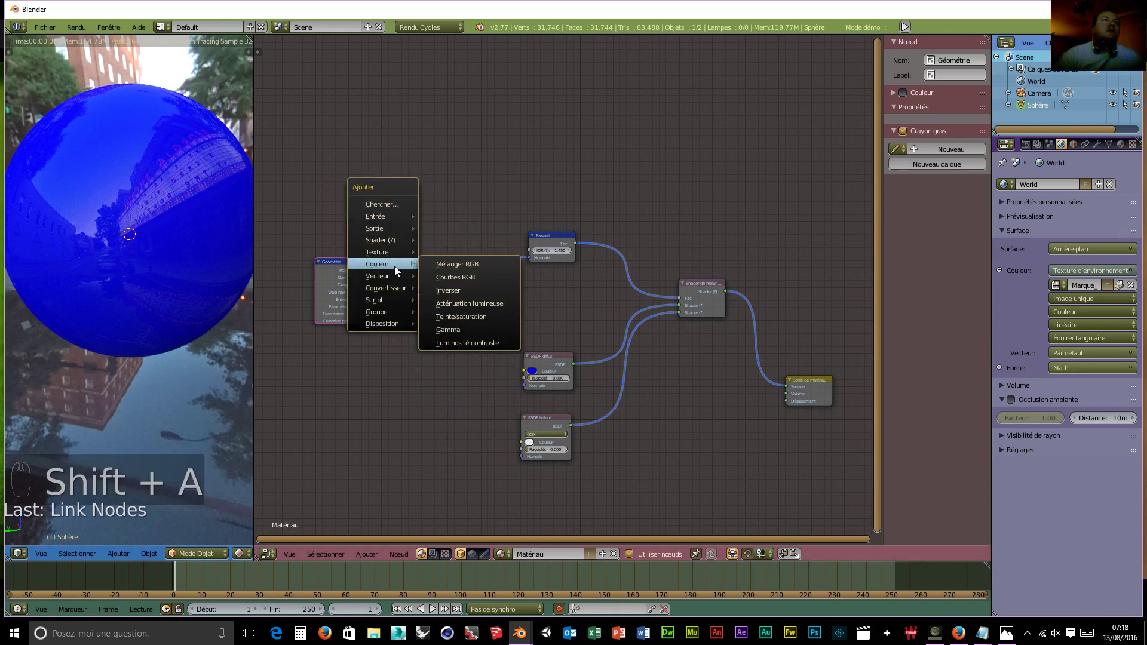
pyautogui.click(449, 264)
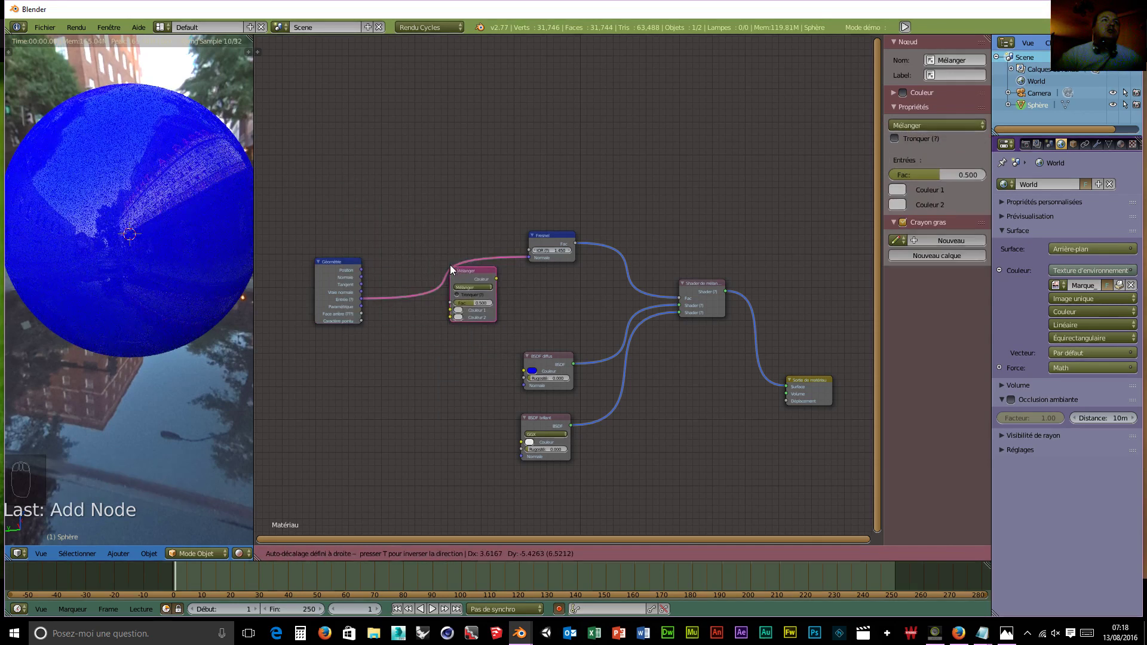
pyautogui.click(442, 235)
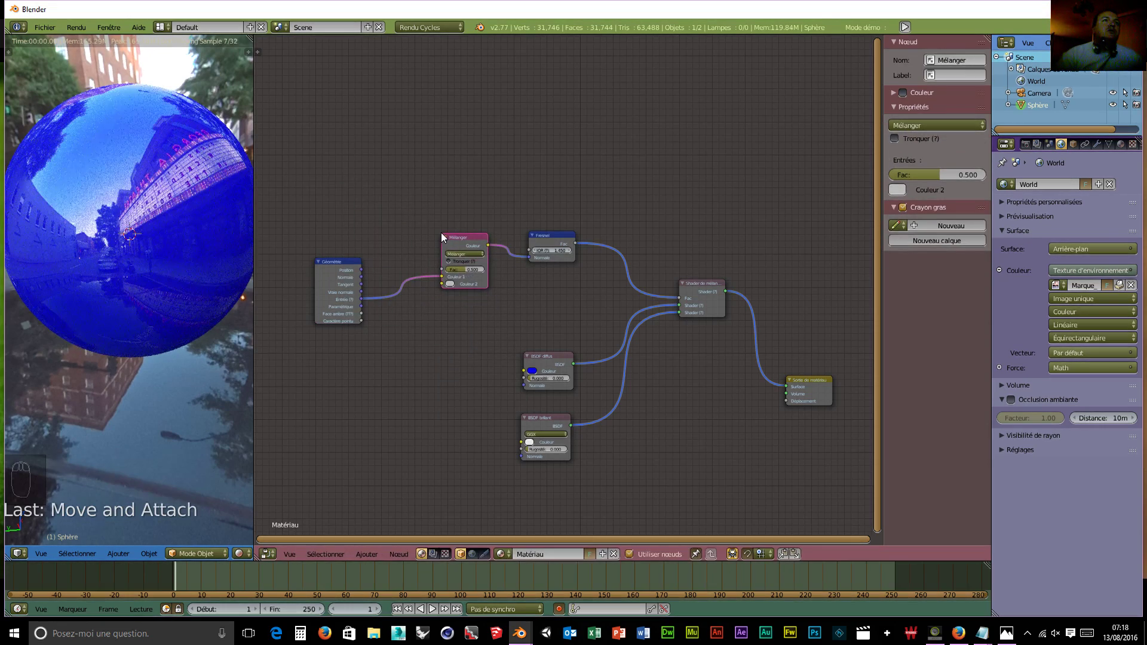
pyautogui.moveTo(441, 276)
pyautogui.mouseDown()
pyautogui.moveTo(429, 283)
pyautogui.moveTo(441, 284)
pyautogui.mouseUp()
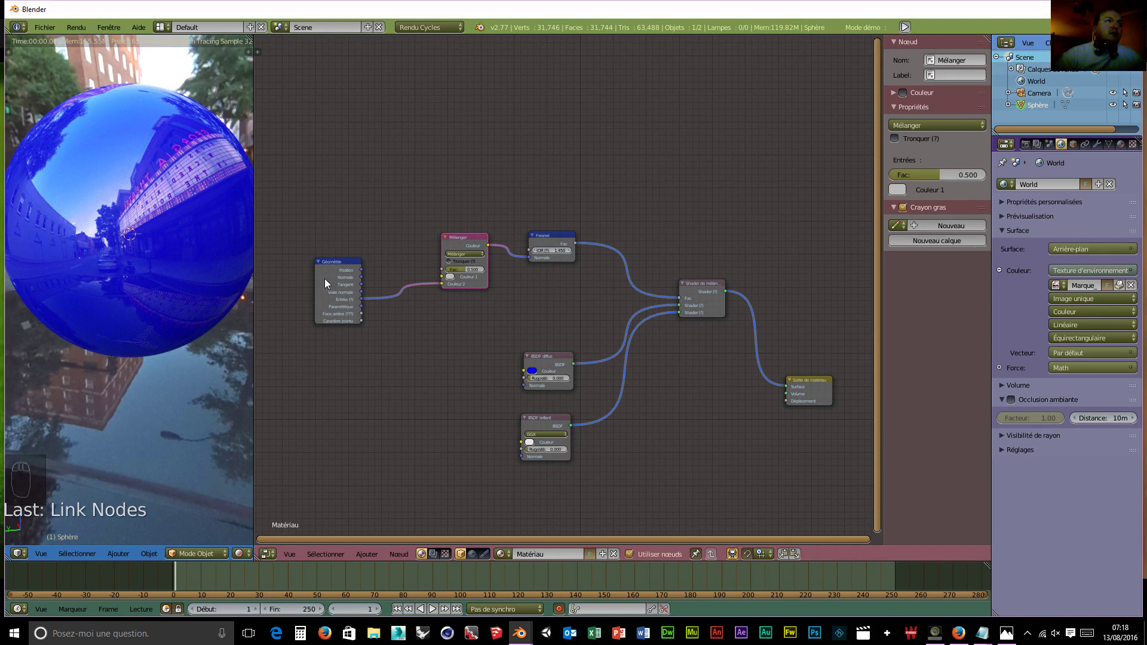
# Hide the unused sockets of the Geometry node and move it lower, below the MixRGB node's level.
pyautogui.scroll(2, 350, 303)
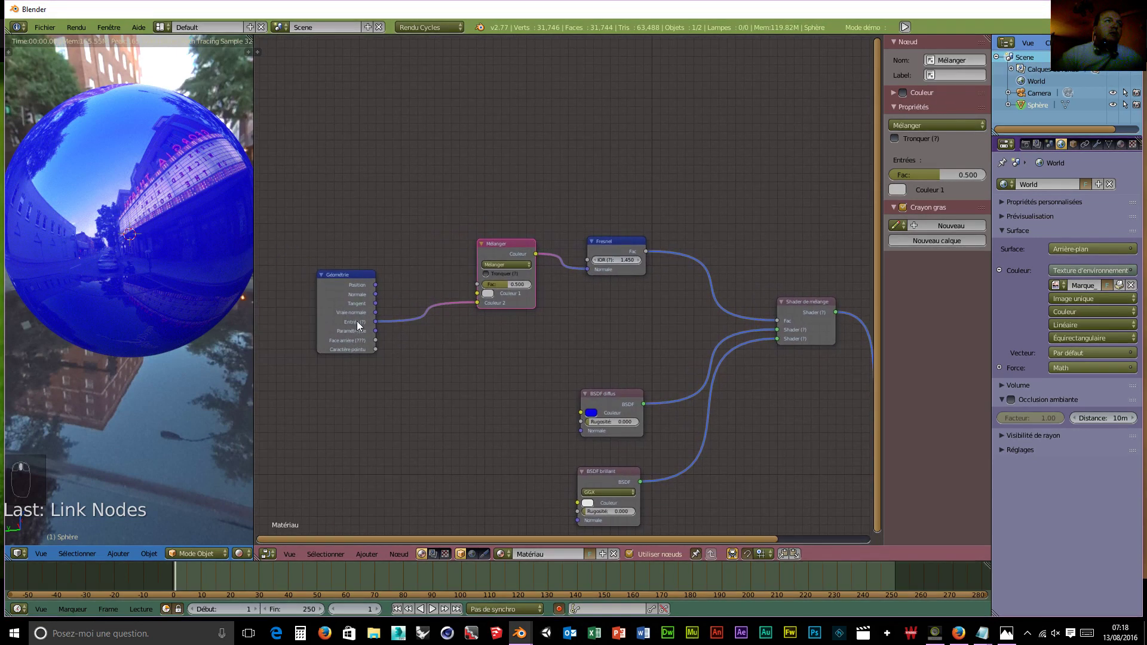
pyautogui.rightClick(332, 283)
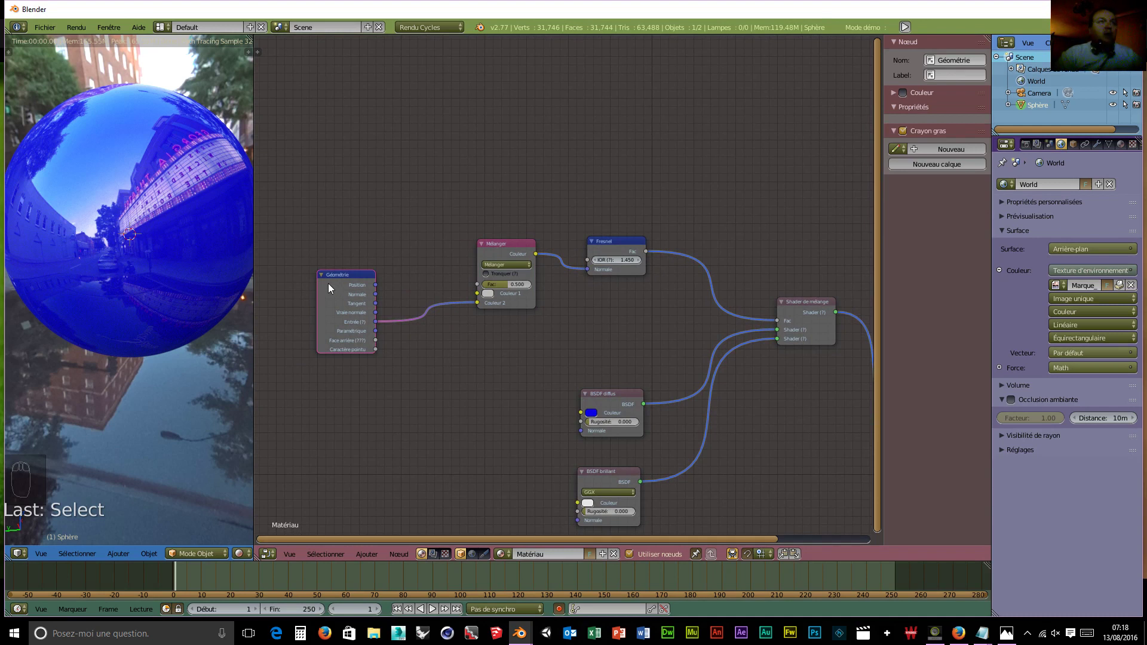
pyautogui.hotkey('ctrl', 'h')
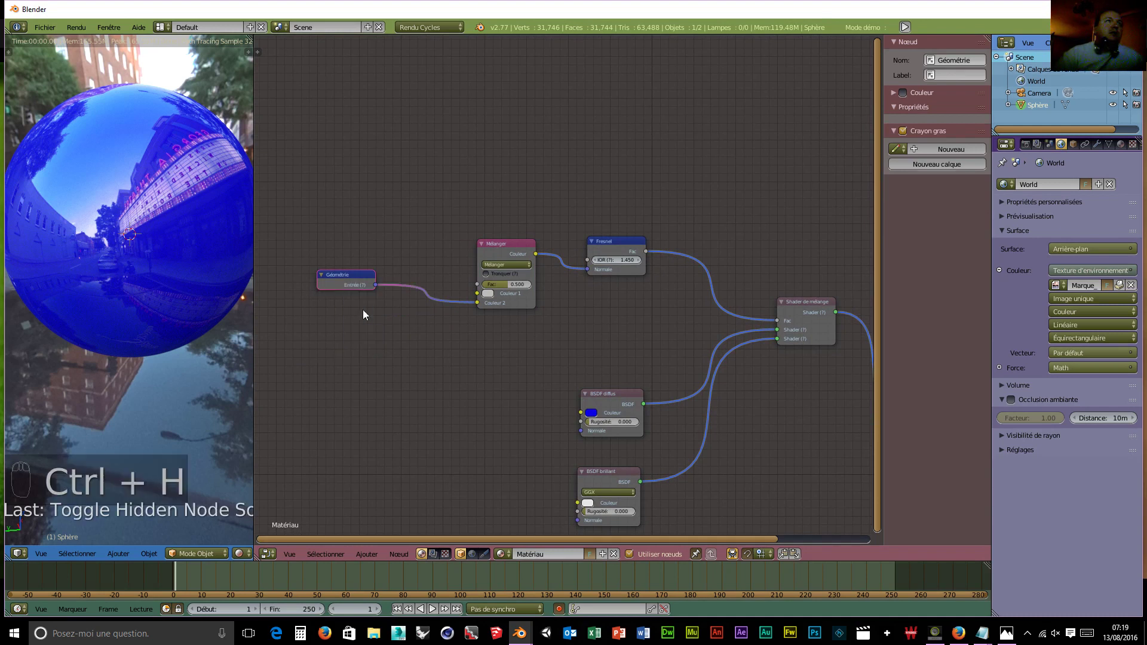
pyautogui.moveTo(346, 274); pyautogui.dragTo(342, 327)
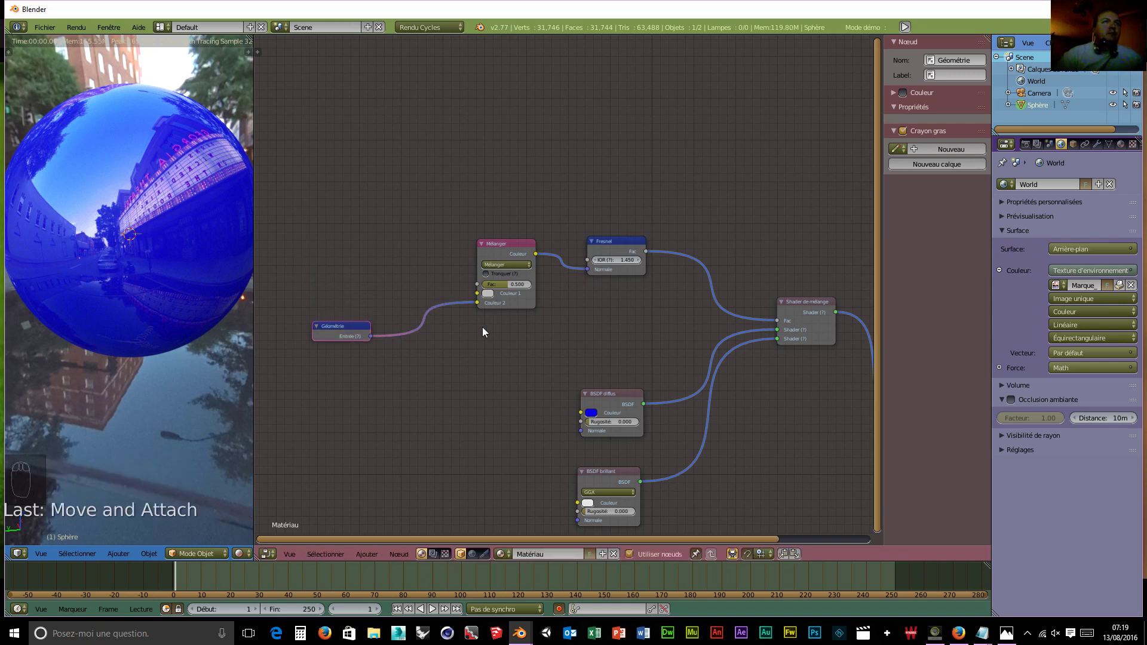
# Add a Bump vector node above Geometry and connect its Normal output to the MixRGB node's Color1 input.
pyautogui.moveTo(482, 330); pyautogui.dragTo(454, 344, button='middle')
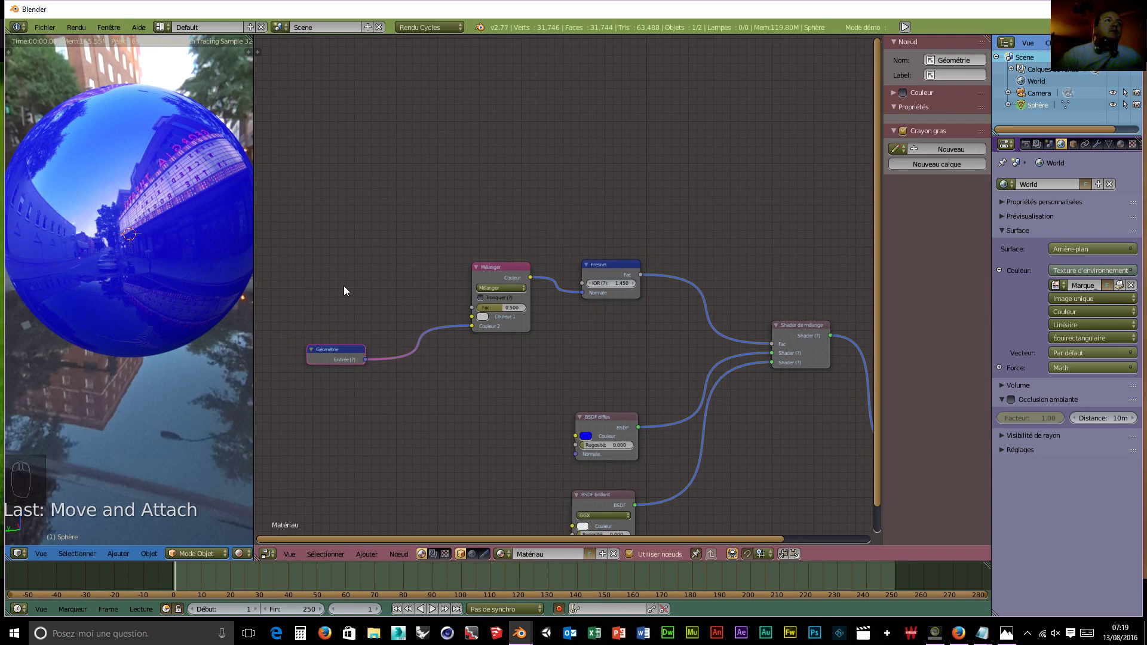
pyautogui.hotkey('shift', 'a')
pyautogui.moveTo(341, 299)
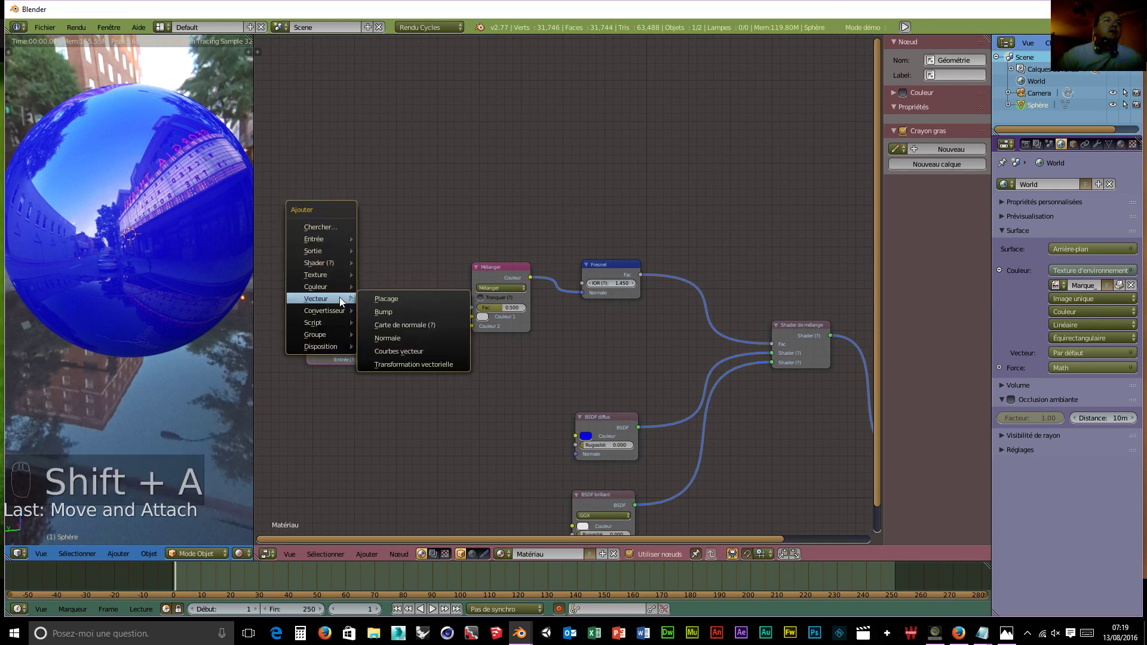
pyautogui.click(390, 311)
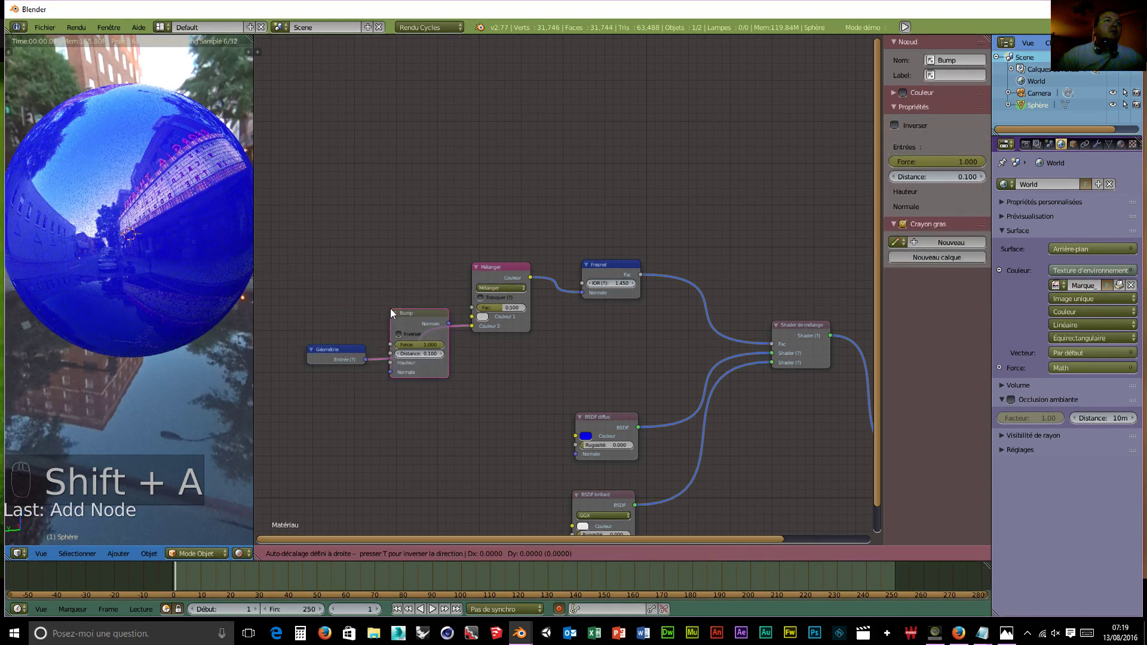
pyautogui.click(305, 256)
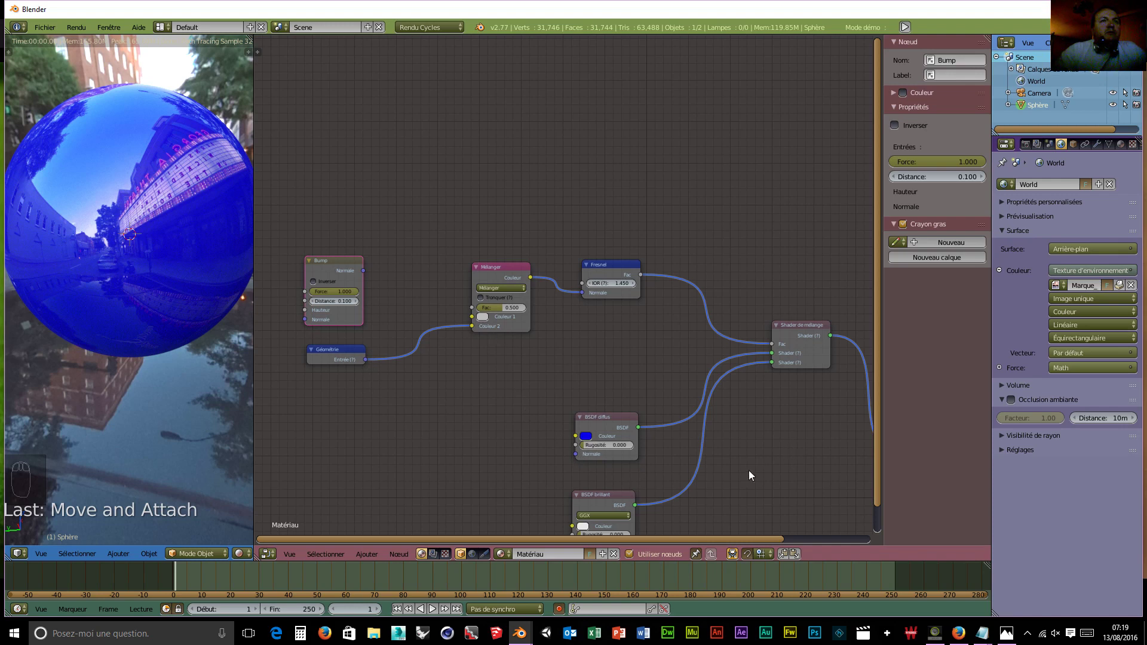
pyautogui.moveTo(337, 260)
pyautogui.mouseDown()
pyautogui.moveTo(365, 267)
pyautogui.moveTo(350, 263)
pyautogui.mouseUp()
pyautogui.moveTo(807, 405); pyautogui.dragTo(711, 412, button='middle')
pyautogui.moveTo(336, 227); pyautogui.dragTo(450, 289)
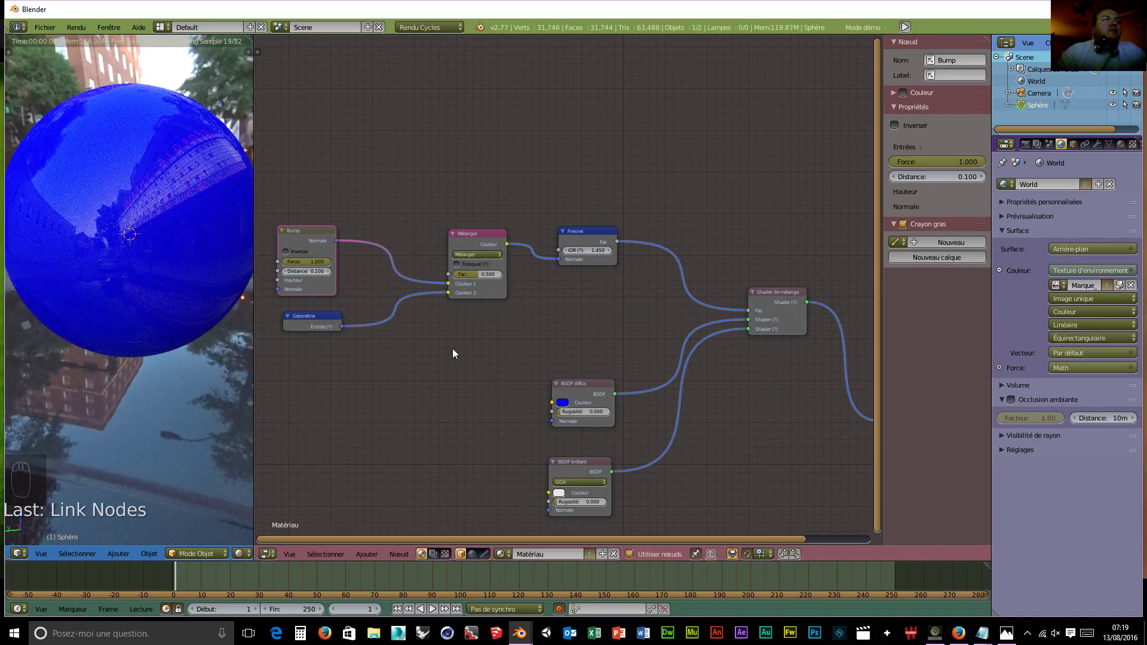
# Compare the sphere with the MixRGB factor at 0.000 and 1.000, and return the factor to 0.000.
pyautogui.moveTo(422, 374); pyautogui.dragTo(465, 336, button='middle')
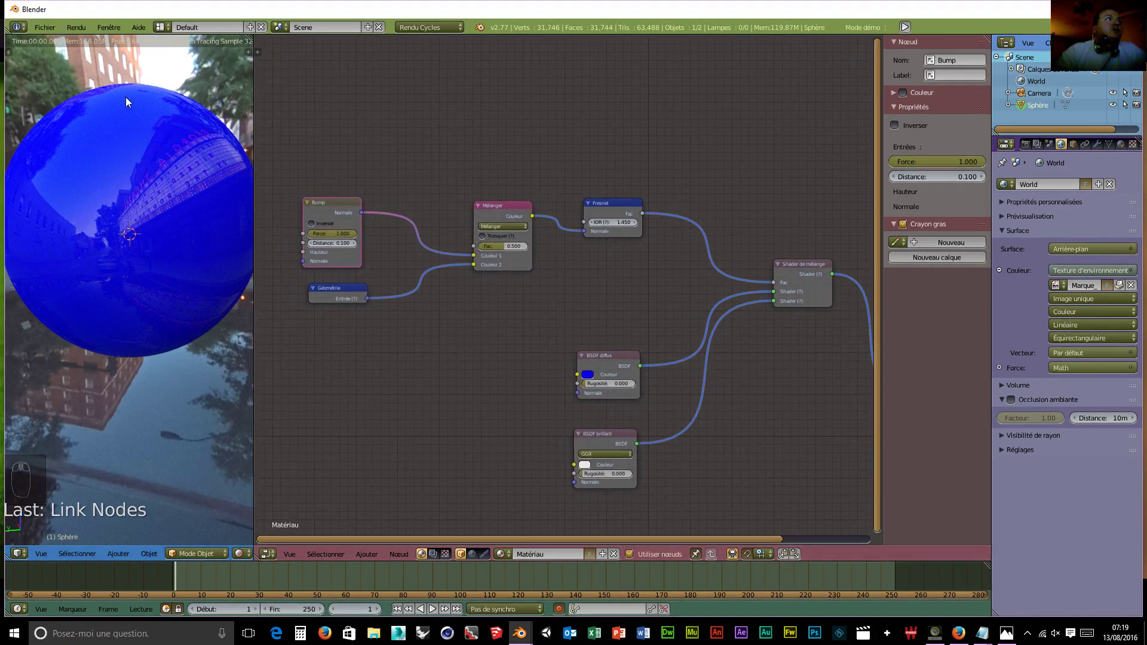
pyautogui.moveTo(502, 247); pyautogui.dragTo(476, 247)
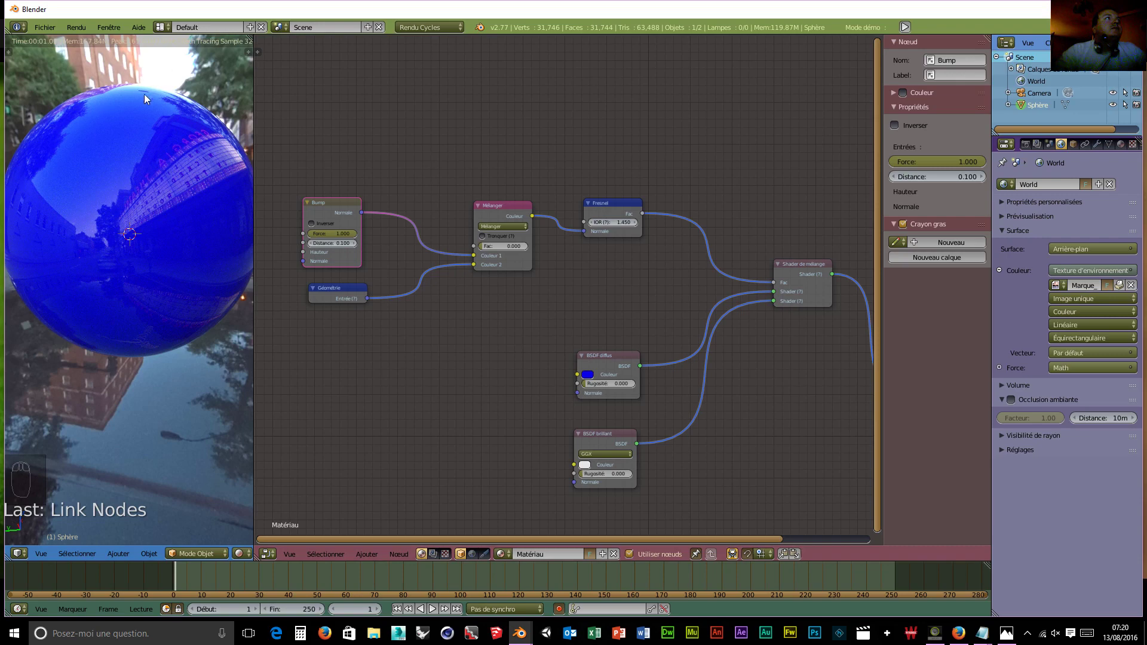
pyautogui.moveTo(485, 247); pyautogui.dragTo(526, 247)
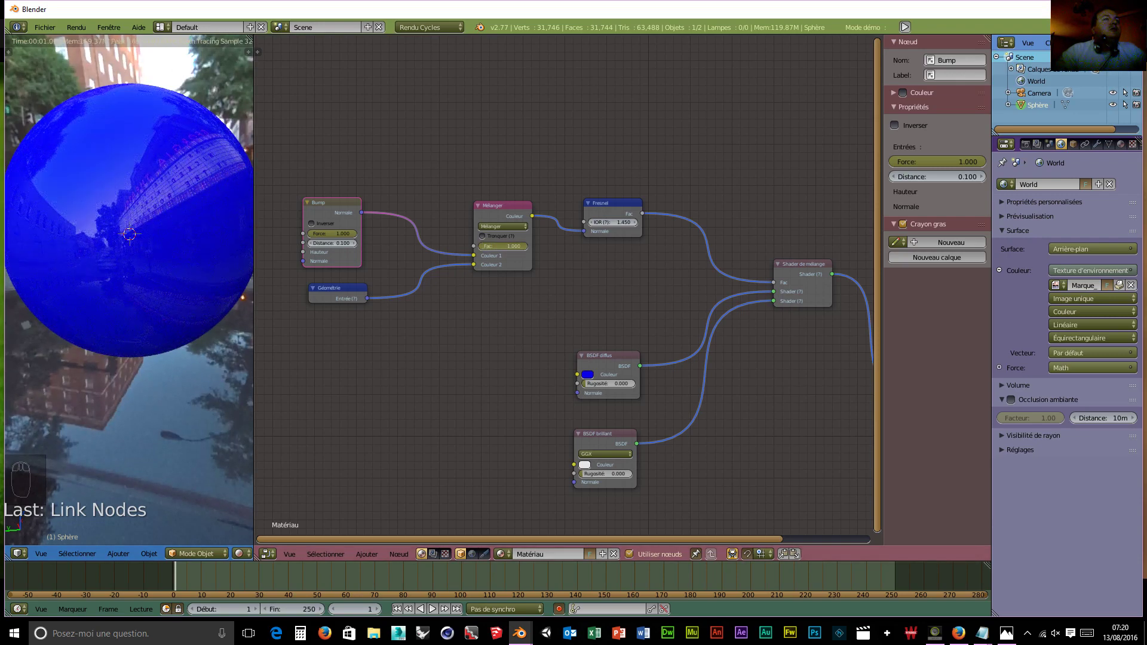
pyautogui.hotkey('ctrl', 'z')
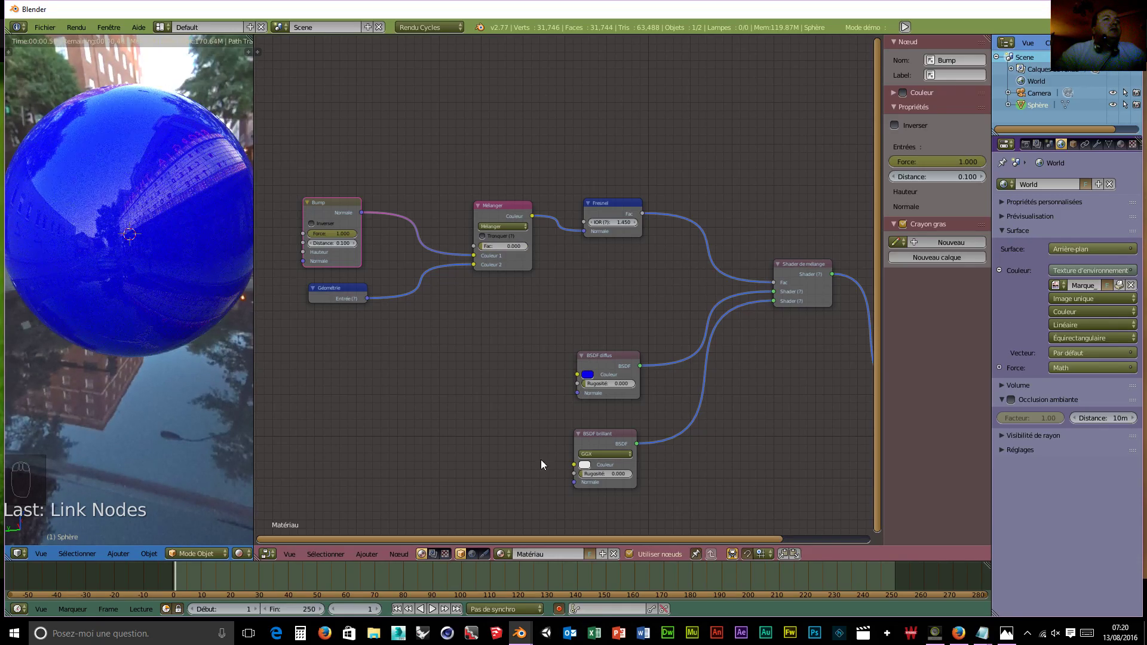
# Try the Glossy BSDF roughness and MixRGB factor both at 1.000, and reset both to 0.000.
pyautogui.moveTo(592, 474); pyautogui.dragTo(651, 474)
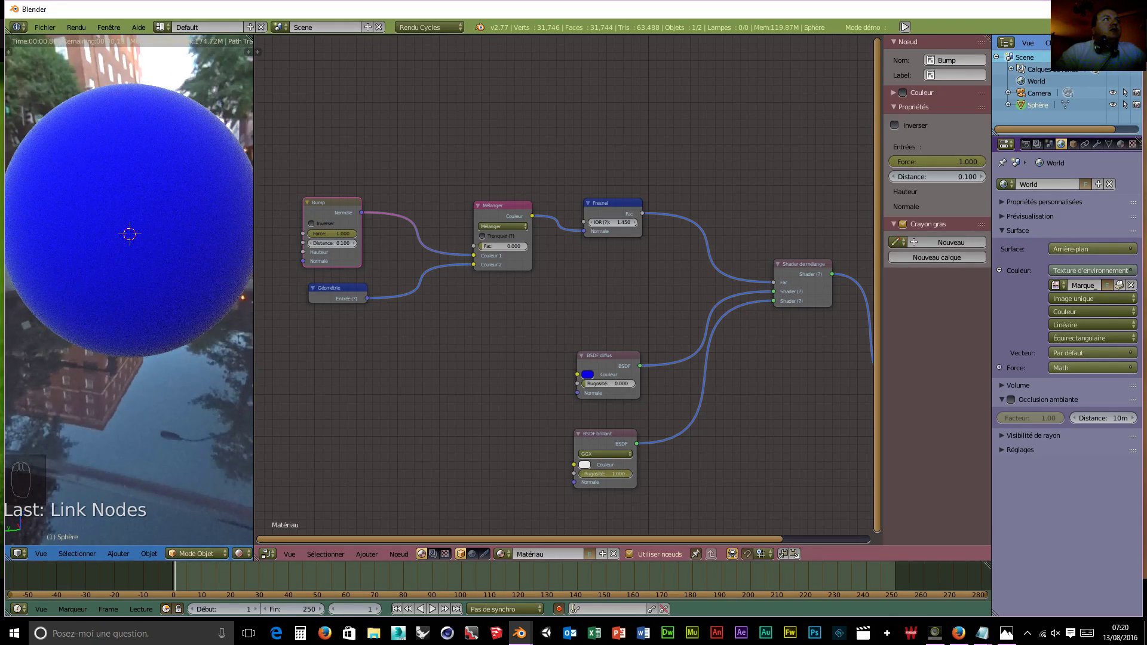
pyautogui.moveTo(487, 251); pyautogui.dragTo(526, 251)
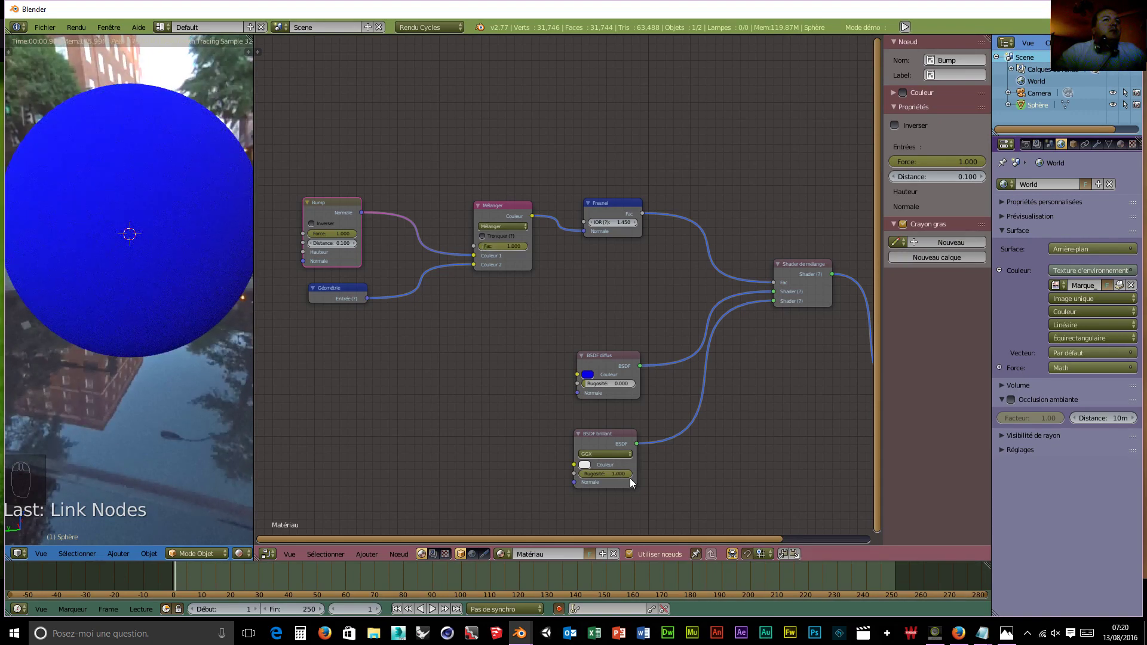
pyautogui.moveTo(632, 472); pyautogui.dragTo(584, 475)
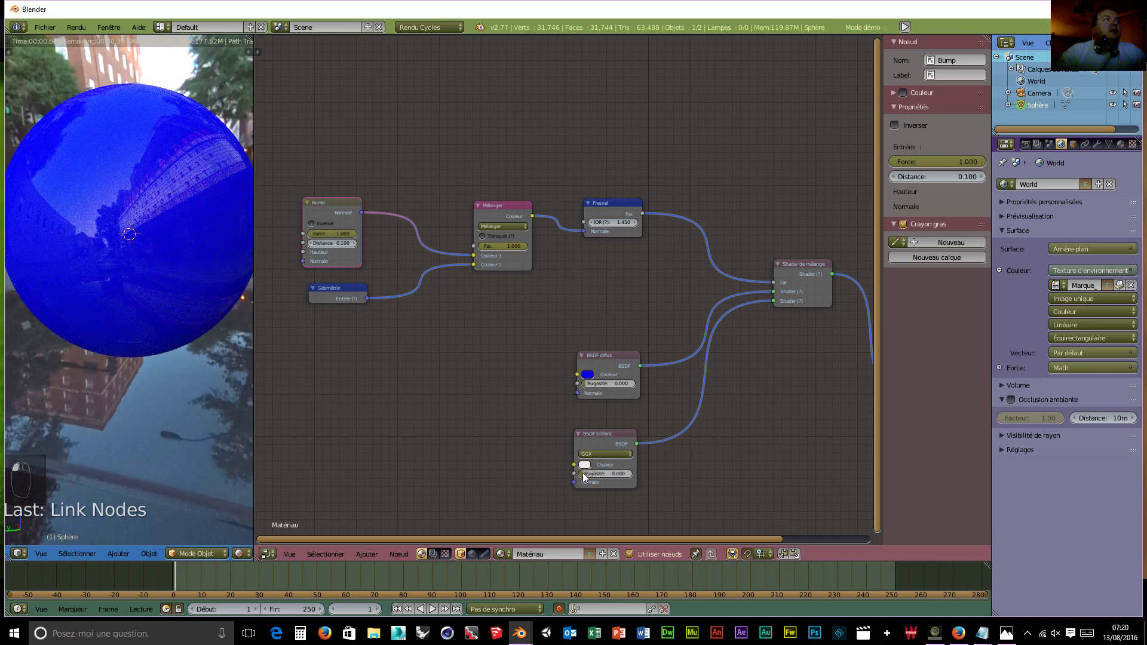
pyautogui.moveTo(525, 245); pyautogui.dragTo(482, 246)
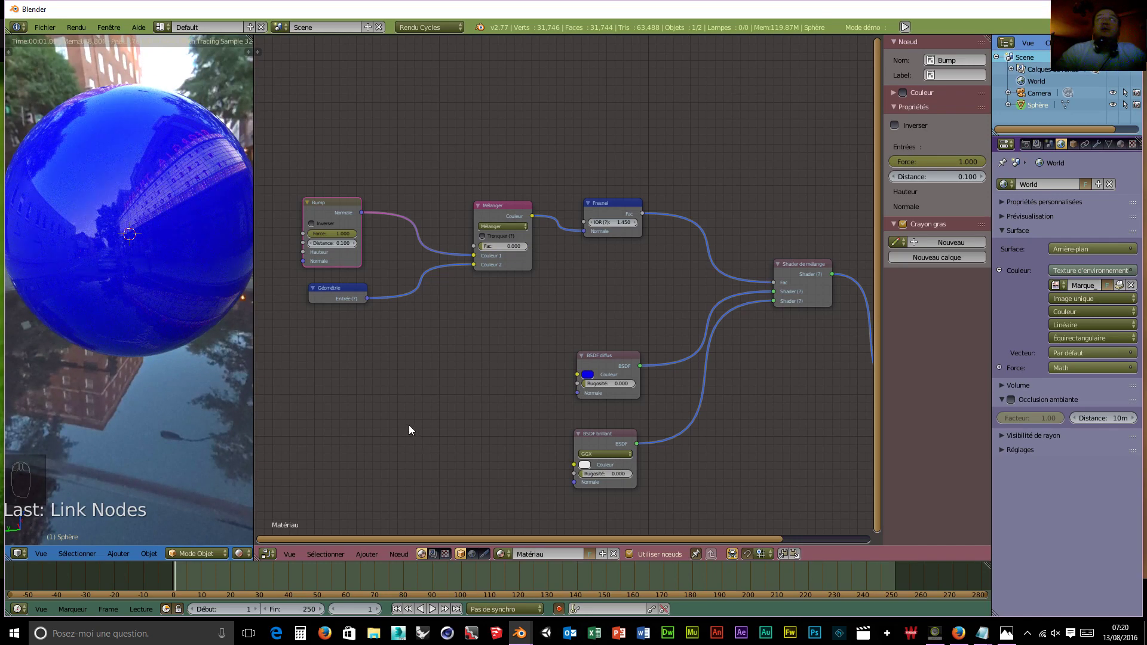
# Add a Value input node below the Geometry node, to the left of the BSDF shaders.
pyautogui.scroll(-1, 407, 426)
pyautogui.scroll(-1, 407, 423)
pyautogui.moveTo(406, 425); pyautogui.dragTo(438, 418, button='middle')
pyautogui.moveTo(387, 359); pyautogui.dragTo(399, 364, button='middle')
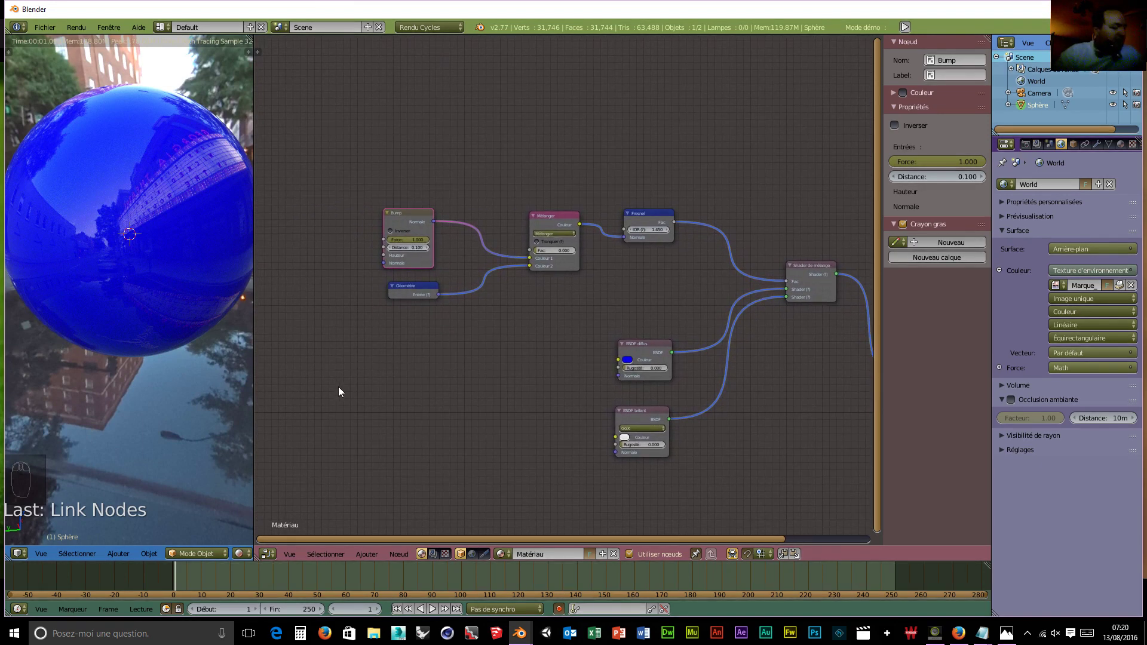
pyautogui.hotkey('shift', 'a')
pyautogui.moveTo(339, 387)
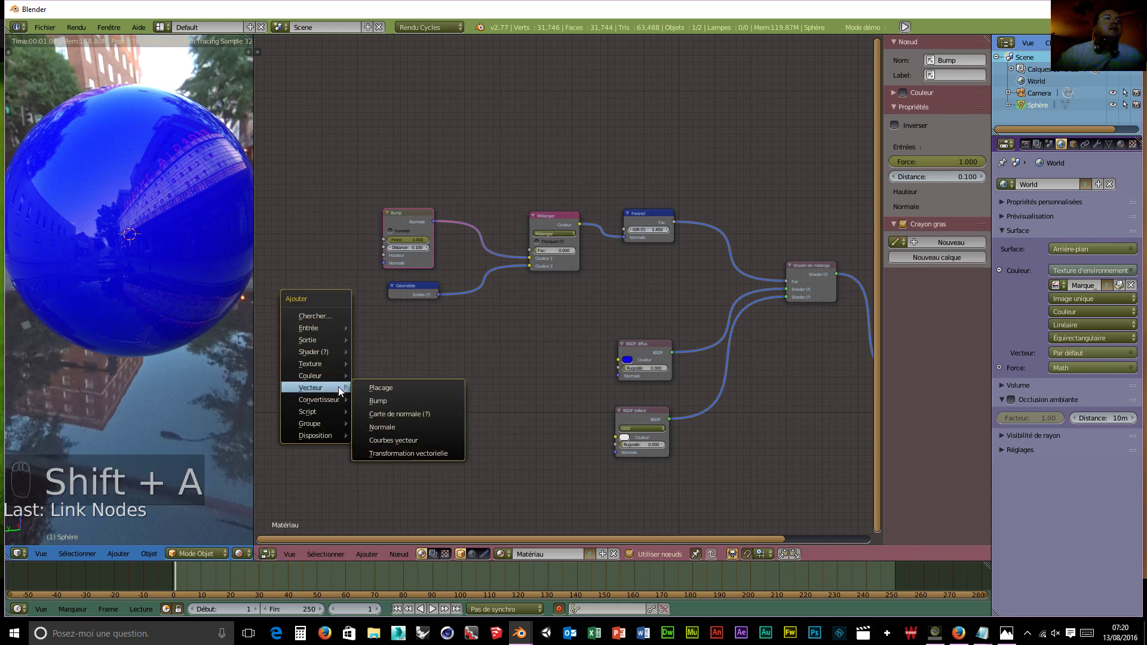
pyautogui.moveTo(321, 330)
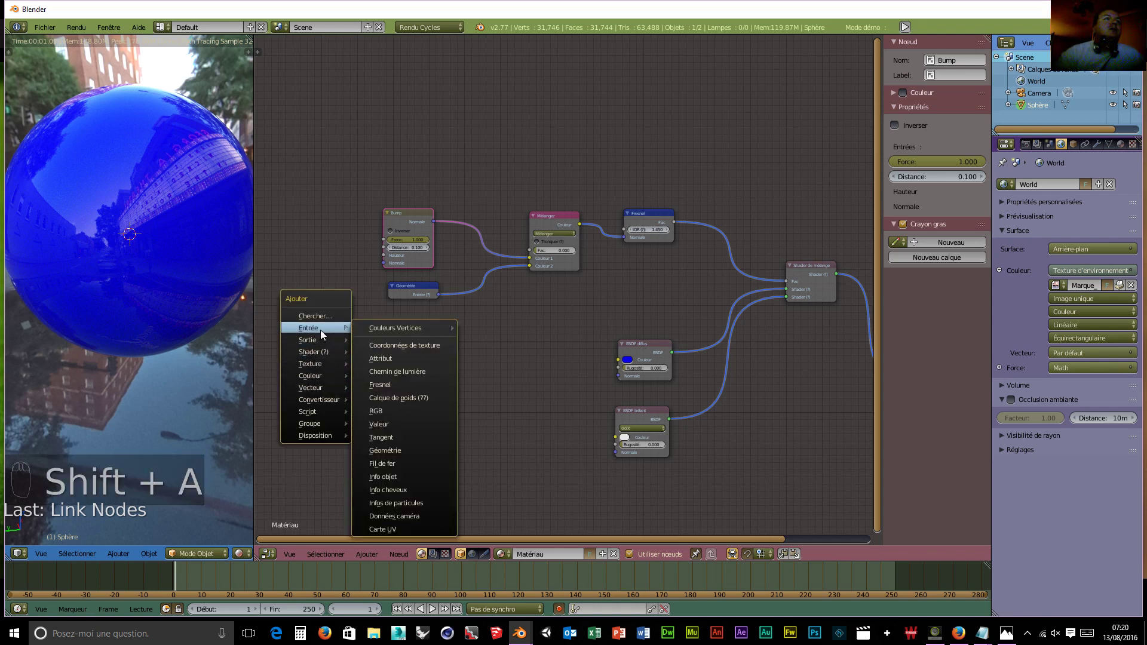
pyautogui.click(397, 424)
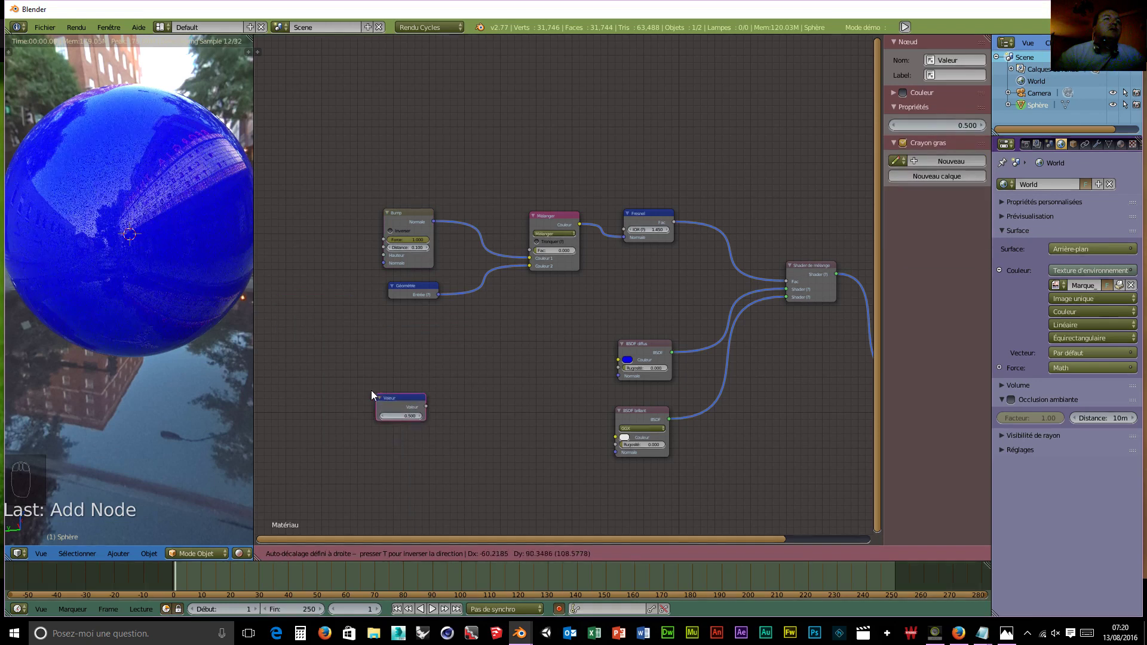
pyautogui.click(347, 379)
# Connect the Value node's output to both the MixRGB node's Fac input and the Glossy BSDF's Roughness input.
pyautogui.moveTo(395, 390); pyautogui.dragTo(529, 250)
pyautogui.click(394, 389)
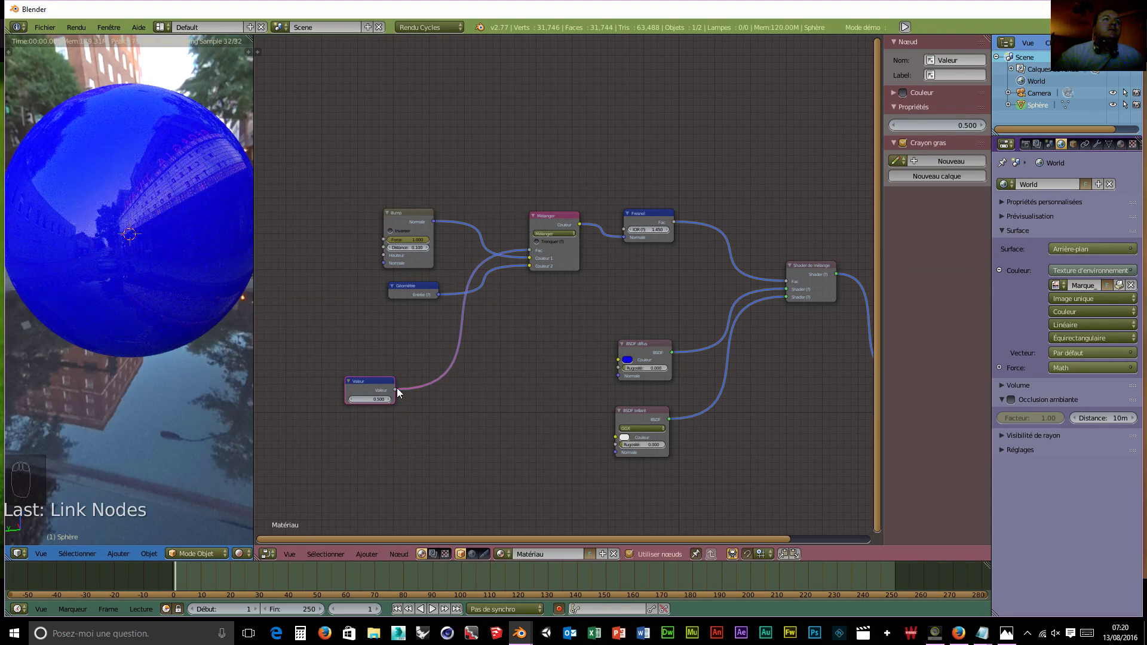
pyautogui.moveTo(443, 388); pyautogui.dragTo(616, 445)
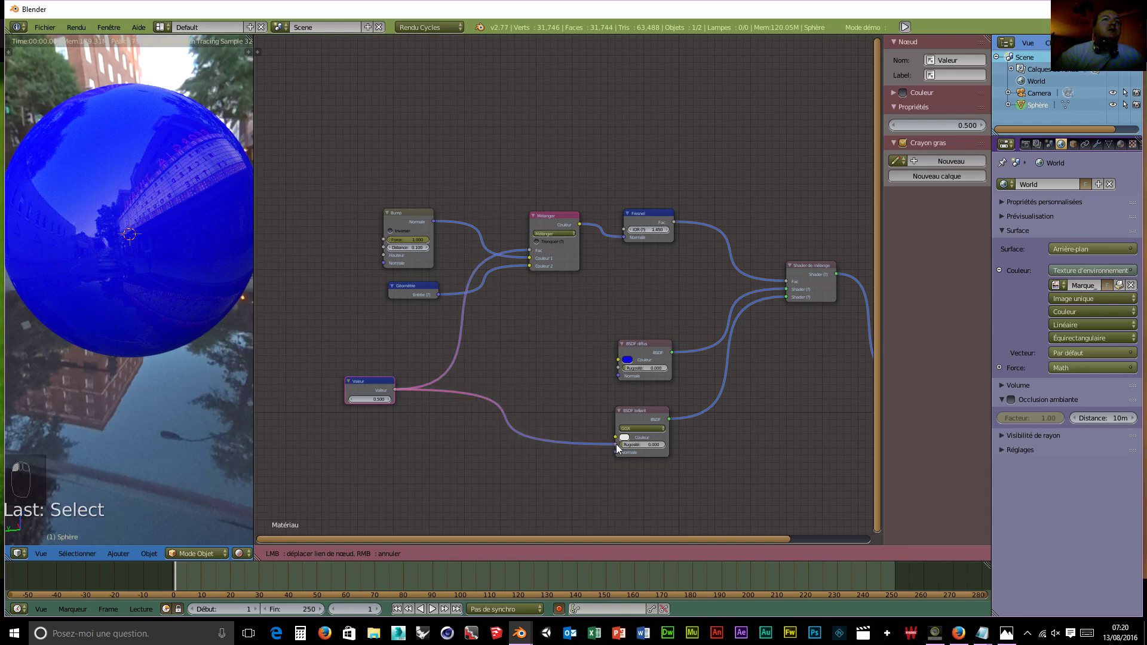
# Lower the Value node to 0.000 and examine the sphere's reflections.
pyautogui.click(350, 400)
pyautogui.click(351, 400)
pyautogui.click(350, 400)
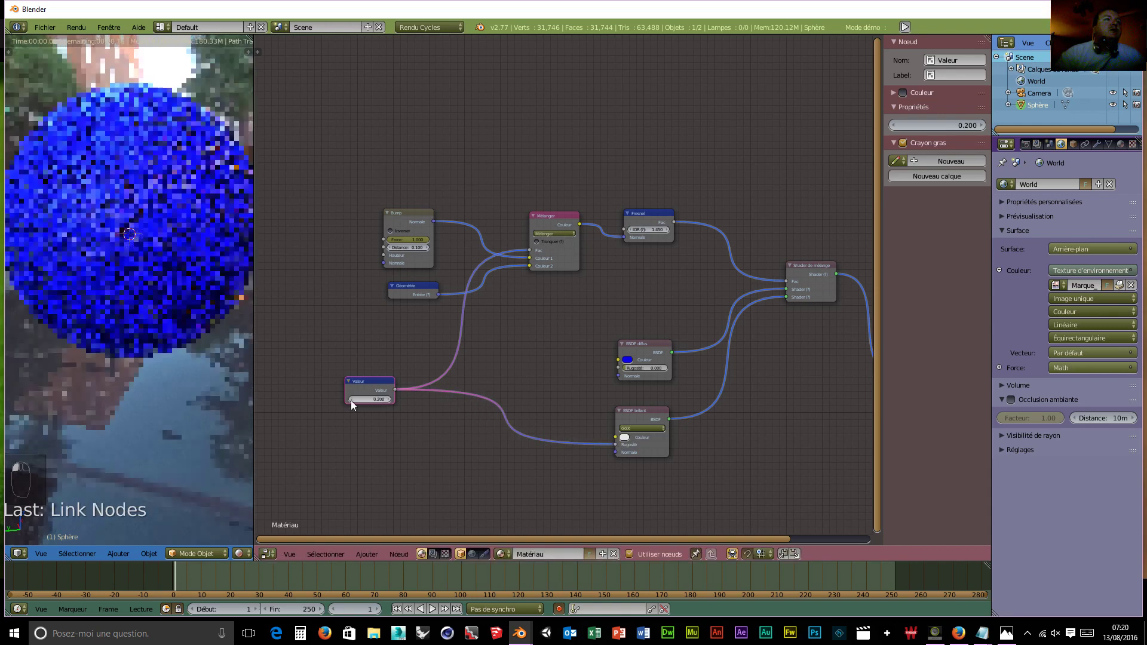
pyautogui.click(350, 400)
pyautogui.click(350, 400)
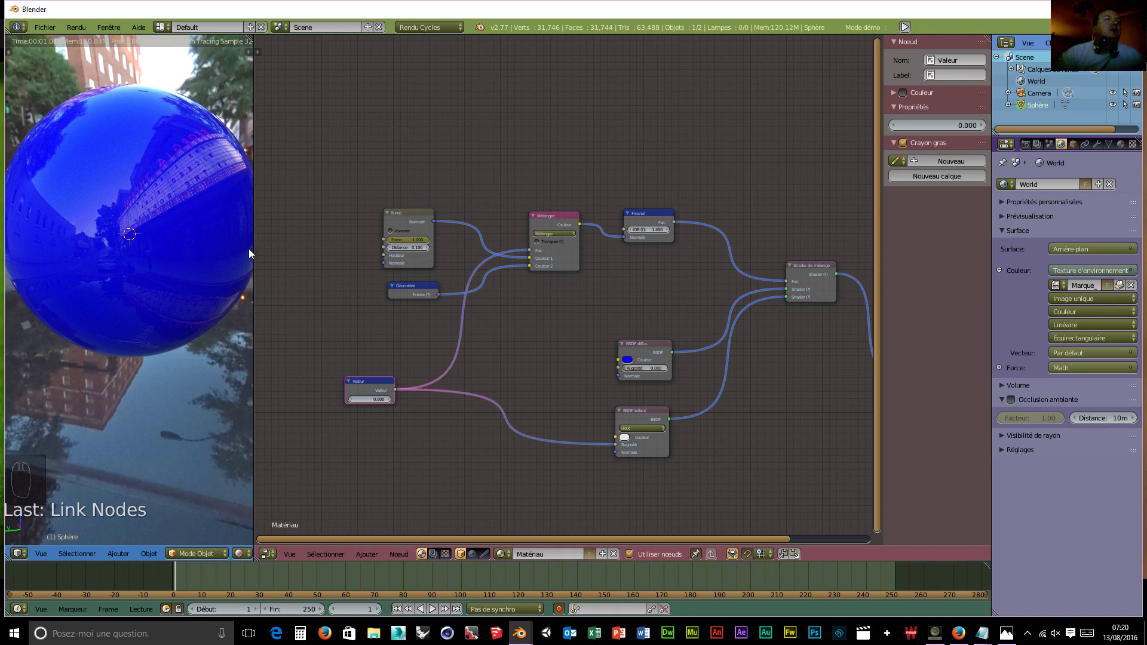
# Raise the Value node to 0.700 to examine the rough look of the sphere.
pyautogui.click(388, 399)
pyautogui.click(389, 399)
pyautogui.click(388, 399)
pyautogui.click(389, 399)
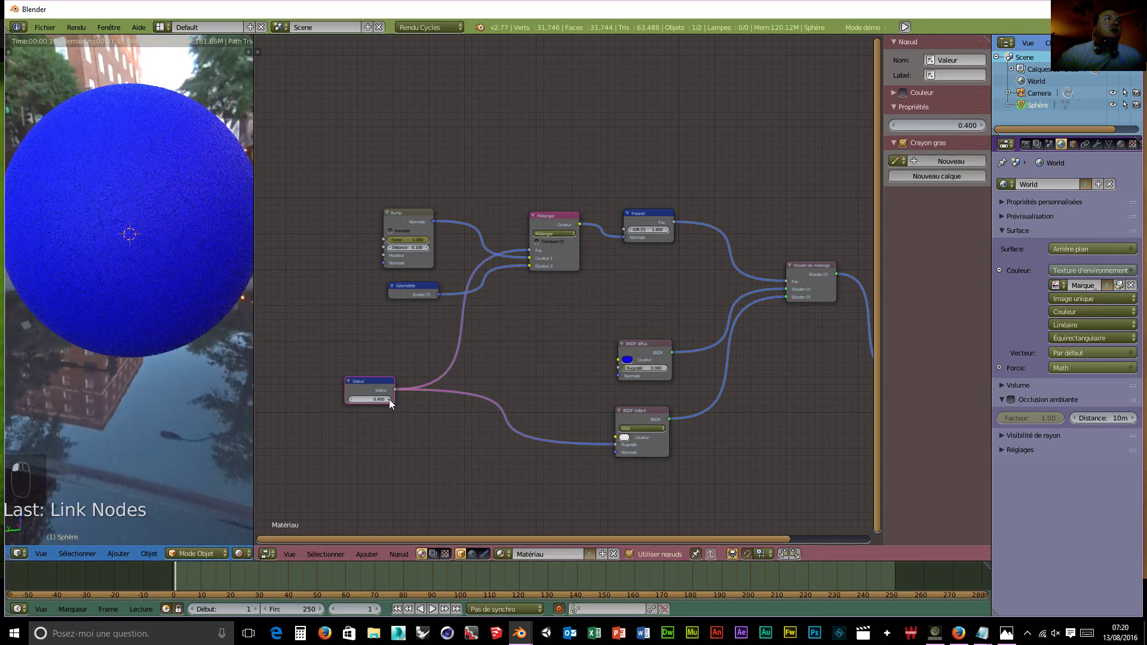
pyautogui.click(389, 399)
pyautogui.click(389, 399)
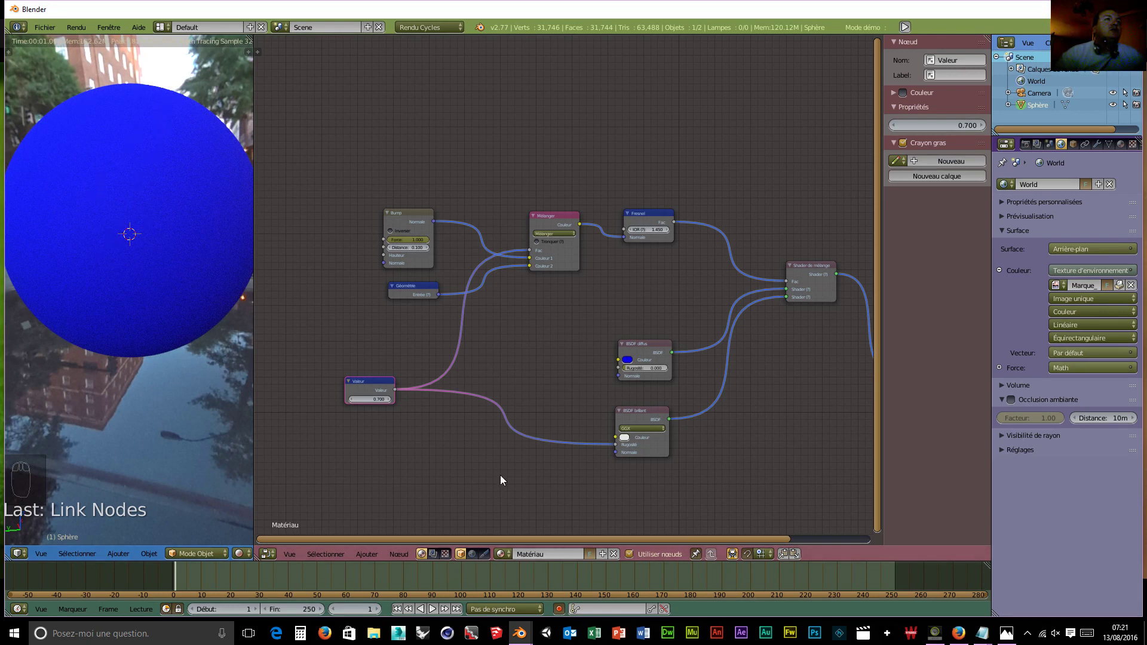
# Move Value down and left, Fresnel lower and MixRGB slightly higher, and reduce the Value node to -0.300.
pyautogui.moveTo(368, 382); pyautogui.dragTo(347, 411)
pyautogui.moveTo(643, 214); pyautogui.dragTo(651, 249)
pyautogui.moveTo(557, 212); pyautogui.dragTo(556, 206)
pyautogui.moveTo(330, 430)
pyautogui.mouseDown()
pyautogui.moveTo(301, 430)
pyautogui.moveTo(317, 430)
pyautogui.mouseUp()
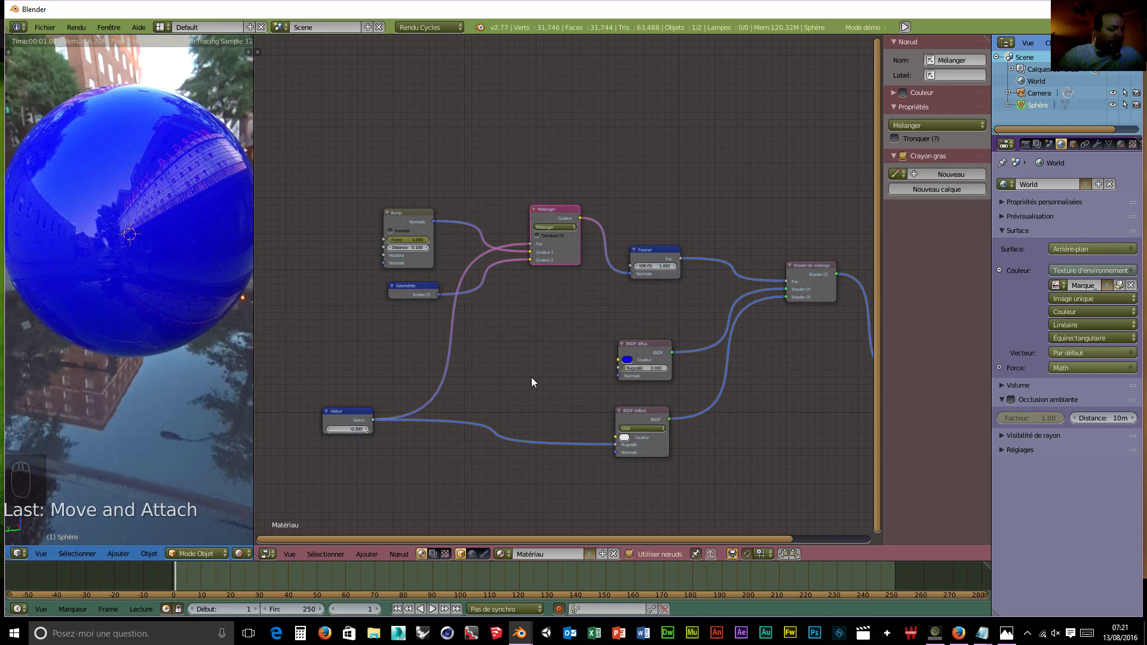
# Combine the Bump, Geometry, MixRGB and Fresnel nodes into a node group and return to the main node tree.
pyautogui.press('a')
pyautogui.press('a')
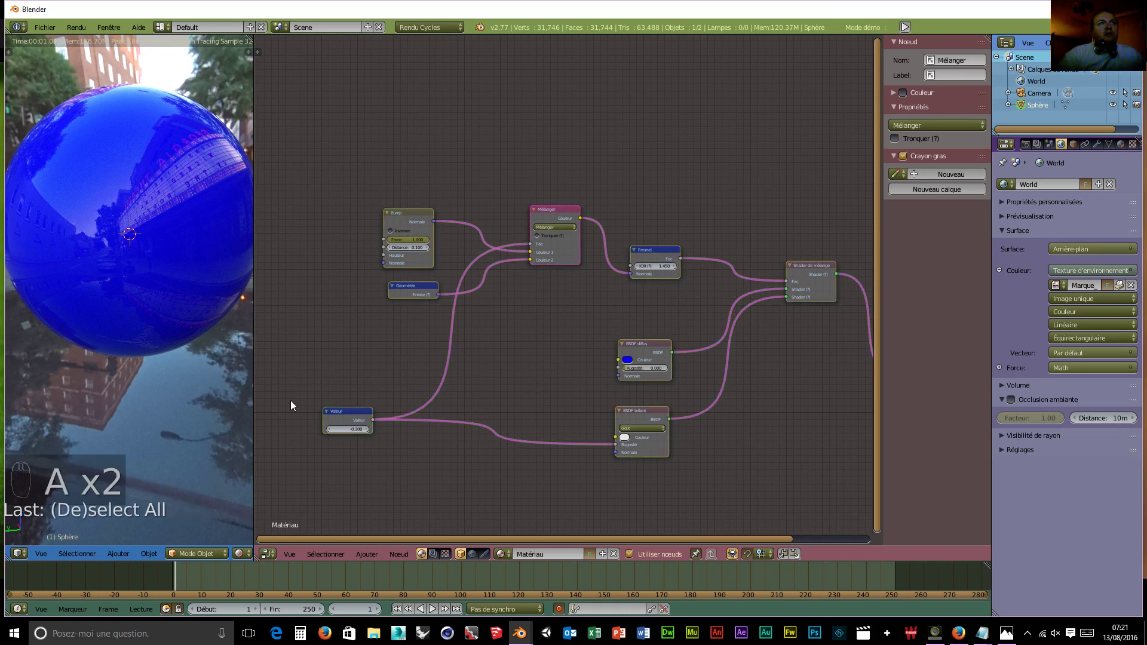
pyautogui.press('a')
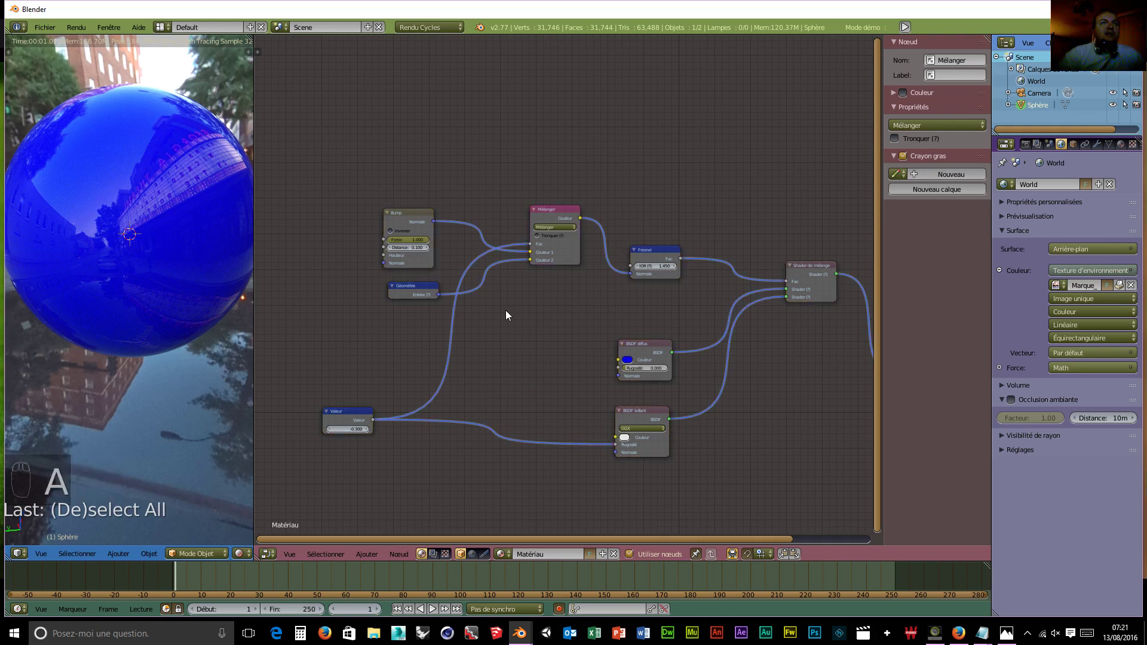
pyautogui.press('b')
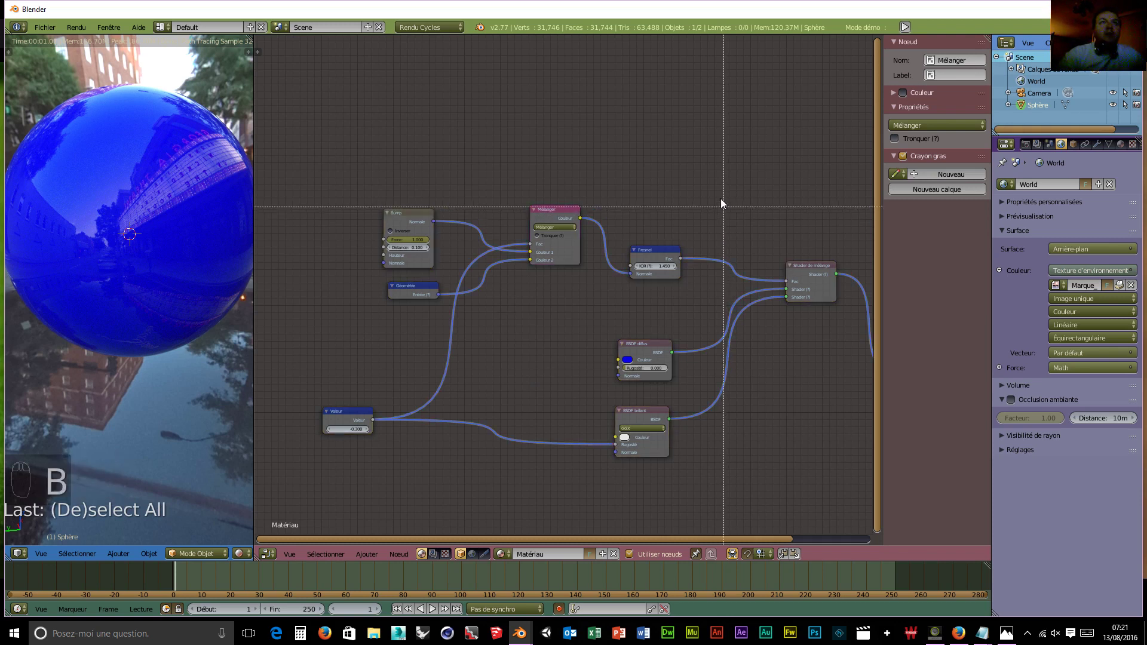
pyautogui.moveTo(706, 131); pyautogui.dragTo(343, 311)
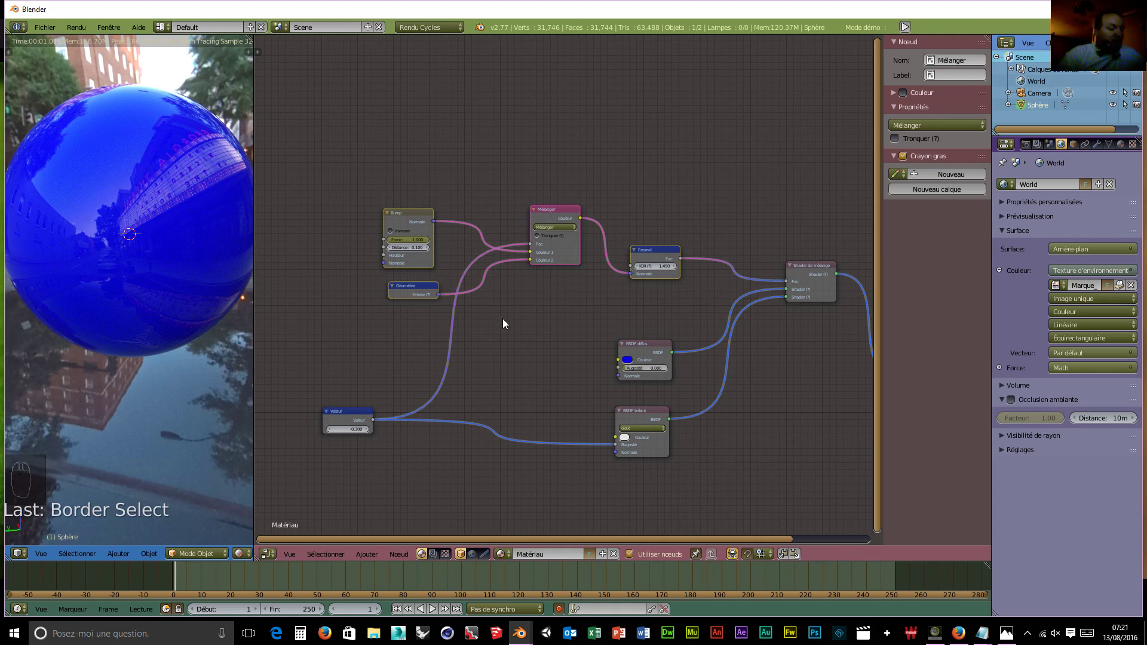
pyautogui.hotkey('ctrl', 'g')
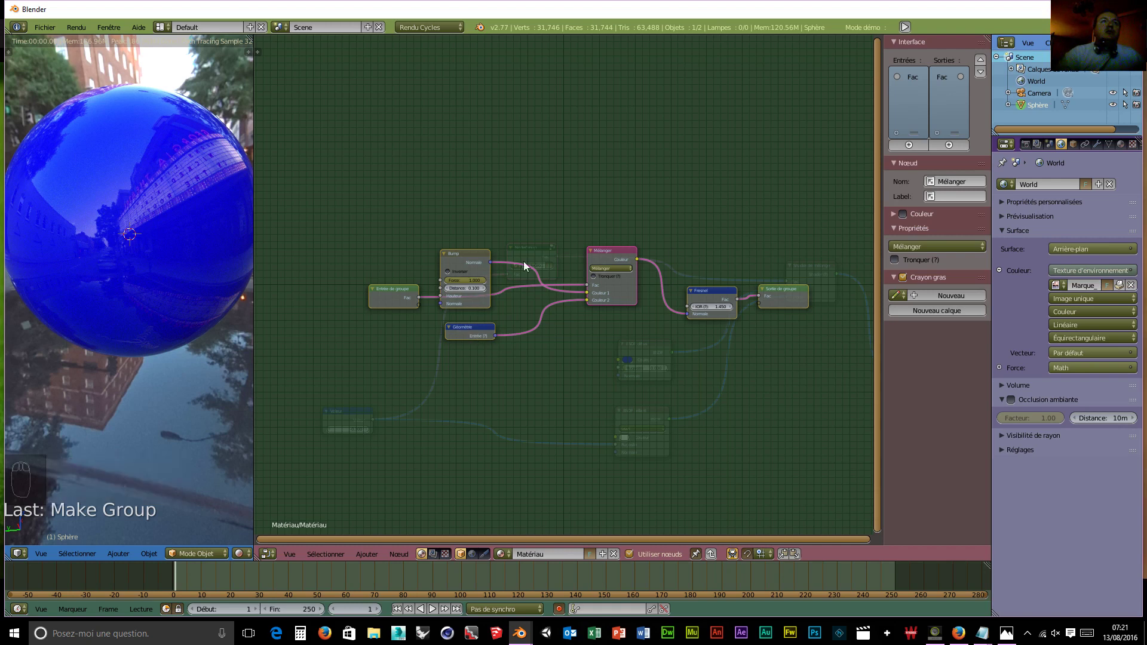
pyautogui.click(392, 293)
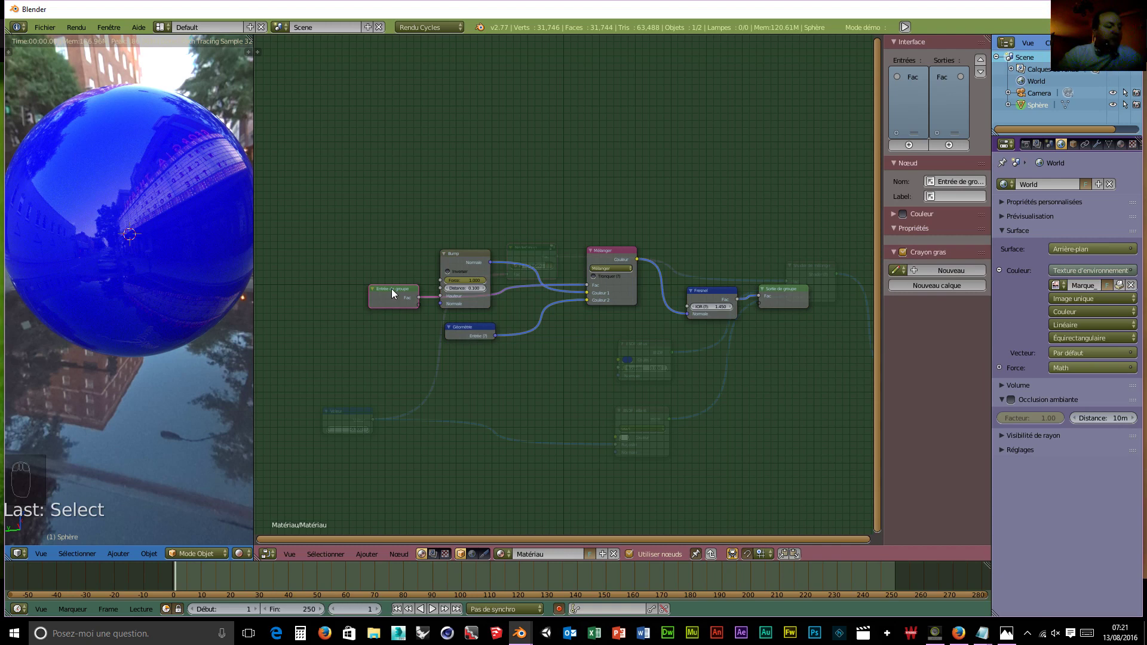
pyautogui.press('Tab')
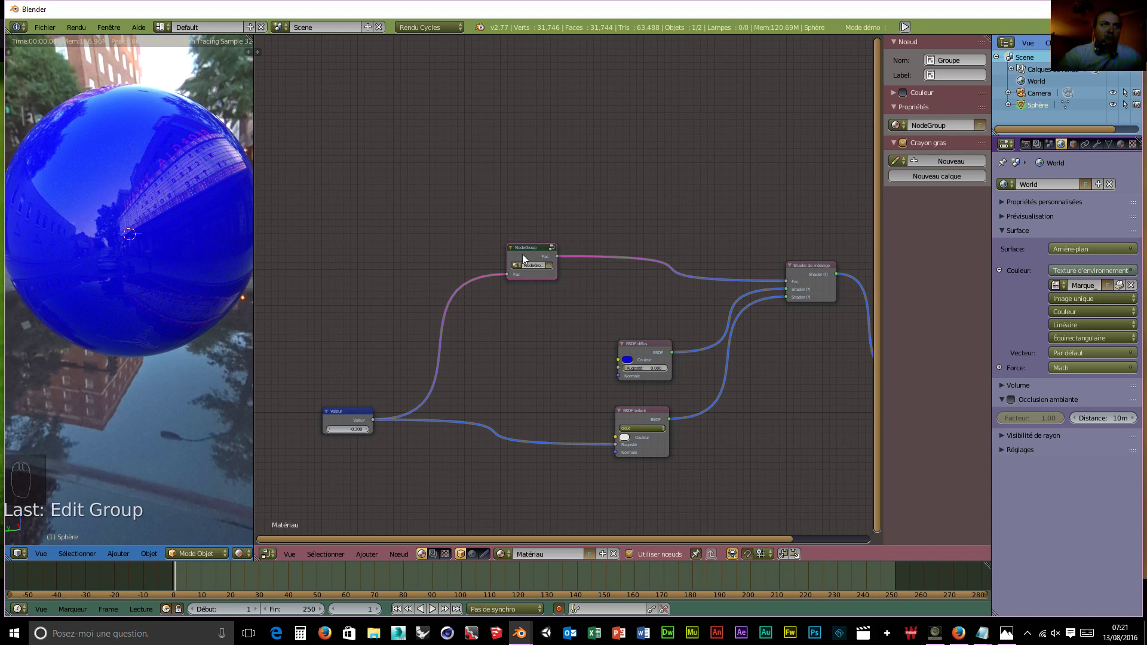
# Open and close the node group repeatedly to compare its contents with the collapsed node.
pyautogui.press('Tab')
pyautogui.press('Tab')
pyautogui.press('Tab')
pyautogui.press('Tab')
pyautogui.press('Tab')
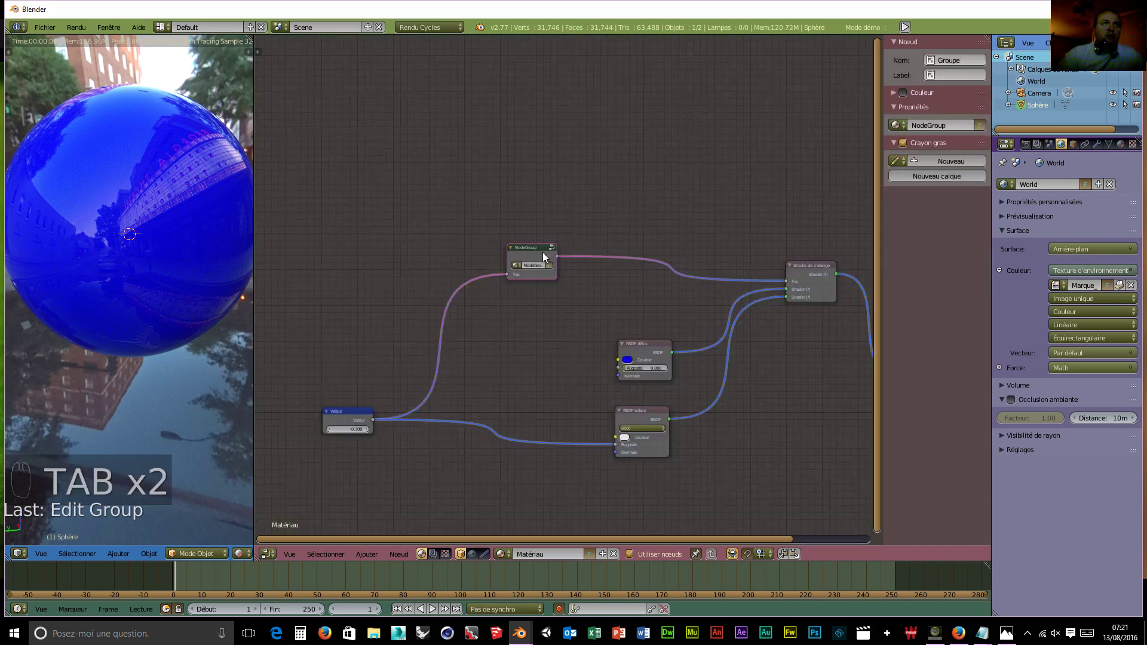
pyautogui.press('Tab')
pyautogui.press('Tab')
# Try to open the Value, Diffuse BSDF, Mix Shader and Glossy BSDF nodes for group editing.
pyautogui.click(348, 414)
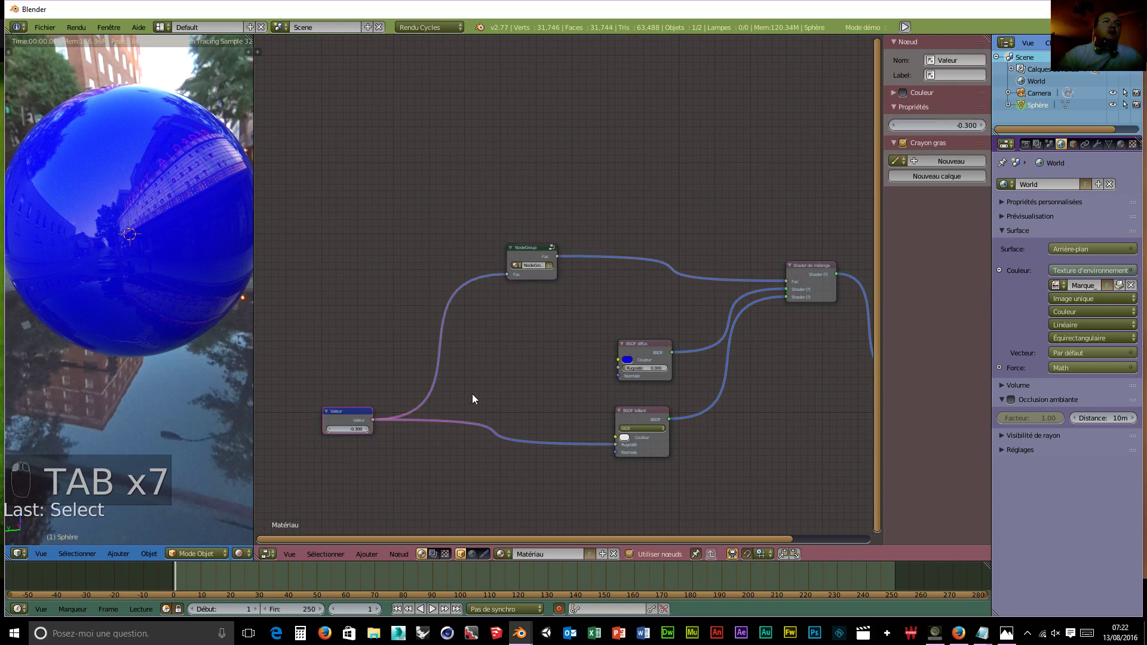
pyautogui.press('Tab')
pyautogui.press('Tab')
pyautogui.press('Tab')
pyautogui.press('Tab')
pyautogui.click(645, 353)
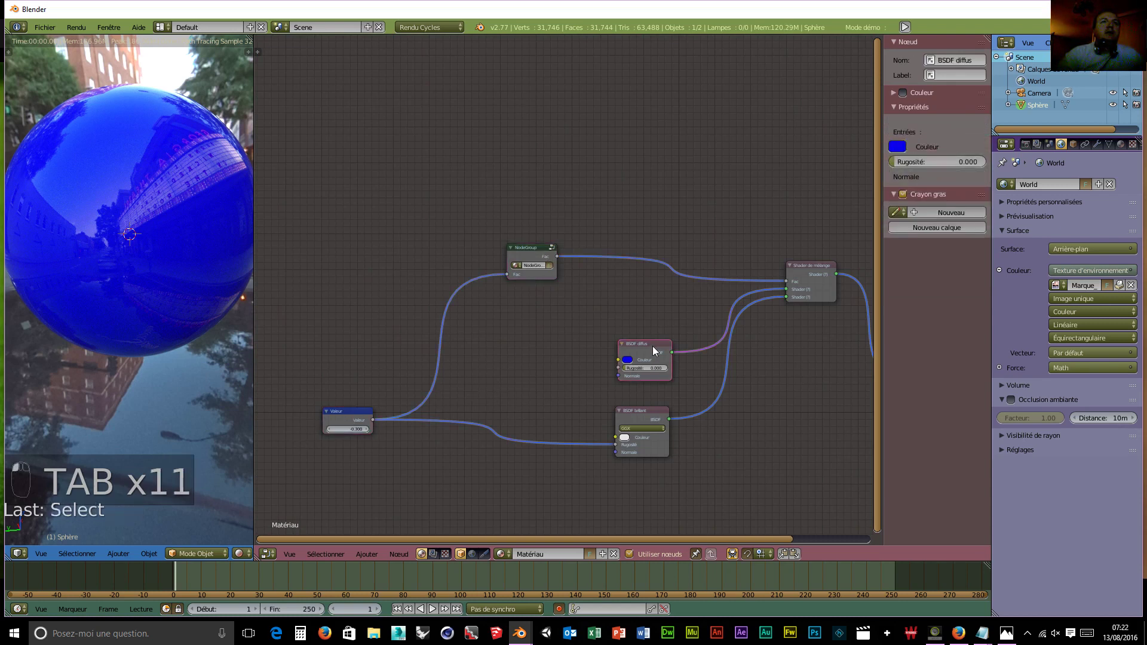
pyautogui.press('Tab')
pyautogui.click(812, 269)
pyautogui.press('Tab')
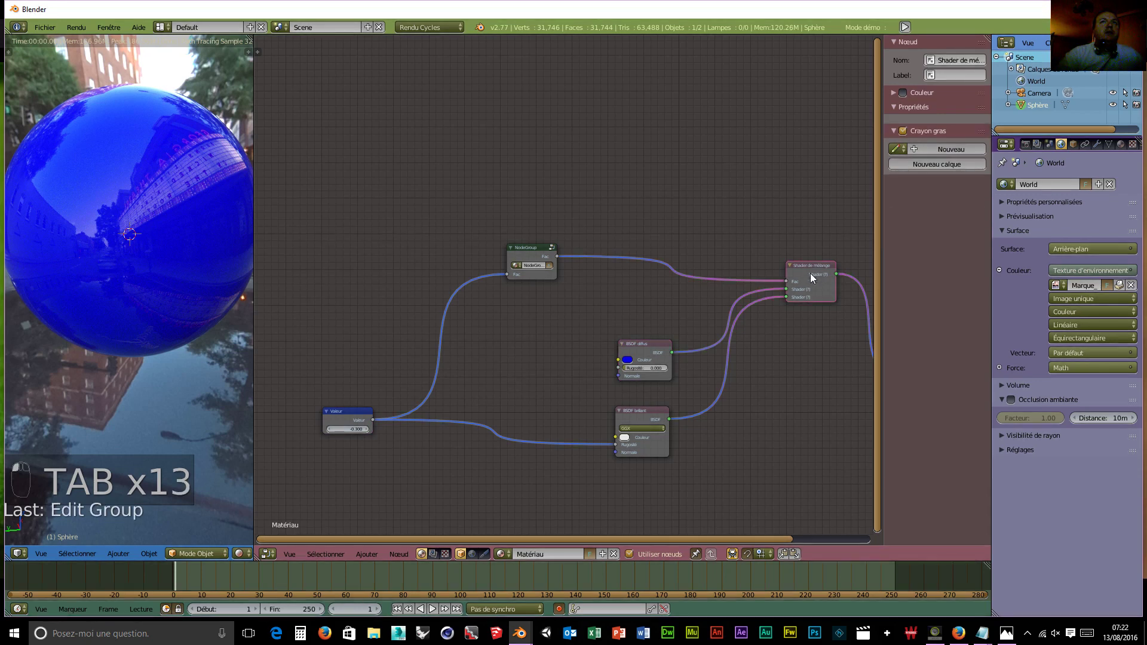
pyautogui.click(661, 411)
pyautogui.press('Tab')
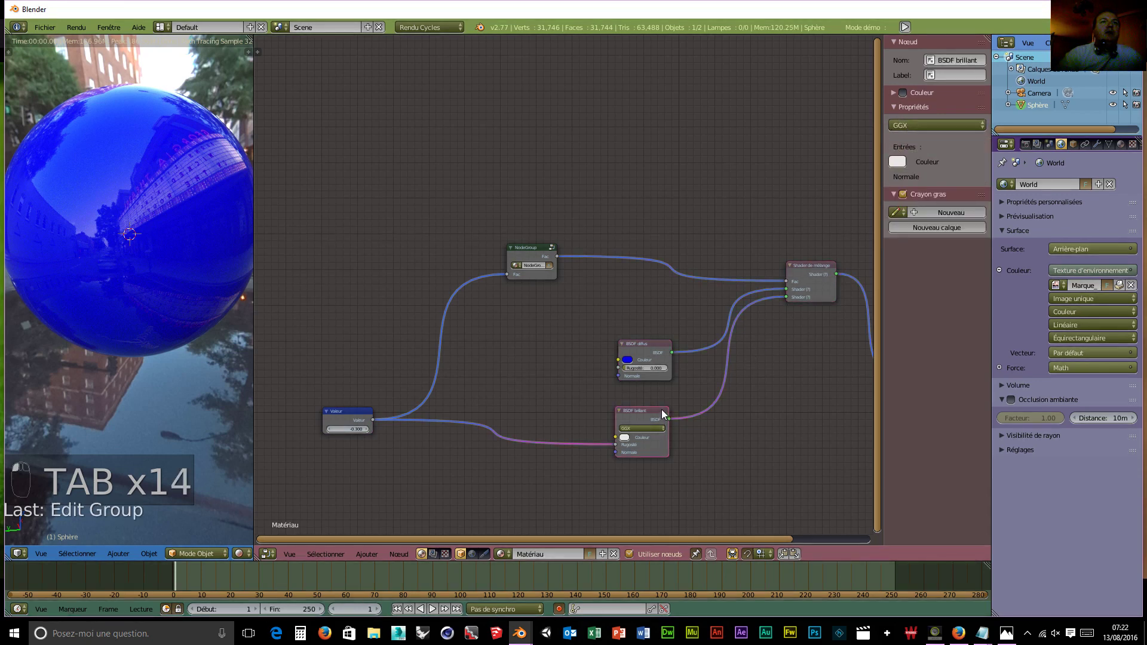
# Open the node group and spread out its nodes: Bump higher, Geometry lower, Group Input further left and Group Output further right.
pyautogui.click(532, 251)
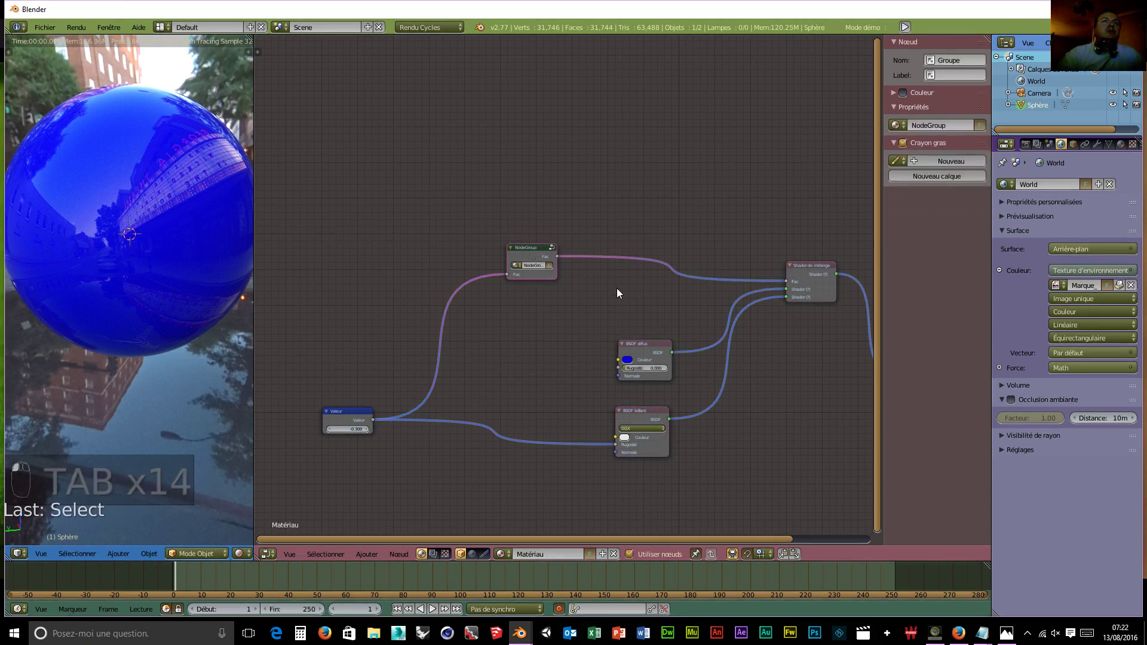
pyautogui.press('Tab')
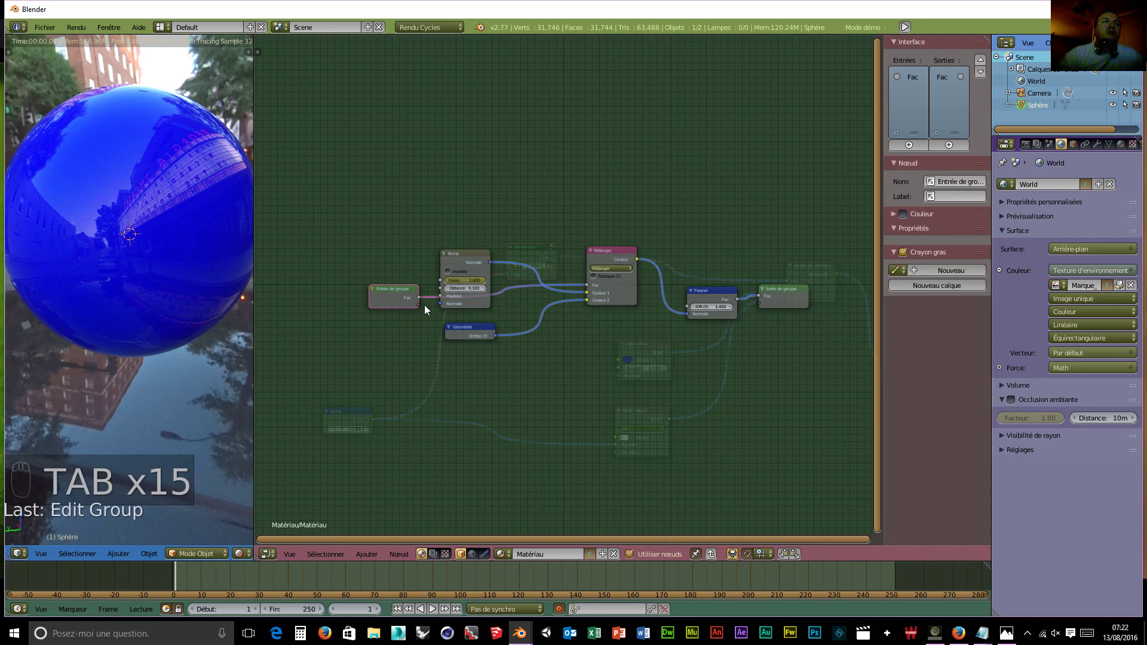
pyautogui.moveTo(457, 261); pyautogui.dragTo(448, 226)
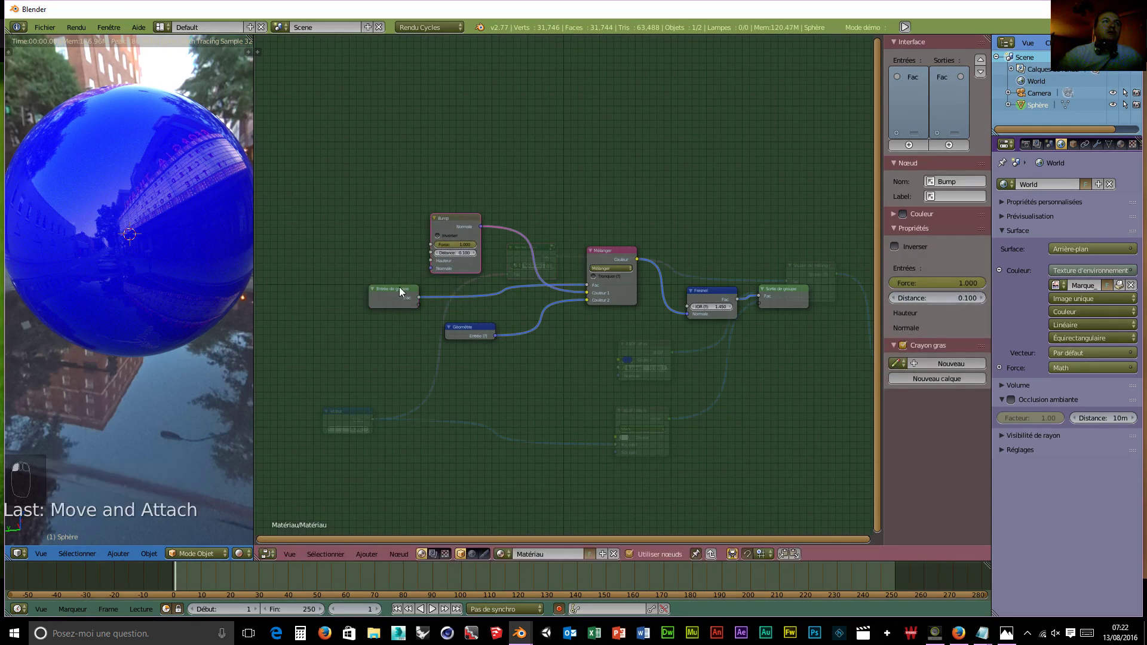
pyautogui.moveTo(399, 290); pyautogui.dragTo(374, 293)
pyautogui.moveTo(472, 334); pyautogui.dragTo(470, 367)
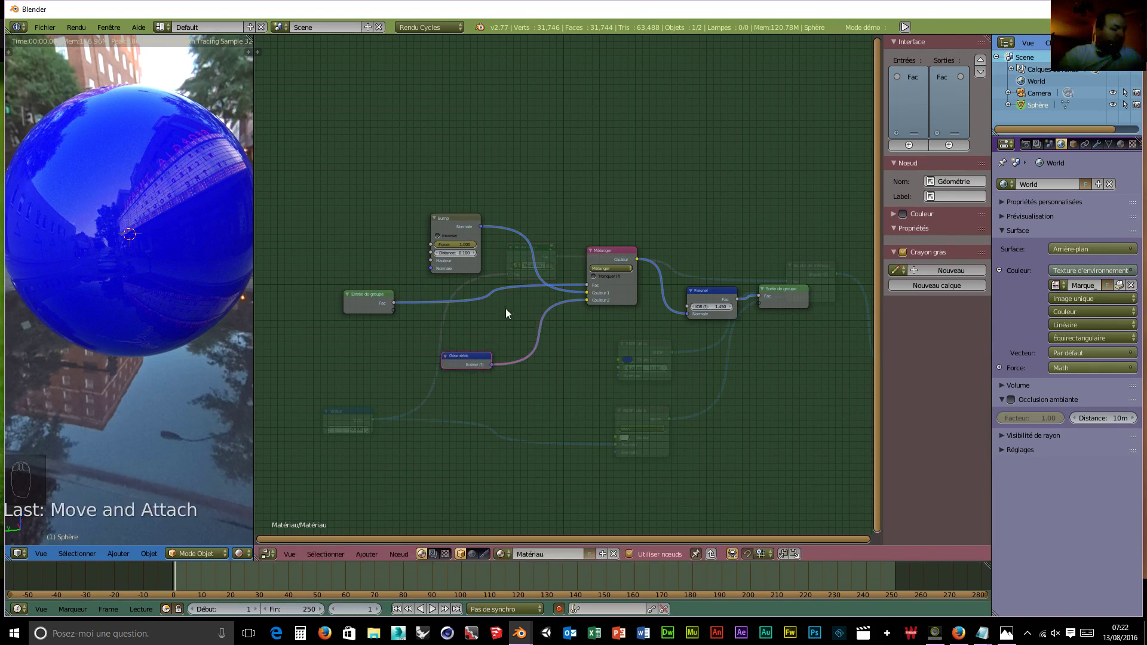
pyautogui.click(369, 299)
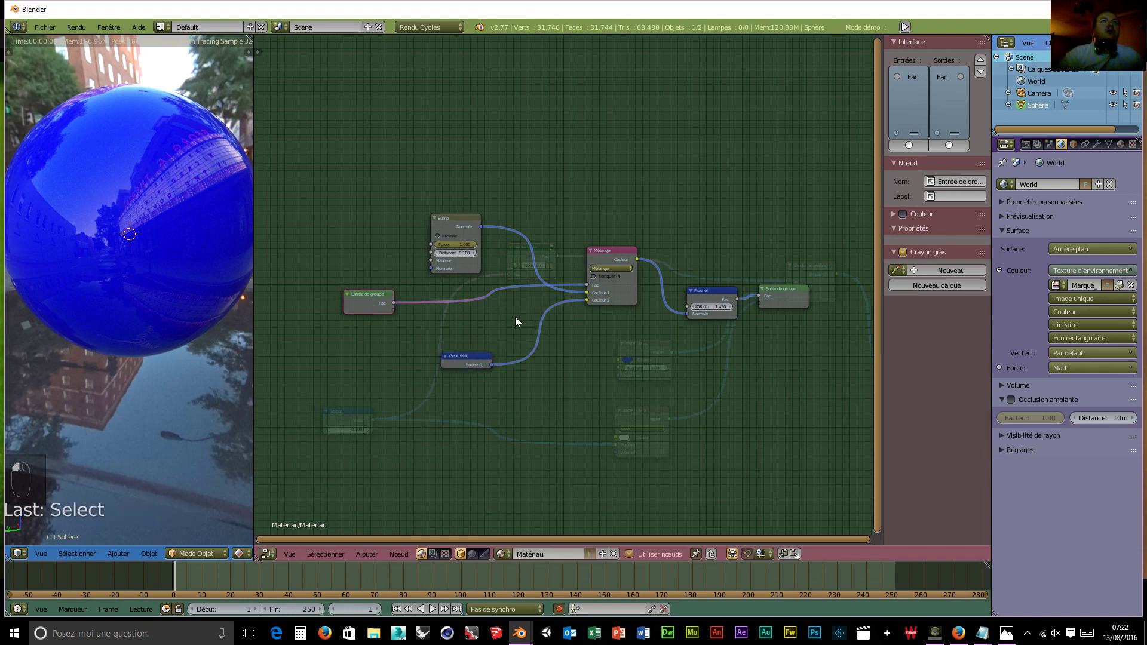
pyautogui.press('Tab')
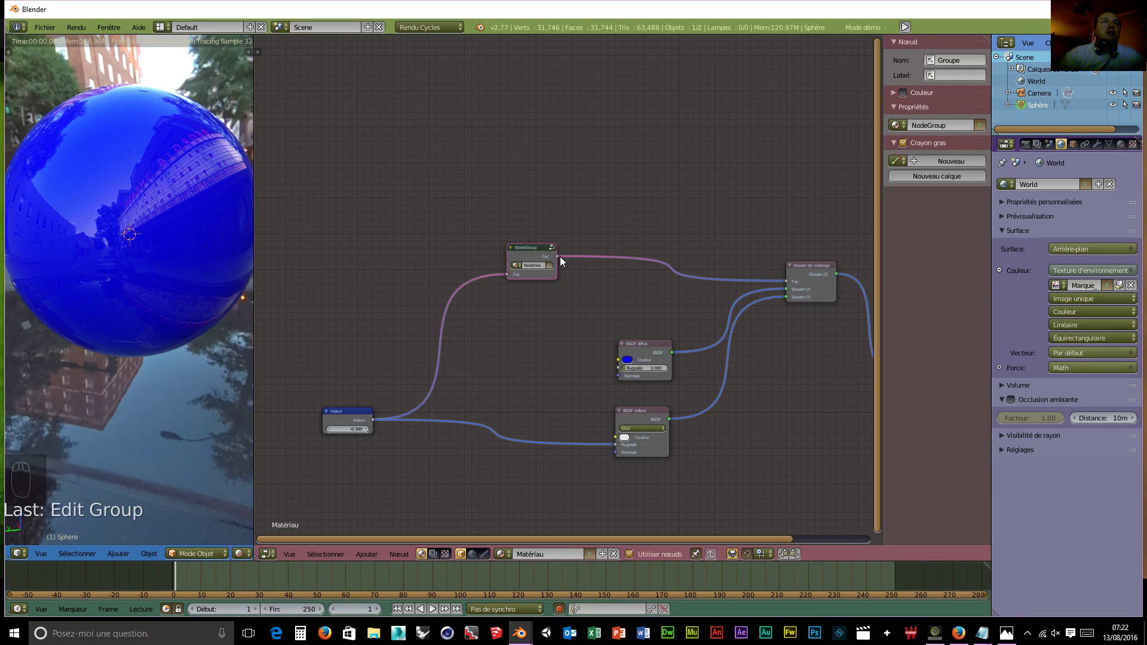
pyautogui.click(521, 247)
pyautogui.press('Tab')
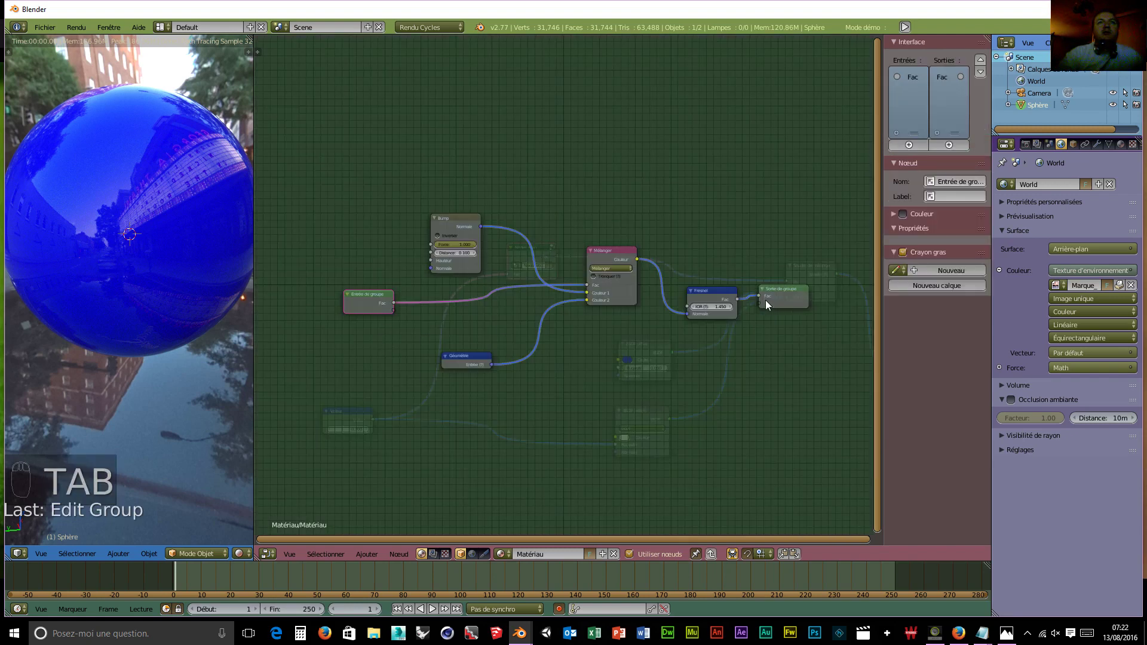
pyautogui.moveTo(769, 296); pyautogui.dragTo(797, 299)
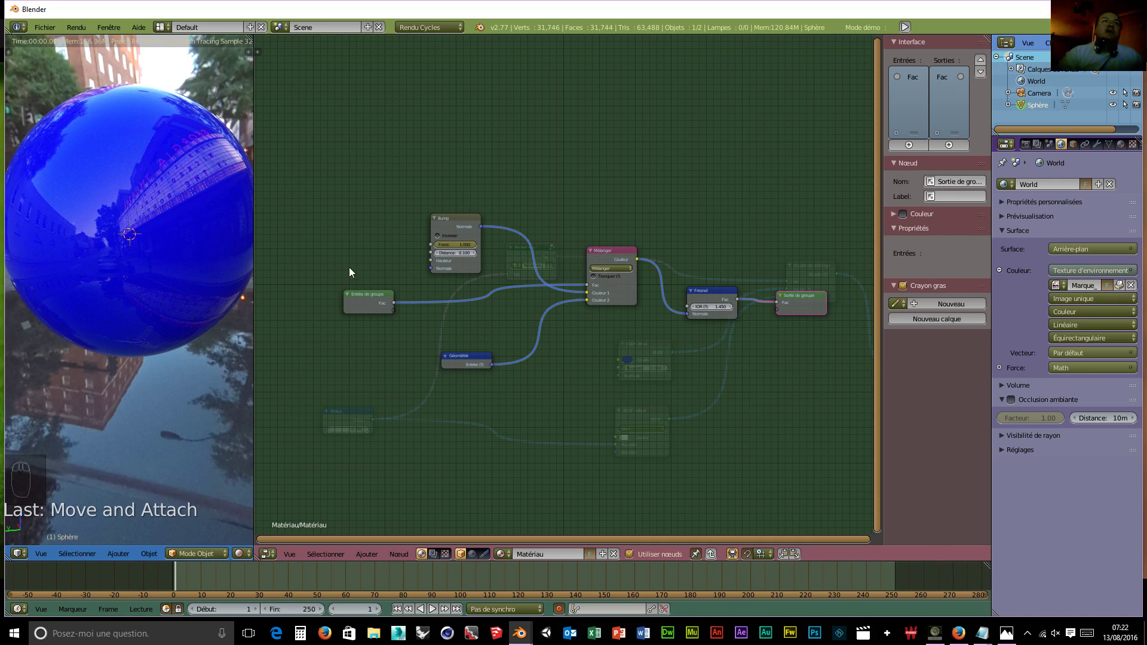
# Expose the Bump node's Normal input as a new socket on Group Input and return to the main node tree.
pyautogui.moveTo(430, 269); pyautogui.dragTo(394, 311)
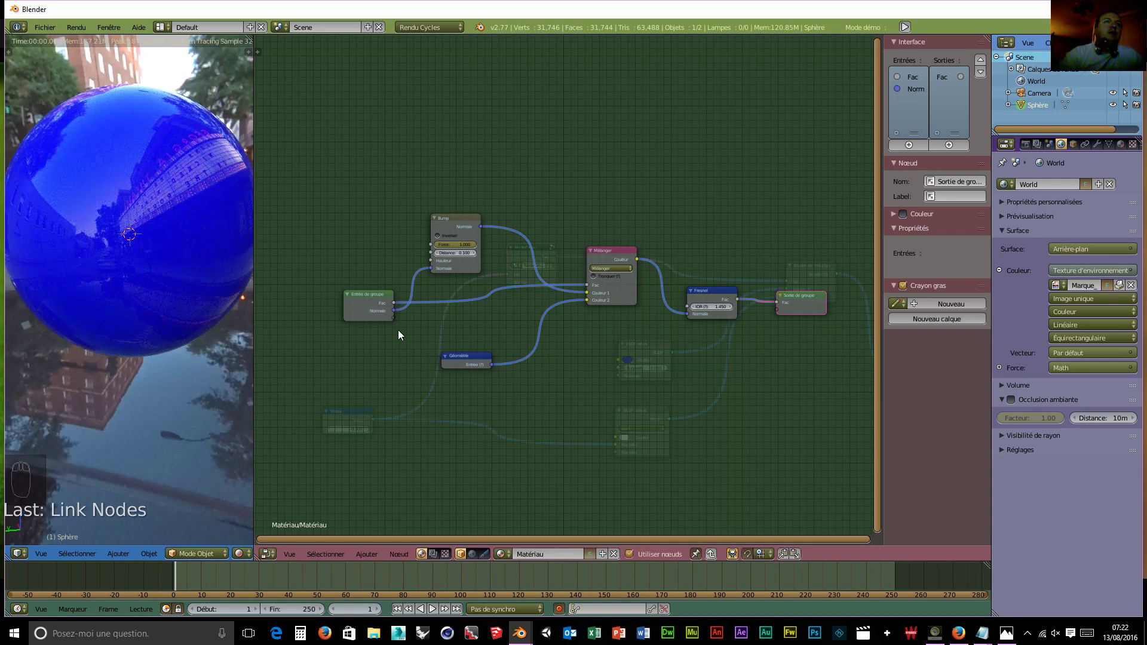
pyautogui.click(380, 308)
pyautogui.press('Tab')
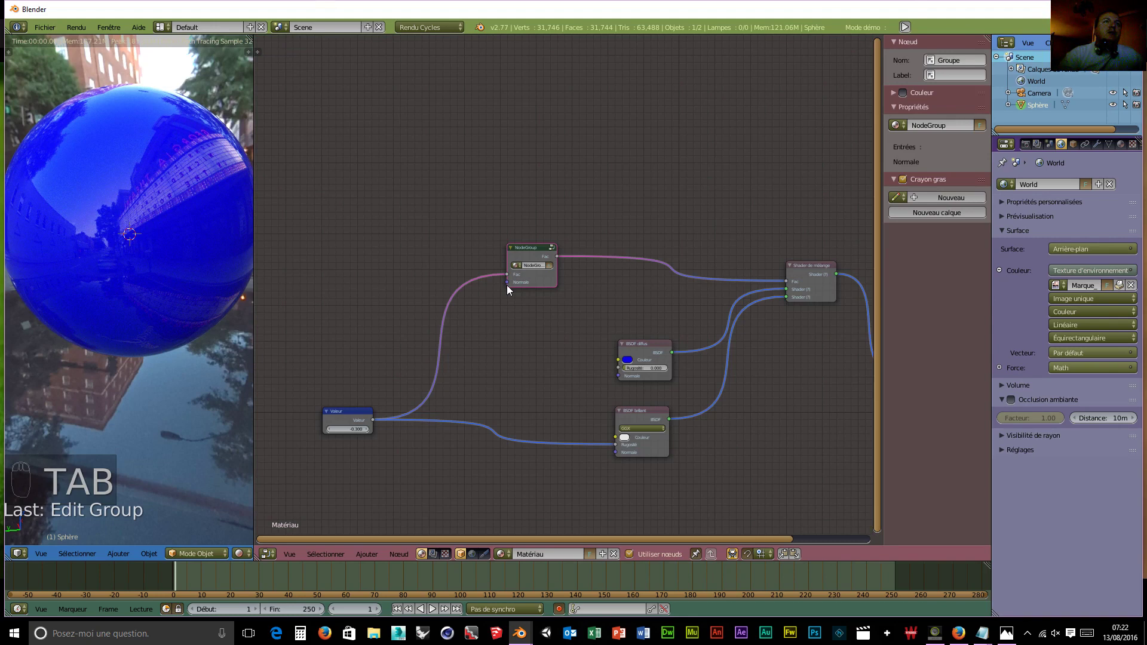
# Reopen the node group and rename its Fac input as Rugosité.
pyautogui.press('Tab')
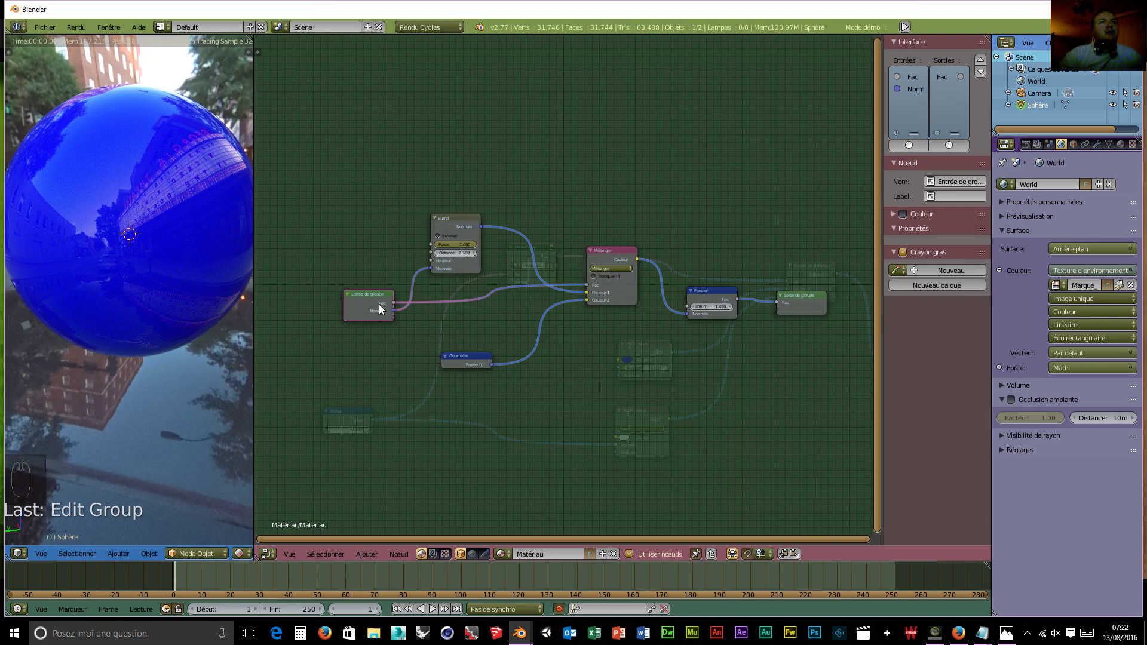
pyautogui.click(911, 78)
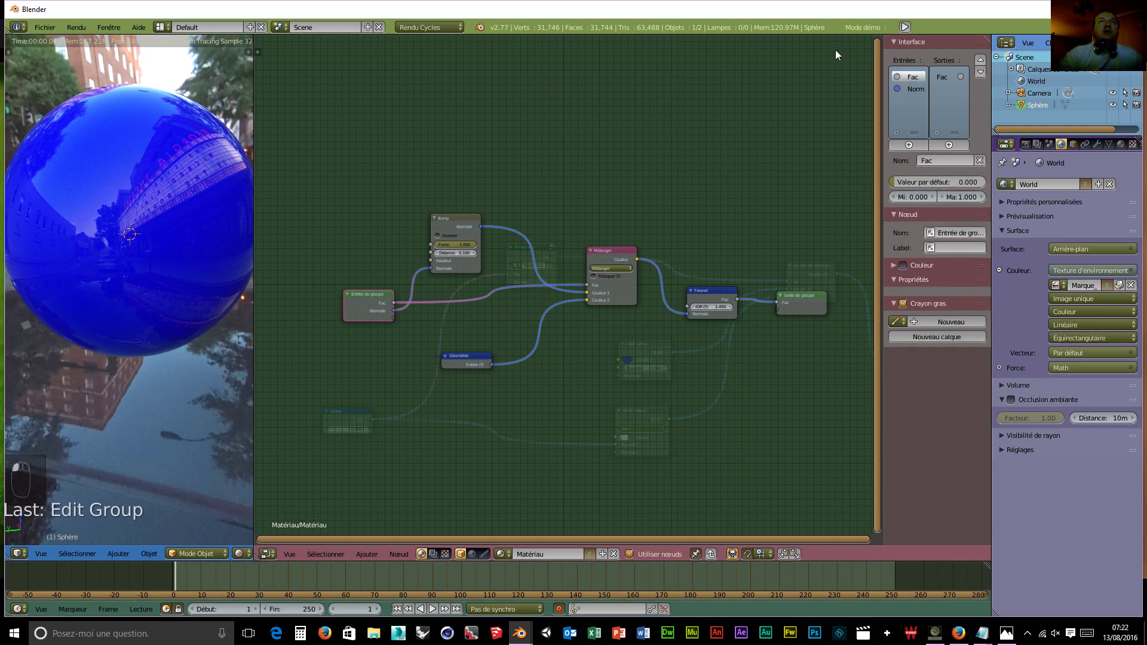
pyautogui.click(944, 160)
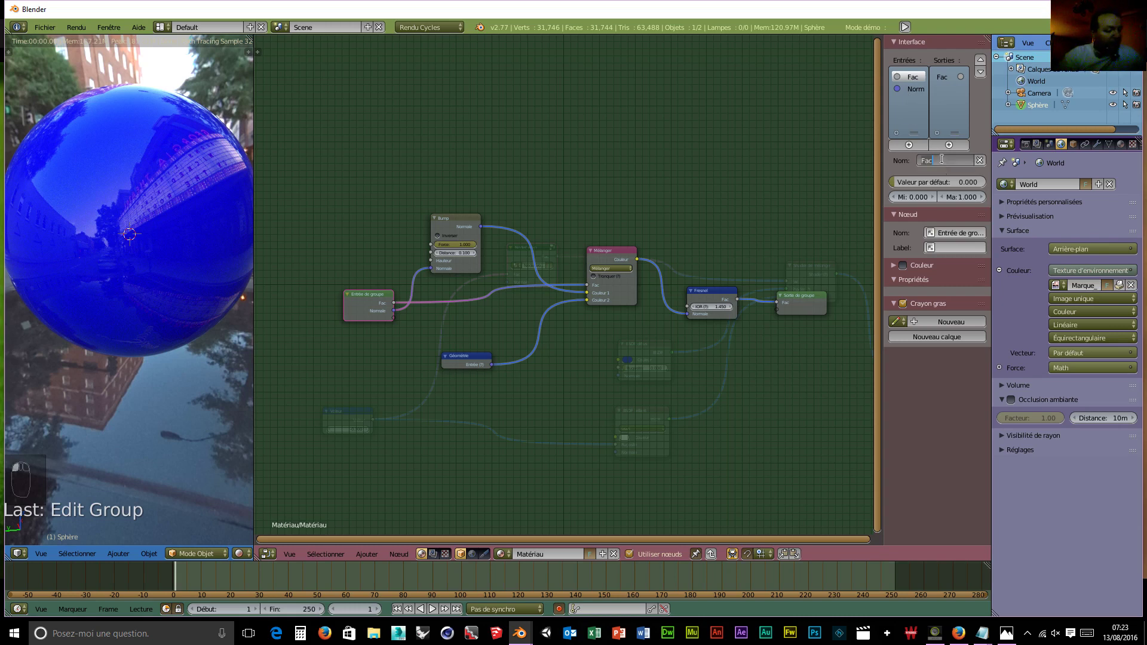
pyautogui.write('Rugosité')
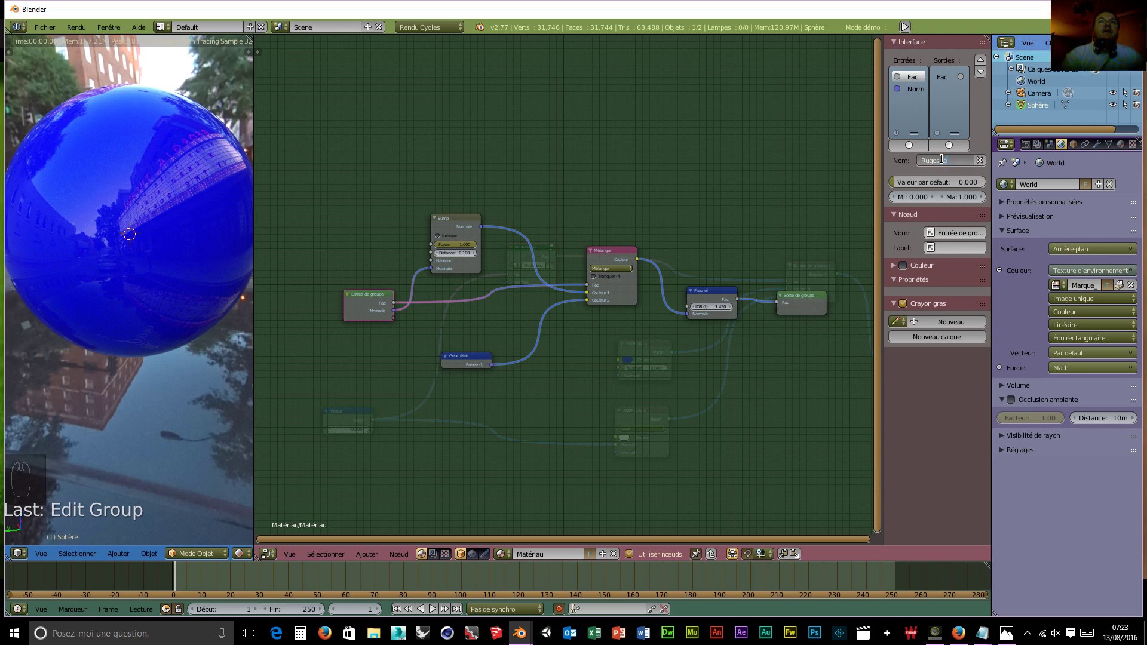
pyautogui.press('Return')
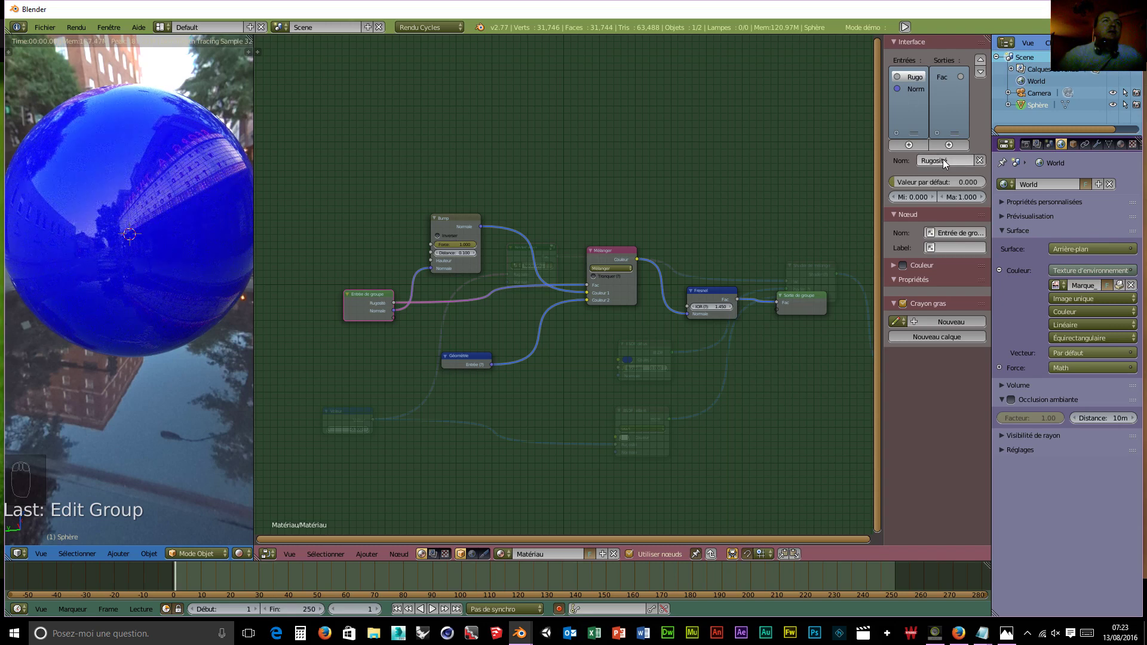
# Move Bump up and right and Group Input slightly left inside the group, and return to the main node tree.
pyautogui.moveTo(378, 299); pyautogui.dragTo(355, 297)
pyautogui.click(461, 218)
pyautogui.moveTo(461, 218); pyautogui.dragTo(491, 205)
pyautogui.click(346, 302)
pyautogui.moveTo(346, 302); pyautogui.dragTo(365, 295)
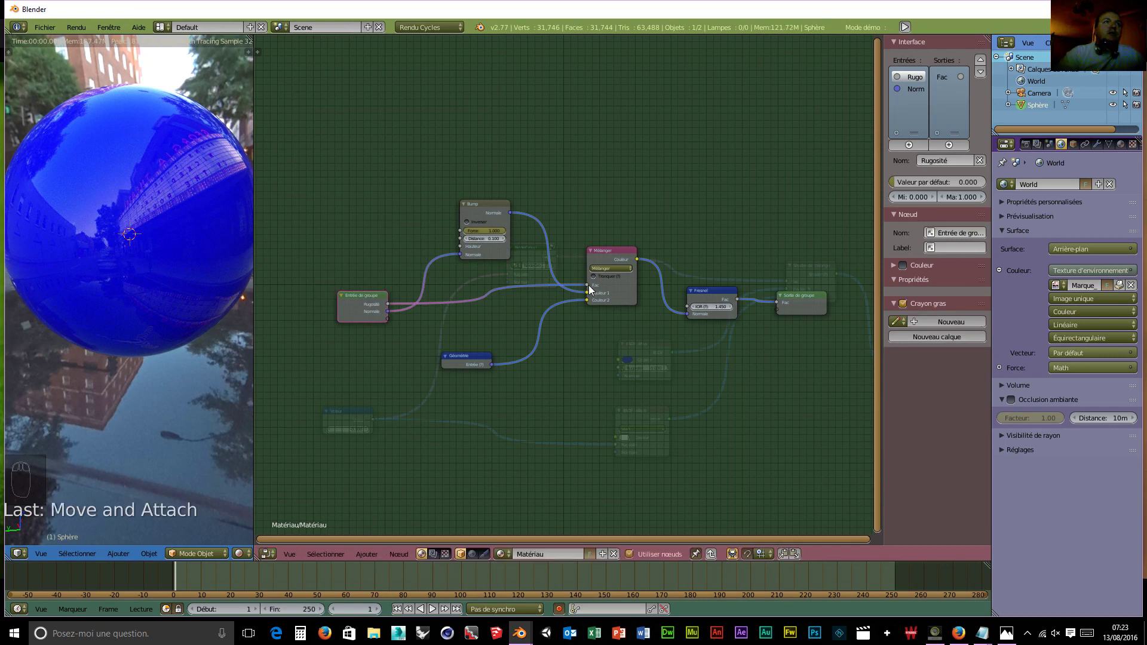
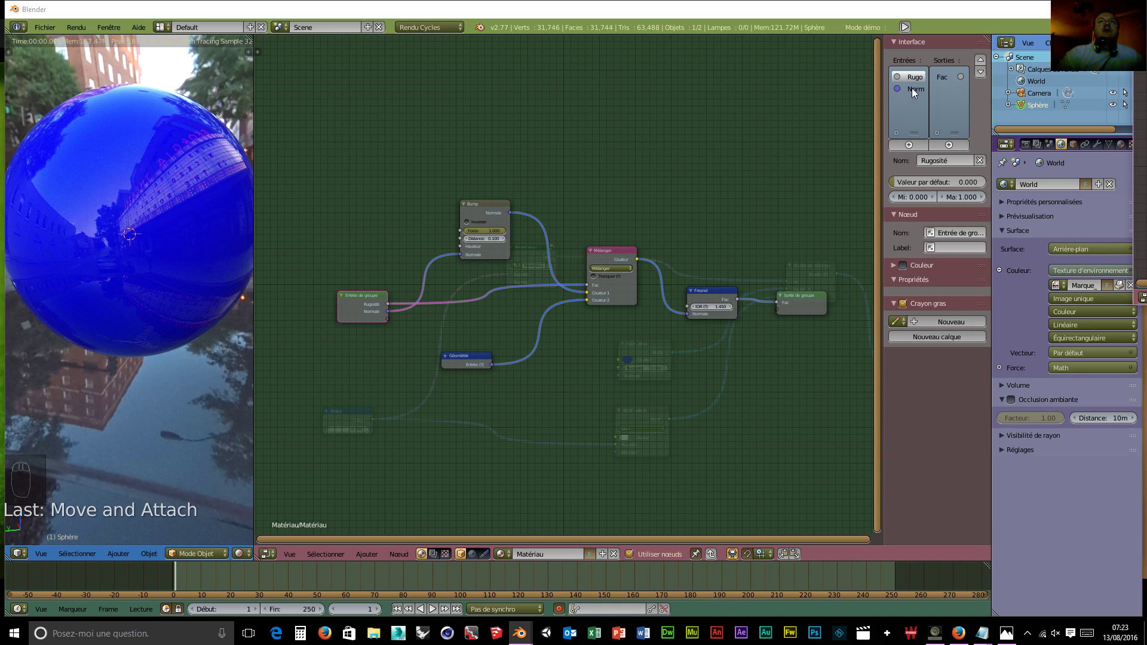
pyautogui.click(350, 307)
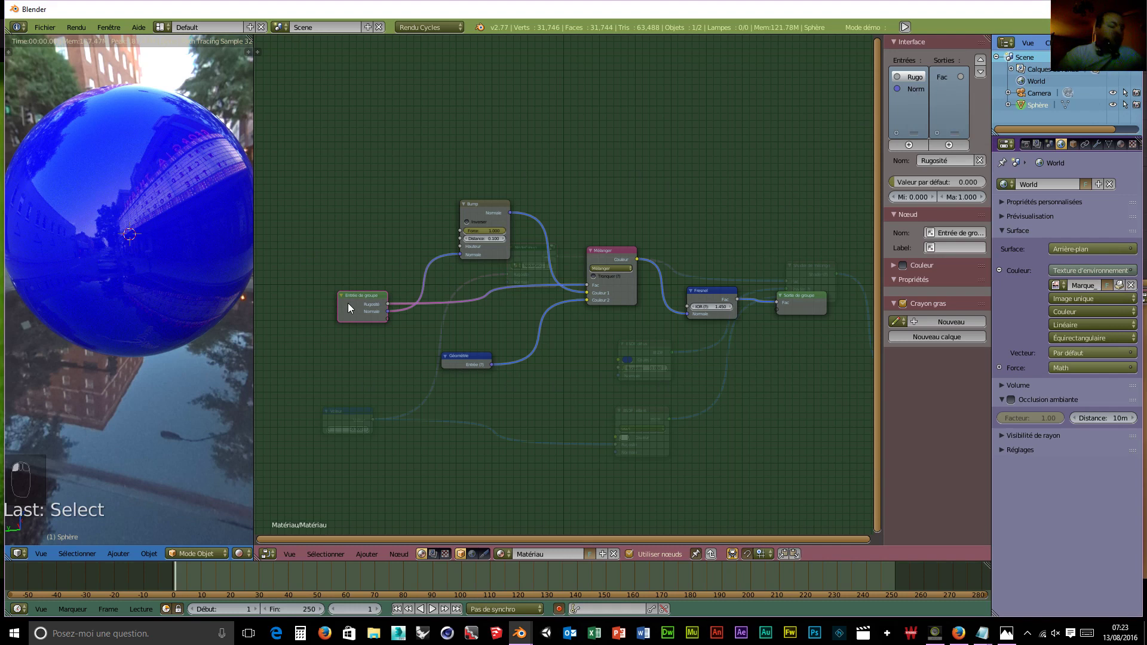
pyautogui.press('Tab')
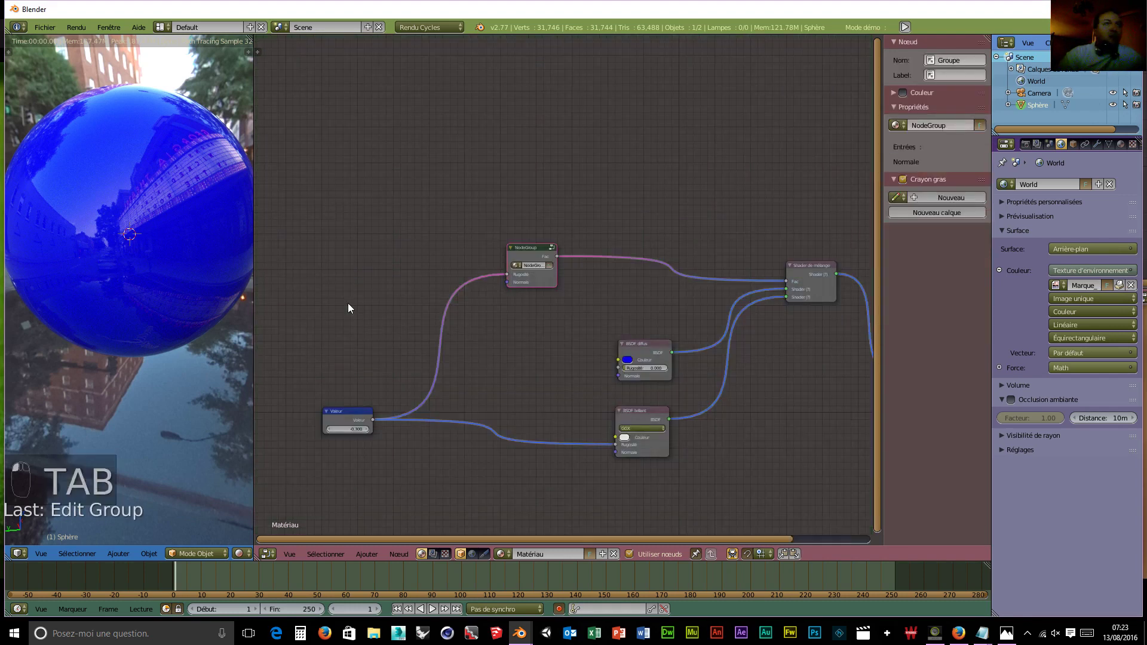
# Rename the node group used for the shader mix factor as Fresnel.
pyautogui.click(528, 252)
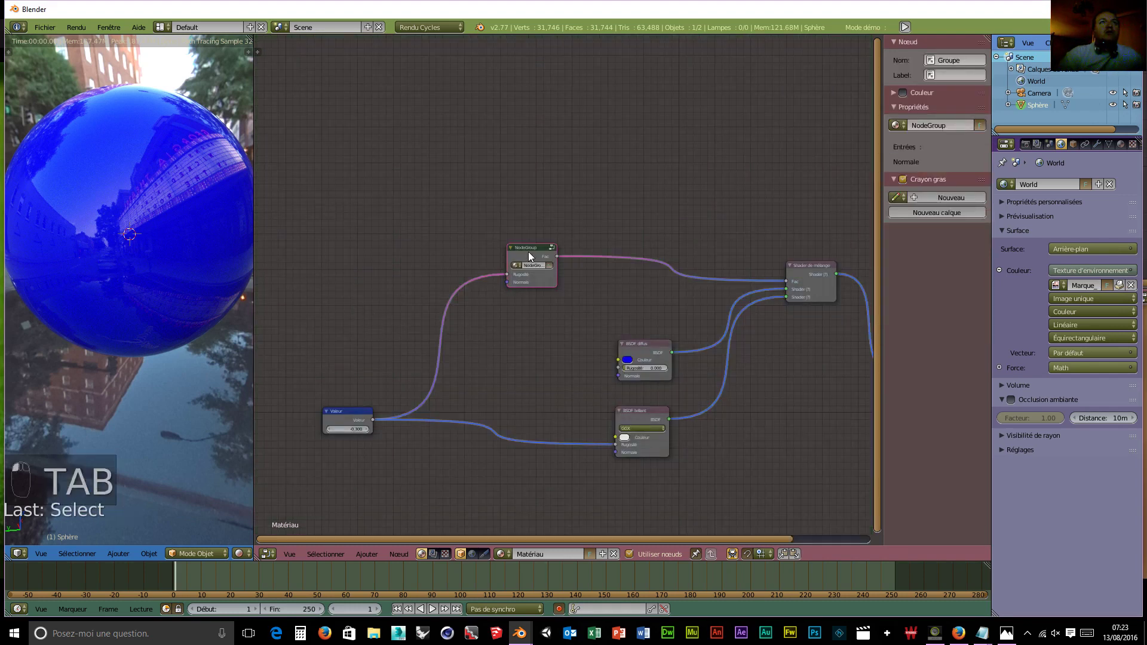
pyautogui.doubleClick(953, 125)
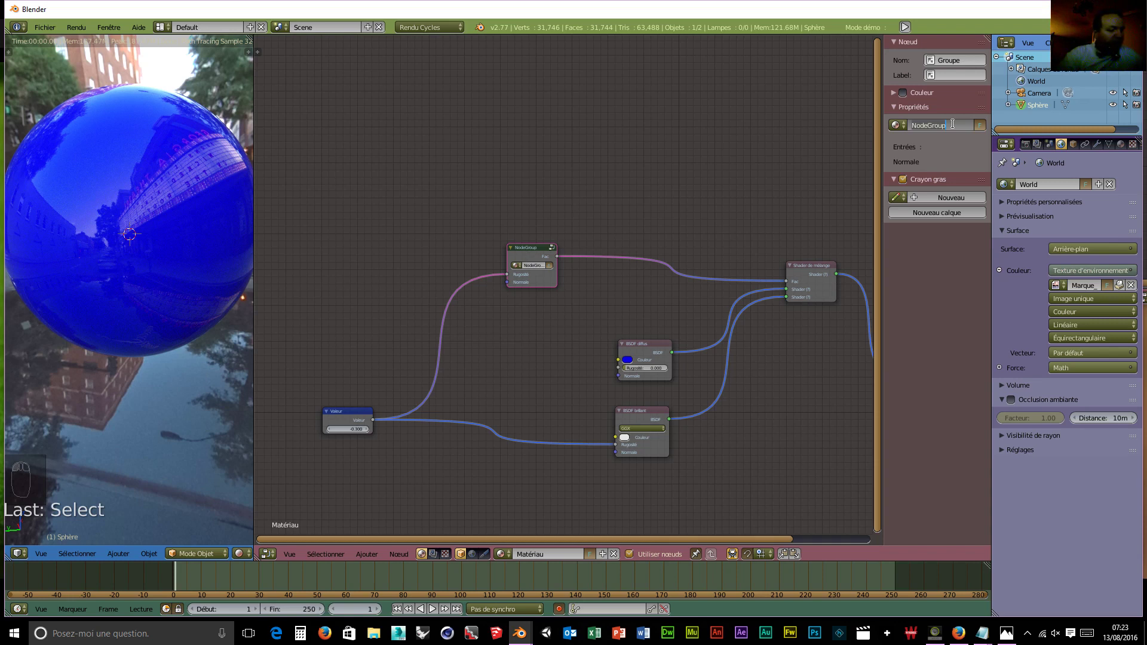
pyautogui.write('Fresn')
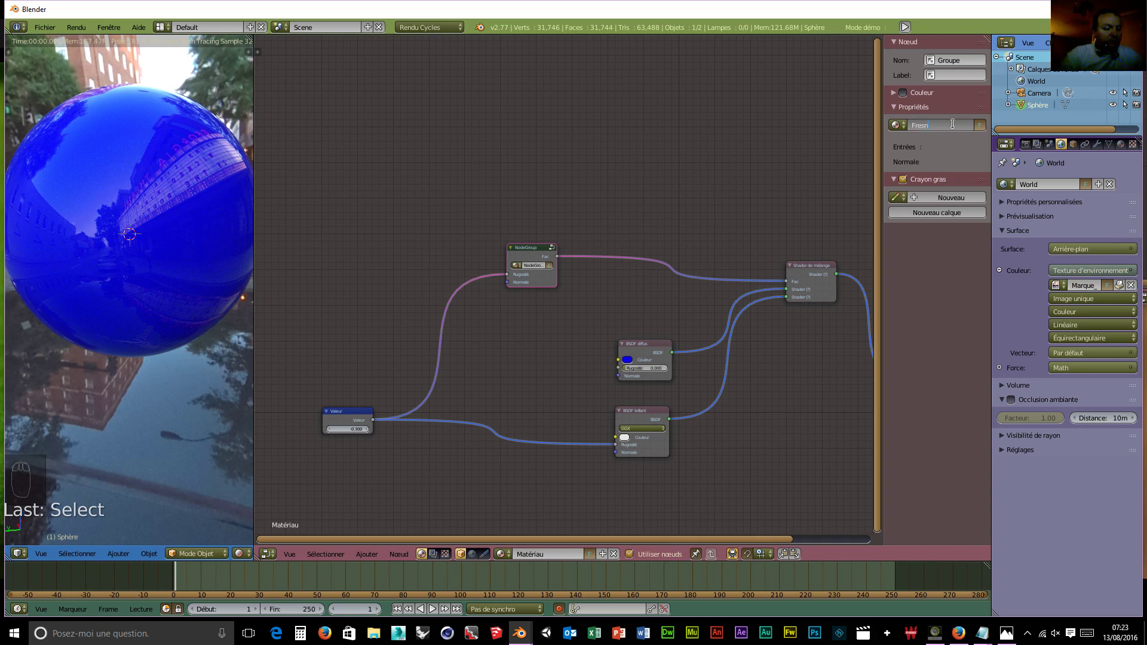
pyautogui.write('el')
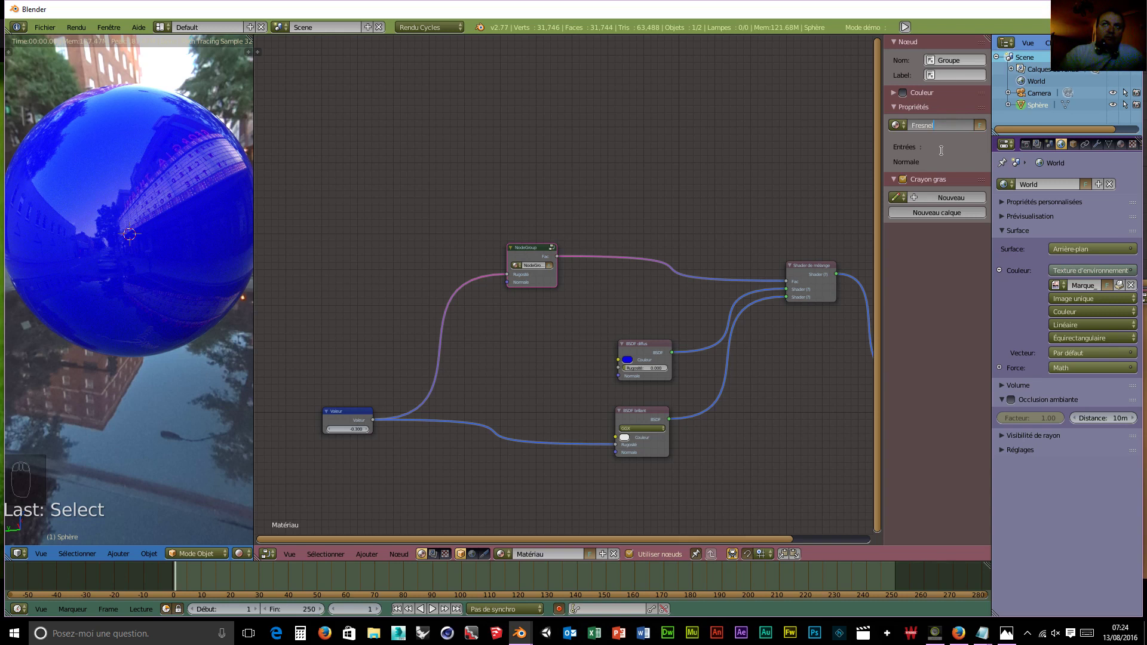
pyautogui.press('Return')
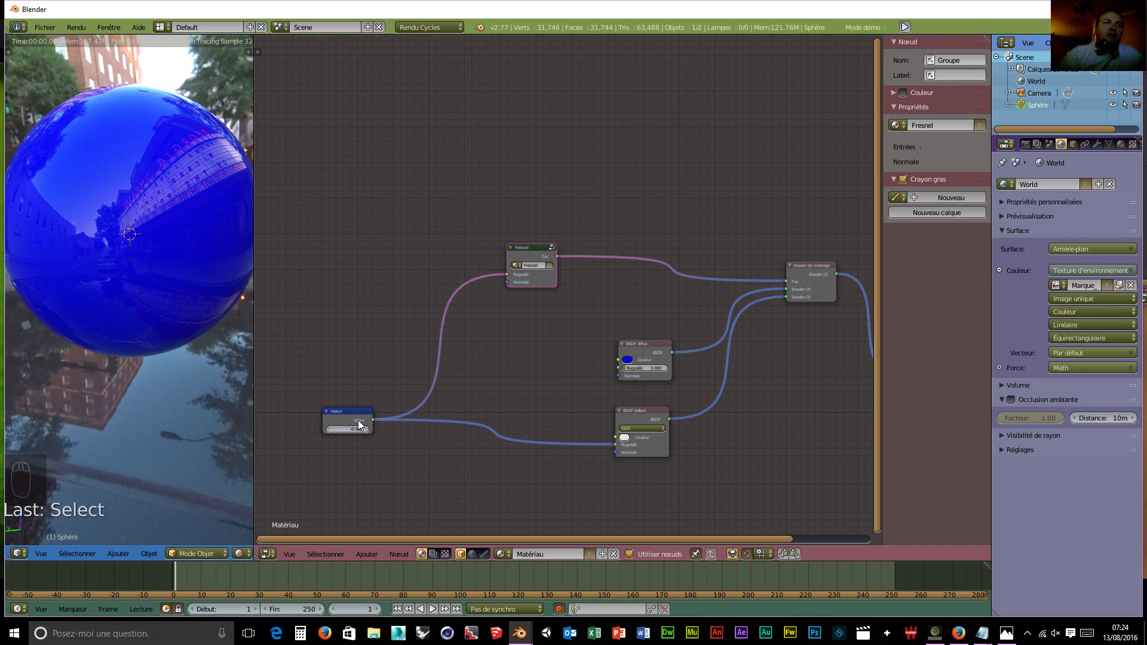
# Move the Valeur node up, unlink it from Fresnel's Rugosité, set that input to 0.000, and relink Valeur to it.
pyautogui.moveTo(352, 415); pyautogui.dragTo(353, 385)
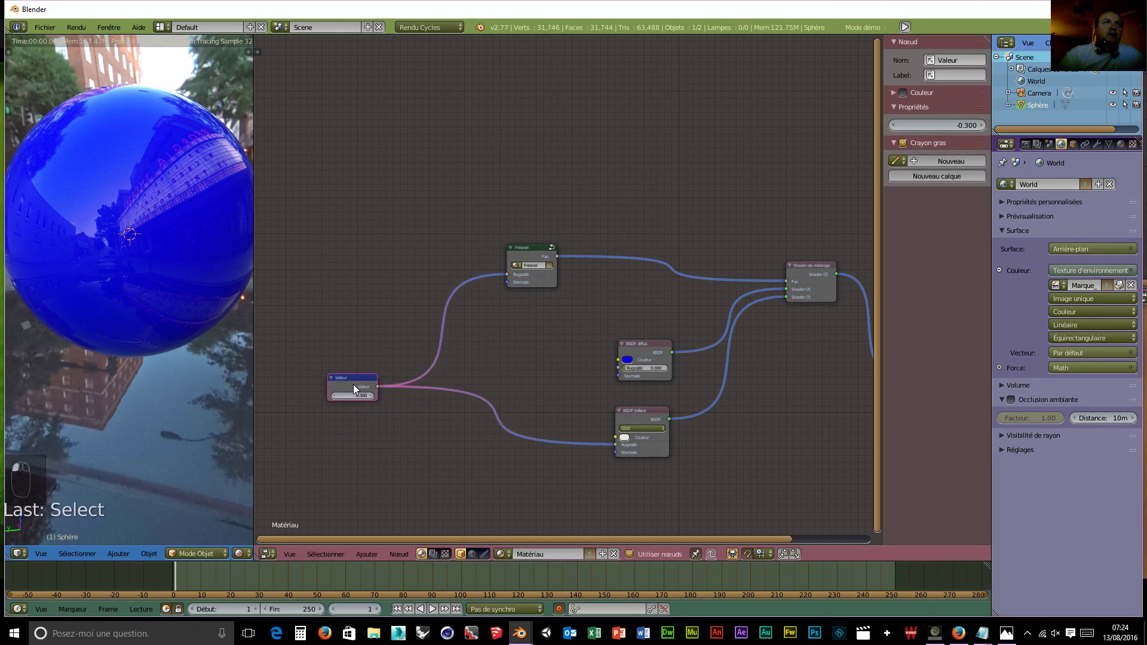
pyautogui.moveTo(502, 274); pyautogui.dragTo(488, 282)
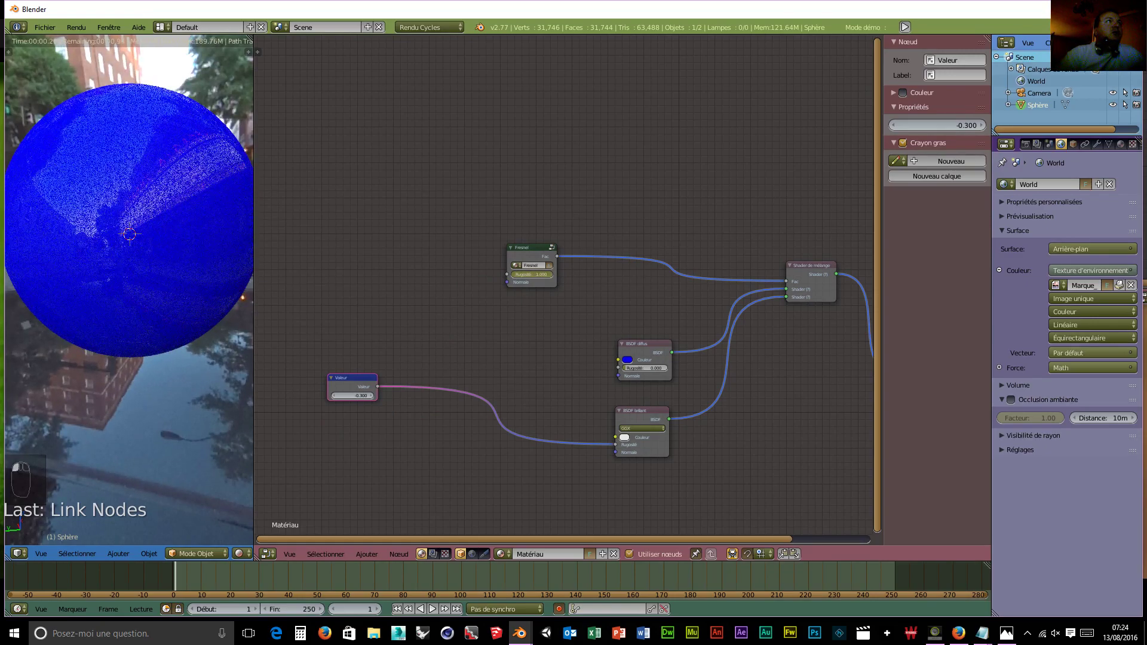
pyautogui.moveTo(523, 274)
pyautogui.mouseDown()
pyautogui.moveTo(561, 274)
pyautogui.moveTo(513, 274)
pyautogui.mouseUp()
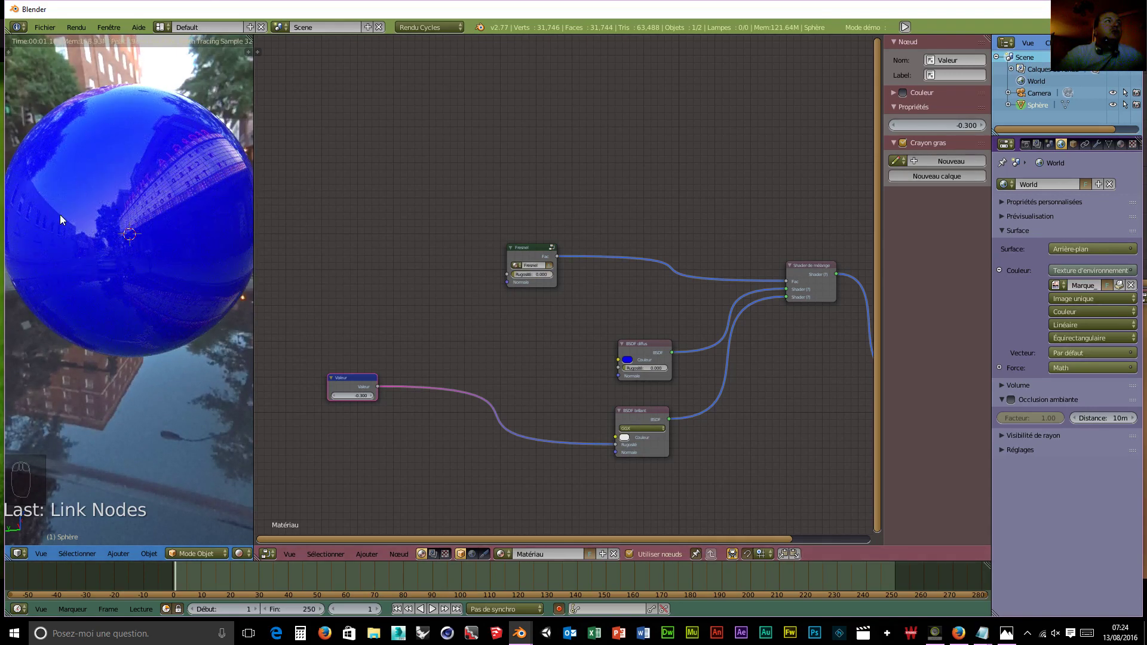
pyautogui.moveTo(614, 442); pyautogui.dragTo(603, 442)
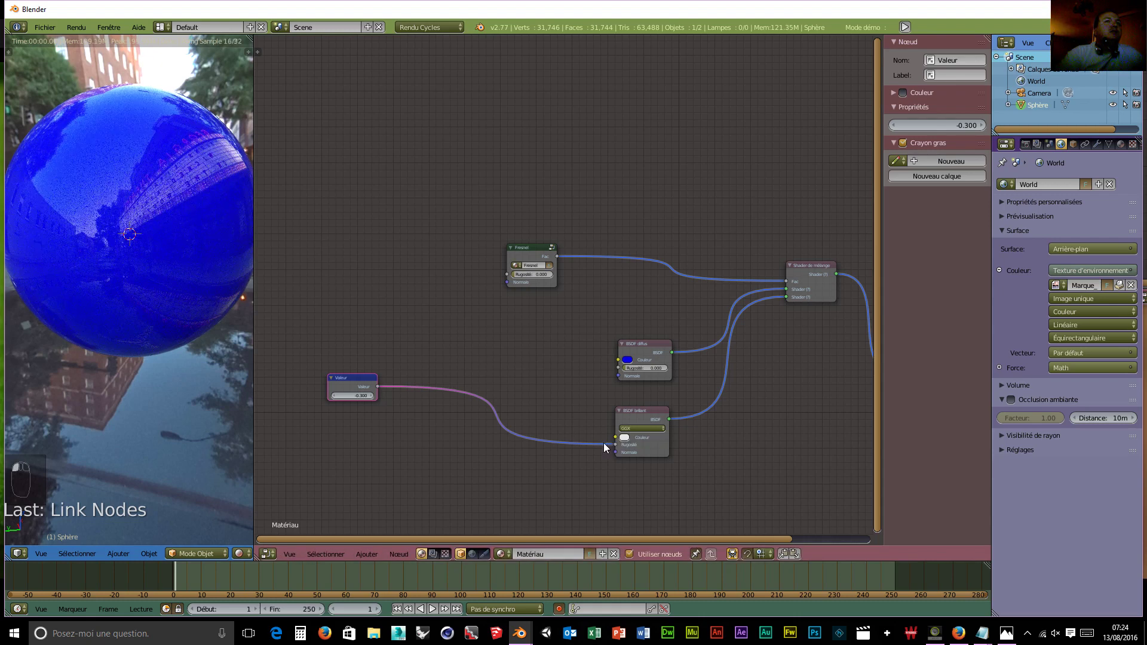
pyautogui.moveTo(443, 338); pyautogui.dragTo(509, 274)
# Set the Valeur node to -0.100.
pyautogui.click(371, 395)
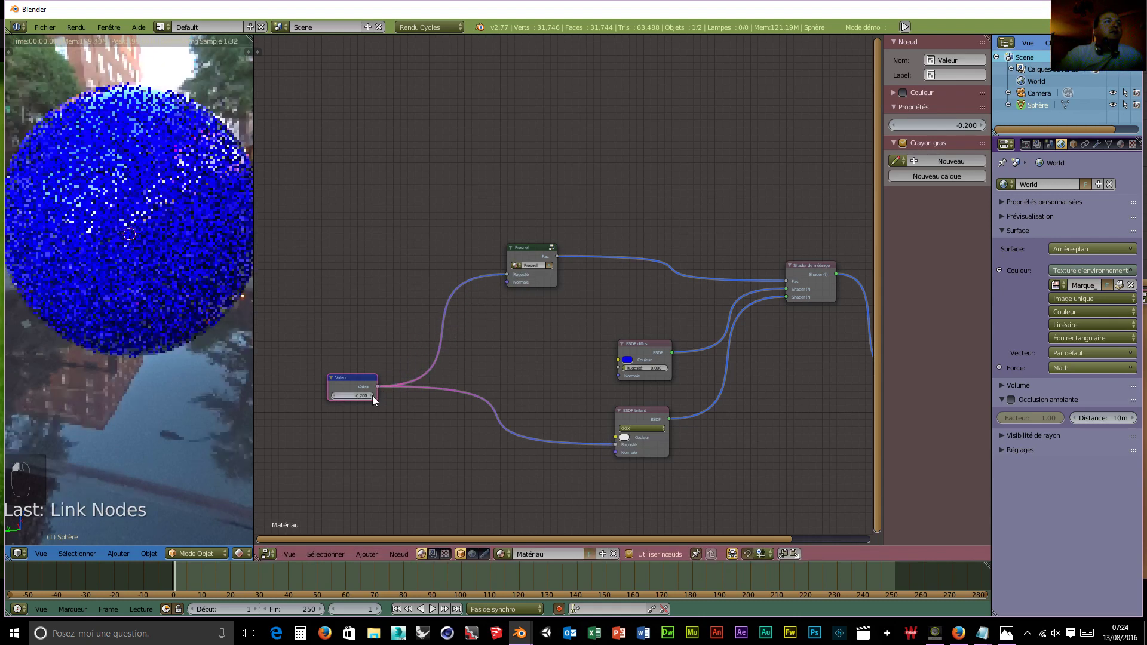
pyautogui.click(371, 395)
pyautogui.click(372, 396)
pyautogui.click(329, 396)
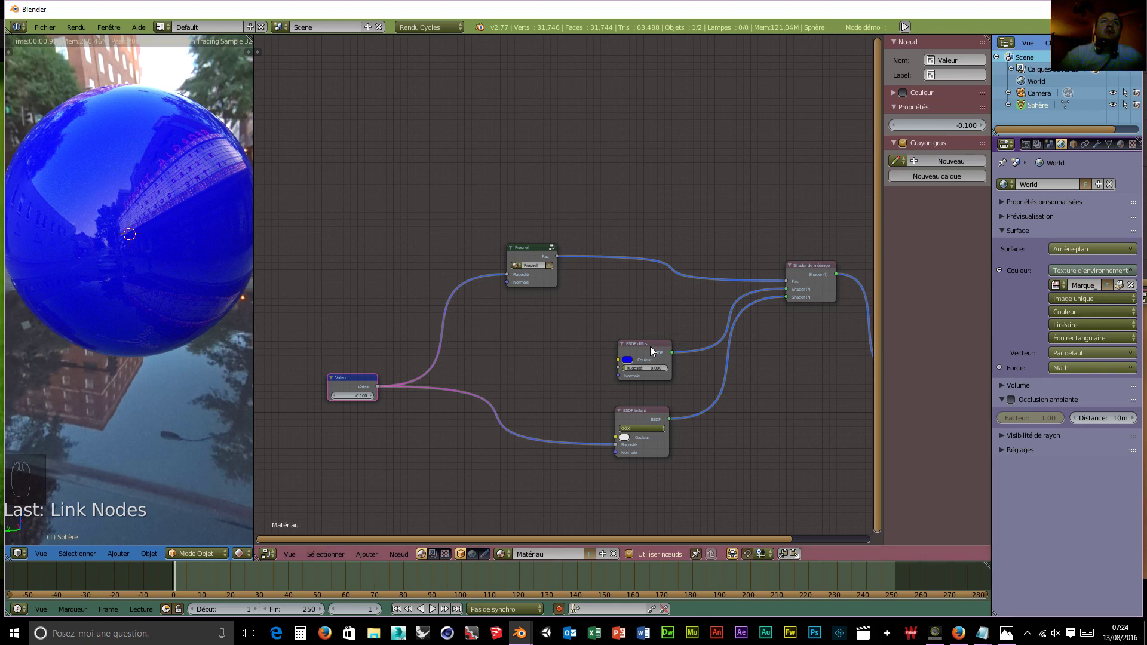
# Move the BSDF diffus node above Valeur and place the BSDF brillant node below Fresnel.
pyautogui.moveTo(650, 346); pyautogui.dragTo(424, 320)
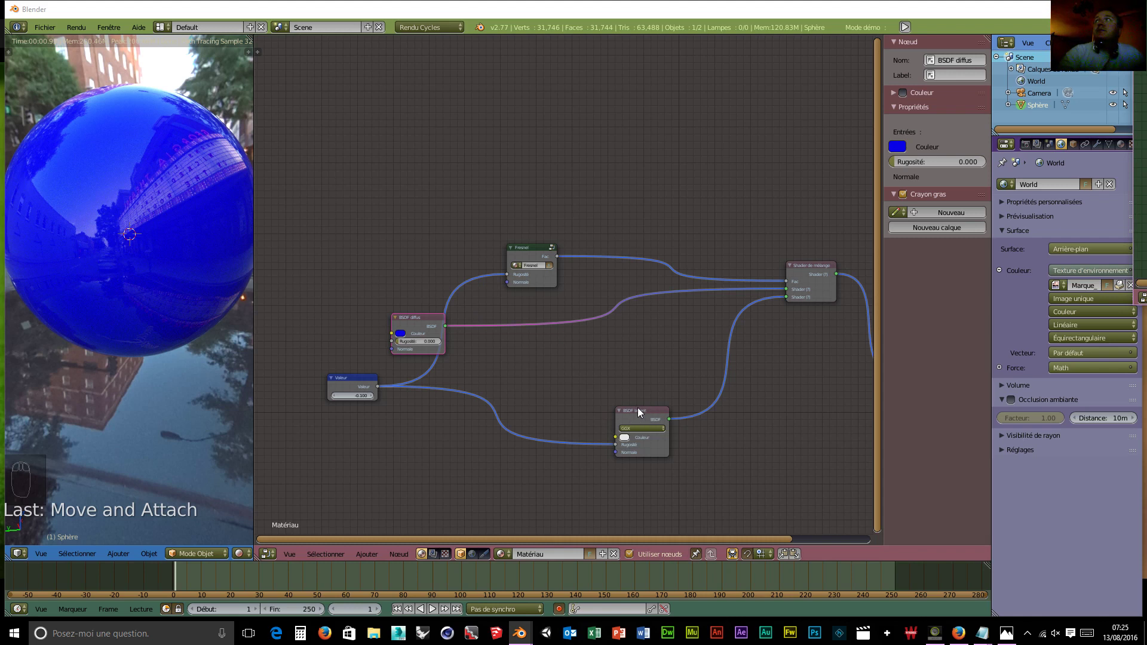
pyautogui.moveTo(638, 410); pyautogui.dragTo(529, 358)
pyautogui.moveTo(421, 320); pyautogui.dragTo(371, 309)
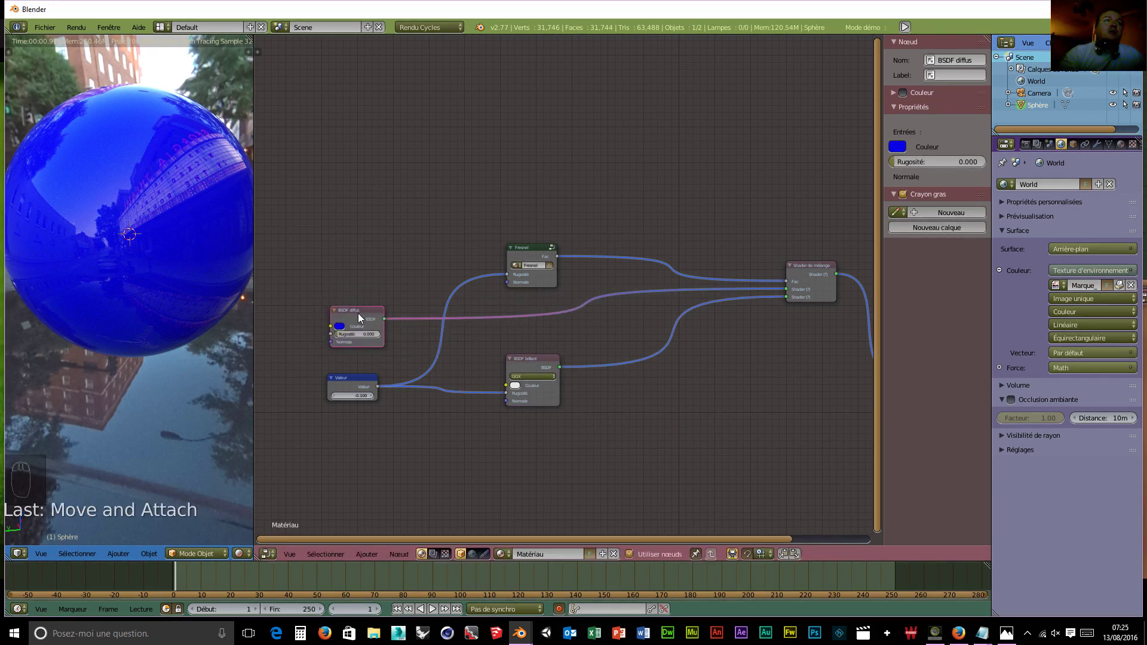
# Disconnect the Valeur node from the Rugosité inputs of both Fresnel and BSDF brillant.
pyautogui.moveTo(506, 275); pyautogui.dragTo(497, 281)
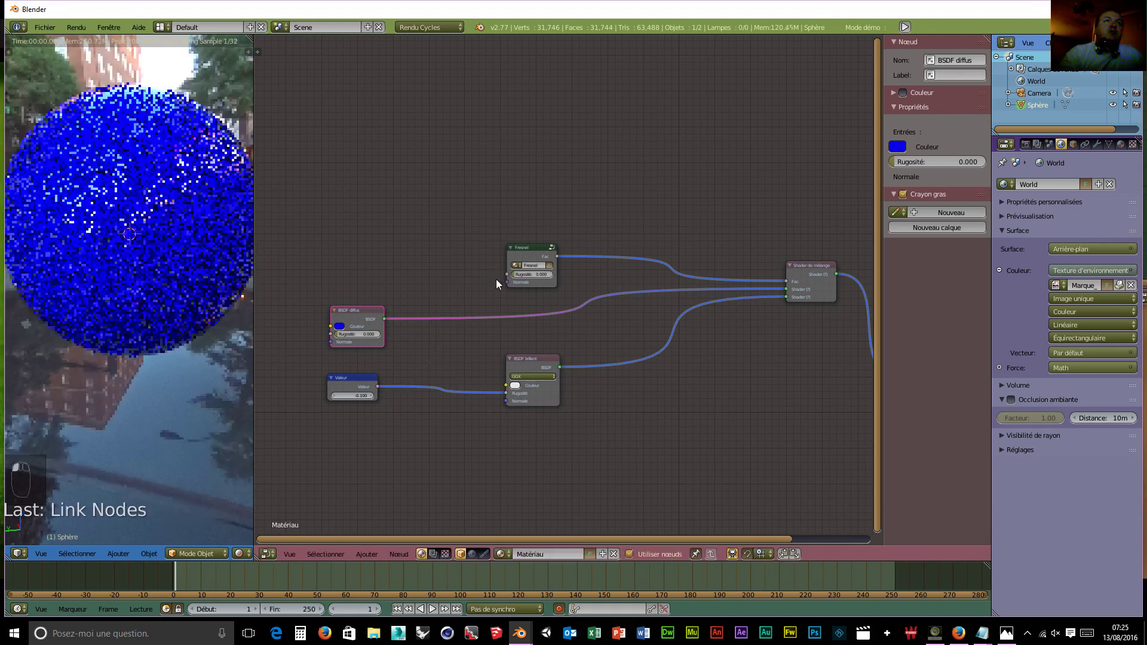
pyautogui.moveTo(505, 394); pyautogui.dragTo(458, 408)
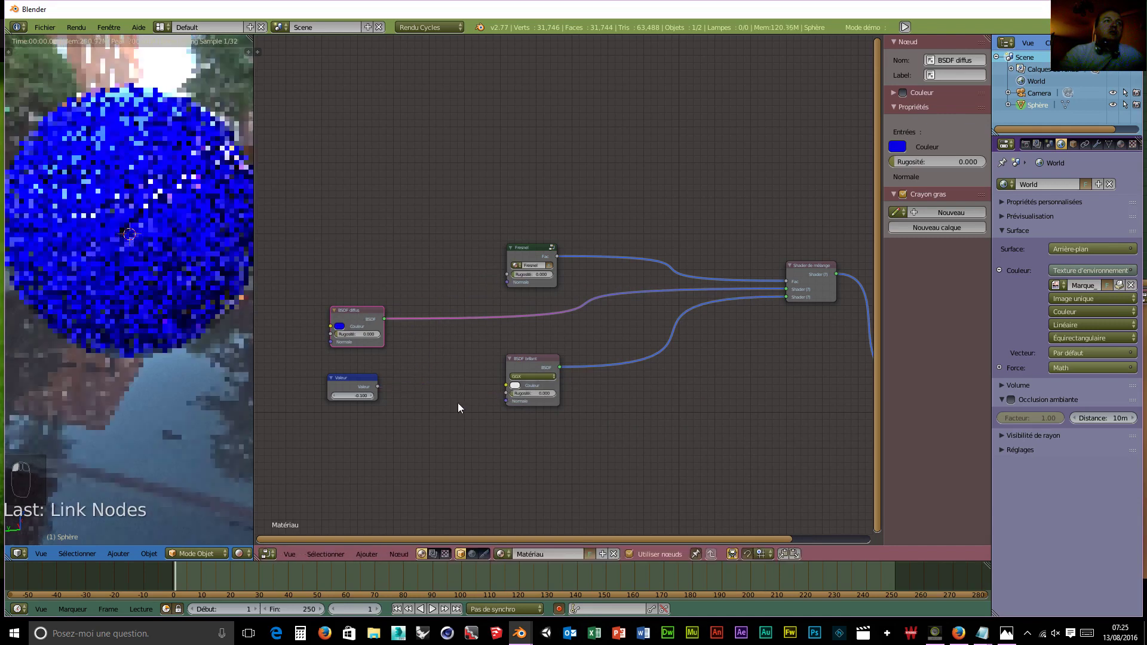
pyautogui.click(349, 379)
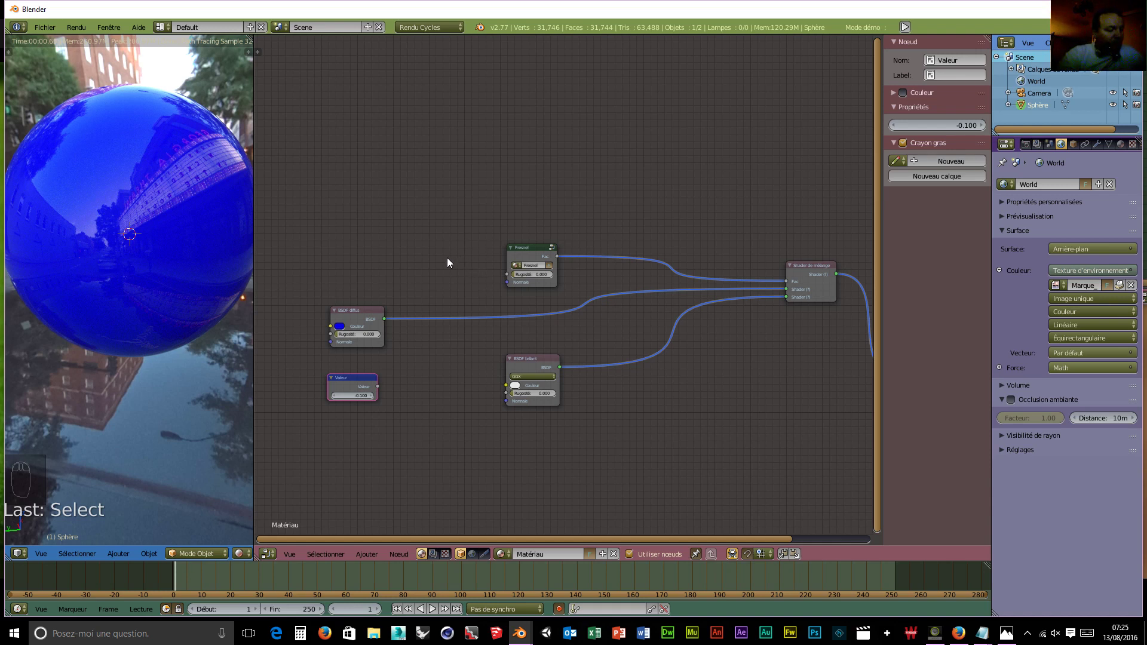
# Combine the Fresnel and BSDF brillant nodes into a new node group.
pyautogui.press('a')
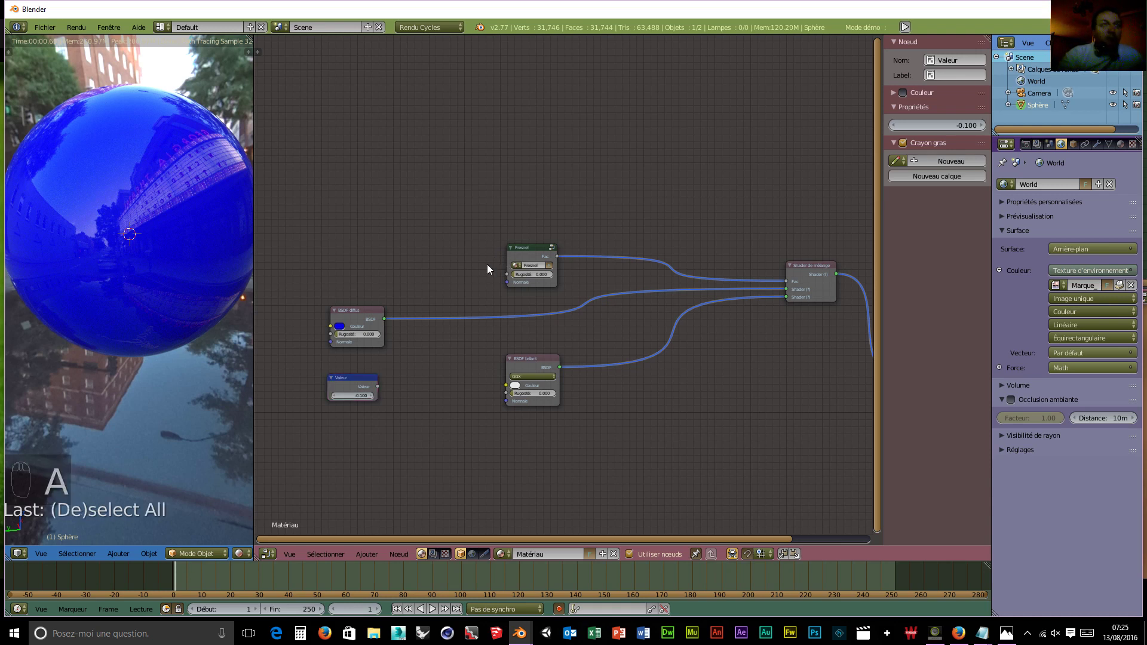
pyautogui.press('b')
pyautogui.moveTo(504, 205); pyautogui.dragTo(575, 458)
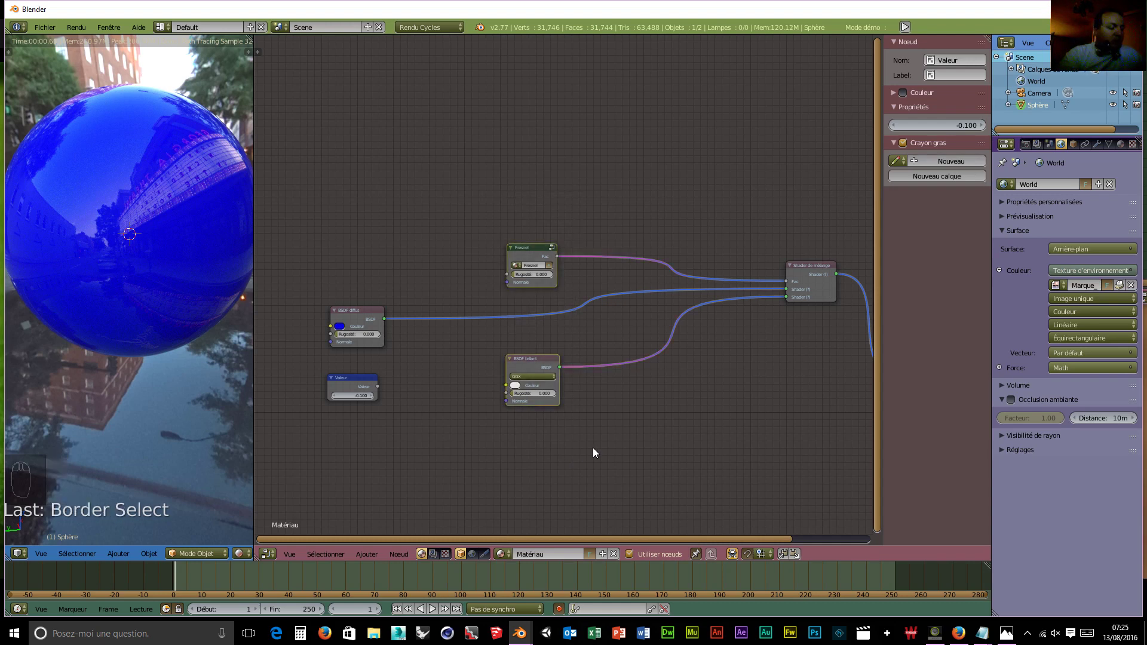
pyautogui.hotkey('ctrl', 'g')
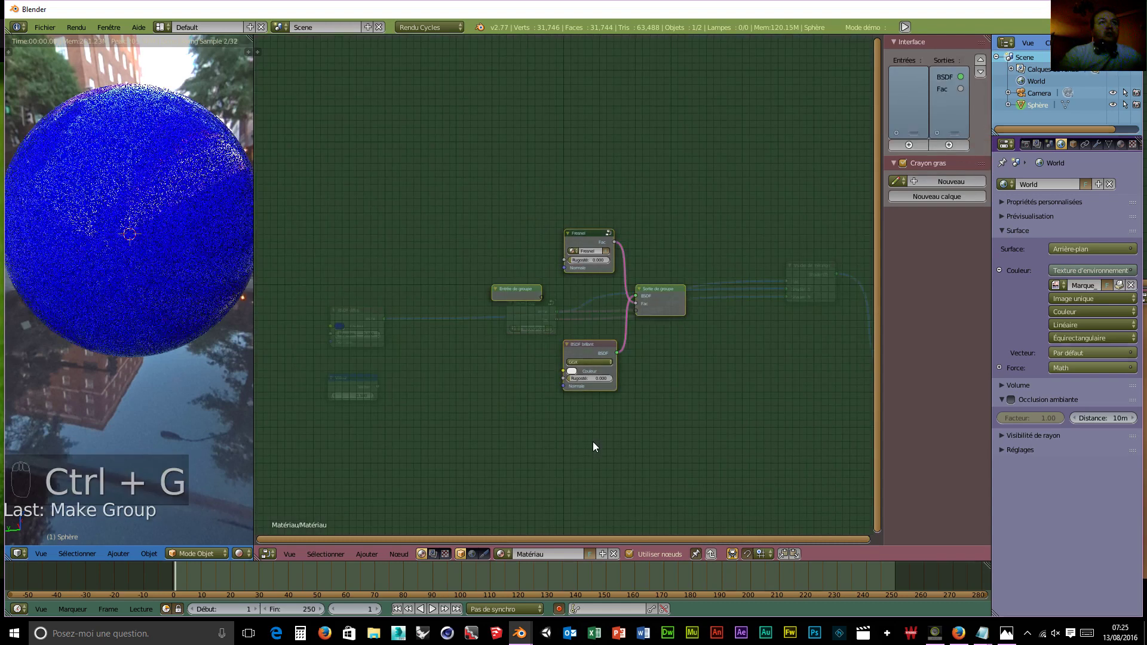
# Inside the new group, move Group Input left, Group Output right and the Fresnel node up and slightly left.
pyautogui.moveTo(510, 292); pyautogui.dragTo(407, 285)
pyautogui.moveTo(668, 289); pyautogui.dragTo(712, 292)
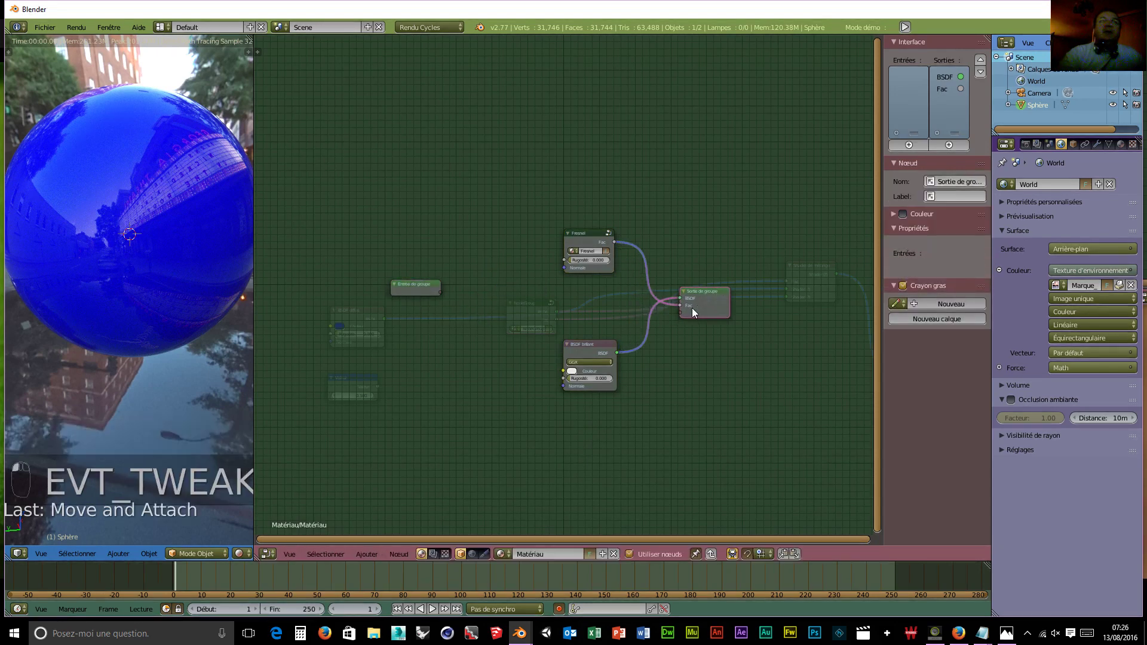
pyautogui.moveTo(579, 243); pyautogui.dragTo(568, 213)
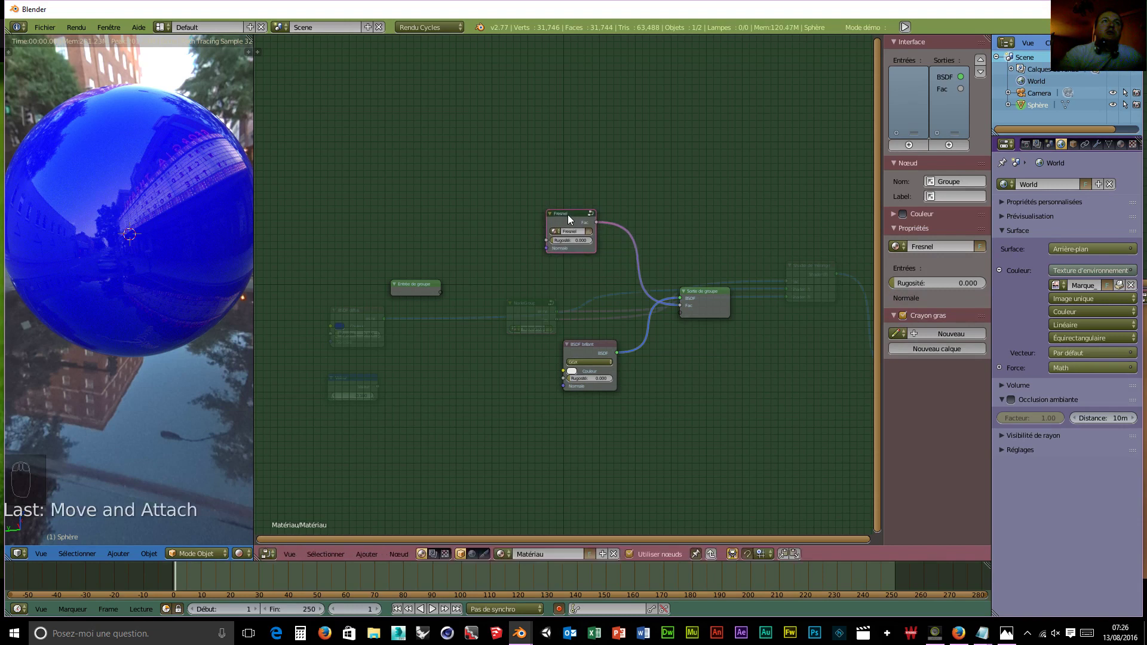
# Look inside the nested Fresnel group at its inputs and return to the parent group.
pyautogui.press('Tab')
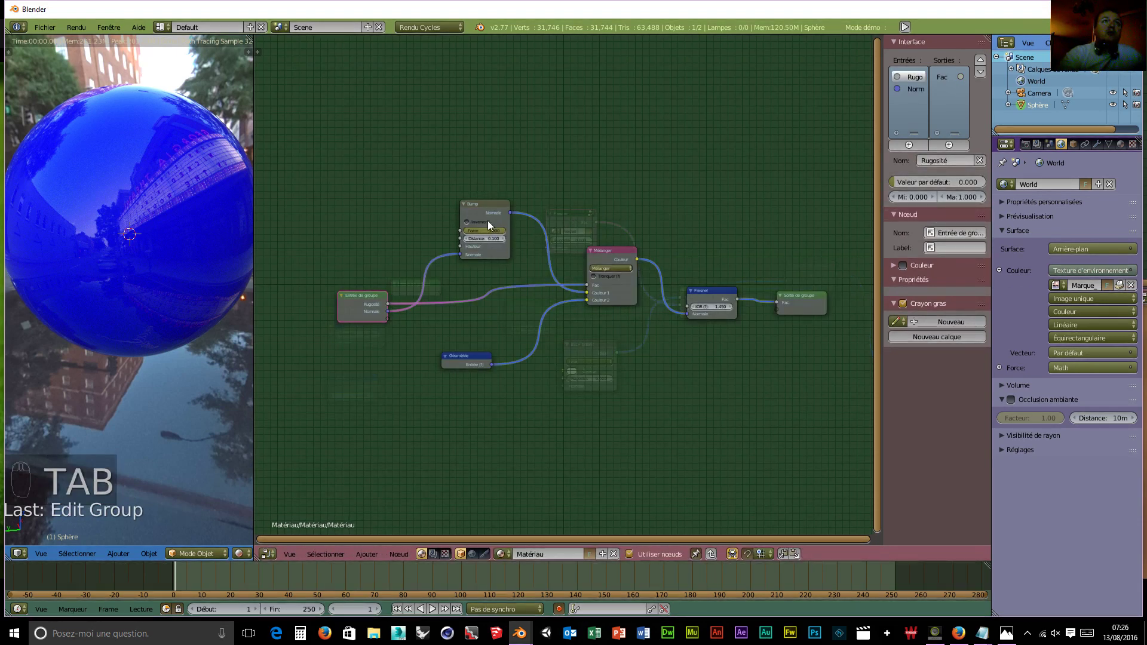
pyautogui.click(361, 294)
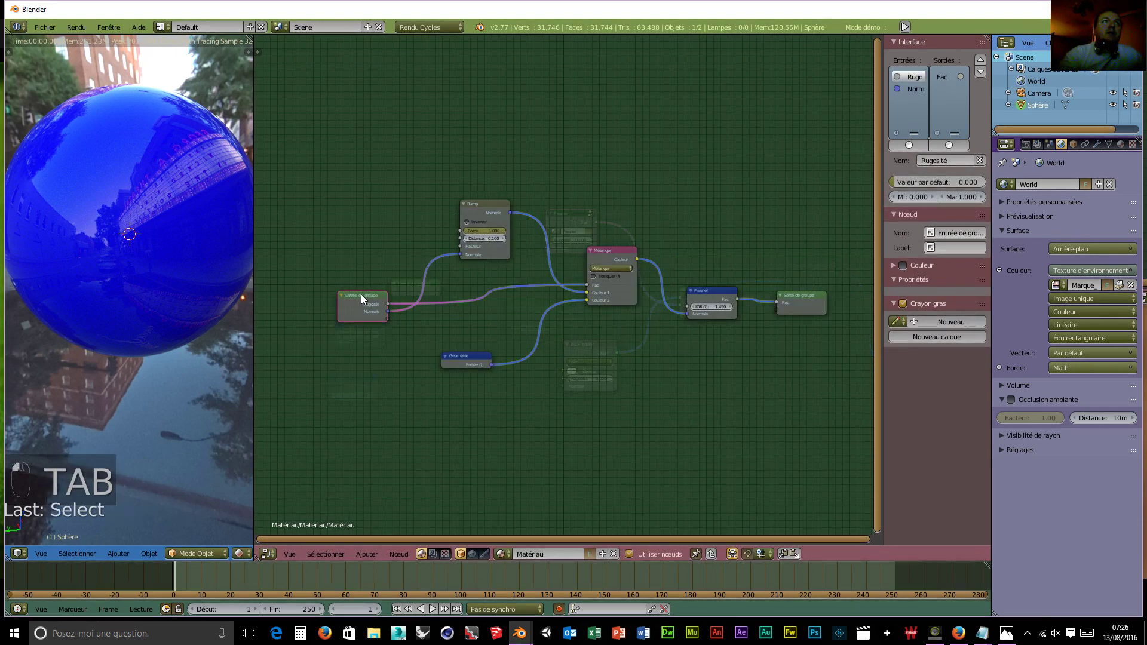
pyautogui.press('Tab')
# Move BSDF brillant left and Group Input slightly up inside the group, and return to the main node tree.
pyautogui.click(599, 345)
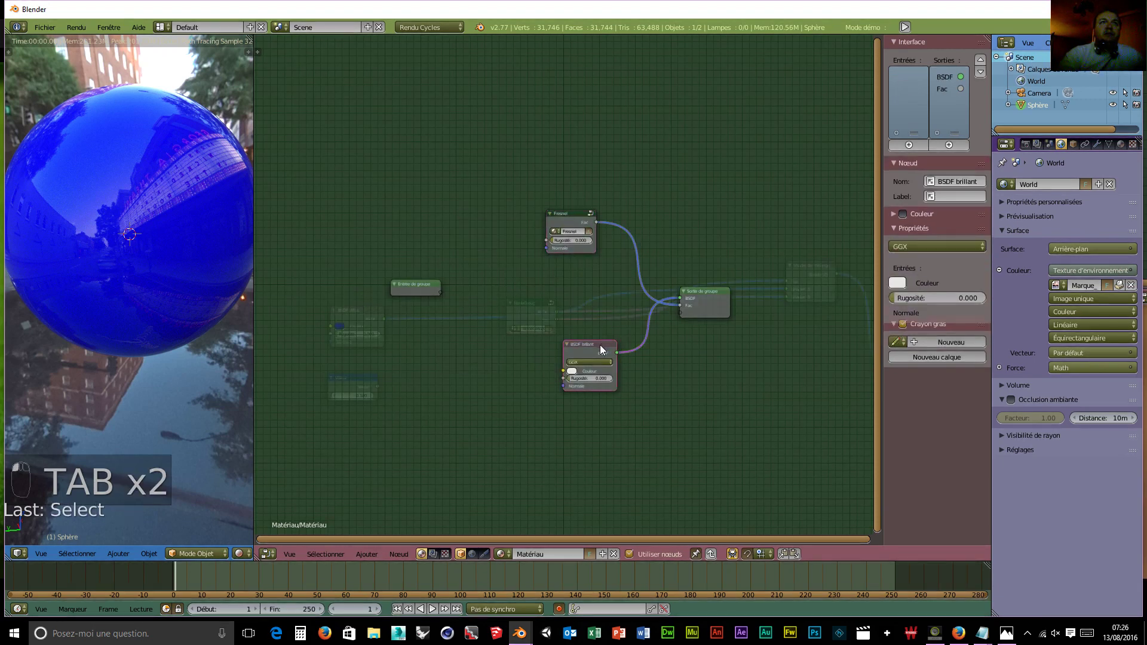
pyautogui.moveTo(600, 345); pyautogui.dragTo(568, 349)
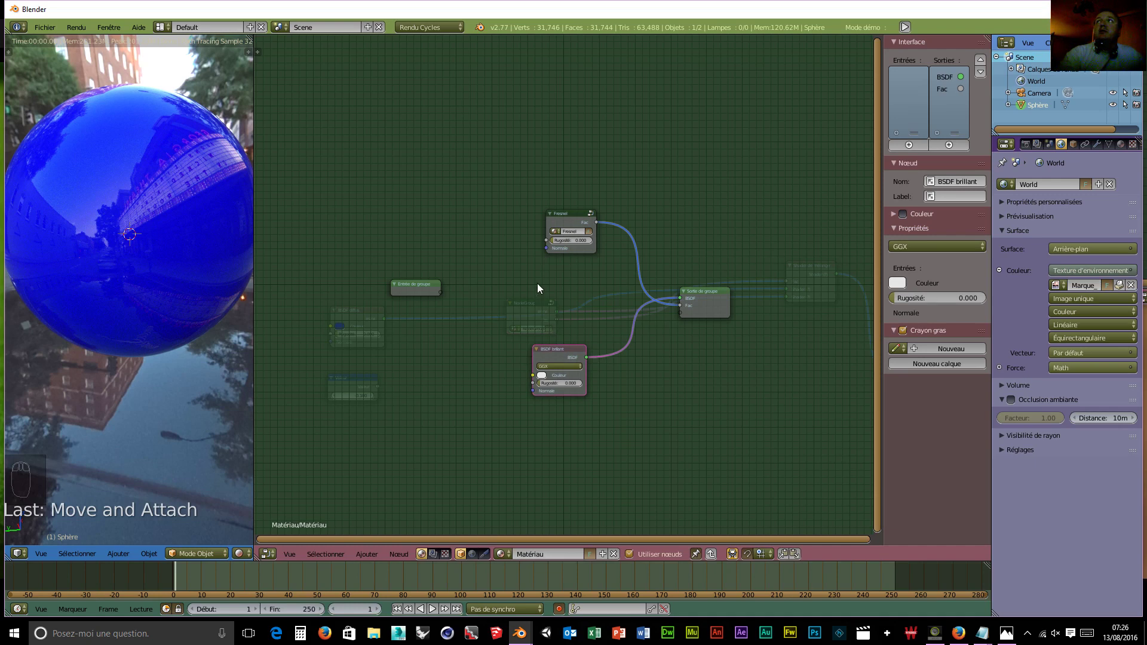
pyautogui.moveTo(403, 289); pyautogui.dragTo(407, 277)
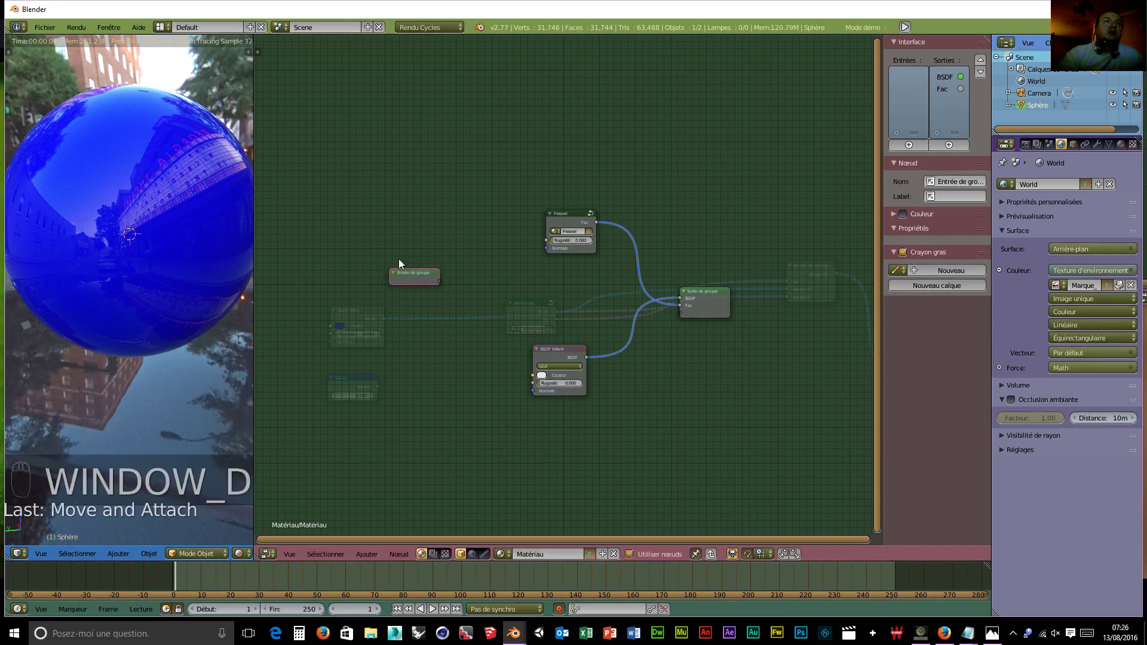
pyautogui.press('Tab')
# Move the new group node up, reopen it to shift Group Output further right, and return to the main node tree.
pyautogui.moveTo(525, 325); pyautogui.dragTo(511, 257)
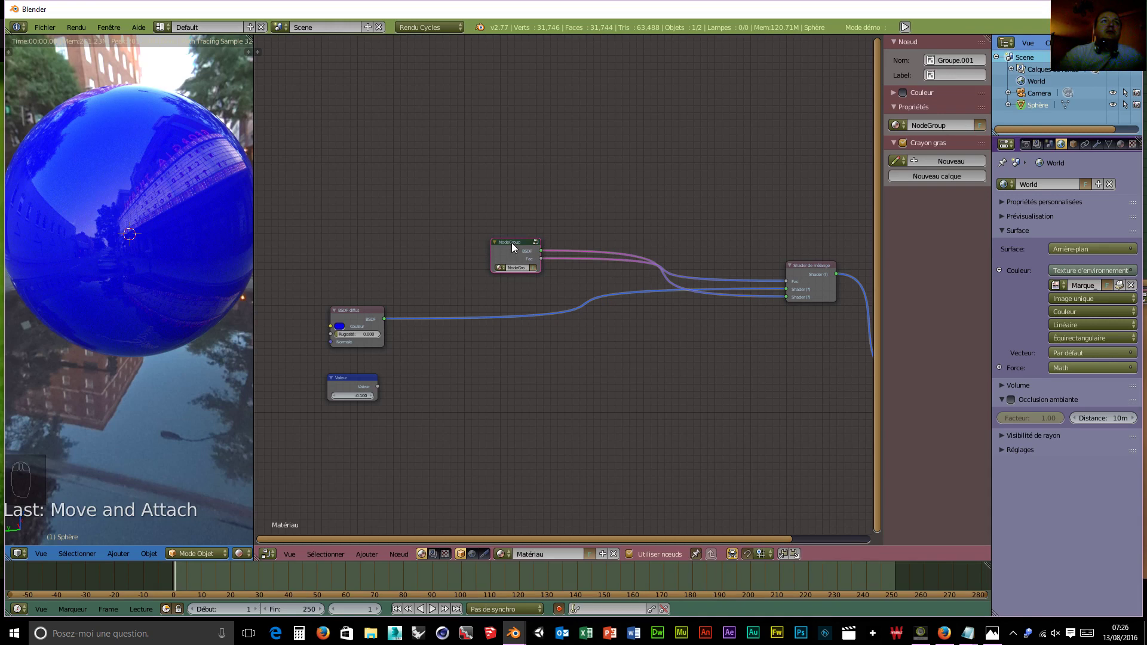
pyautogui.press('Tab')
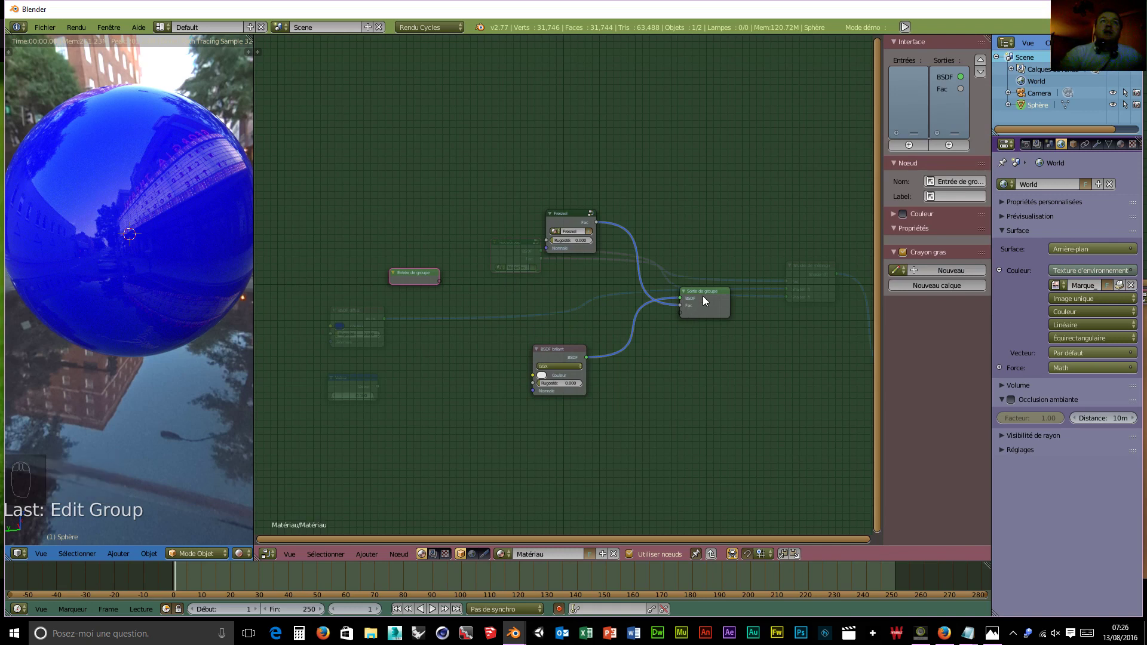
pyautogui.moveTo(702, 294); pyautogui.dragTo(746, 301)
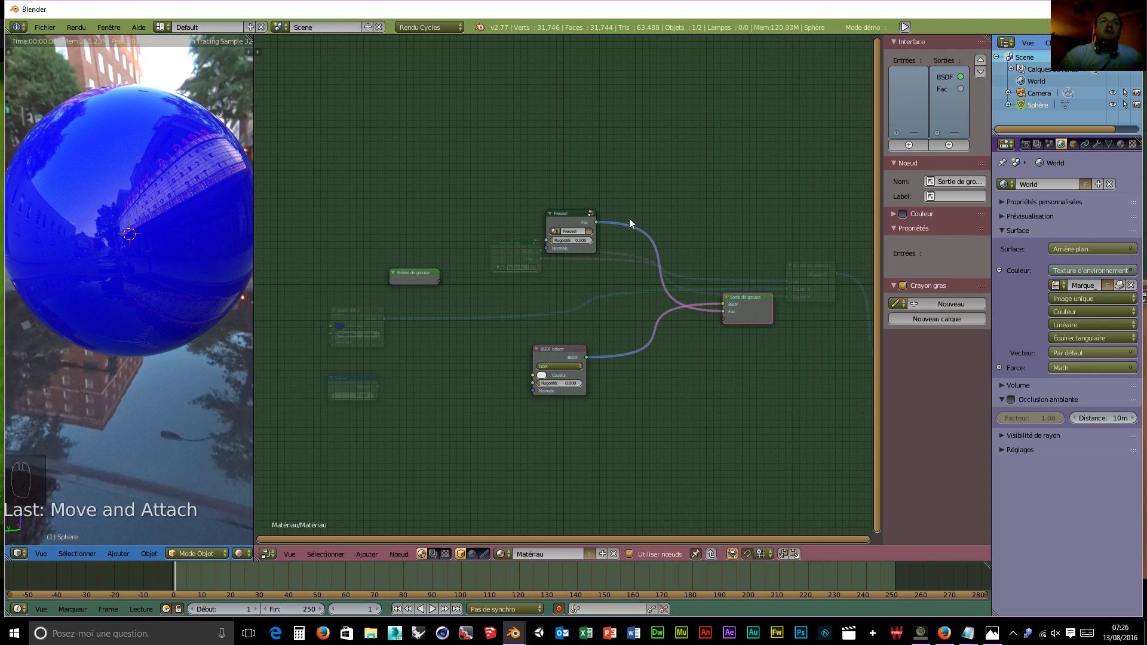
pyautogui.press('Tab')
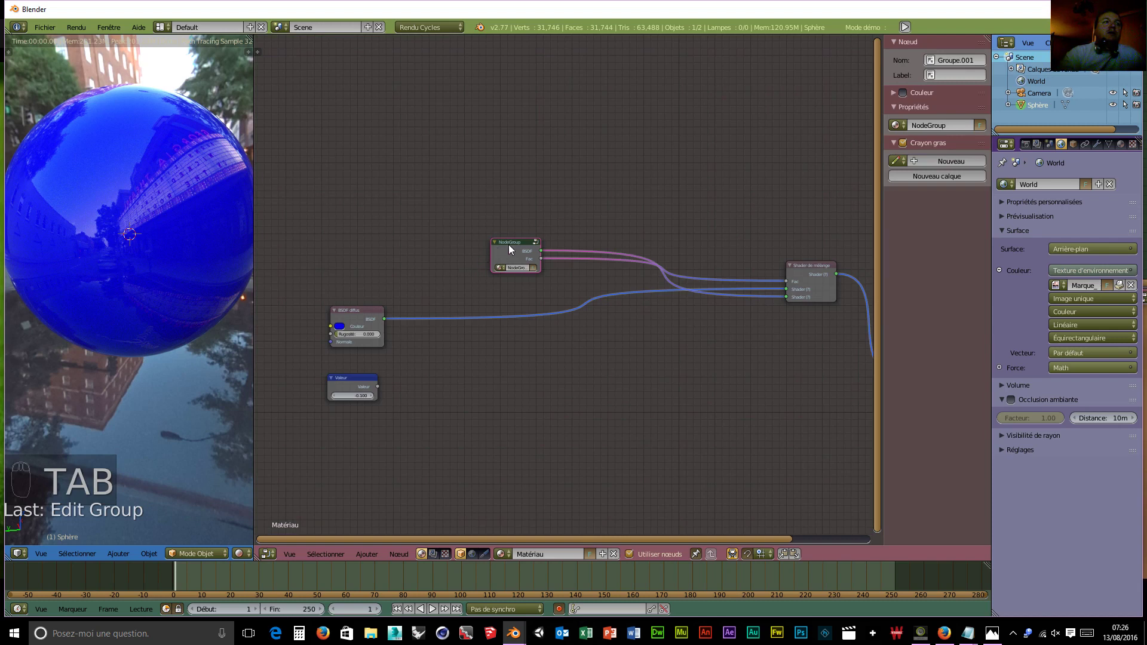
# Ungroup the node group containing Fresnel and BSDF brillant.
pyautogui.click(399, 554)
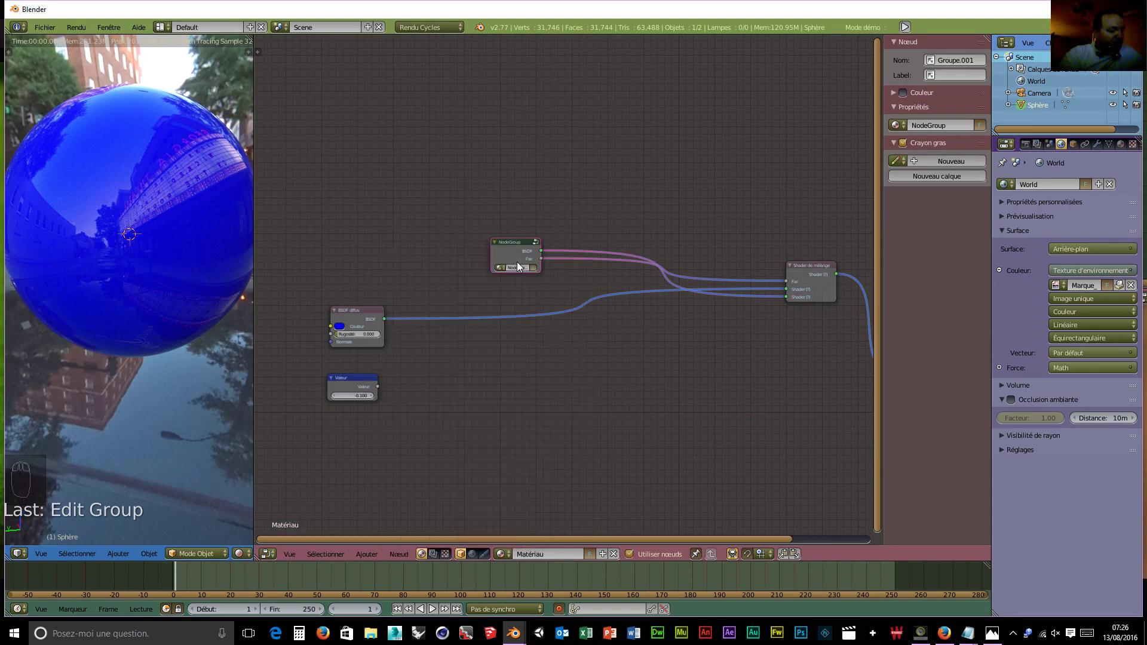
pyautogui.hotkey('shift', 'a')
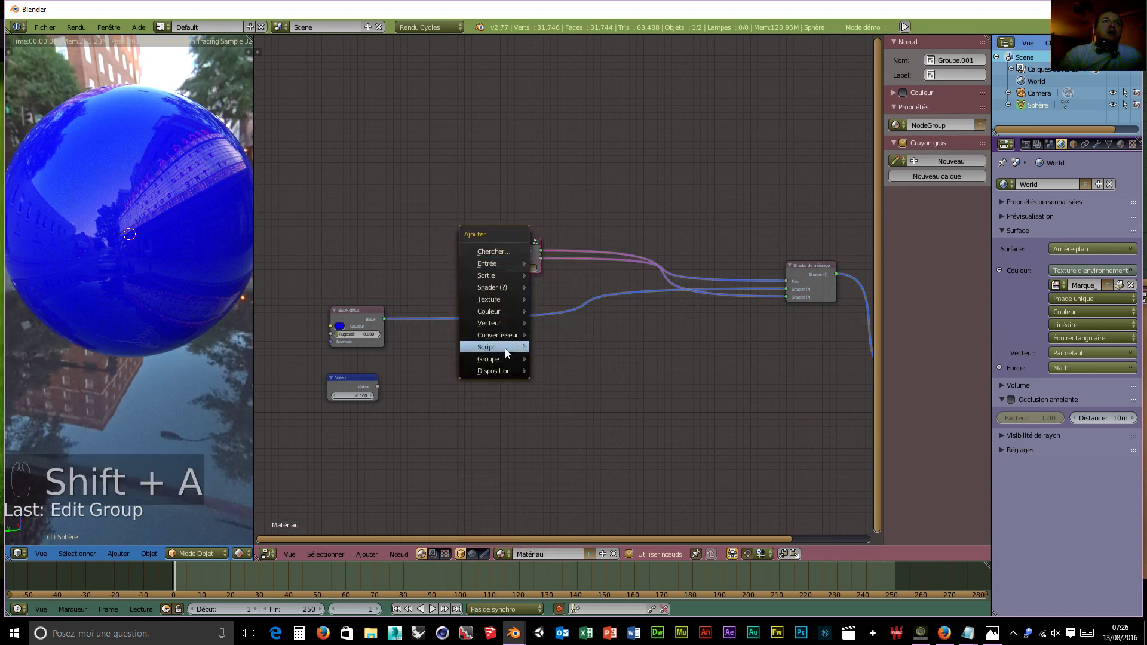
pyautogui.moveTo(505, 360)
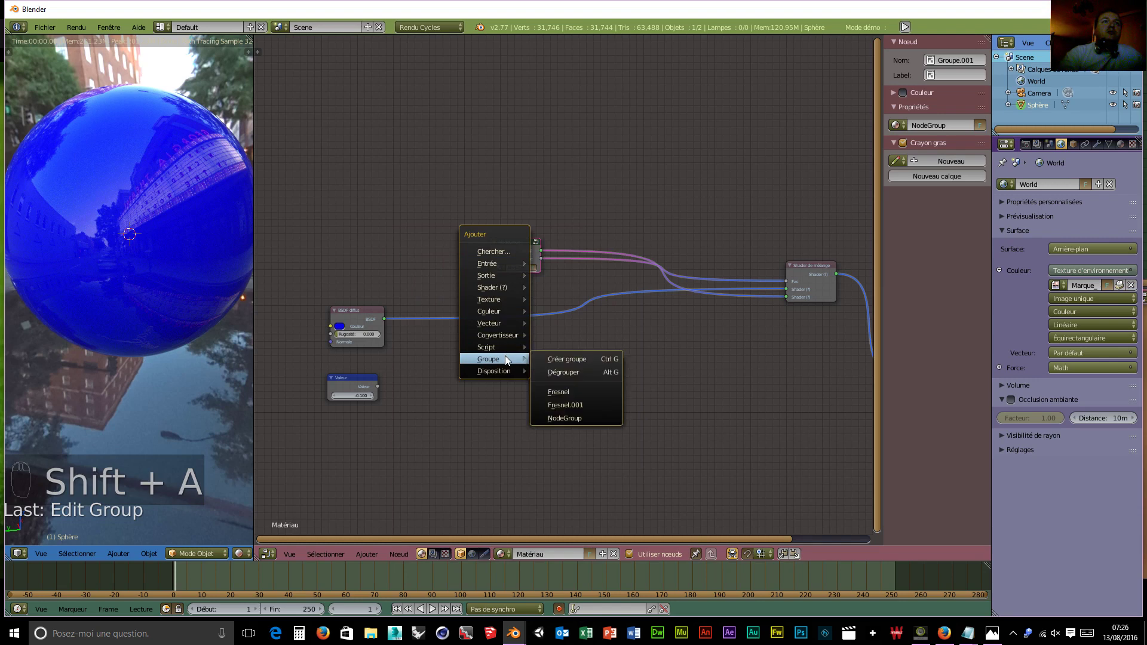
pyautogui.click(568, 372)
# Rearrange the nodes: Shader de mélange further left, Fresnel above and BSDF brillant below, both just before it.
pyautogui.moveTo(486, 301); pyautogui.dragTo(630, 329)
pyautogui.moveTo(815, 275); pyautogui.dragTo(703, 278)
pyautogui.moveTo(631, 188); pyautogui.dragTo(561, 206)
pyautogui.moveTo(642, 327); pyautogui.dragTo(585, 328)
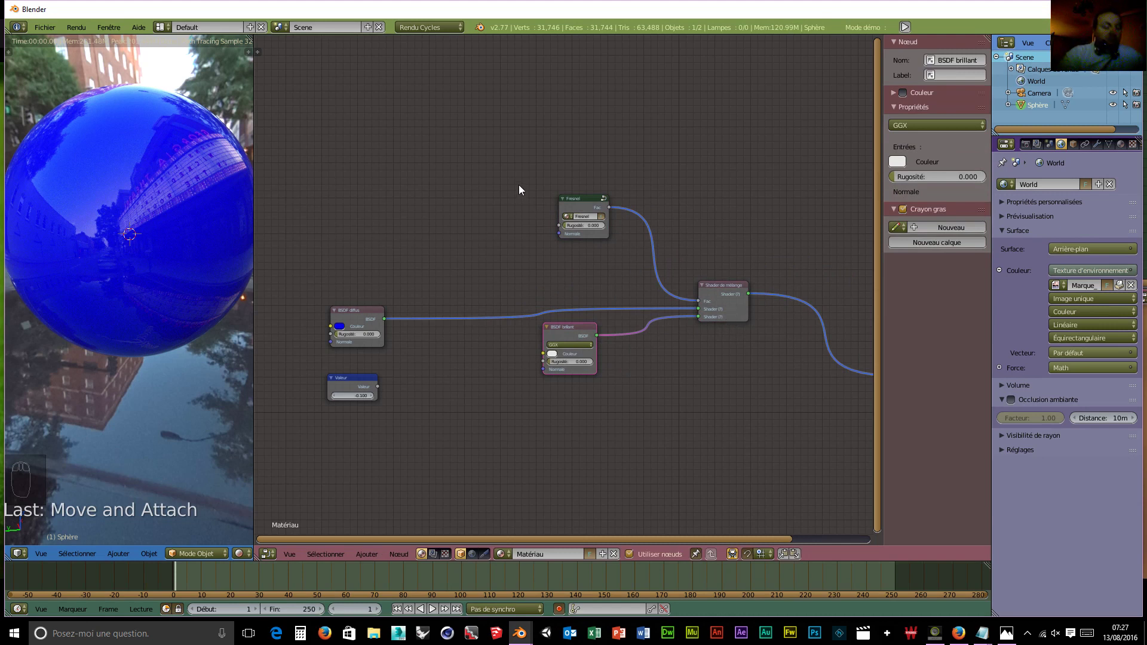
# Group Fresnel, BSDF brillant and Shader de mélange into a new node group, and move its Group Input further left.
pyautogui.press('b')
pyautogui.moveTo(509, 153); pyautogui.dragTo(757, 453)
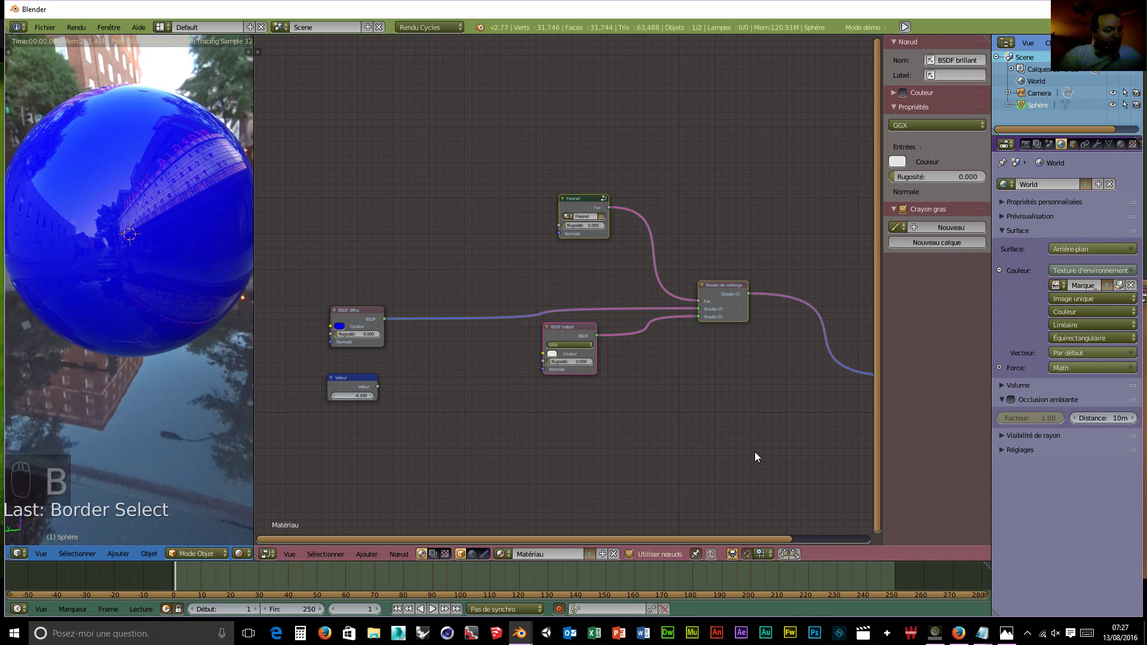
pyautogui.hotkey('ctrl', 'g')
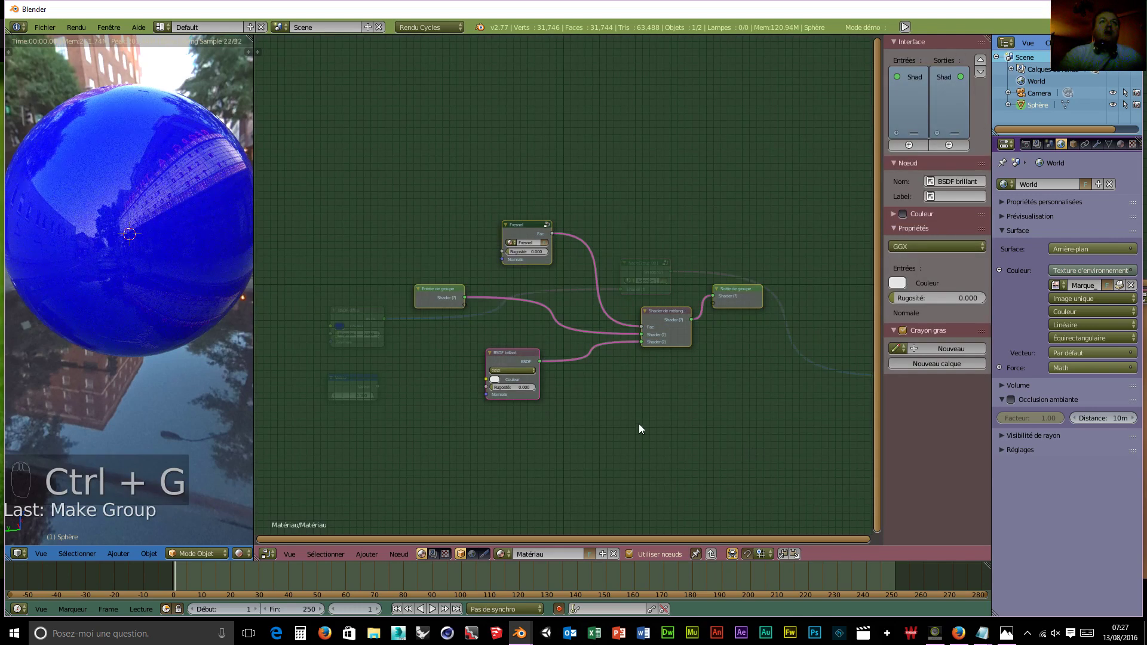
pyautogui.moveTo(637, 423); pyautogui.dragTo(663, 379, button='middle')
pyautogui.moveTo(472, 243); pyautogui.dragTo(377, 285)
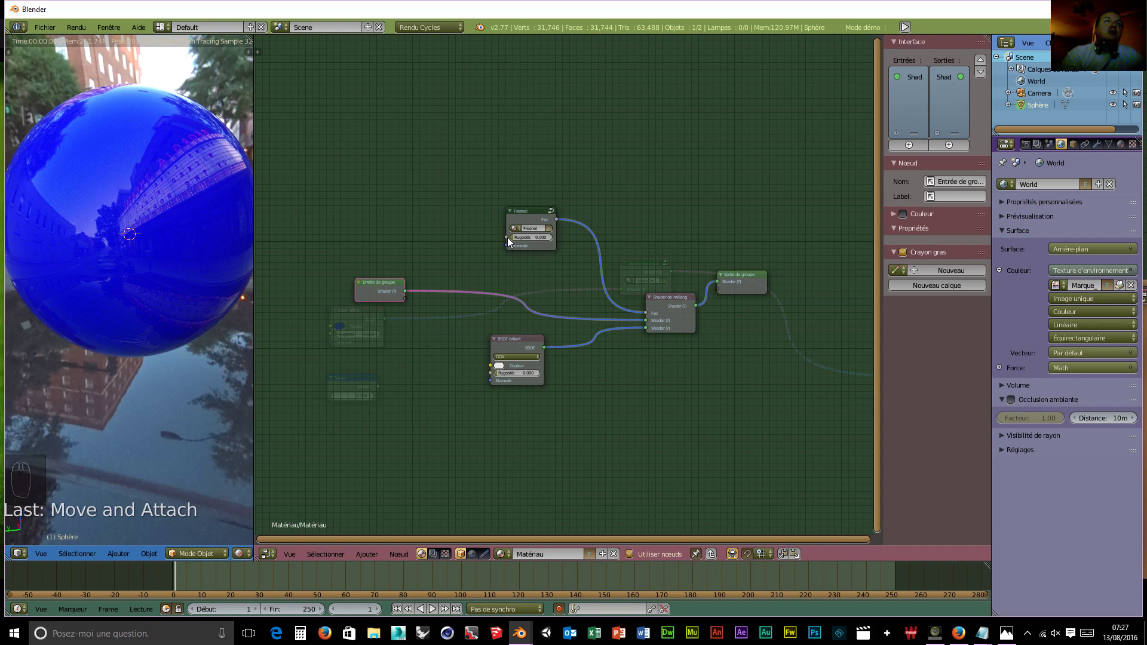
# Expose one Rugosité group input that feeds both Fresnel and BSDF brillant, and return to the main node tree.
pyautogui.moveTo(507, 238); pyautogui.dragTo(489, 371)
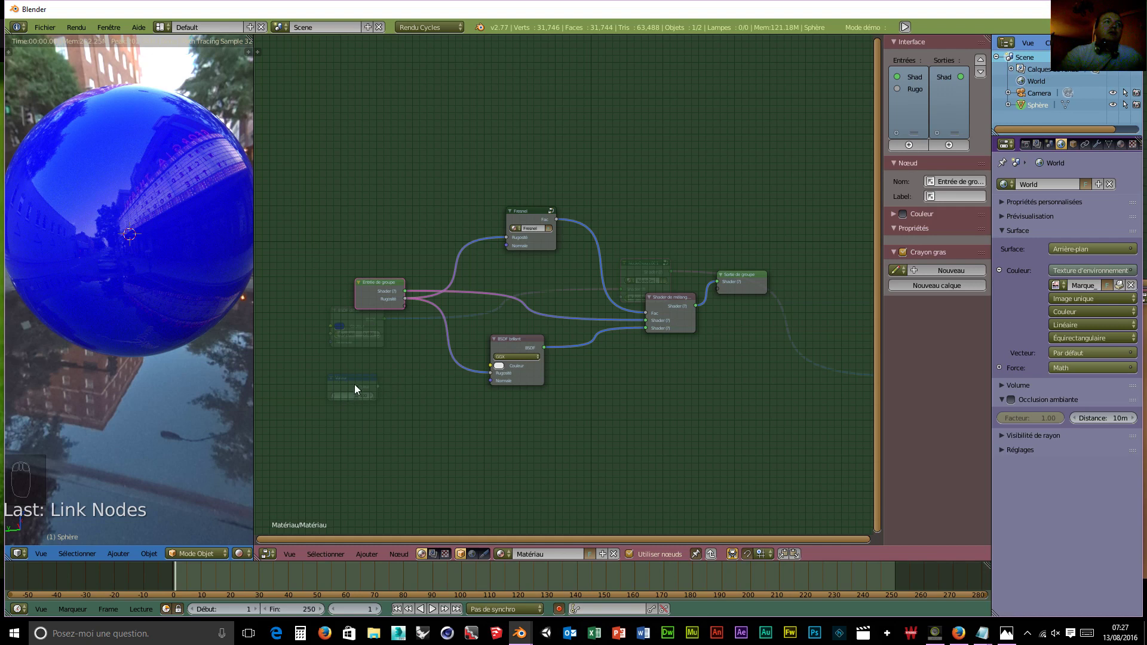
pyautogui.click(375, 282)
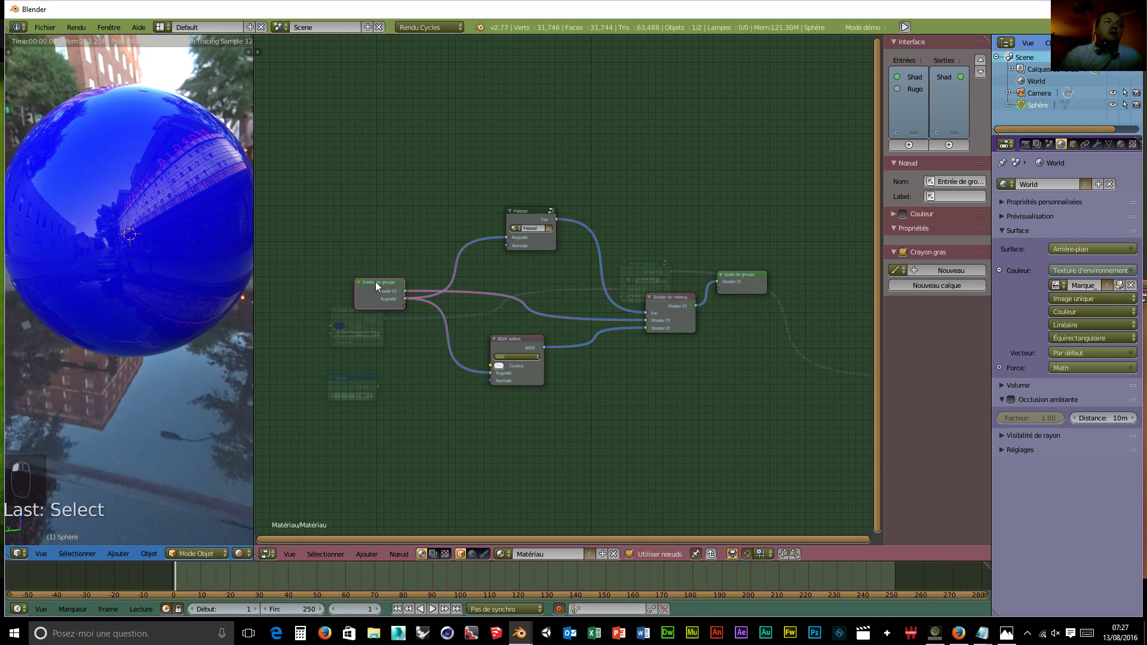
pyautogui.press('Tab')
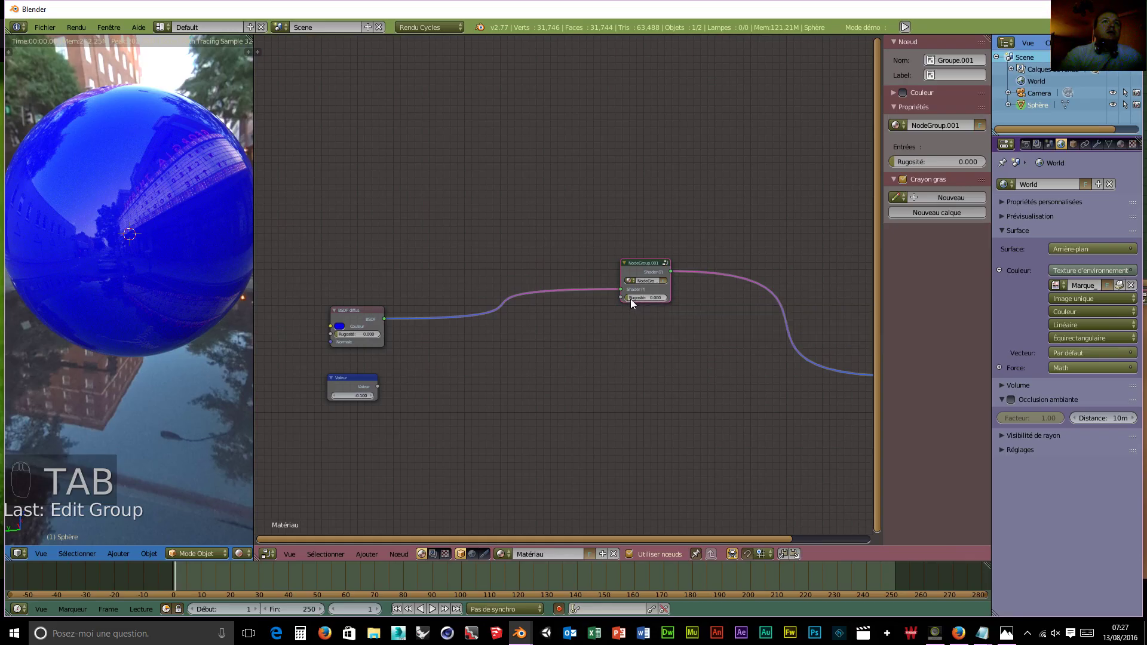
pyautogui.moveTo(631, 299)
pyautogui.mouseDown()
pyautogui.moveTo(681, 298)
pyautogui.moveTo(627, 300)
pyautogui.mouseUp()
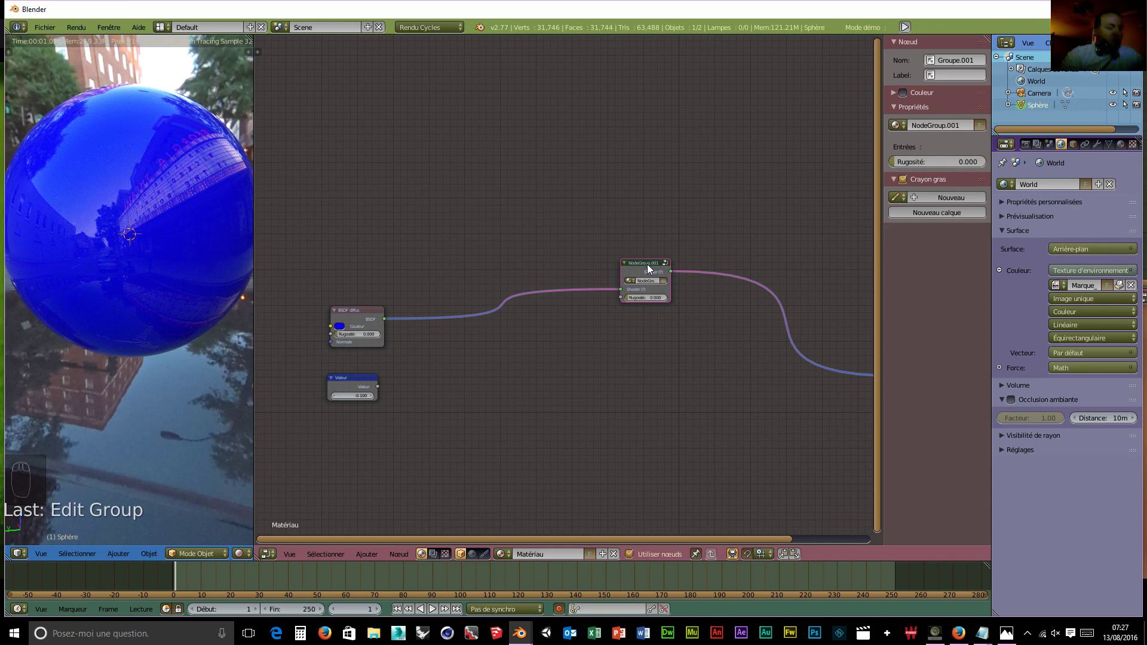
# Reopen the group and spread its nodes: Shader de mélange further right, BSDF brillant lower, Fresnel up and left.
pyautogui.press('Tab')
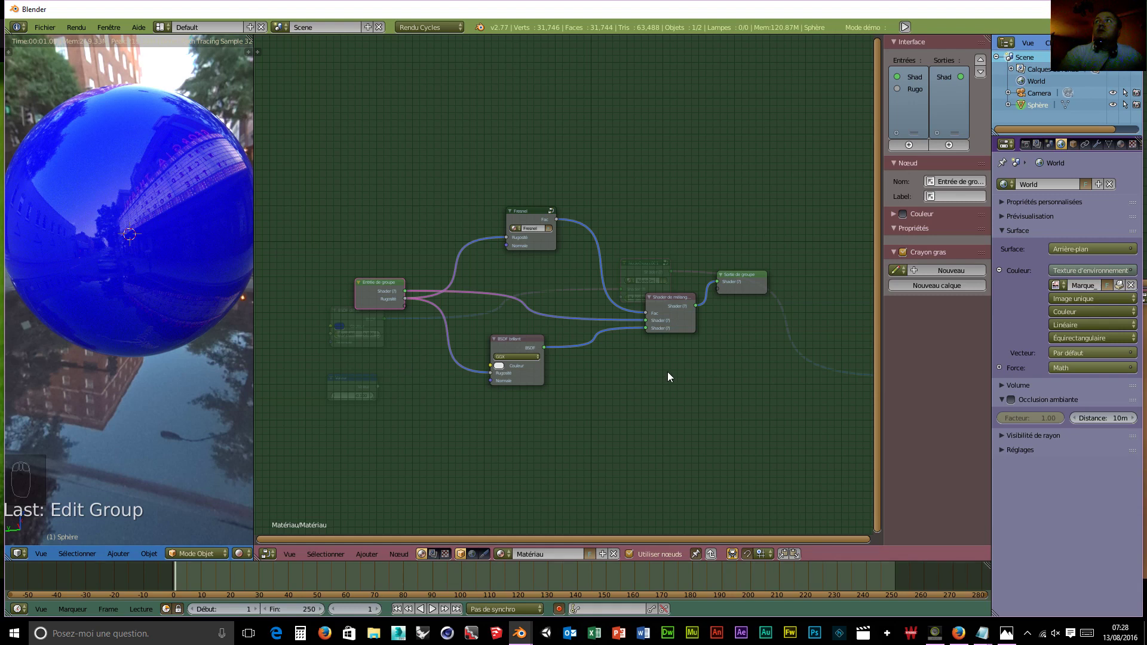
pyautogui.click(677, 297)
pyautogui.moveTo(680, 296); pyautogui.dragTo(712, 276)
pyautogui.moveTo(512, 346); pyautogui.dragTo(511, 372)
pyautogui.click(516, 219)
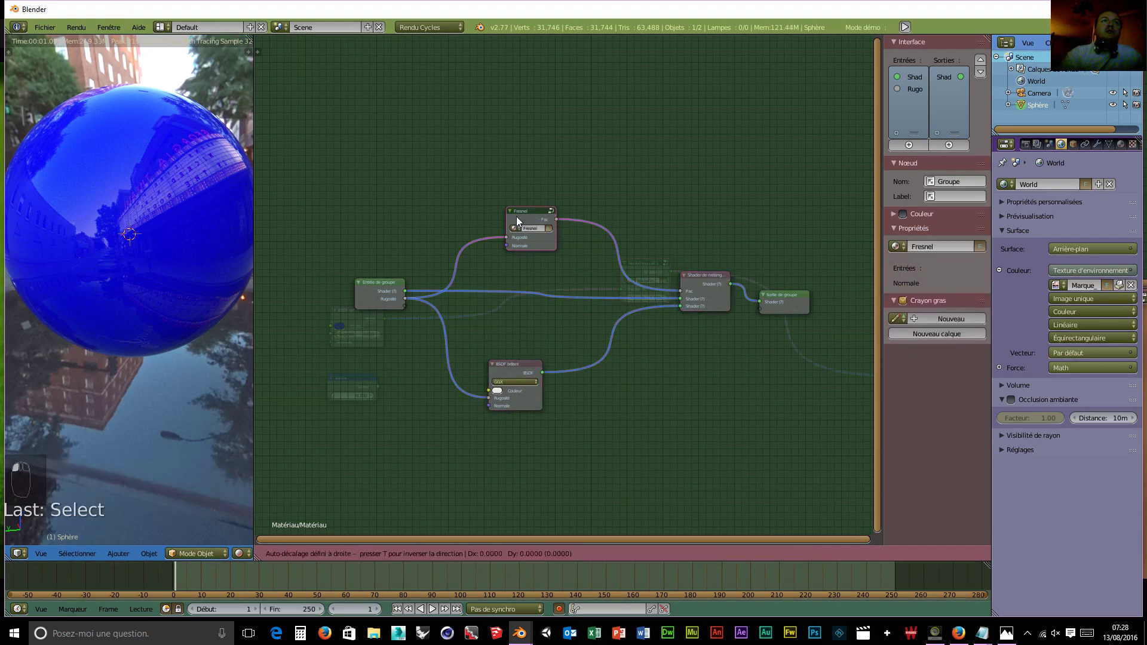
pyautogui.moveTo(517, 219); pyautogui.dragTo(494, 200)
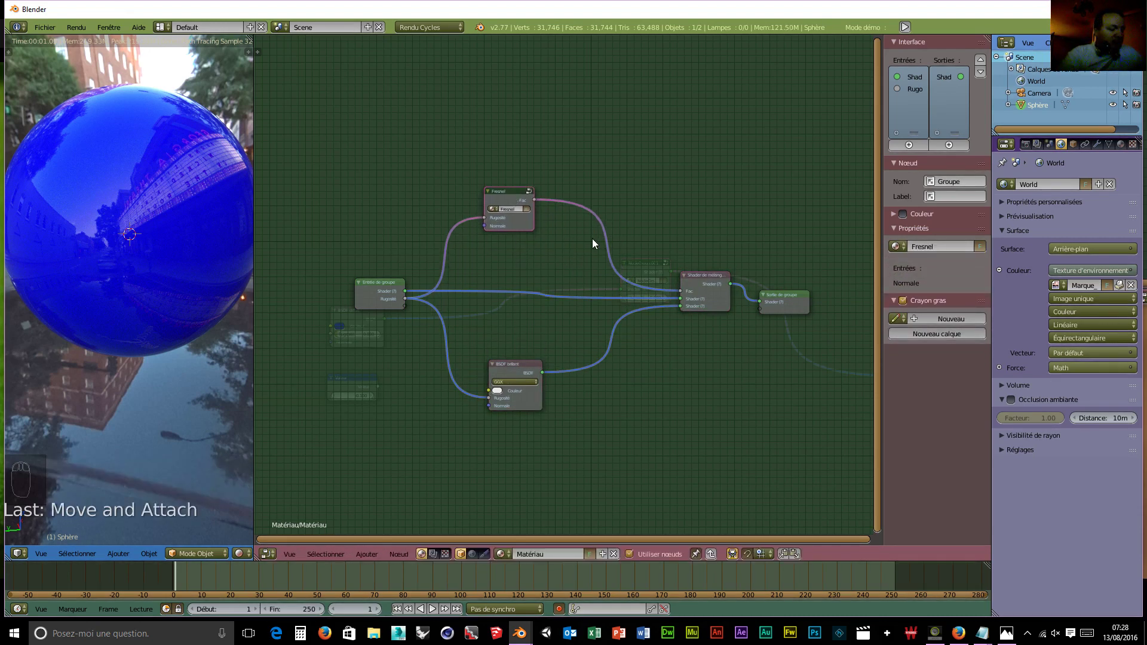
# Insert a Mélanger RGB node between Fresnel and Shader de mélange, with Fresnel's output feeding its Fac input.
pyautogui.hotkey('shift', 'a')
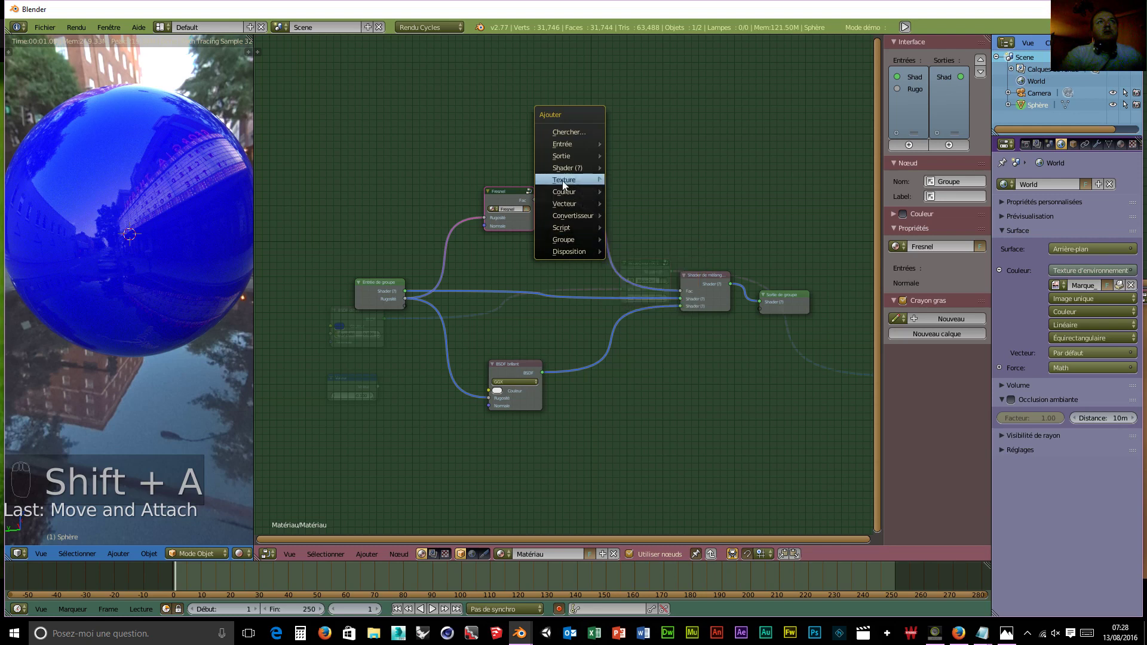
pyautogui.moveTo(560, 170)
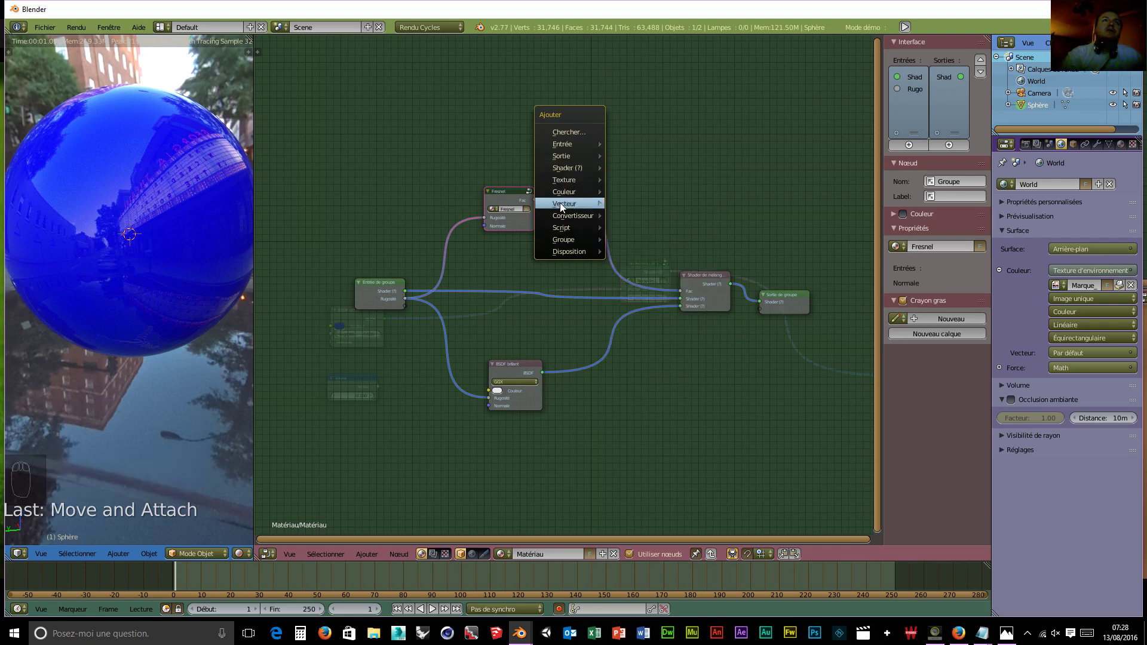
pyautogui.moveTo(568, 192)
pyautogui.click(646, 195)
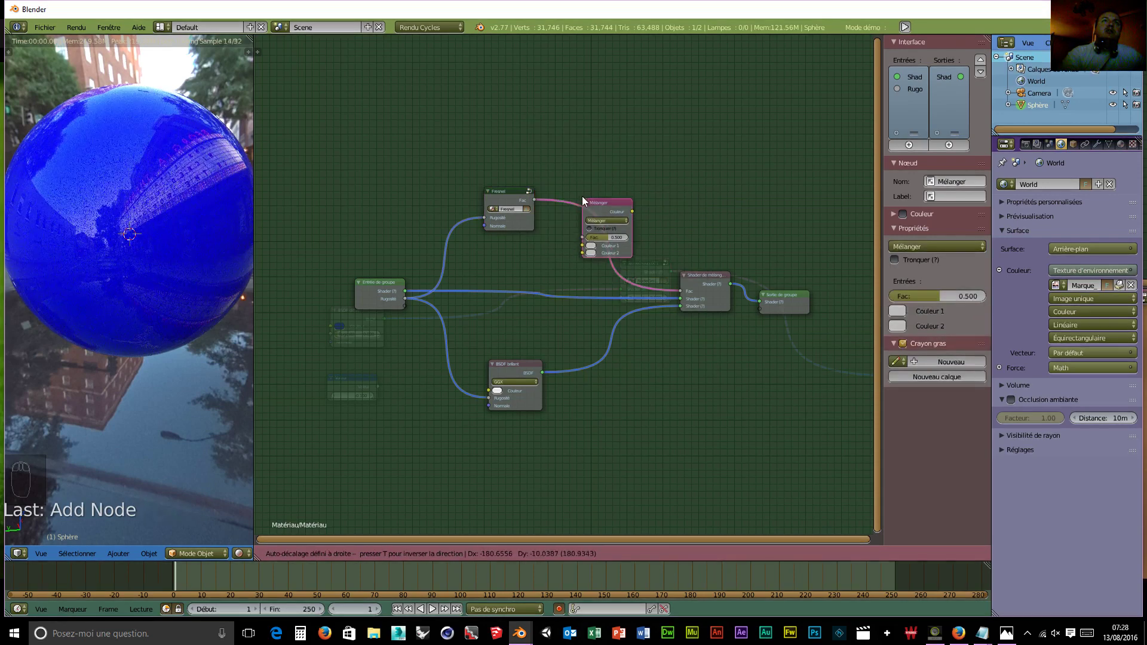
pyautogui.click(586, 174)
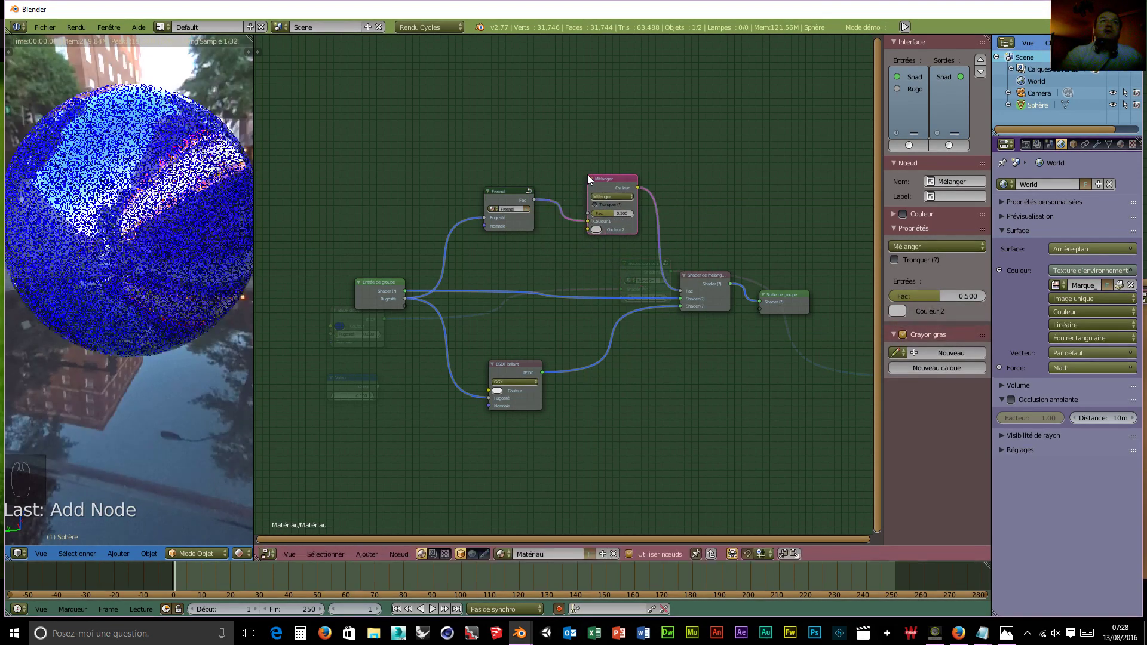
pyautogui.moveTo(586, 220)
pyautogui.mouseDown()
pyautogui.moveTo(578, 213)
pyautogui.moveTo(603, 206)
pyautogui.mouseUp()
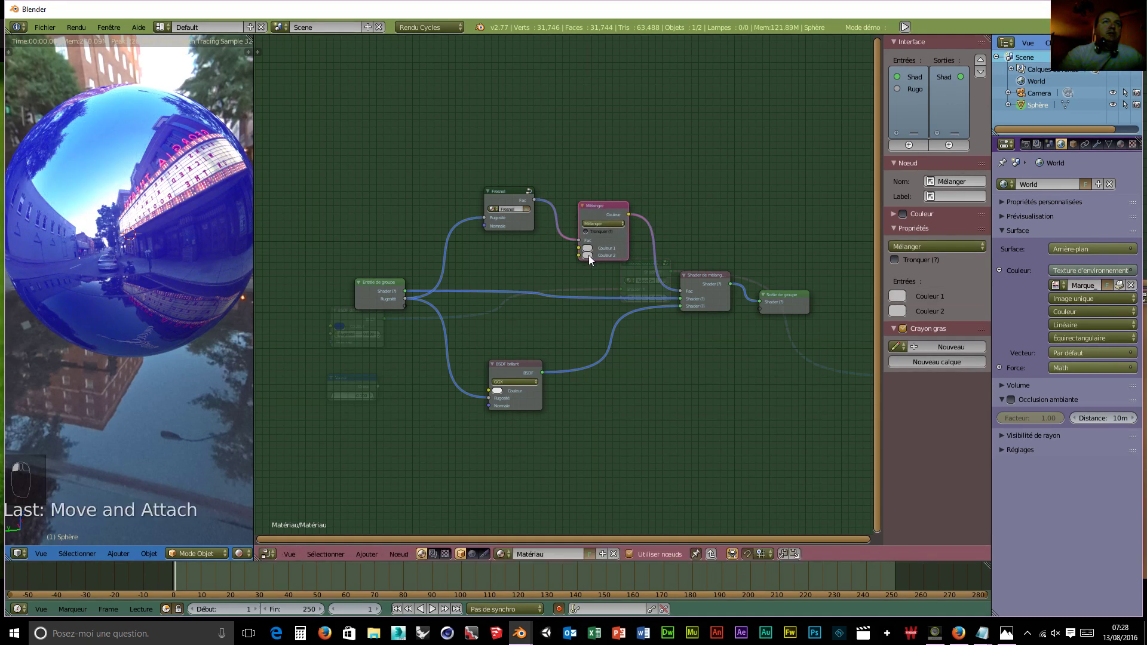
# Set the Mélanger node's Couleur 2 to white and Couleur 1 to black.
pyautogui.click(587, 256)
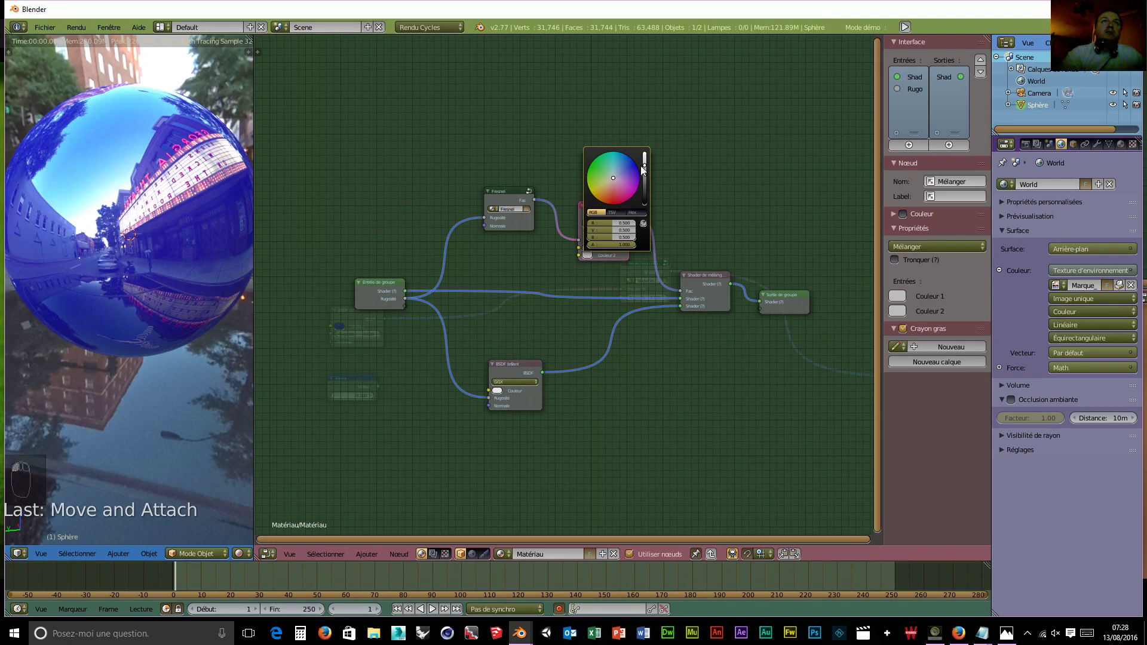
pyautogui.moveTo(644, 166); pyautogui.dragTo(644, 152)
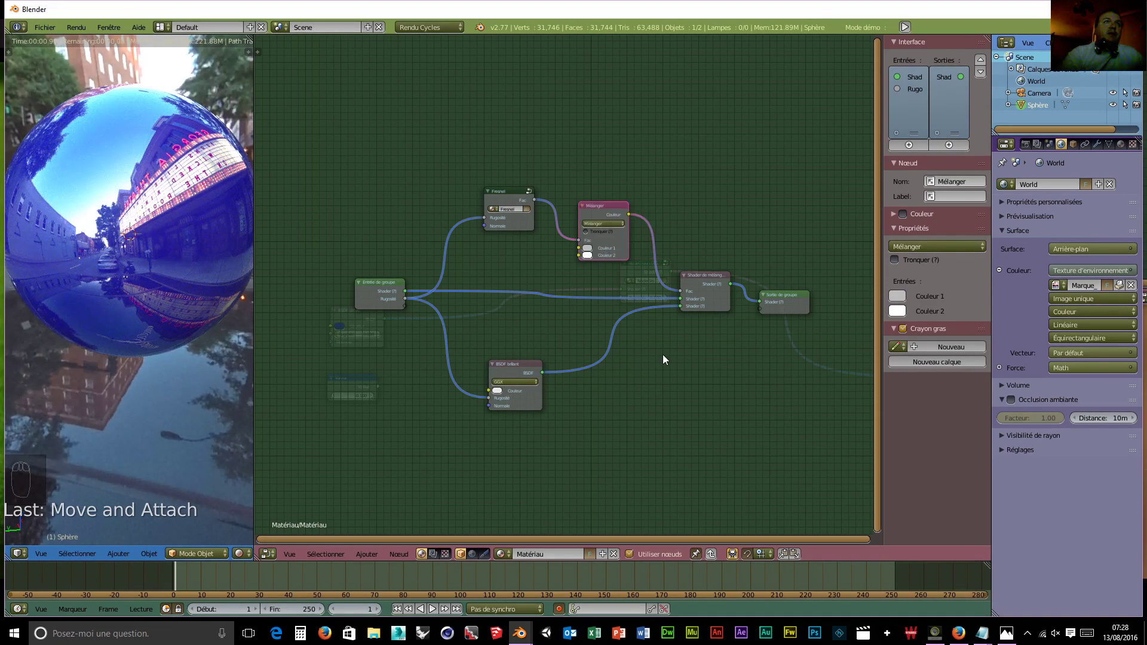
pyautogui.click(585, 248)
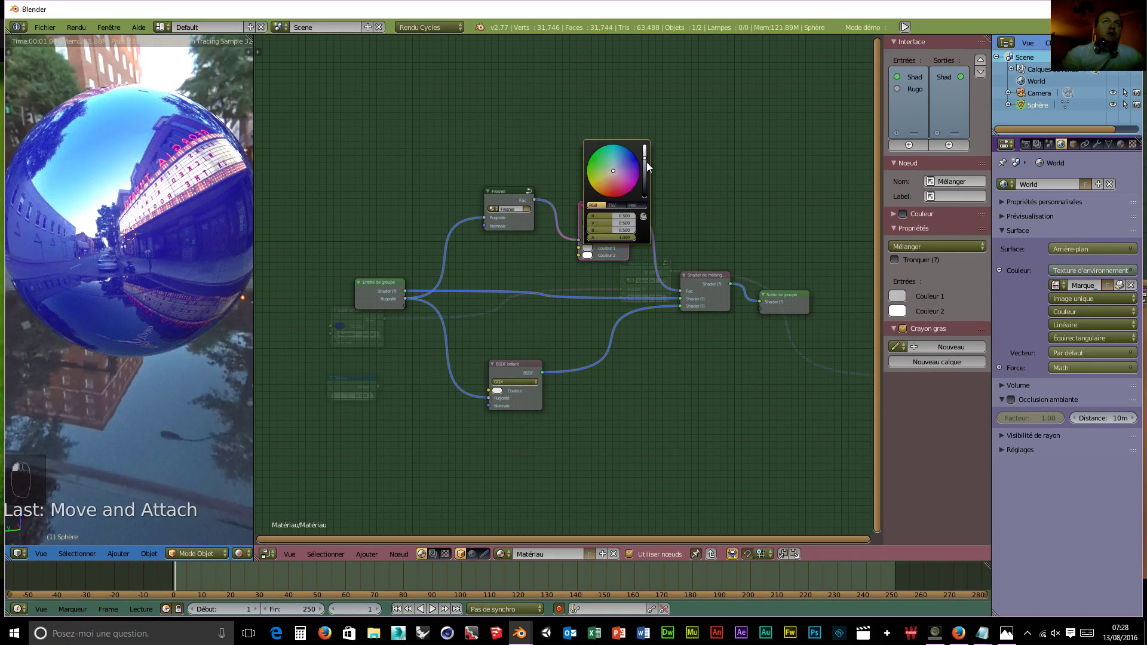
pyautogui.moveTo(646, 163); pyautogui.dragTo(645, 147)
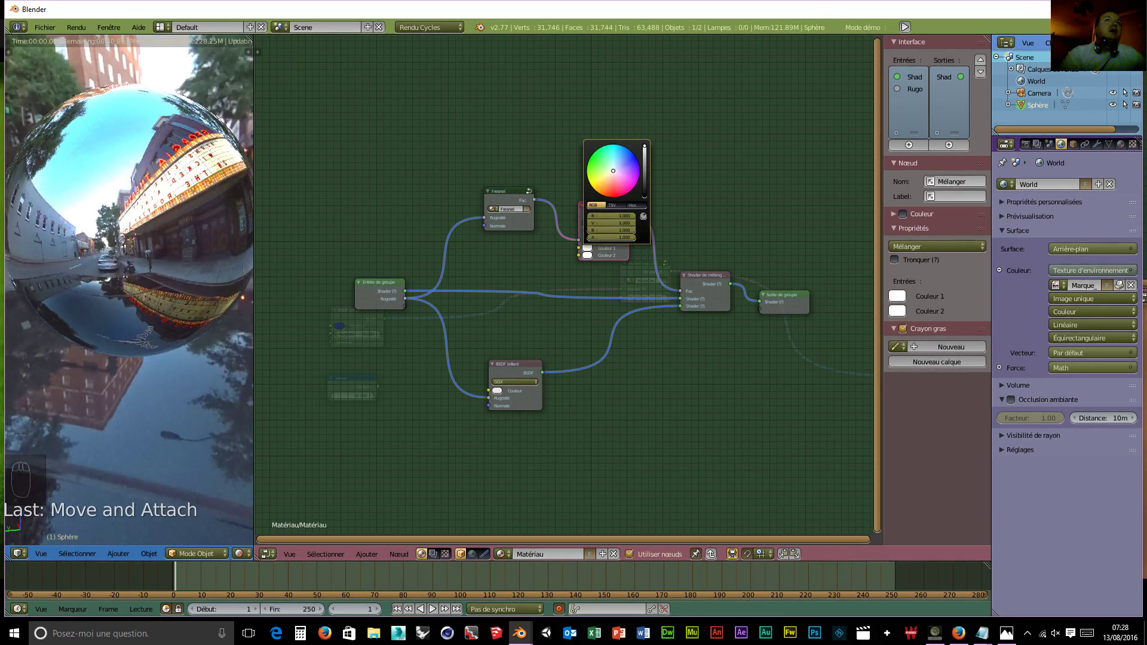
pyautogui.moveTo(645, 147)
pyautogui.mouseDown()
pyautogui.moveTo(644, 197)
pyautogui.moveTo(644, 146)
pyautogui.mouseUp()
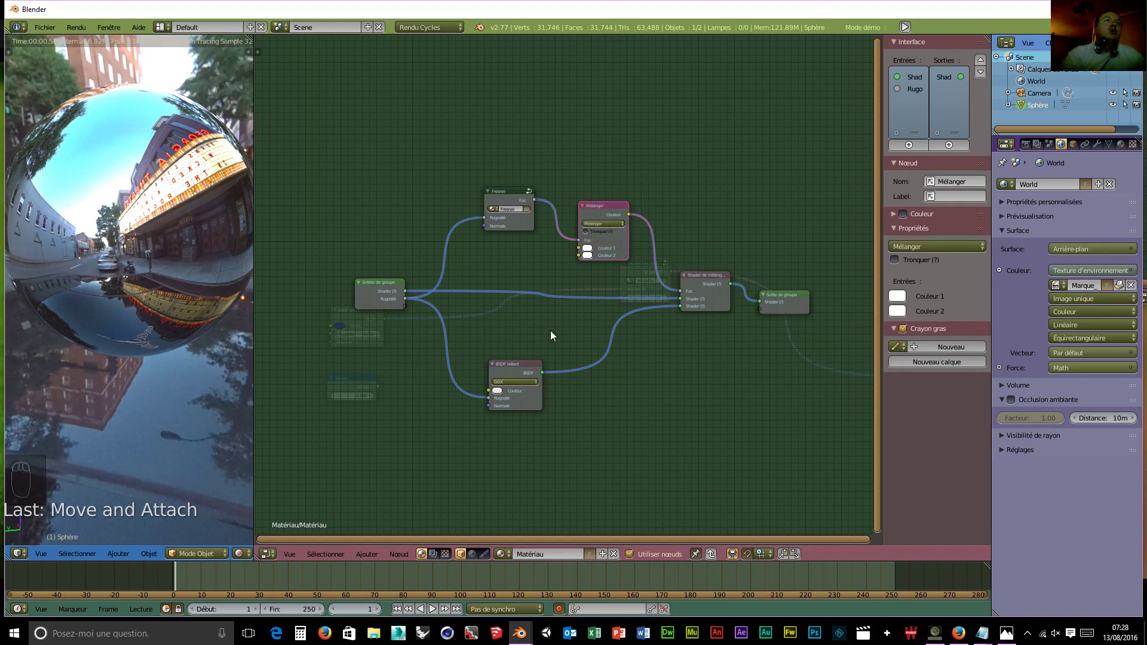
pyautogui.click(588, 247)
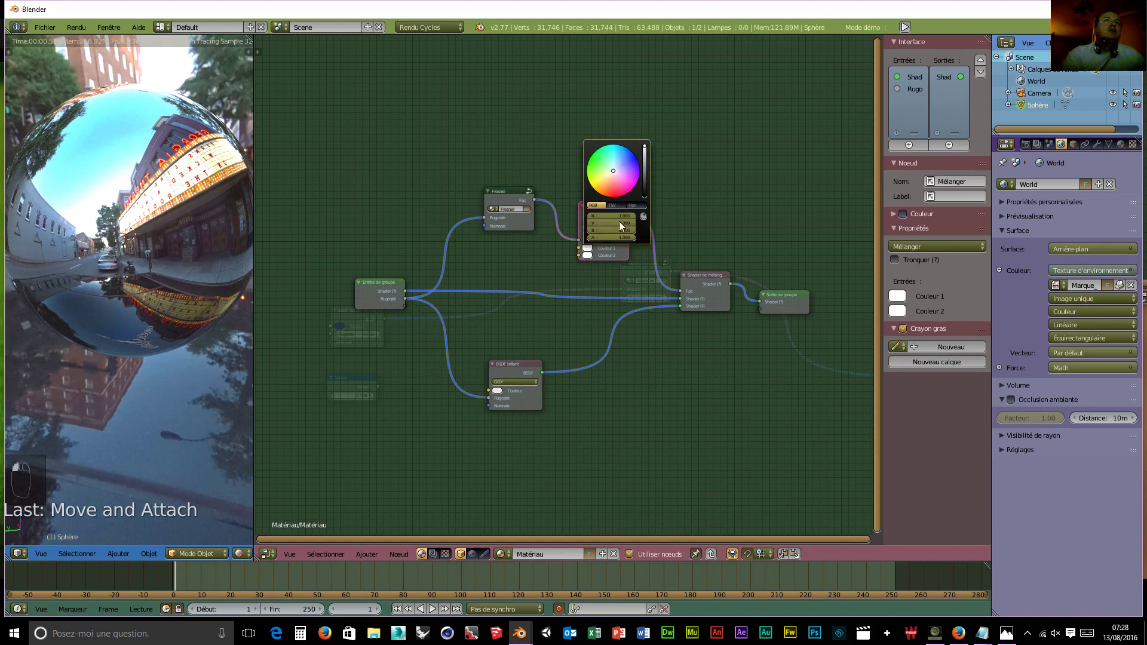
pyautogui.moveTo(647, 181); pyautogui.dragTo(645, 197)
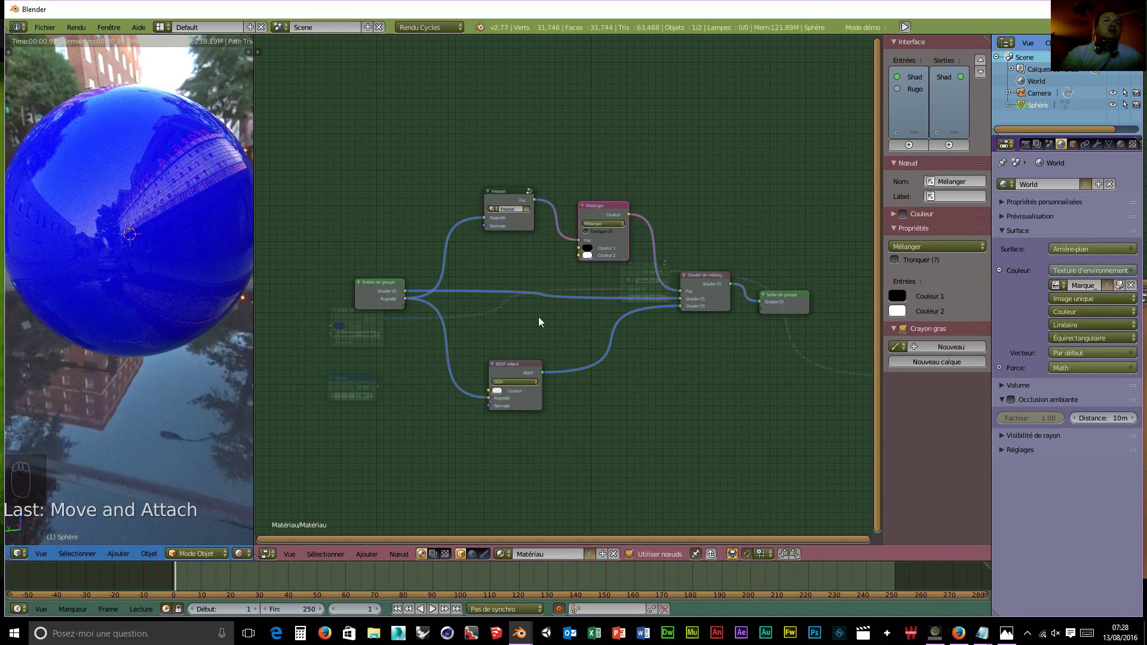
# Expose the Mélanger node's Couleur 1 and Couleur 2 as group inputs, and return to the main node tree.
pyautogui.moveTo(578, 247); pyautogui.dragTo(405, 305)
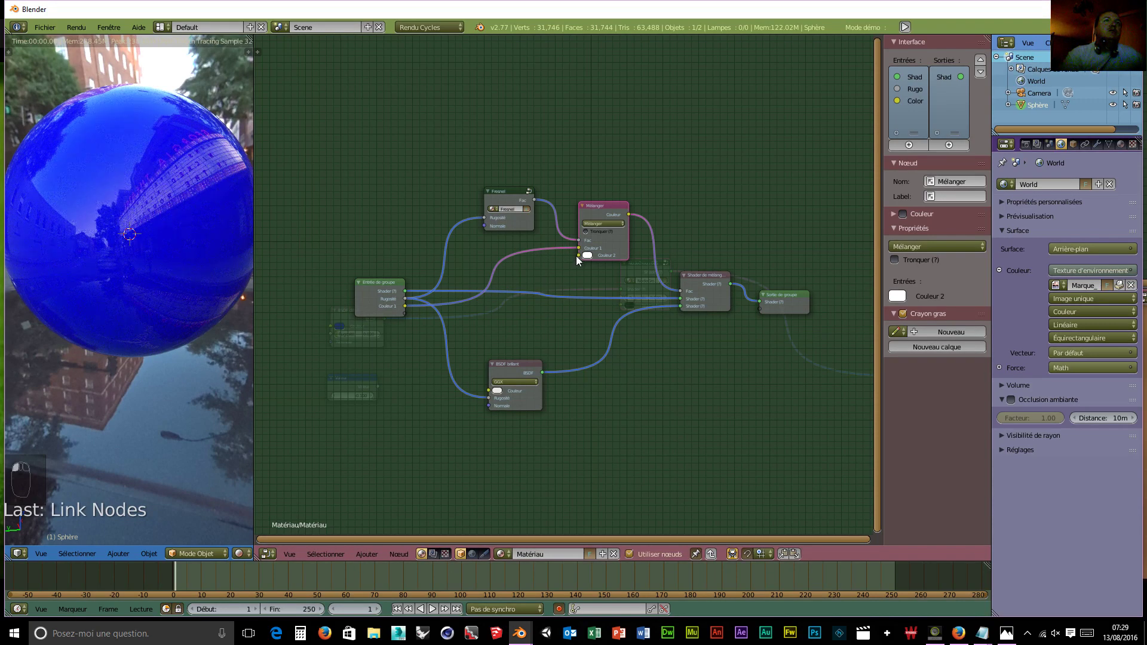
pyautogui.moveTo(578, 255); pyautogui.dragTo(405, 313)
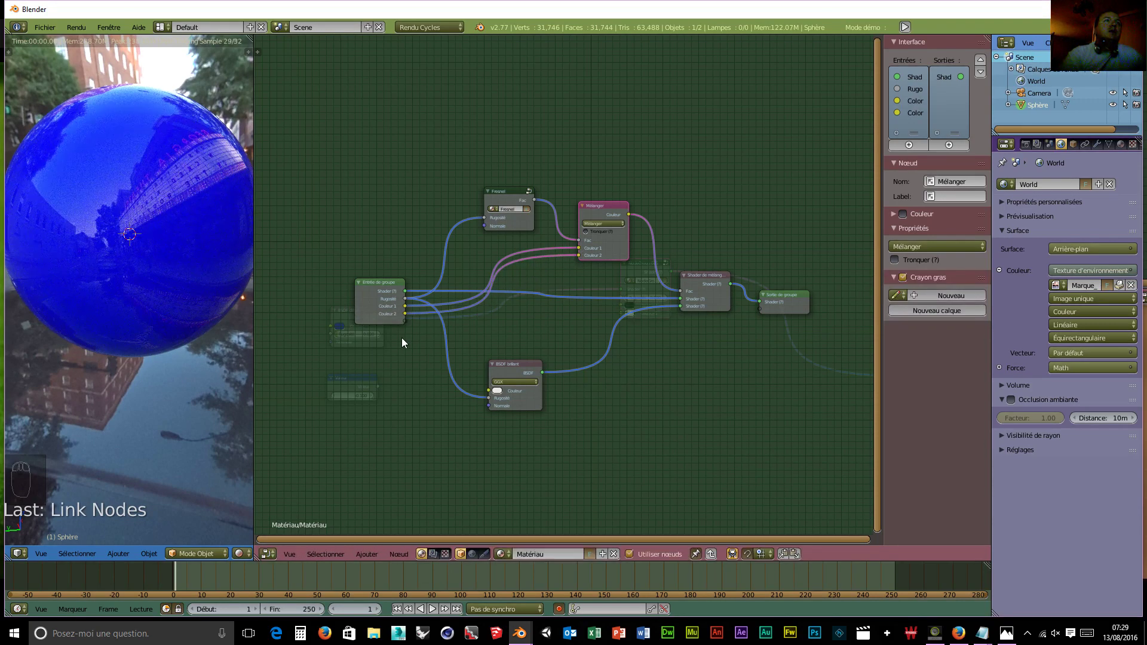
pyautogui.click(367, 288)
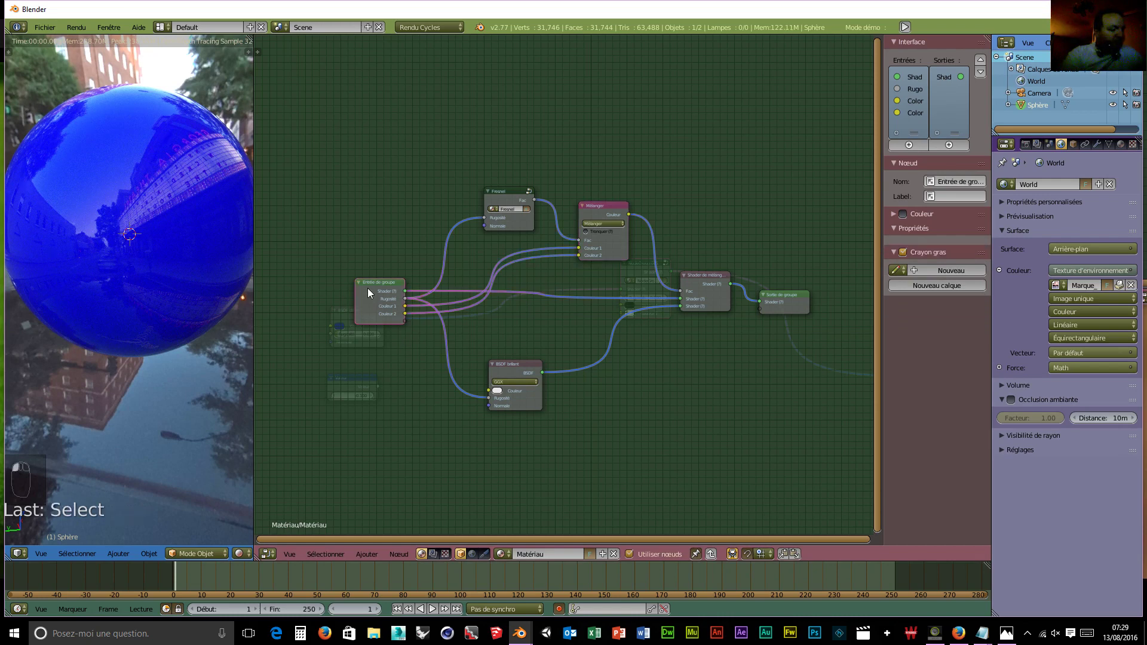
pyautogui.press('Tab')
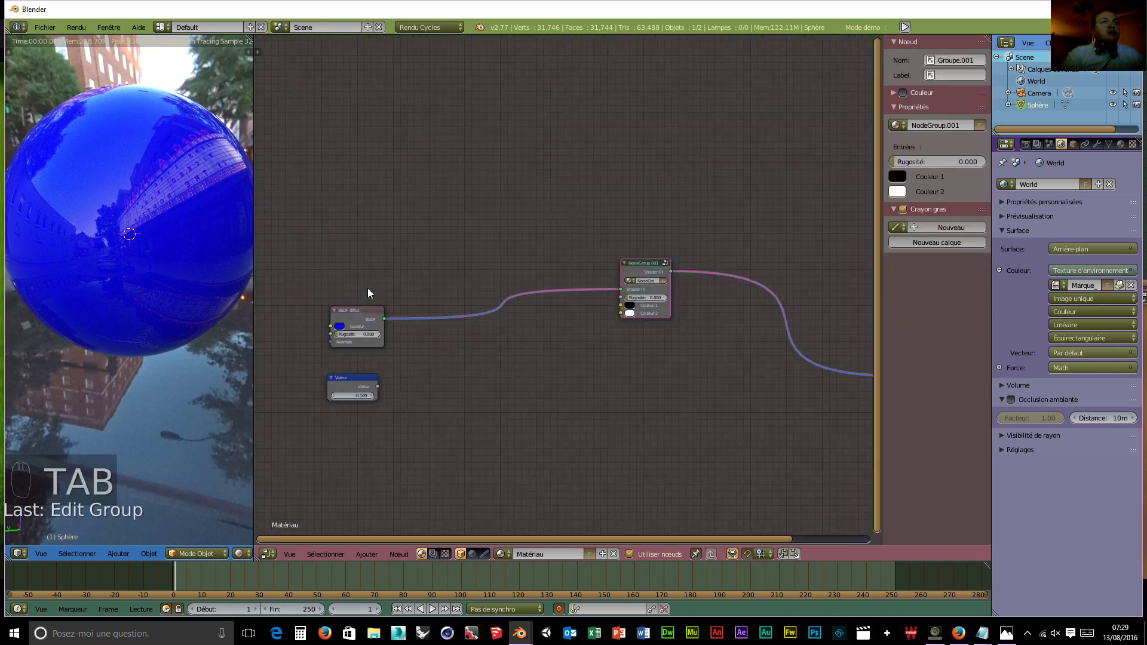
pyautogui.click(628, 306)
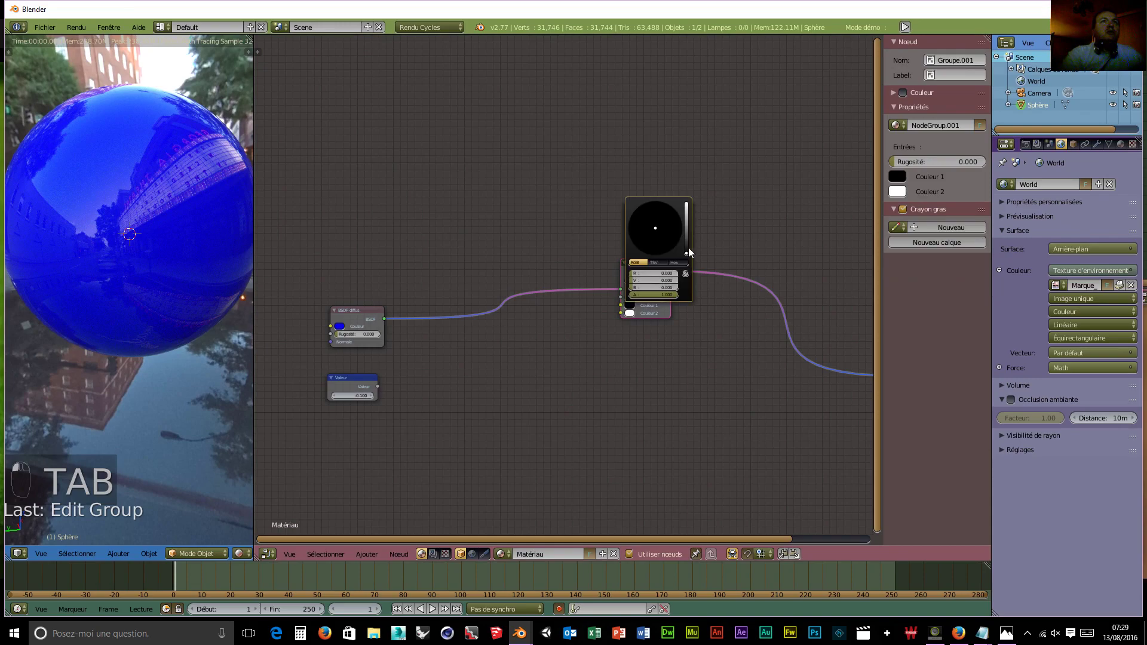
pyautogui.moveTo(687, 251)
pyautogui.mouseDown()
pyautogui.moveTo(687, 204)
pyautogui.moveTo(687, 252)
pyautogui.mouseUp()
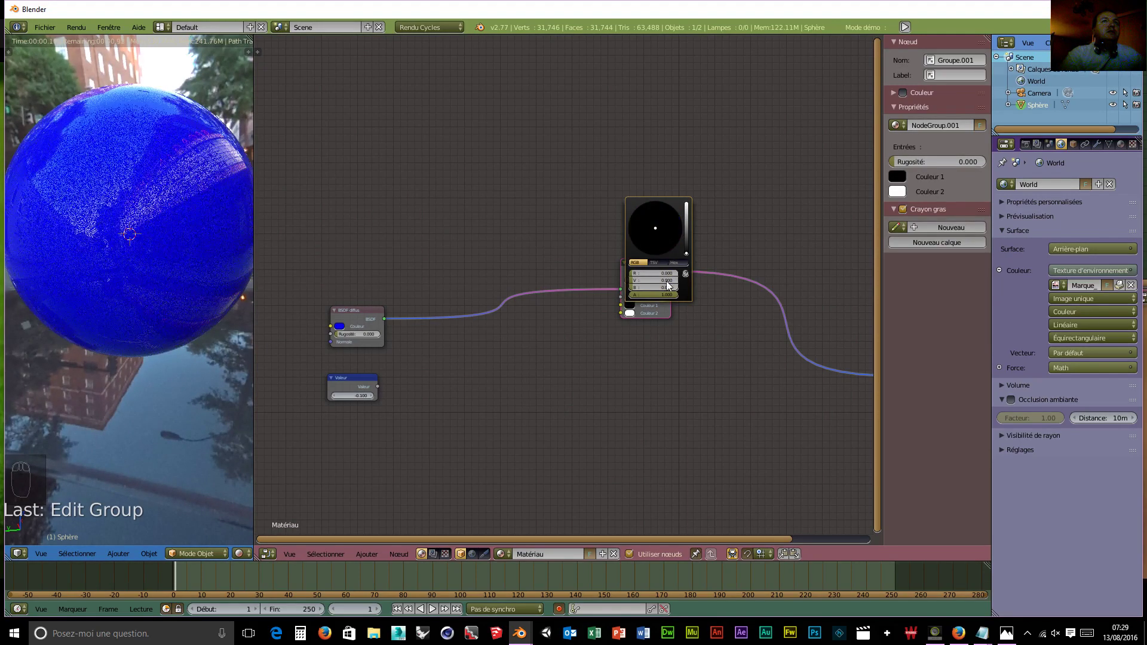
pyautogui.click(631, 313)
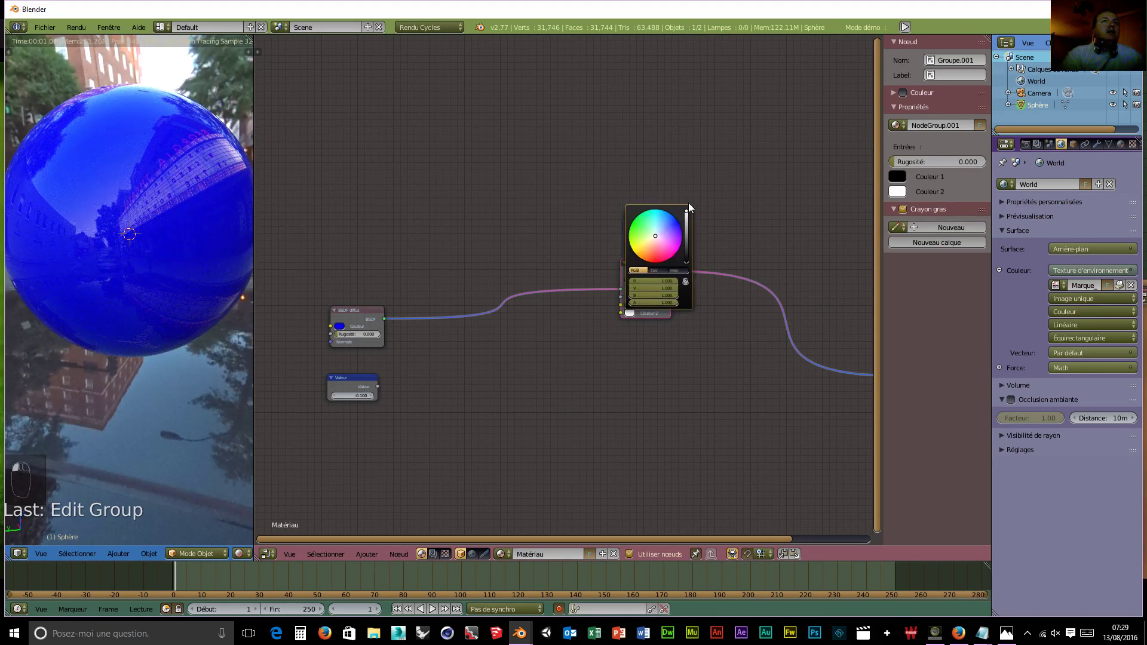
pyautogui.moveTo(687, 209)
pyautogui.mouseDown()
pyautogui.moveTo(686, 260)
pyautogui.moveTo(687, 212)
pyautogui.mouseUp()
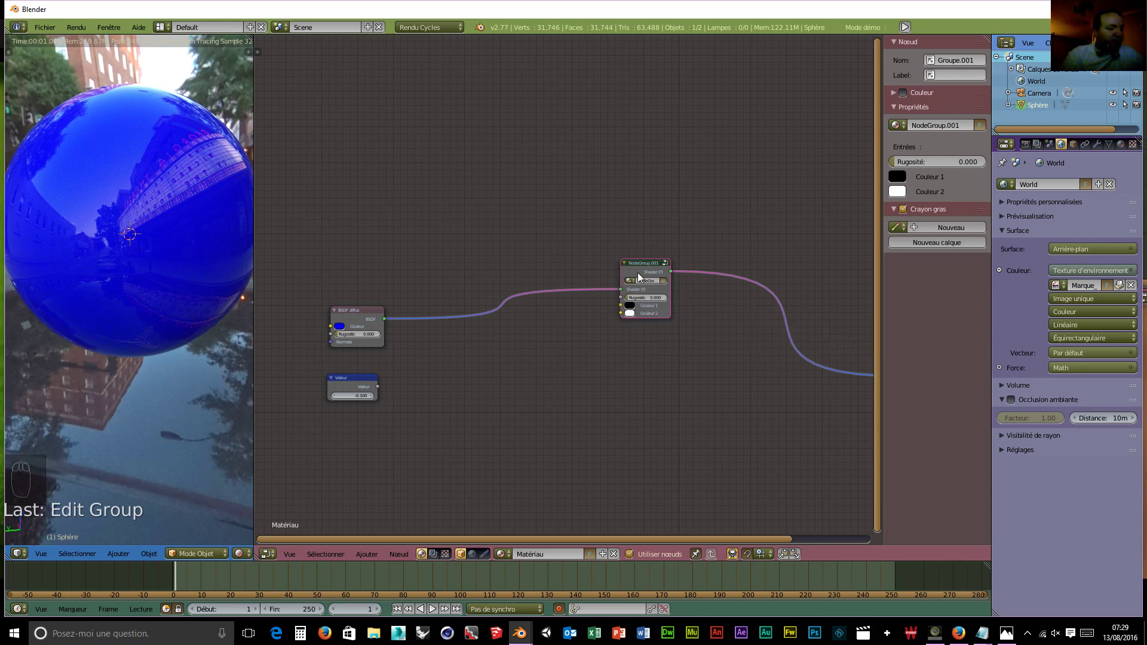
# Reopen the group, add a second Mélanger RGB node beside BSDF brillant, and expose its Fac as a group input.
pyautogui.press('Tab')
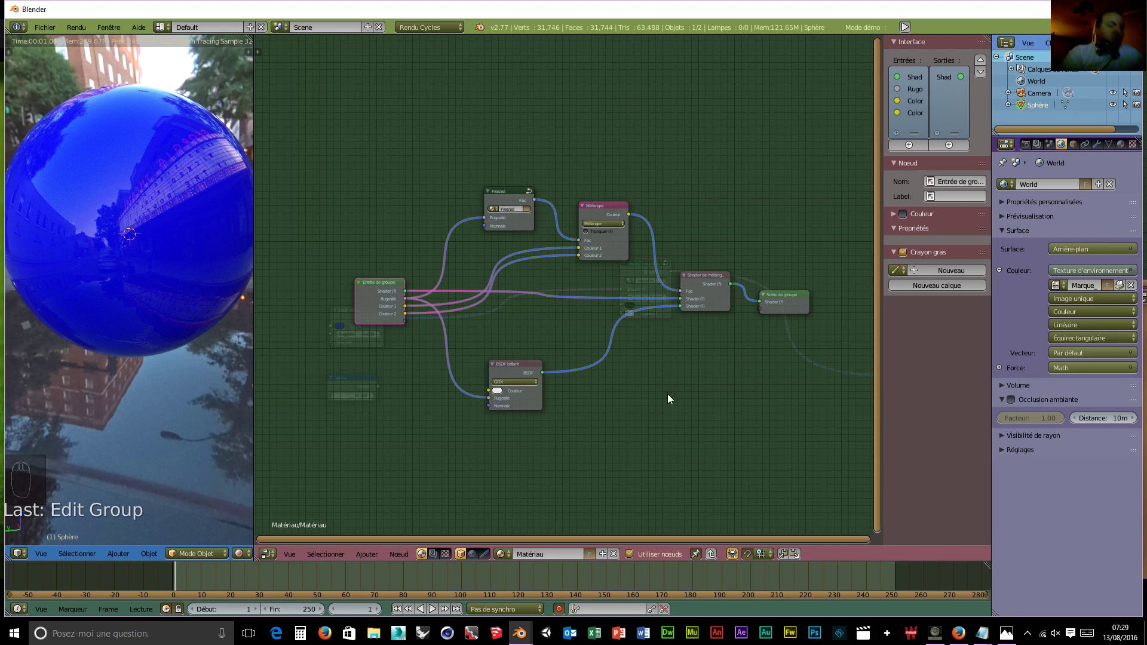
pyautogui.hotkey('shift', 'a')
pyautogui.moveTo(668, 396)
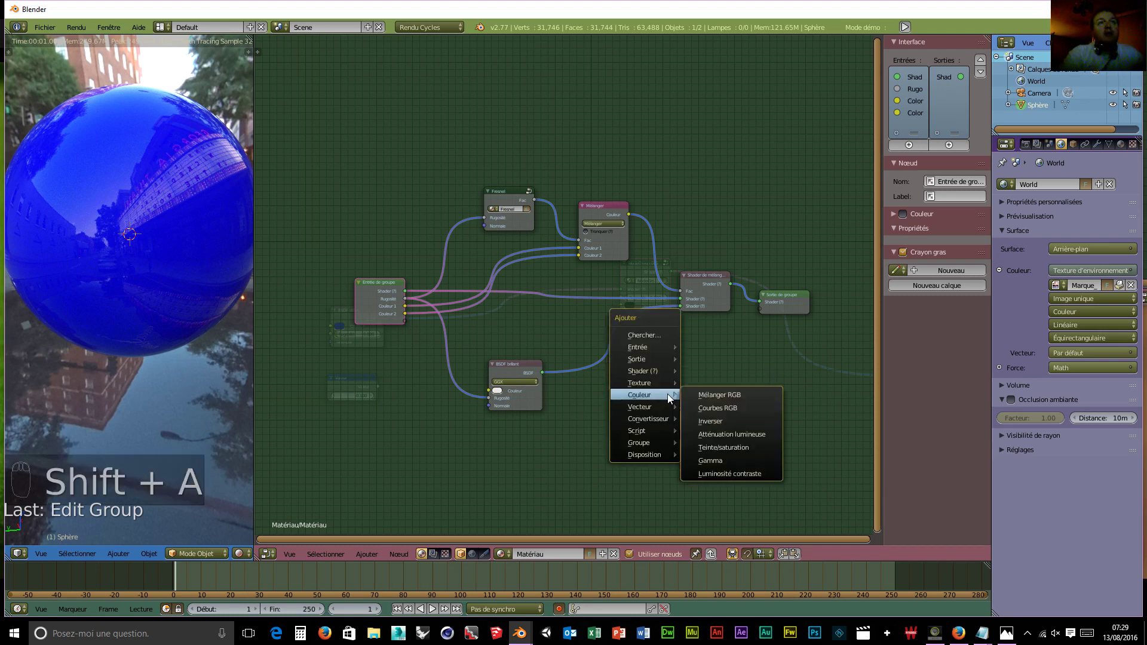
pyautogui.click(718, 394)
pyautogui.click(618, 396)
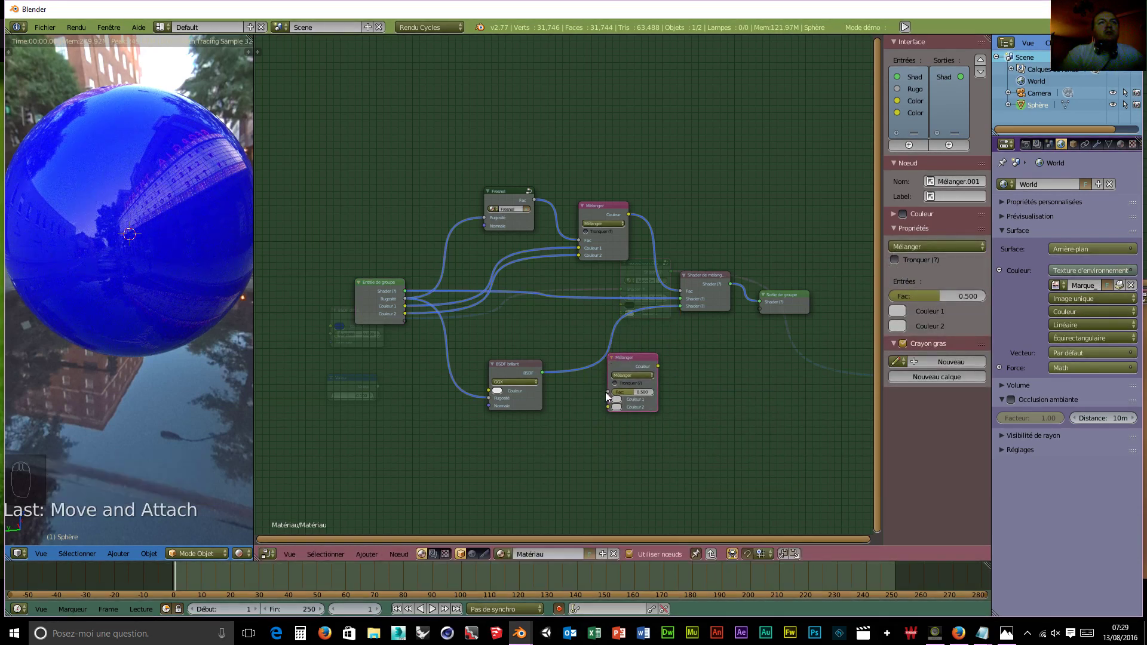
pyautogui.moveTo(607, 392); pyautogui.dragTo(405, 322)
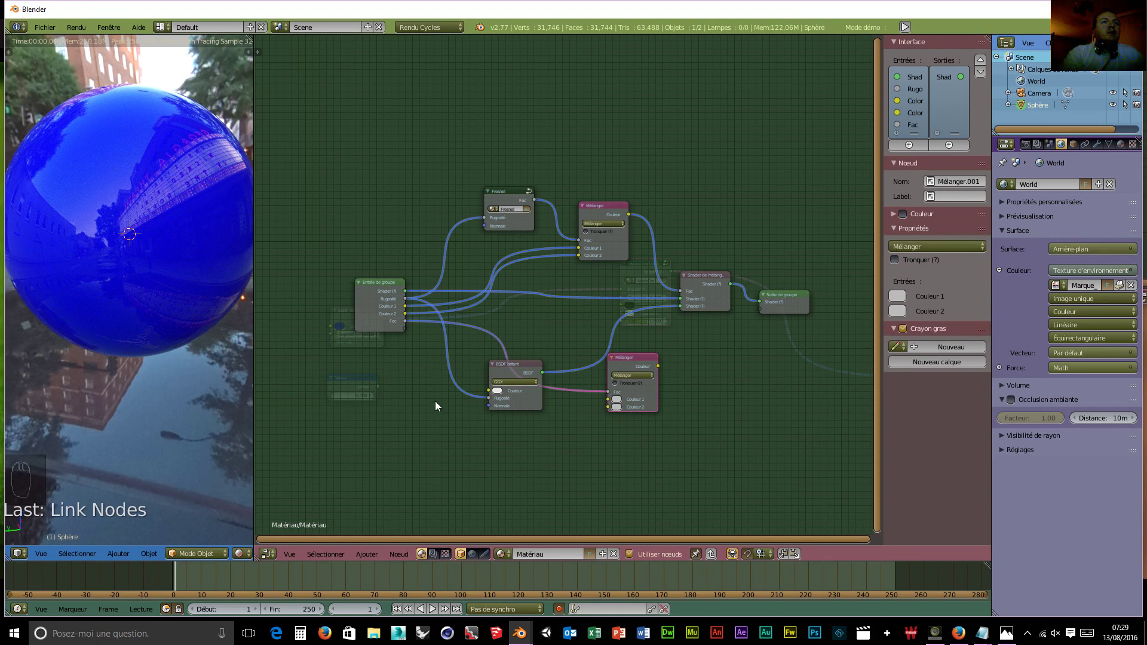
pyautogui.click(636, 357)
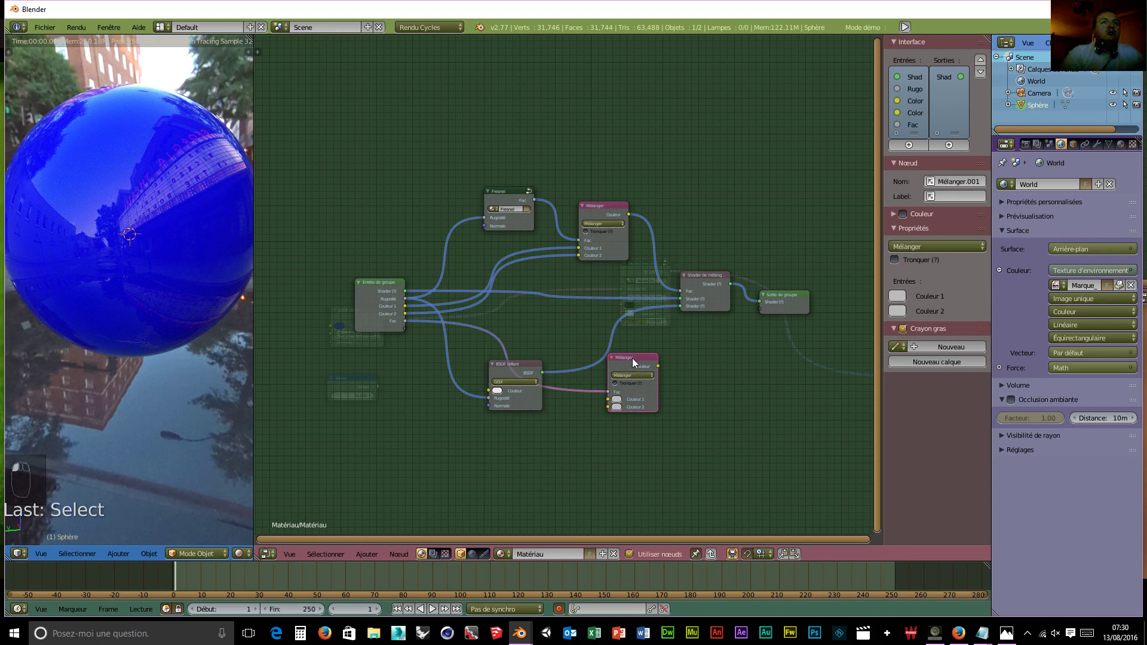
# Delete the second Mélanger node and link the group's Fac input to the remaining Mélanger node's Couleur 1.
pyautogui.press('x')
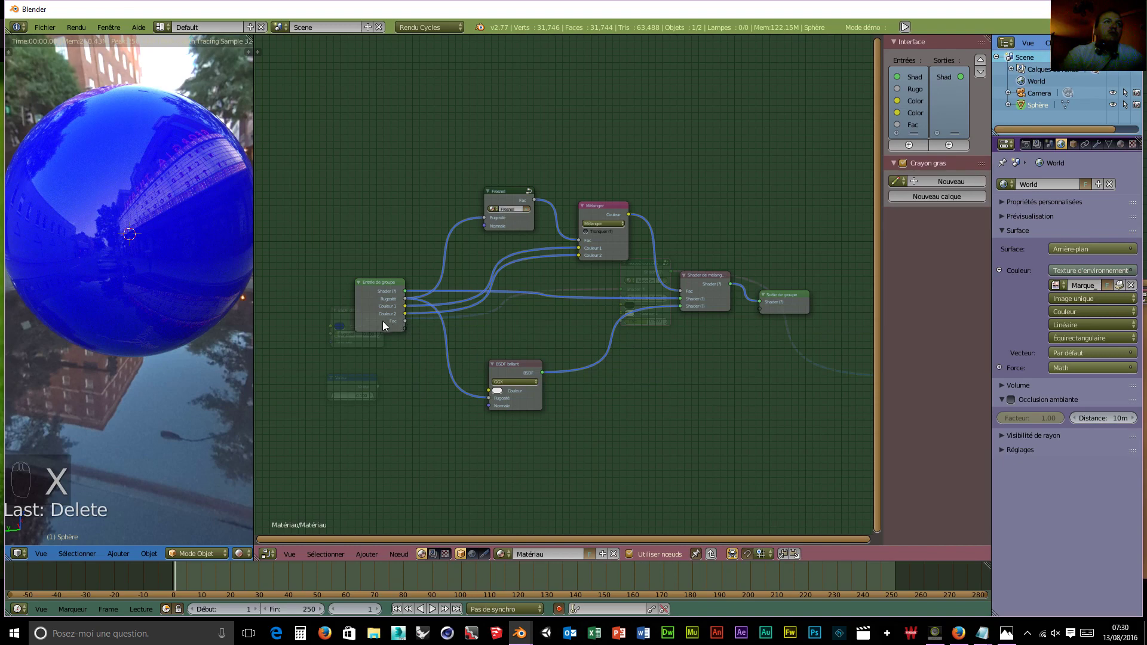
pyautogui.moveTo(578, 248); pyautogui.dragTo(403, 322)
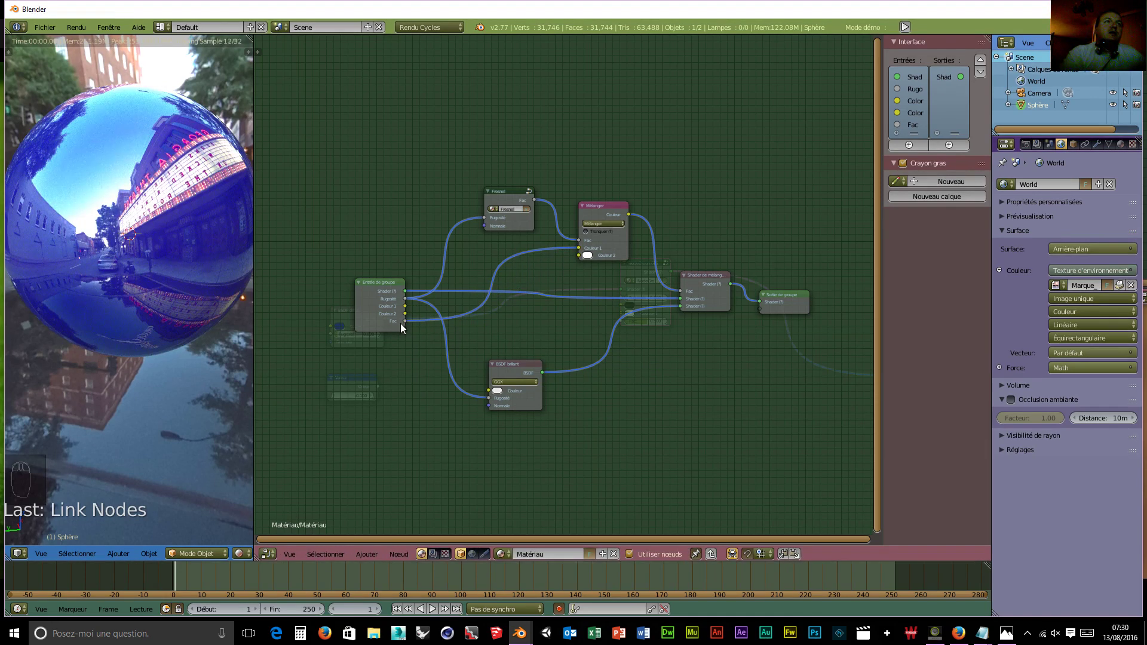
# Remove the unused Color1 input from the group's interface.
pyautogui.click(913, 100)
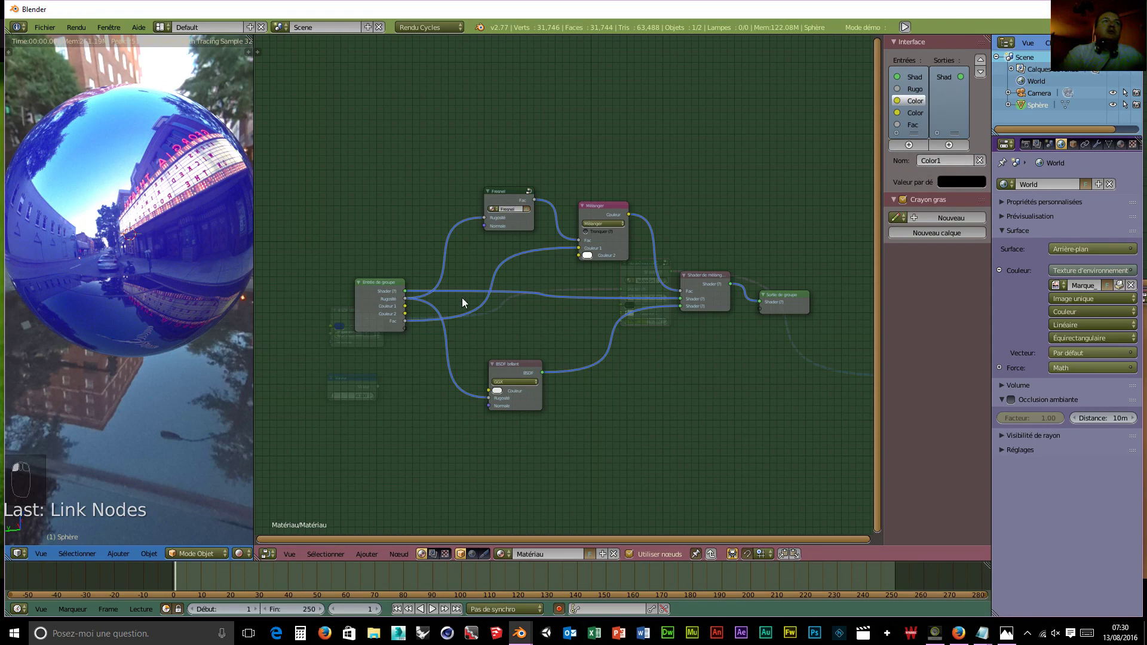
pyautogui.click(980, 160)
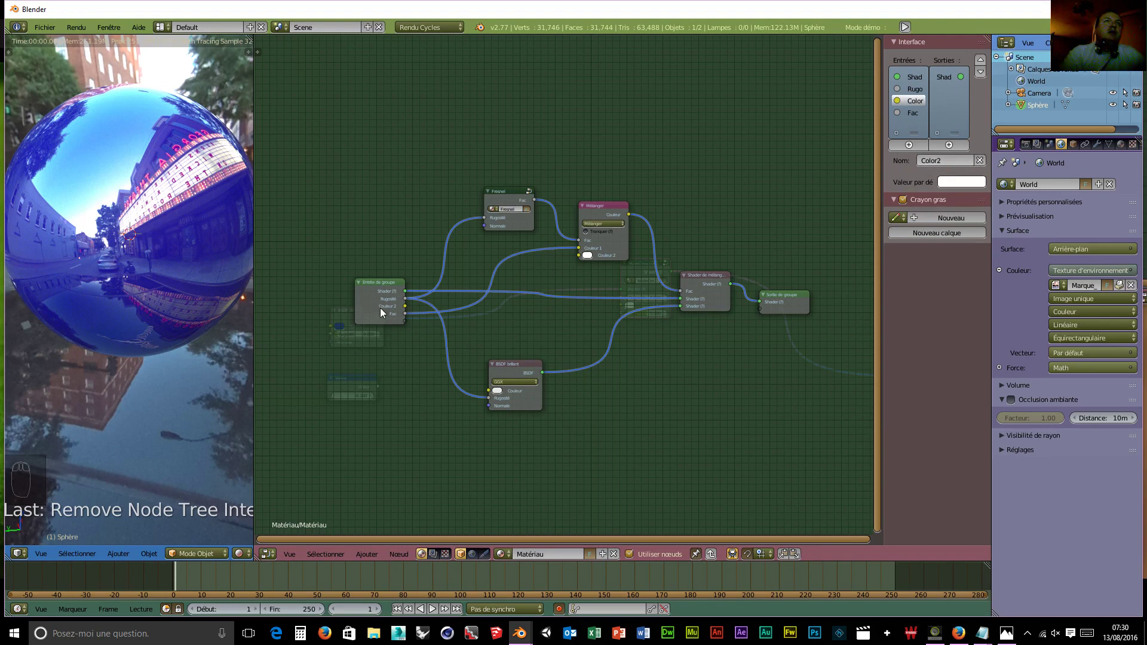
pyautogui.click(364, 287)
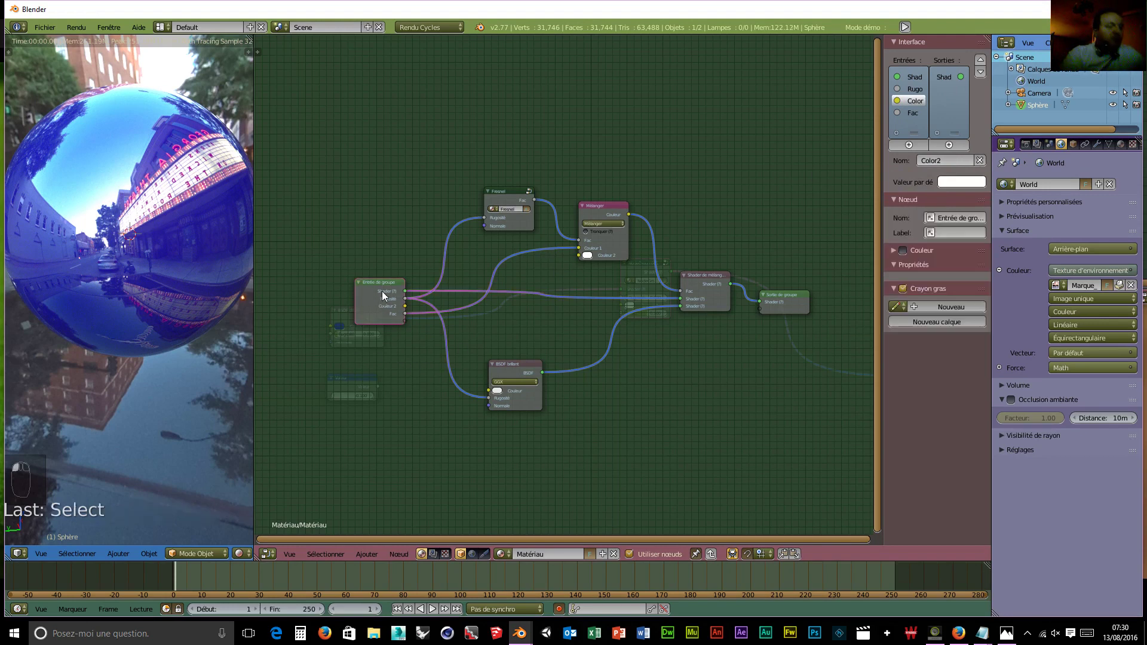
# Return to the main node tree and try a blue Couleur 2 on the node group.
pyautogui.press('Tab')
pyautogui.click(629, 306)
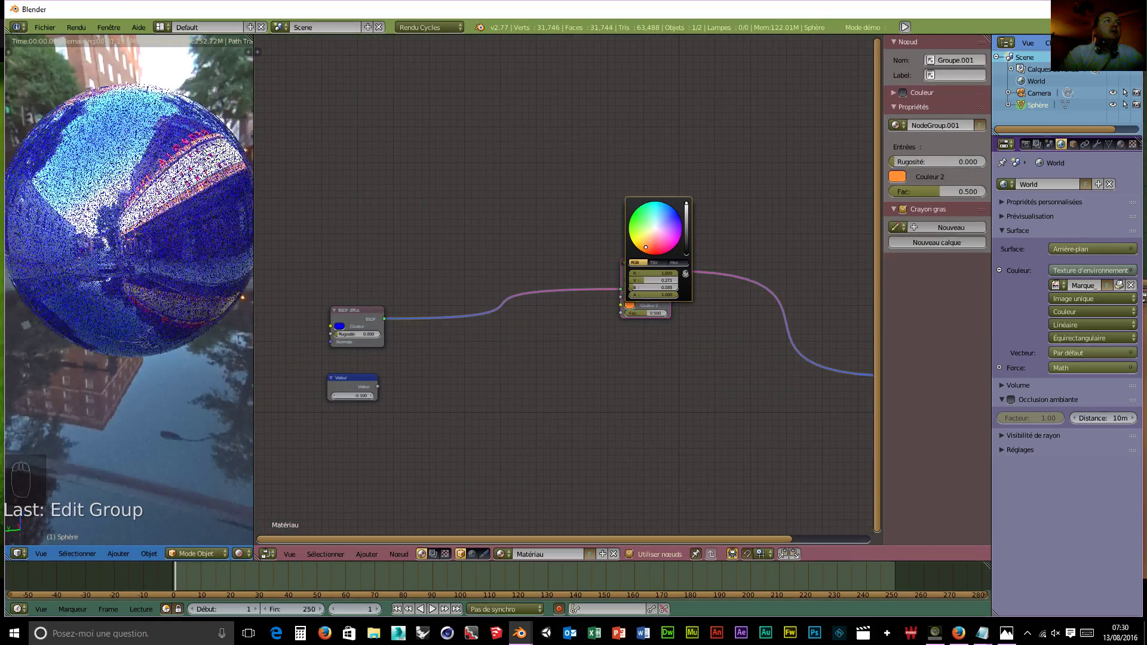
pyautogui.moveTo(657, 234)
pyautogui.mouseDown()
pyautogui.moveTo(659, 246)
pyautogui.moveTo(667, 216)
pyautogui.moveTo(687, 225)
pyautogui.moveTo(686, 254)
pyautogui.moveTo(686, 222)
pyautogui.mouseUp()
# Reopen the node group and remove the unused Color2 input from its interface.
pyautogui.click(635, 264)
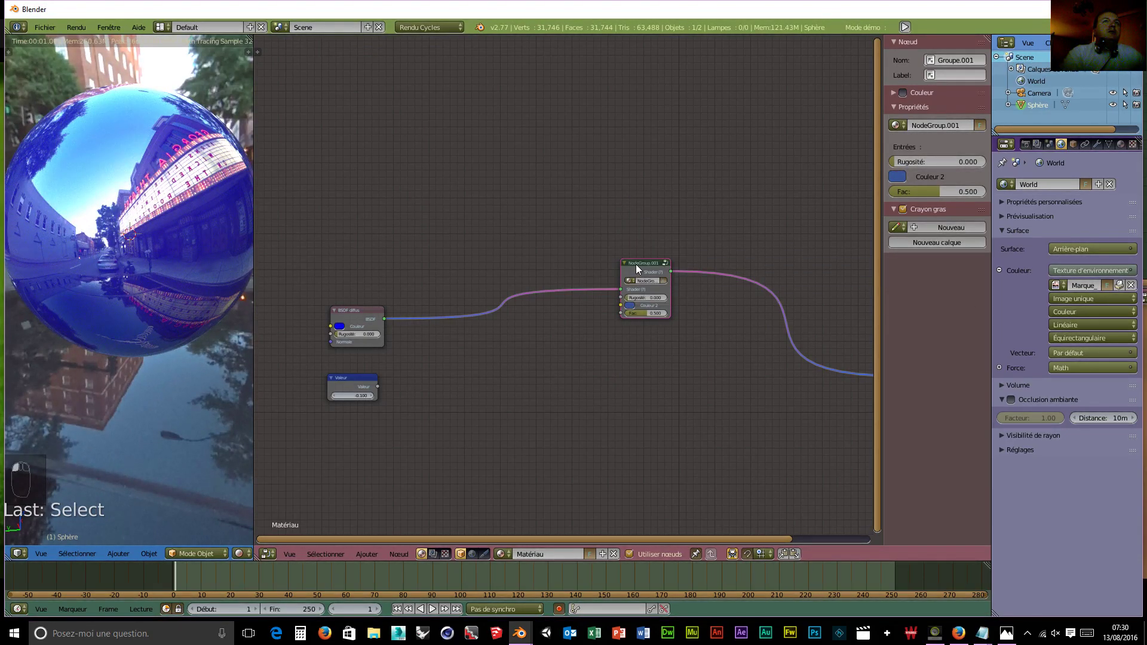
pyautogui.press('Tab')
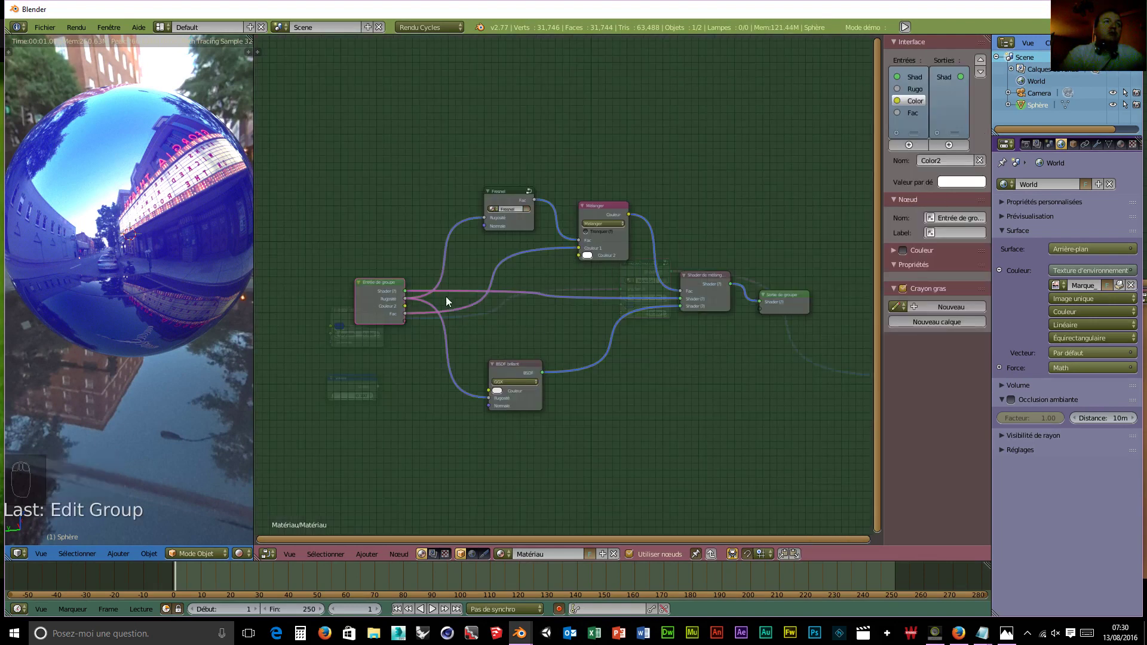
pyautogui.click(980, 160)
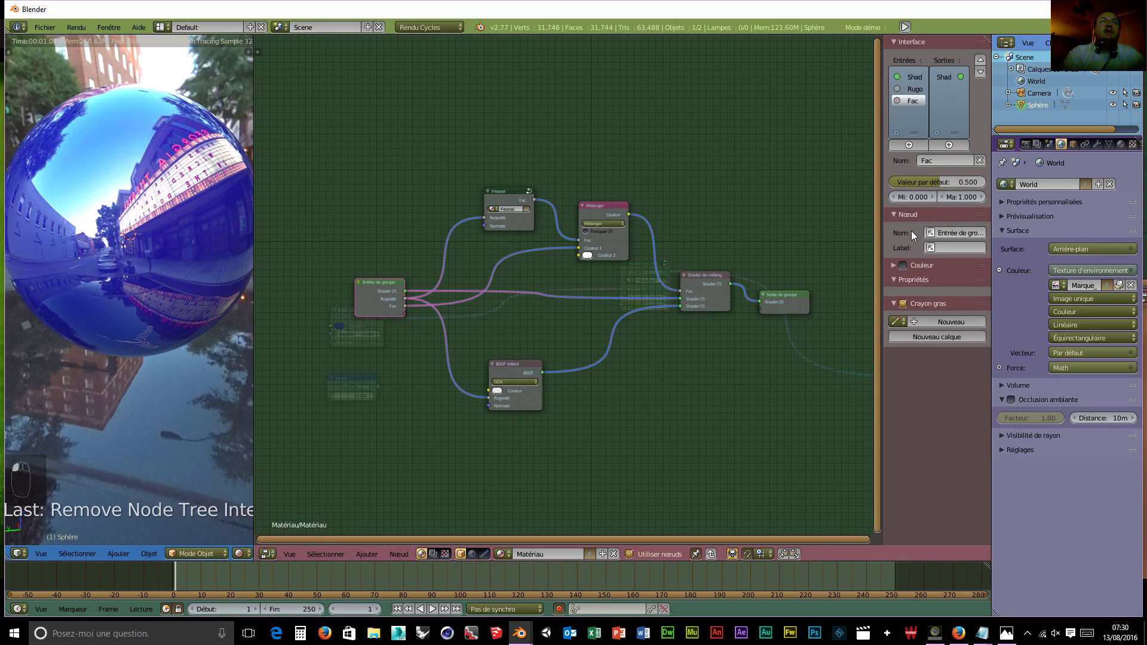
# Rename the group's Fac input as Réflexion.
pyautogui.click(391, 311)
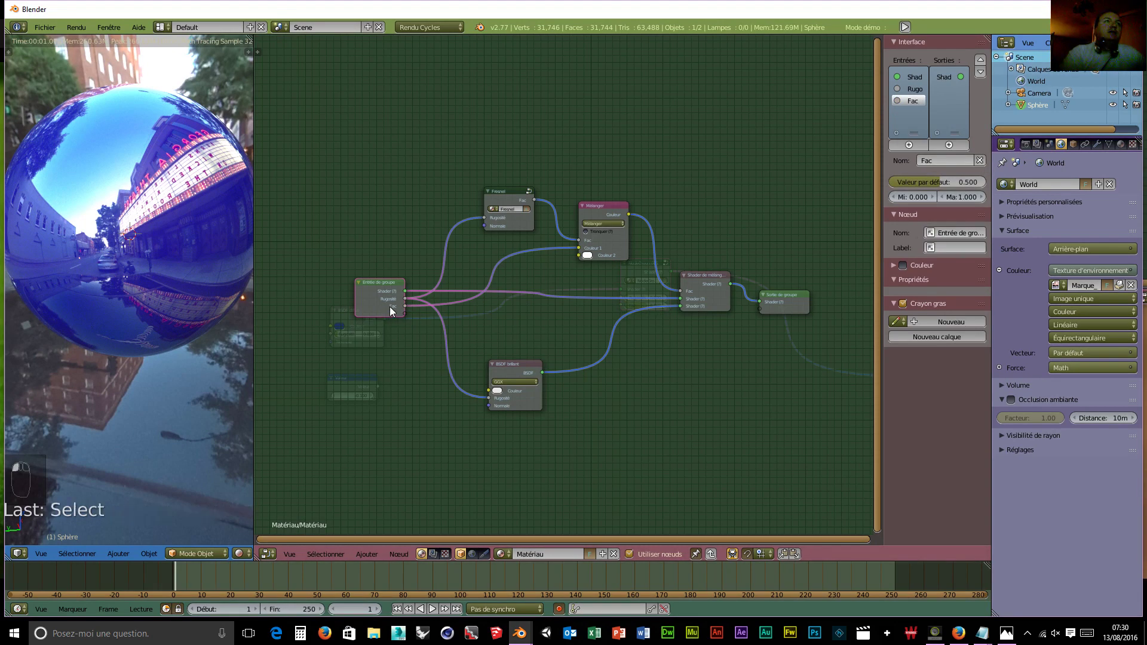
pyautogui.click(948, 160)
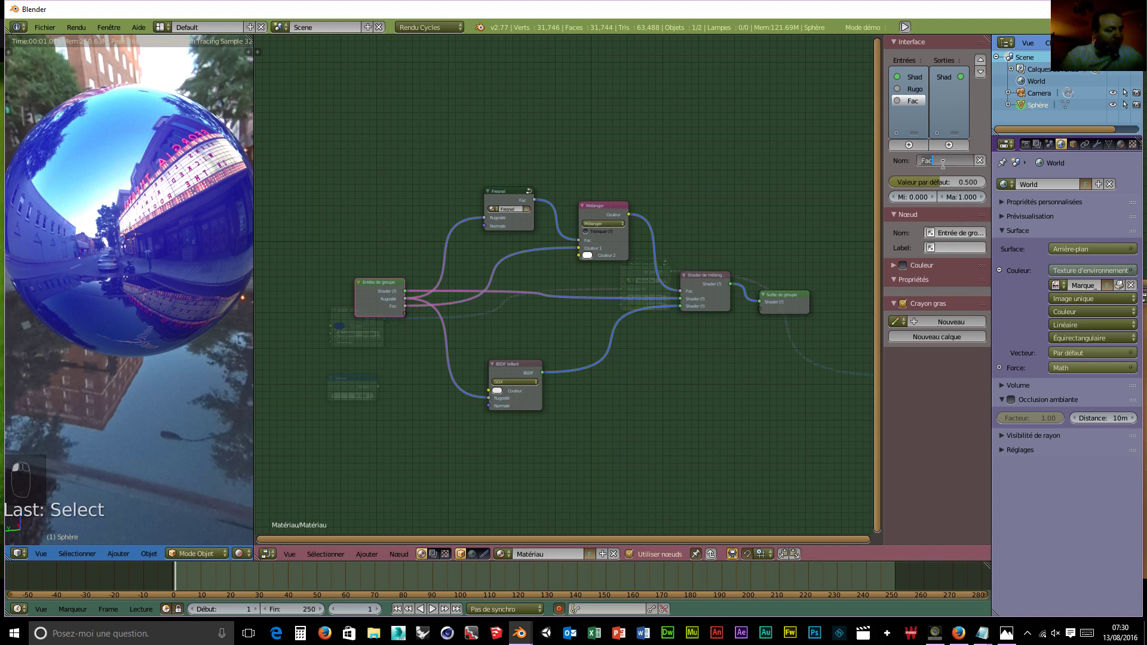
pyautogui.write('Réflexion')
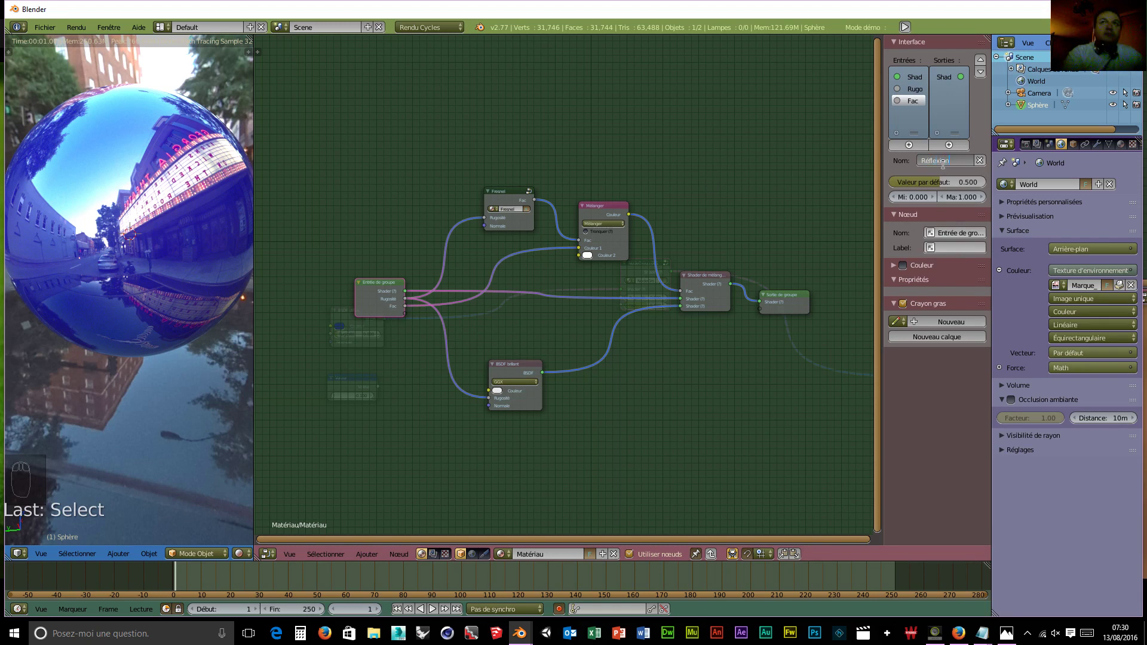
pyautogui.press('Return')
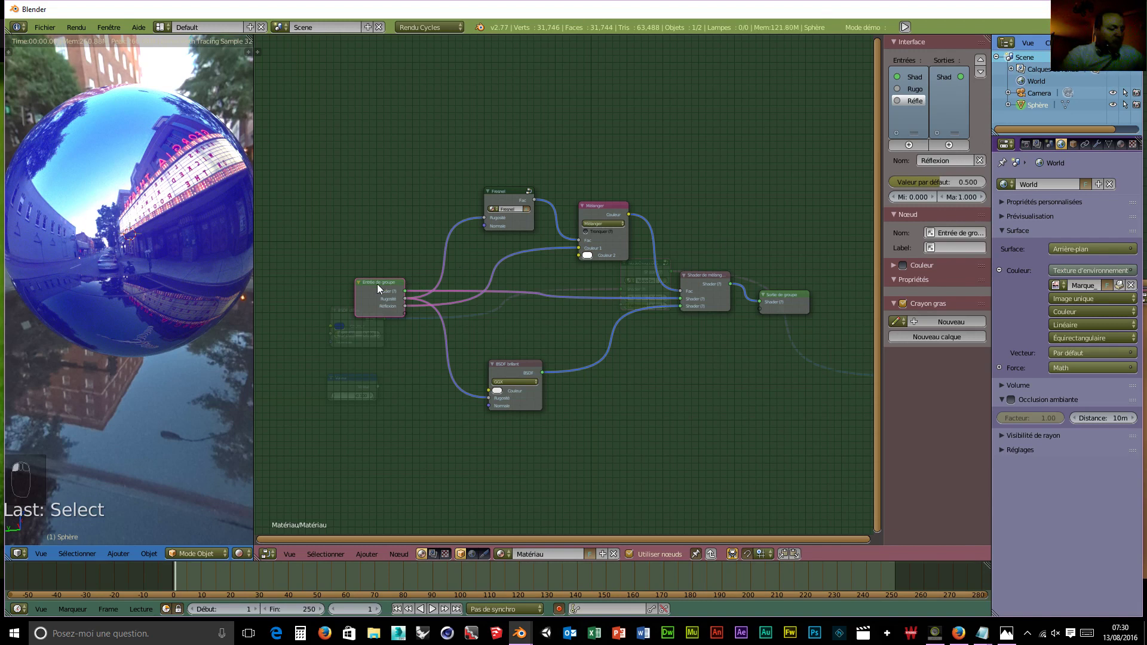
# Return to the main node tree, set the group's Réflexion to 0.000, and move the group node slightly upward.
pyautogui.press('Tab')
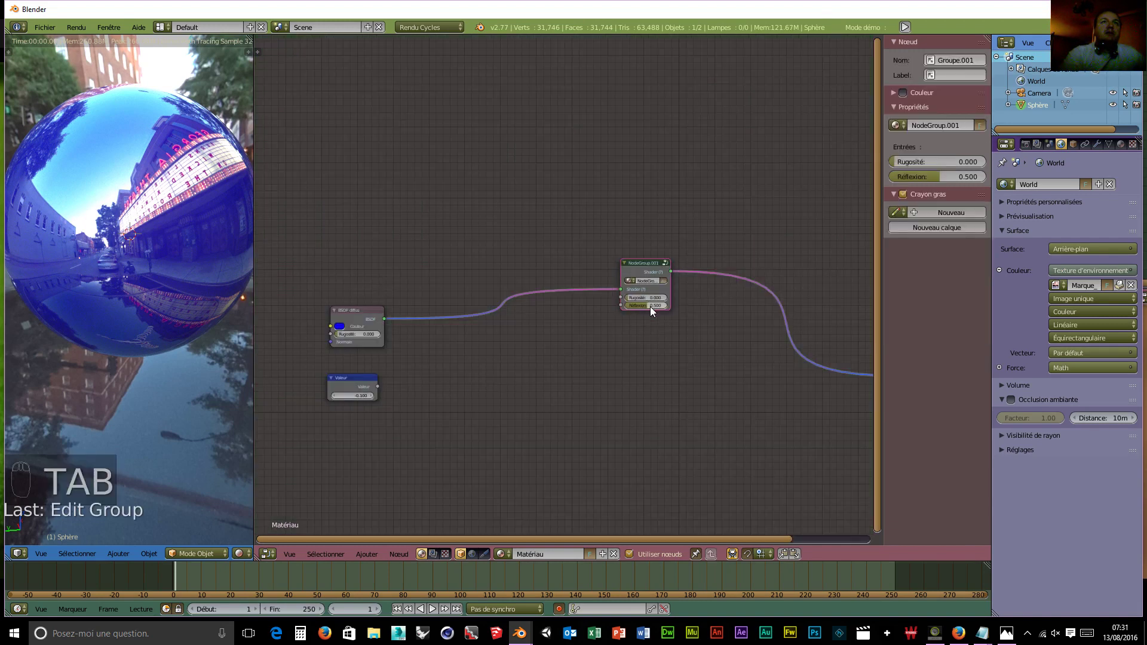
pyautogui.moveTo(645, 306)
pyautogui.mouseDown()
pyautogui.moveTo(618, 306)
pyautogui.moveTo(667, 306)
pyautogui.moveTo(632, 306)
pyautogui.mouseUp()
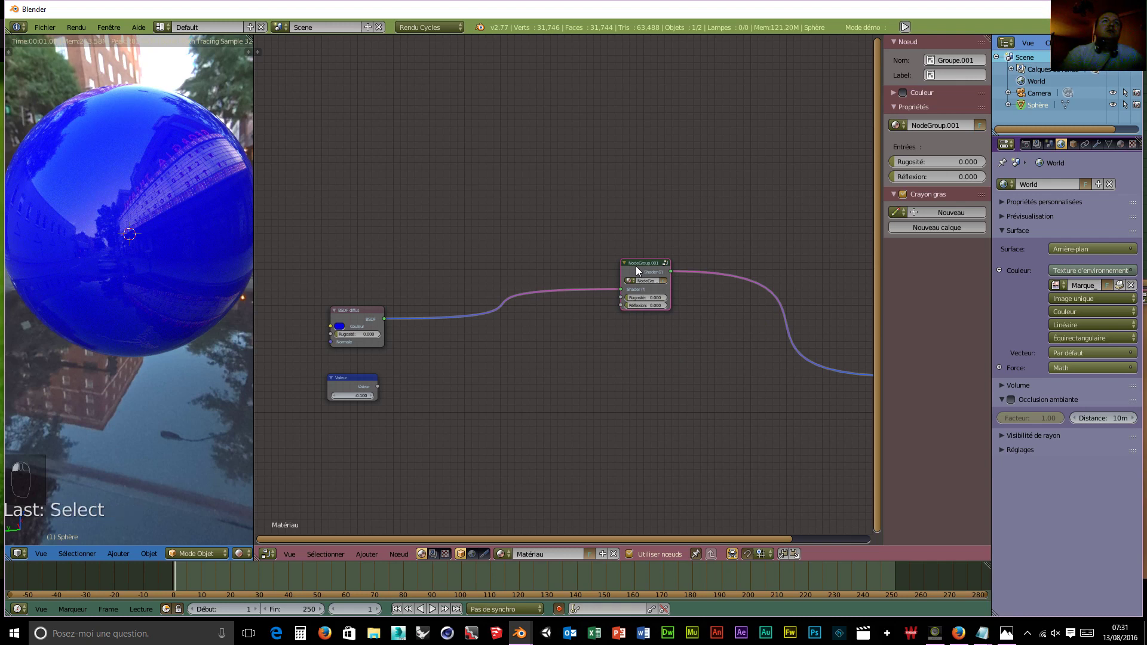
pyautogui.moveTo(635, 271); pyautogui.dragTo(626, 244)
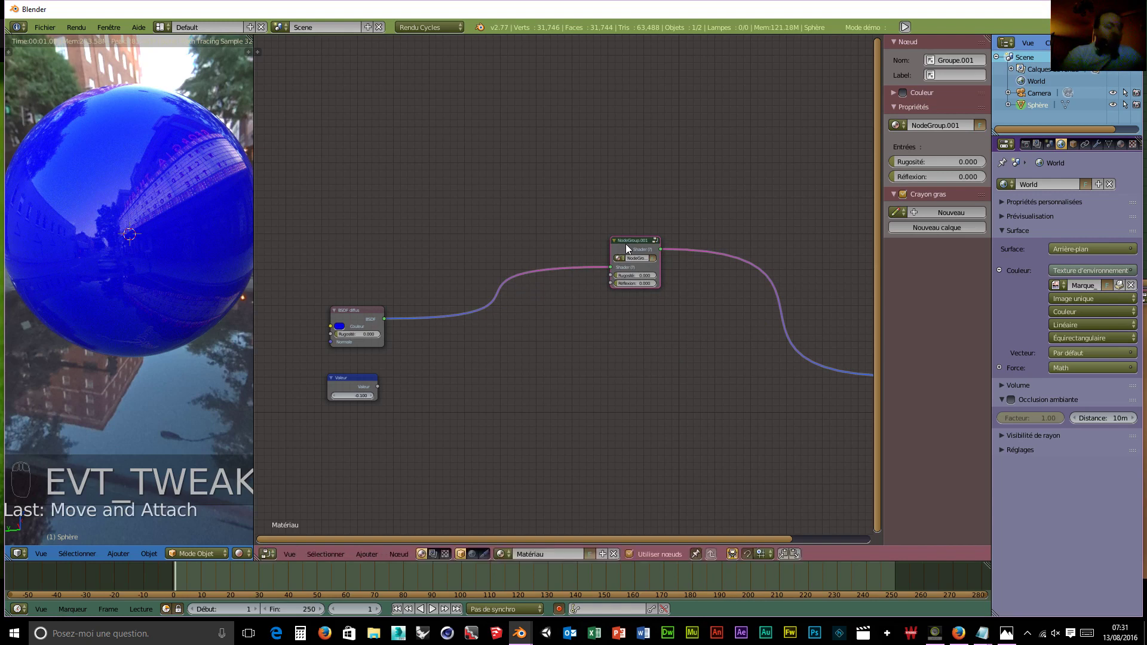
# Reopen the group, expose Fresnel's Normale as a group input, and link that input to BSDF brillant's Normale too.
pyautogui.press('Tab')
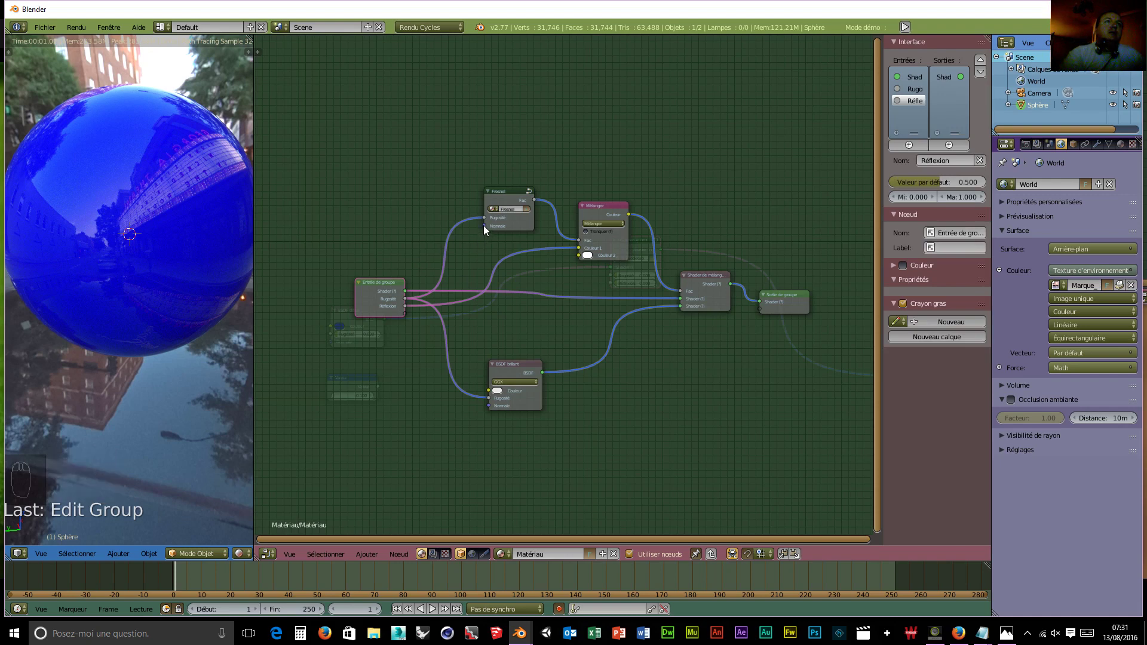
pyautogui.moveTo(483, 226); pyautogui.dragTo(402, 332)
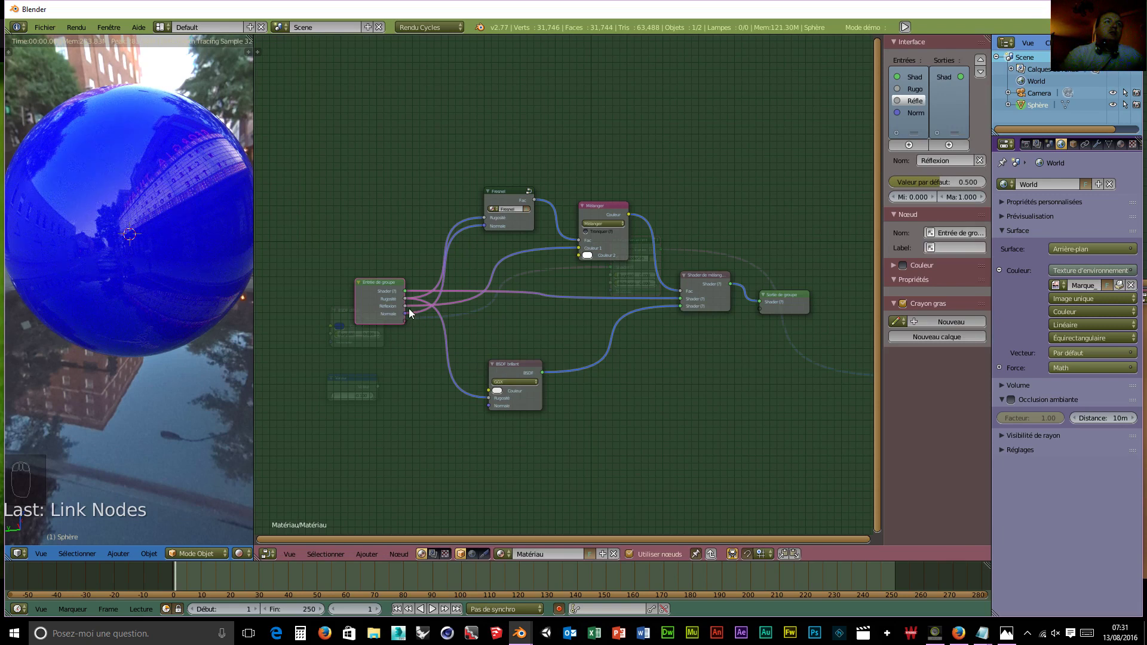
pyautogui.moveTo(404, 313); pyautogui.dragTo(417, 327)
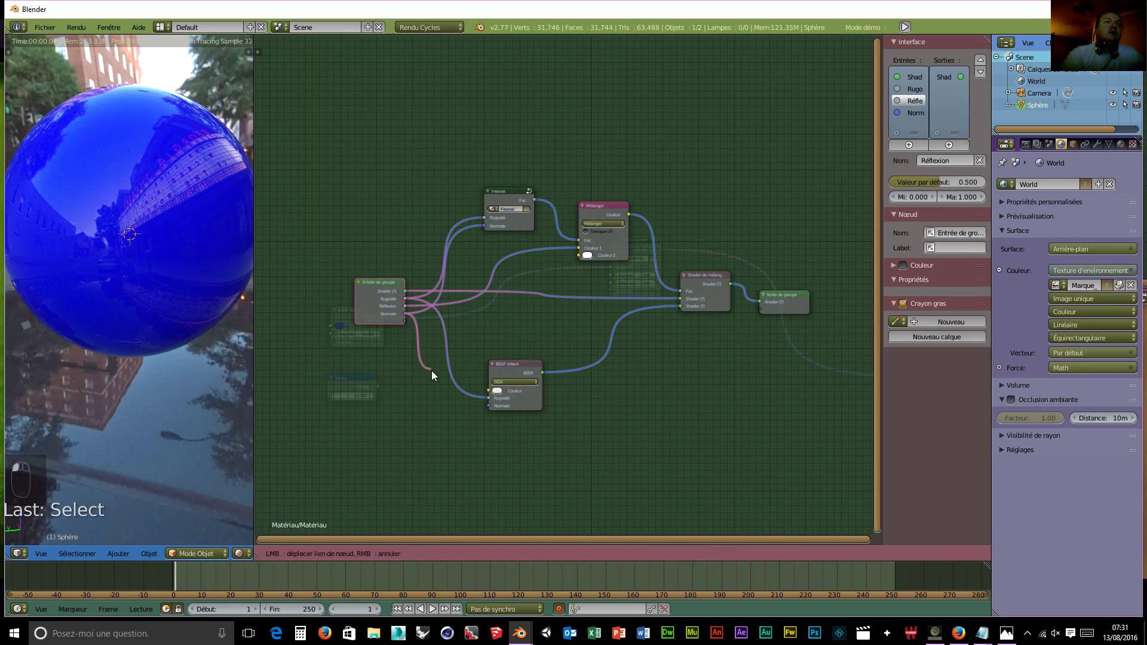
pyautogui.moveTo(431, 373); pyautogui.dragTo(489, 406)
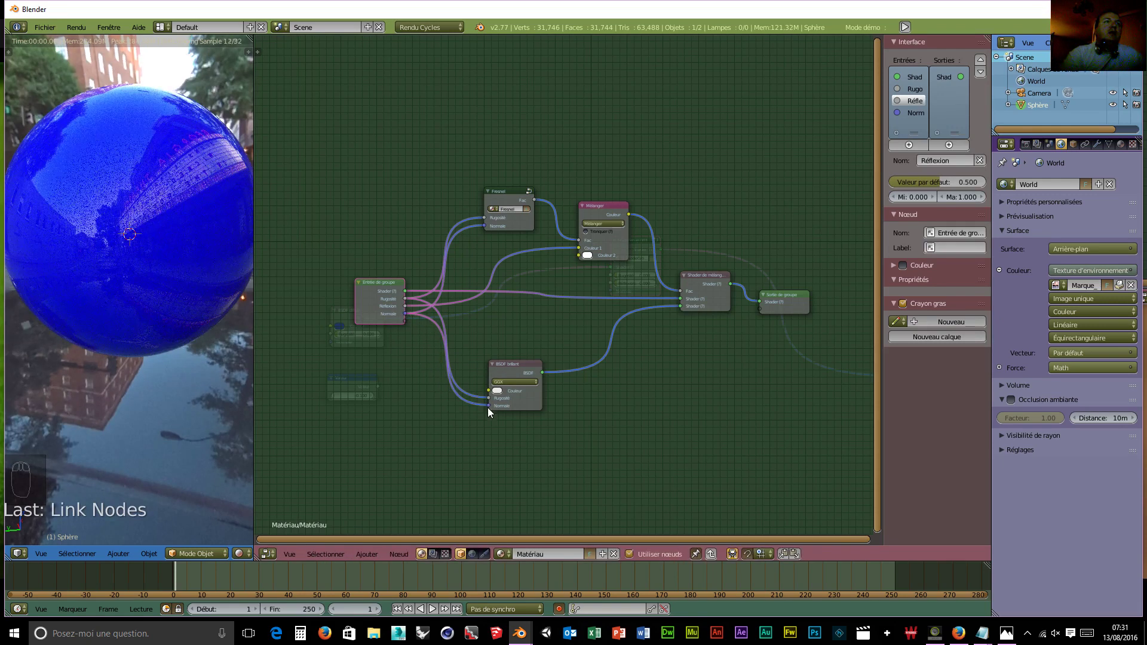
pyautogui.click(367, 290)
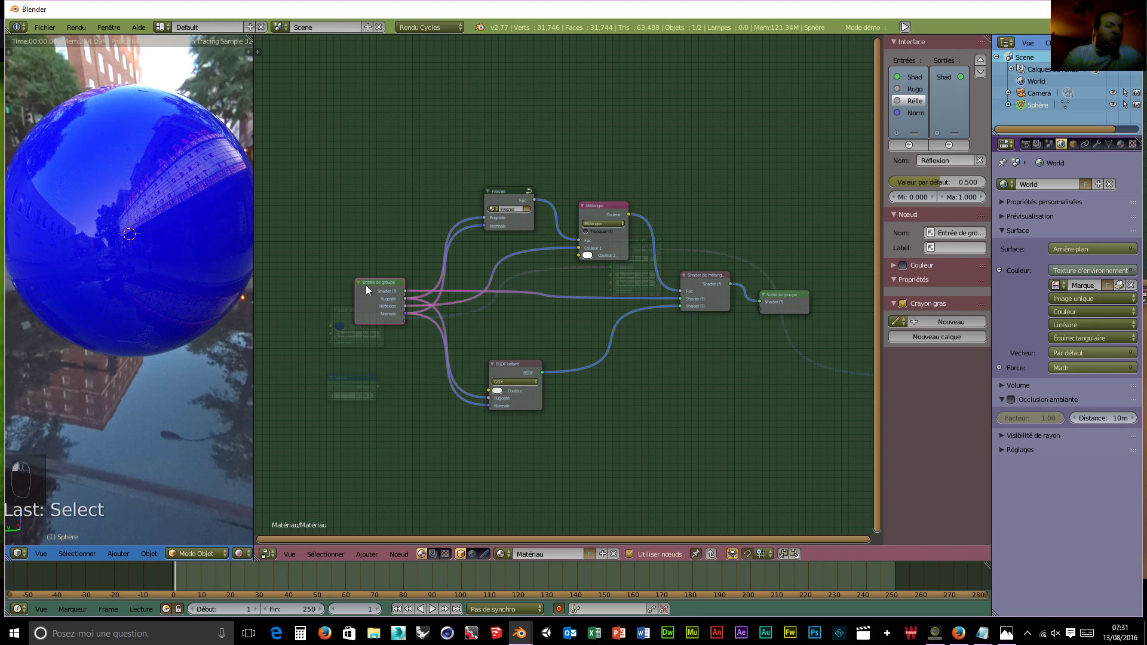
# Leave the node group and rename it Réflexion.
pyautogui.press('Tab')
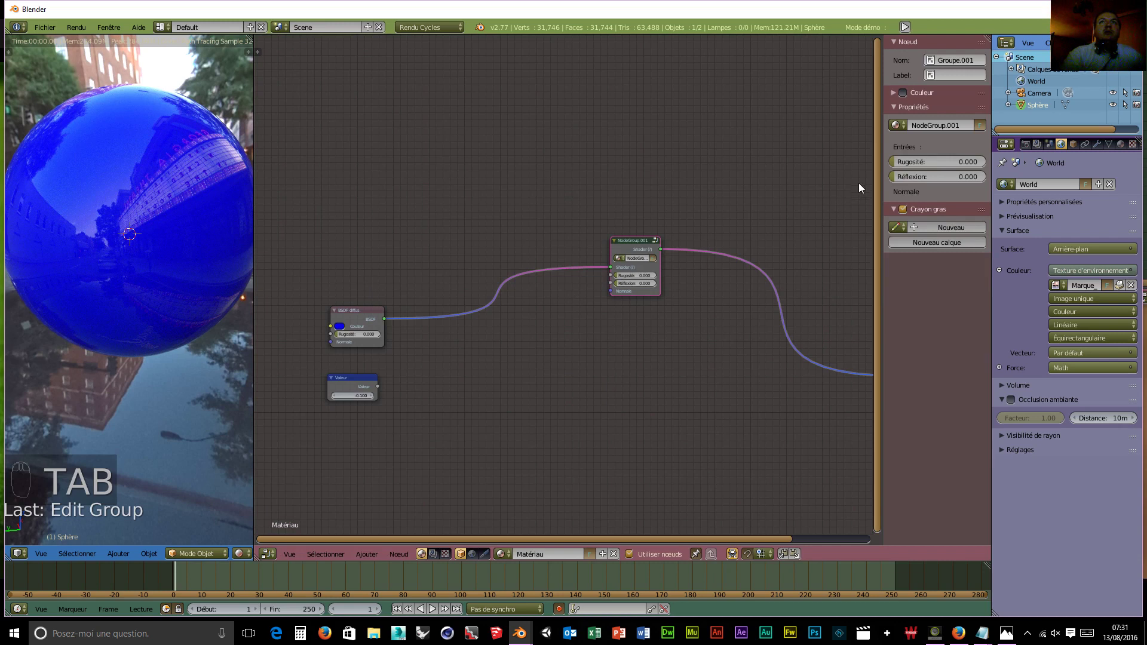
pyautogui.click(967, 127)
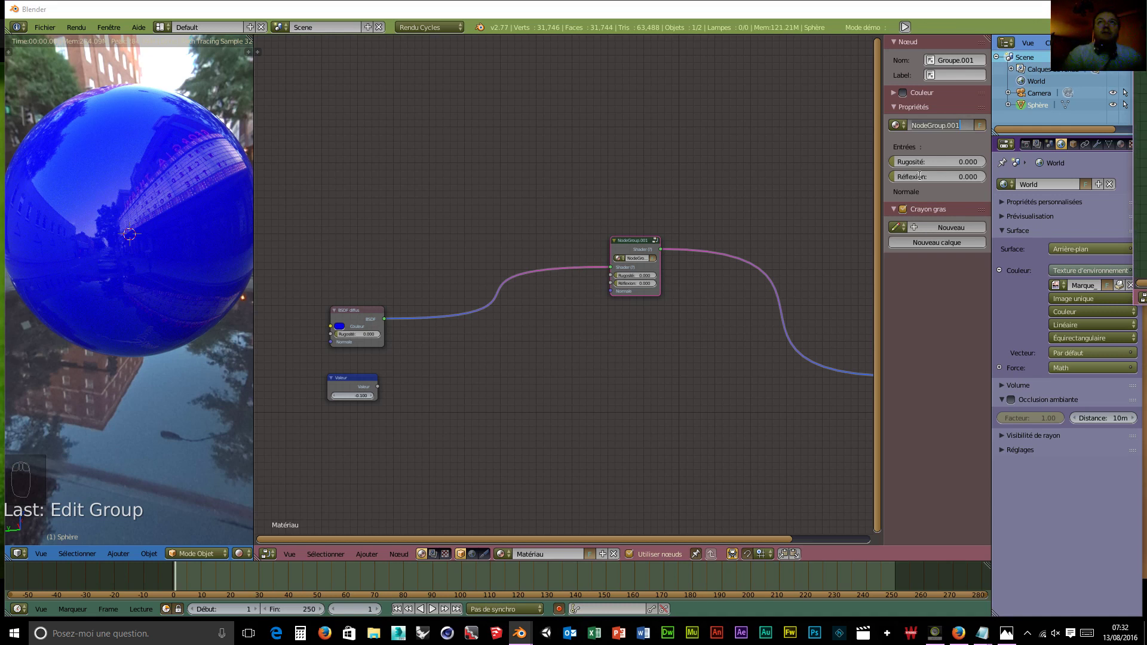
pyautogui.click(965, 123)
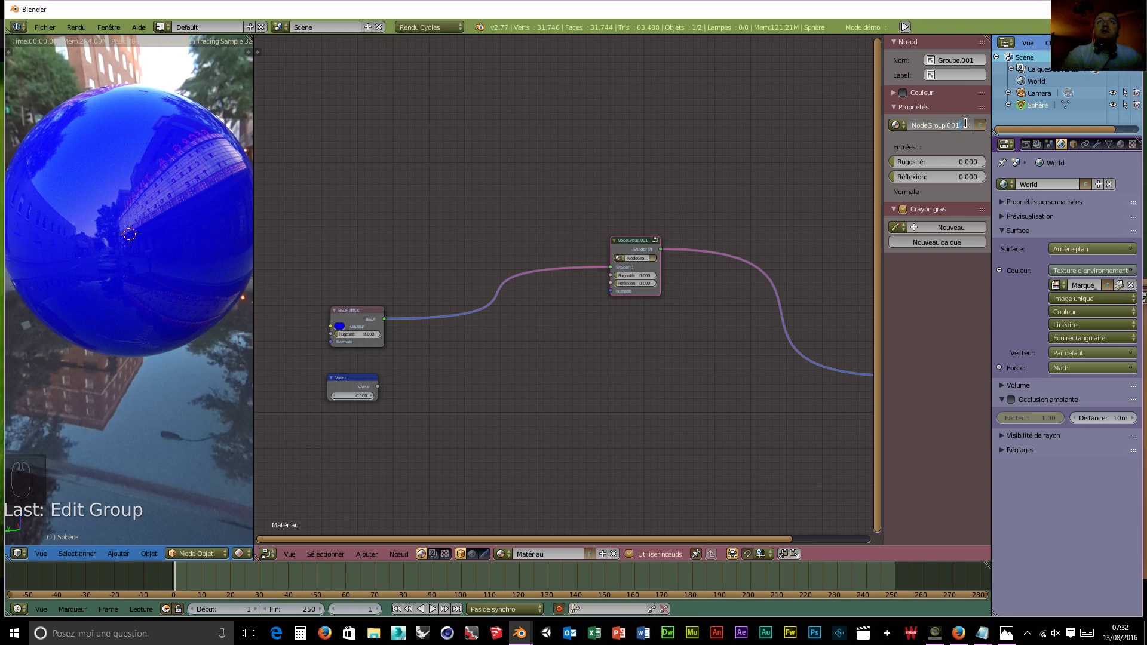
pyautogui.moveTo(964, 124); pyautogui.dragTo(864, 120)
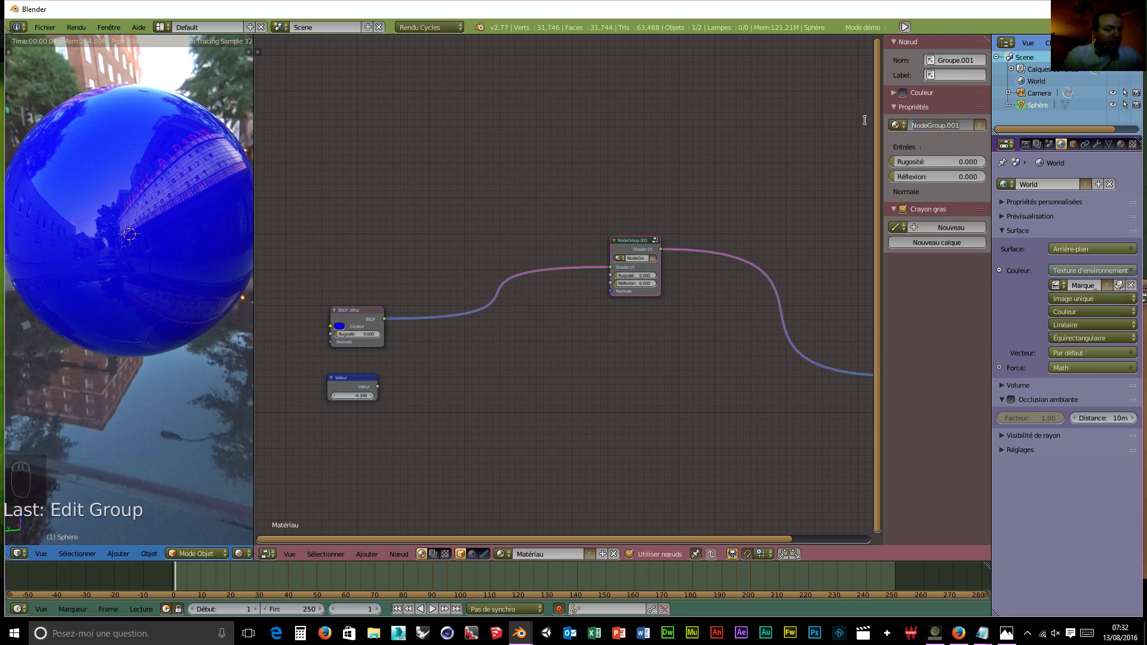
pyautogui.write('Réflexion')
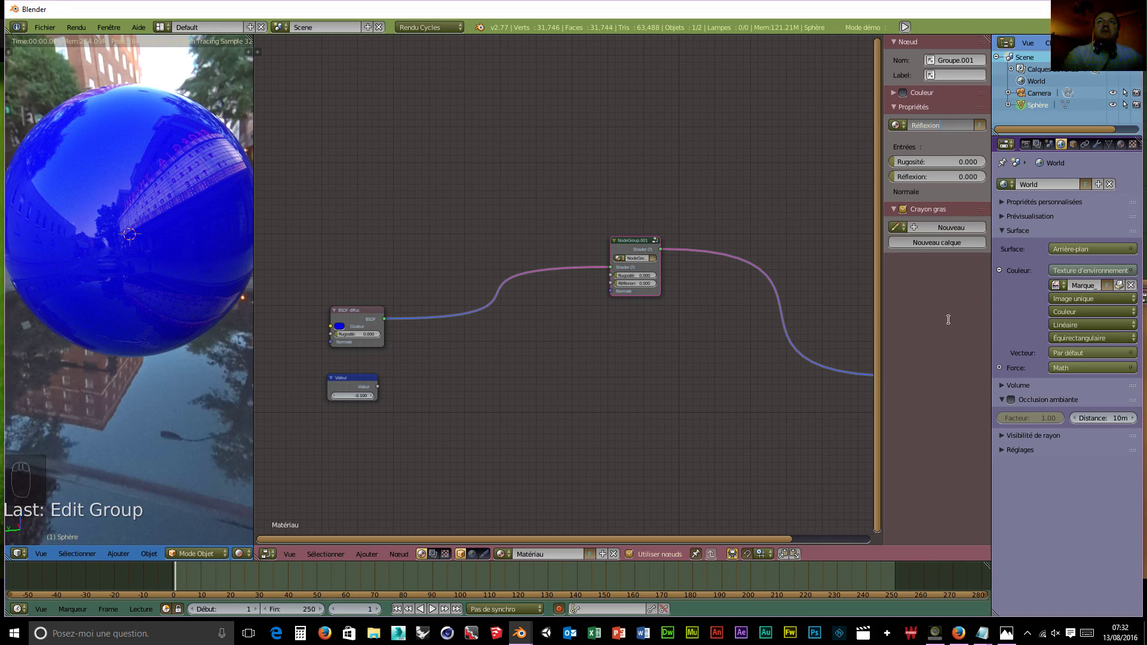
pyautogui.press('Return')
# Move the Réflexion group slightly lower and place the BSDF diffus node right beside its shader input.
pyautogui.moveTo(704, 367); pyautogui.dragTo(616, 363, button='middle')
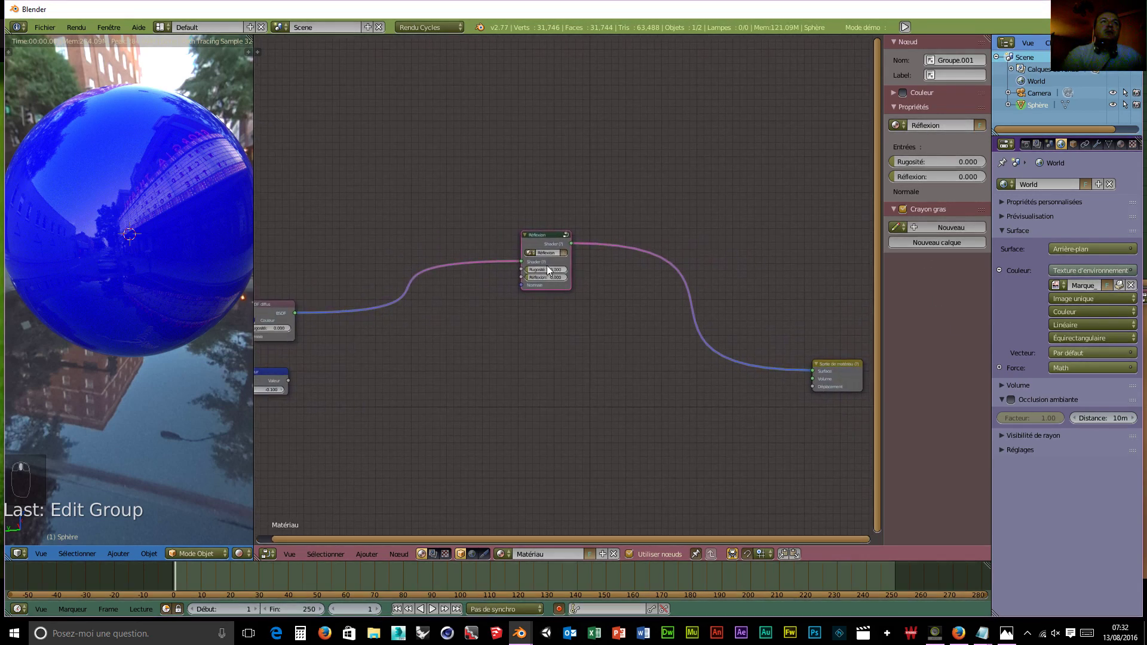
pyautogui.moveTo(546, 234); pyautogui.dragTo(553, 256)
pyautogui.moveTo(271, 302); pyautogui.dragTo(459, 239)
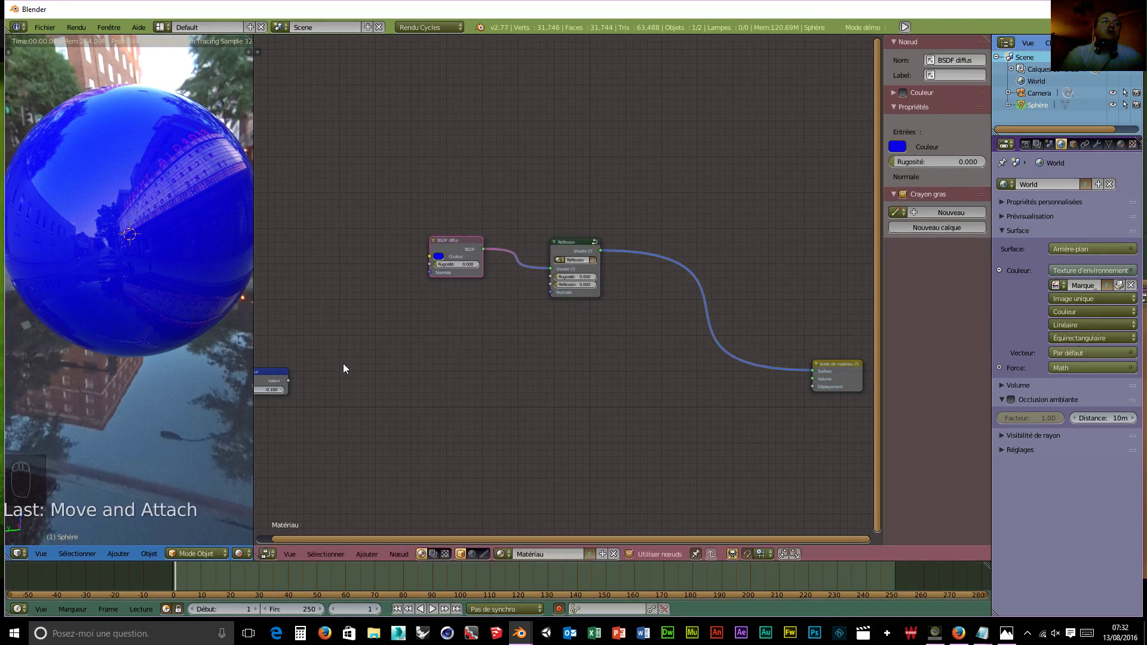
# Delete the unconnected Valeur node.
pyautogui.moveTo(342, 368); pyautogui.dragTo(506, 359, button='middle')
pyautogui.click(419, 360)
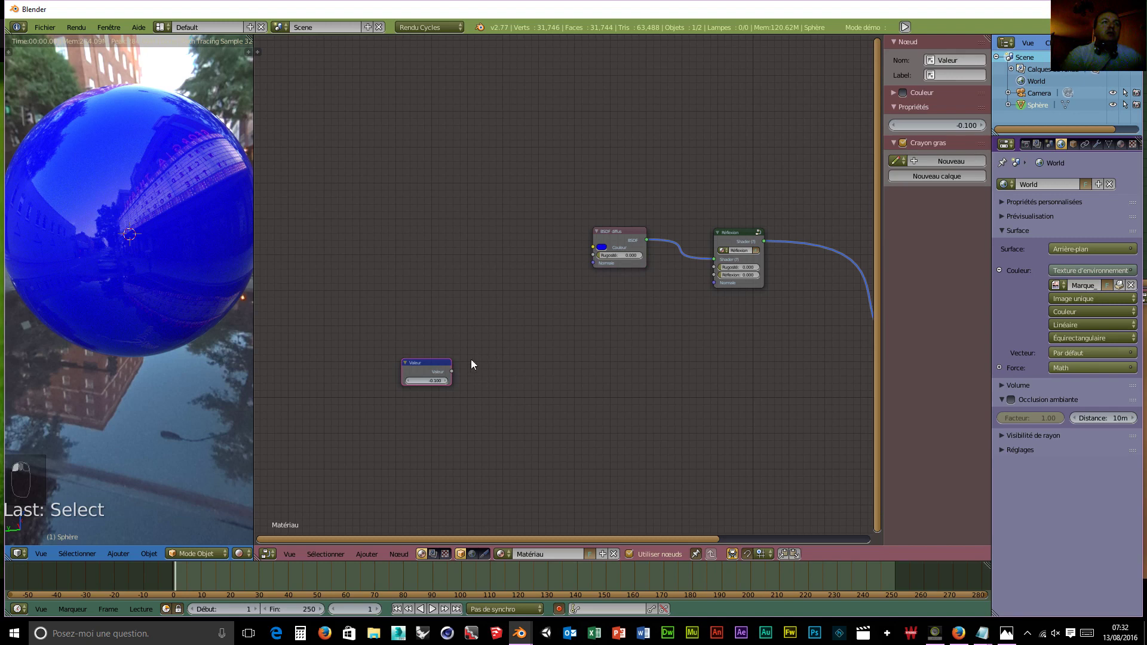
pyautogui.press('Delete')
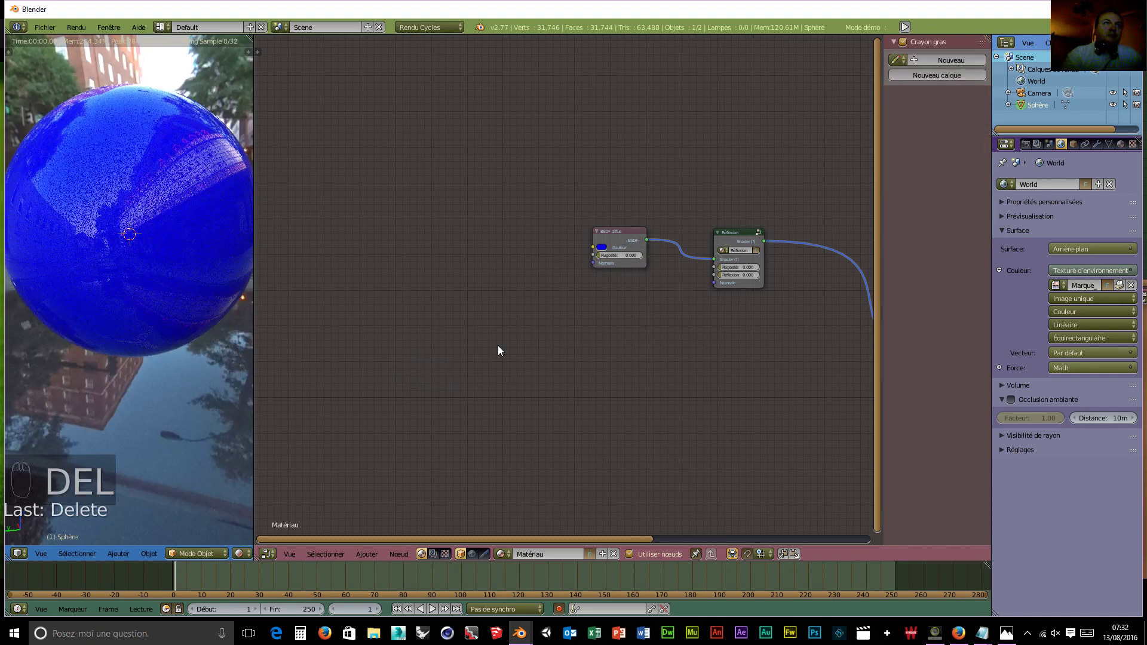
# Combine the BSDF diffus and Réflexion nodes into a new node group and move its group input node away from the BSDF diffus.
pyautogui.moveTo(687, 322); pyautogui.dragTo(528, 357, button='middle')
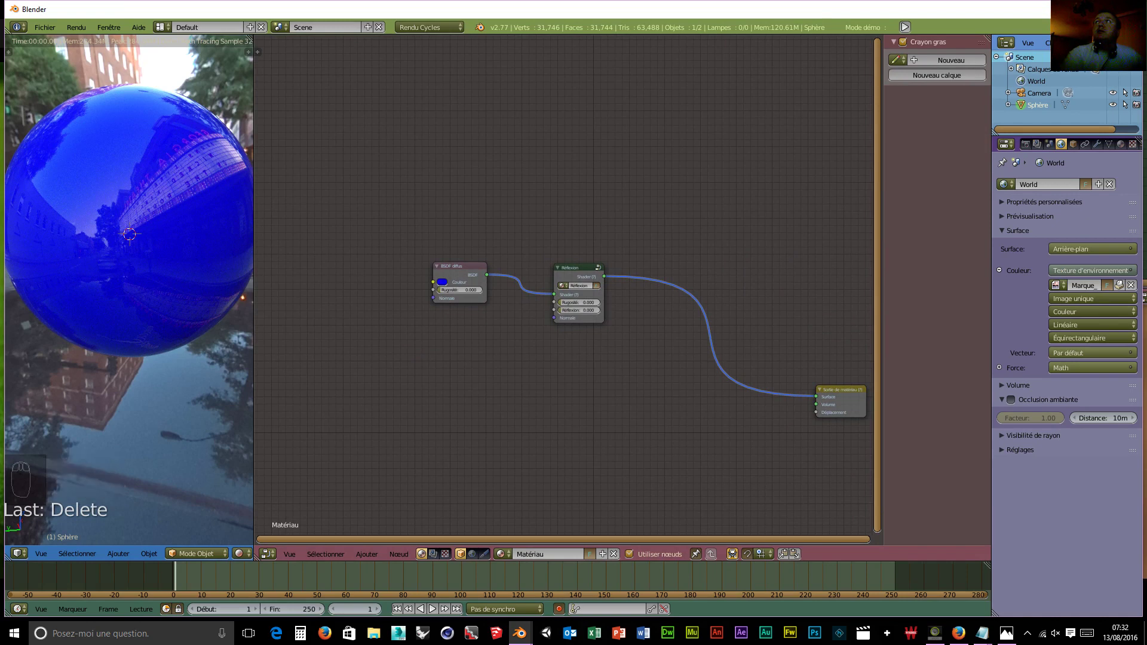
pyautogui.moveTo(693, 397); pyautogui.dragTo(648, 378, button='middle')
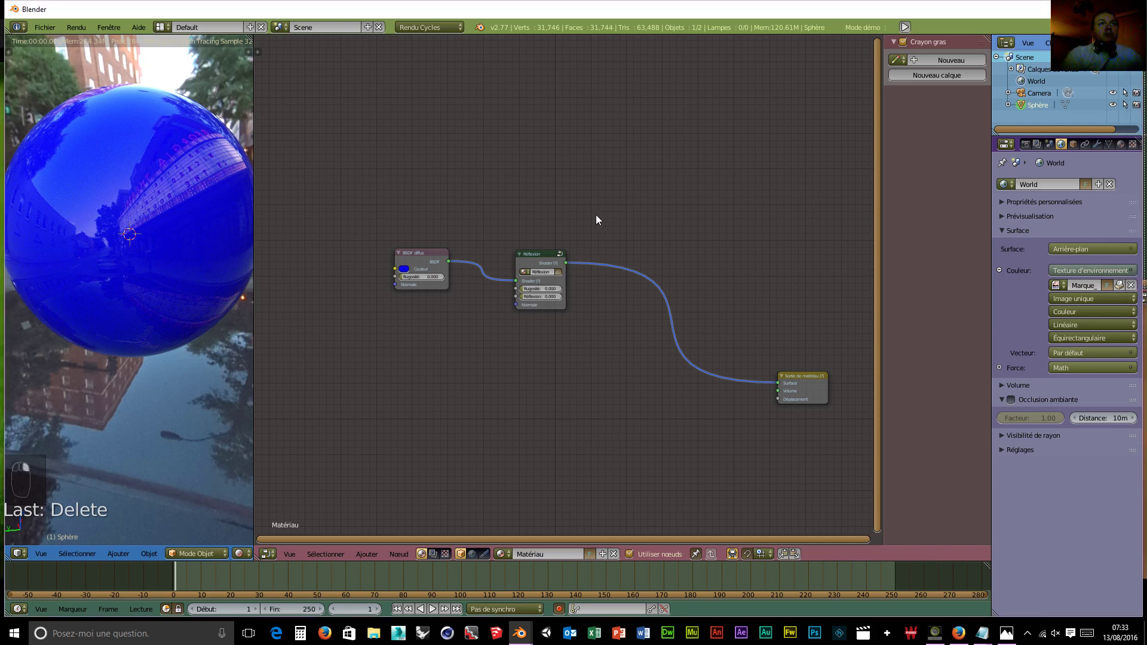
pyautogui.press('b')
pyautogui.moveTo(595, 214); pyautogui.dragTo(372, 361)
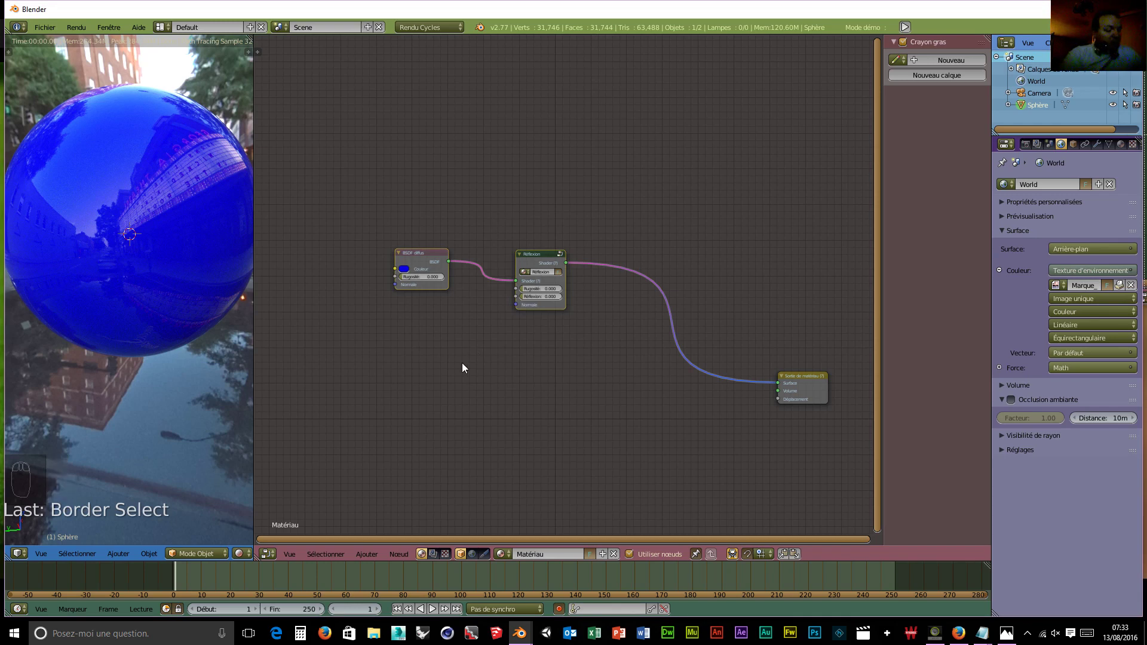
pyautogui.hotkey('ctrl', 'g')
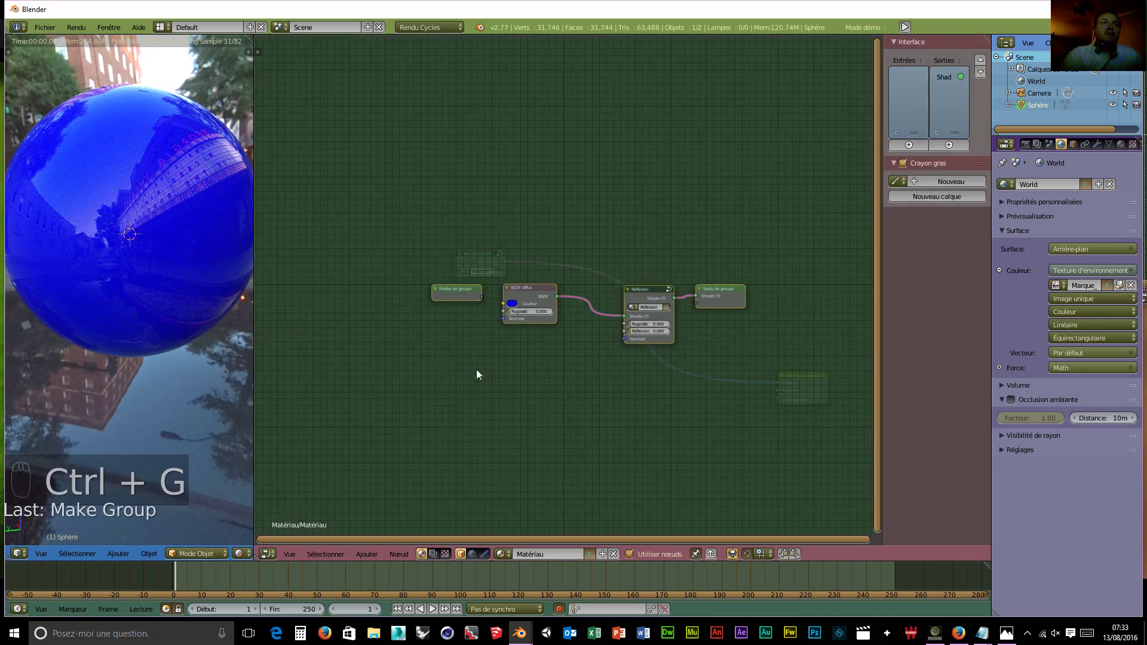
pyautogui.moveTo(554, 404); pyautogui.dragTo(546, 440, button='middle')
pyautogui.moveTo(443, 327); pyautogui.dragTo(411, 291)
# Expose the Couleur of the BSDF diffus node as an input of the new node group.
pyautogui.press('Tab')
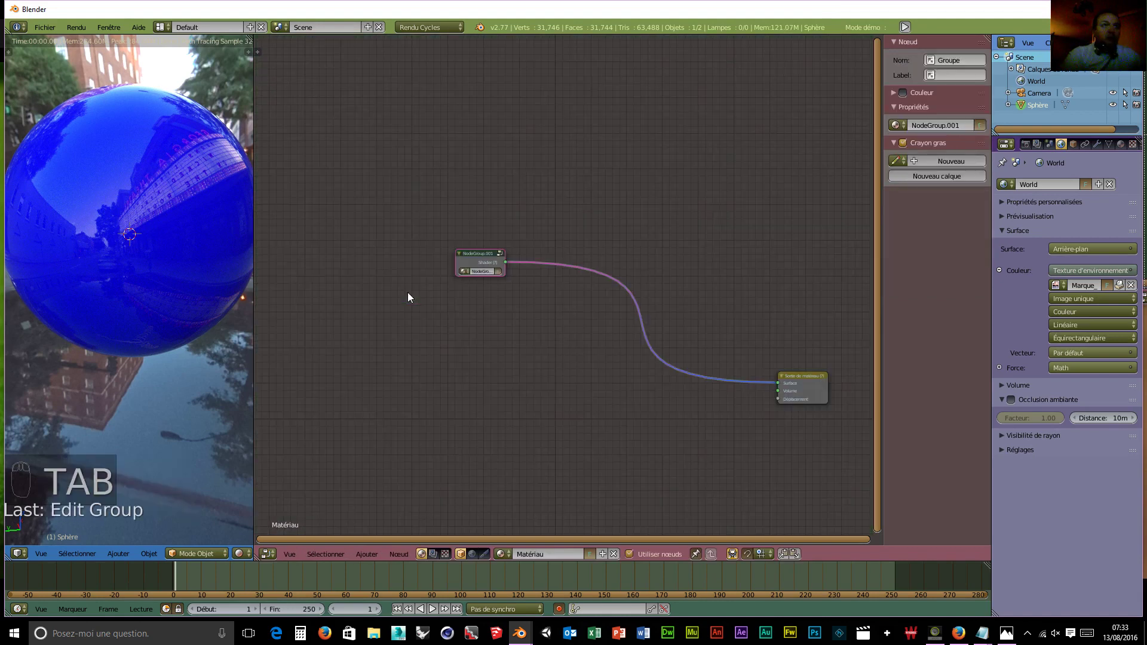
pyautogui.click(475, 252)
pyautogui.press('Tab')
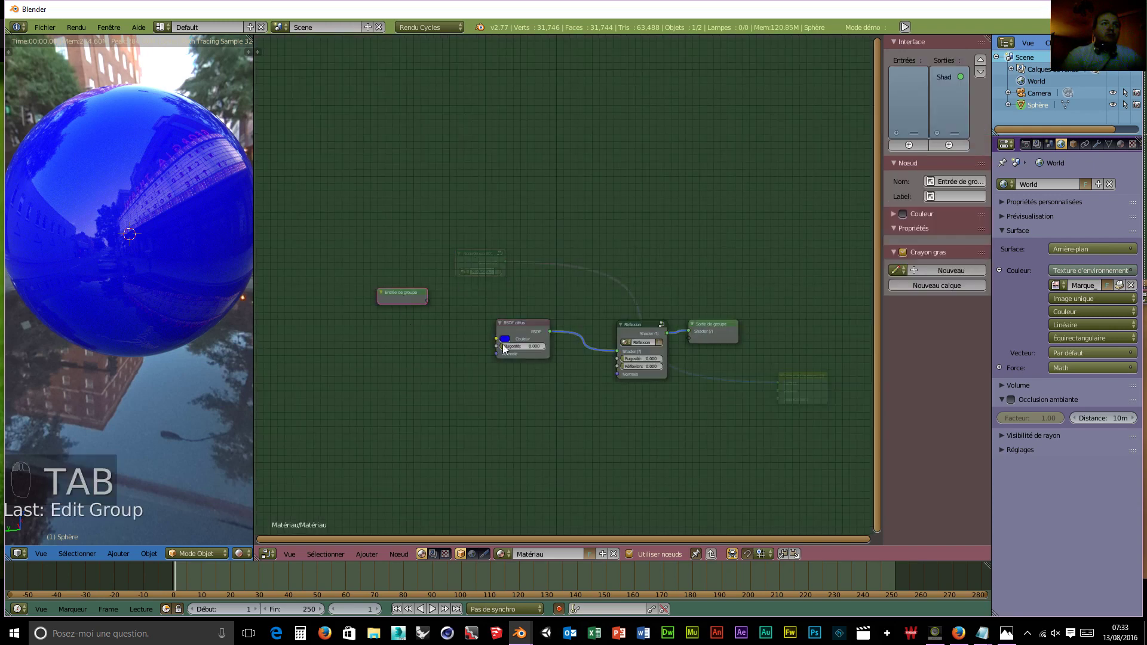
pyautogui.moveTo(497, 338); pyautogui.dragTo(427, 301)
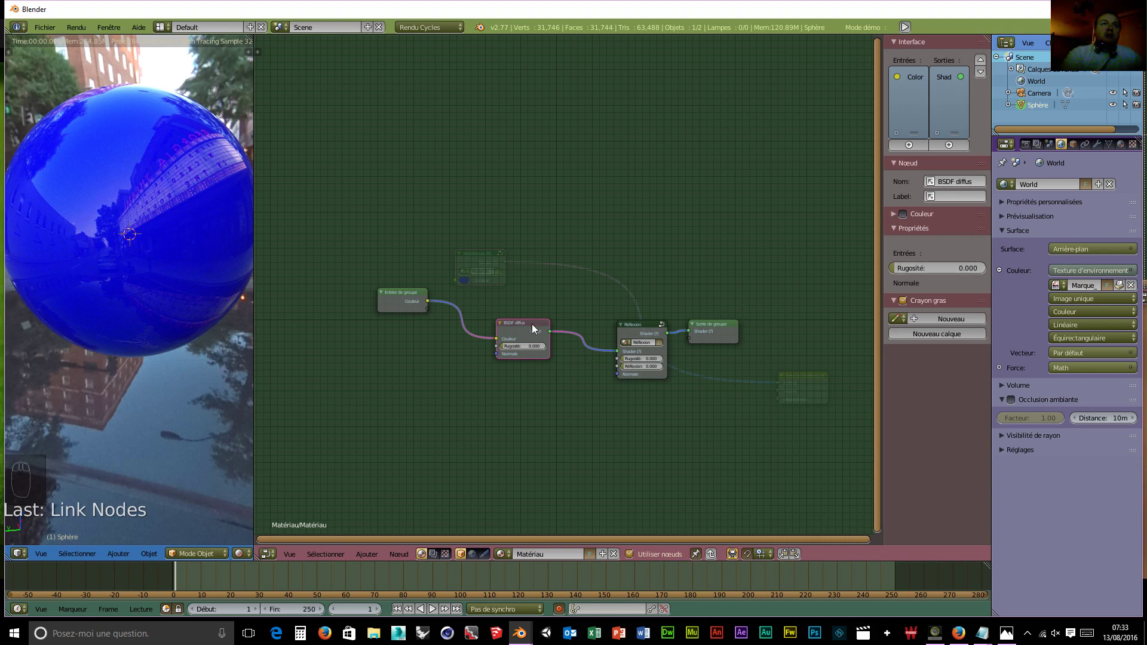
# Spread out the group input, BSDF diffus, Réflexion and group output nodes to make room for more links.
pyautogui.moveTo(532, 324); pyautogui.dragTo(633, 236)
pyautogui.moveTo(711, 328); pyautogui.dragTo(774, 361)
pyautogui.moveTo(651, 326); pyautogui.dragTo(758, 303)
pyautogui.moveTo(634, 232); pyautogui.dragTo(593, 179)
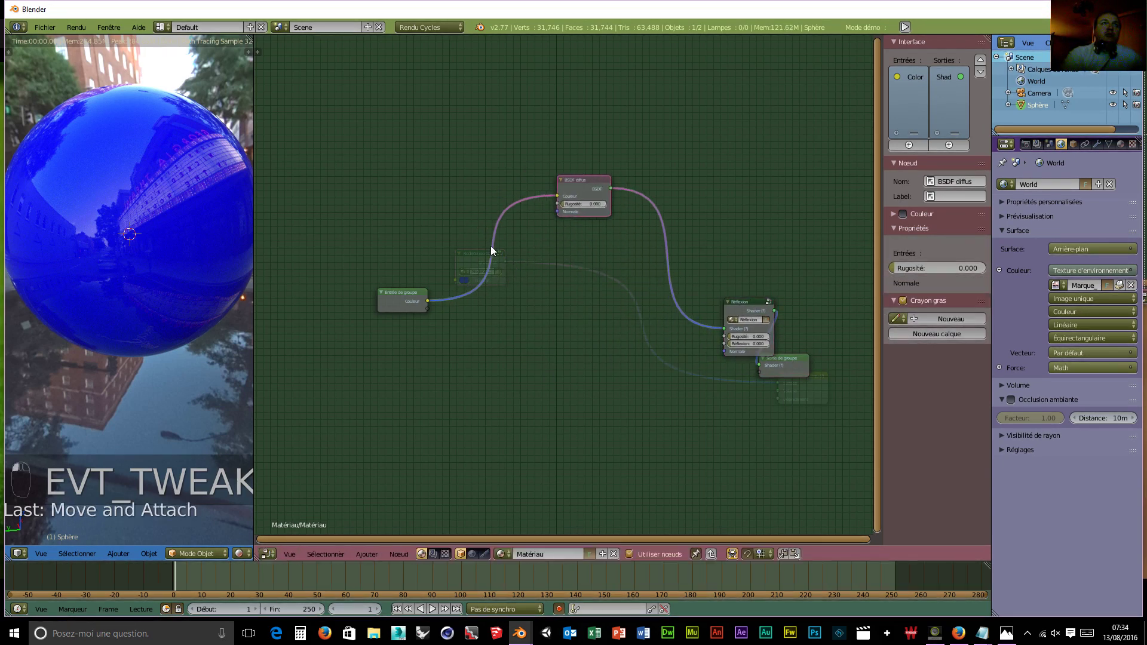
pyautogui.moveTo(413, 290); pyautogui.dragTo(382, 244)
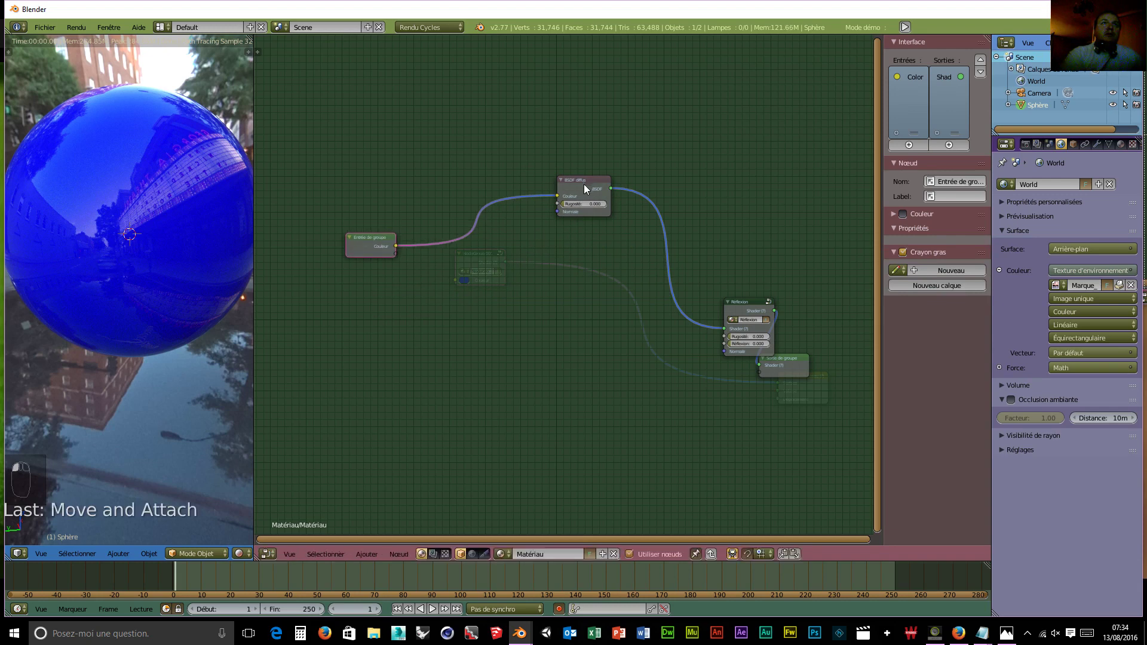
# Expose one Rugosité input shared by BSDF diffus and Réflexion, and expose the Réflexion value as another group input.
pyautogui.moveTo(557, 203); pyautogui.dragTo(397, 254)
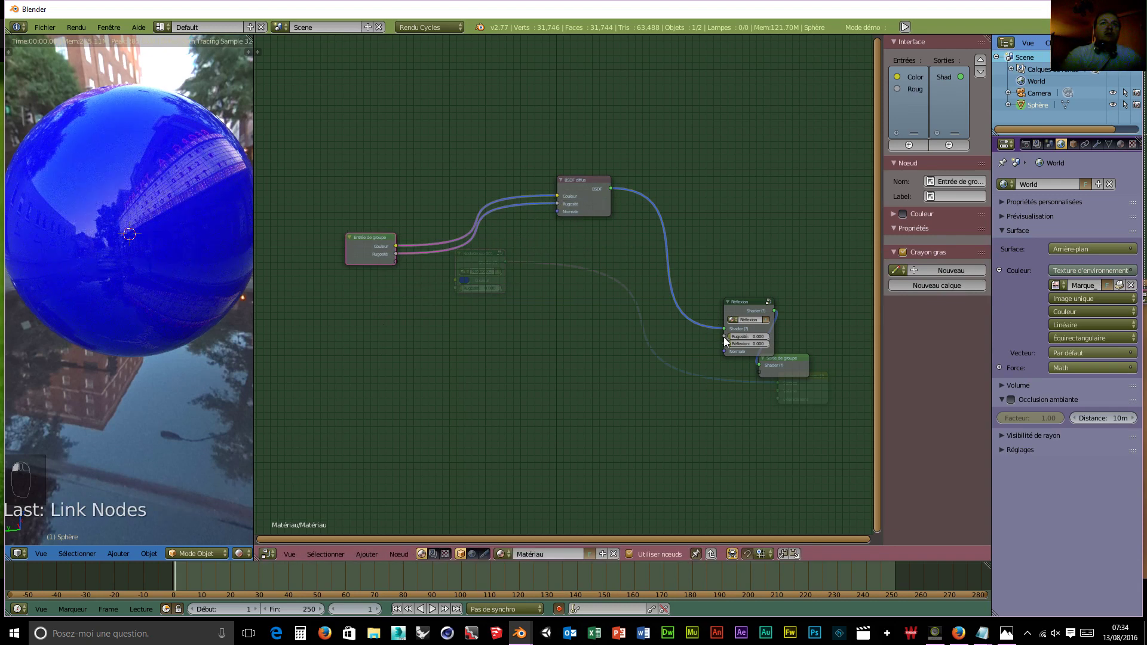
pyautogui.moveTo(724, 336); pyautogui.dragTo(398, 254)
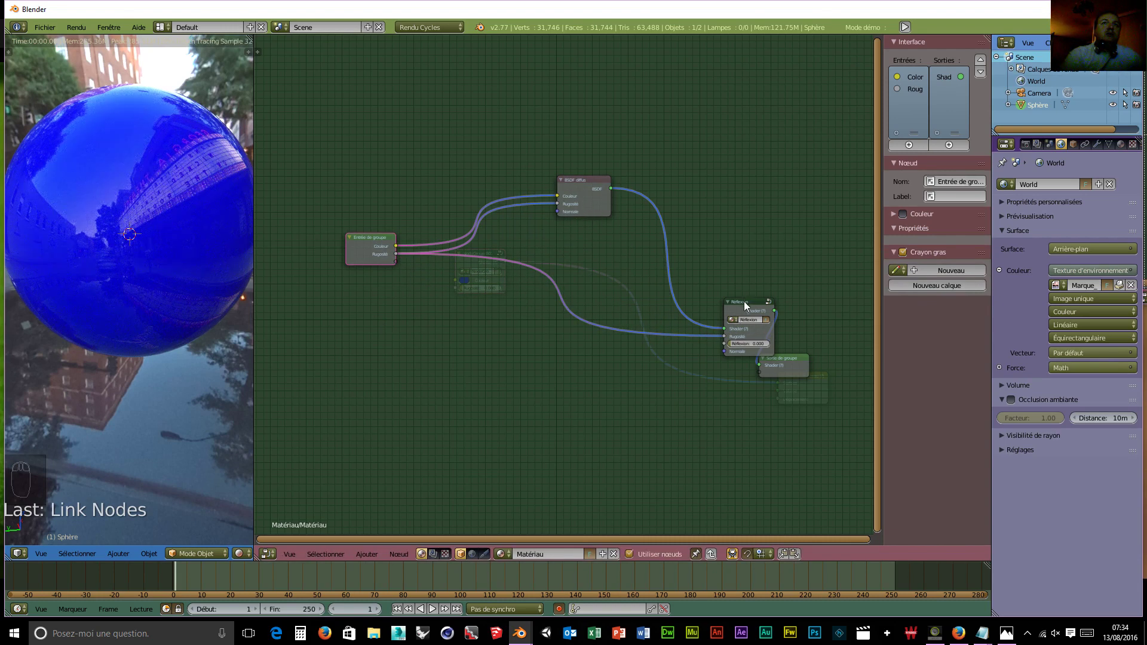
pyautogui.moveTo(744, 301); pyautogui.dragTo(700, 251)
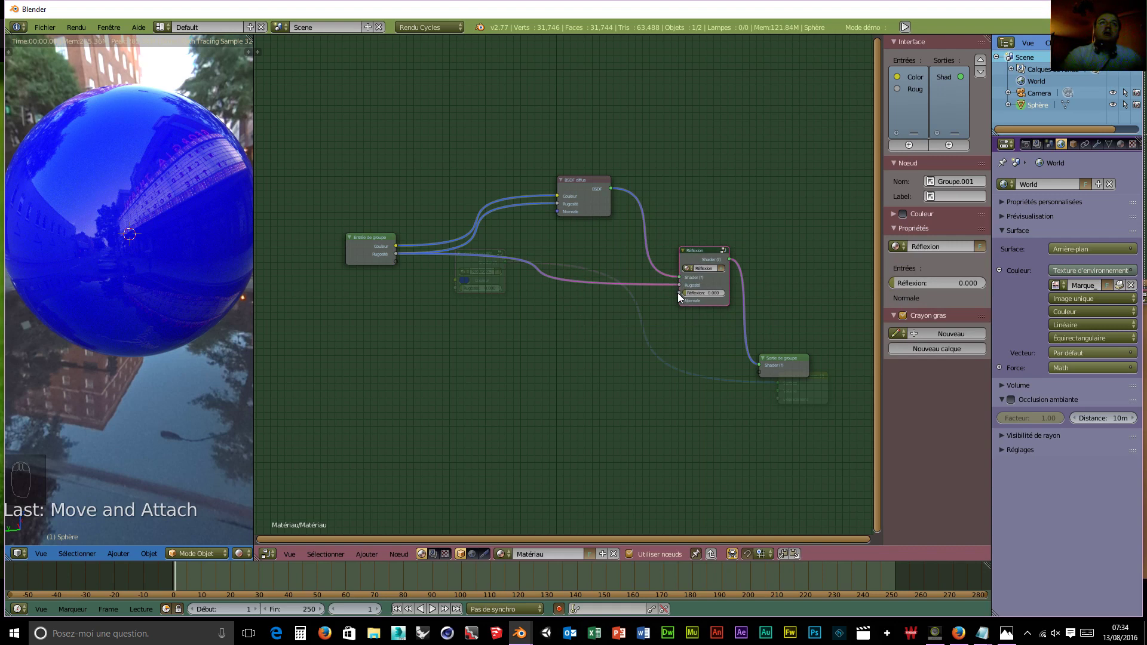
pyautogui.moveTo(679, 293); pyautogui.dragTo(395, 263)
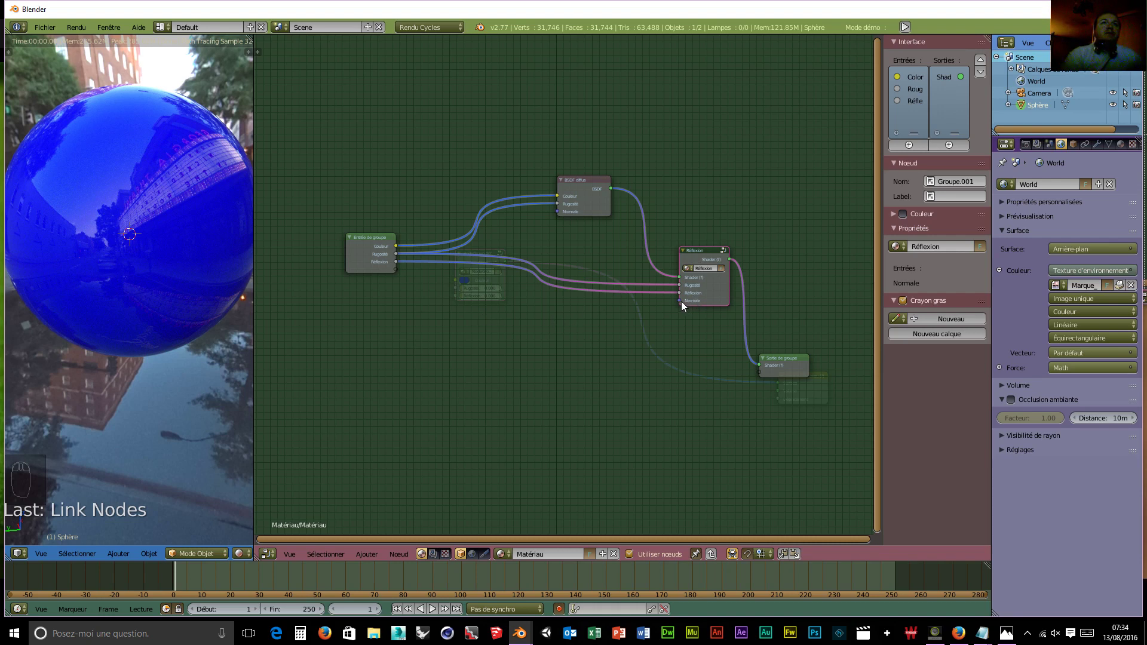
# Expose the Normale as a single group input feeding both Réflexion and BSDF diffus, and remove the duplicate normal socket.
pyautogui.moveTo(681, 301); pyautogui.dragTo(397, 276)
pyautogui.moveTo(557, 211); pyautogui.dragTo(396, 276)
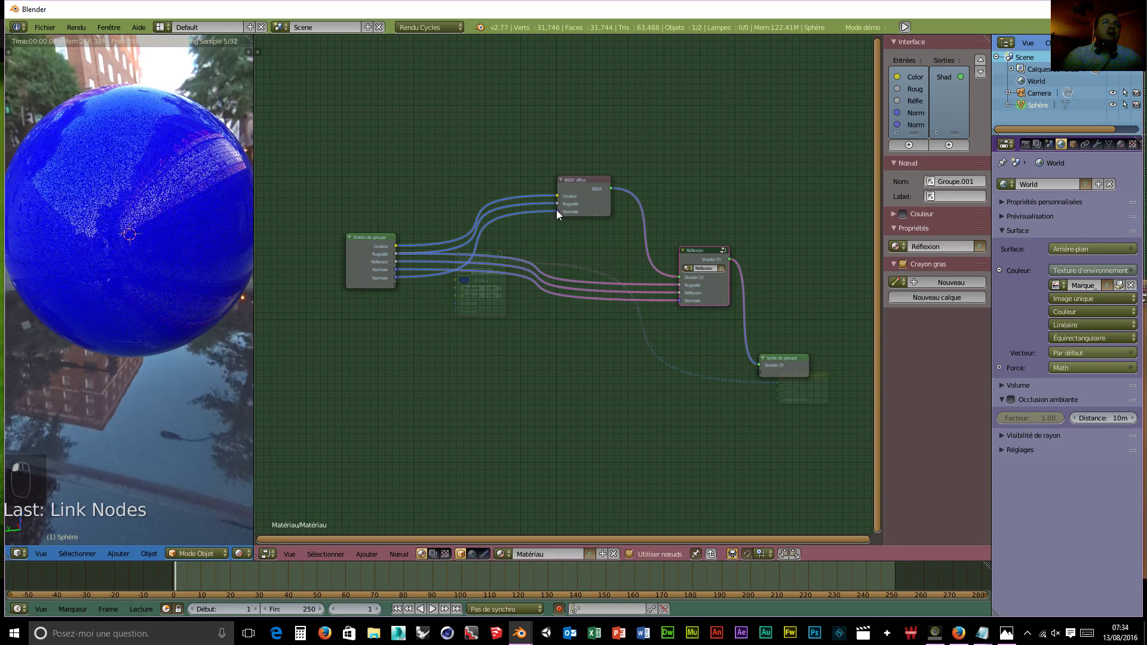
pyautogui.moveTo(556, 210); pyautogui.dragTo(536, 223)
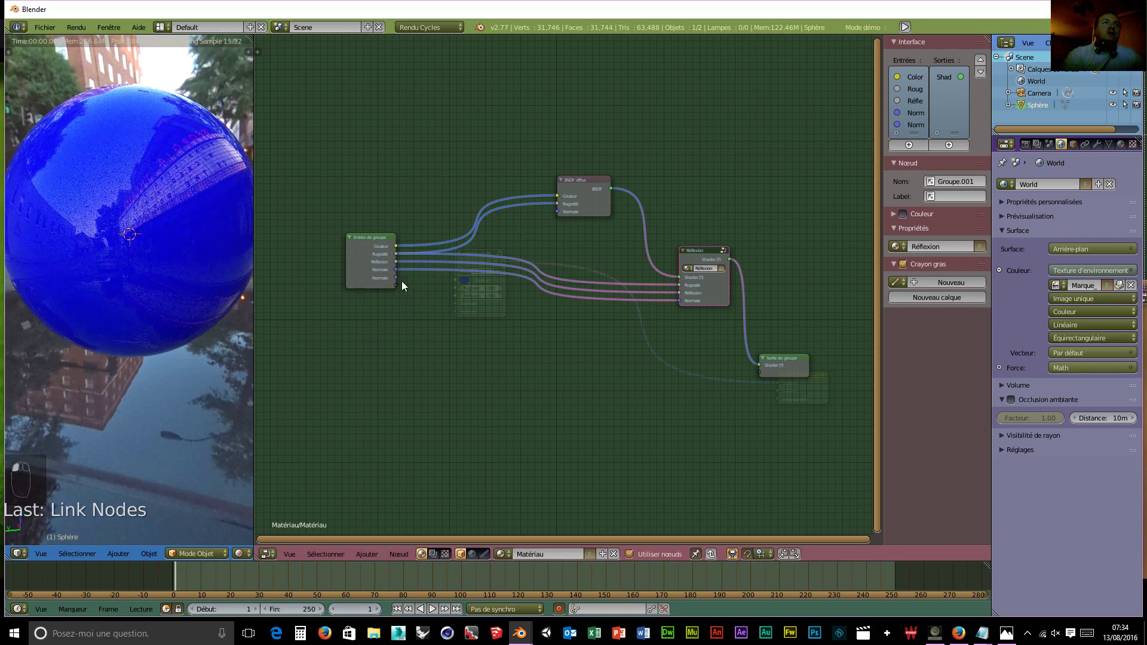
pyautogui.moveTo(396, 268); pyautogui.dragTo(559, 213)
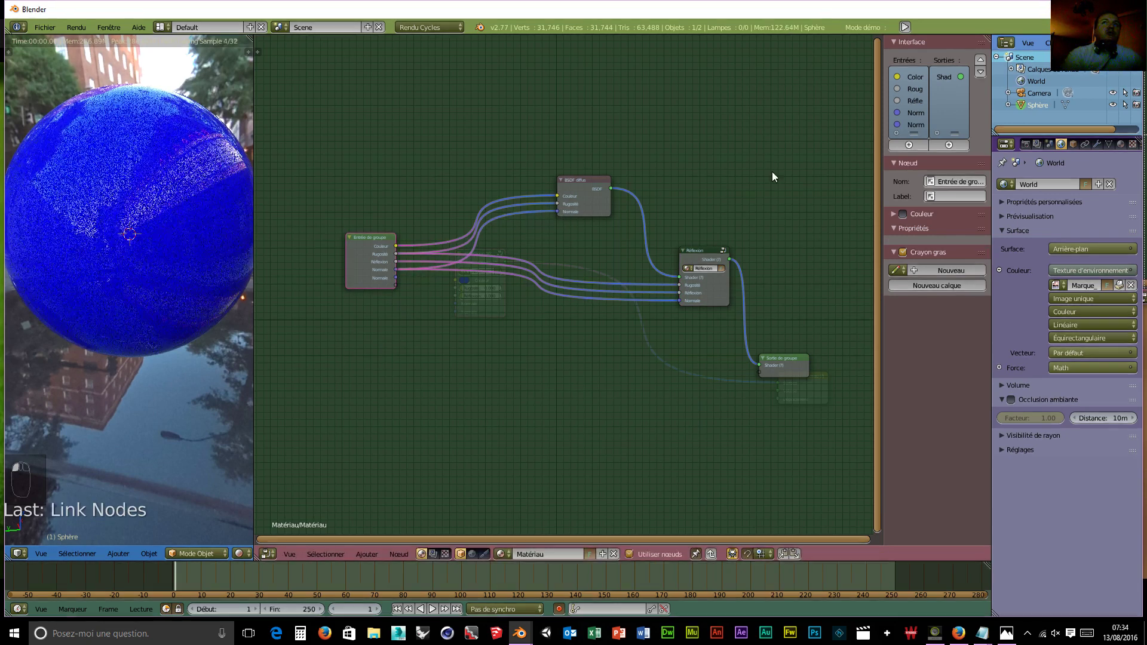
pyautogui.click(916, 124)
pyautogui.click(980, 161)
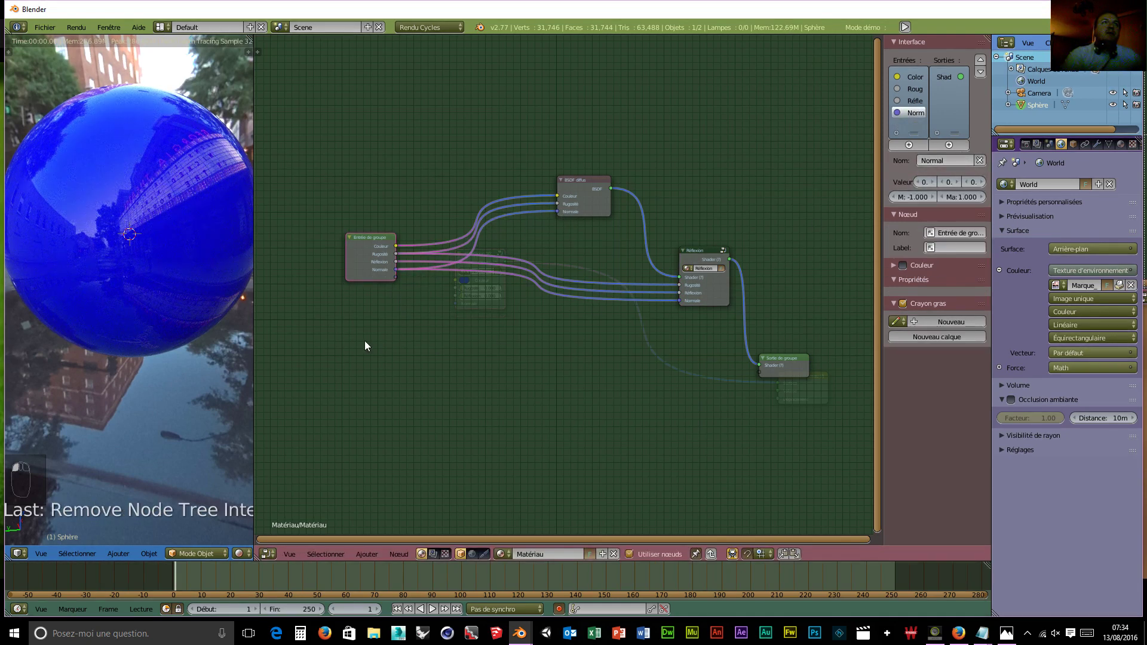
# Leave the node group and change its Couleur to a lighter blue.
pyautogui.click(364, 237)
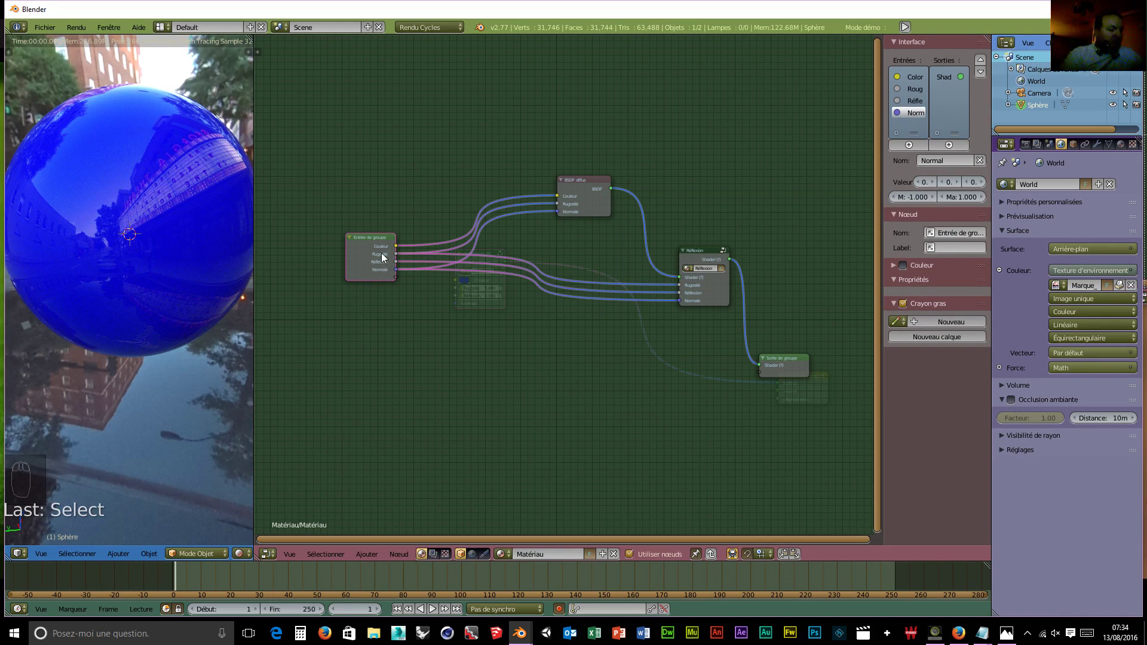
pyautogui.press('Tab')
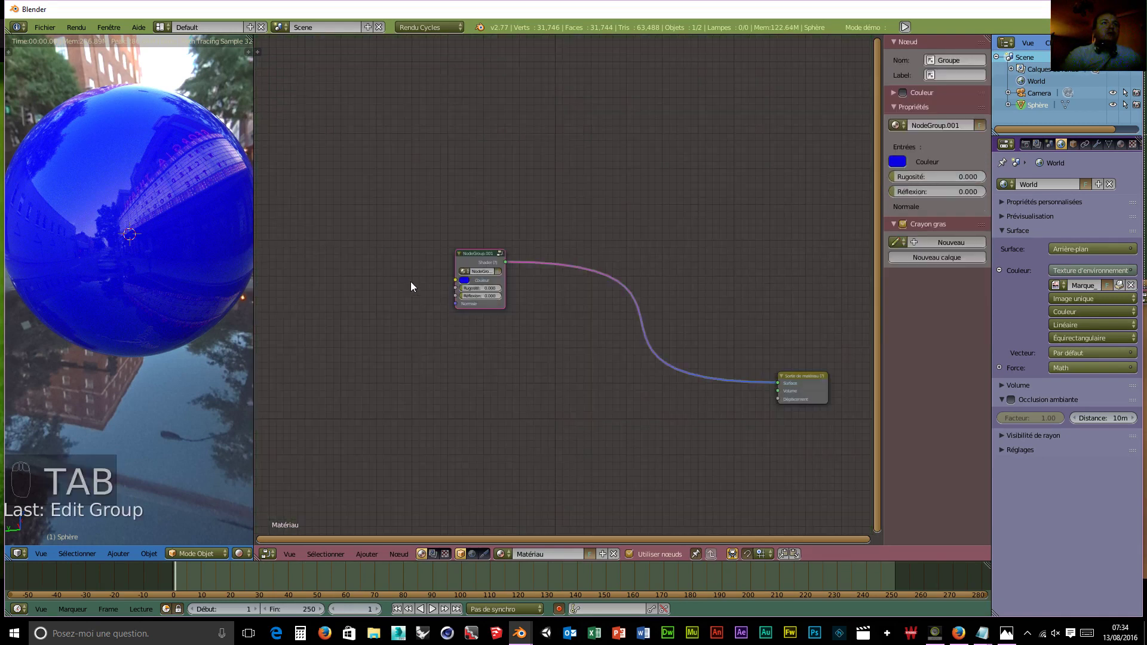
pyautogui.click(466, 282)
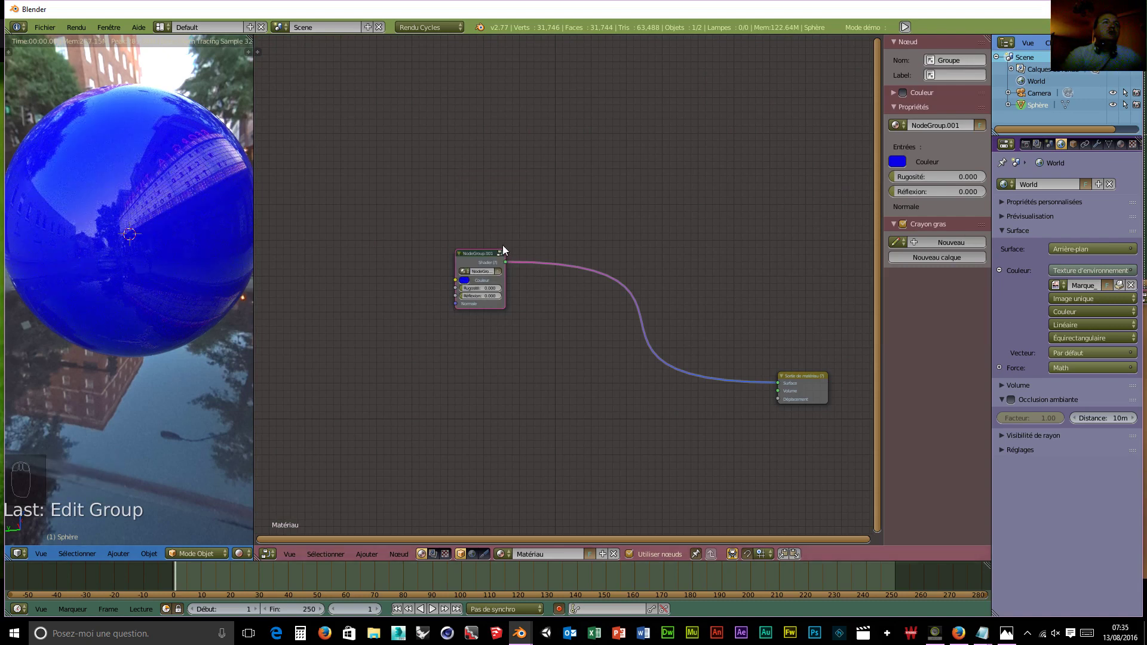
pyautogui.click(465, 281)
pyautogui.moveTo(500, 195)
pyautogui.mouseDown()
pyautogui.moveTo(479, 205)
pyautogui.moveTo(501, 190)
pyautogui.moveTo(499, 218)
pyautogui.moveTo(471, 202)
pyautogui.moveTo(503, 190)
pyautogui.moveTo(478, 216)
pyautogui.moveTo(496, 205)
pyautogui.moveTo(500, 179)
pyautogui.moveTo(501, 196)
pyautogui.mouseUp()
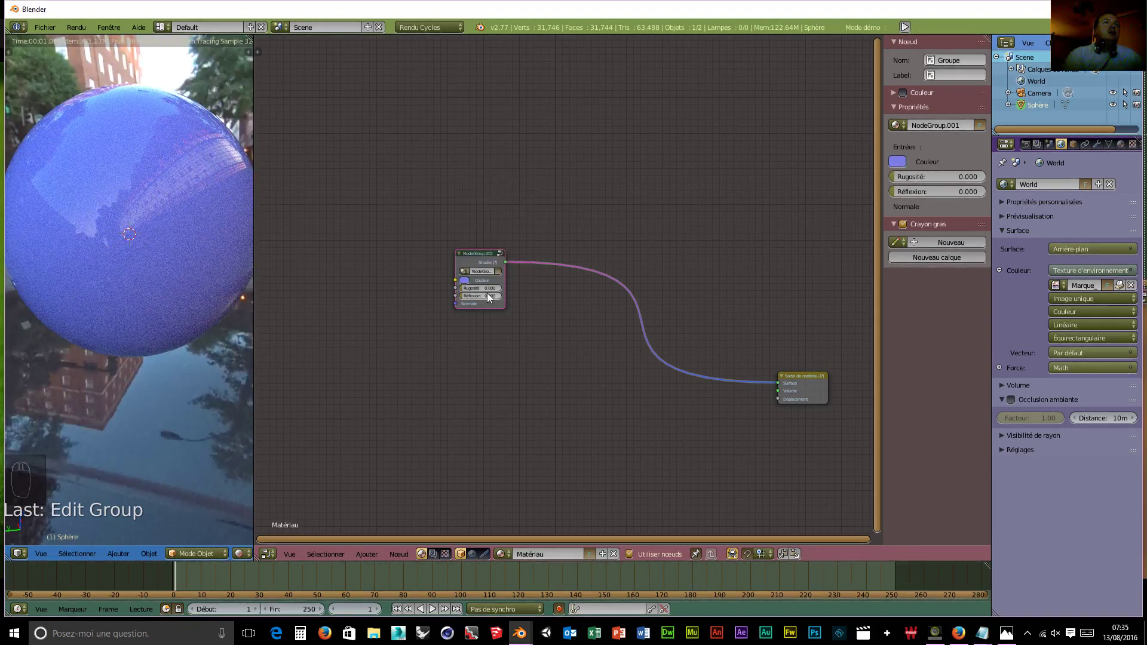
# Try a Rugosité of 0.045 and a Réflexion of 0.473 on the node group, and reset both to 0.
pyautogui.click(472, 288)
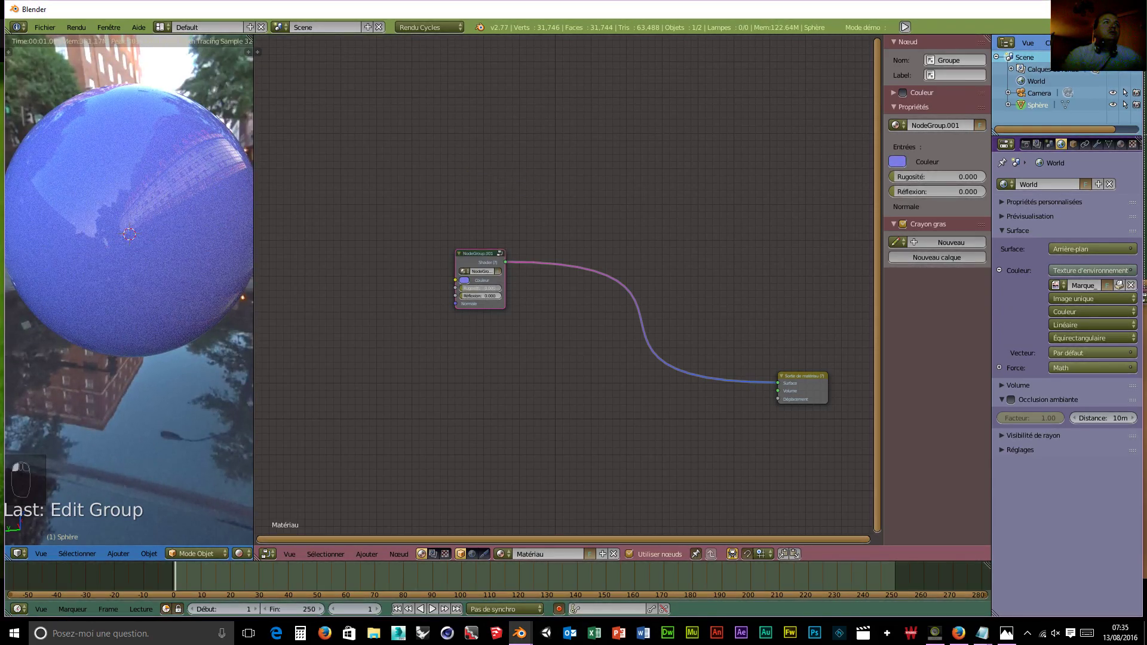
pyautogui.click(464, 297)
pyautogui.moveTo(464, 298)
pyautogui.mouseDown()
pyautogui.moveTo(495, 297)
pyautogui.moveTo(465, 290)
pyautogui.mouseUp()
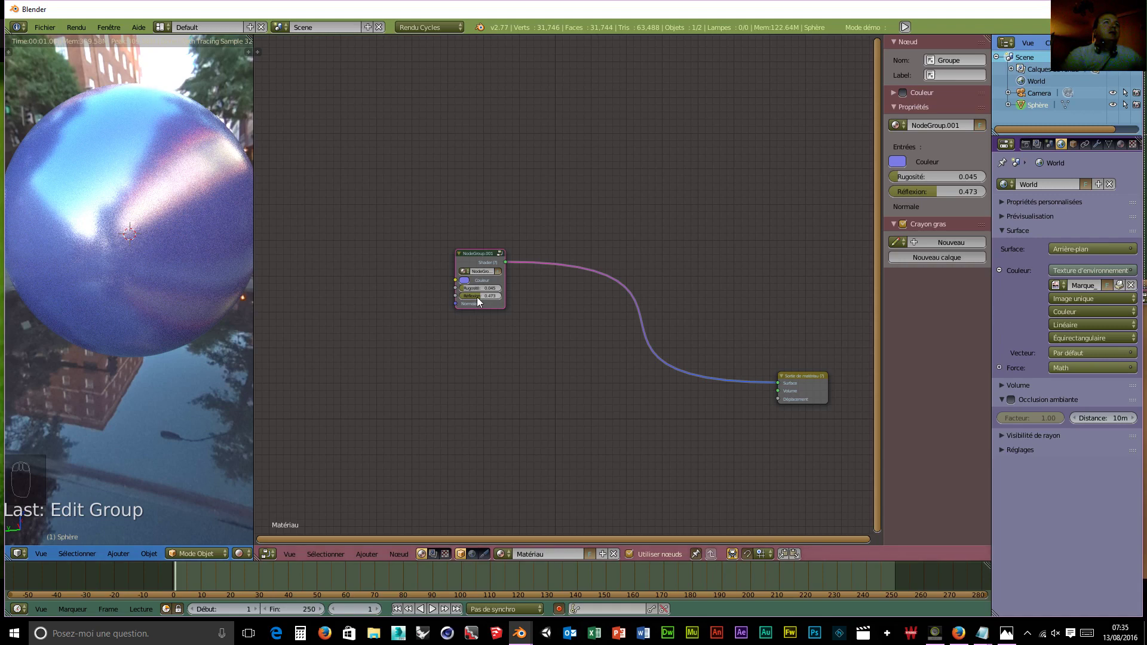
pyautogui.moveTo(478, 296); pyautogui.dragTo(461, 292)
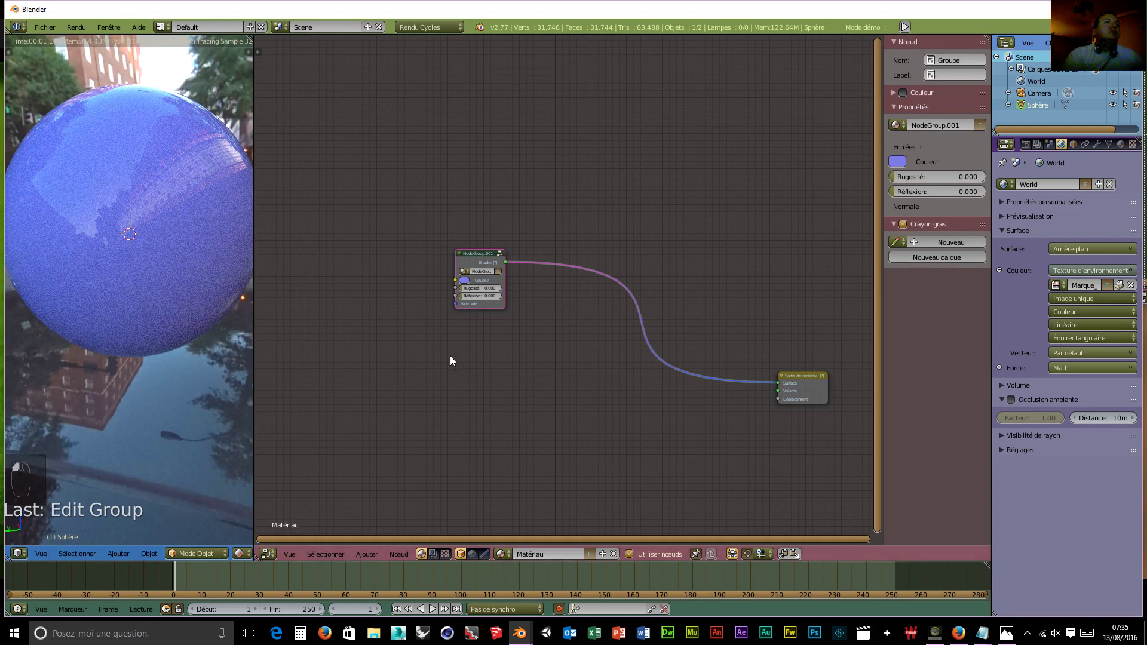
# Open the node group to review its internal links and the shared group inputs, and leave it again.
pyautogui.moveTo(456, 386); pyautogui.dragTo(496, 405, button='middle')
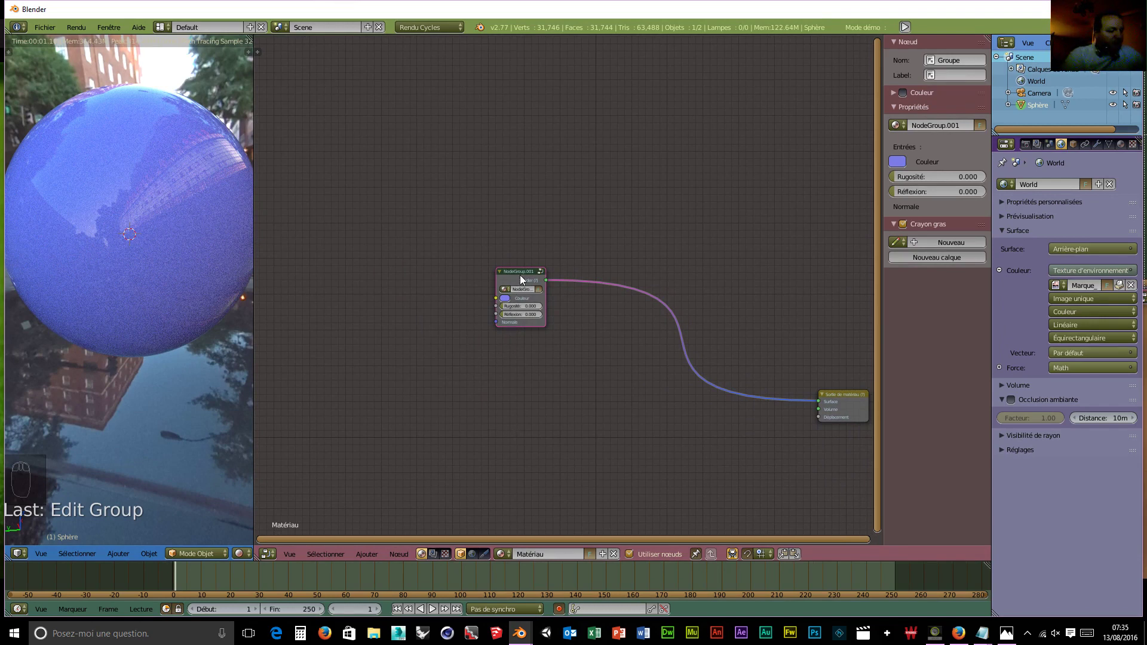
pyautogui.press('Tab')
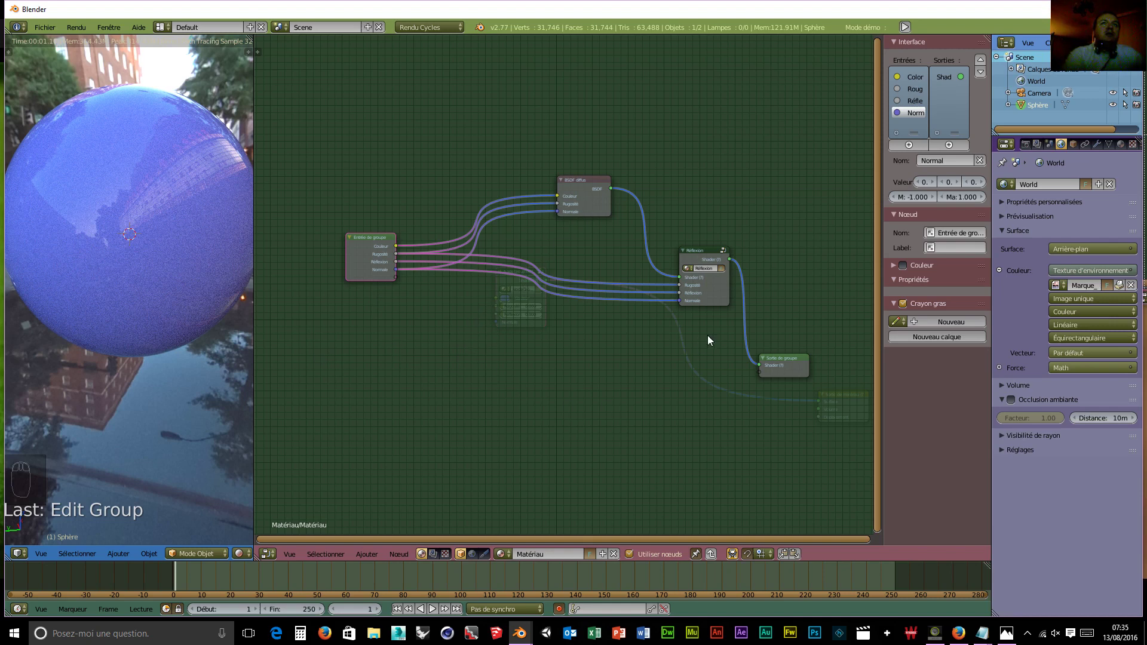
pyautogui.click(360, 235)
pyautogui.moveTo(380, 238); pyautogui.dragTo(353, 242)
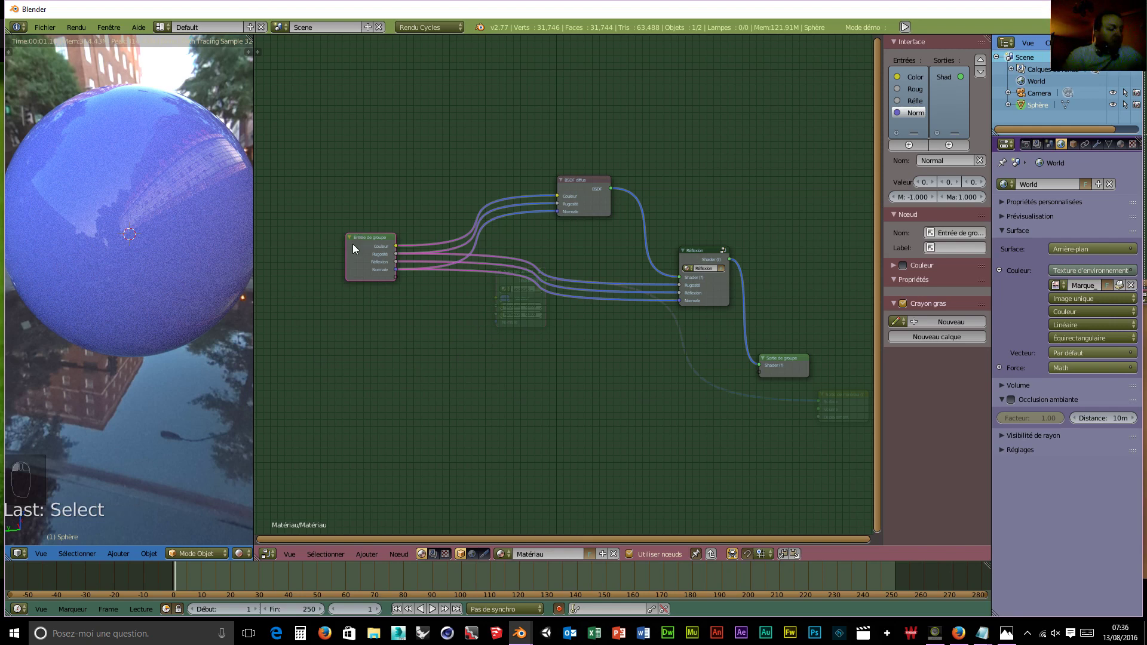
pyautogui.press('Tab')
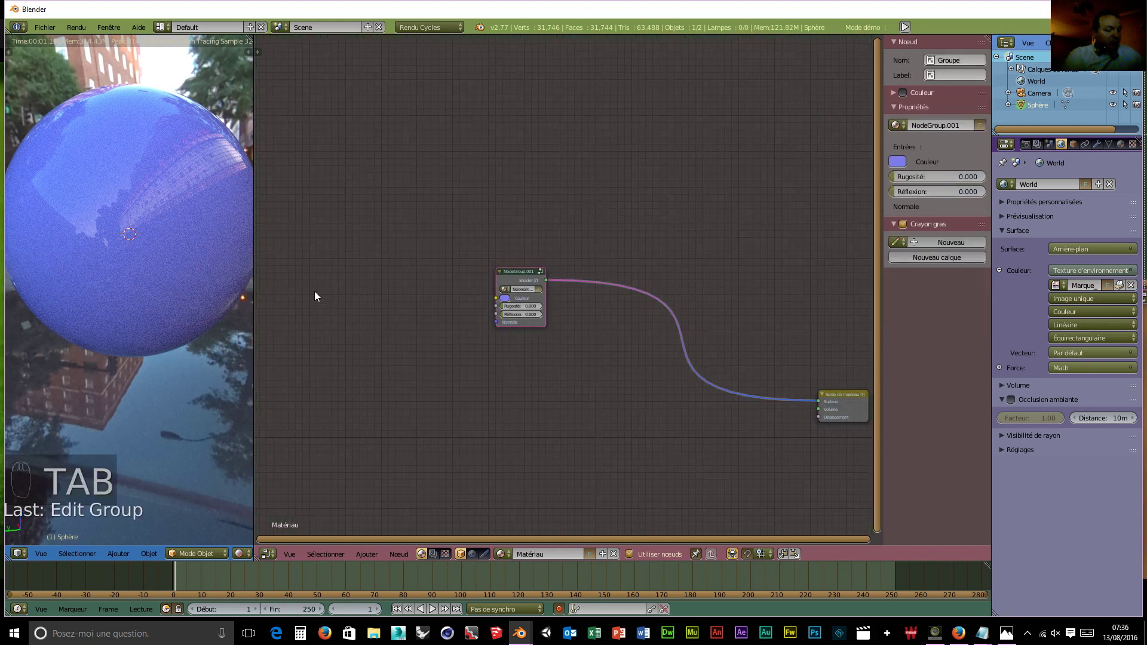
# Add a Texture bruit node in the free space ahead of the node group.
pyautogui.hotkey('shift', 'a')
pyautogui.moveTo(288, 270)
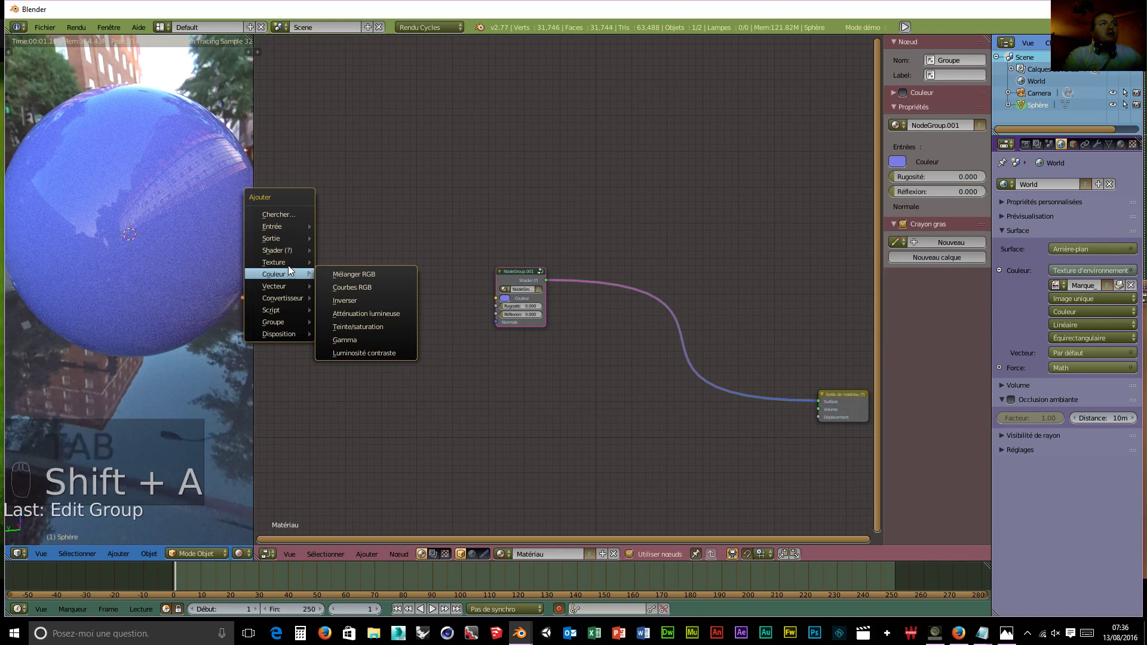
pyautogui.click(373, 331)
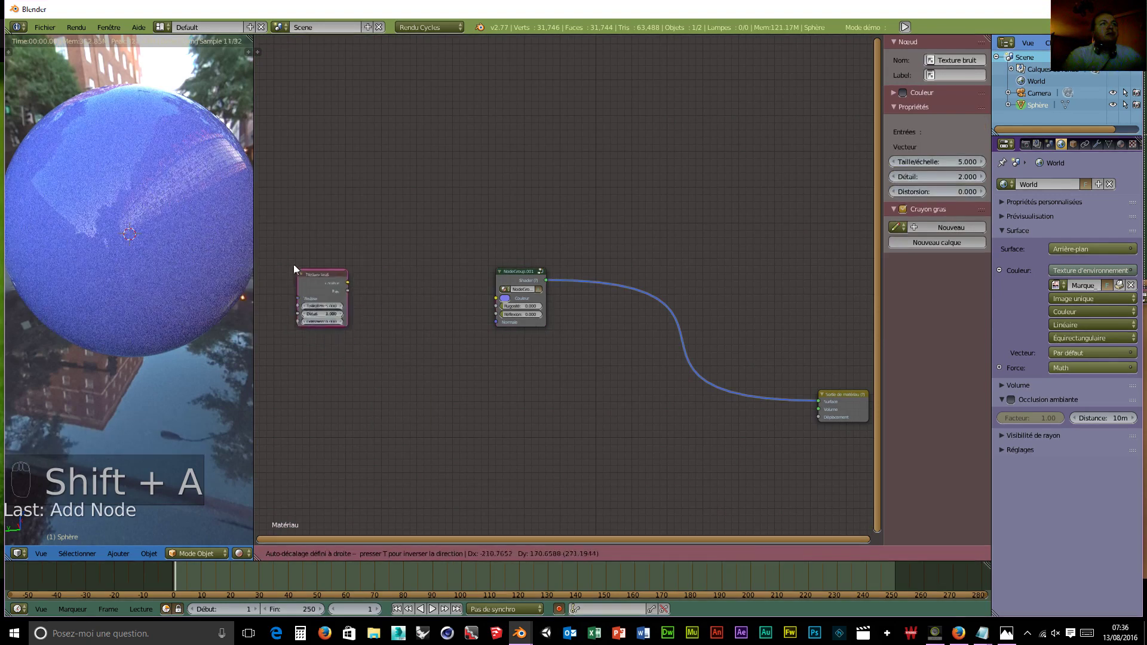
pyautogui.click(283, 250)
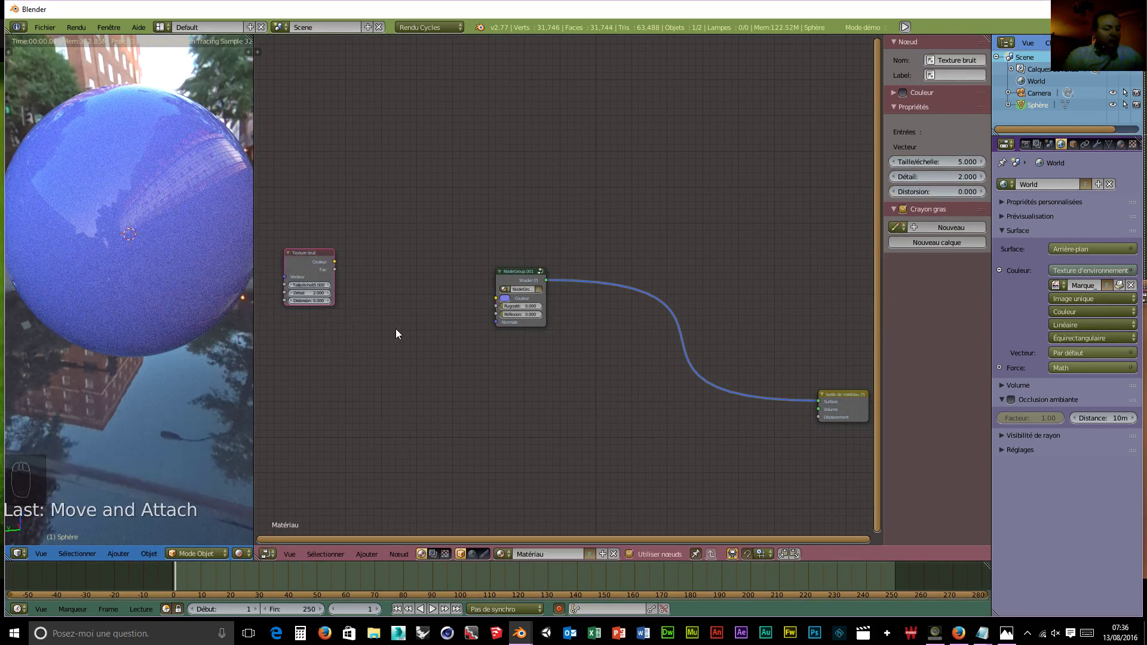
# Add a Bump node, feeding the noise Couleur into its Hauteur and its Normale output into the node group's Normale.
pyautogui.hotkey('shift', 'a')
pyautogui.moveTo(384, 367)
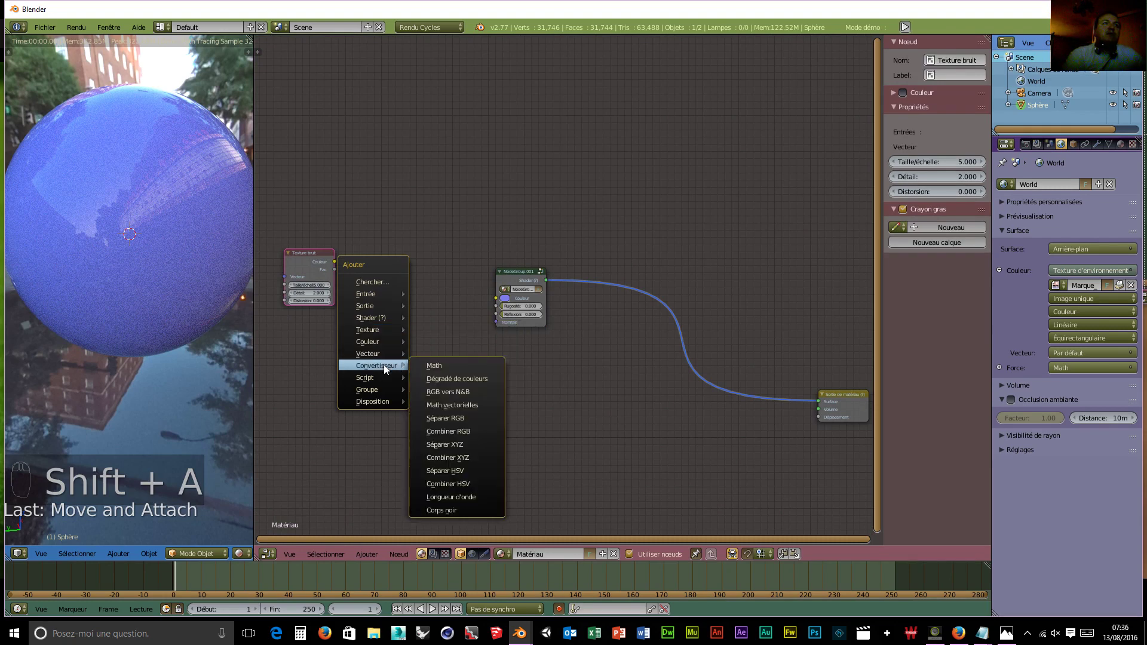
pyautogui.click(446, 364)
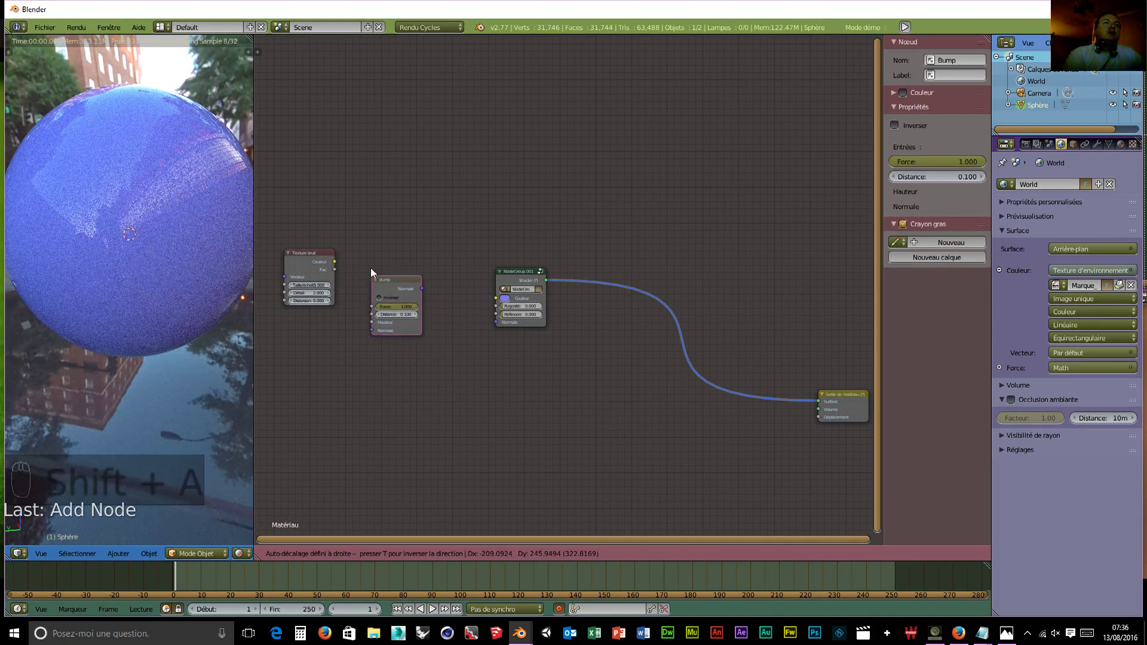
pyautogui.click(374, 252)
pyautogui.moveTo(334, 261); pyautogui.dragTo(372, 301)
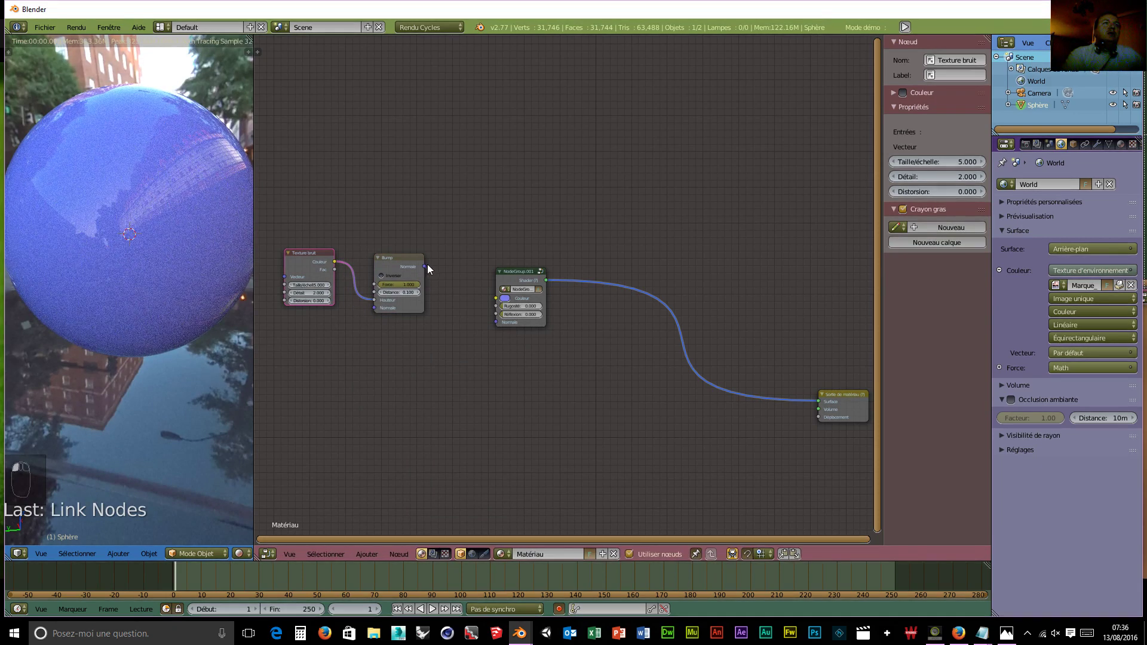
pyautogui.moveTo(424, 266); pyautogui.dragTo(496, 324)
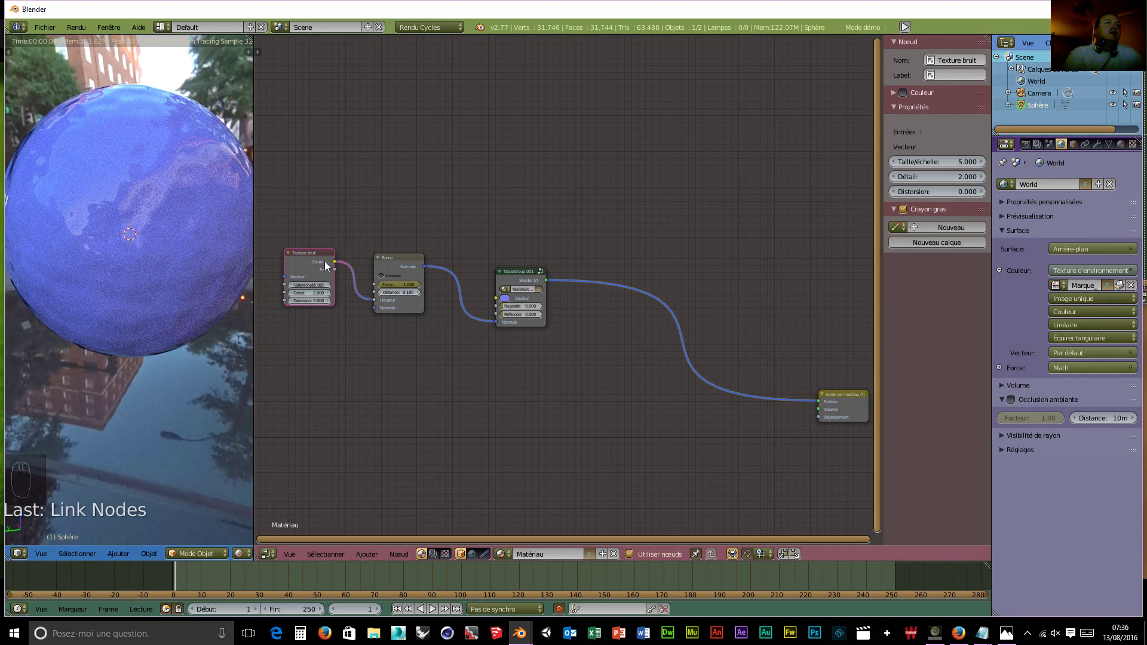
# Space out the Texture bruit, Bump and group nodes in an even row.
pyautogui.moveTo(325, 266); pyautogui.dragTo(311, 281)
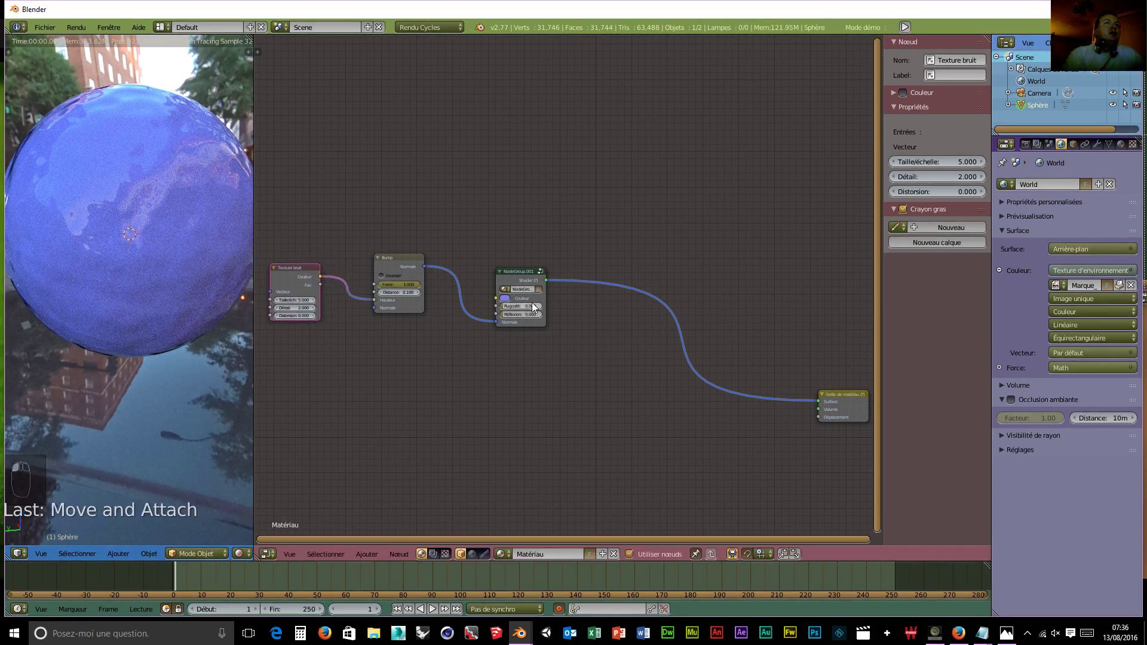
pyautogui.moveTo(520, 270); pyautogui.dragTo(519, 257)
pyautogui.moveTo(387, 269); pyautogui.dragTo(404, 267)
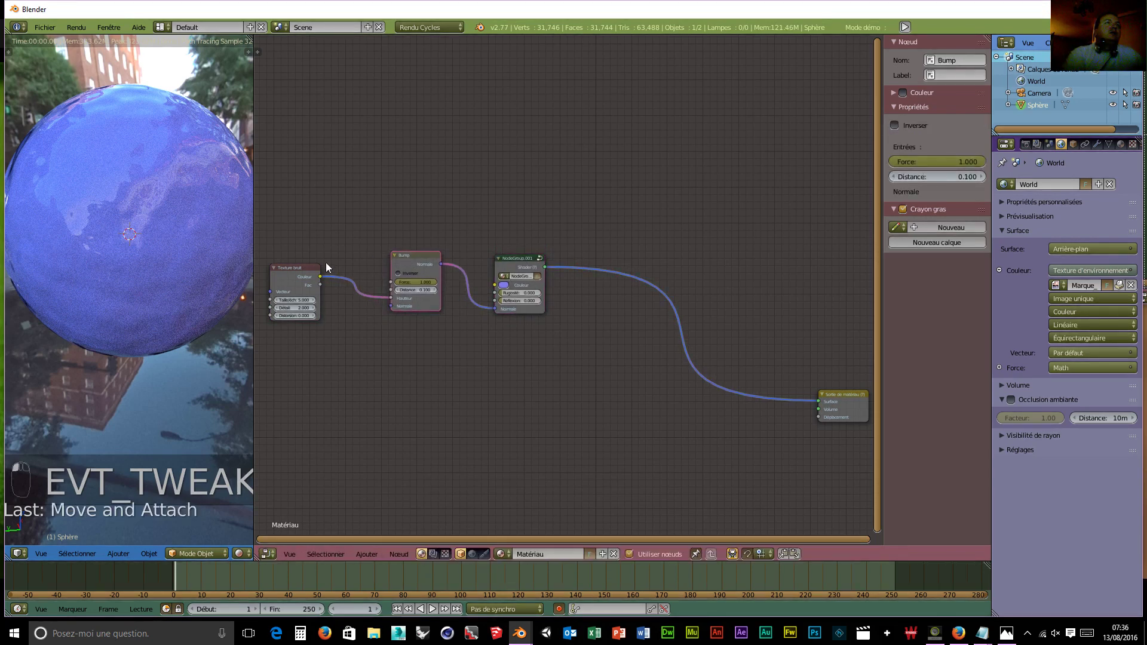
pyautogui.moveTo(305, 270); pyautogui.dragTo(319, 255)
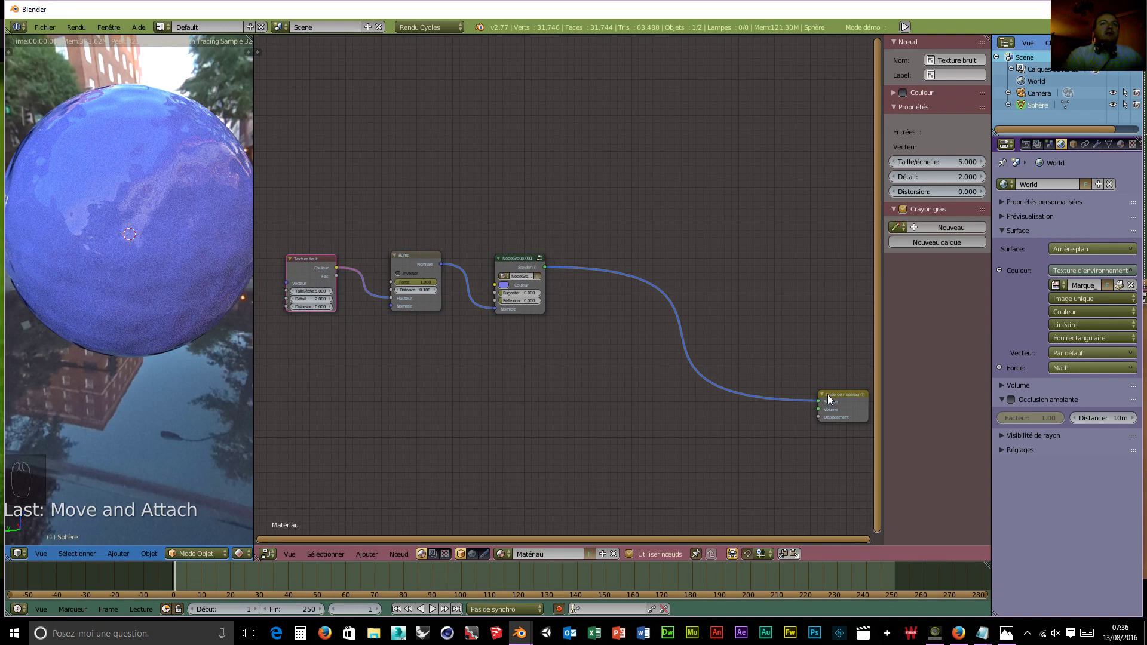
pyautogui.moveTo(519, 263); pyautogui.dragTo(569, 260)
pyautogui.moveTo(415, 256); pyautogui.dragTo(431, 254)
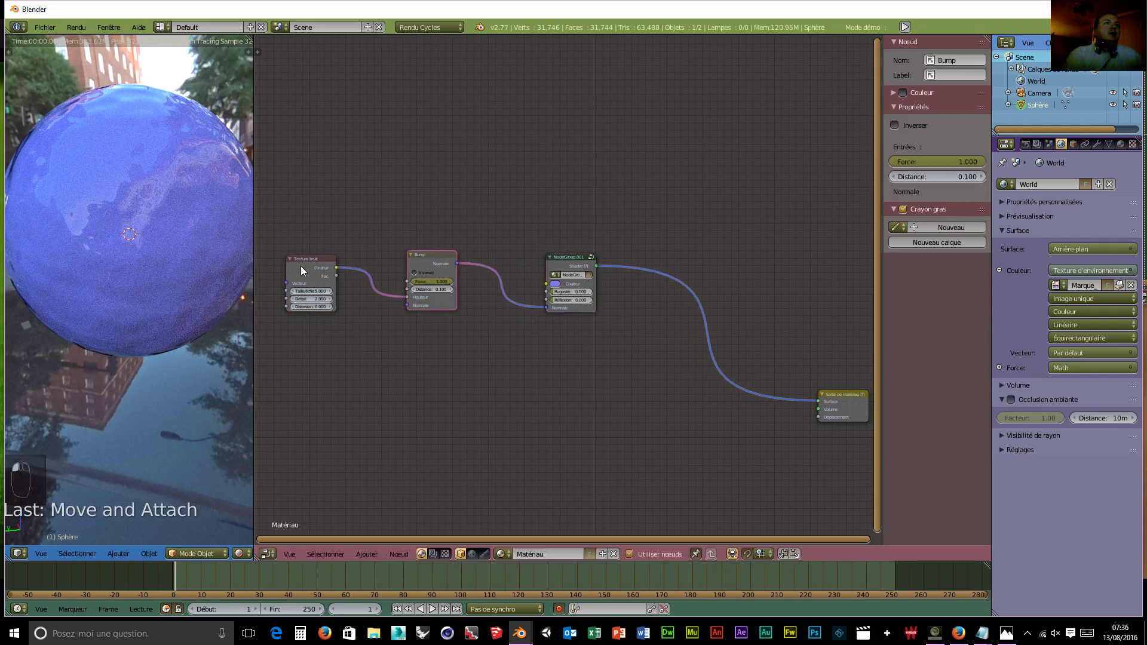
pyautogui.moveTo(298, 257); pyautogui.dragTo(304, 253)
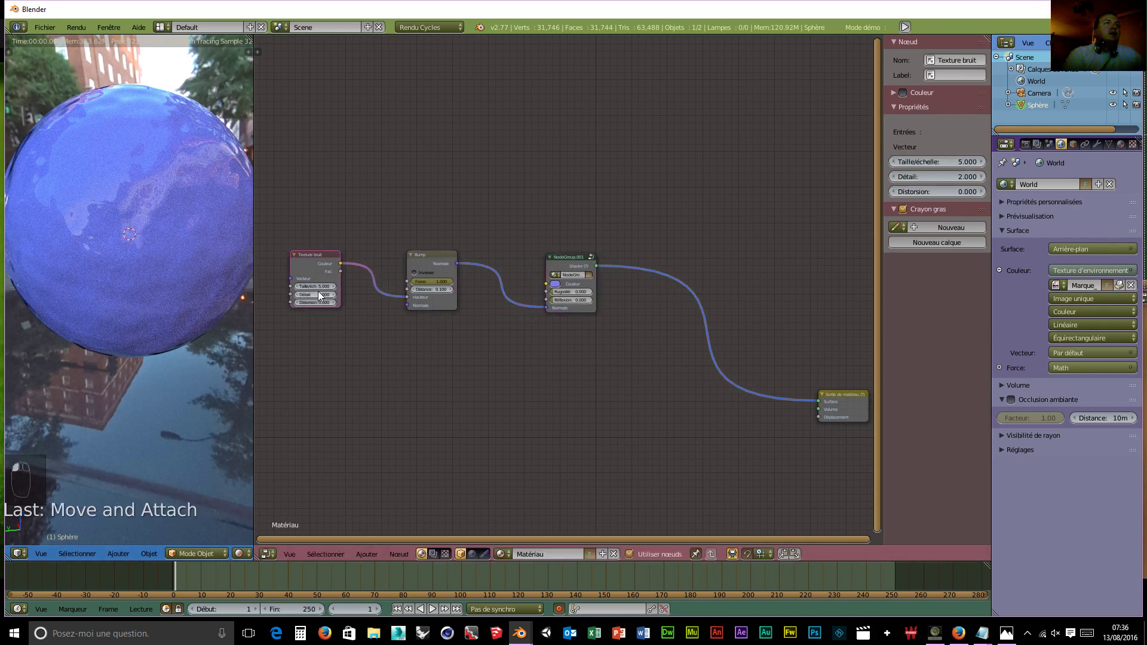
# Set Texture bruit to Taille/échelle 7.6, Détail 4.8 and Distorsion 1.1, and the Bump Distance to 0.3.
pyautogui.moveTo(315, 294); pyautogui.dragTo(347, 303)
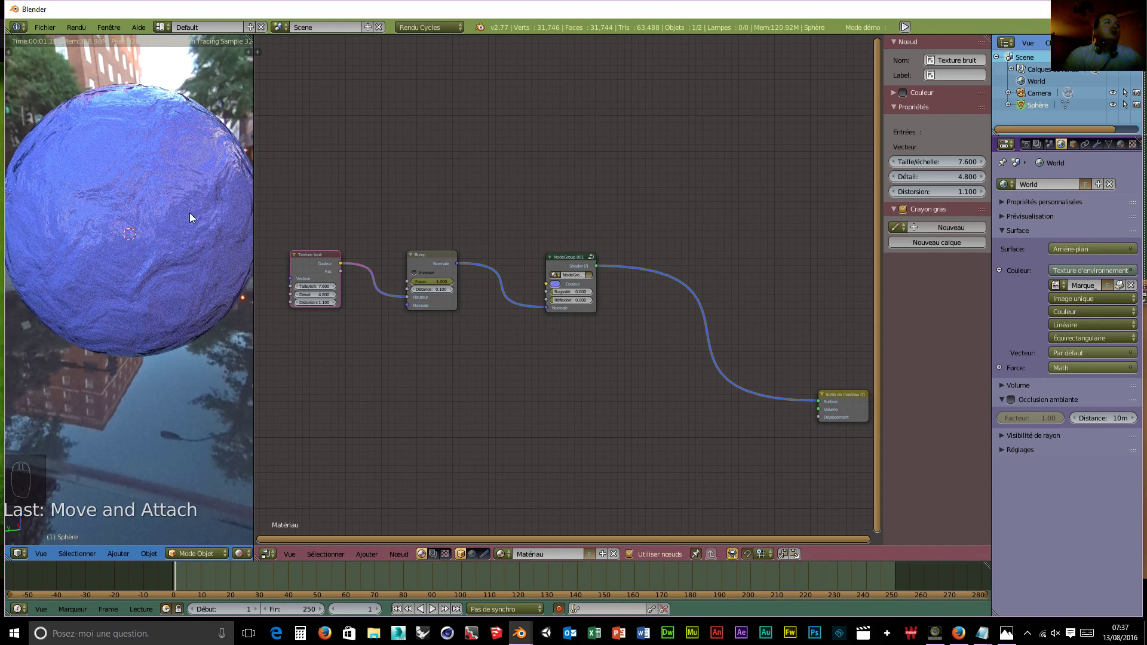
pyautogui.click(449, 289)
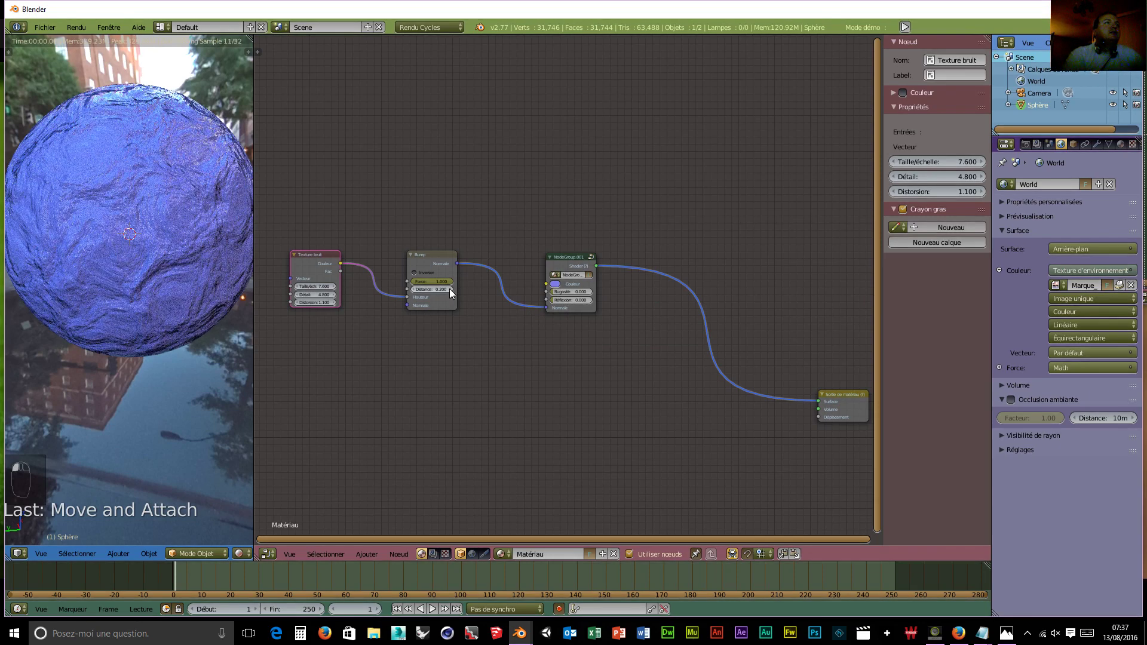
pyautogui.click(449, 289)
pyautogui.click(449, 289)
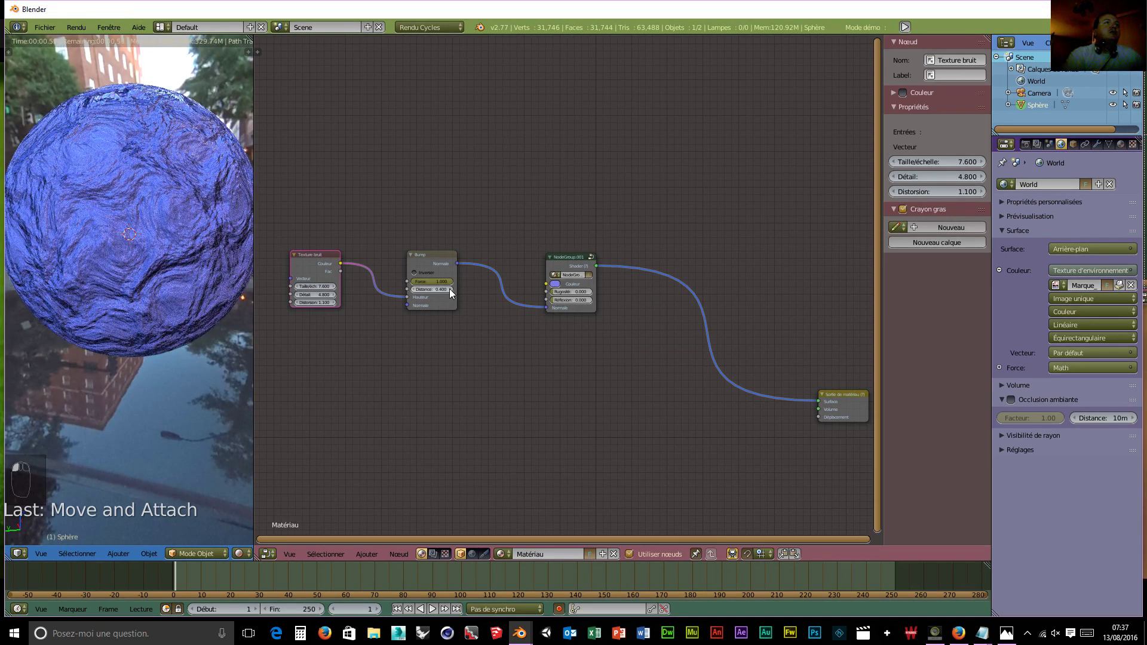
pyautogui.click(449, 288)
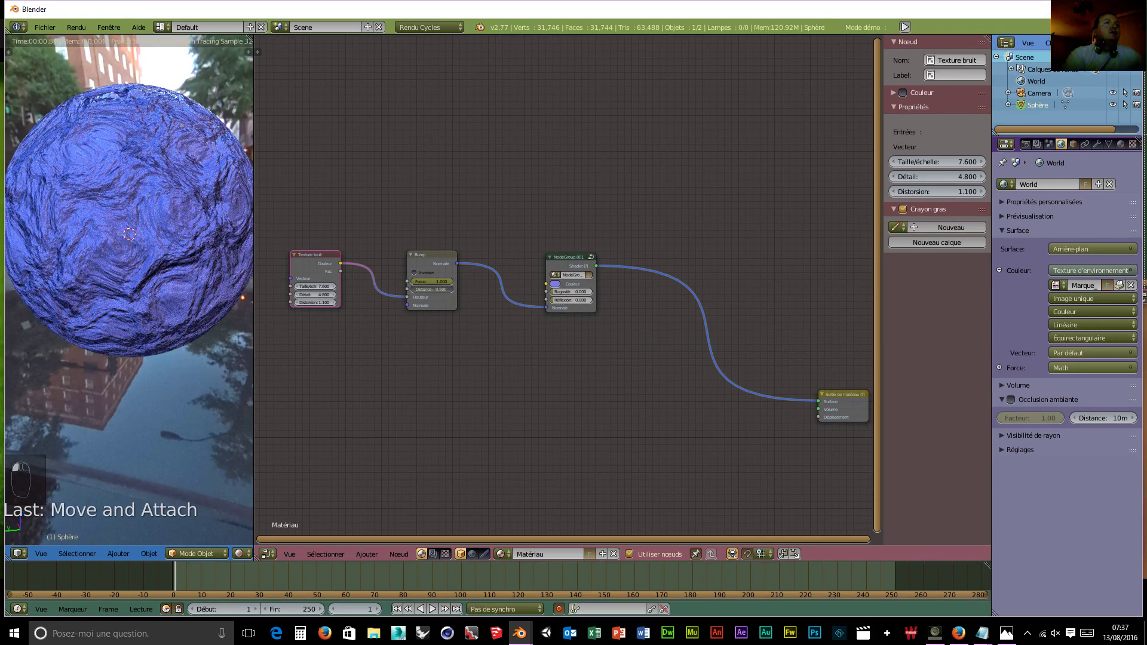
pyautogui.click(450, 289)
pyautogui.click(450, 289)
pyautogui.moveTo(449, 289)
pyautogui.mouseDown()
pyautogui.moveTo(412, 288)
pyautogui.moveTo(434, 289)
pyautogui.mouseUp()
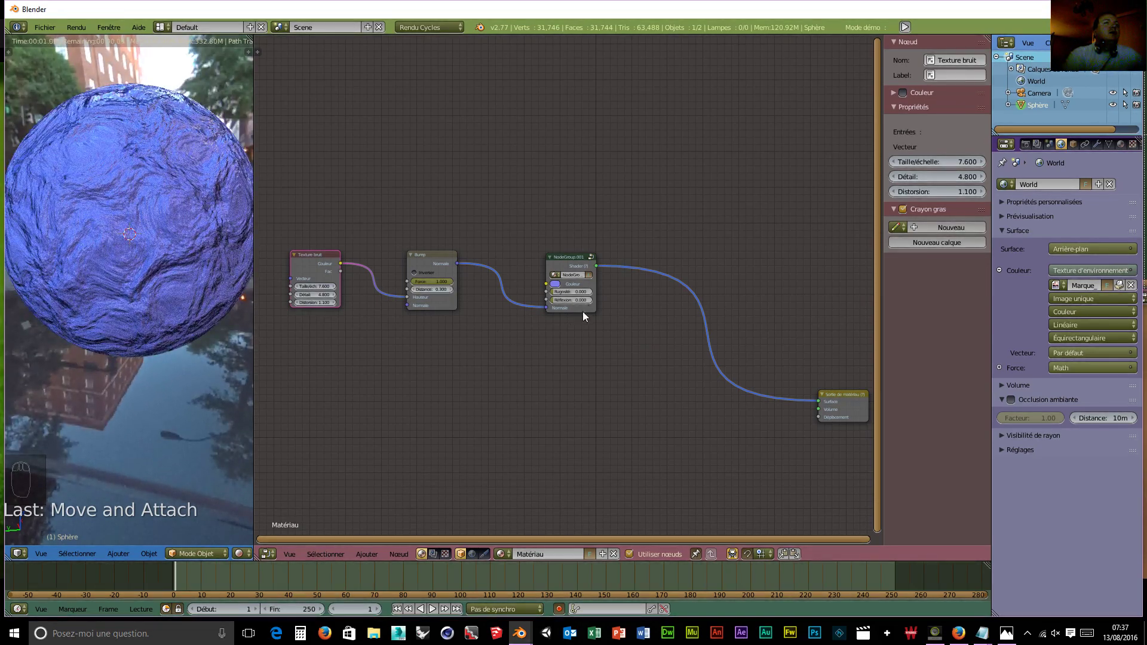
# Raise the node group's Rugosité and Réflexion slightly and change its Couleur to white.
pyautogui.moveTo(553, 300)
pyautogui.mouseDown()
pyautogui.moveTo(592, 300)
pyautogui.moveTo(556, 292)
pyautogui.mouseUp()
pyautogui.click(557, 285)
pyautogui.moveTo(588, 223)
pyautogui.mouseDown()
pyautogui.moveTo(571, 202)
pyautogui.moveTo(562, 215)
pyautogui.moveTo(580, 209)
pyautogui.mouseUp()
# Move the Bump node lower and link the Texture bruit Couleur output to the node group's Couleur.
pyautogui.click(439, 252)
pyautogui.moveTo(429, 263); pyautogui.dragTo(432, 293)
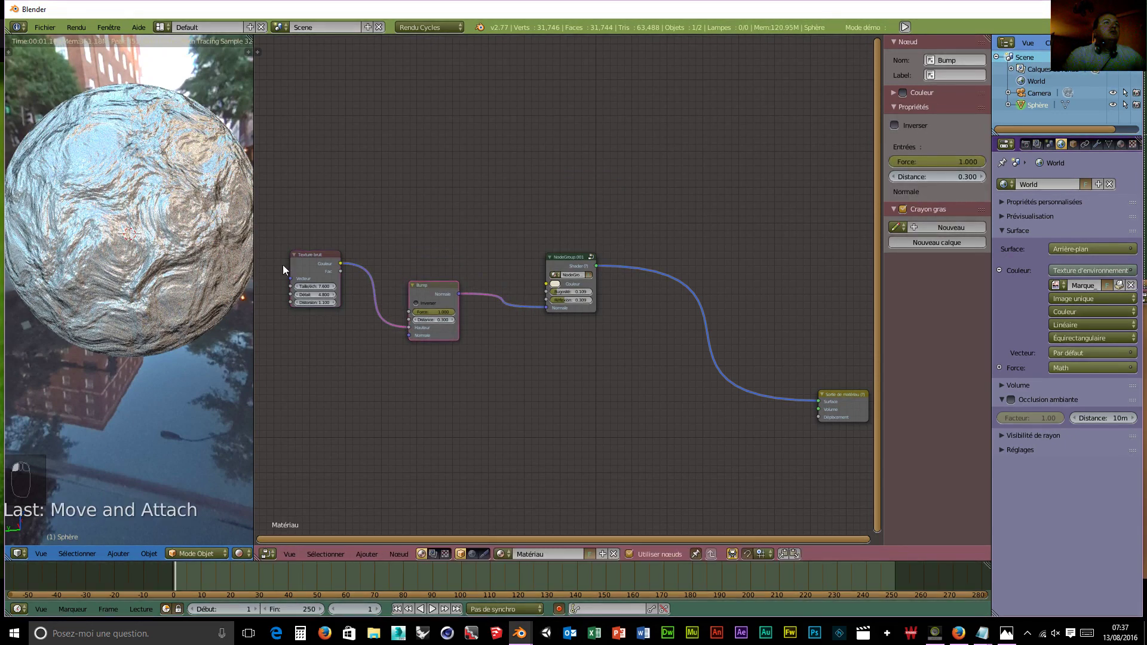
pyautogui.moveTo(327, 258); pyautogui.dragTo(544, 284)
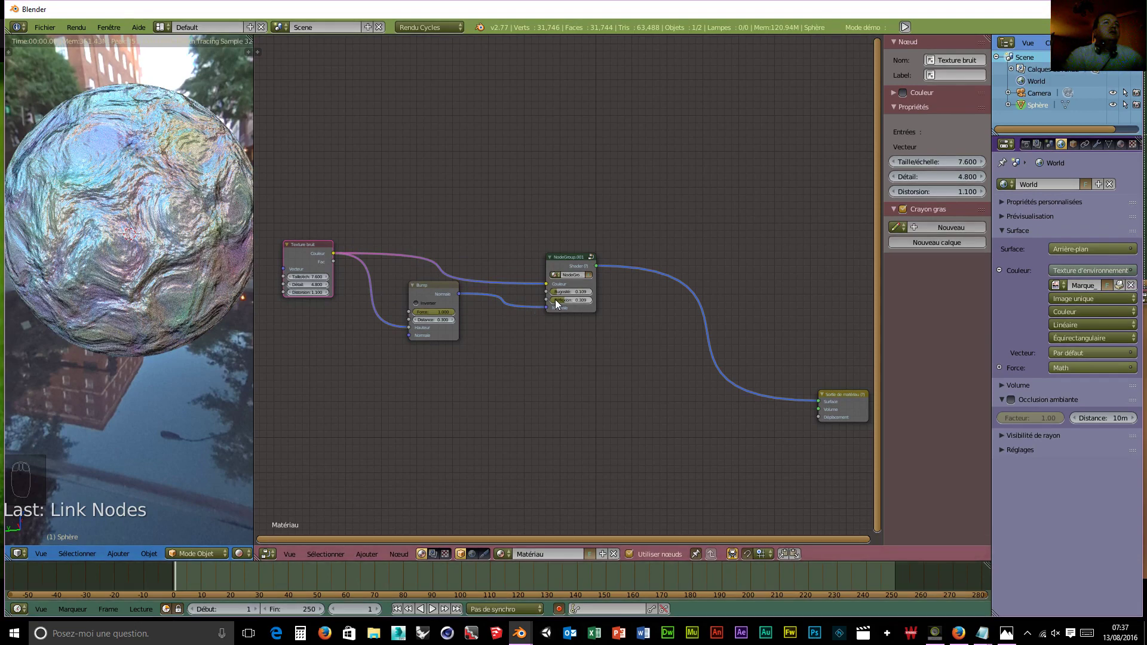
# Reset the node group's Réflexion and Rugosité to 0, trying a higher Réflexion before resetting it again.
pyautogui.press('BackSpace')
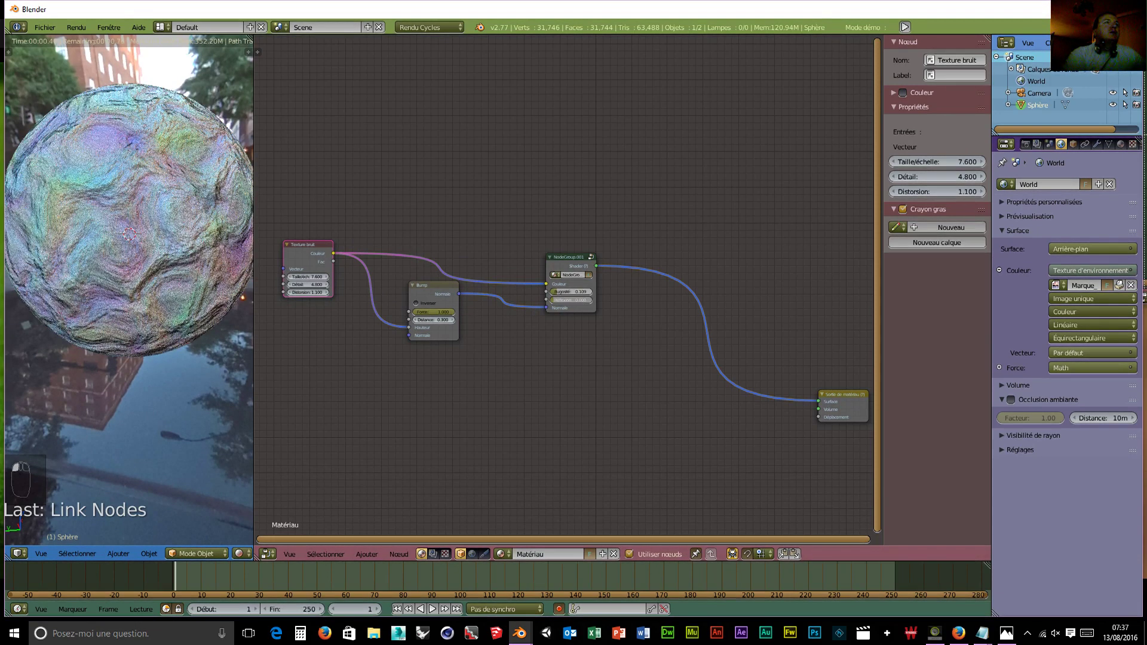
pyautogui.press('BackSpace')
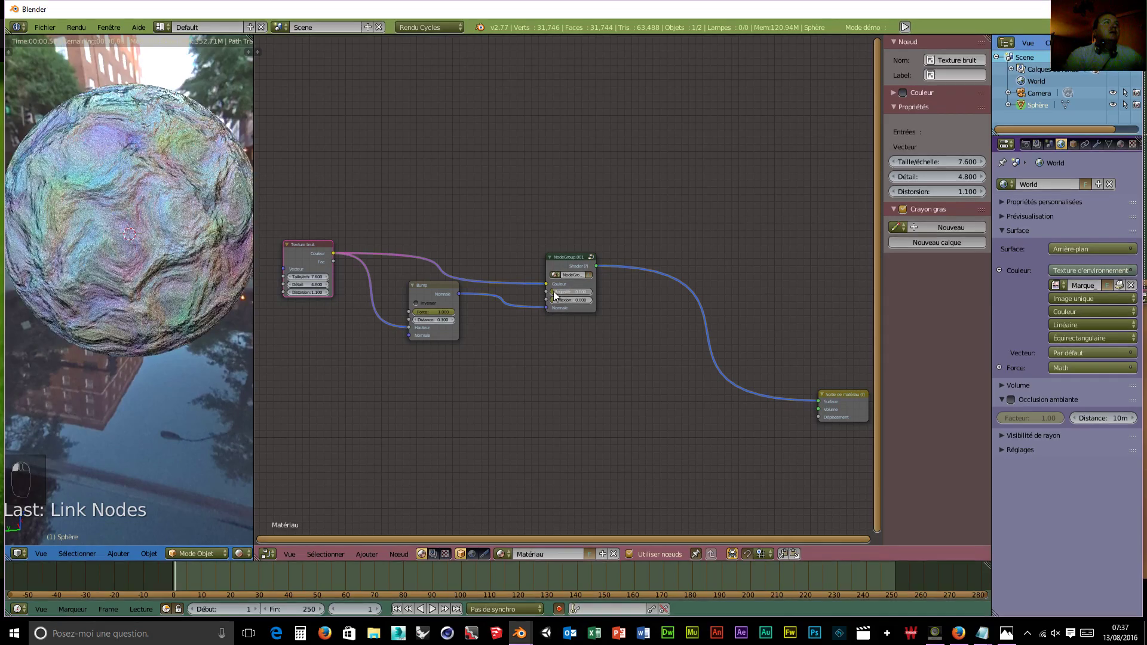
pyautogui.moveTo(563, 300); pyautogui.dragTo(583, 300)
pyautogui.press('BackSpace')
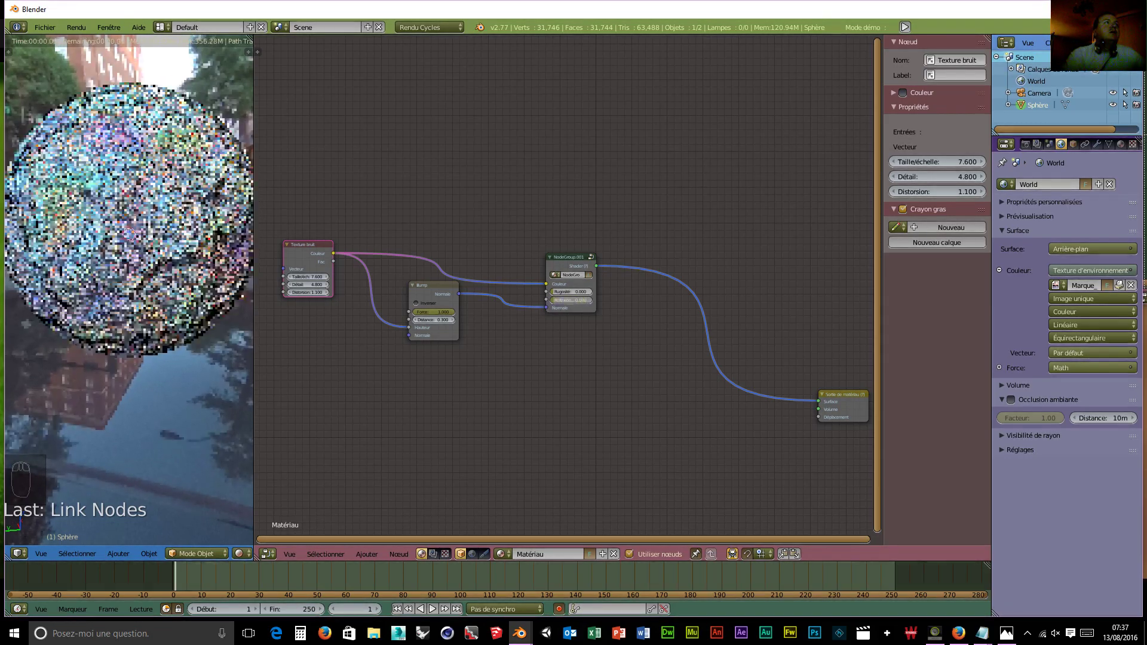
# Delete the Texture bruit and Bump nodes, keeping the node group and the material output.
pyautogui.scroll(-1, 406, 282)
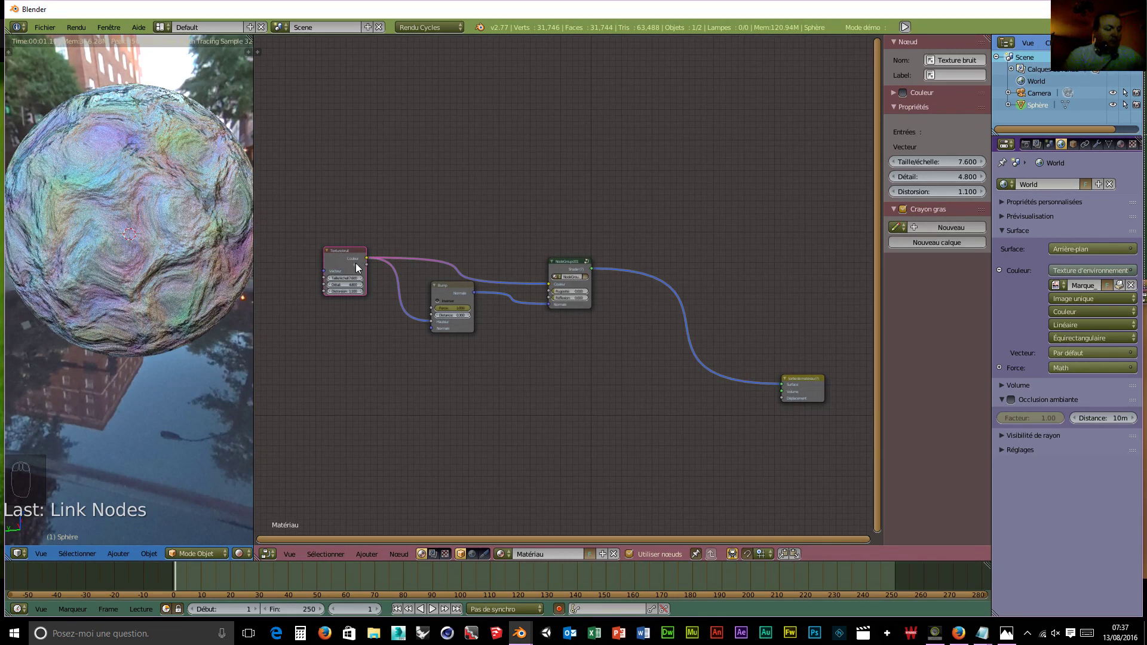
pyautogui.press('b')
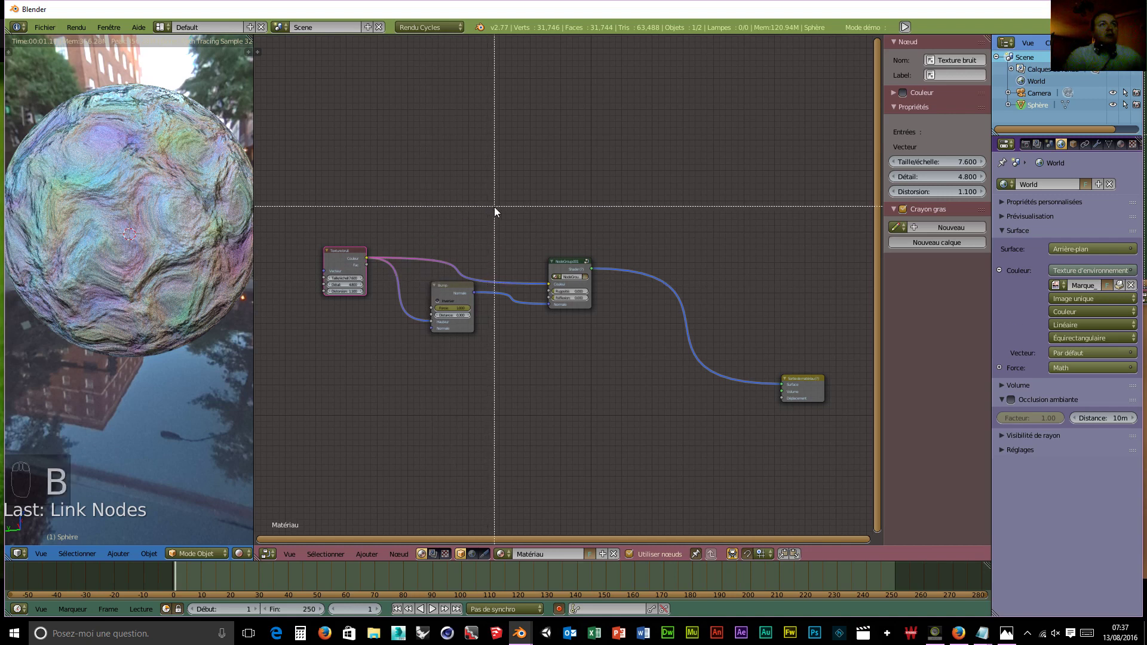
pyautogui.moveTo(493, 207); pyautogui.dragTo(289, 359)
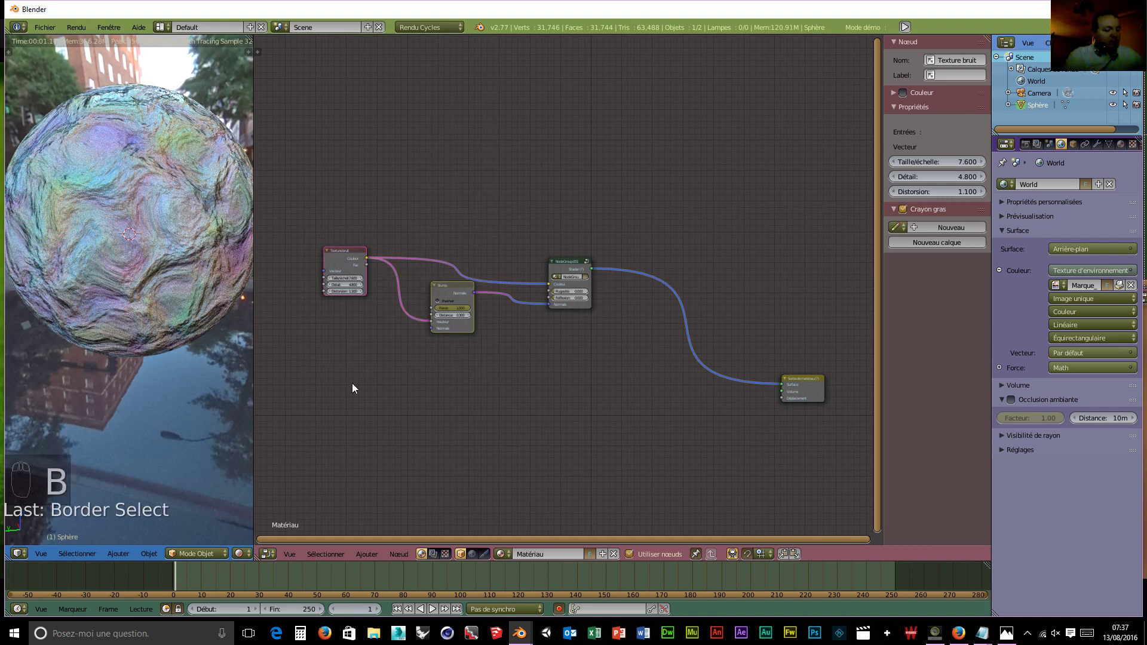
pyautogui.press('x')
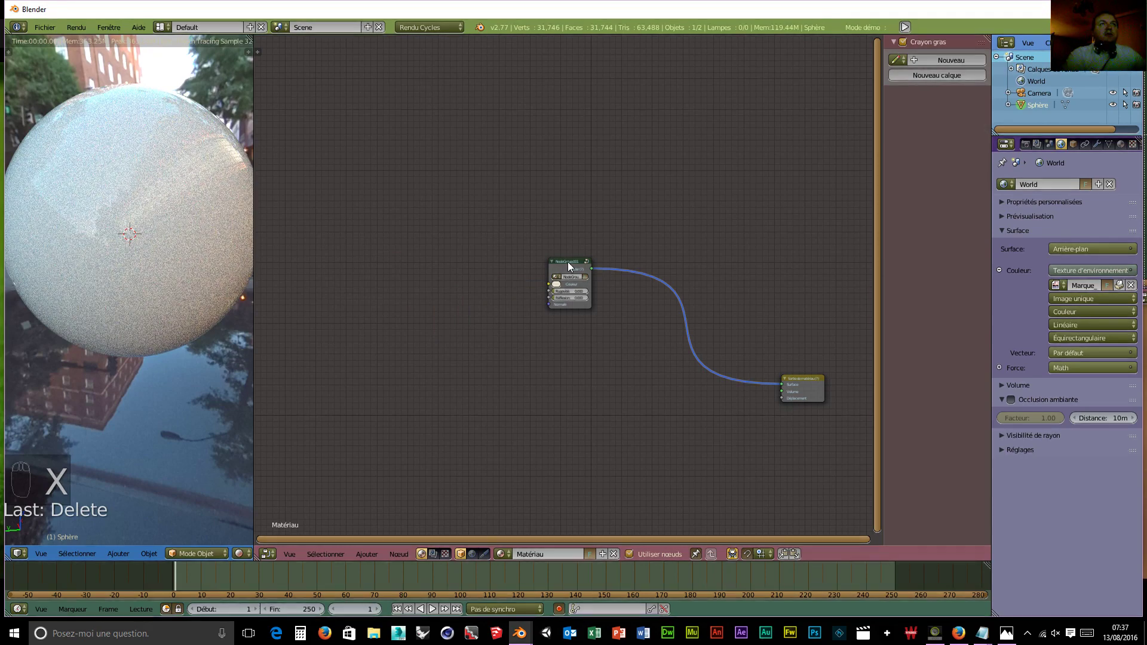
# Move the node group farther from the material output and set its Couleur to pure red, with Réflexion kept at 0.
pyautogui.moveTo(568, 262); pyautogui.dragTo(491, 247)
pyautogui.click(467, 282)
pyautogui.scroll(3, 335, 342)
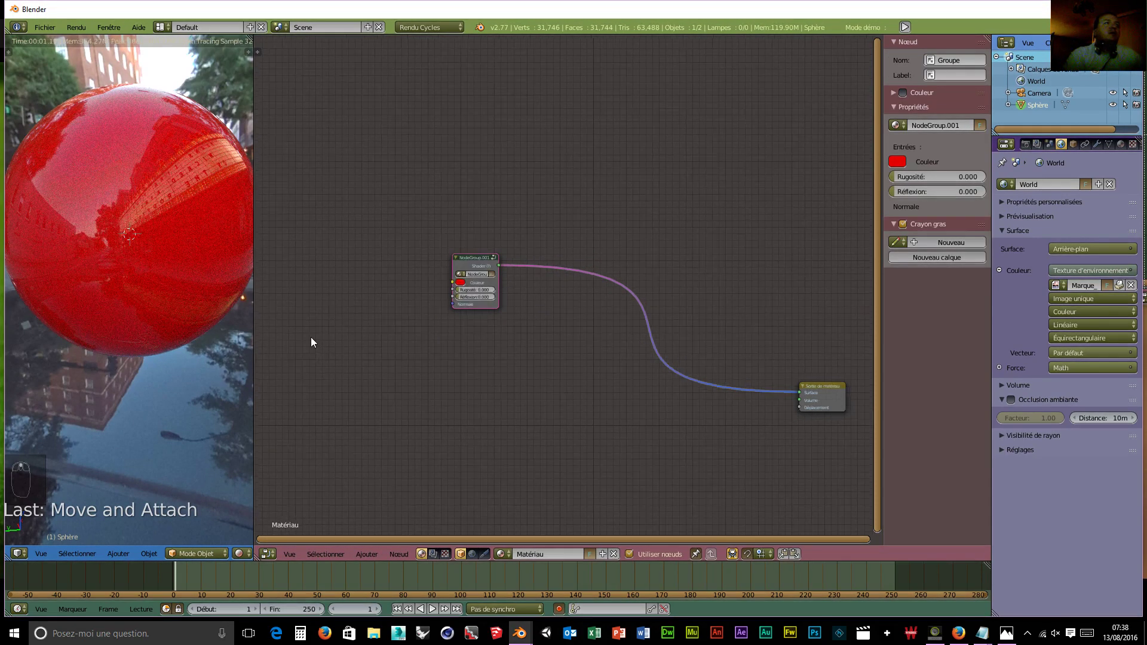
pyautogui.scroll(2, 441, 355)
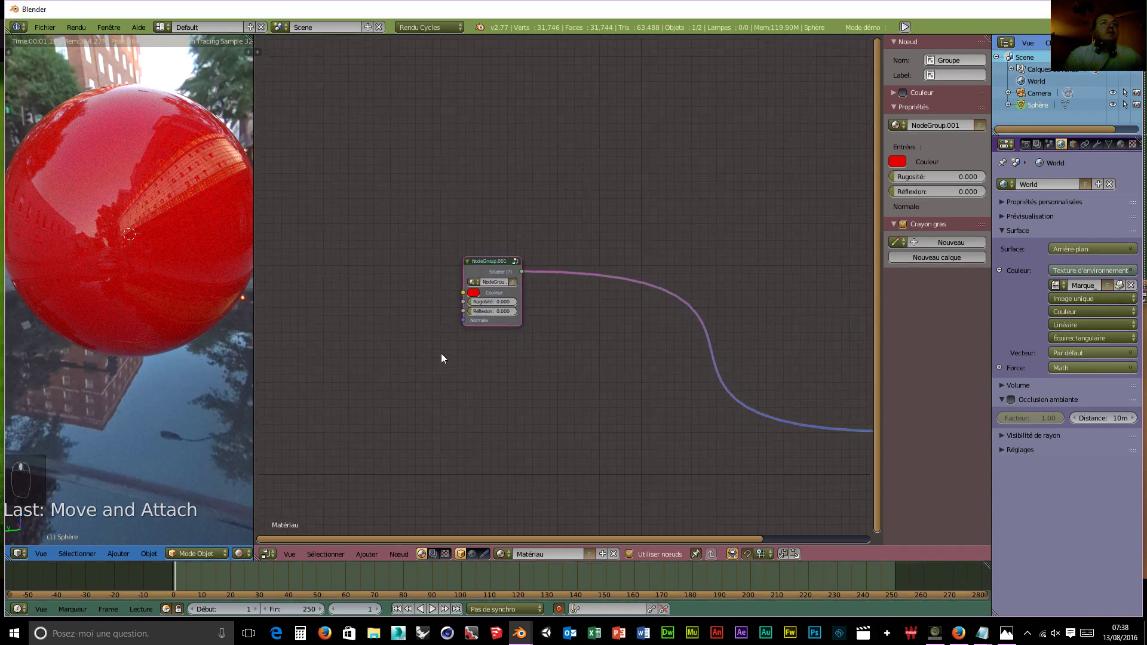
pyautogui.click(457, 315)
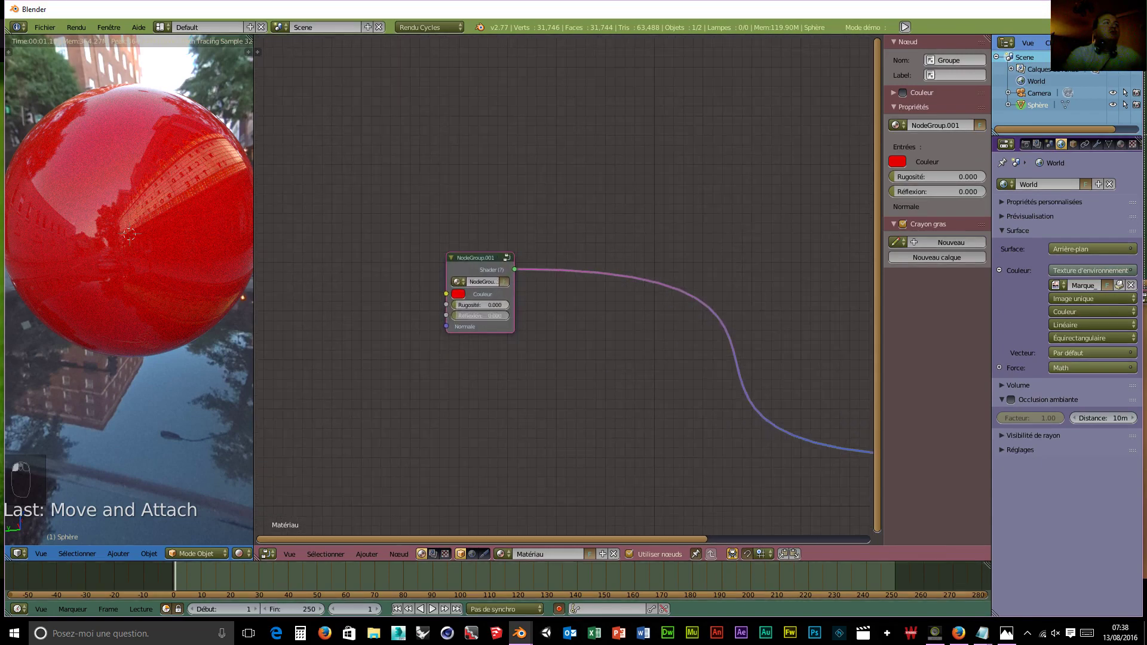
pyautogui.moveTo(457, 315)
pyautogui.mouseDown()
pyautogui.moveTo(477, 315)
pyautogui.moveTo(457, 315)
pyautogui.moveTo(455, 327)
pyautogui.mouseUp()
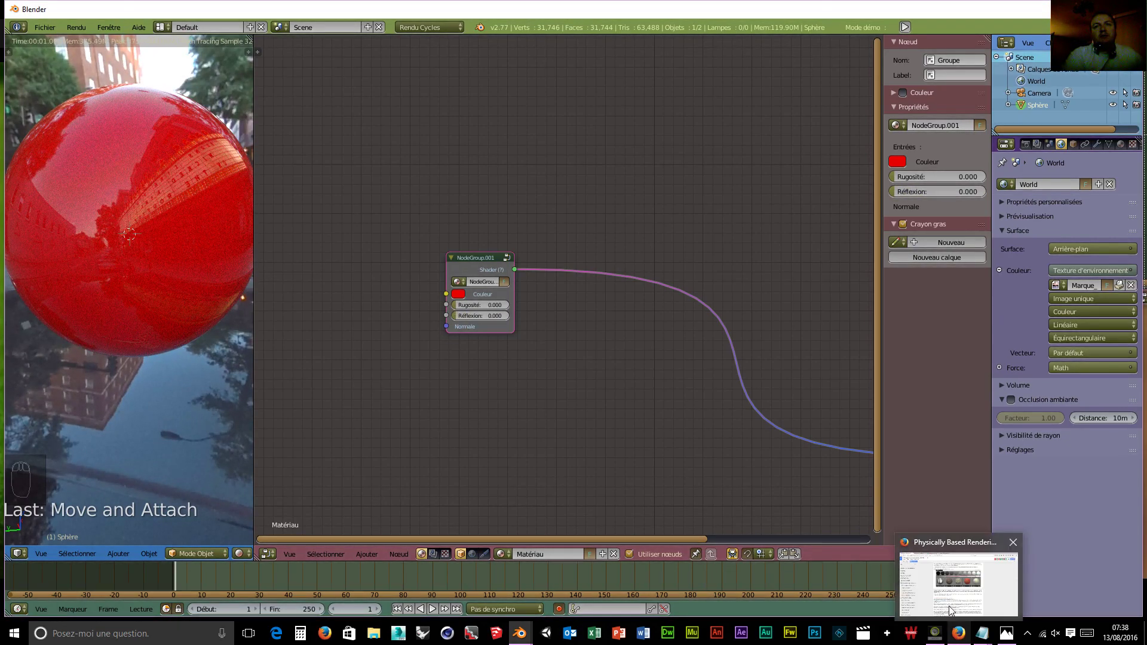
# Switch to Firefox to consult the Physically Based Rendering Encyclopedia document.
pyautogui.click(950, 609)
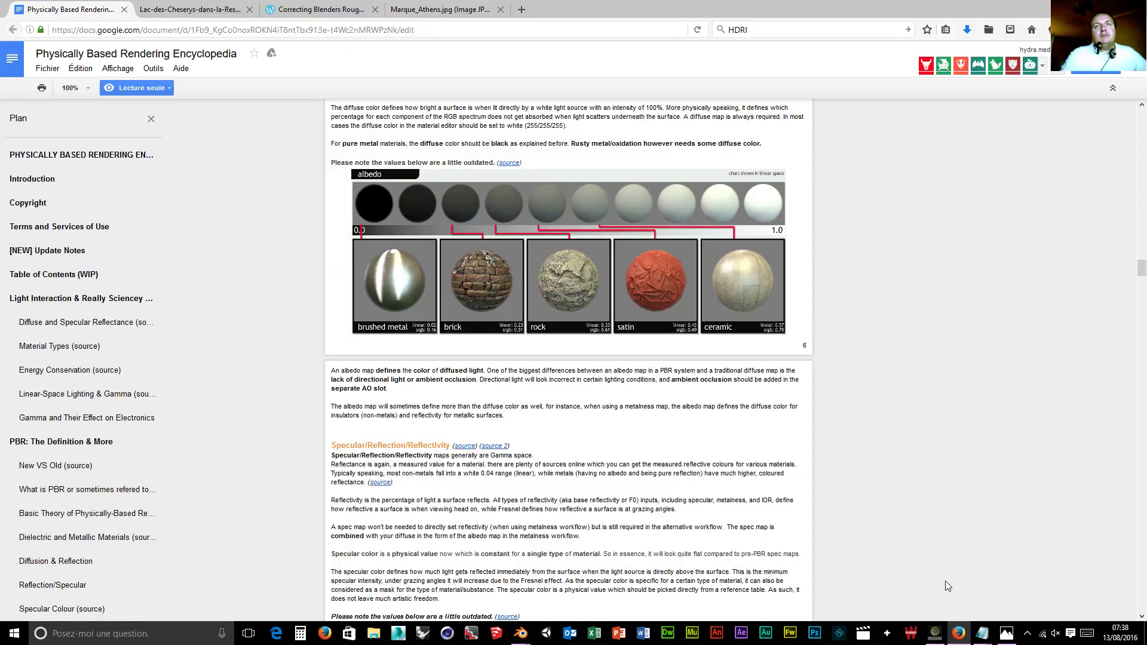
# Consult the article on correcting Blender's roughness, down to the comparison of raw, ramp-corrected and Power 2.2 glossy spheres.
pyautogui.click(325, 12)
pyautogui.scroll(-15, 563, 353)
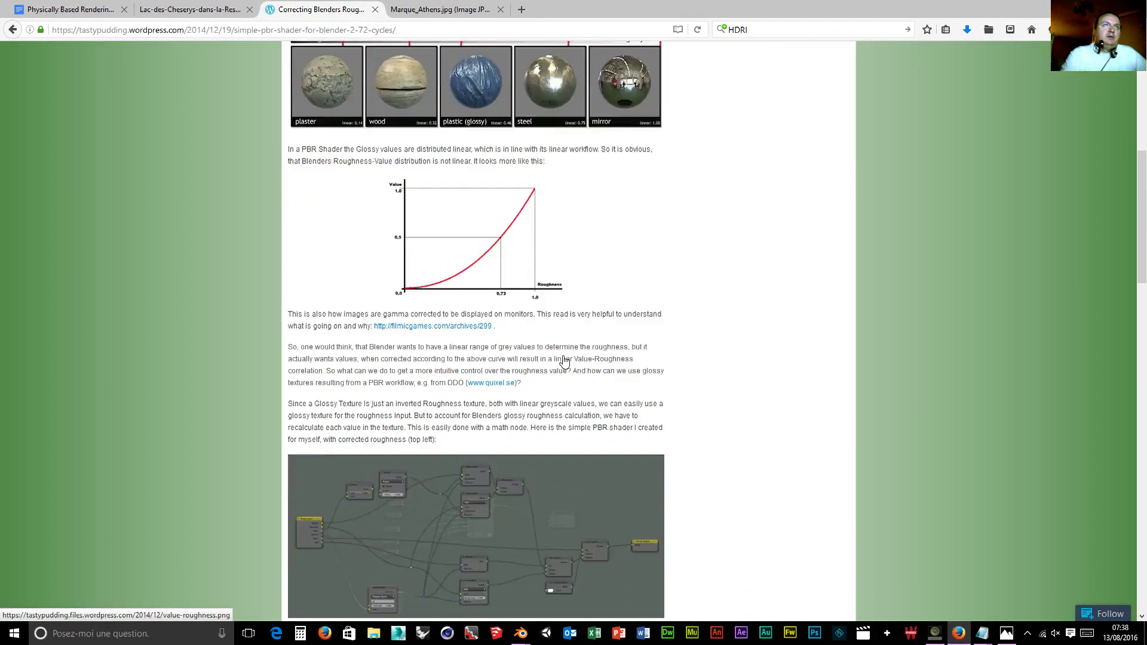
pyautogui.scroll(-12, 564, 363)
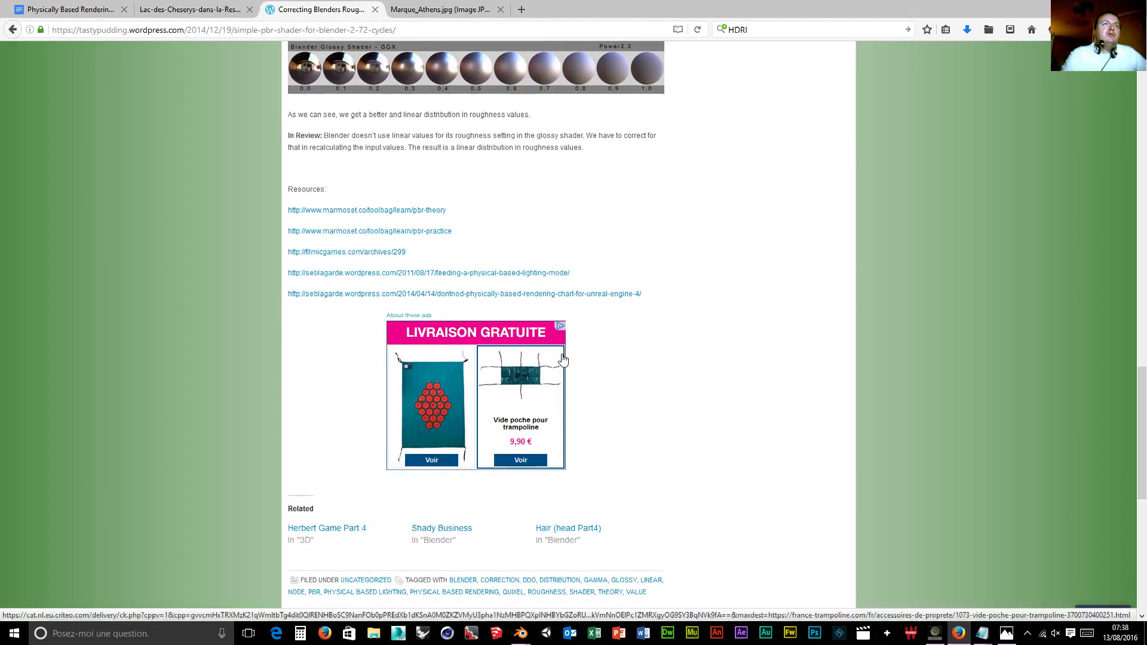
pyautogui.scroll(10, 563, 359)
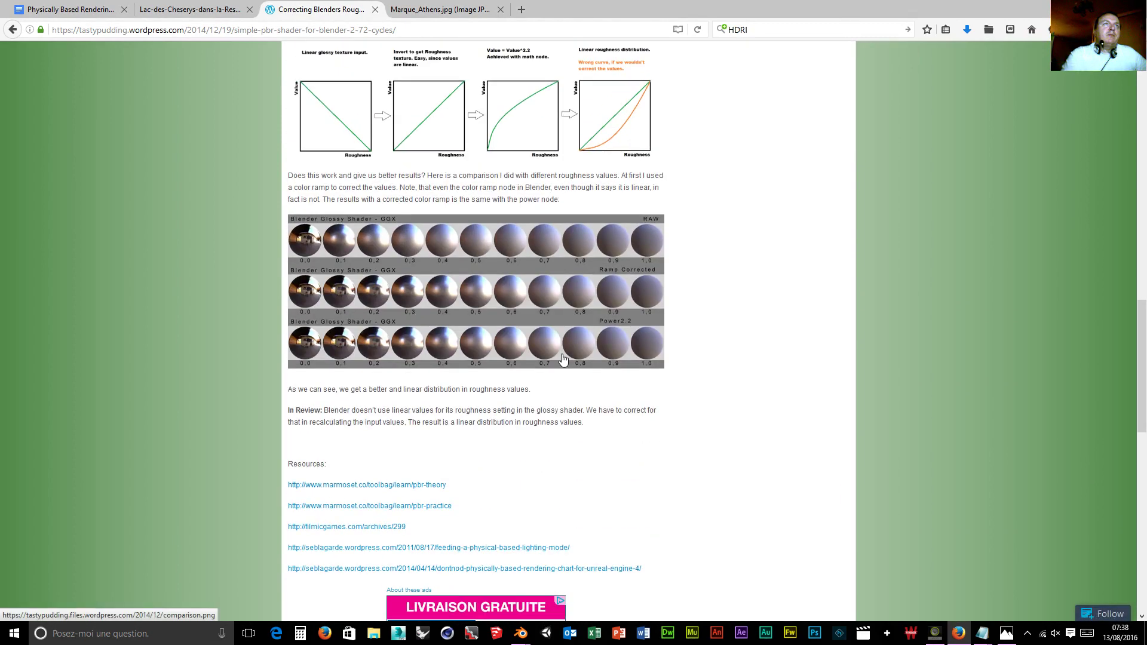
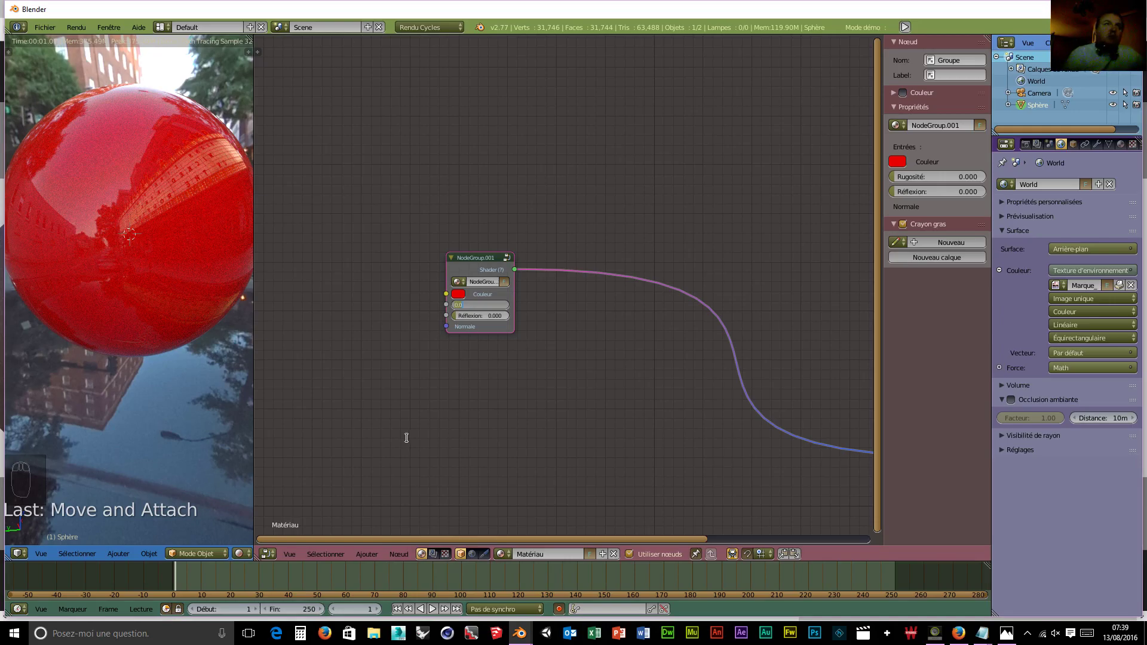
# Try the node group with Réflexion at about 0.427 and Rugosité at 0.1.
pyautogui.press('Return')
pyautogui.moveTo(456, 315); pyautogui.dragTo(482, 314)
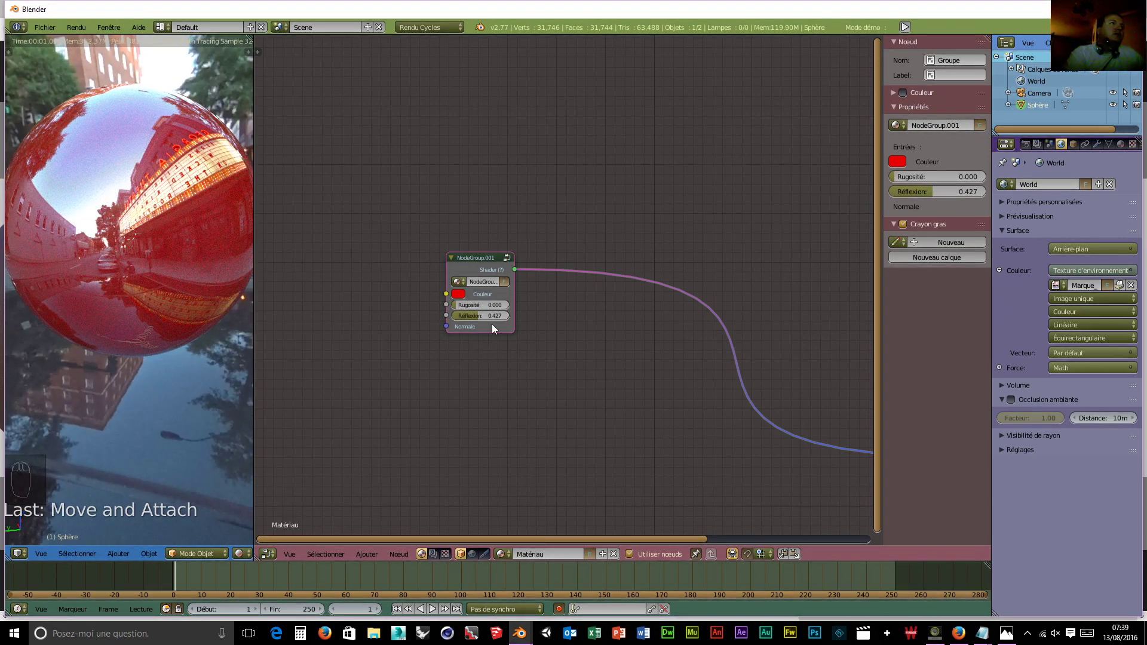
pyautogui.click(480, 304)
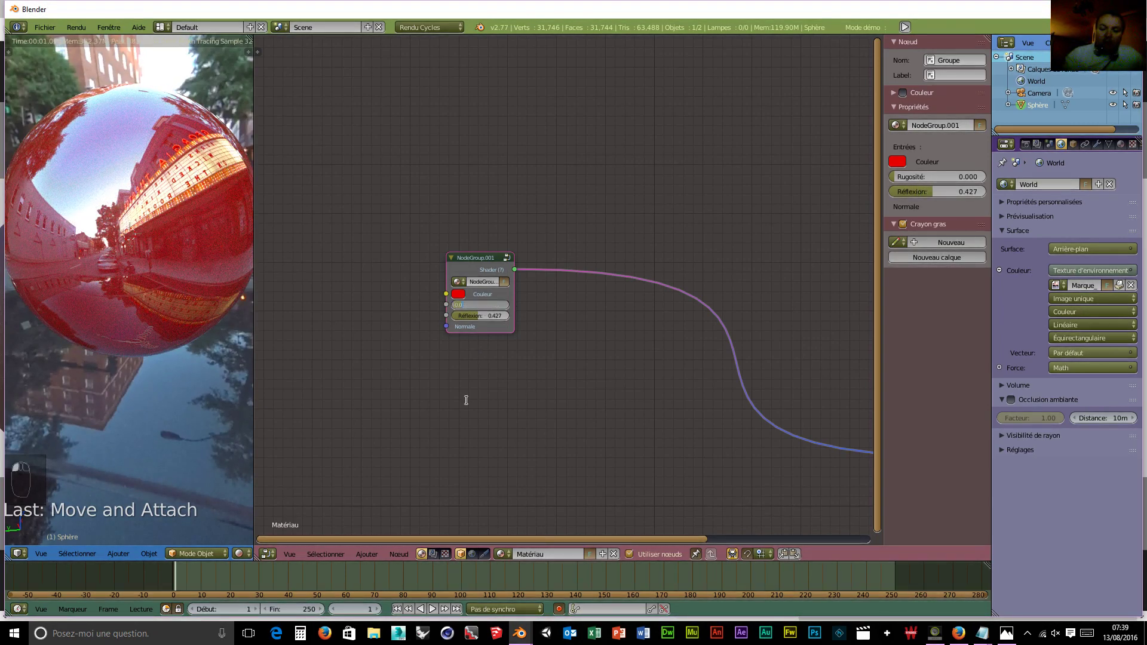
pyautogui.press('Return')
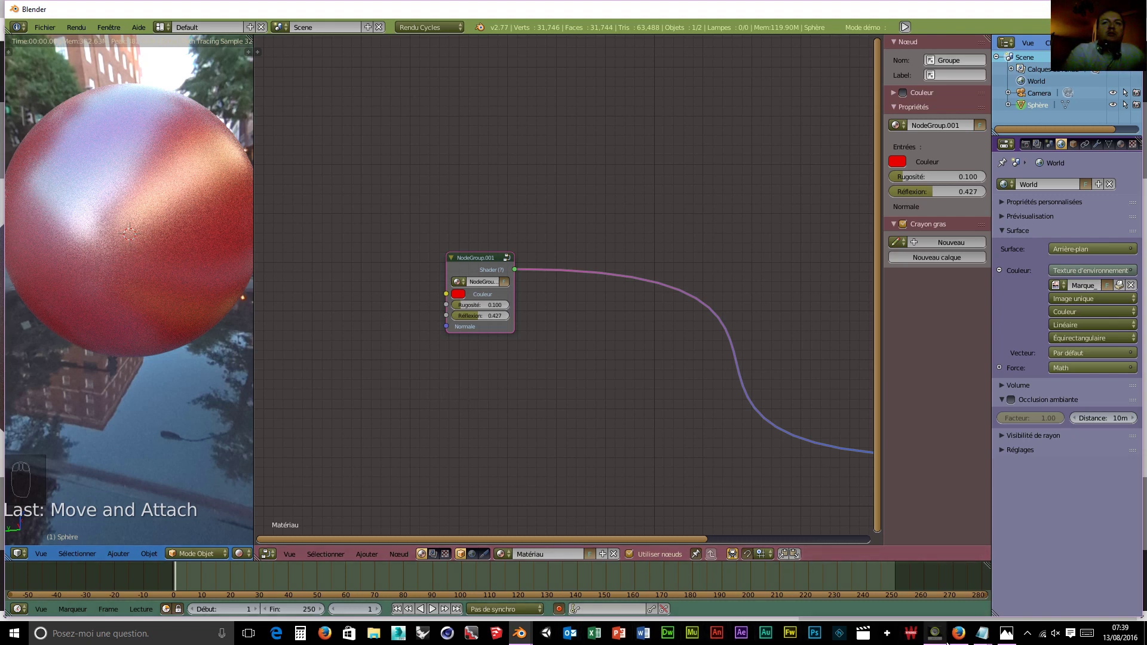
# Compare the rendered sphere with the raw GGX roughness chart in Firefox, and return to Blender.
pyautogui.moveTo(958, 634)
pyautogui.click(926, 598)
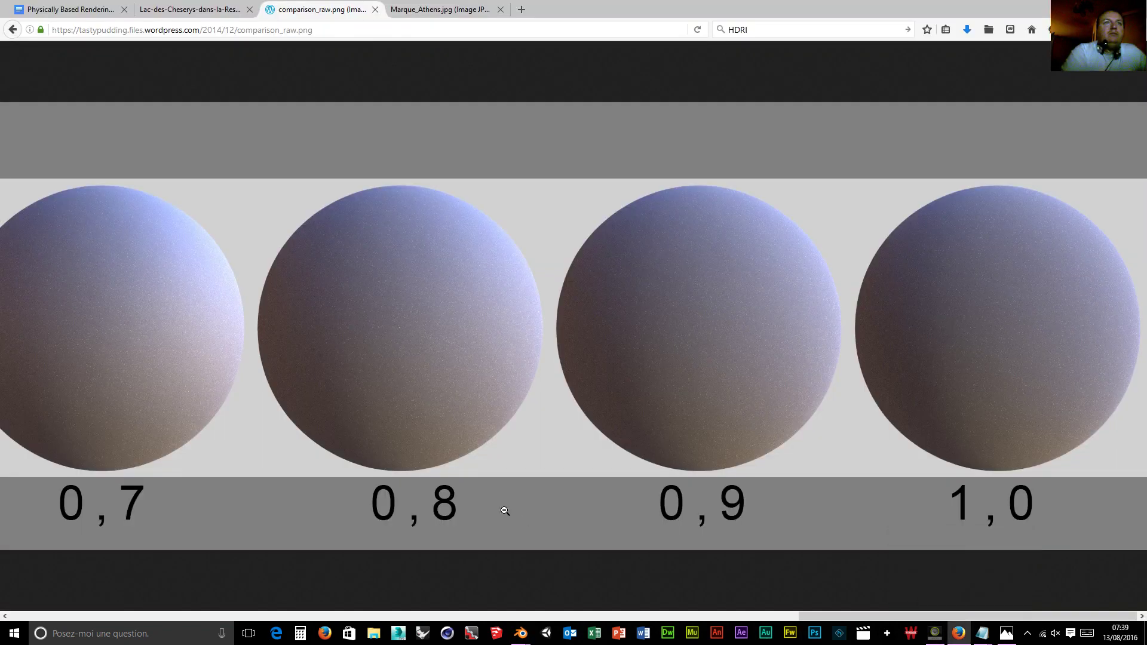
pyautogui.moveTo(519, 389); pyautogui.dragTo(322, 395, button='middle')
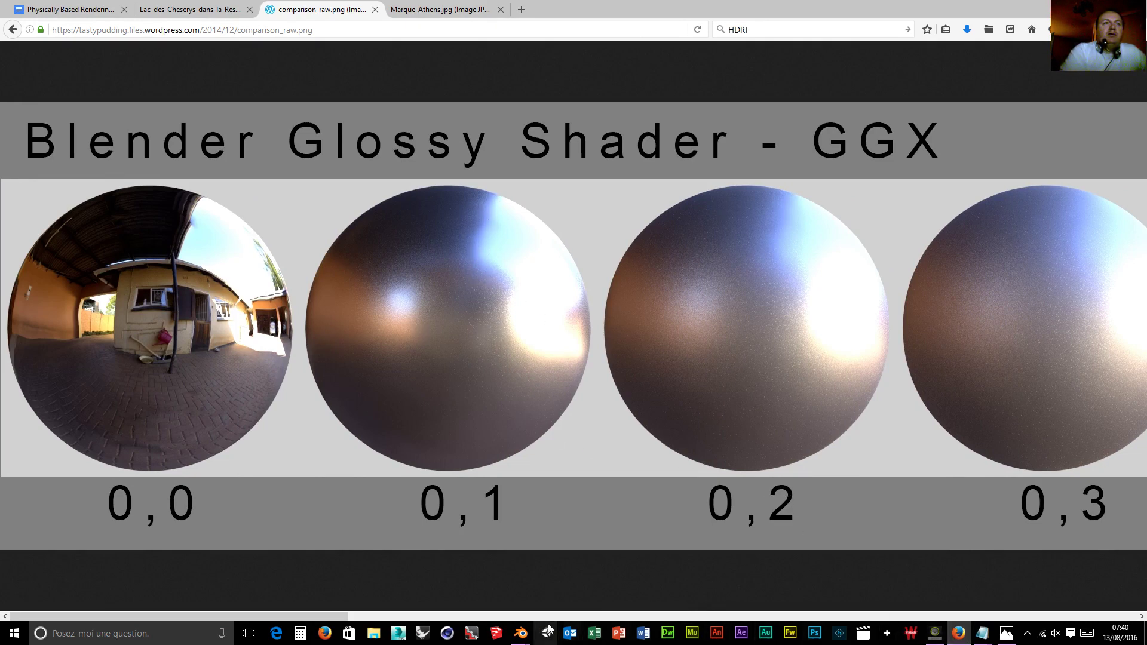
pyautogui.moveTo(522, 637)
pyautogui.click(565, 592)
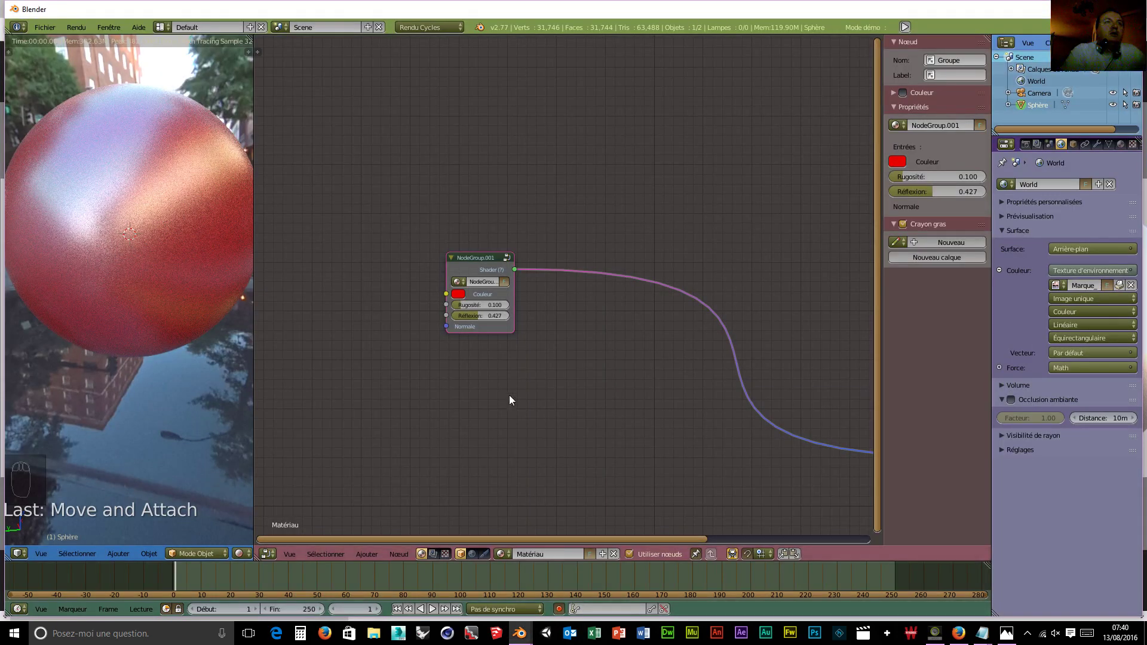
# Try the node group with Rugosité at 0.05 and Réflexion at about 0.445.
pyautogui.click(487, 306)
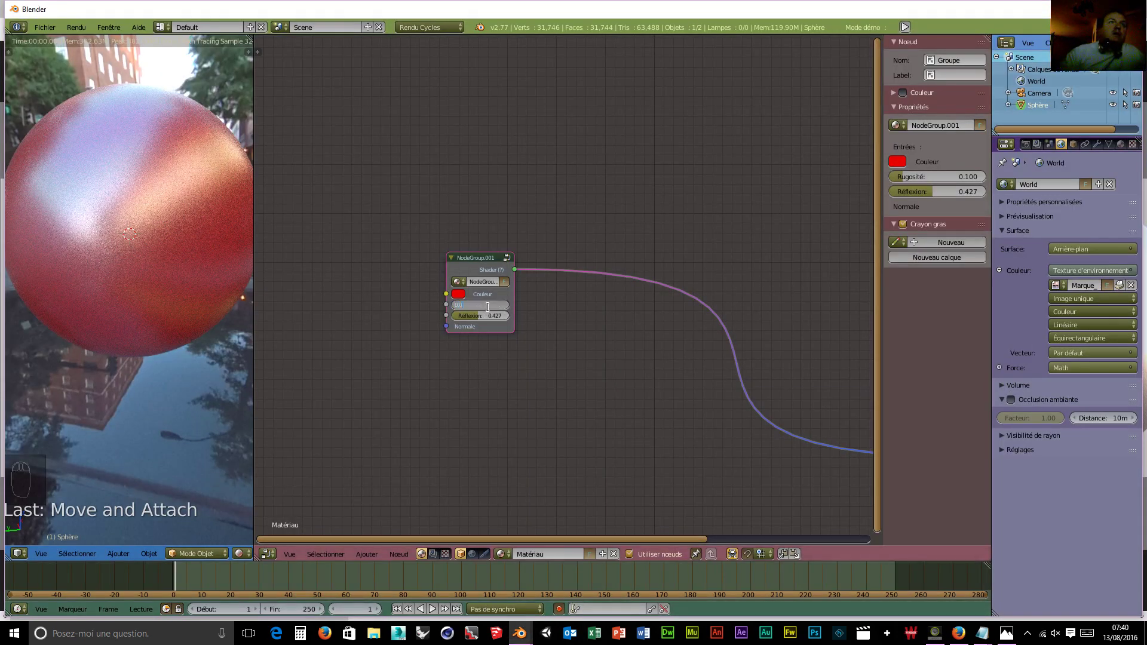
pyautogui.write('0.05')
pyautogui.press('Return')
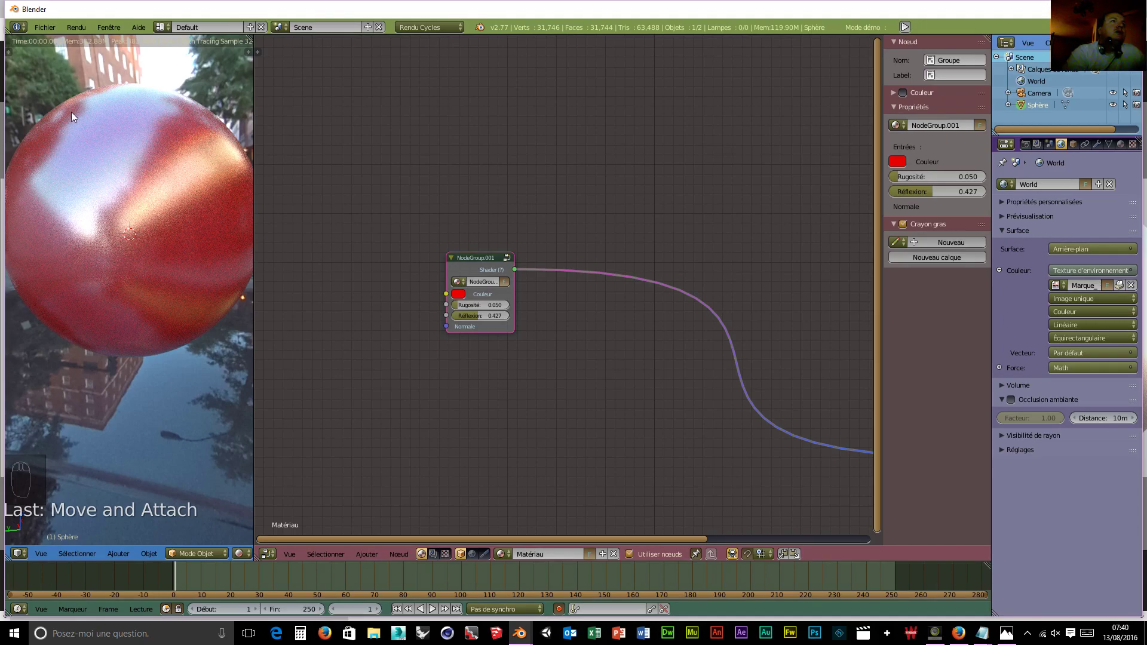
pyautogui.moveTo(476, 316)
pyautogui.mouseDown()
pyautogui.moveTo(457, 316)
pyautogui.moveTo(509, 317)
pyautogui.moveTo(452, 317)
pyautogui.moveTo(510, 317)
pyautogui.moveTo(453, 316)
pyautogui.moveTo(481, 319)
pyautogui.mouseUp()
# Inside the node group, add a Math node before the BSDF diffus node and set its operation to Puissance.
pyautogui.click(483, 257)
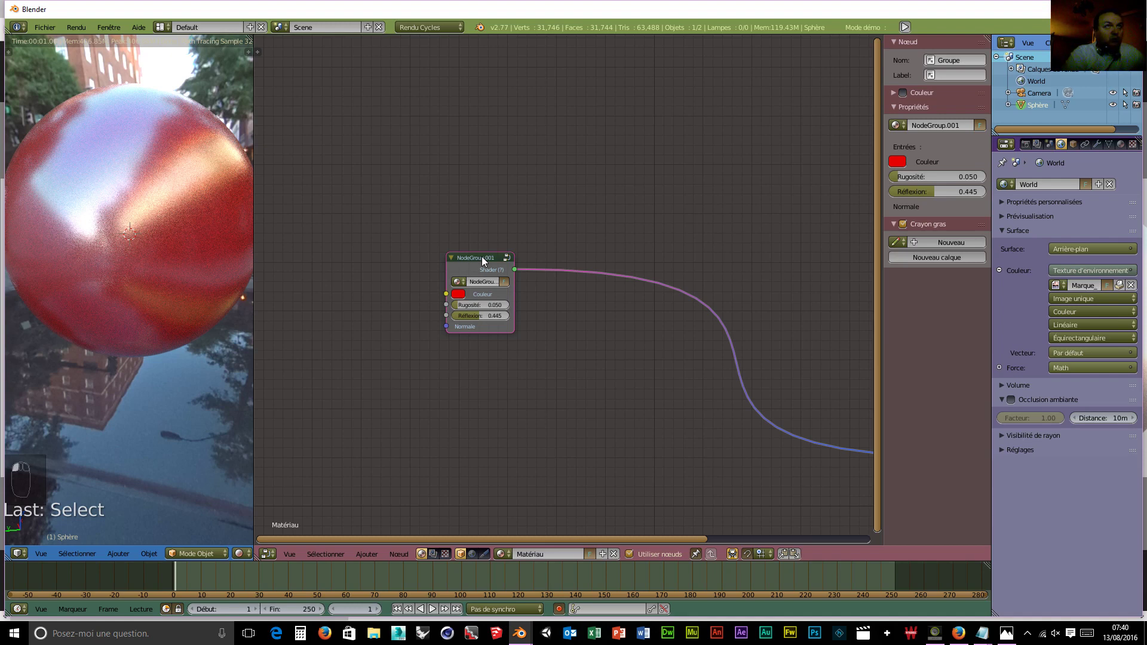
pyautogui.press('Tab')
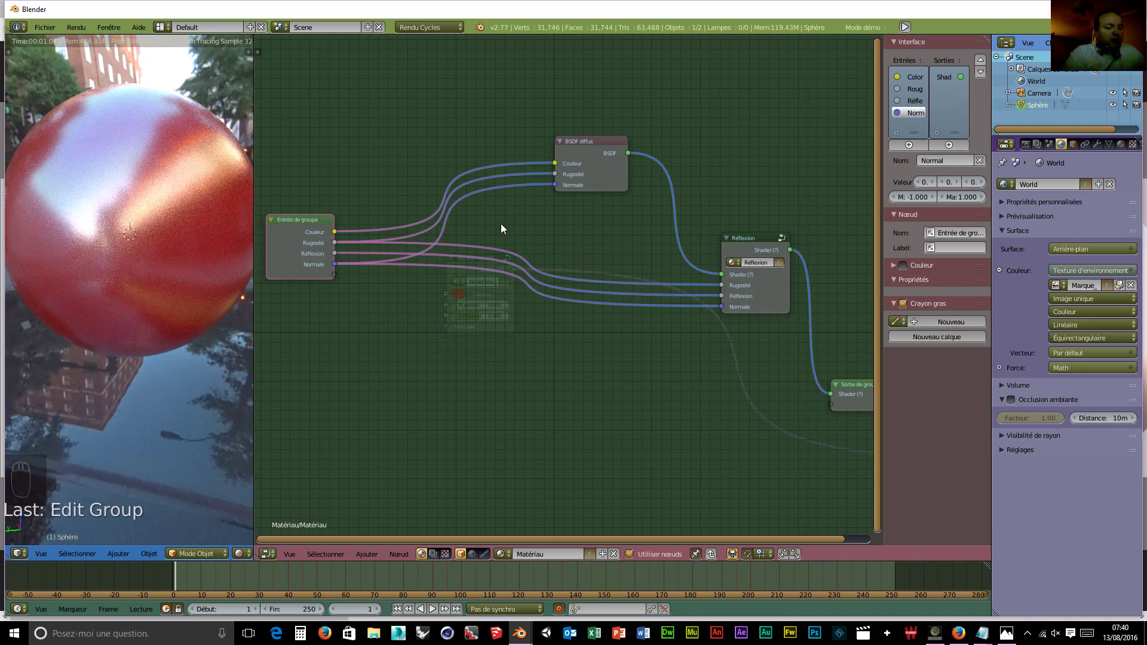
pyautogui.hotkey('shift', 'a')
pyautogui.moveTo(502, 226)
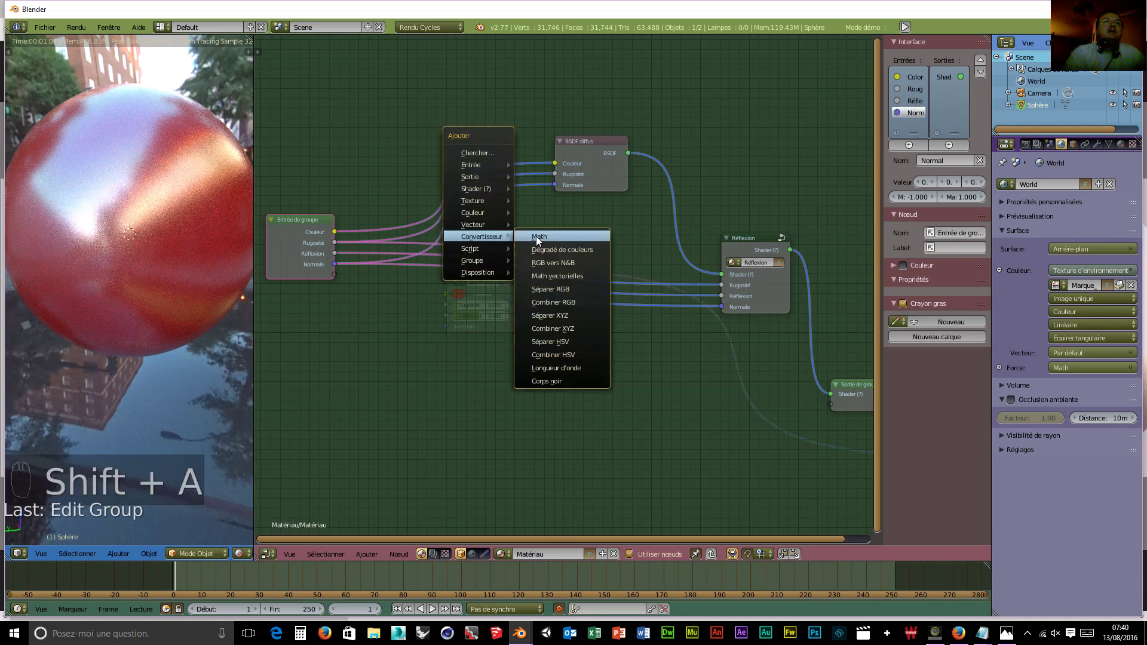
pyautogui.click(538, 235)
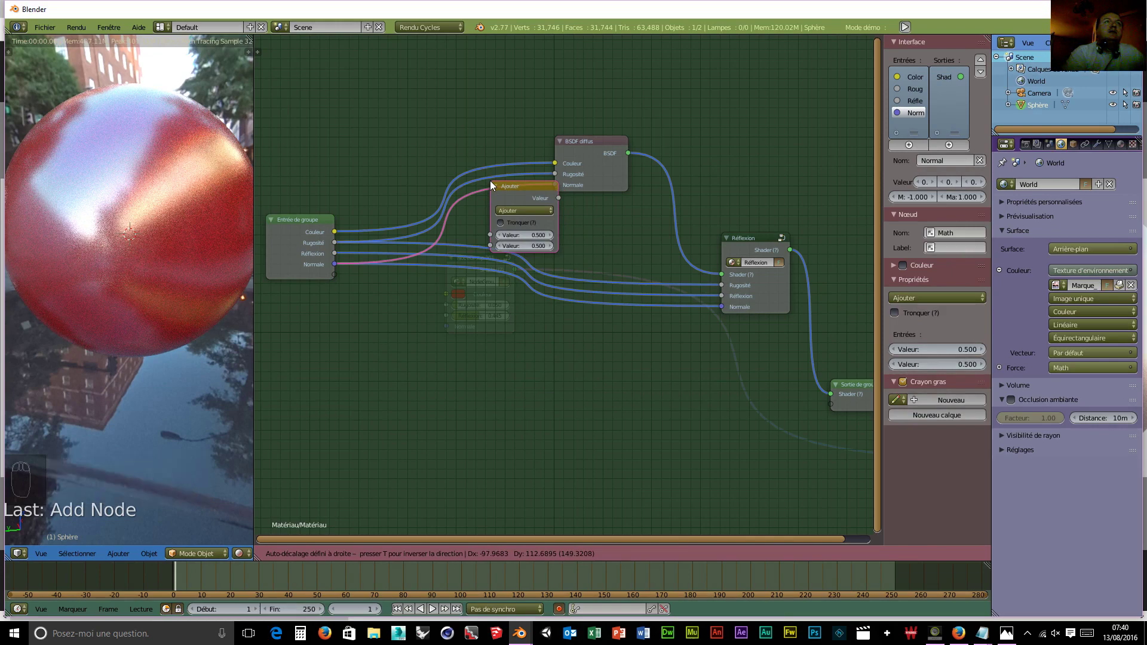
pyautogui.click(448, 182)
pyautogui.click(481, 211)
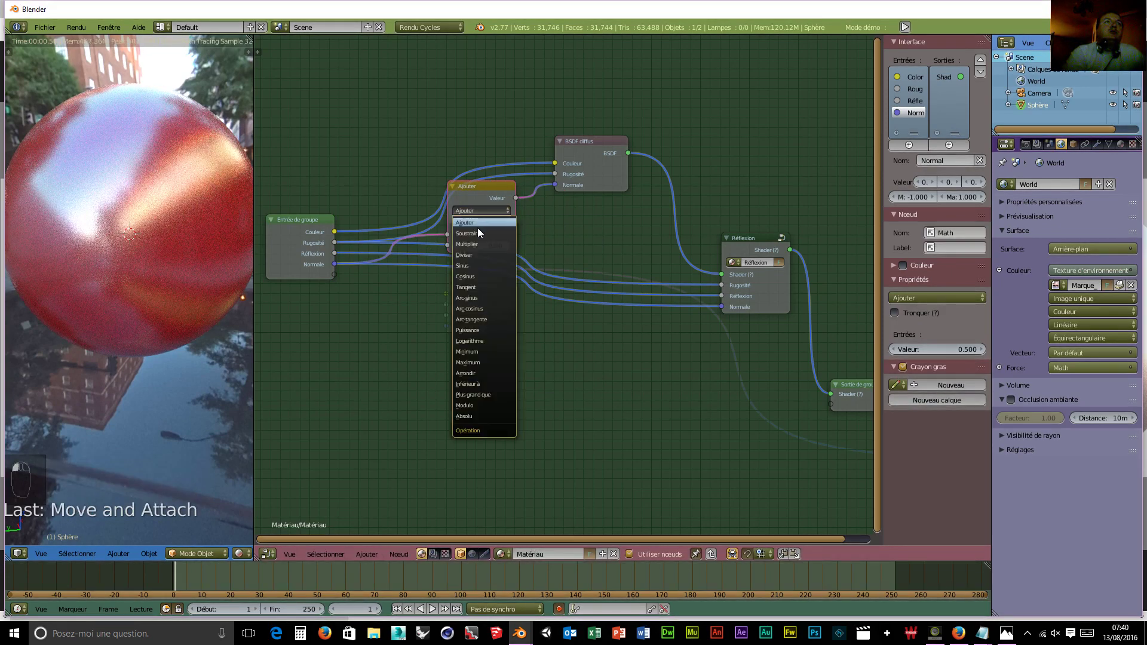
pyautogui.click(468, 330)
# Link the Puissance output to Rugosité on both the Réflexion and BSDF diffus nodes, and reconnect the group's Normale directly to BSDF diffus.
pyautogui.moveTo(516, 198); pyautogui.dragTo(722, 285)
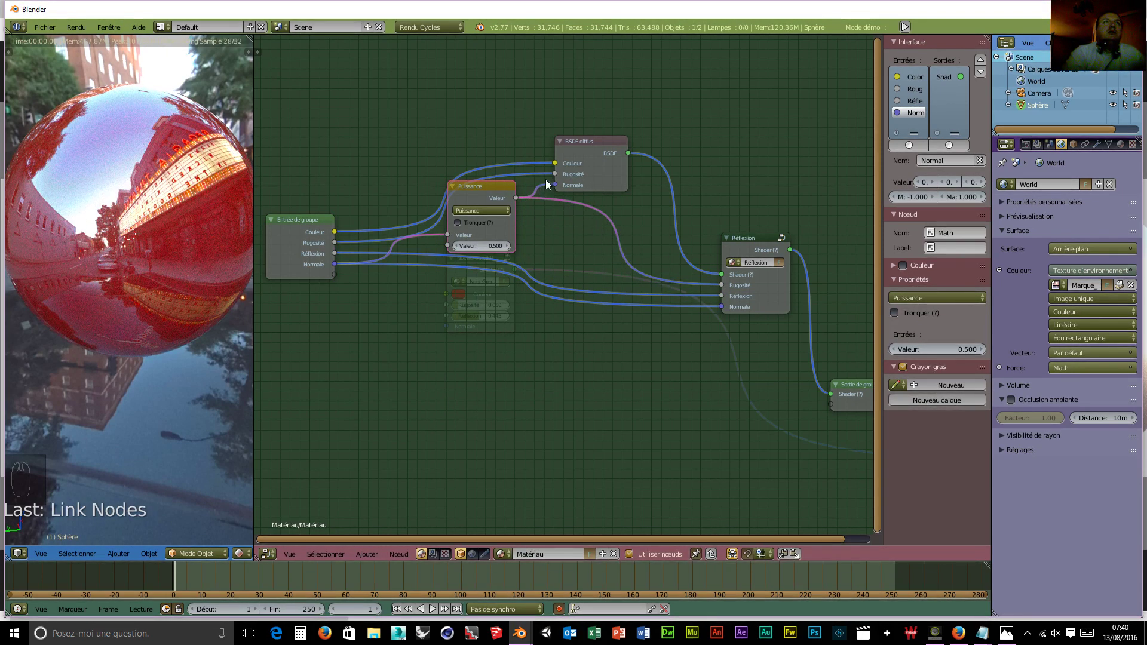
pyautogui.moveTo(516, 197); pyautogui.dragTo(555, 174)
pyautogui.moveTo(334, 264); pyautogui.dragTo(555, 185)
# Spread out the Puissance, Réflexion and group input nodes so their links are easier to follow.
pyautogui.moveTo(483, 187); pyautogui.dragTo(491, 229)
pyautogui.moveTo(730, 246); pyautogui.dragTo(645, 432)
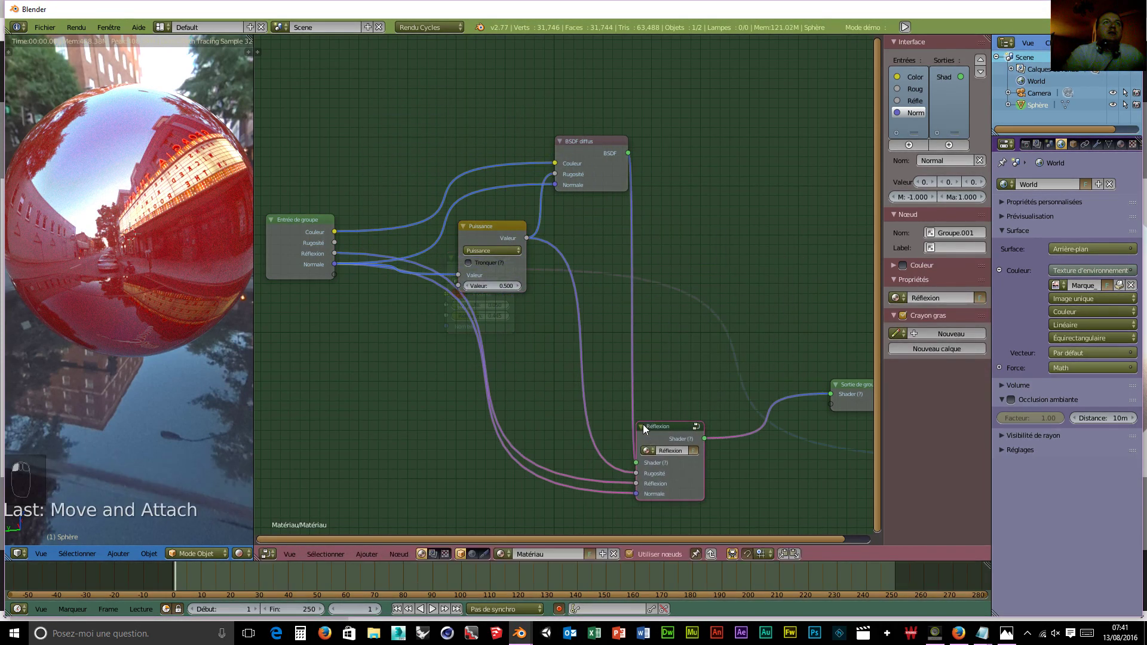
pyautogui.moveTo(288, 219); pyautogui.dragTo(267, 276)
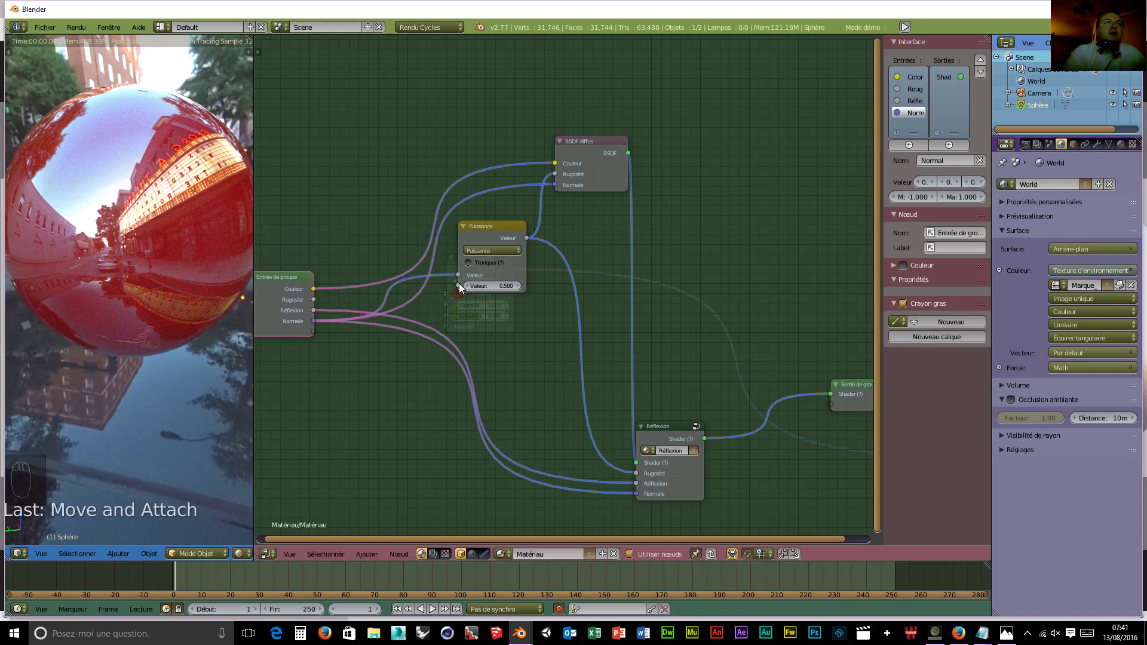
# Feed the group's Rugosité input into the Puissance node instead of Normale, set the exponent to 2, and exit the group.
pyautogui.moveTo(460, 274); pyautogui.dragTo(444, 309)
pyautogui.moveTo(311, 310); pyautogui.dragTo(421, 298)
pyautogui.moveTo(335, 312); pyautogui.dragTo(457, 275)
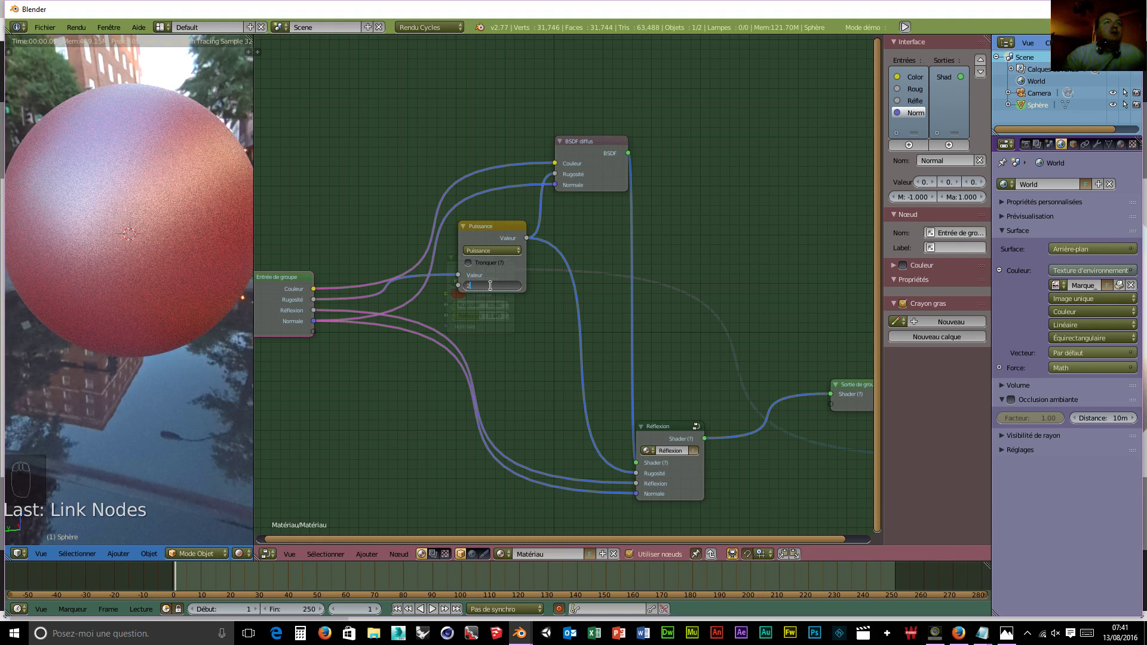
pyautogui.press('Return')
pyautogui.click(280, 278)
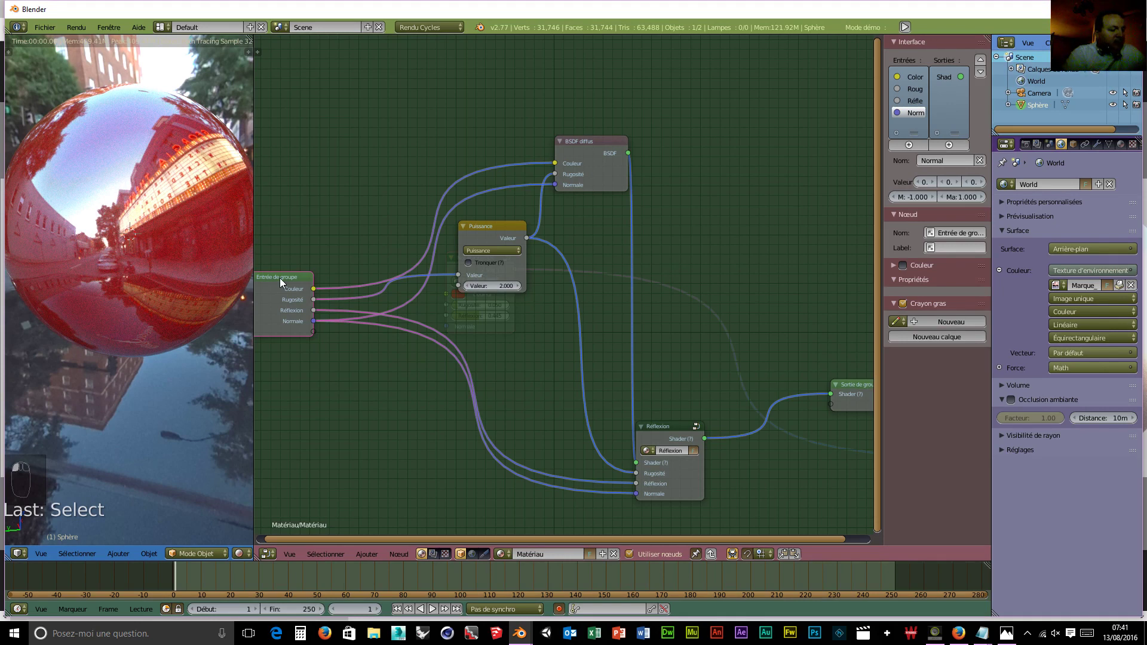
pyautogui.press('Tab')
# Test the corrected roughness on the sphere with Rugosité at 0.1 and at 1.
pyautogui.click(465, 305)
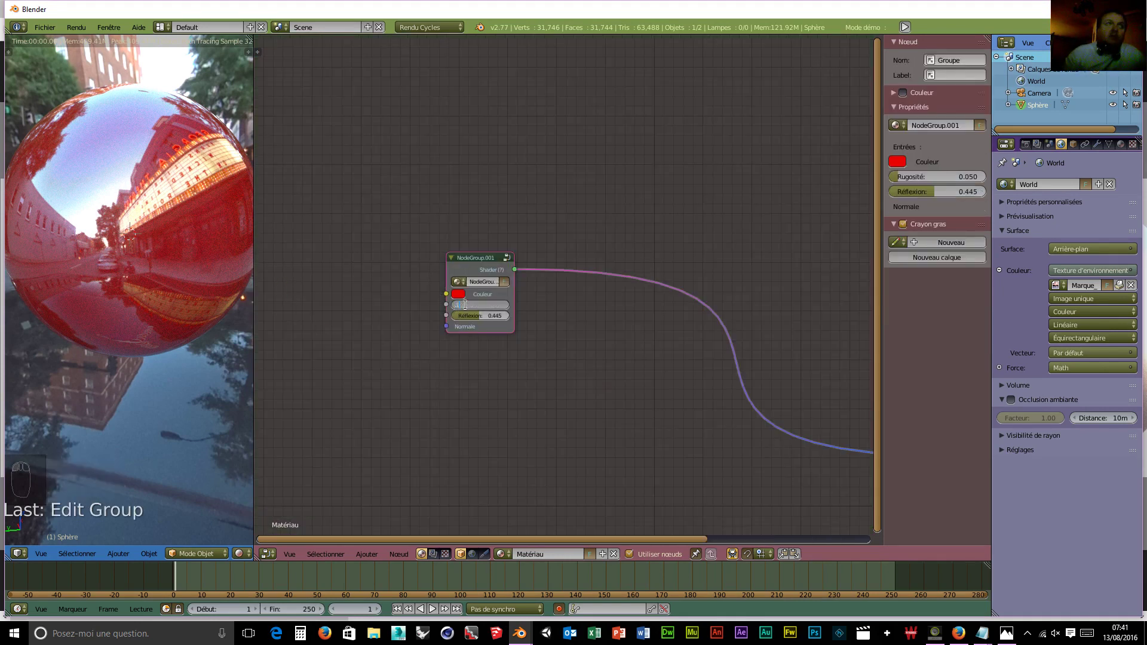
pyautogui.write('0.1')
pyautogui.press('Return')
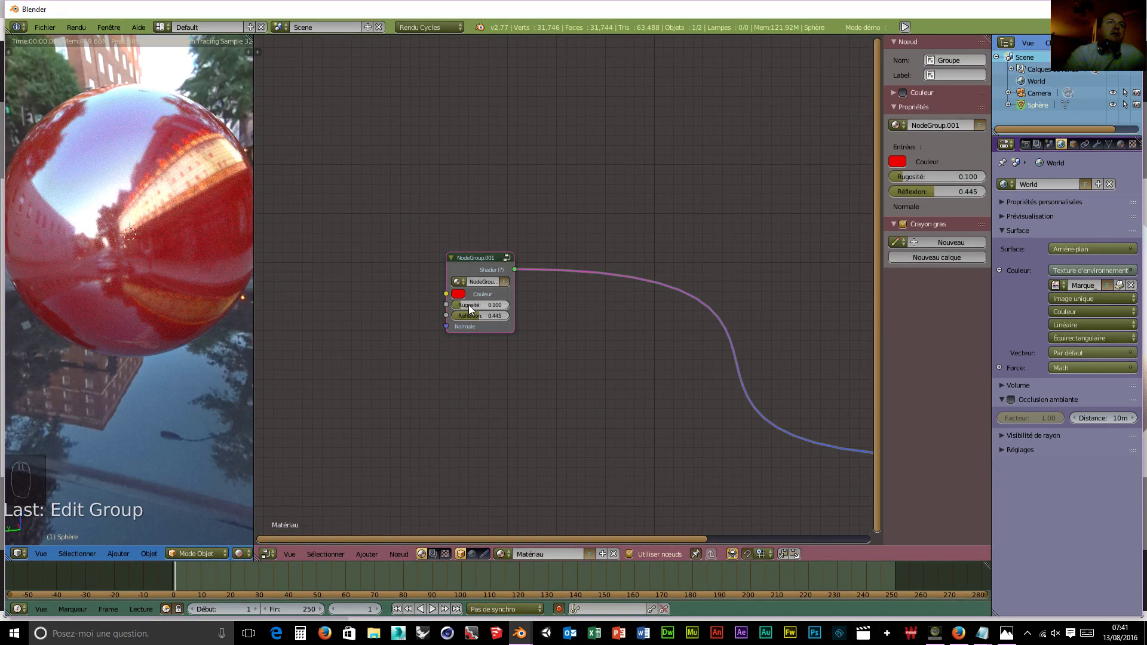
pyautogui.moveTo(460, 304); pyautogui.dragTo(591, 305)
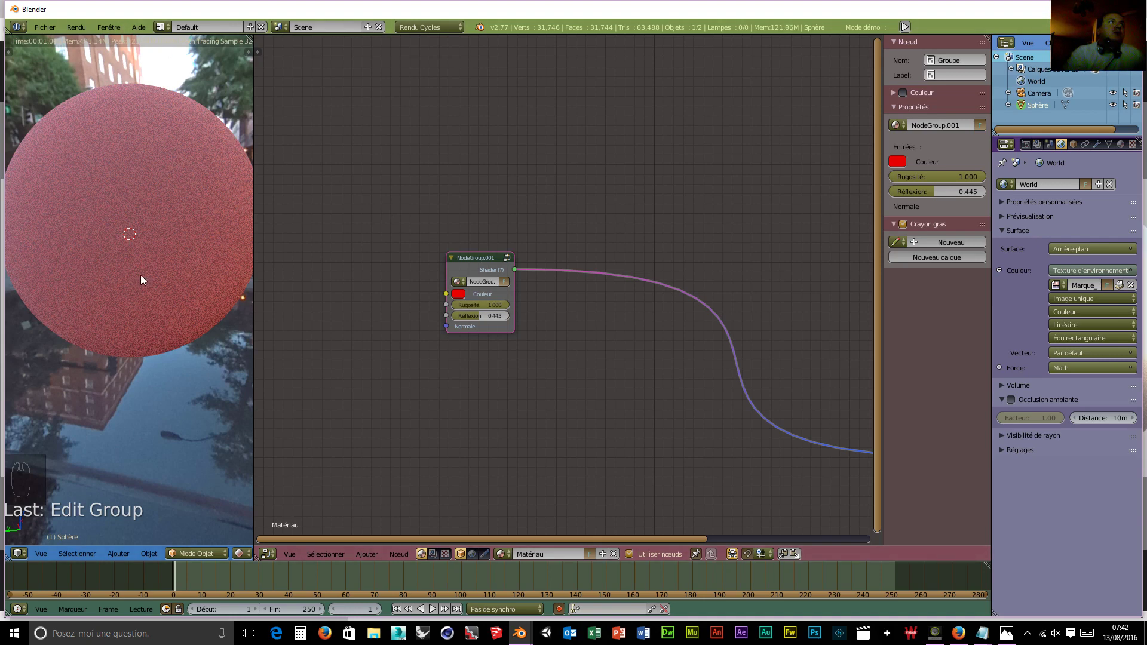
# Lower Rugosité through 0.555 to 0 and set Réflexion to 0 on the node group.
pyautogui.moveTo(496, 306)
pyautogui.mouseDown()
pyautogui.moveTo(452, 306)
pyautogui.moveTo(507, 306)
pyautogui.moveTo(452, 305)
pyautogui.moveTo(464, 313)
pyautogui.moveTo(452, 320)
pyautogui.moveTo(457, 308)
pyautogui.moveTo(493, 309)
pyautogui.mouseUp()
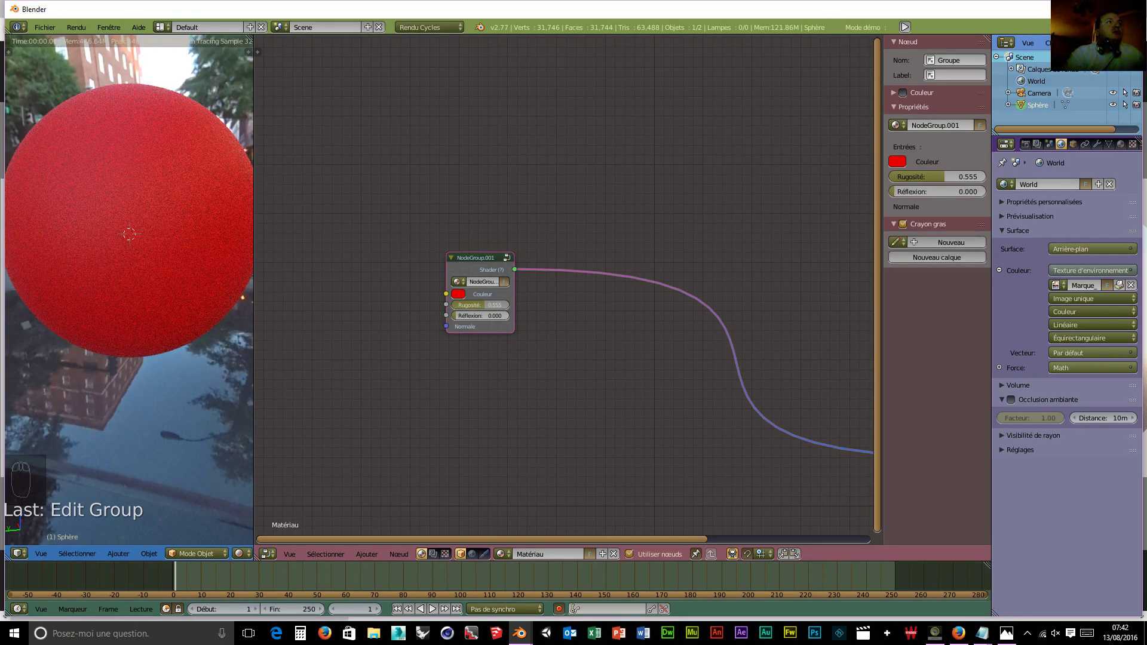
pyautogui.moveTo(493, 305); pyautogui.dragTo(456, 303)
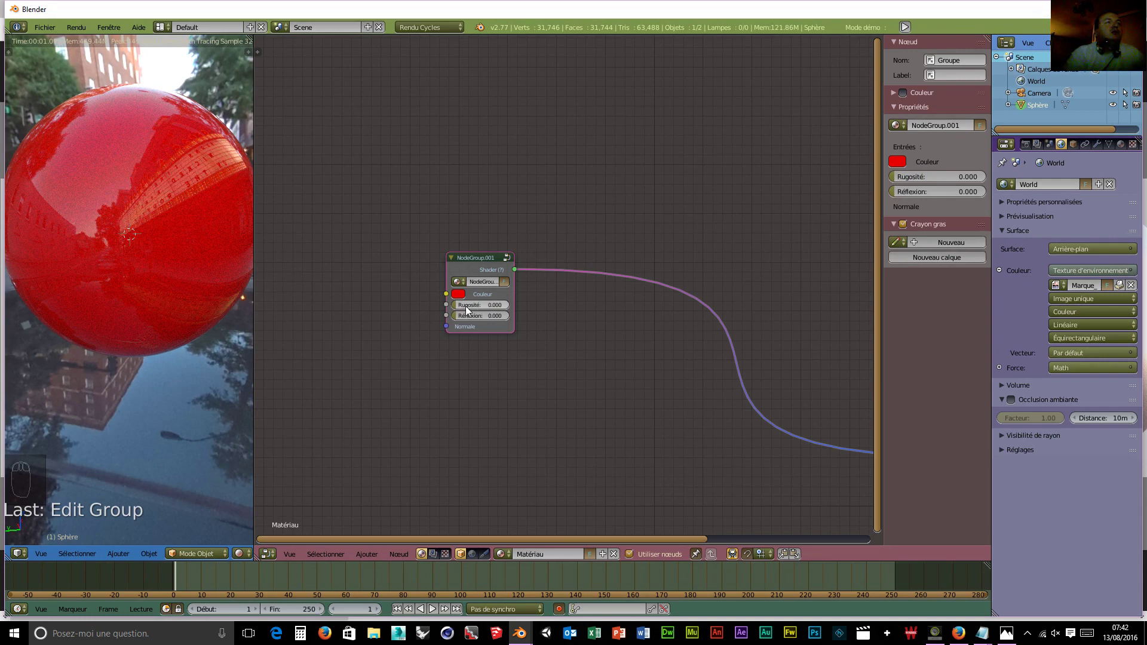
pyautogui.click(459, 316)
pyautogui.press('Return')
# Inside the node group, duplicate the Puissance node and insert the copy into the link feeding the Réflexion value.
pyautogui.click(483, 263)
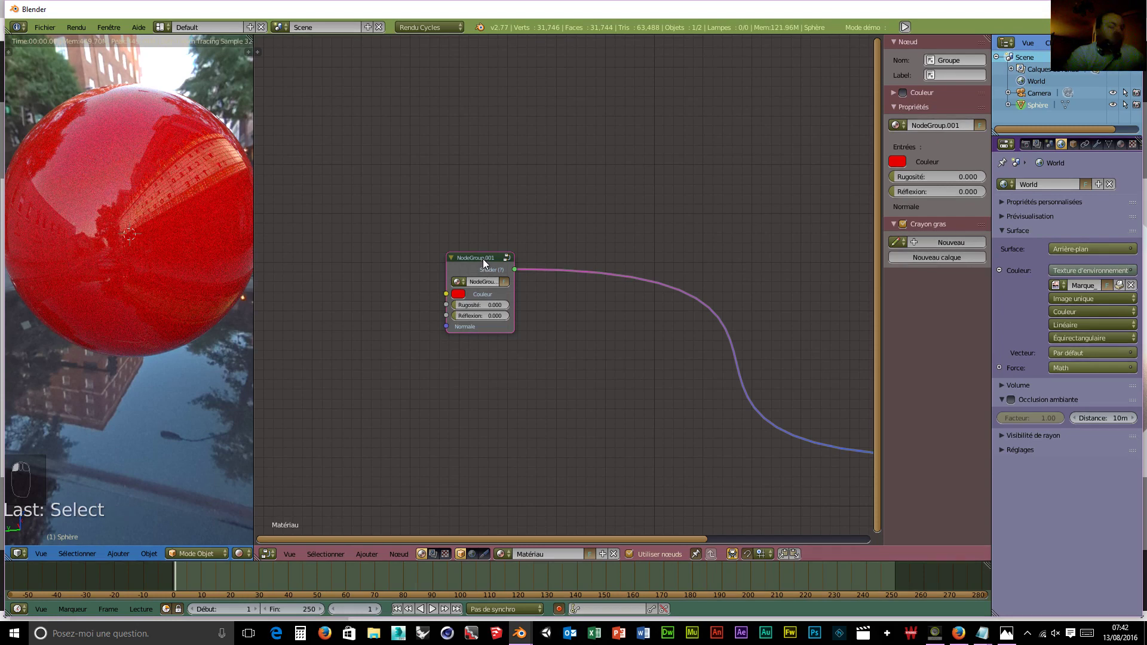
pyautogui.press('Tab')
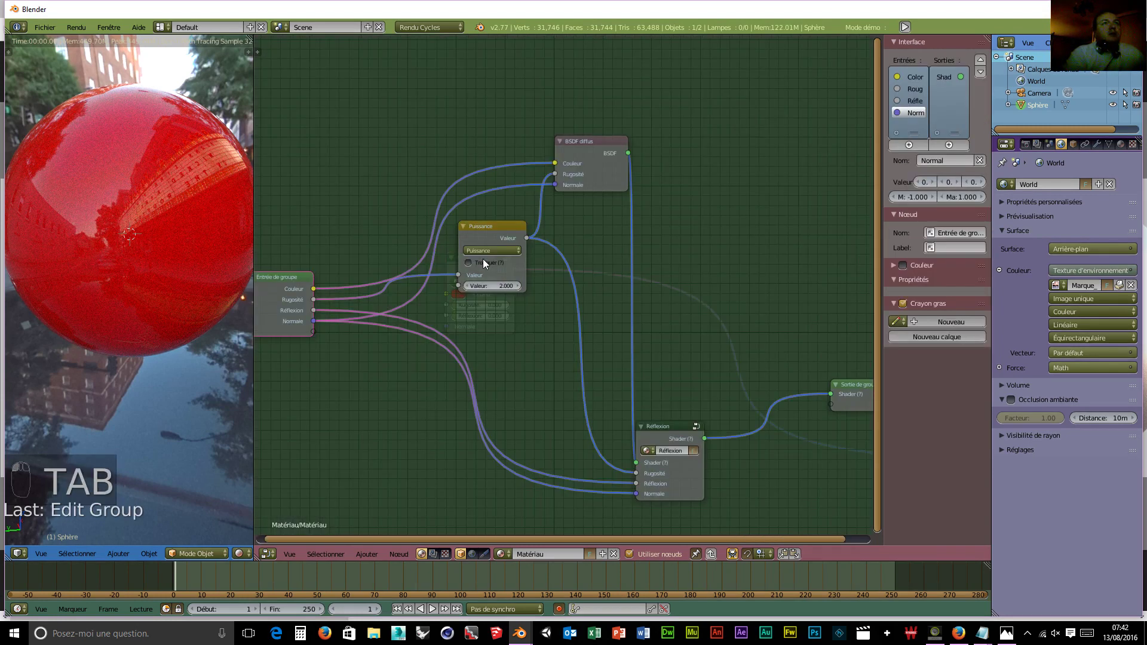
pyautogui.click(495, 228)
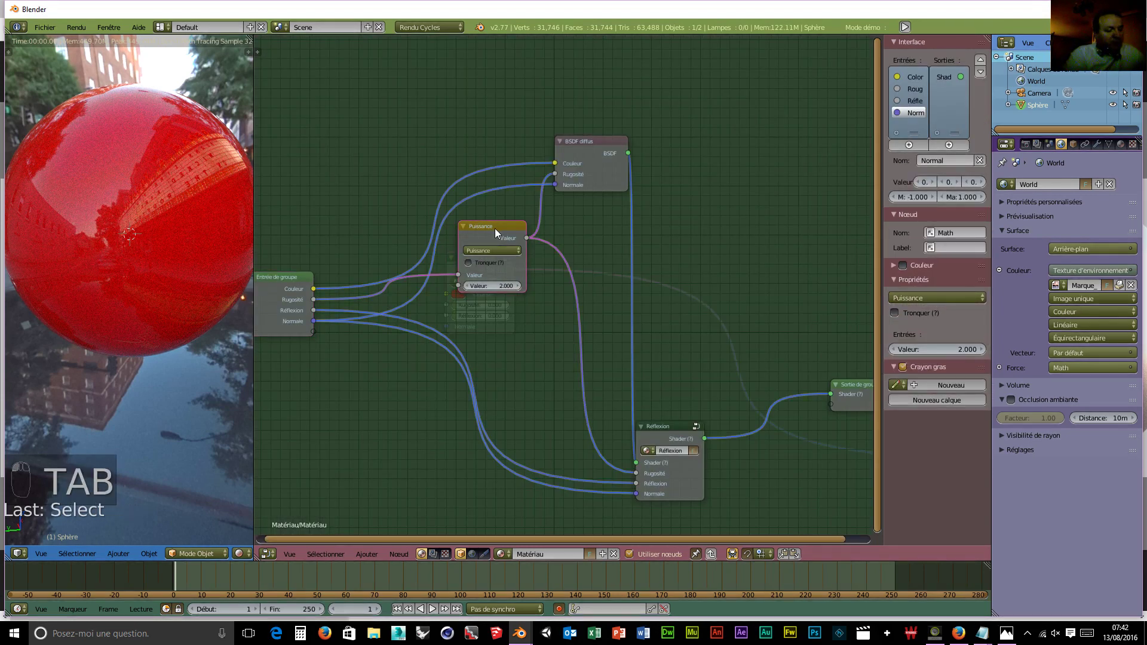
pyautogui.hotkey('shift', 'd')
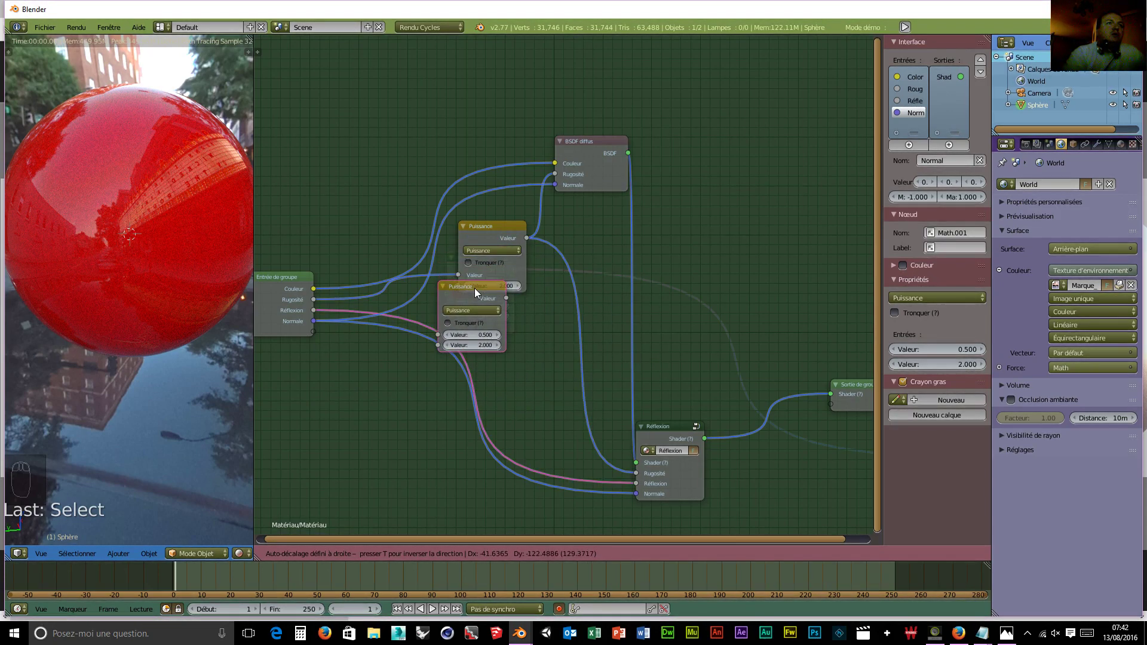
pyautogui.click(475, 288)
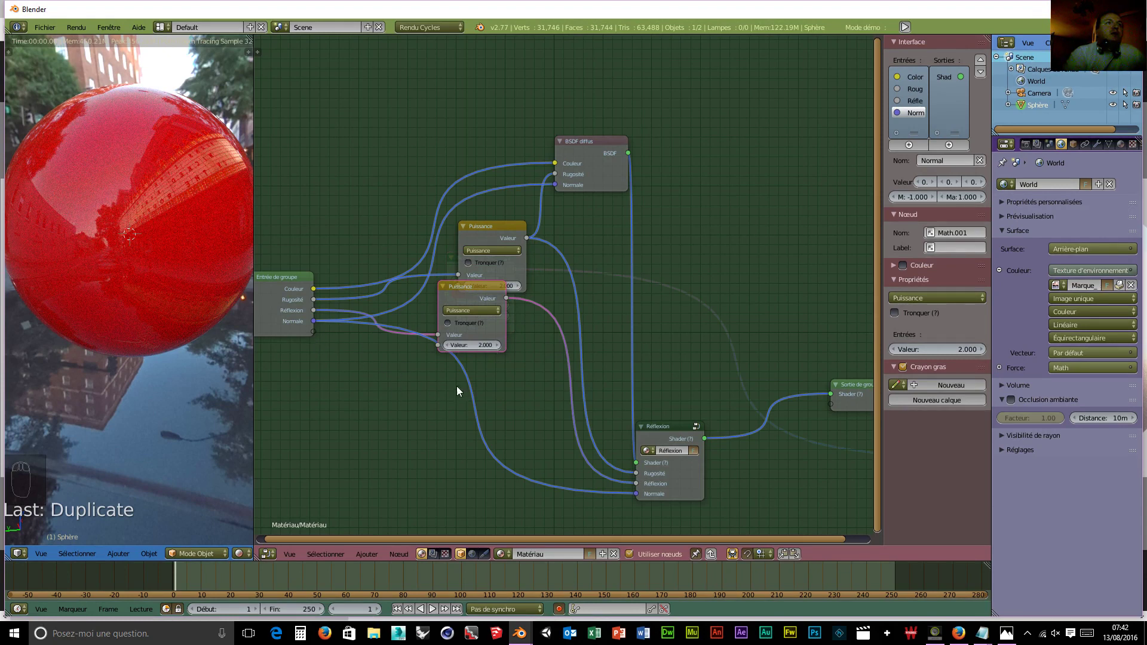
# Align the second Puissance node below the first and move the group input node farther from them.
pyautogui.moveTo(490, 306); pyautogui.dragTo(534, 329)
pyautogui.moveTo(304, 297); pyautogui.dragTo(275, 323)
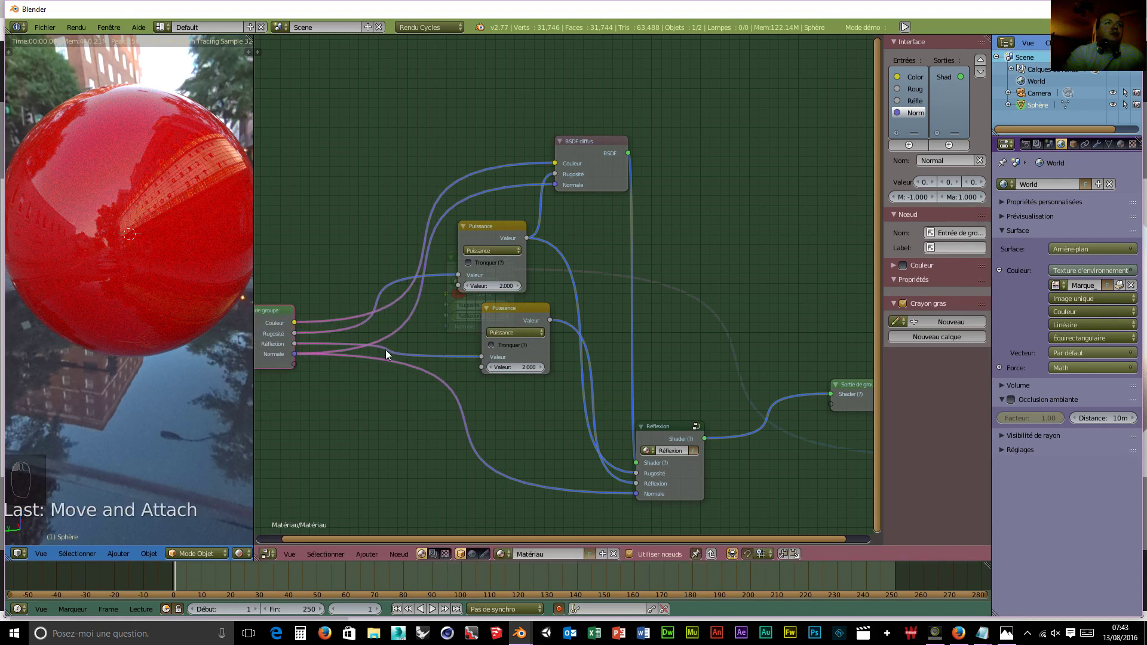
pyautogui.moveTo(536, 307); pyautogui.dragTo(514, 312)
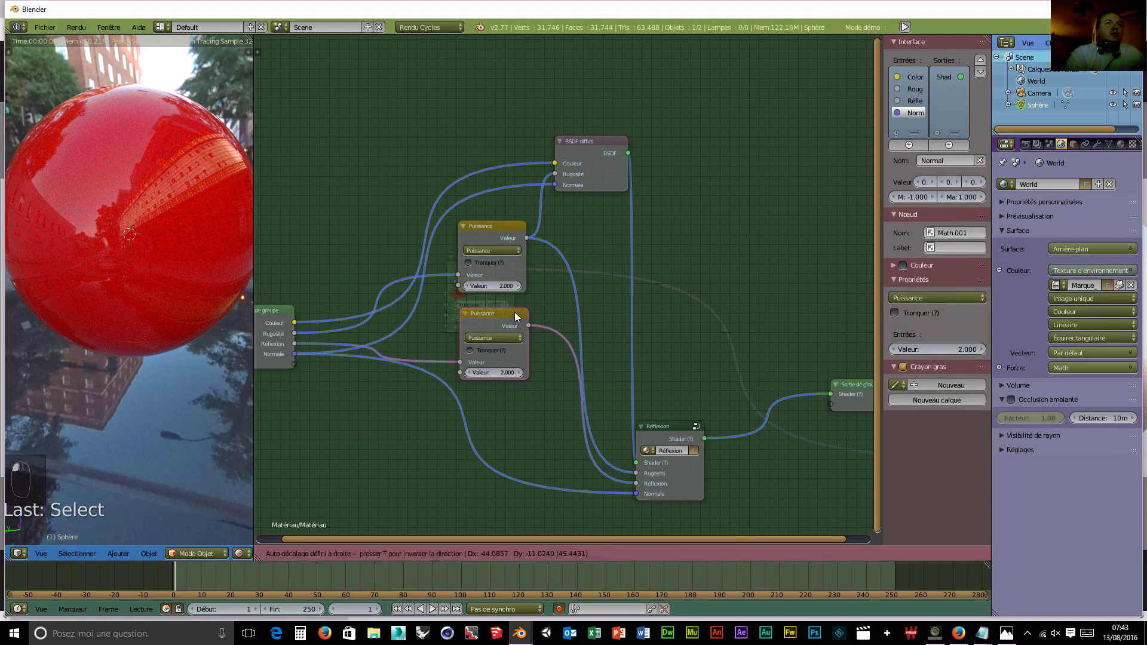
pyautogui.click(270, 314)
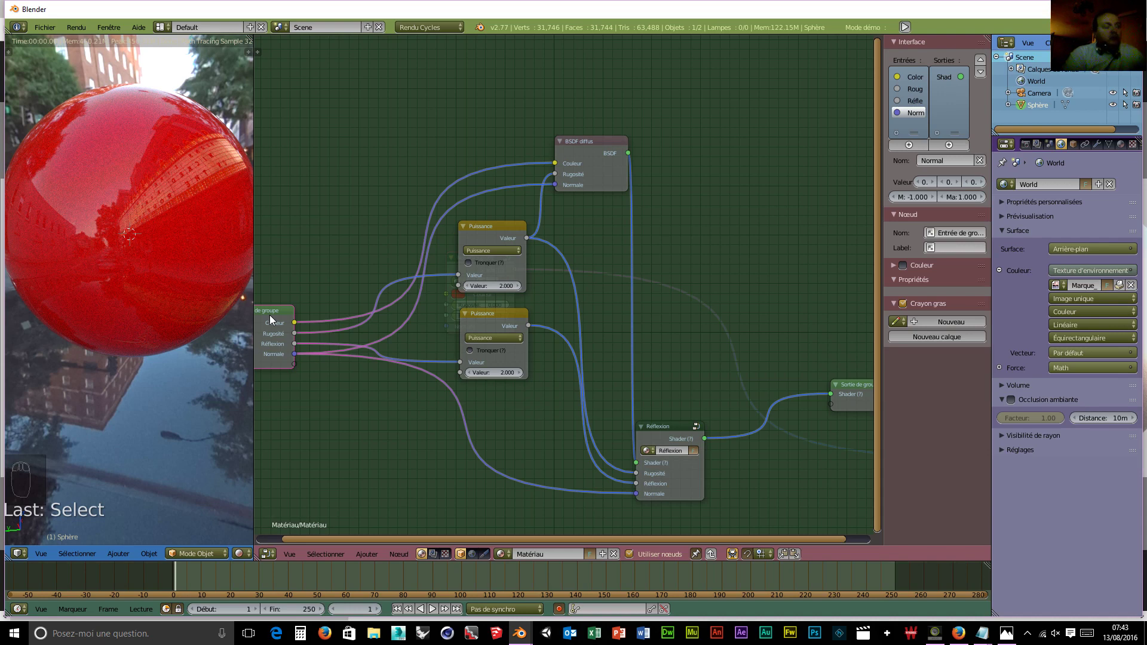
# Leave the node group, test its Réflexion at 1 and 0.755, return it to 1, and move the group node slightly upward.
pyautogui.press('Tab')
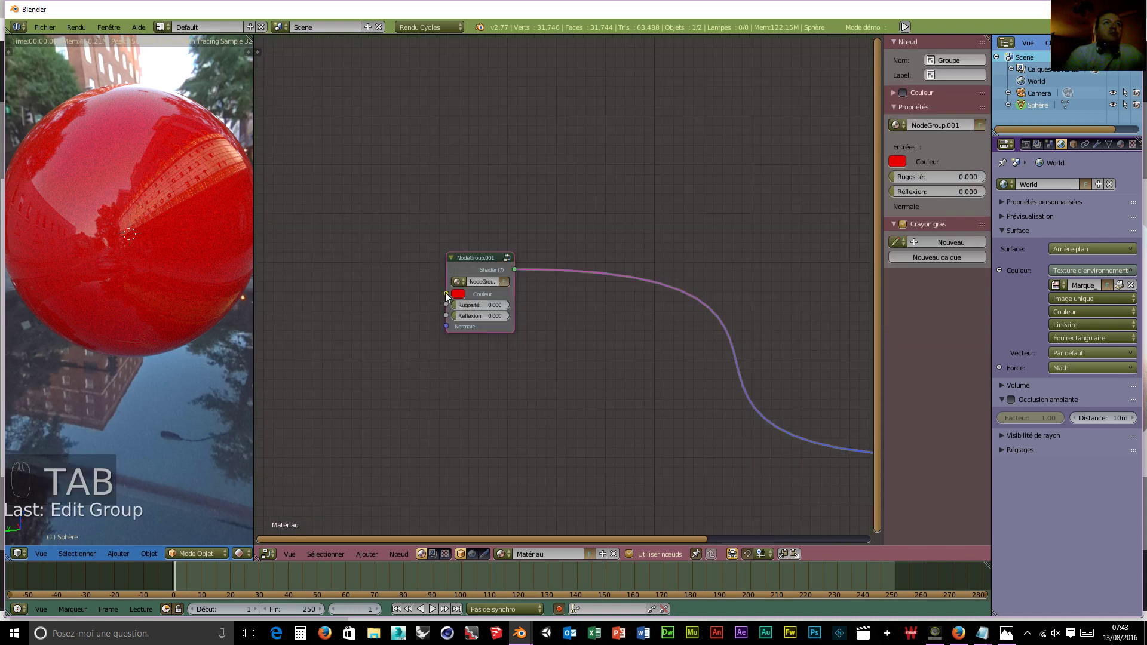
pyautogui.moveTo(457, 316); pyautogui.dragTo(516, 316)
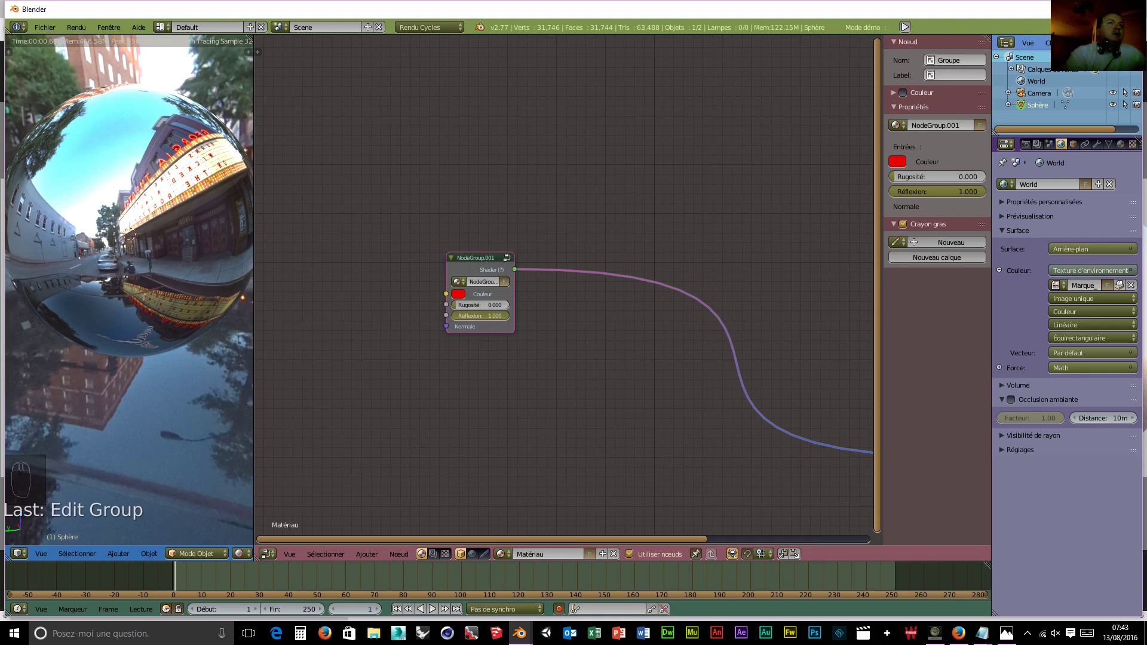
pyautogui.moveTo(512, 315)
pyautogui.mouseDown()
pyautogui.moveTo(445, 315)
pyautogui.moveTo(509, 316)
pyautogui.mouseUp()
pyautogui.click(508, 316)
pyautogui.write('0.755')
pyautogui.press('Return')
pyautogui.moveTo(495, 315)
pyautogui.mouseDown()
pyautogui.moveTo(451, 315)
pyautogui.moveTo(509, 315)
pyautogui.mouseUp()
pyautogui.moveTo(470, 255); pyautogui.dragTo(475, 219)
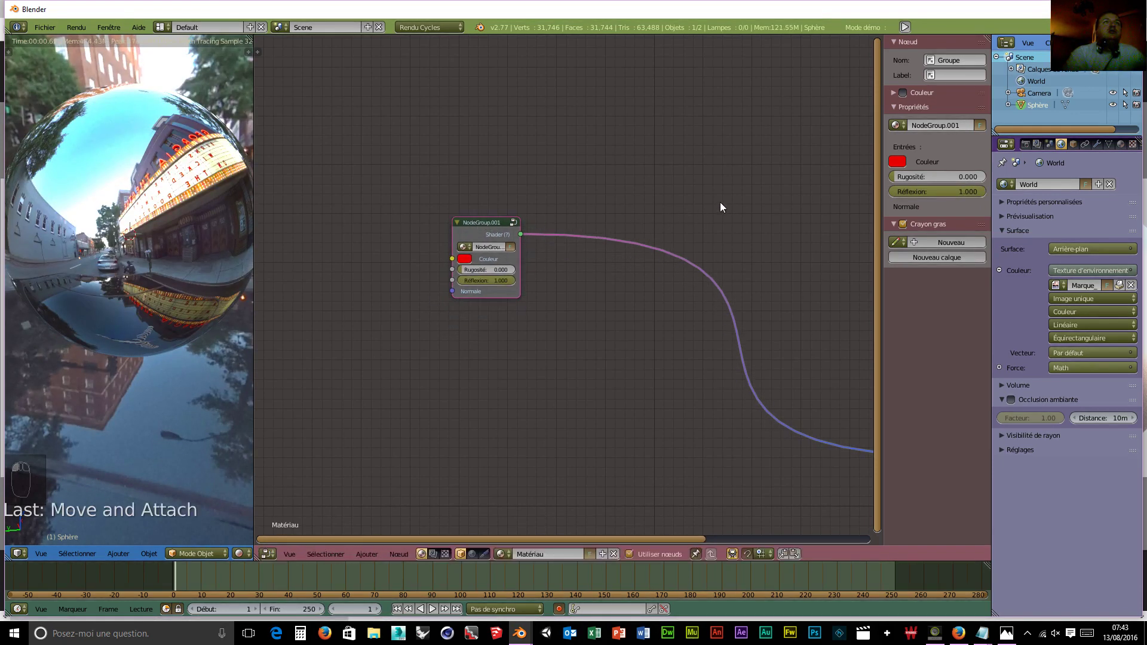
# Rename the node group as PBR NON Metallic.
pyautogui.click(964, 124)
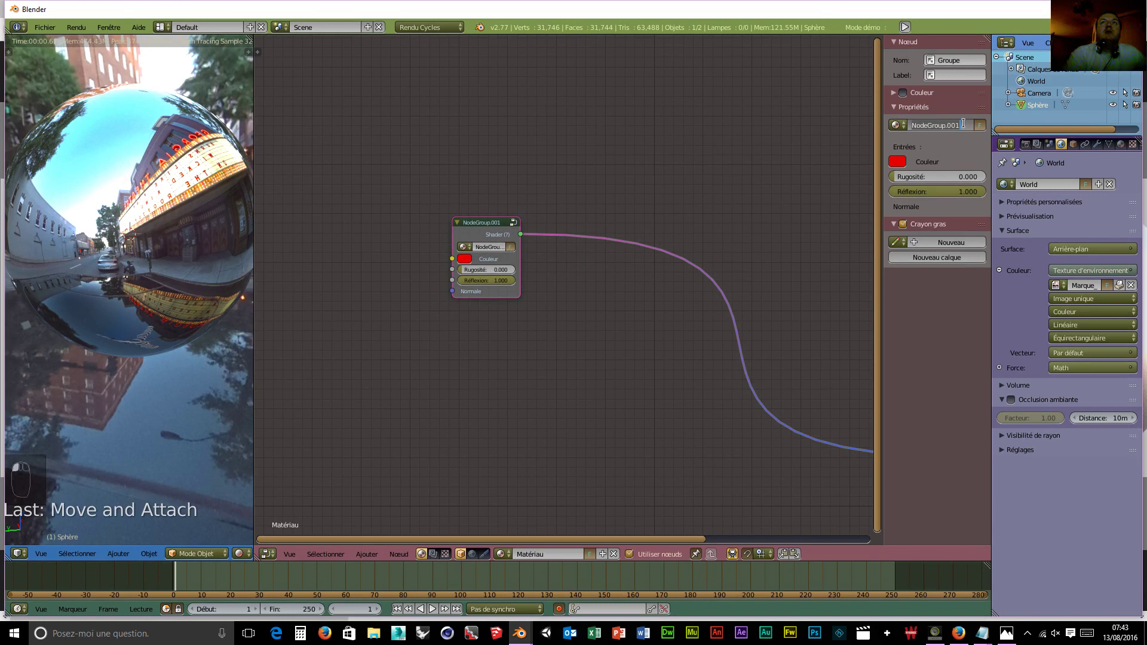
pyautogui.write('PBR')
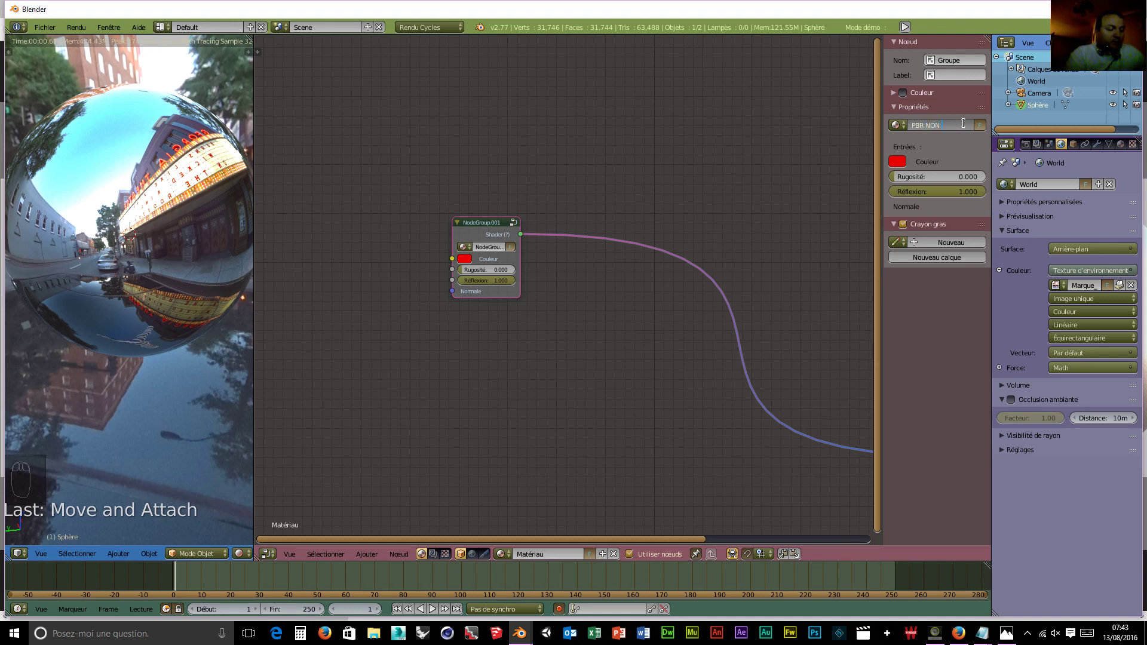
pyautogui.write('NON Metallic')
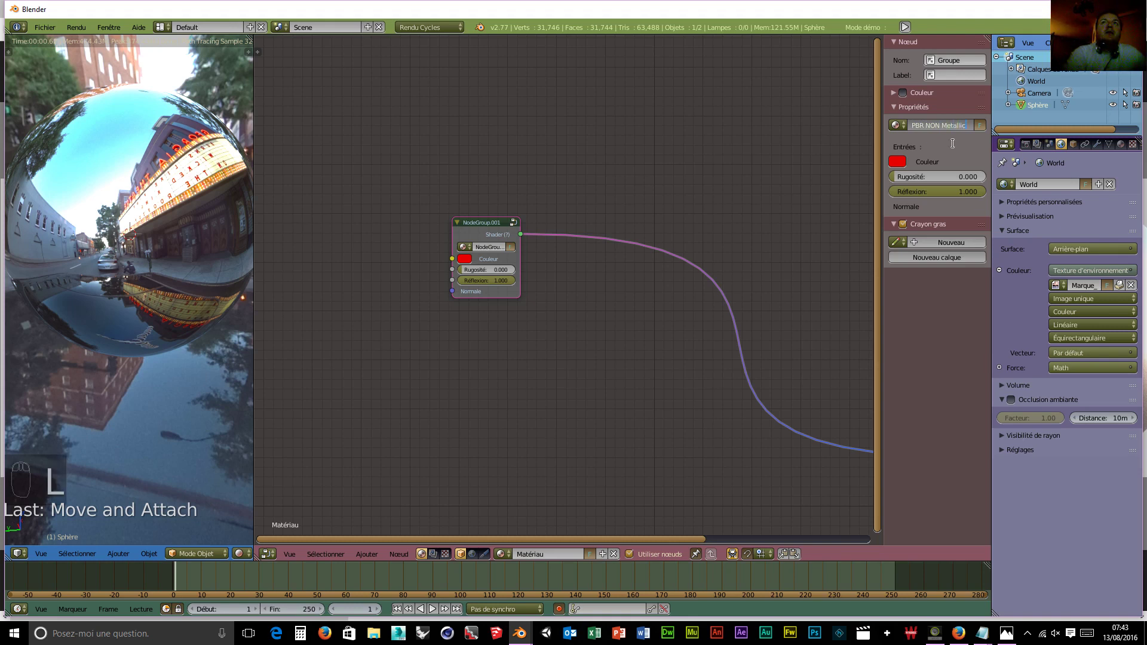
pyautogui.press('Return')
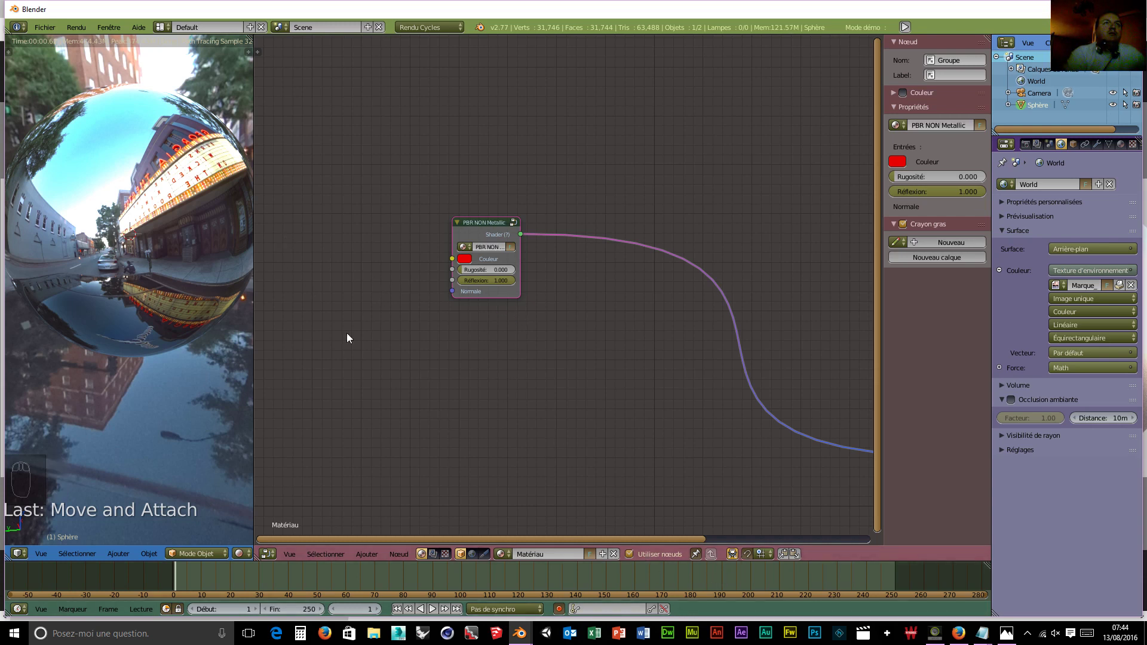
# Add a Fresnel group node to the material and place it above the PBR NON Metallic node.
pyautogui.scroll(-3, 586, 371)
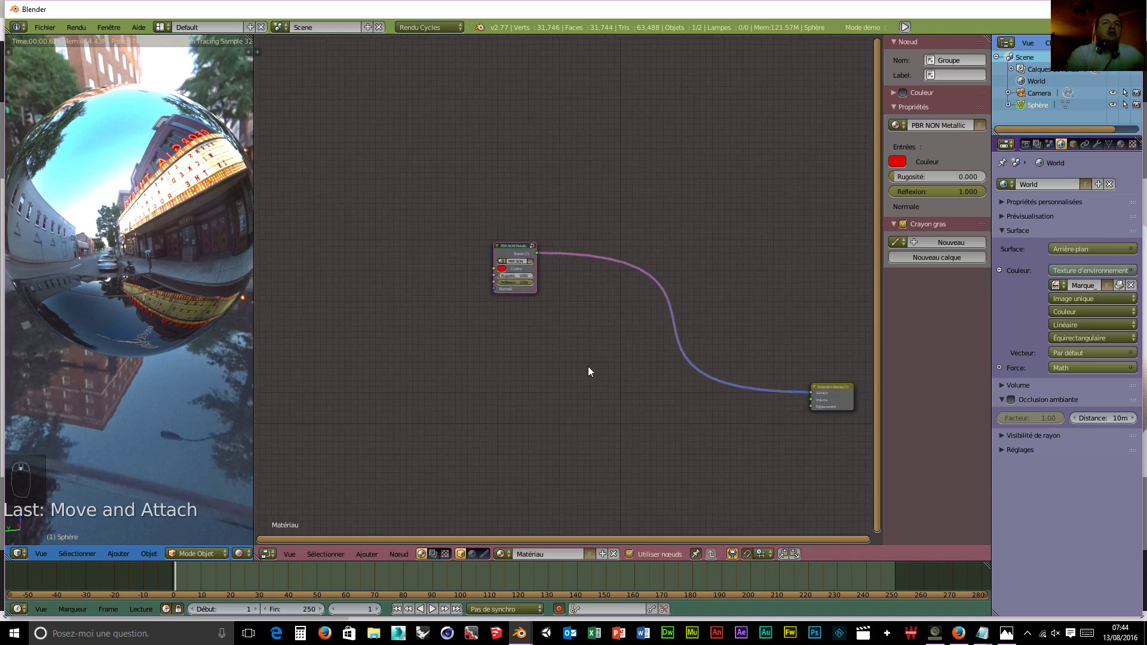
pyautogui.moveTo(660, 417); pyautogui.dragTo(604, 369, button='middle')
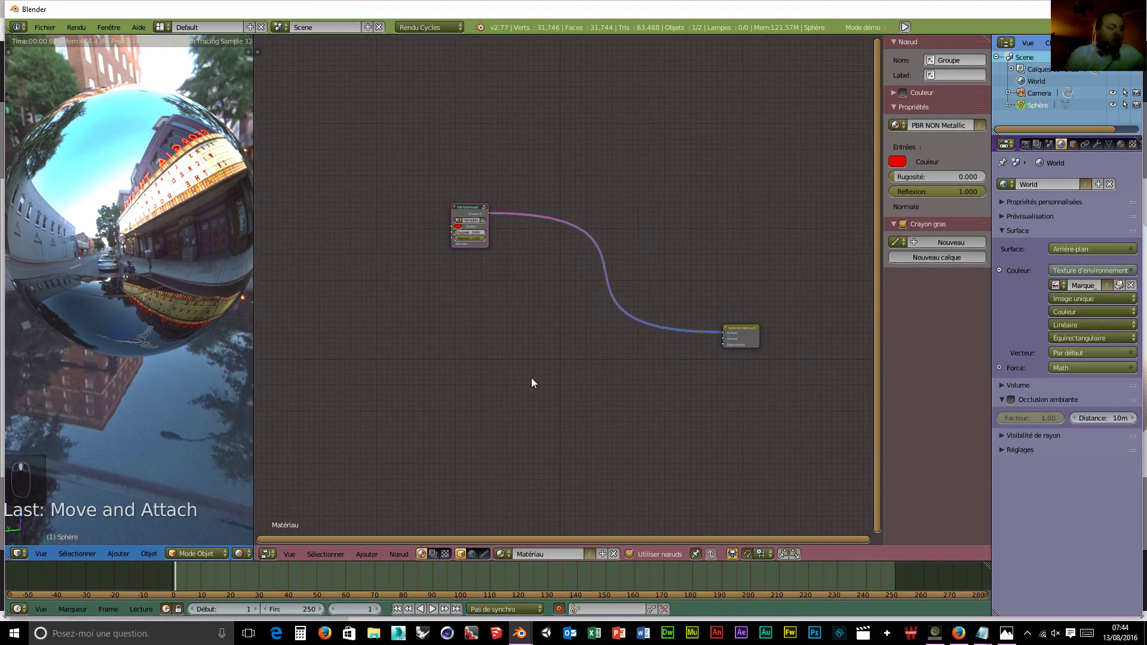
pyautogui.hotkey('shift', 'Tab')
pyautogui.hotkey('shift', 'a')
pyautogui.hotkey('shift', 'a')
pyautogui.moveTo(531, 377)
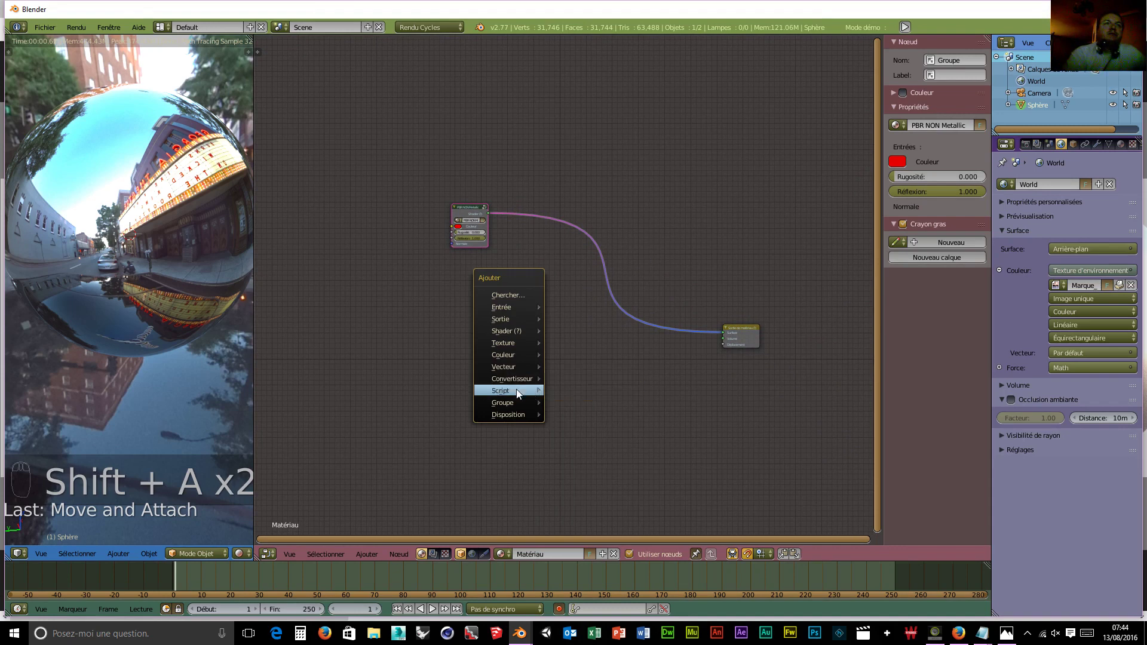
pyautogui.moveTo(515, 403)
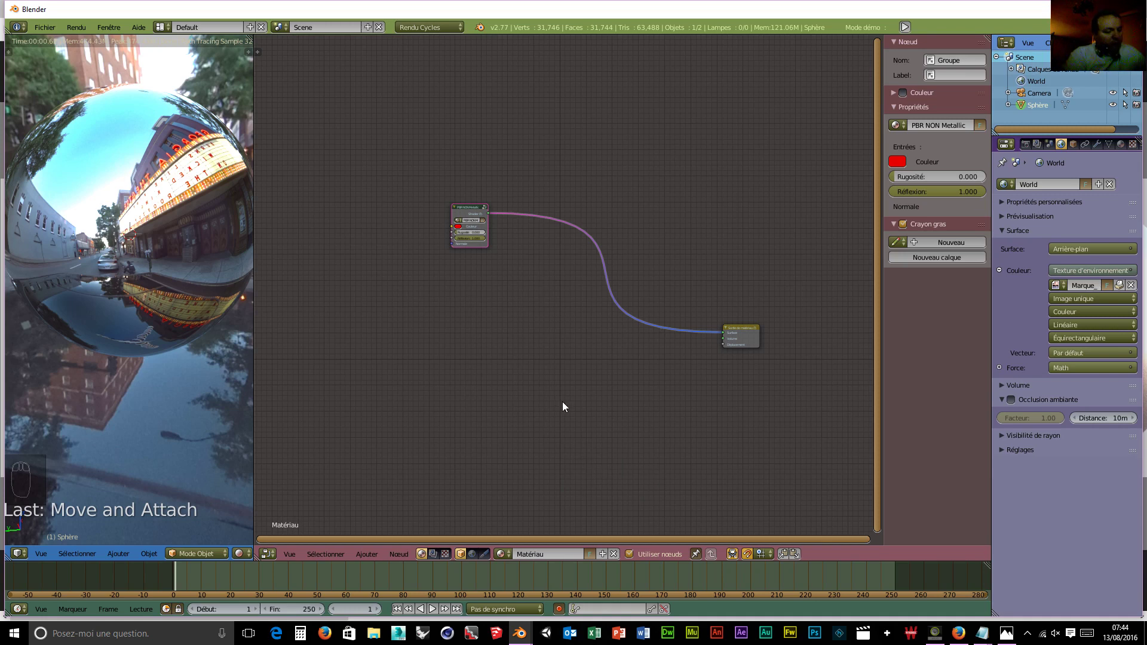
pyautogui.hotkey('shift', 'a')
pyautogui.moveTo(560, 426)
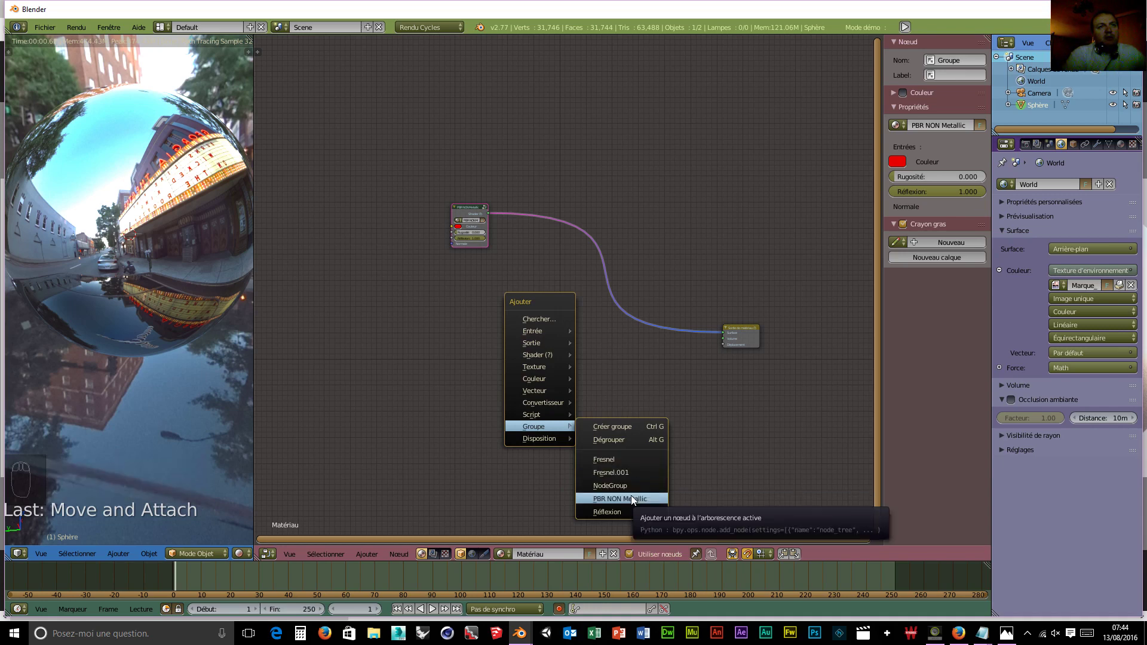
pyautogui.click(623, 458)
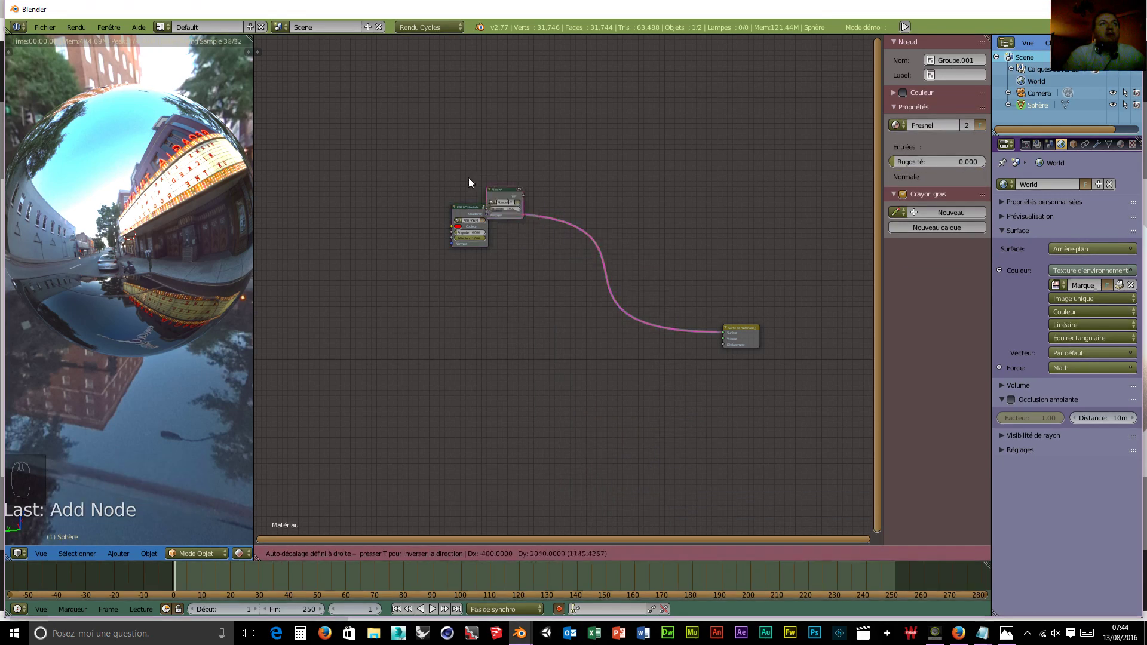
pyautogui.click(423, 133)
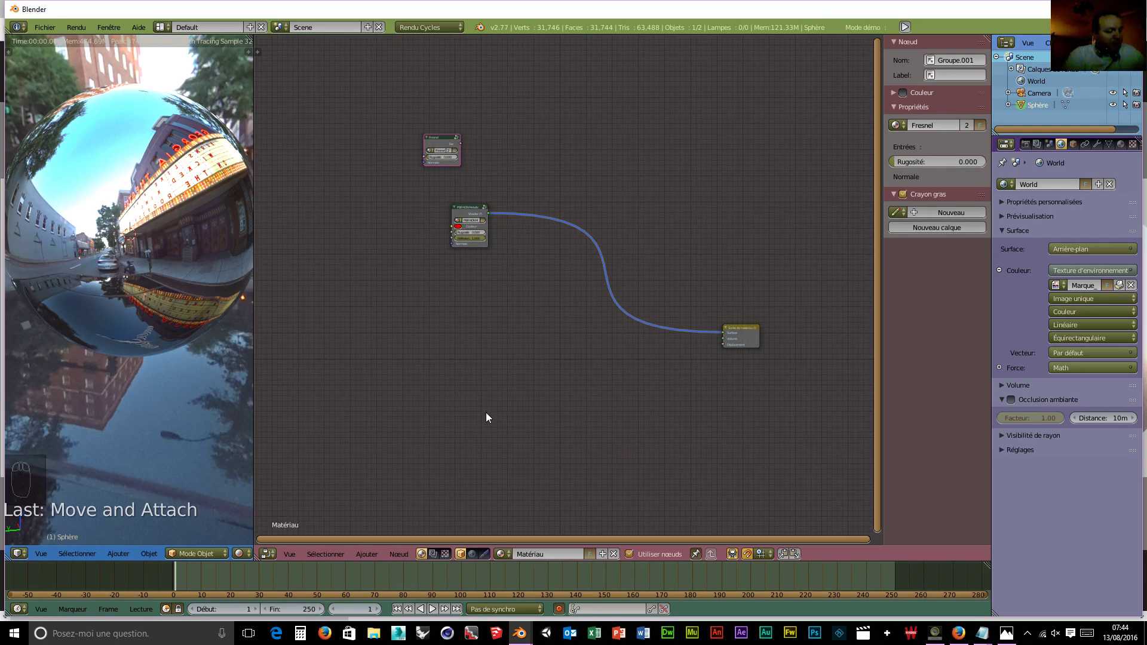
# Add another PBR NON Metallic group node and a Réflexion group node, lining them up beside the Fresnel node.
pyautogui.hotkey('shift', 'a')
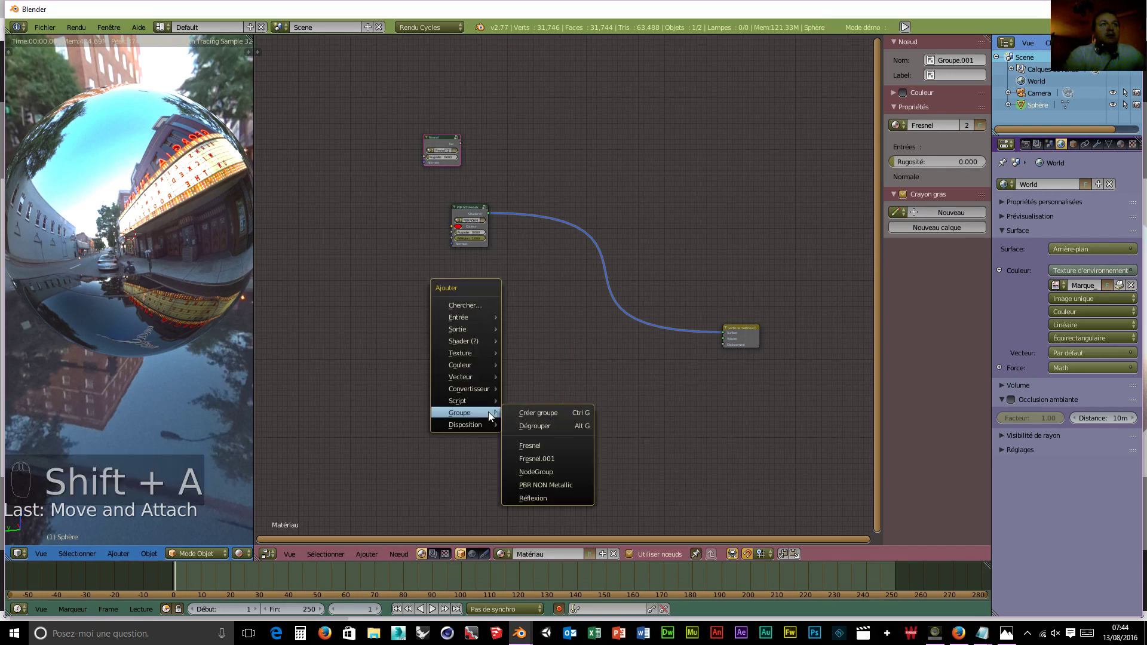
pyautogui.click(552, 484)
pyautogui.click(493, 134)
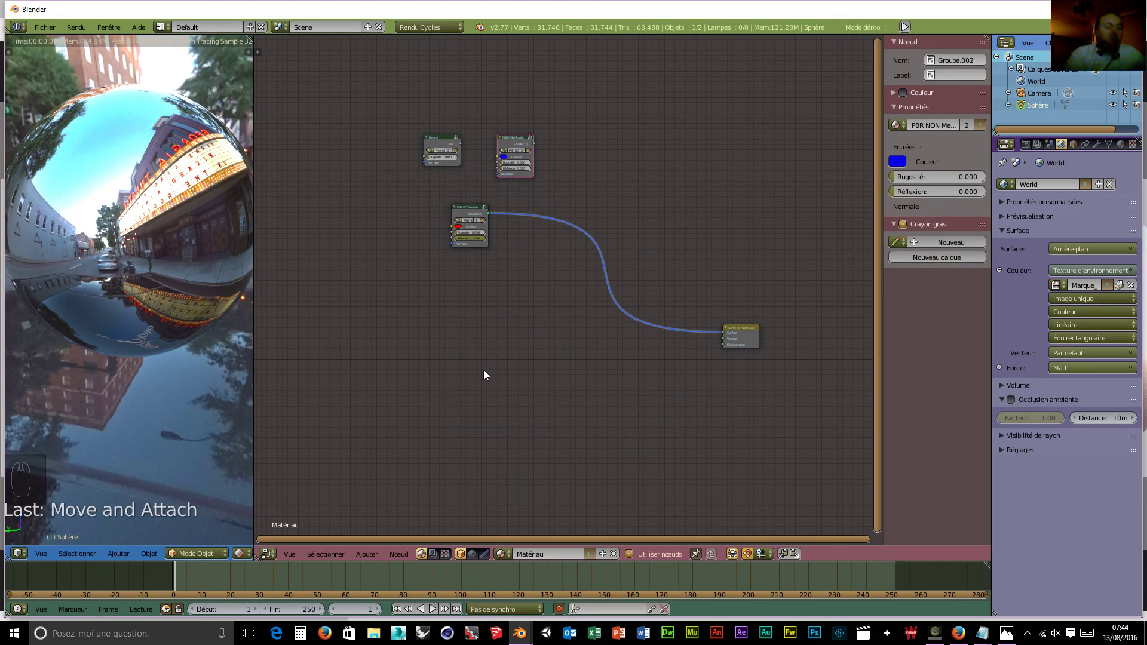
pyautogui.hotkey('shift', 'a')
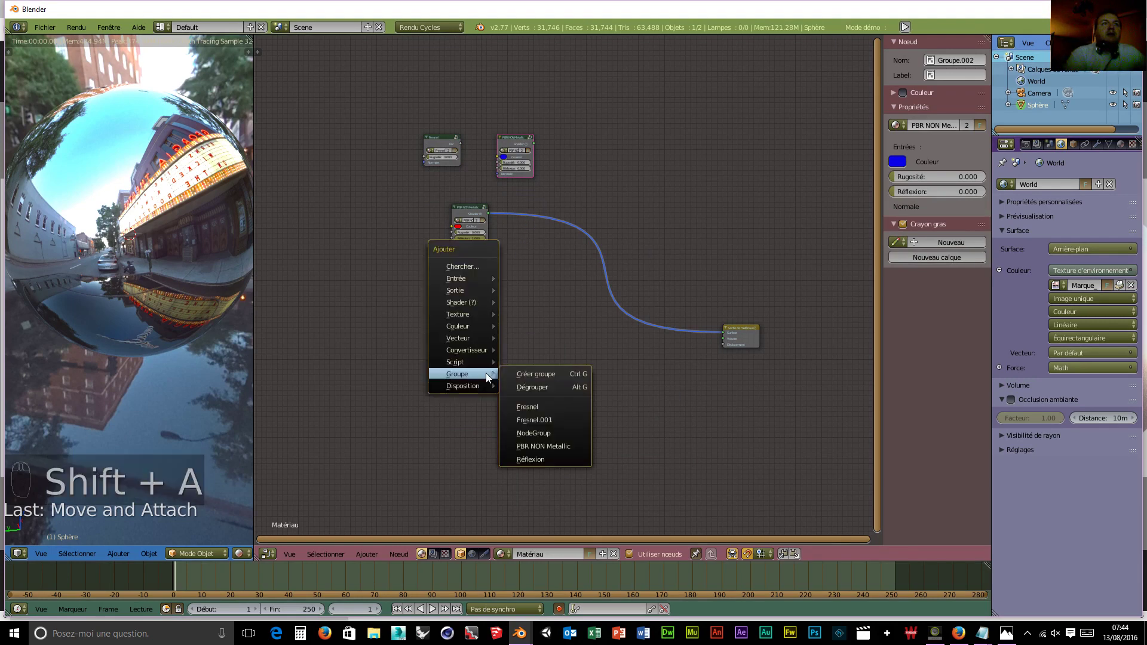
pyautogui.click(546, 459)
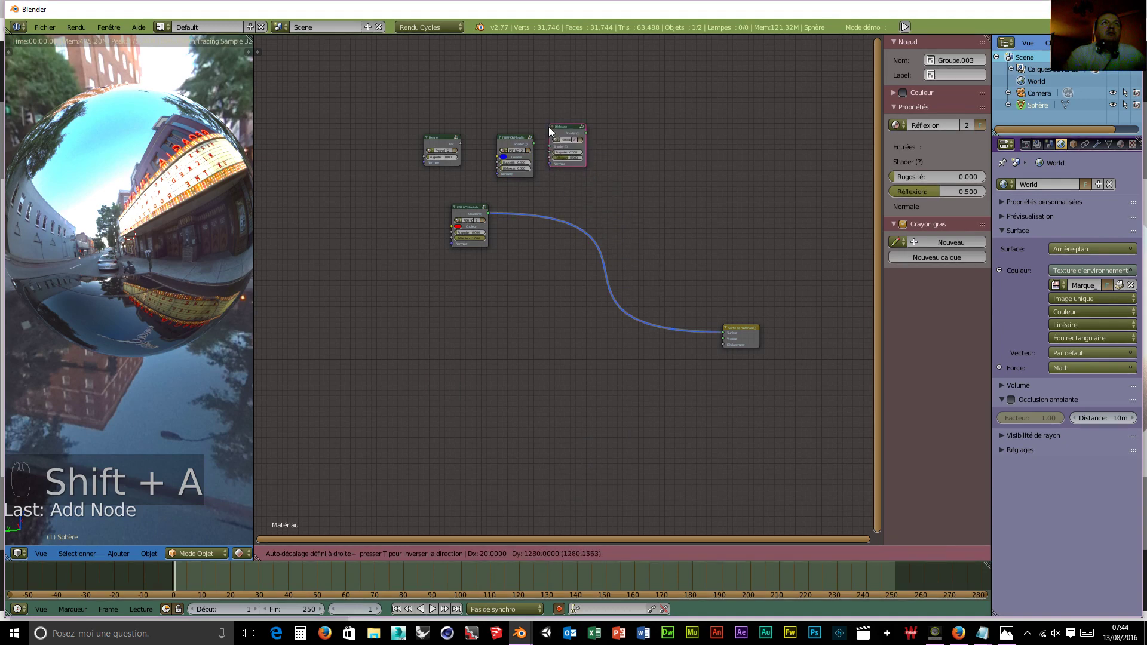
pyautogui.click(549, 126)
# Replace the original red group node with the new blue PBR NON Metallic node, linking its Shader output to the material output's Surface input.
pyautogui.click(472, 210)
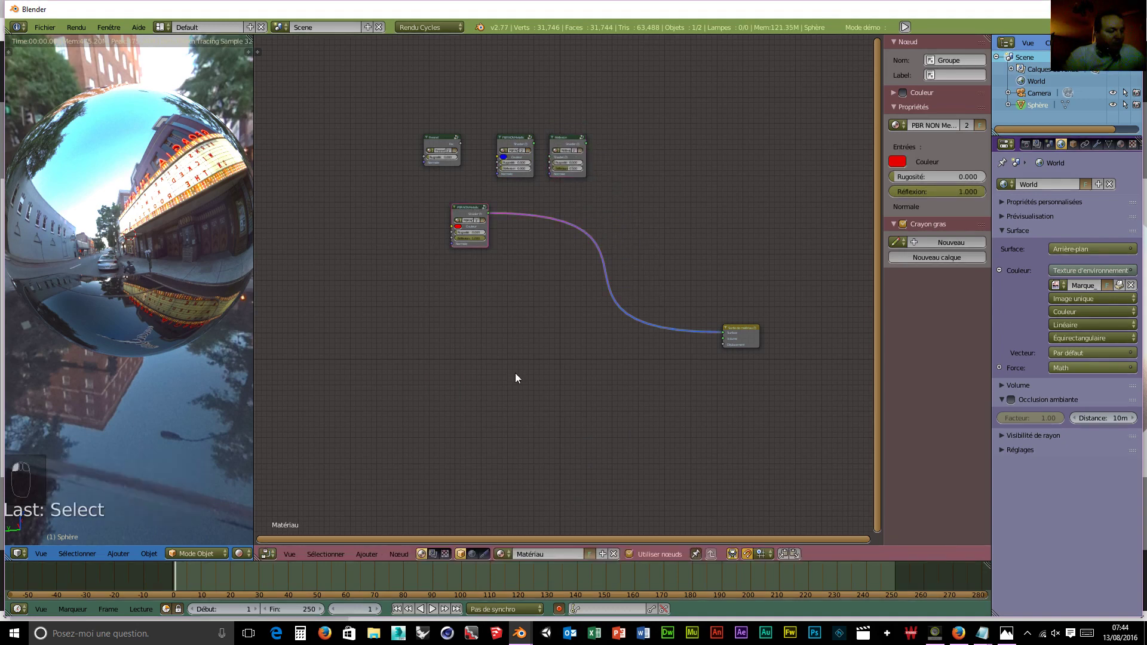
pyautogui.press('x')
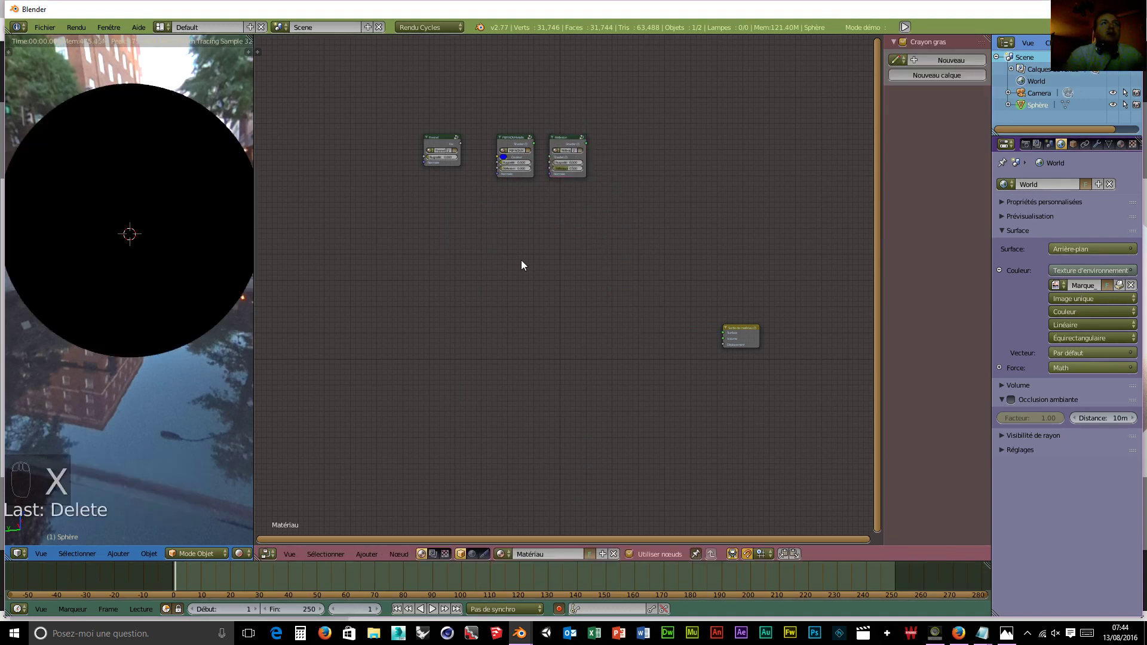
pyautogui.moveTo(511, 141); pyautogui.dragTo(592, 314)
pyautogui.scroll(3, 625, 384)
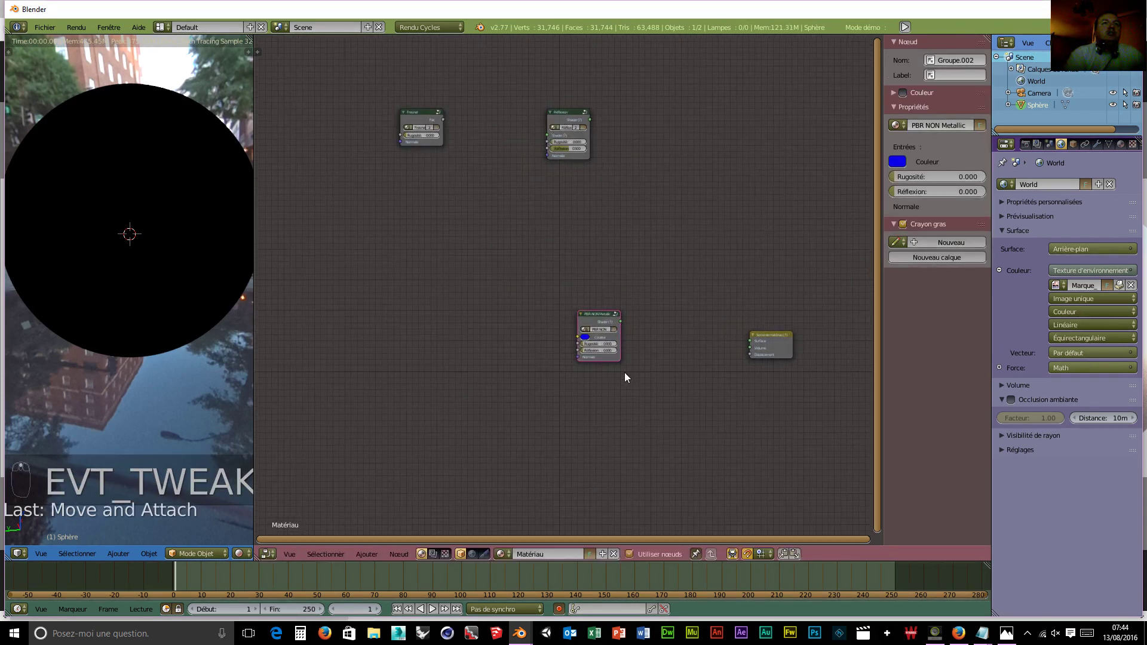
pyautogui.moveTo(706, 436); pyautogui.dragTo(599, 432, button='middle')
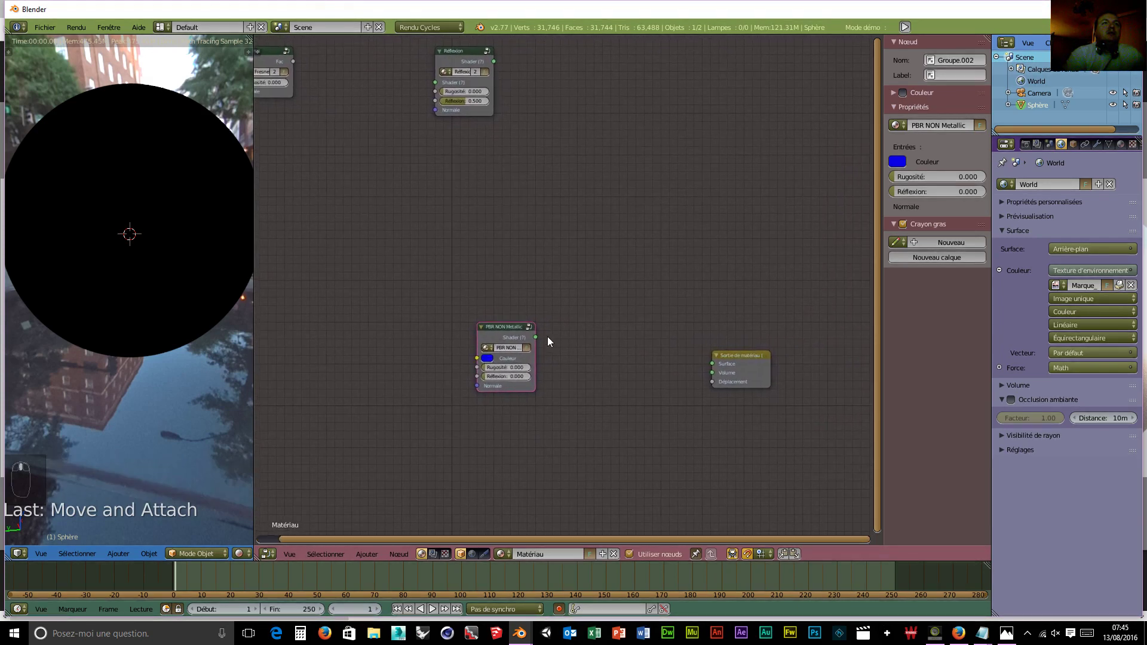
pyautogui.moveTo(536, 337); pyautogui.dragTo(713, 364)
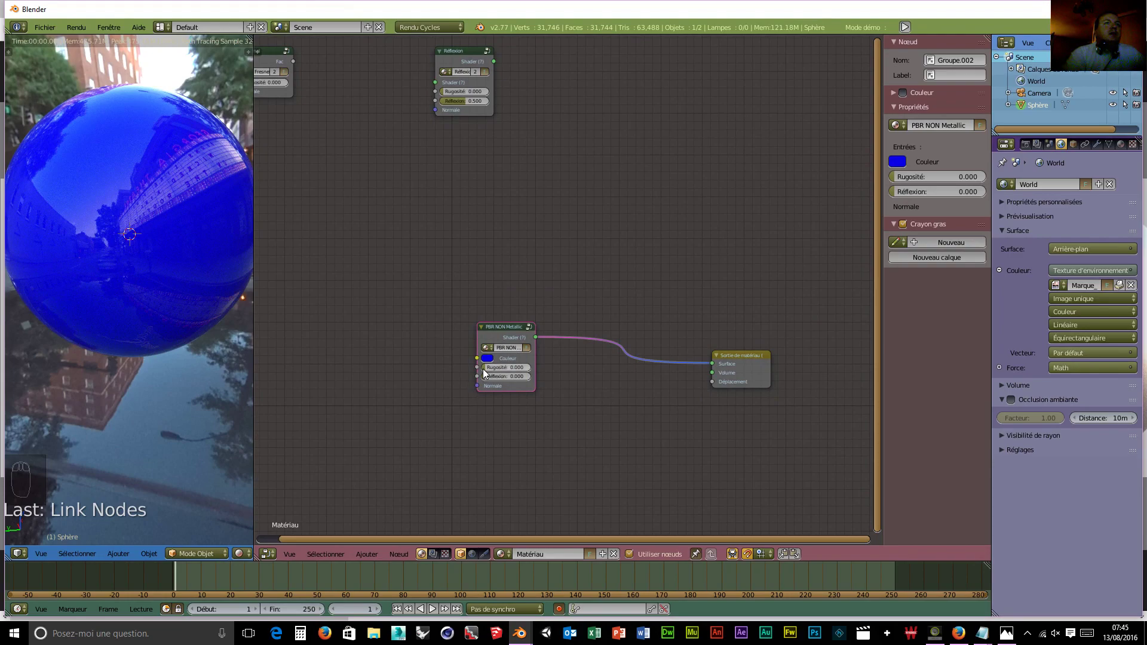
# Set Réflexion to 0.755 on the new PBR NON Metallic node, check the group's contents, and change its Couleur to light pinkish purple.
pyautogui.moveTo(485, 375); pyautogui.dragTo(530, 376)
pyautogui.click(503, 328)
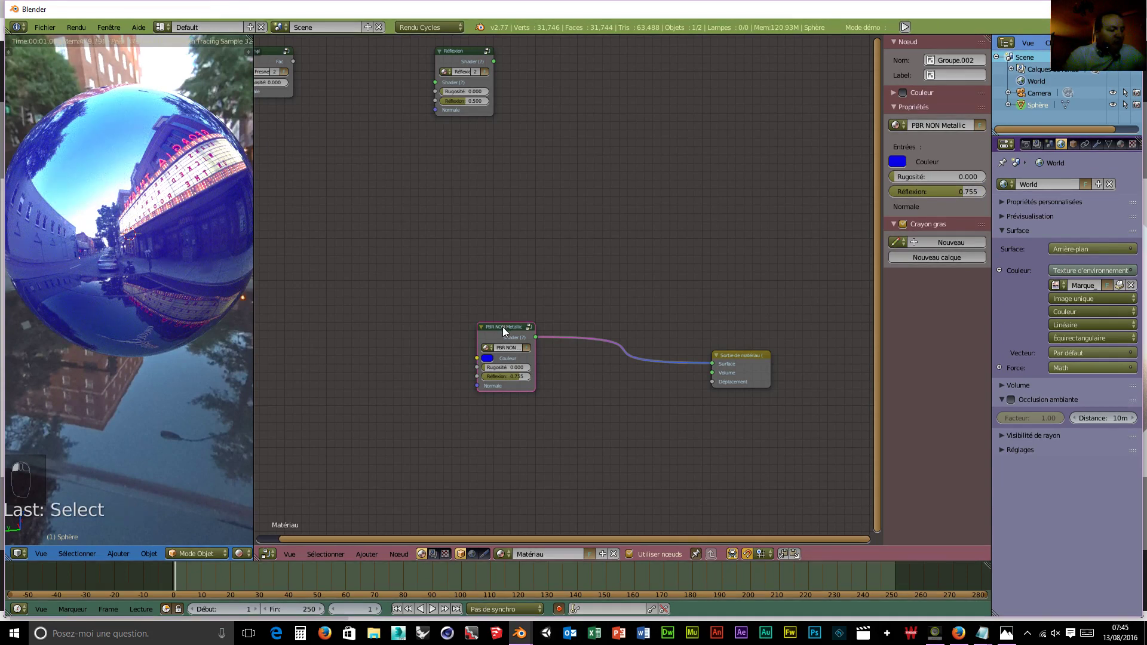
pyautogui.press('Tab')
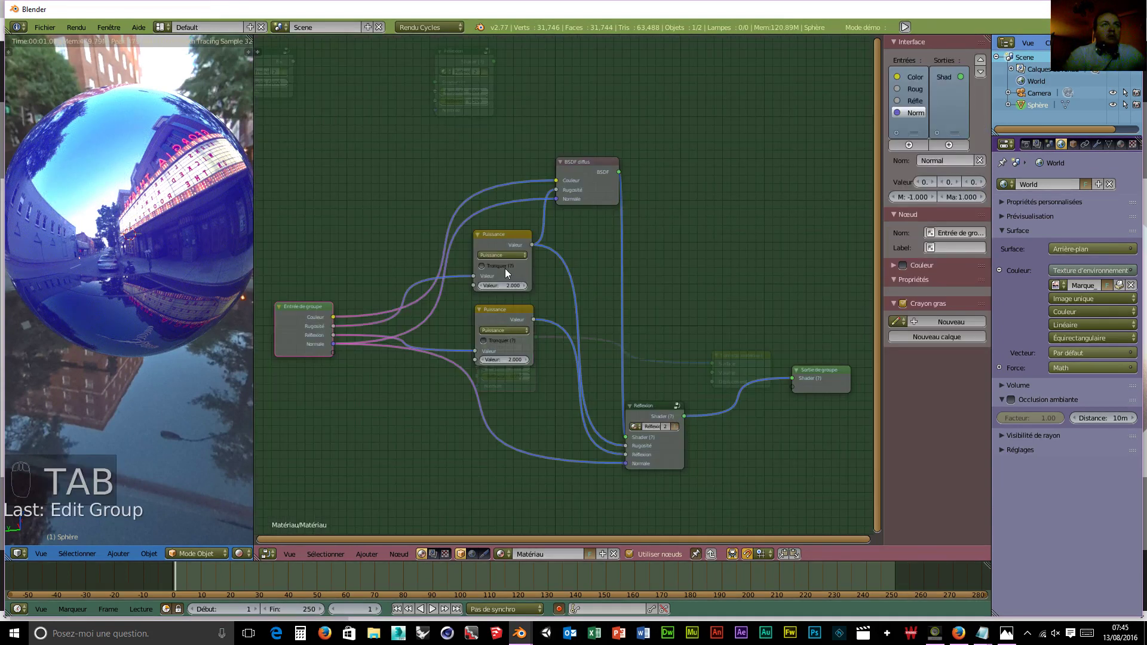
pyautogui.click(310, 310)
pyautogui.press('Tab')
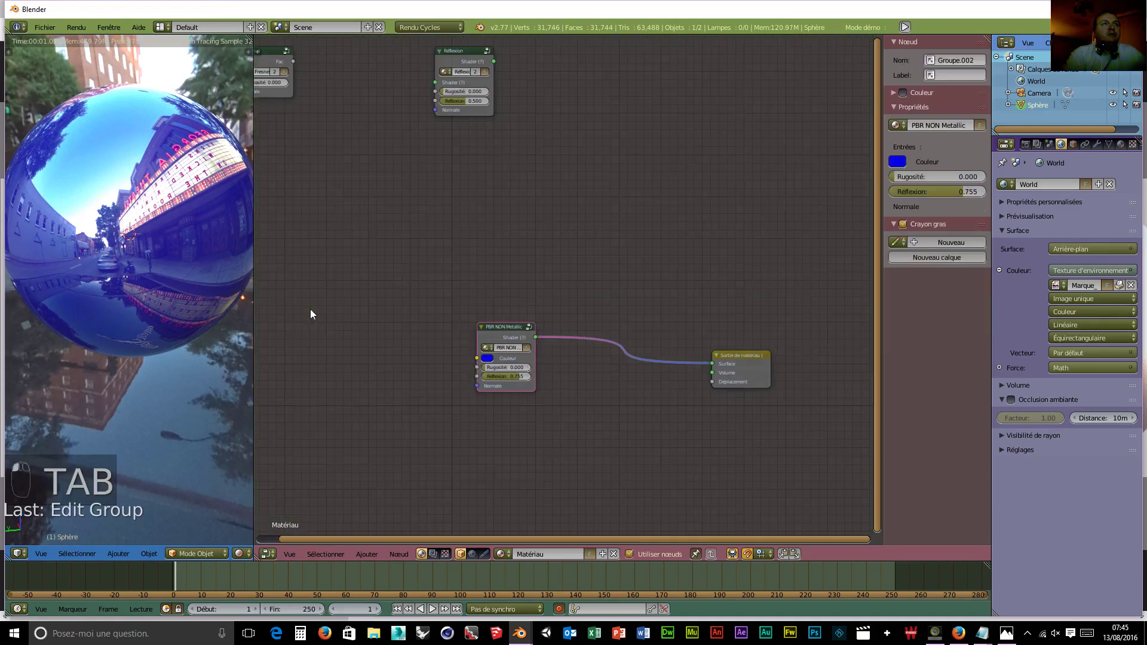
pyautogui.click(490, 358)
pyautogui.moveTo(524, 276)
pyautogui.mouseDown()
pyautogui.moveTo(498, 259)
pyautogui.moveTo(509, 282)
pyautogui.moveTo(526, 262)
pyautogui.moveTo(500, 275)
pyautogui.moveTo(526, 275)
pyautogui.mouseUp()
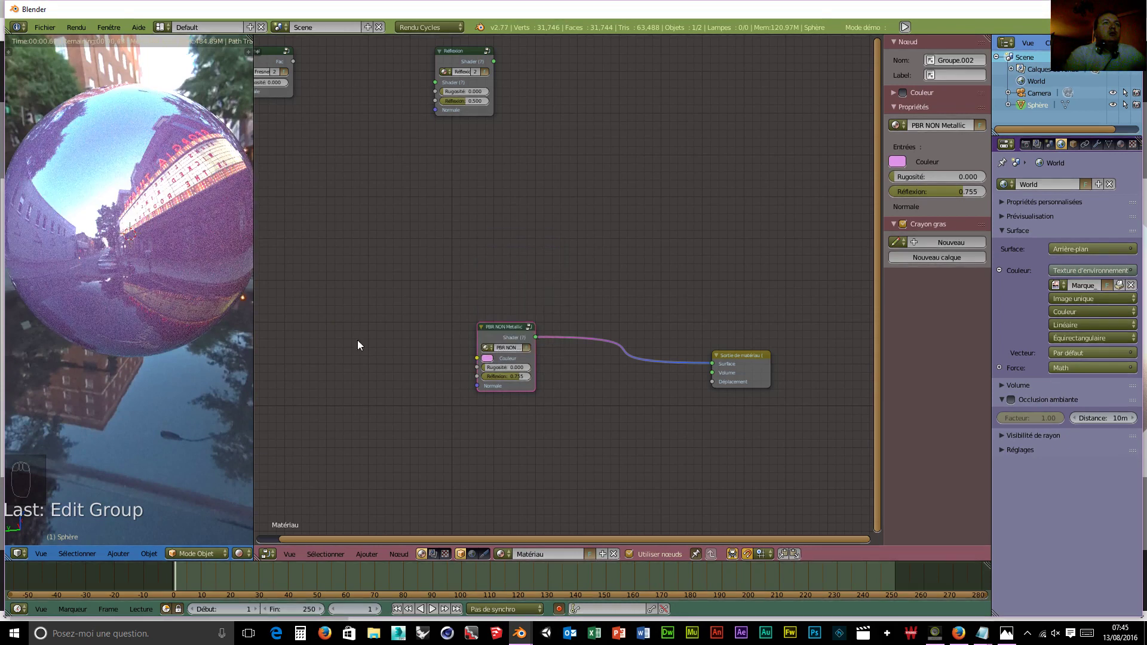
# Merge the node editor area into the 3D viewport and show the whole sphere within the street environment.
pyautogui.moveTo(375, 324); pyautogui.dragTo(411, 307, button='middle')
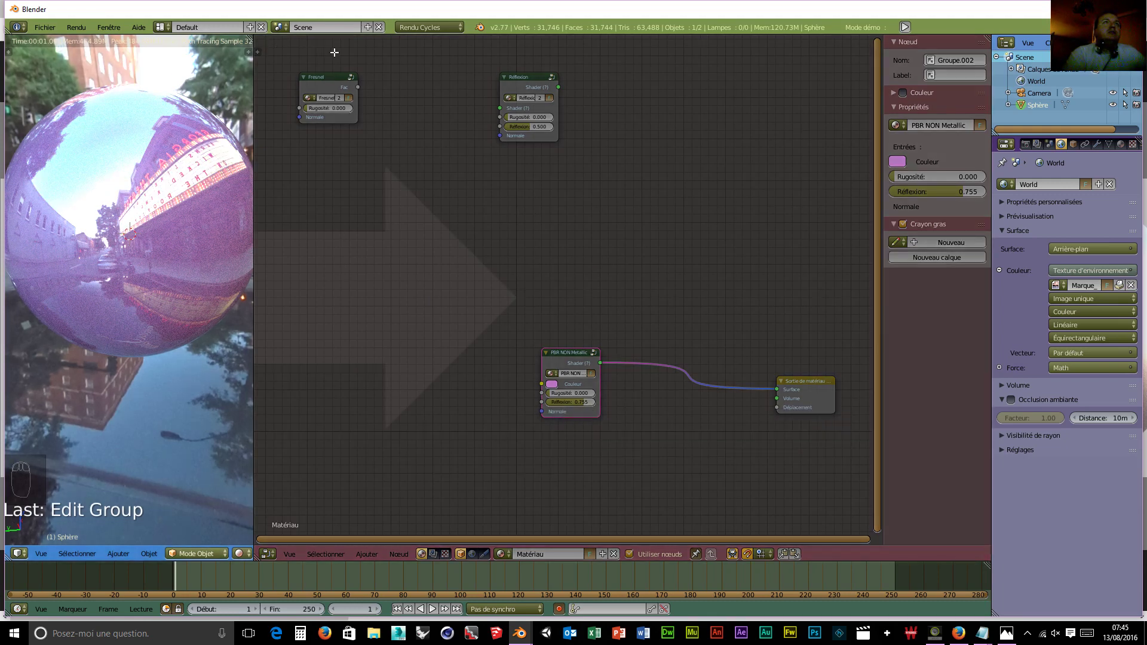
pyautogui.moveTo(334, 52); pyautogui.dragTo(334, 52)
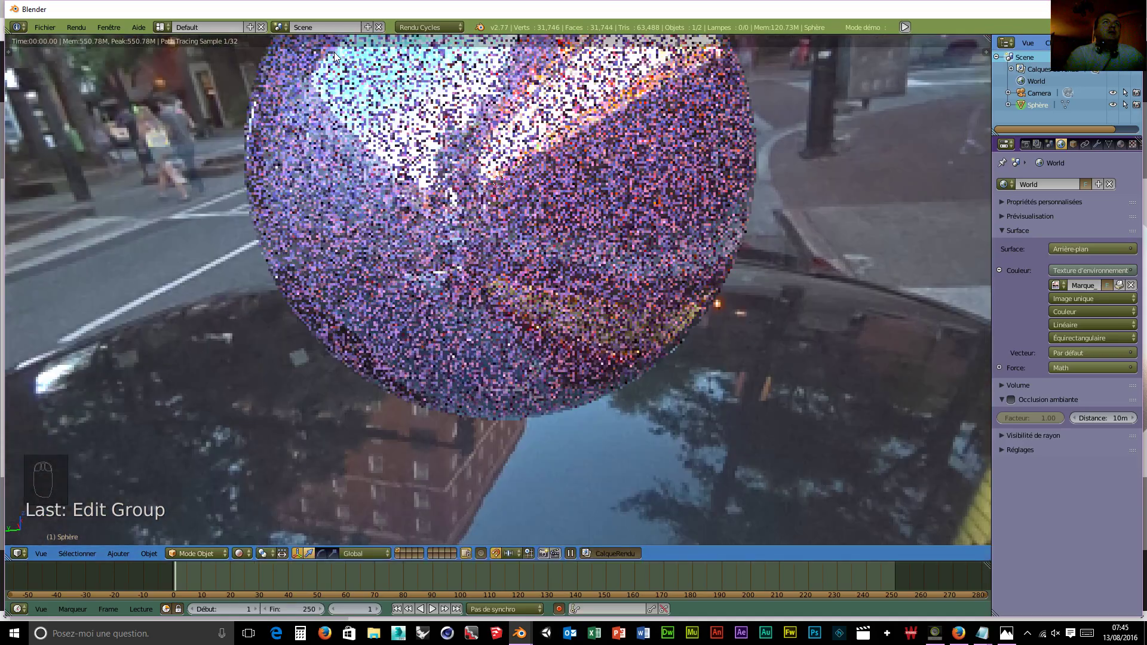
pyautogui.scroll(-5, 526, 260)
pyautogui.moveTo(525, 259); pyautogui.dragTo(895, 271, button='middle')
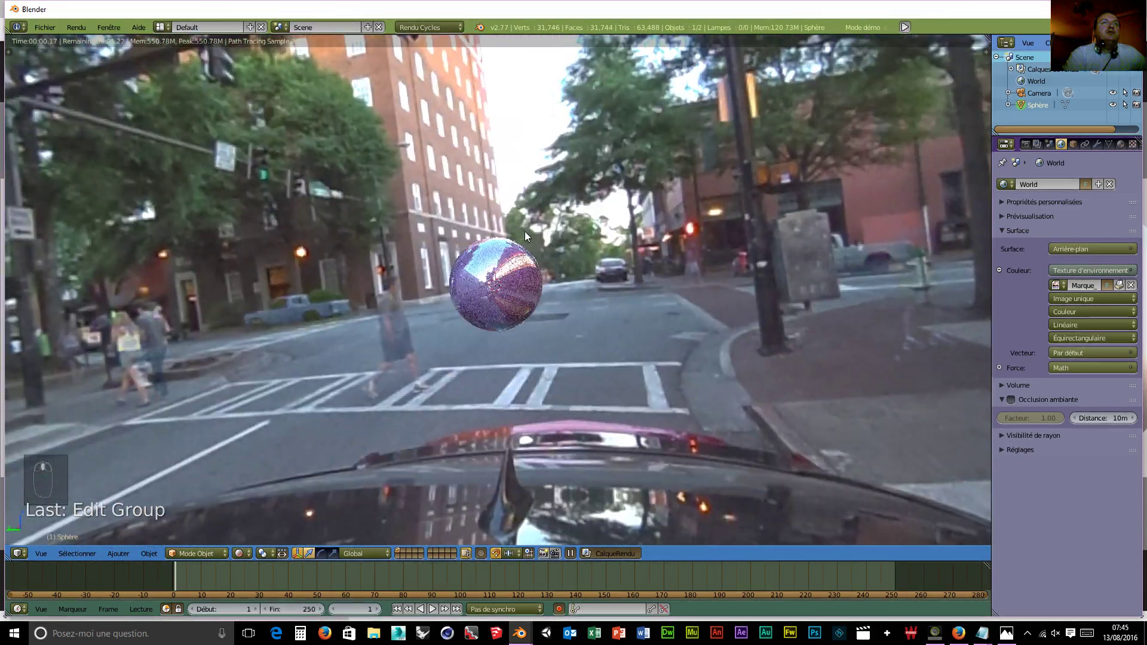
# Unlink the world's environment image and remove the environment texture from the background Couleur.
pyautogui.click(1131, 285)
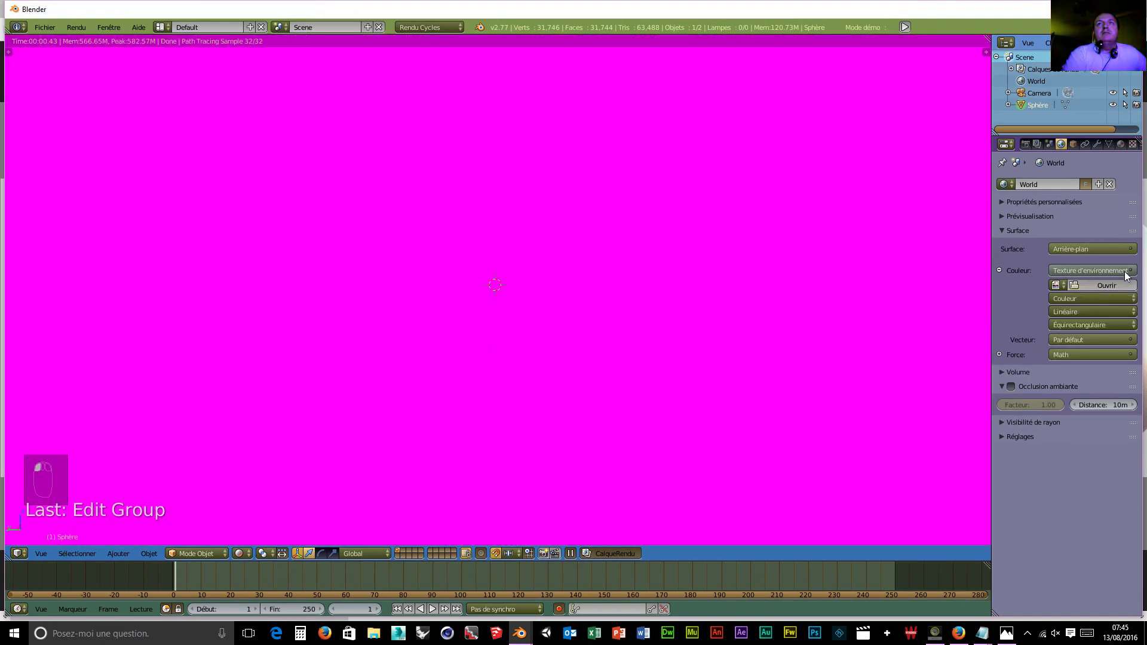
pyautogui.click(1135, 271)
pyautogui.click(1086, 113)
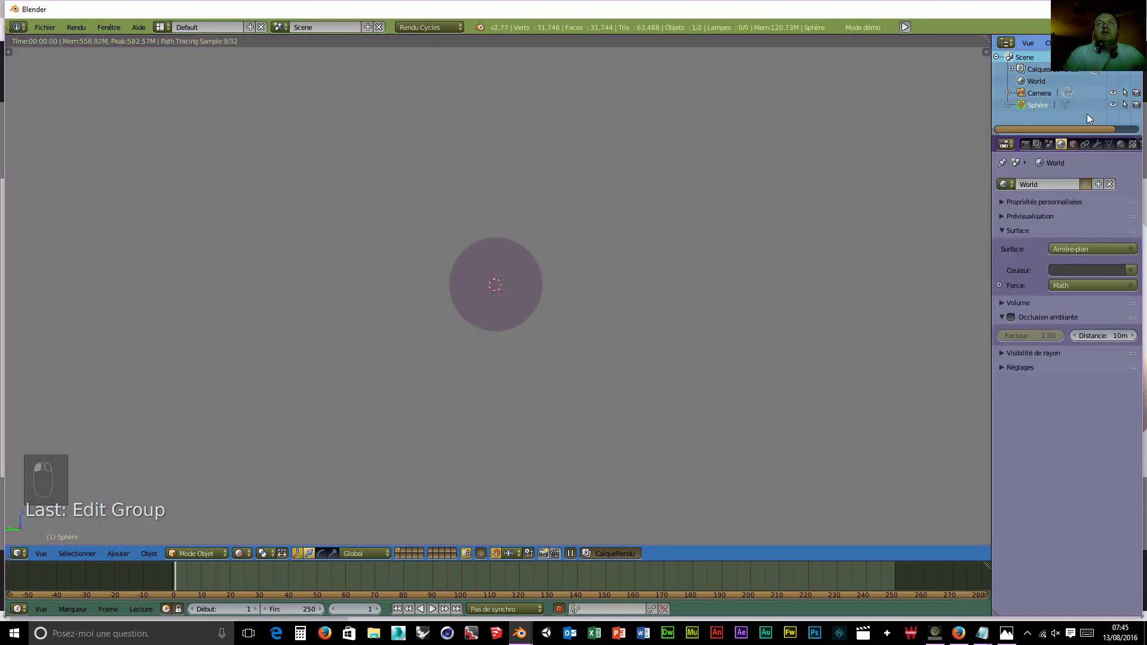
# Delete the sphere from the scene.
pyautogui.scroll(4, 508, 349)
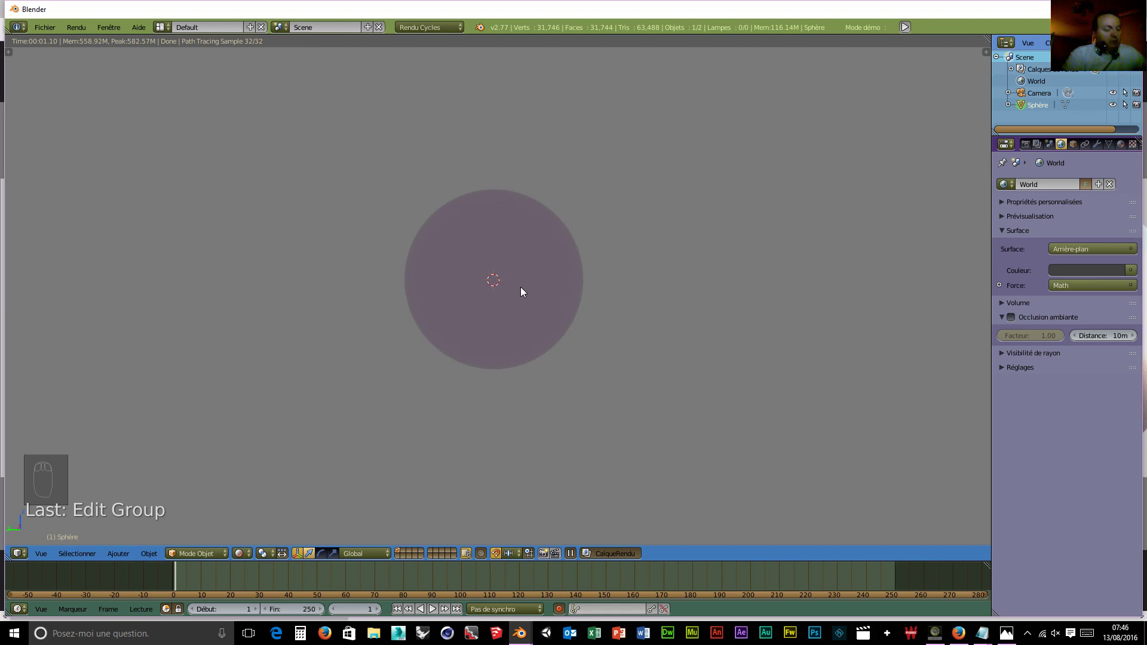
pyautogui.press('x')
pyautogui.click(510, 288)
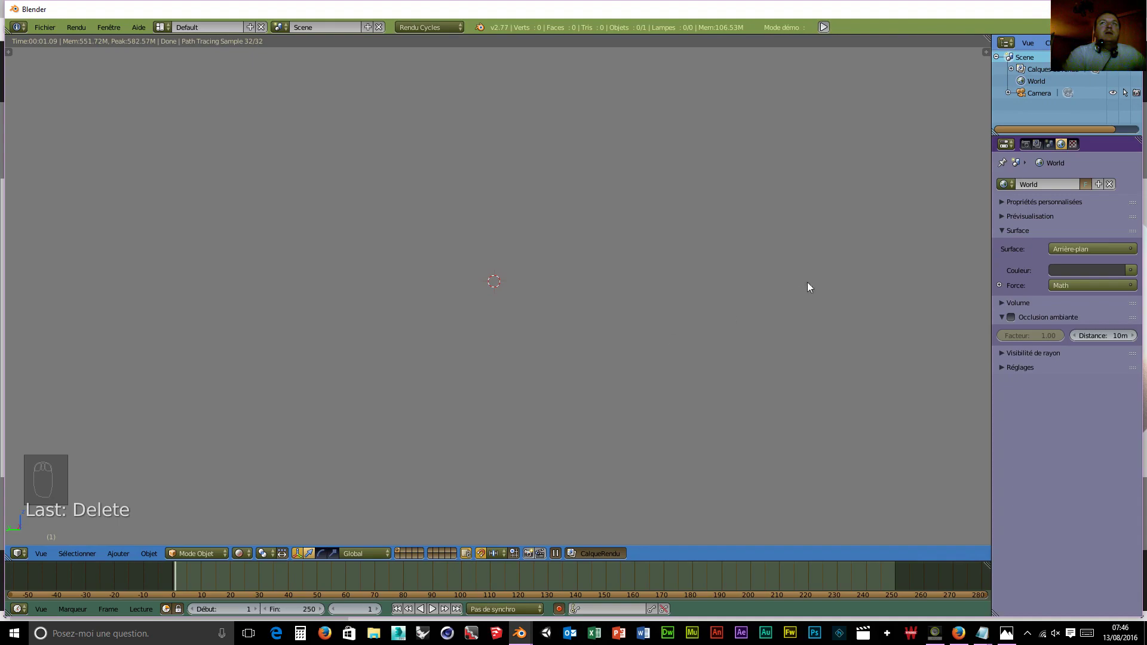
# Switch the 3D viewport to wireframe shading and show the whole floor grid with the camera.
pyautogui.click(242, 553)
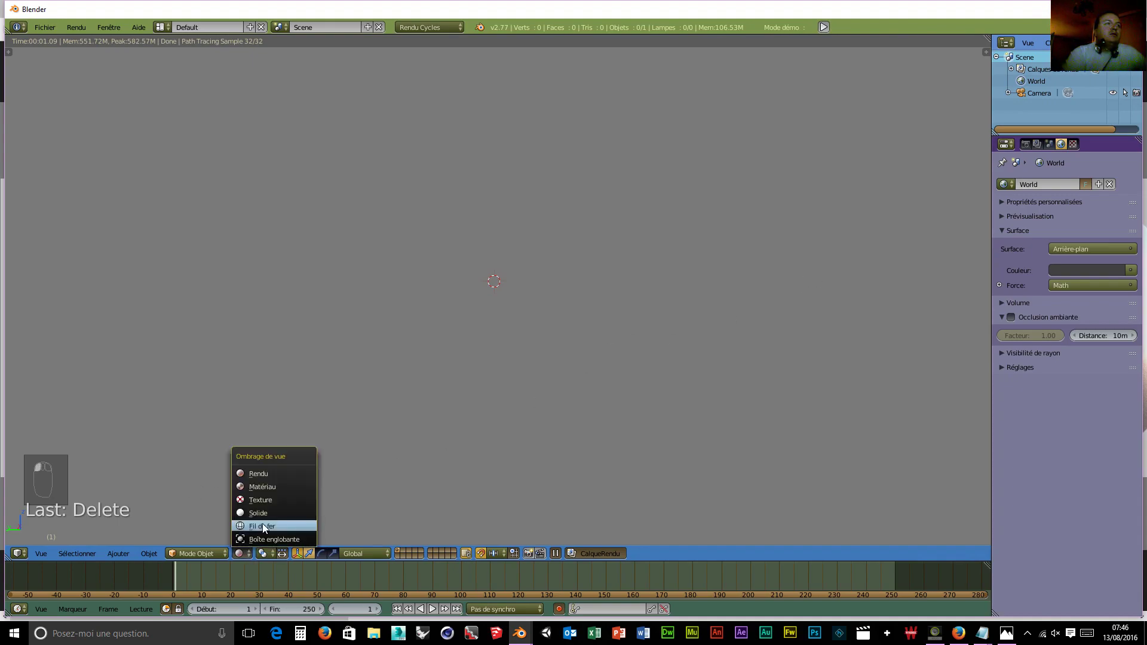
pyautogui.click(263, 523)
pyautogui.moveTo(379, 442); pyautogui.dragTo(288, 393, button='middle')
pyautogui.scroll(-4, 288, 393)
pyautogui.moveTo(412, 393); pyautogui.dragTo(417, 388, button='middle')
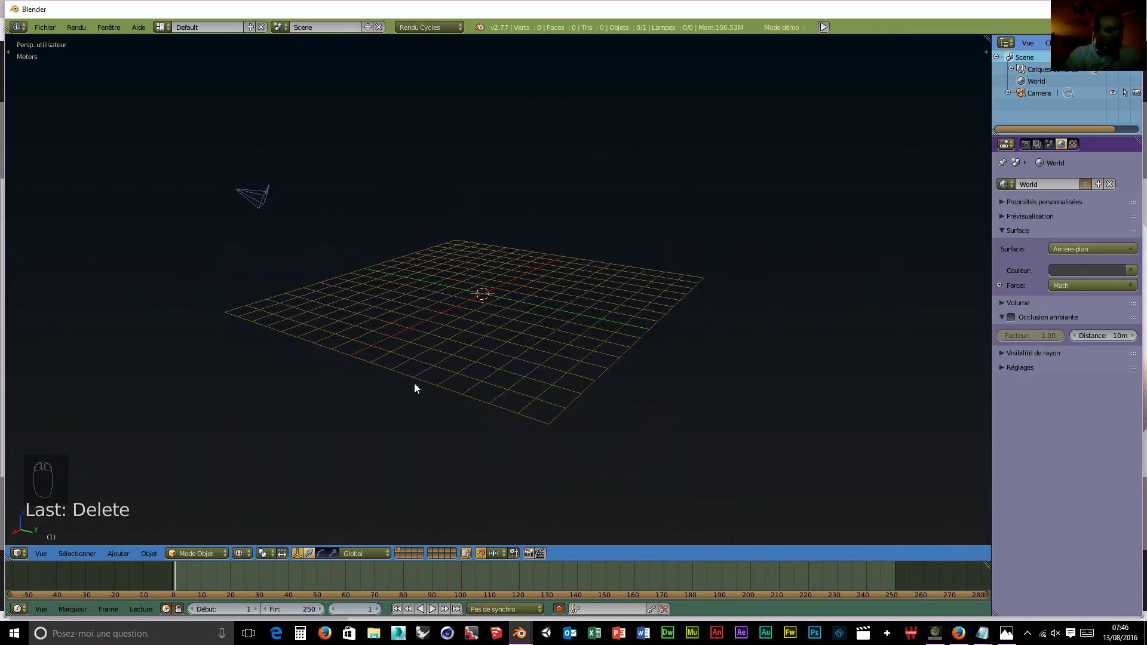
# Show the tool shelf and the properties region in the 3D viewport.
pyautogui.press('t')
pyautogui.press('n')
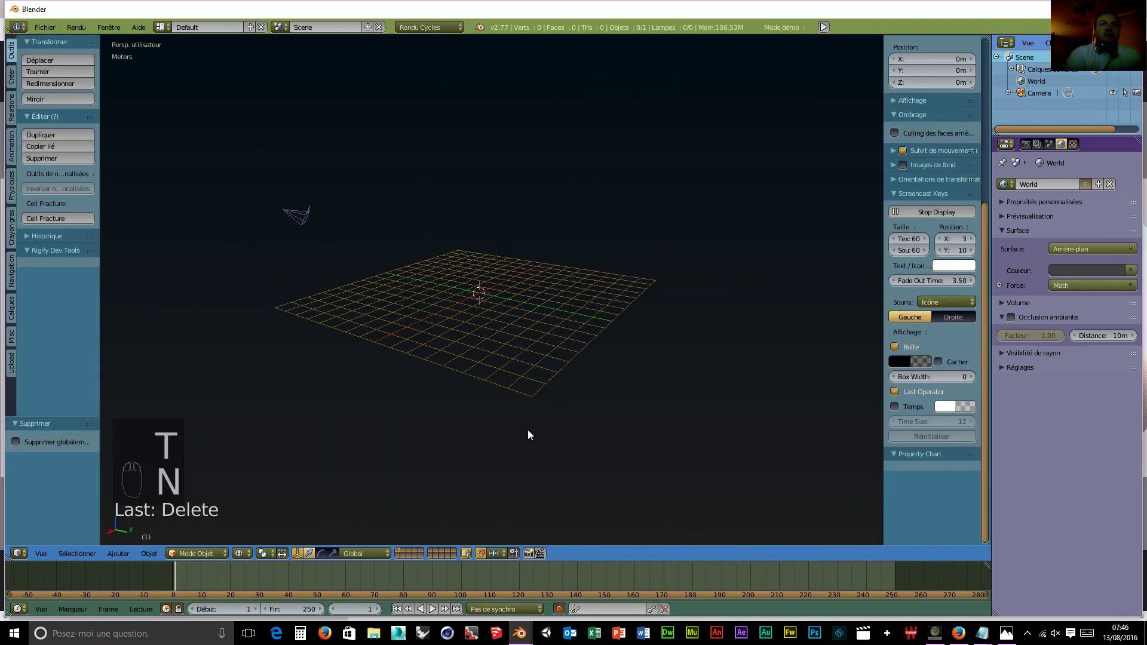
pyautogui.scroll(4, 528, 427)
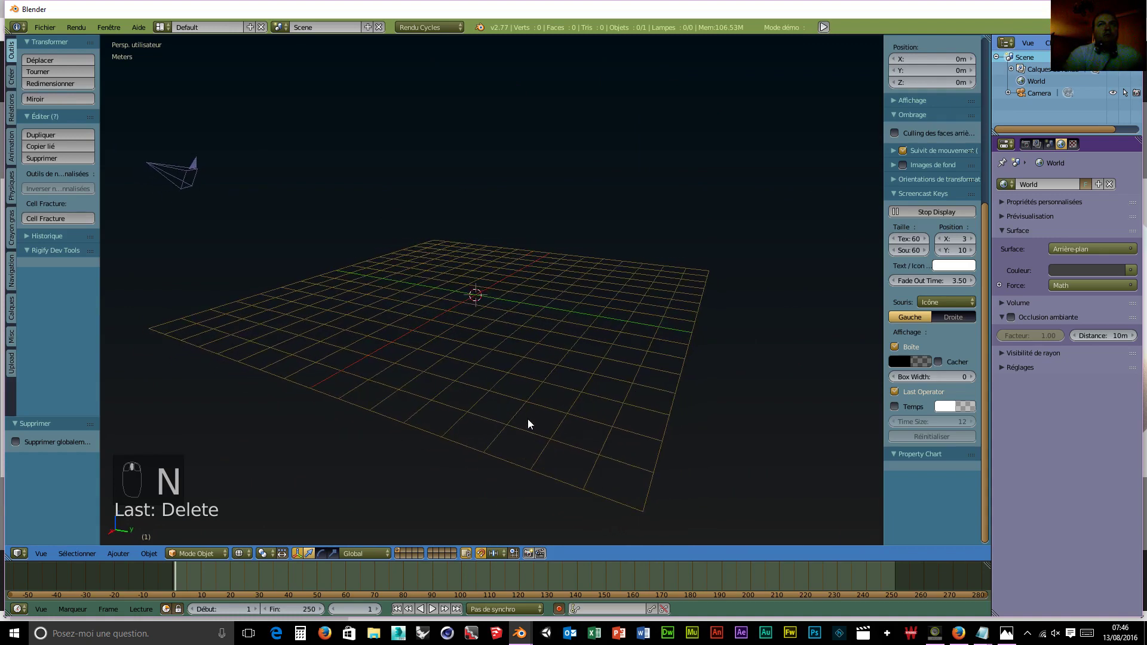
pyautogui.scroll(-4, 527, 421)
pyautogui.moveTo(524, 423)
pyautogui.mouseDown(button='middle')
pyautogui.moveTo(547, 435)
pyautogui.moveTo(525, 428)
pyautogui.mouseUp(button='middle')
pyautogui.scroll(-2, 528, 427)
pyautogui.scroll(4, 528, 426)
pyautogui.scroll(-3, 528, 427)
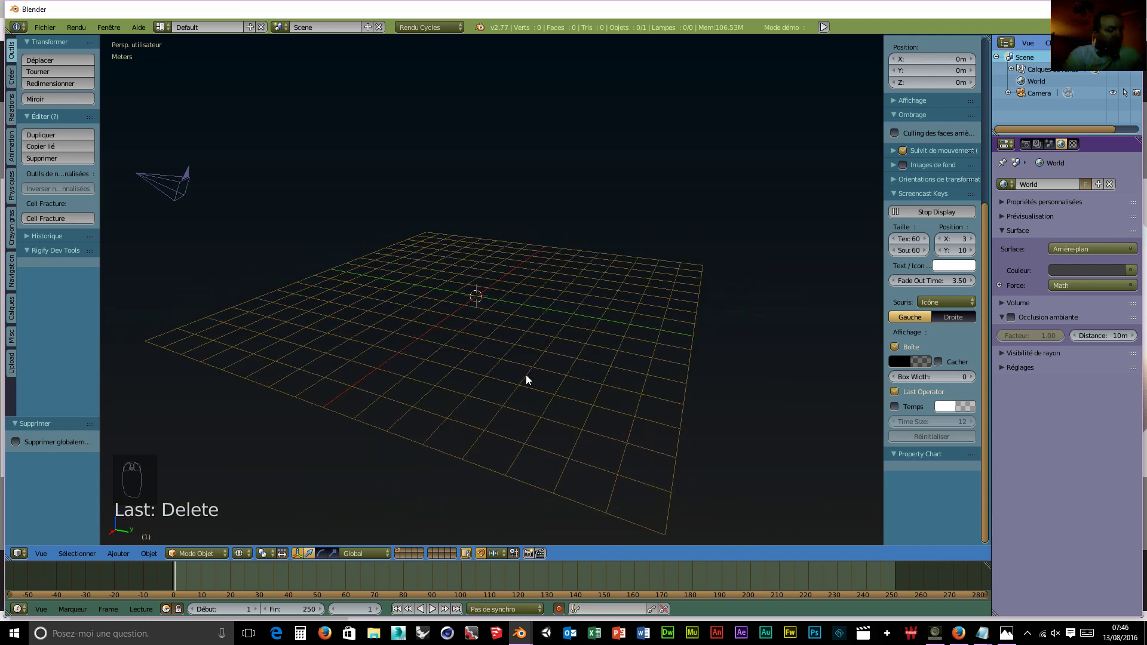
# Add a cube mesh at the scene origin and give it a new material.
pyautogui.hotkey('shift', 'a')
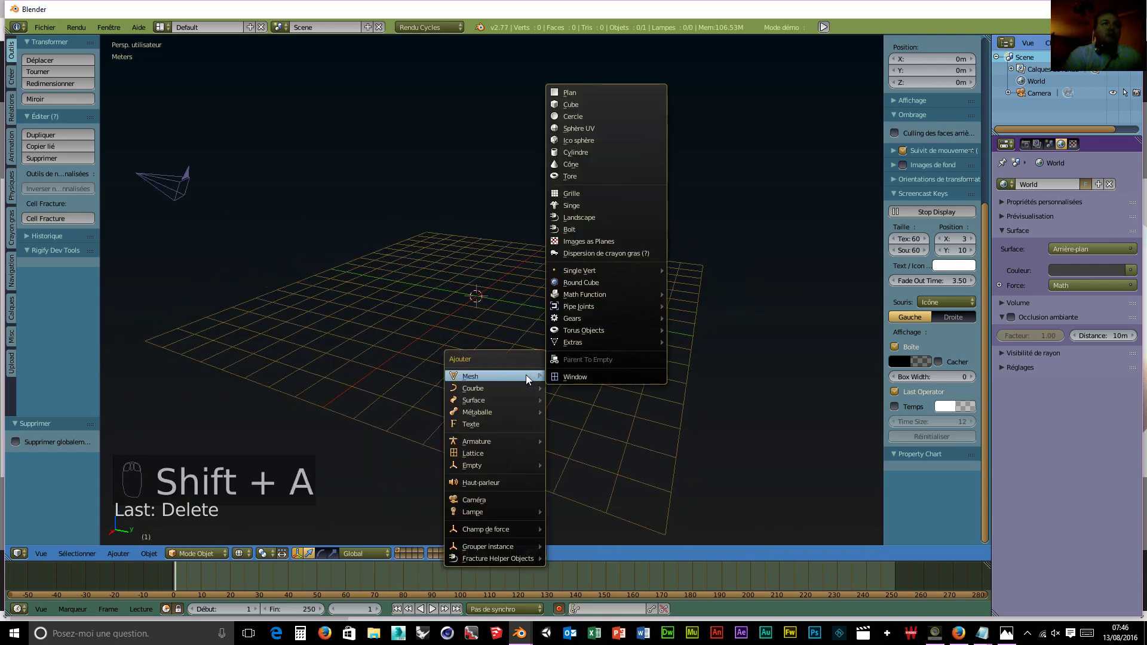
pyautogui.click(580, 104)
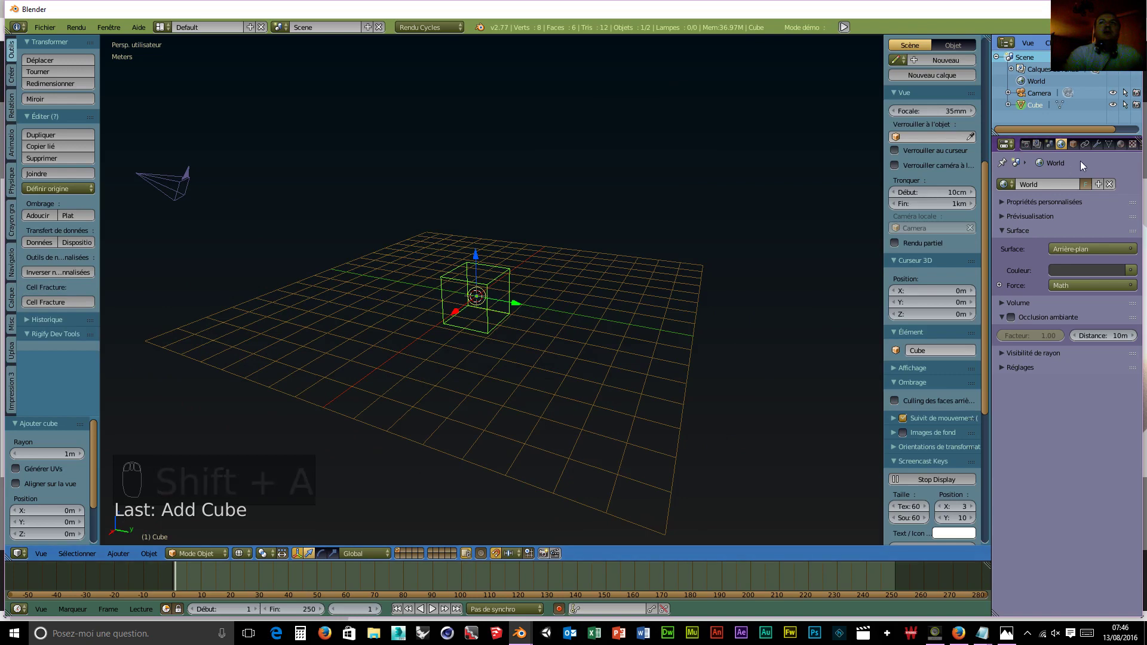
pyautogui.click(1120, 144)
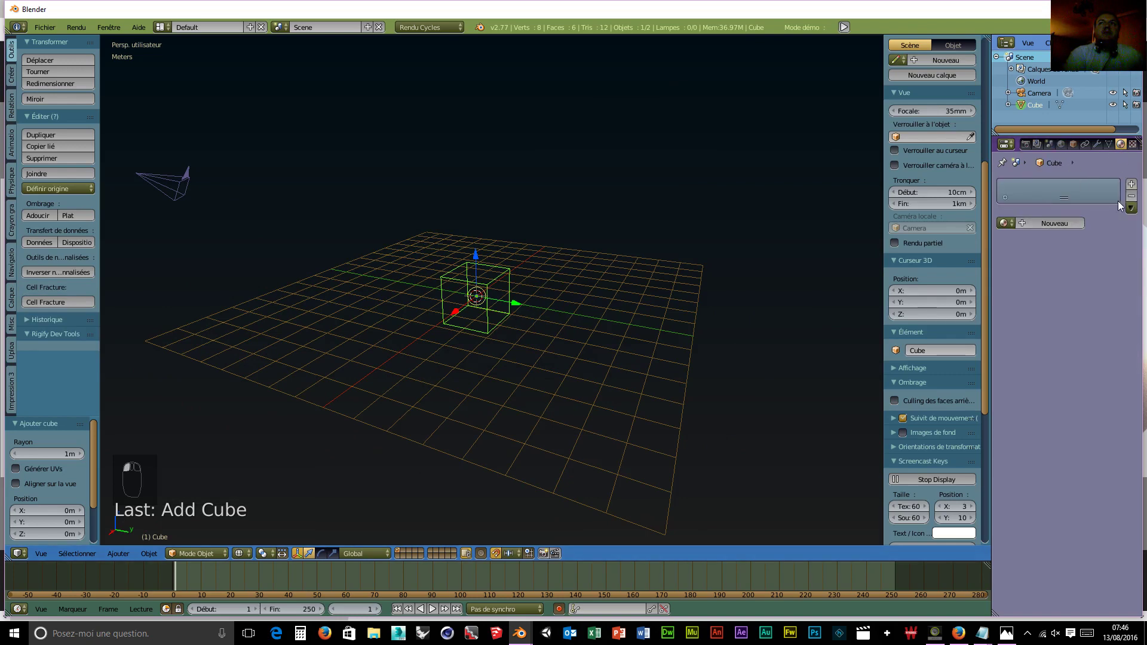
pyautogui.click(1042, 223)
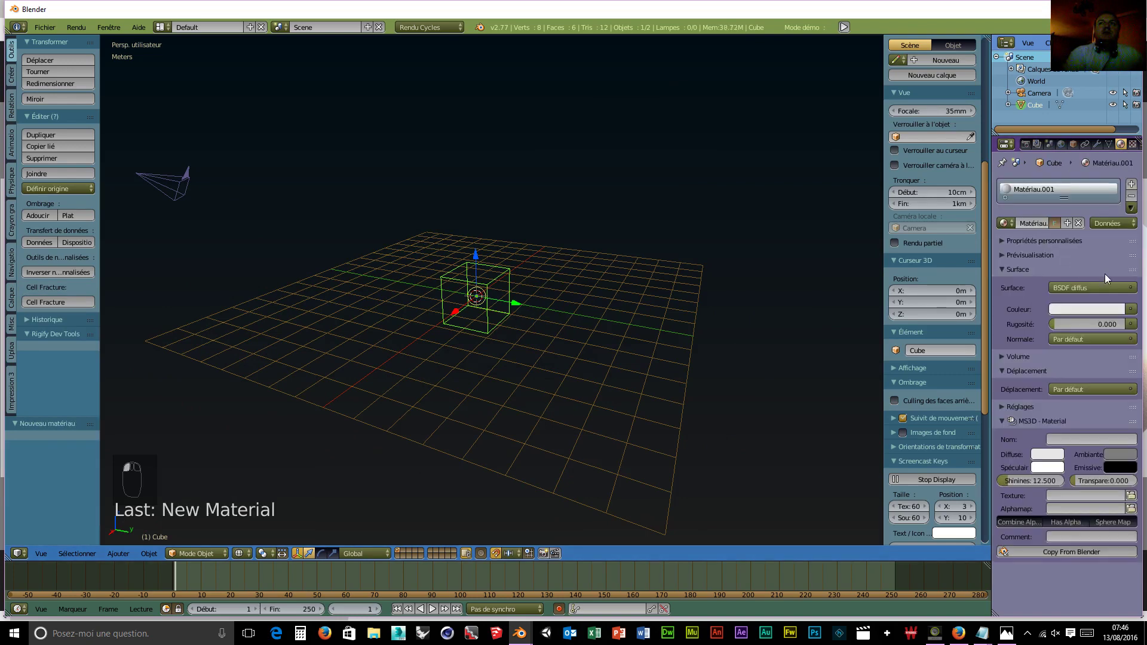
pyautogui.click(1132, 289)
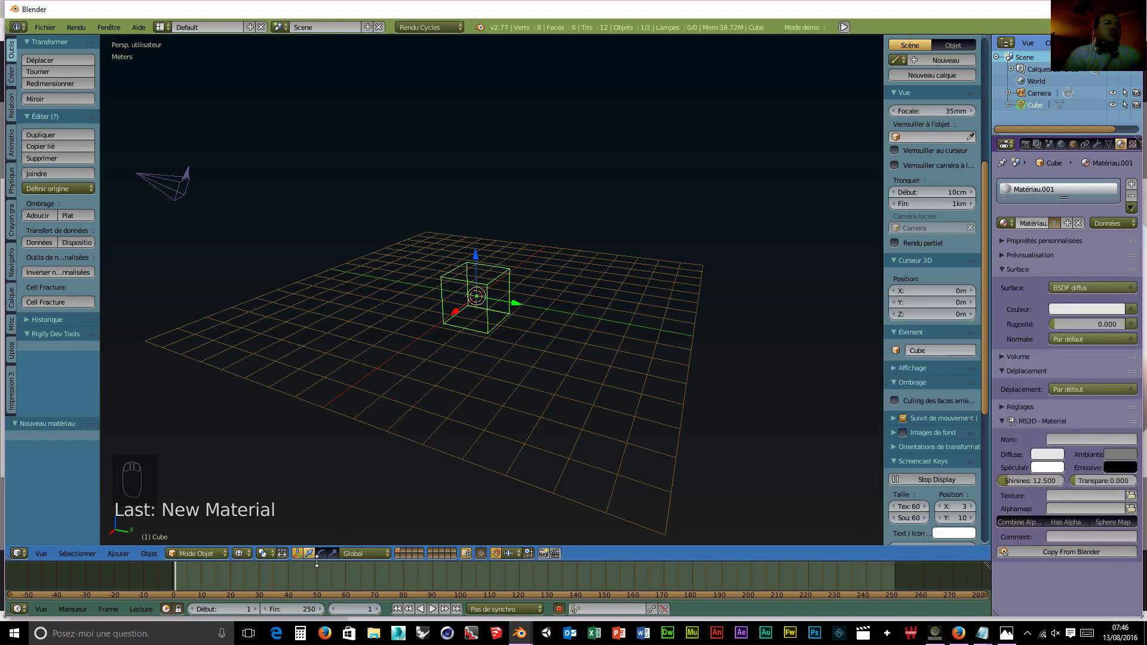
# Enlarge the timeline area and turn it into a node editor showing the cube's material nodes.
pyautogui.moveTo(316, 562); pyautogui.dragTo(317, 411)
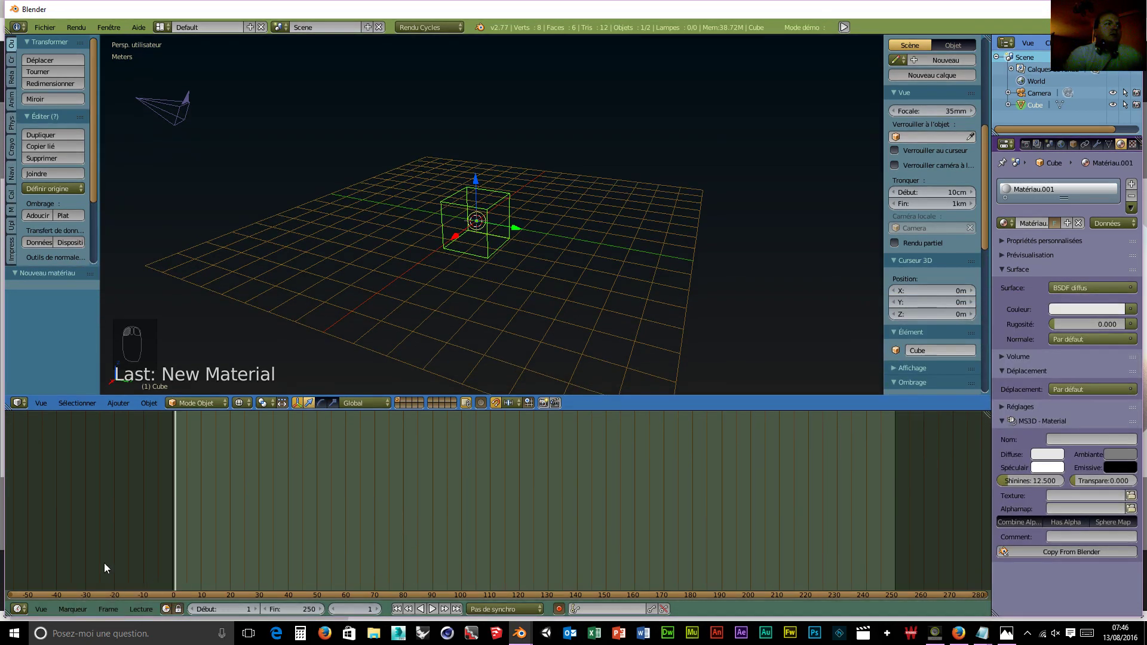
pyautogui.click(18, 608)
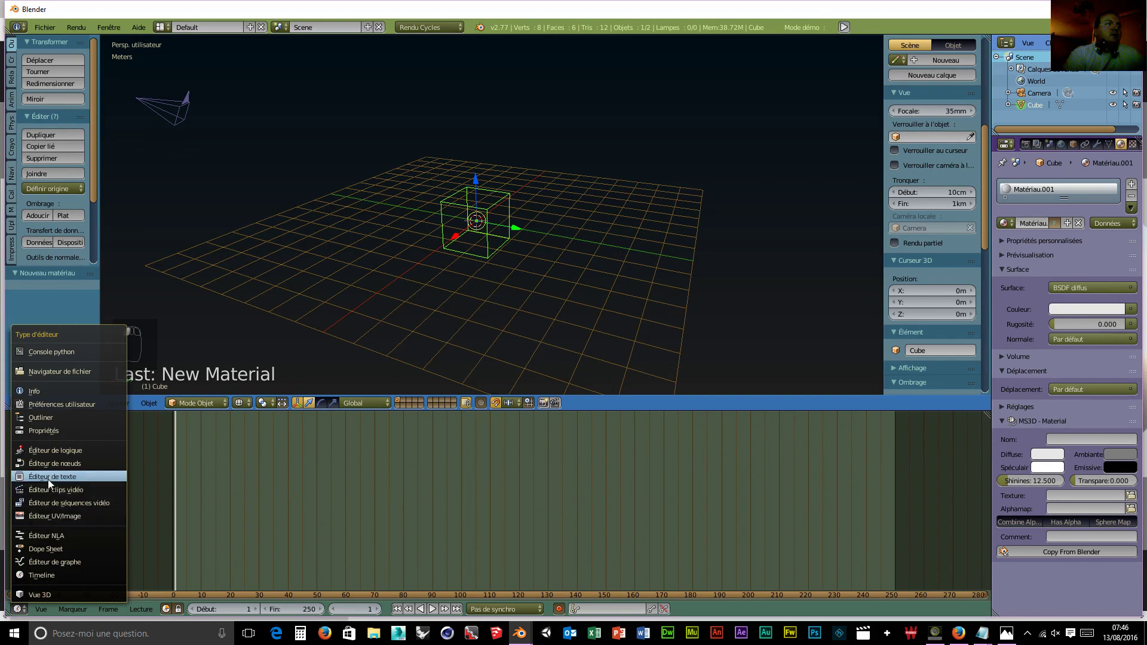
pyautogui.click(52, 464)
pyautogui.scroll(3, 487, 534)
pyautogui.moveTo(446, 530); pyautogui.dragTo(512, 498, button='middle')
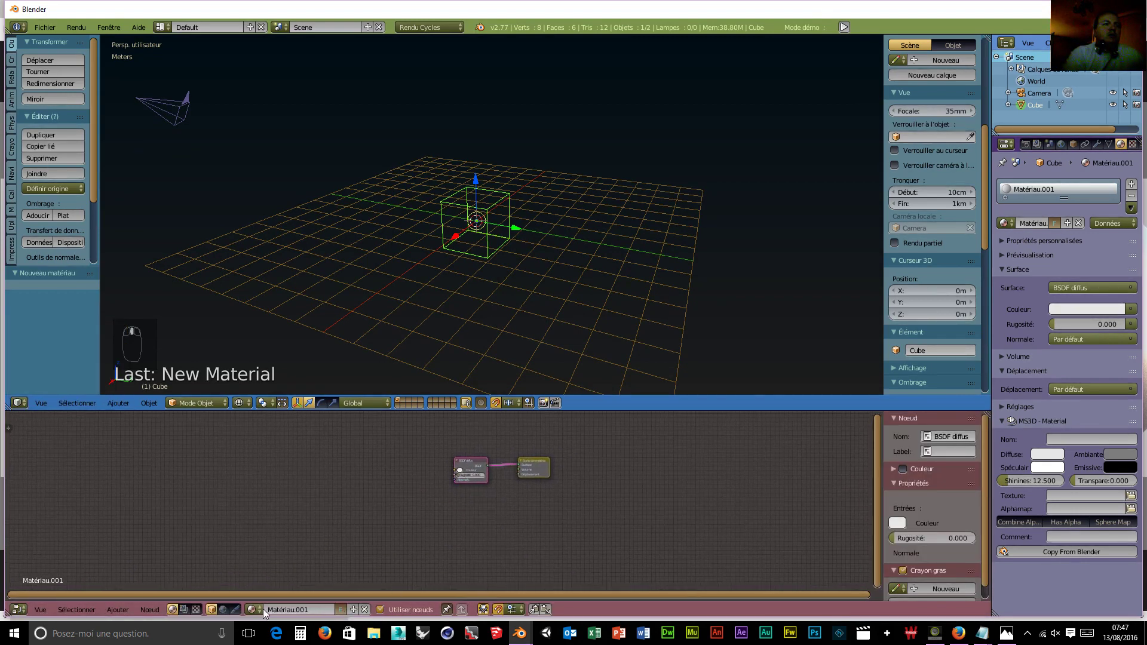
pyautogui.scroll(1, 382, 526)
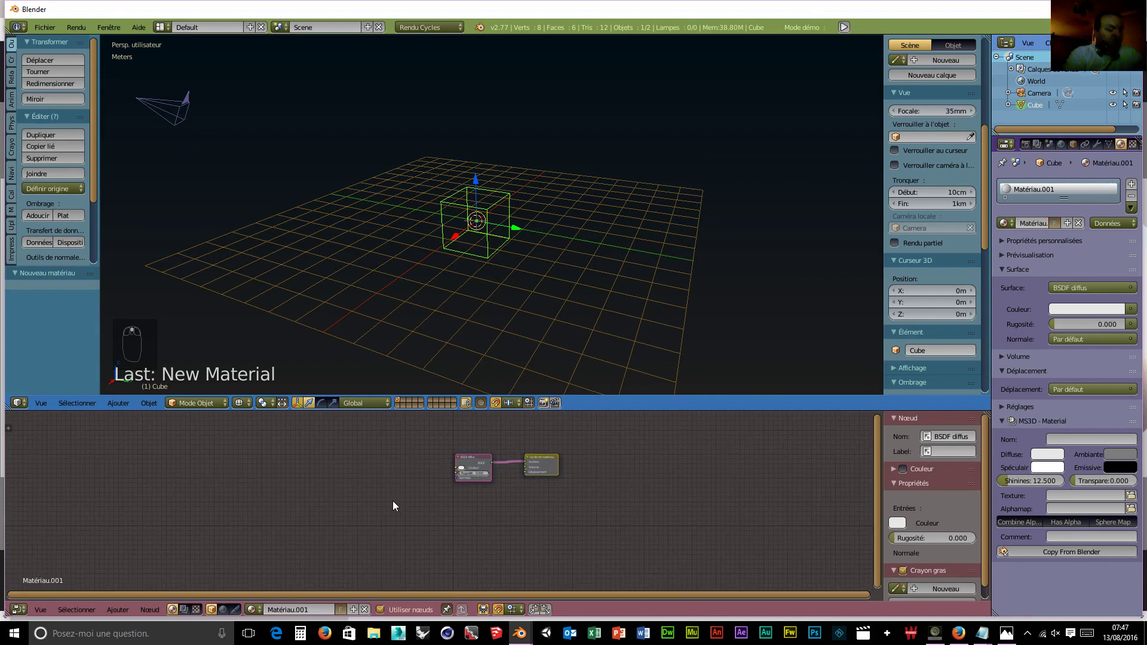
# Add the Fresnel.001 group node to the cube's material and place it in front of the BSDF diffus node.
pyautogui.hotkey('shift', 'a')
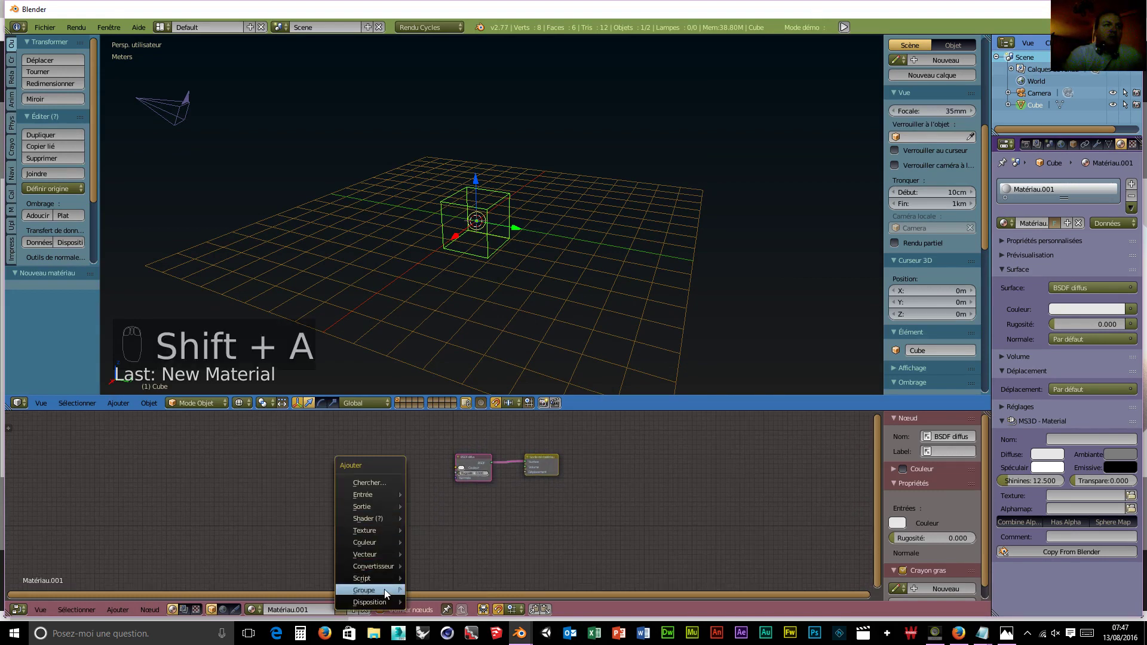
pyautogui.moveTo(384, 592)
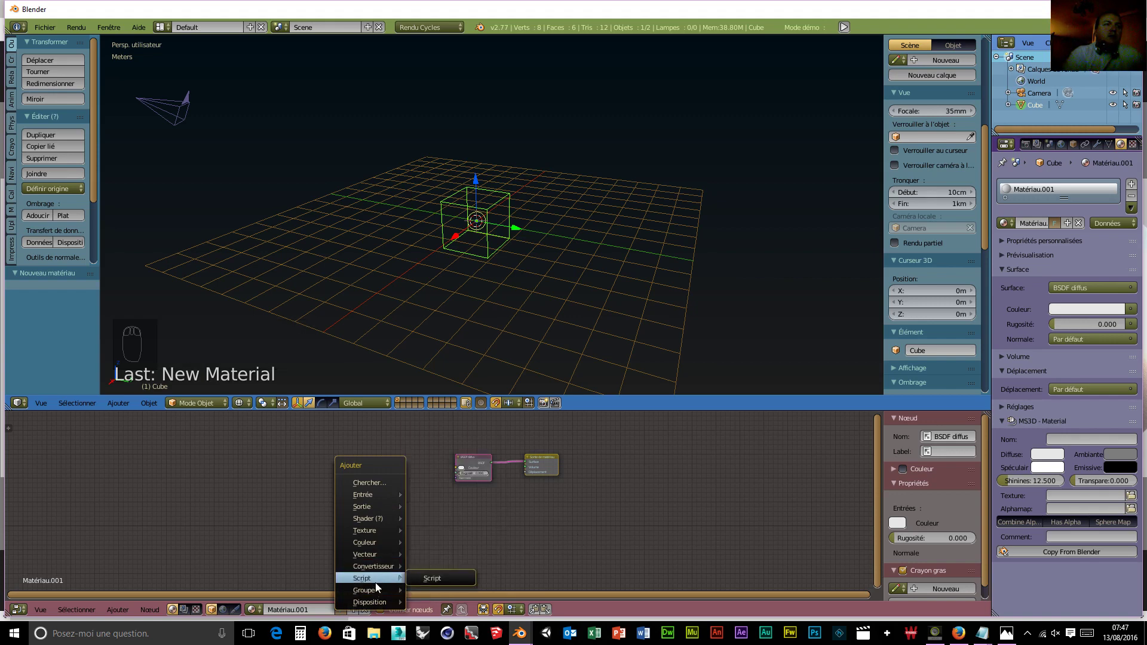
pyautogui.click(447, 550)
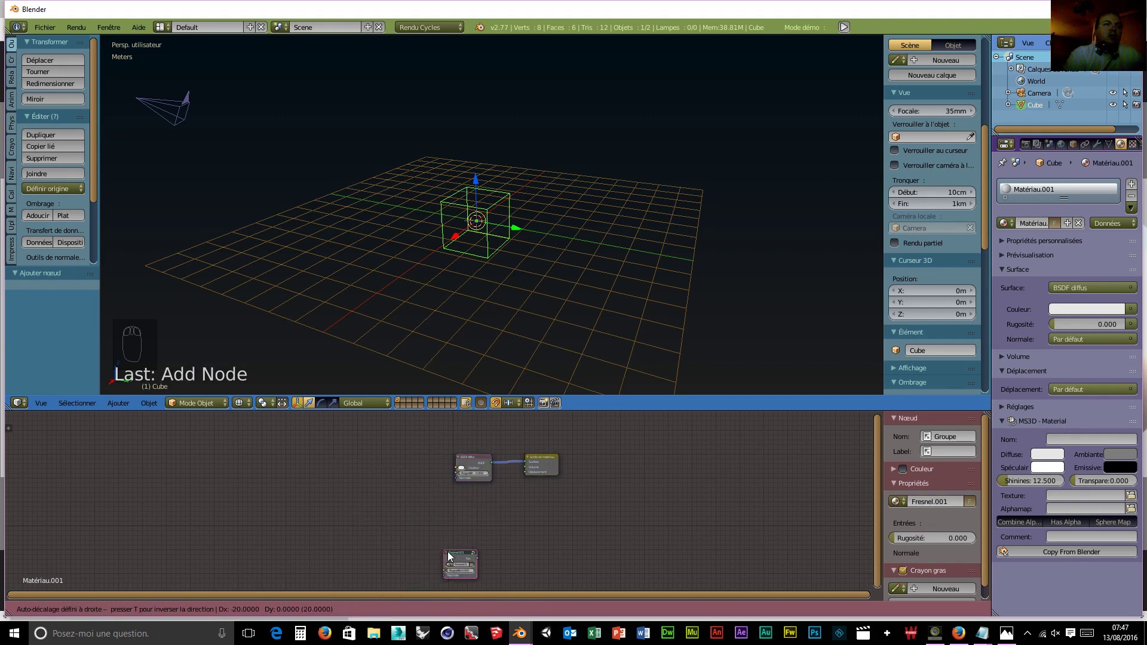
pyautogui.click(306, 472)
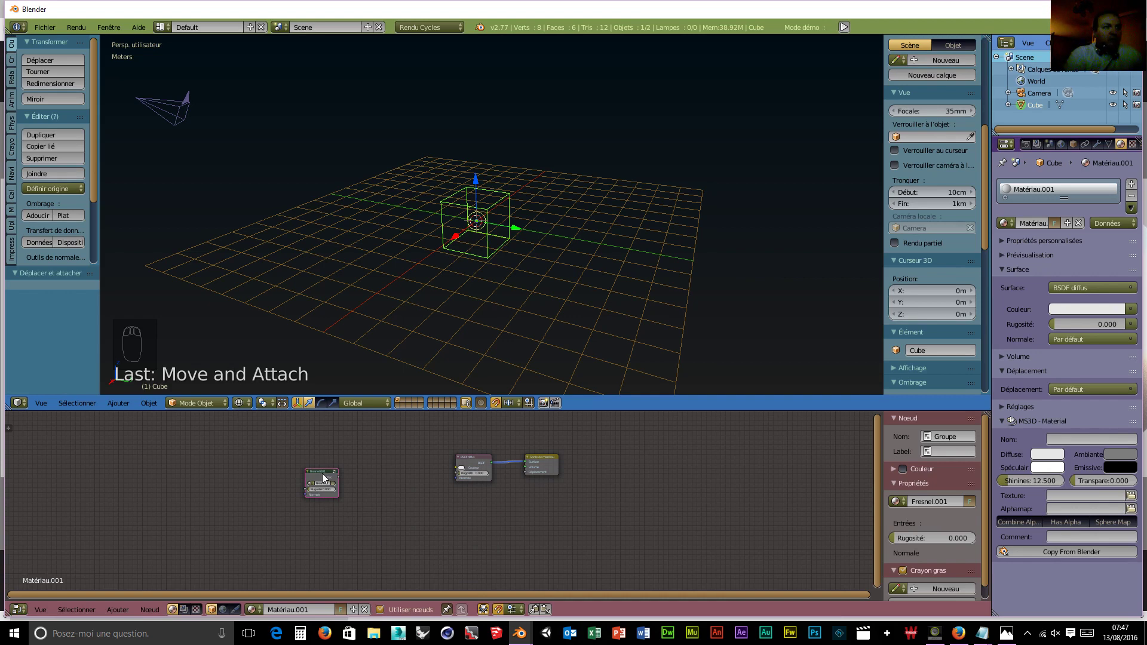
# Ungroup the Fresnel.001 node and delete the nodes it contained.
pyautogui.hotkey('shift', 'a')
pyautogui.moveTo(321, 474)
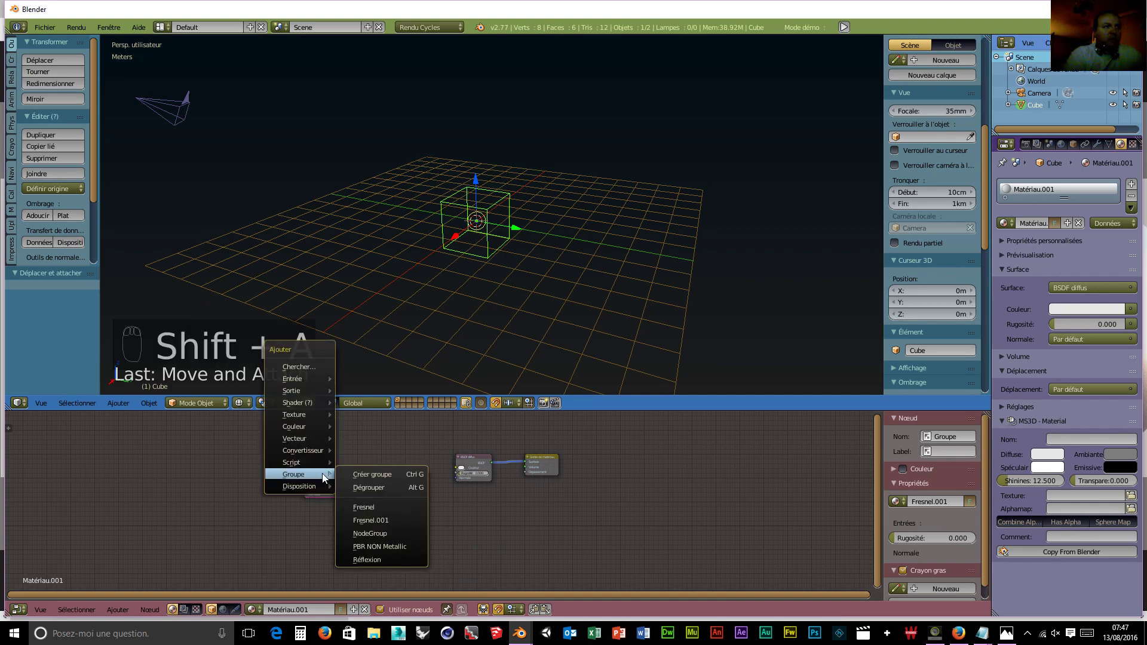
pyautogui.click(375, 486)
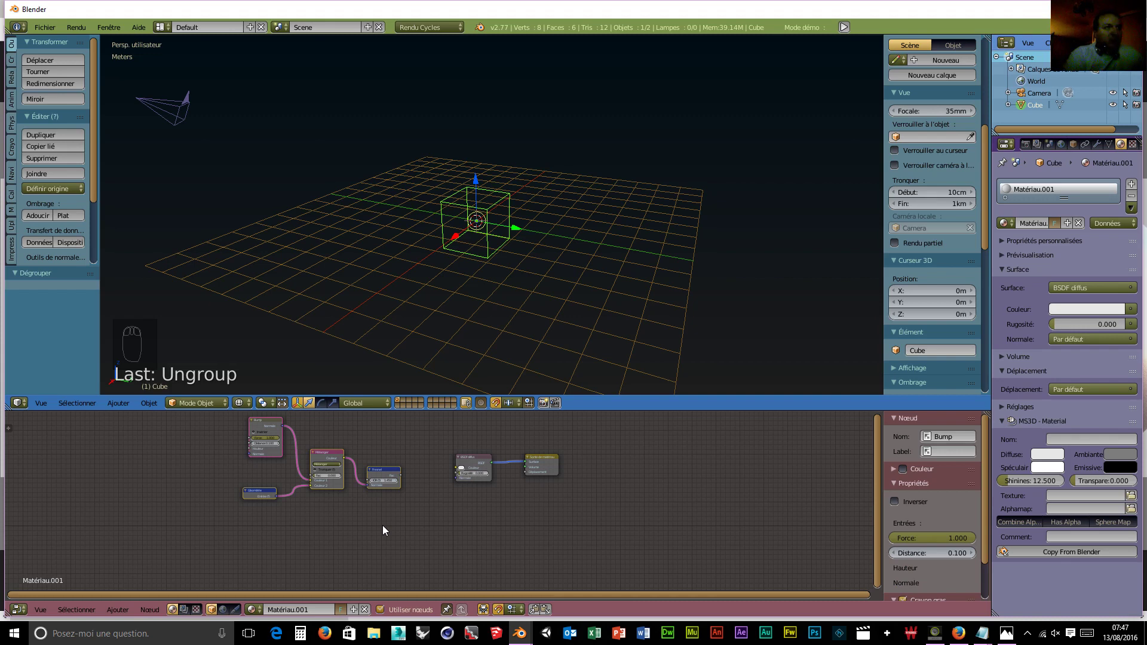
pyautogui.press('x')
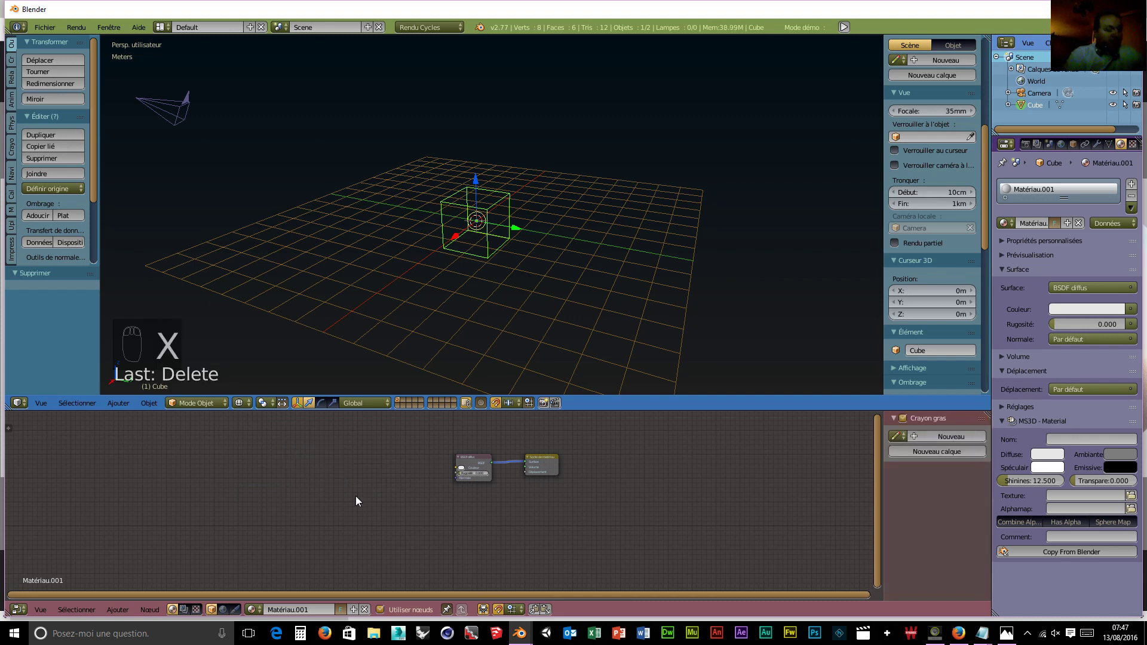
# Review the saved node groups that can be added to the cube's material.
pyautogui.hotkey('shift', 'a')
pyautogui.moveTo(357, 498)
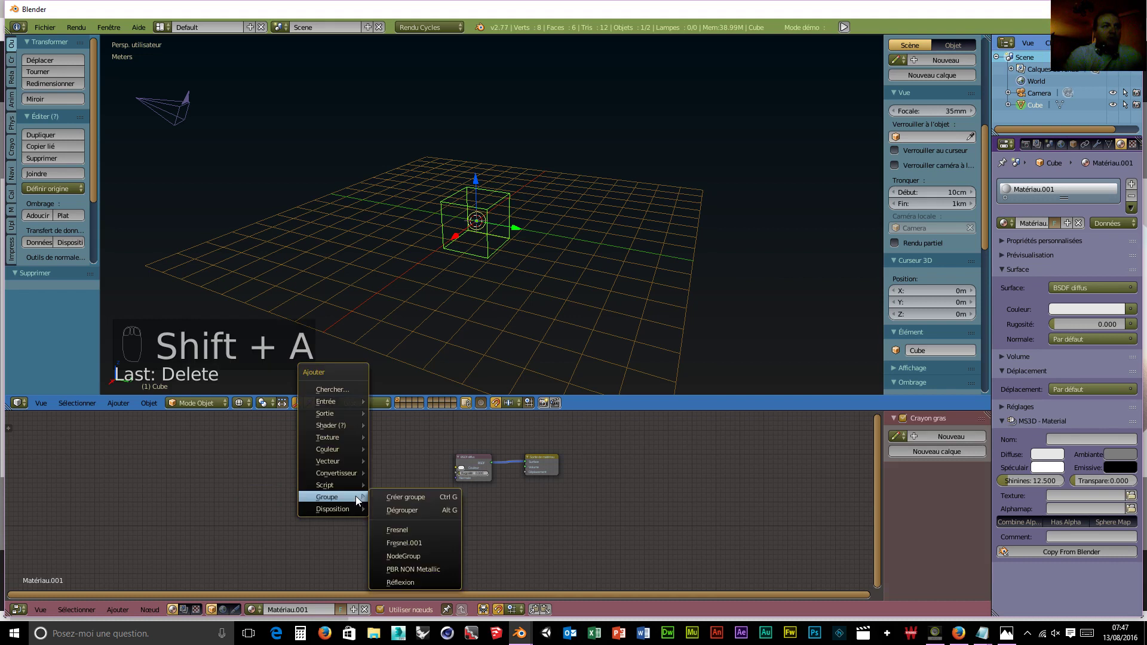
pyautogui.rightClick(406, 542)
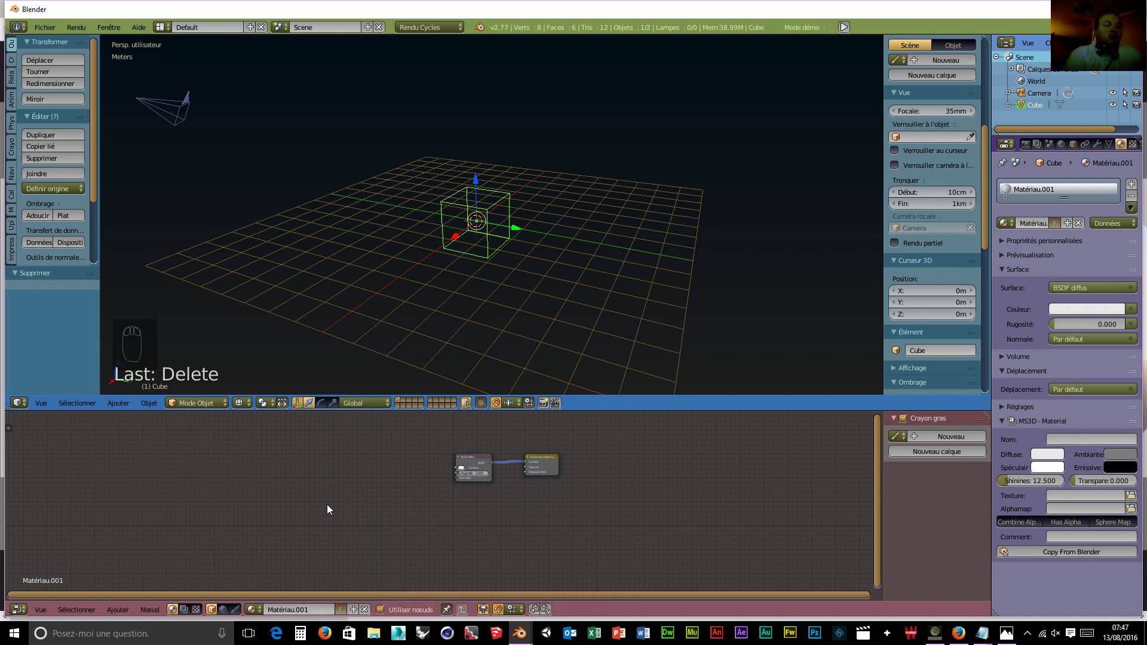
pyautogui.hotkey('shift', 'a')
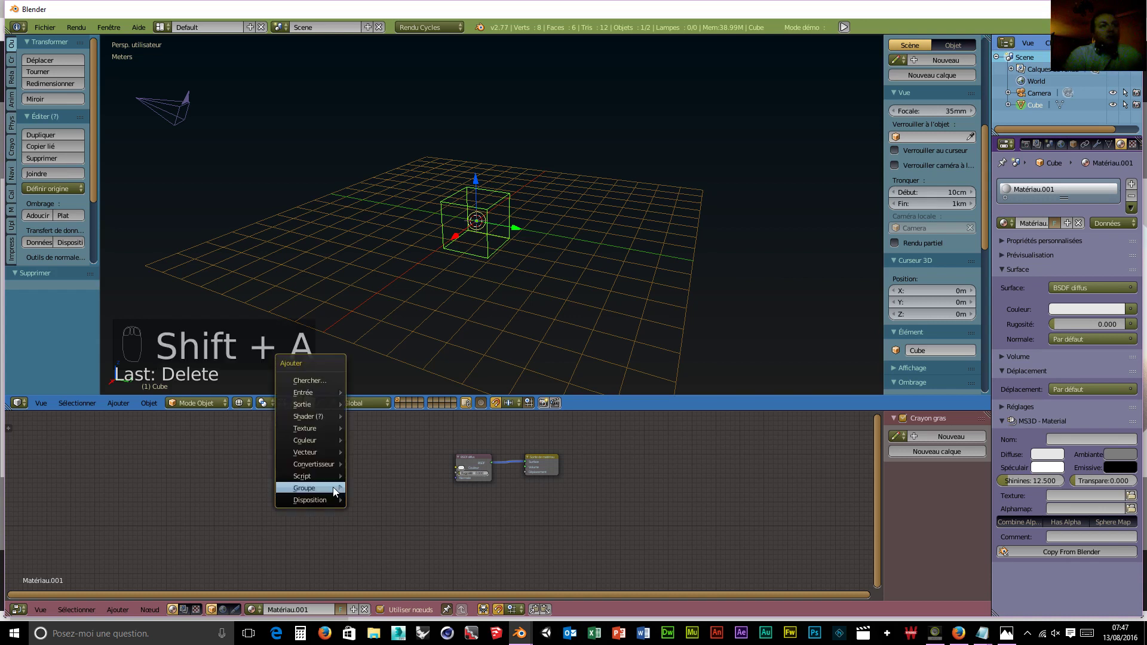
pyautogui.moveTo(332, 488)
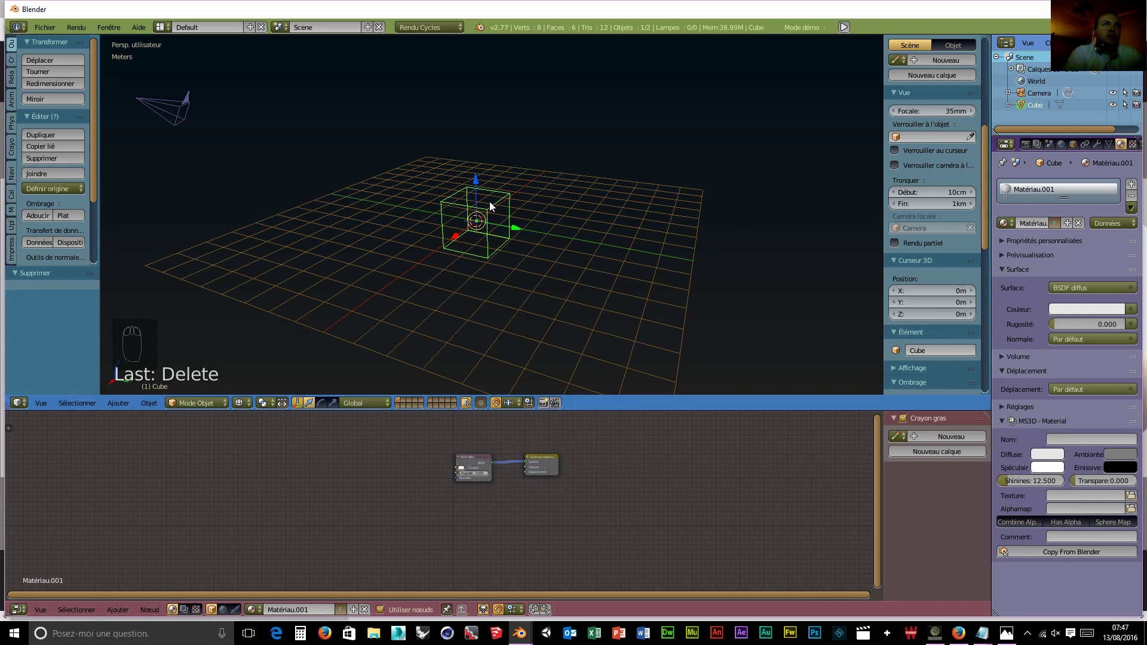
# Delete the cube and turn the node editor area back into a low Timeline strip.
pyautogui.press('x')
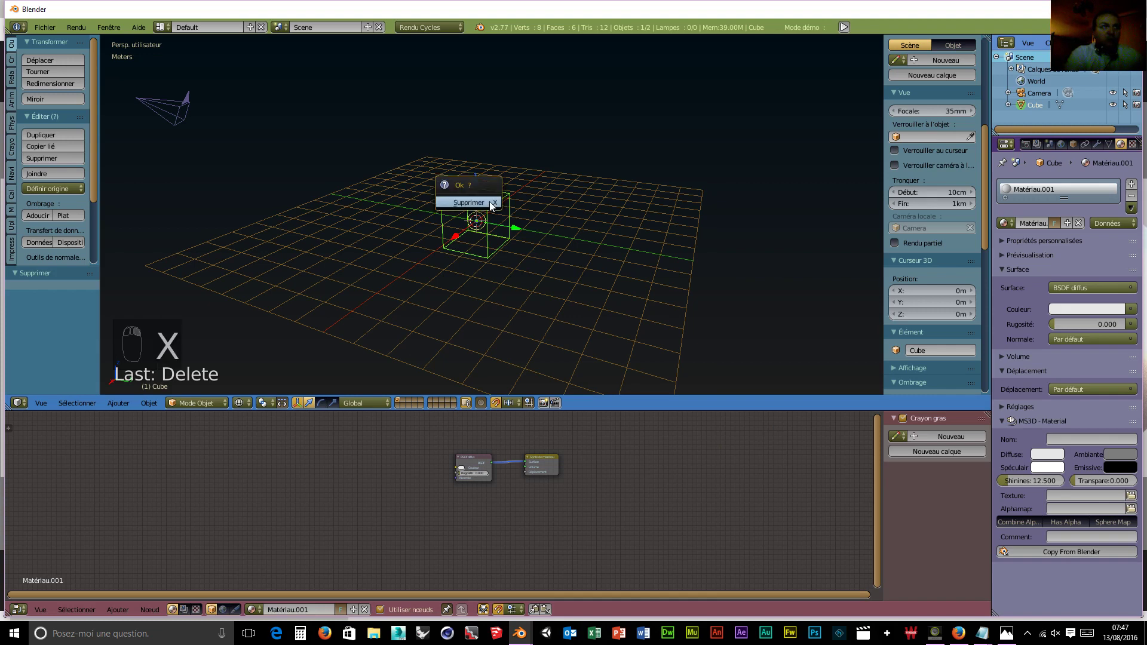
pyautogui.click(488, 205)
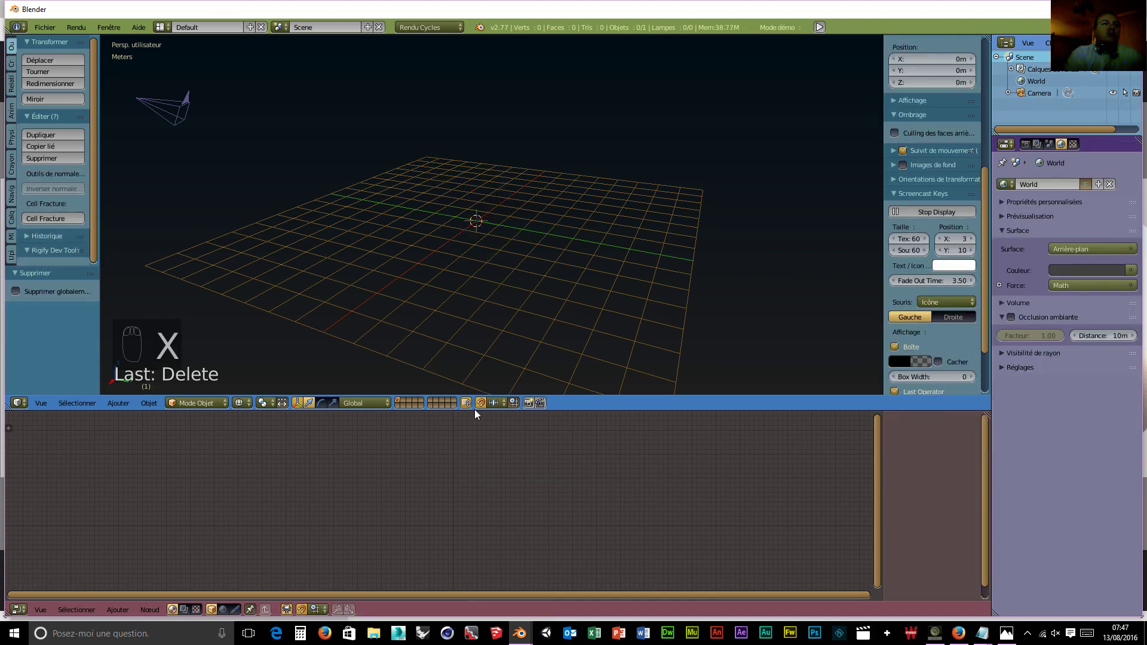
pyautogui.moveTo(474, 410); pyautogui.dragTo(474, 549)
pyautogui.click(18, 610)
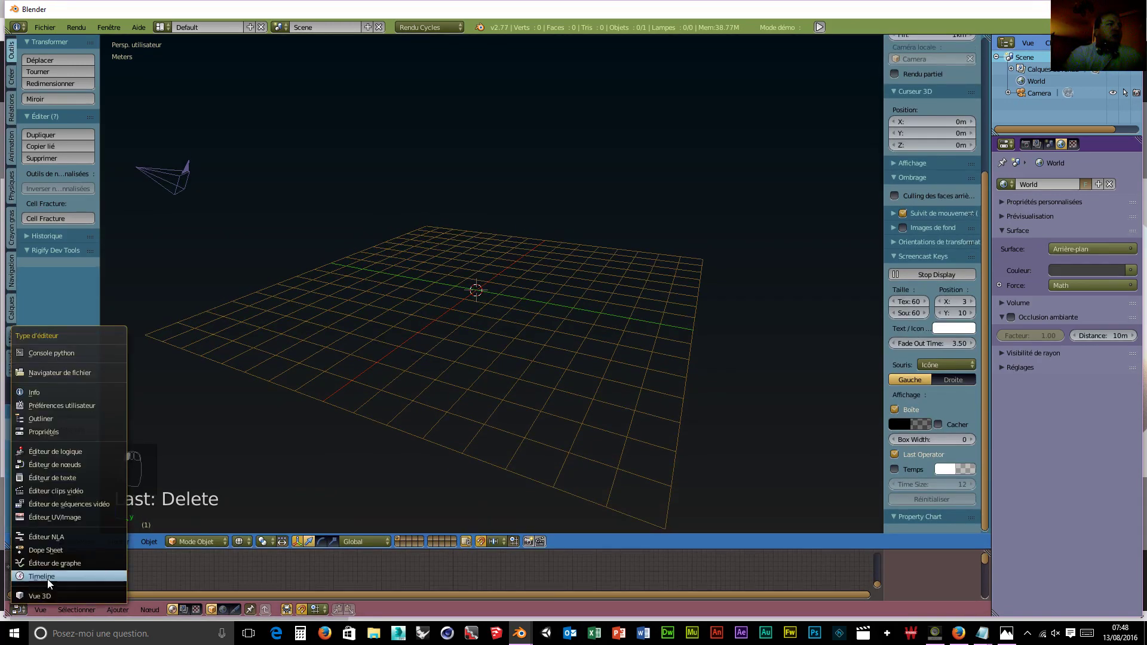
pyautogui.click(36, 582)
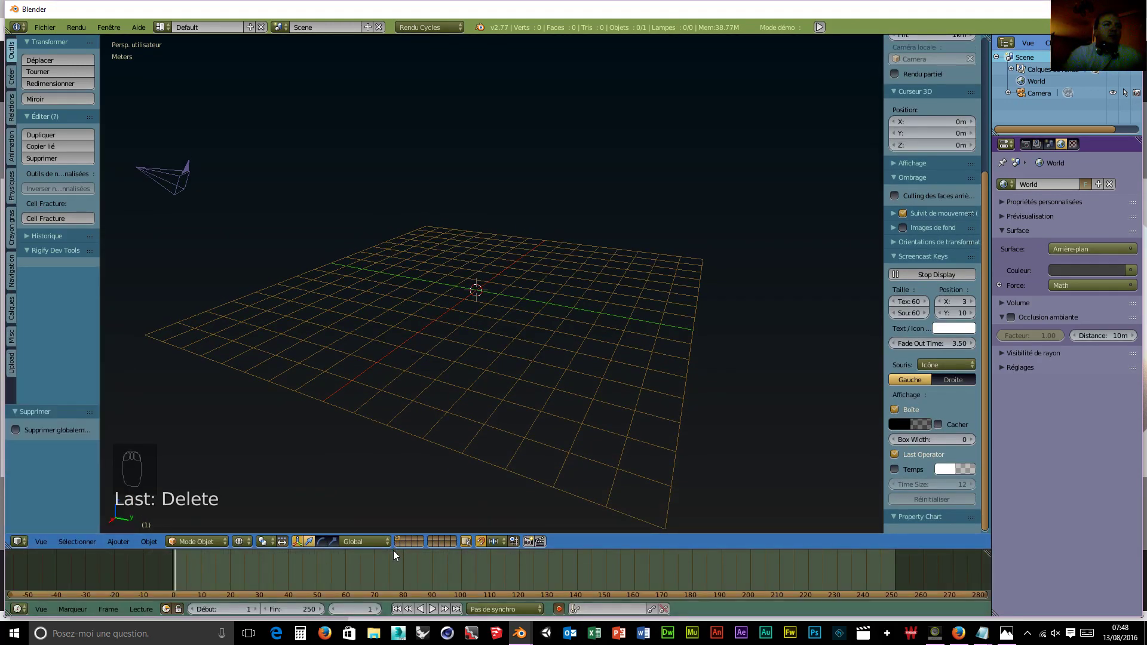
pyautogui.moveTo(393, 551); pyautogui.dragTo(393, 565)
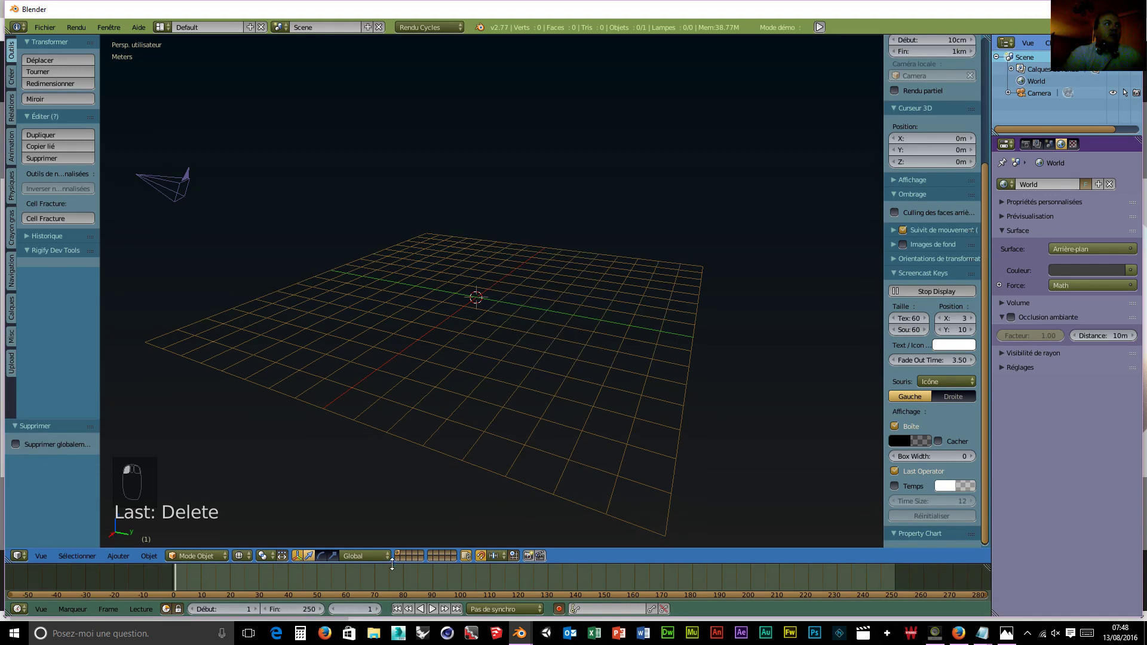
pyautogui.moveTo(509, 338); pyautogui.dragTo(457, 375, button='middle')
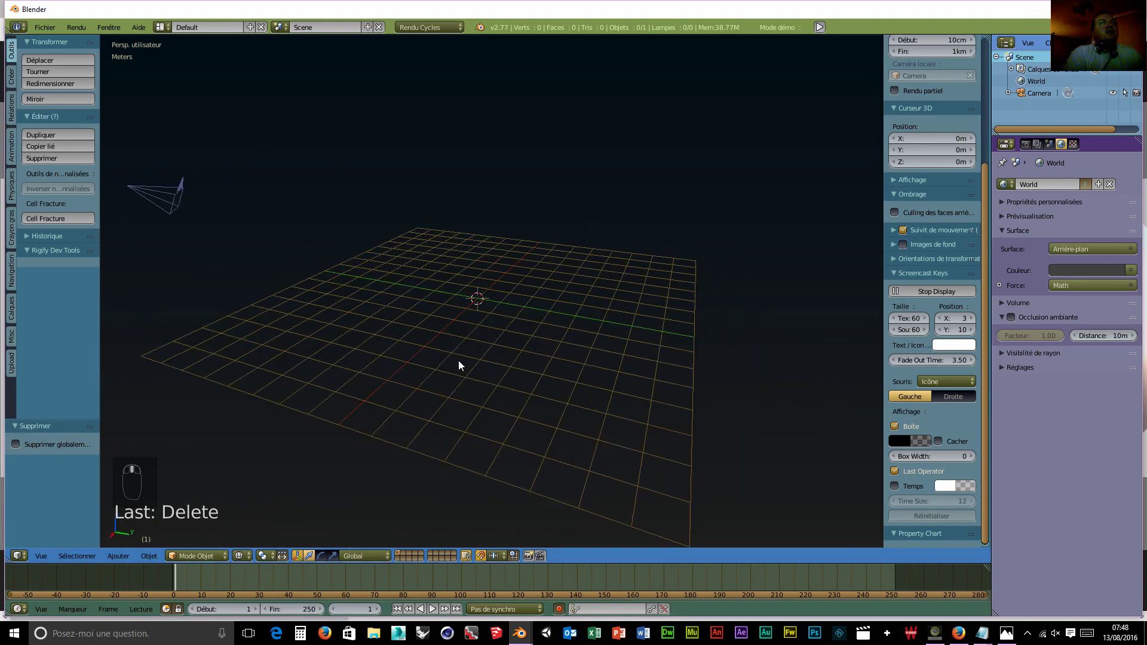
pyautogui.click(44, 28)
pyautogui.click(45, 26)
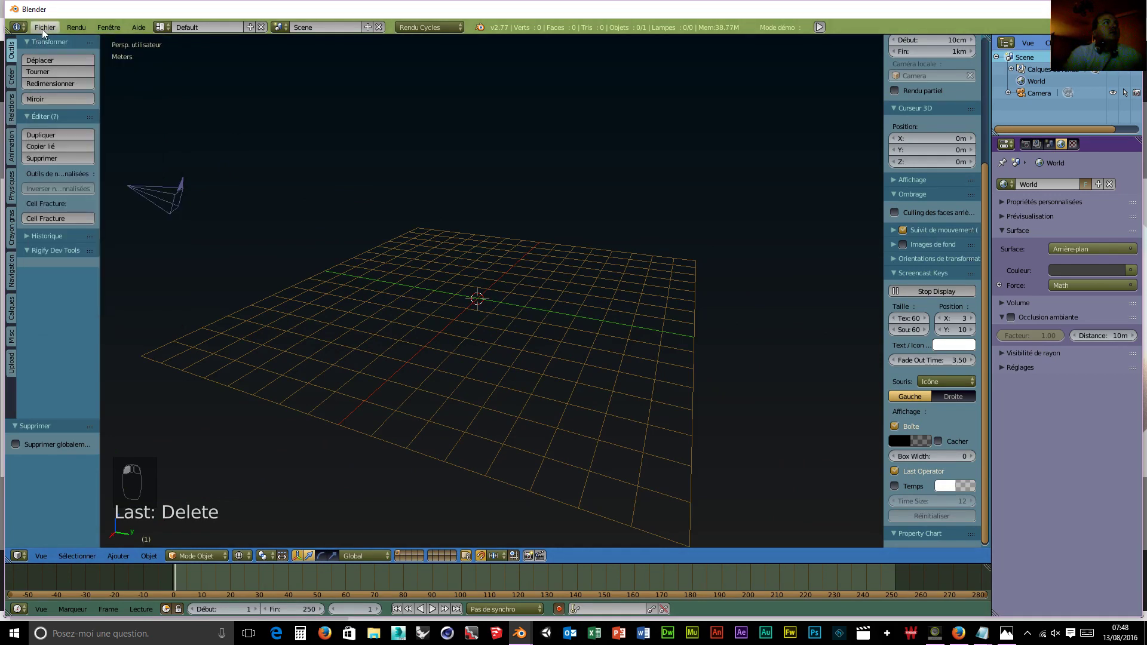
pyautogui.click(41, 29)
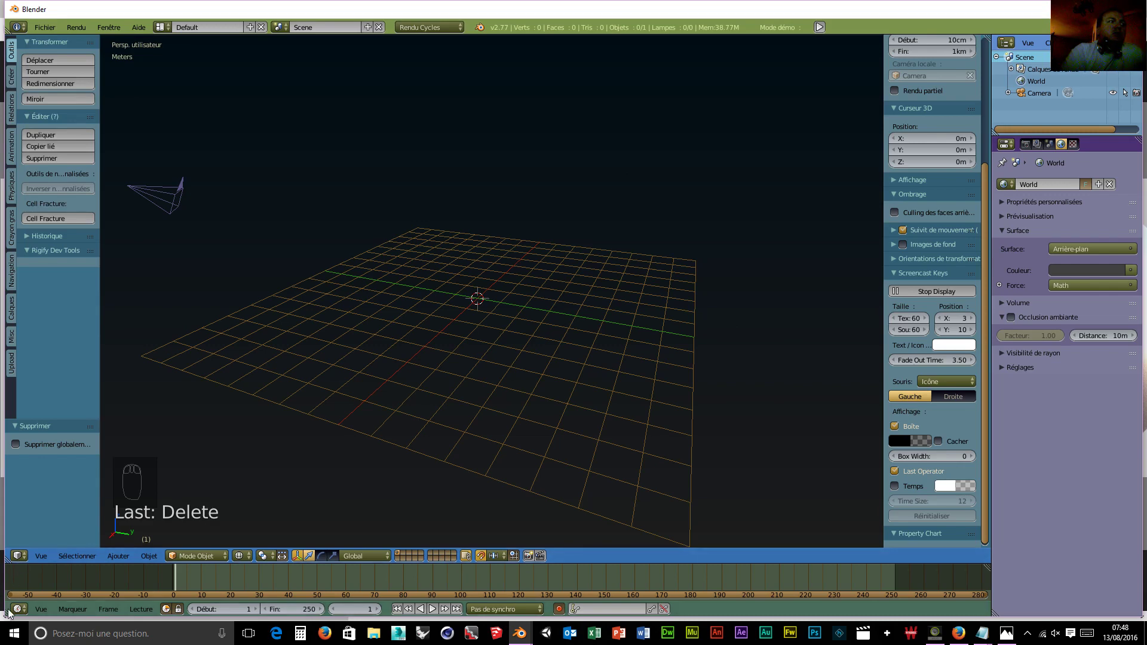
pyautogui.scroll(-5, 540, 410)
pyautogui.scroll(6, 540, 410)
pyautogui.scroll(-3, 539, 411)
pyautogui.moveTo(527, 414); pyautogui.dragTo(511, 430, button='middle')
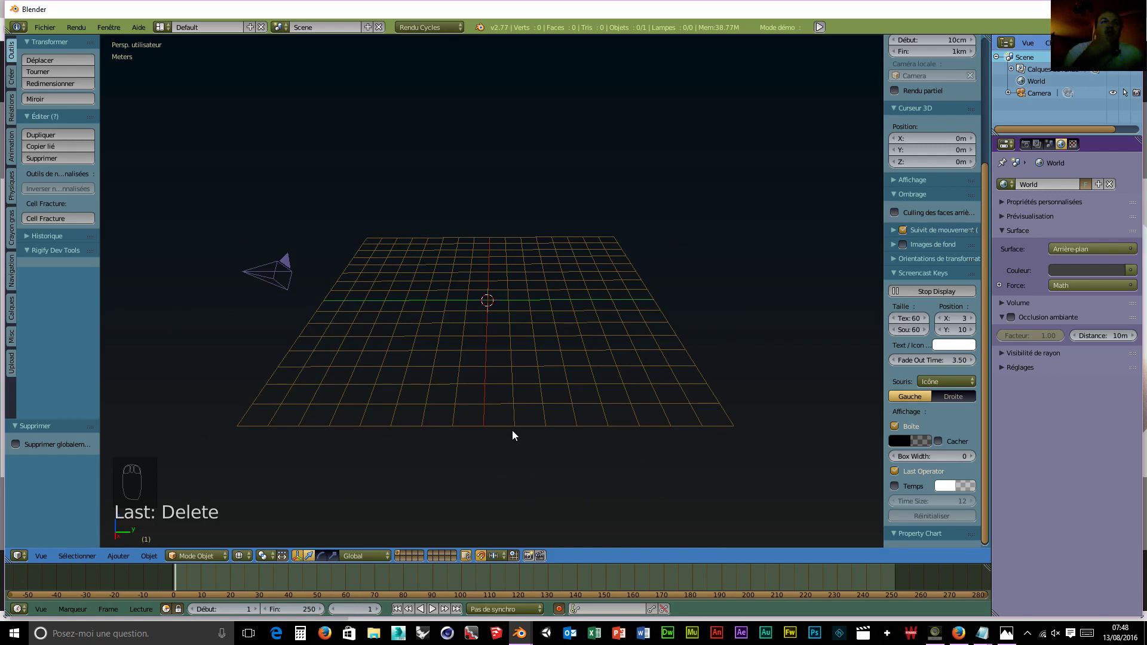
pyautogui.scroll(-3, 538, 418)
pyautogui.scroll(4, 569, 414)
pyautogui.moveTo(569, 415); pyautogui.dragTo(570, 381, button='middle')
pyautogui.scroll(-3, 572, 366)
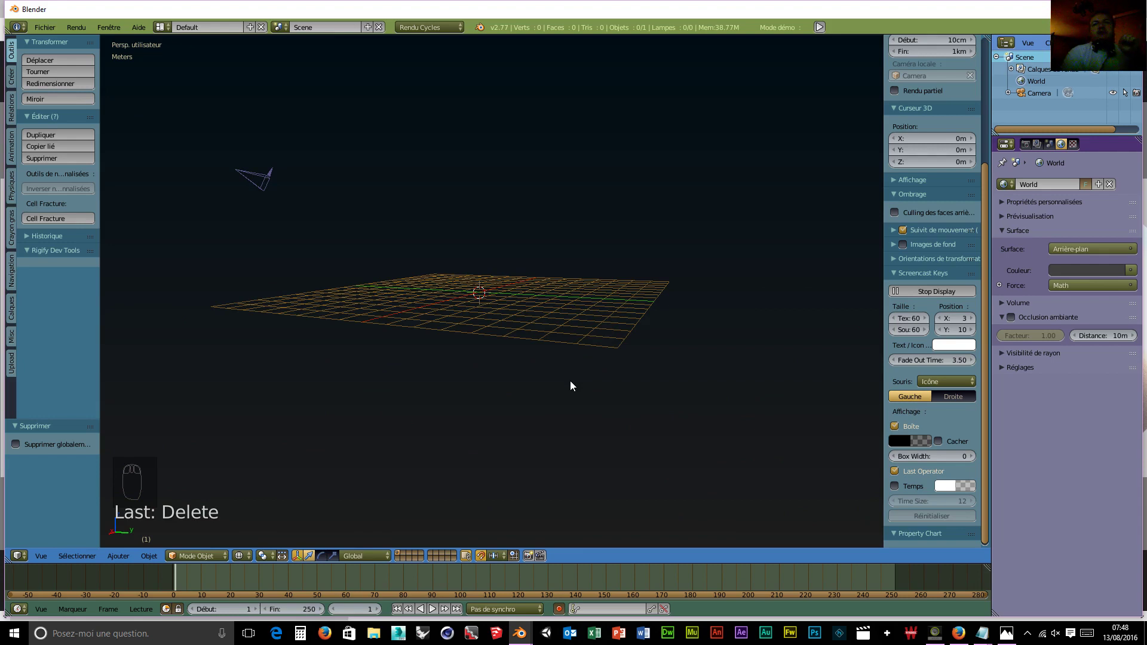
pyautogui.scroll(2, 532, 407)
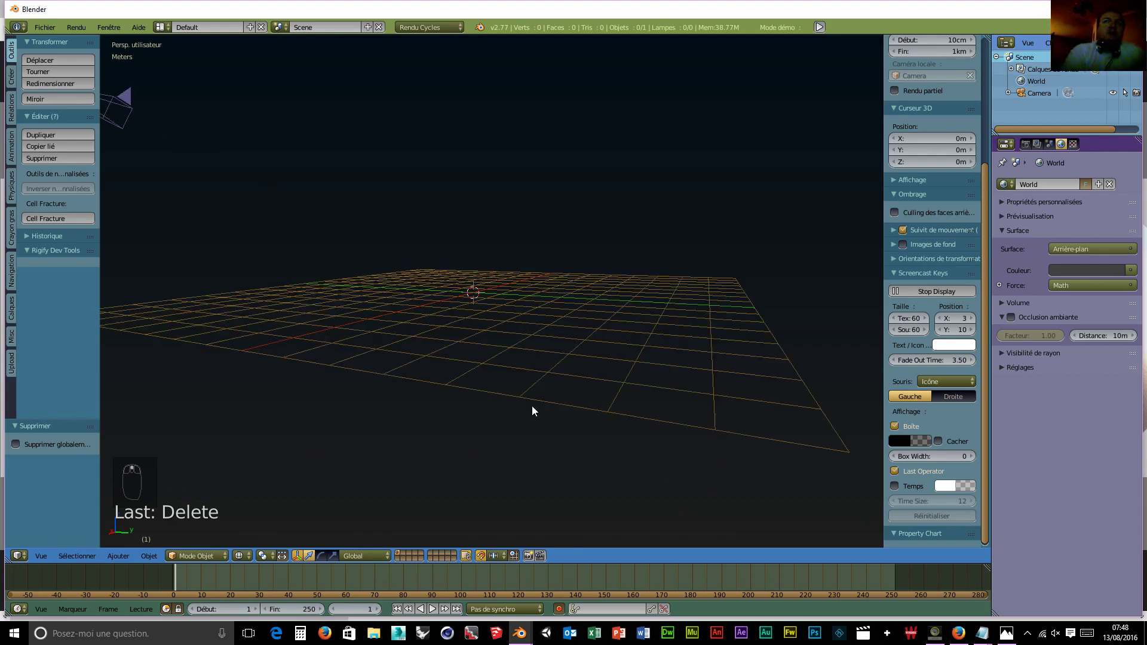
pyautogui.scroll(-2, 531, 406)
pyautogui.moveTo(521, 384); pyautogui.dragTo(515, 418, button='middle')
pyautogui.scroll(2, 508, 410)
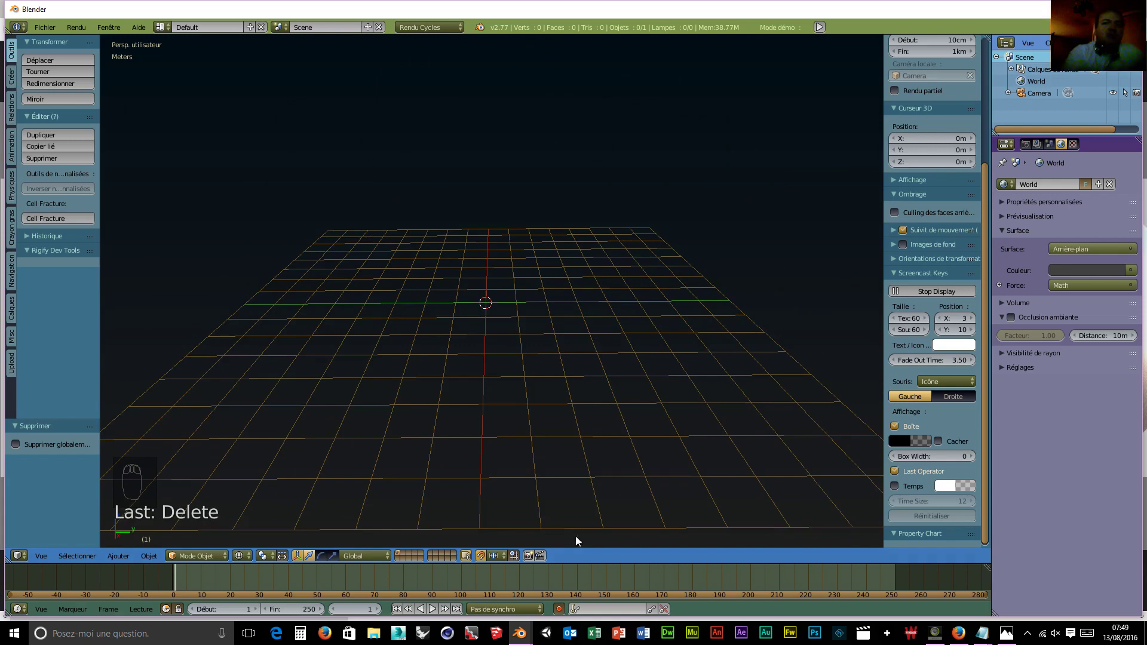
# Switch to Firefox and run a Google image search for "meuble" in a new tab.
pyautogui.click(961, 634)
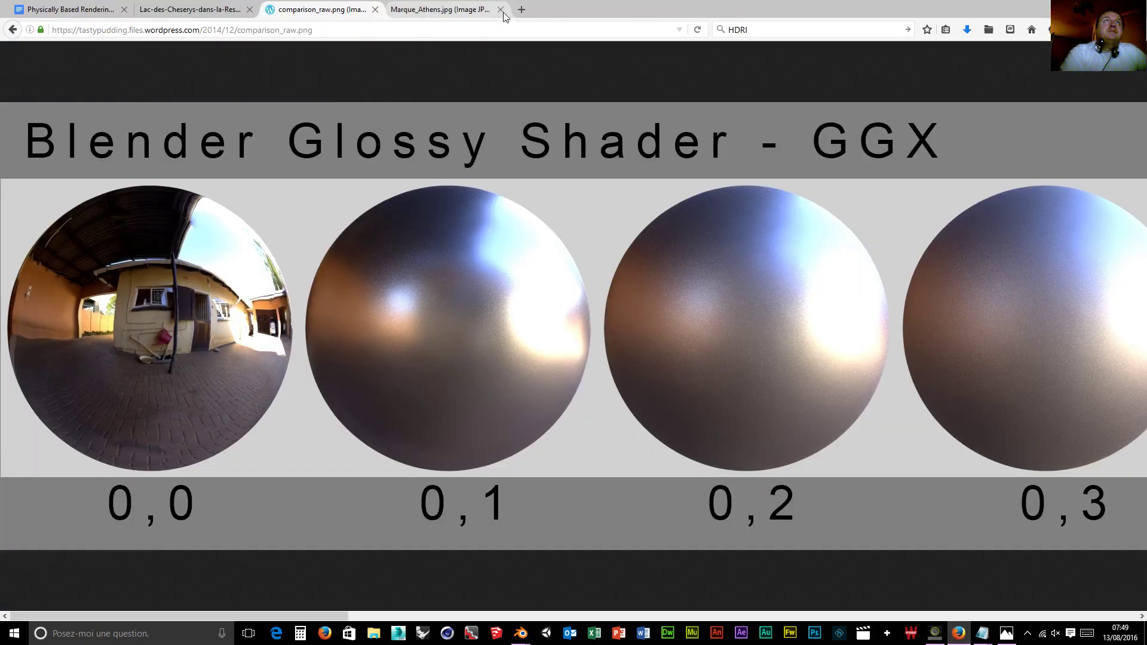
pyautogui.click(521, 9)
pyautogui.click(819, 30)
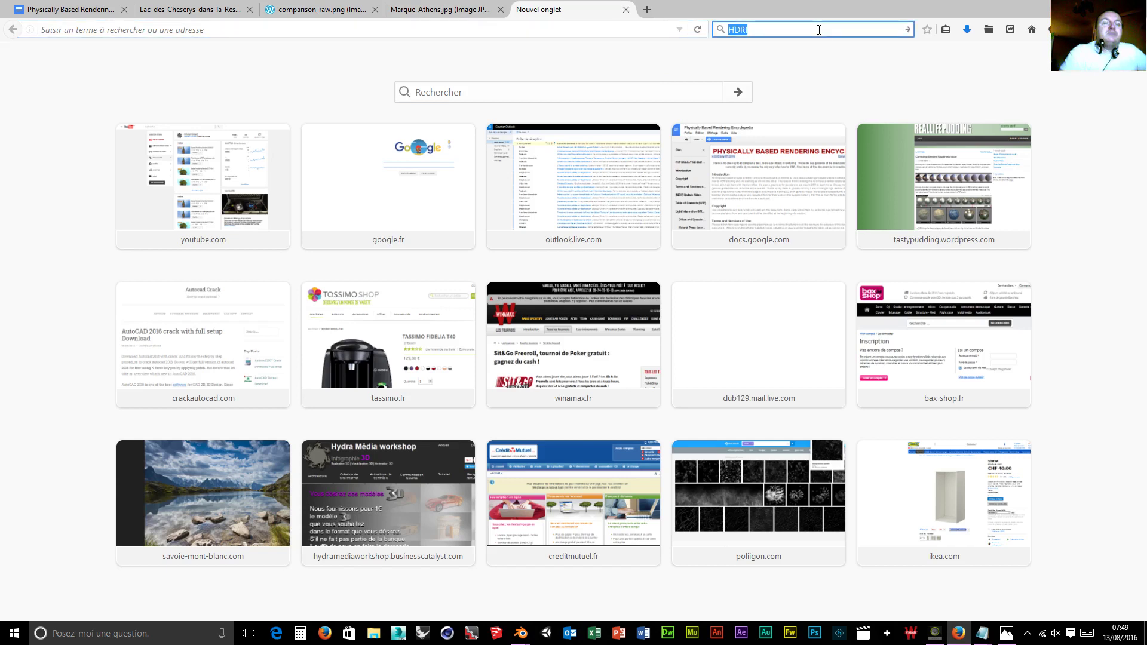
pyautogui.click(819, 30)
pyautogui.write('meuble')
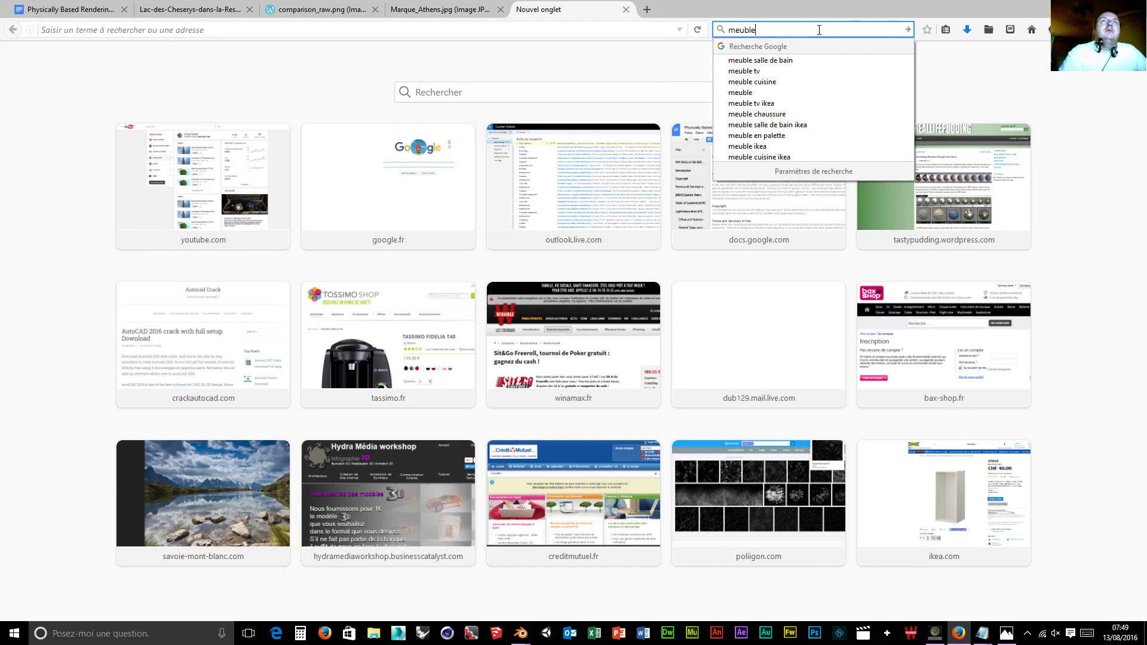
pyautogui.press('Return')
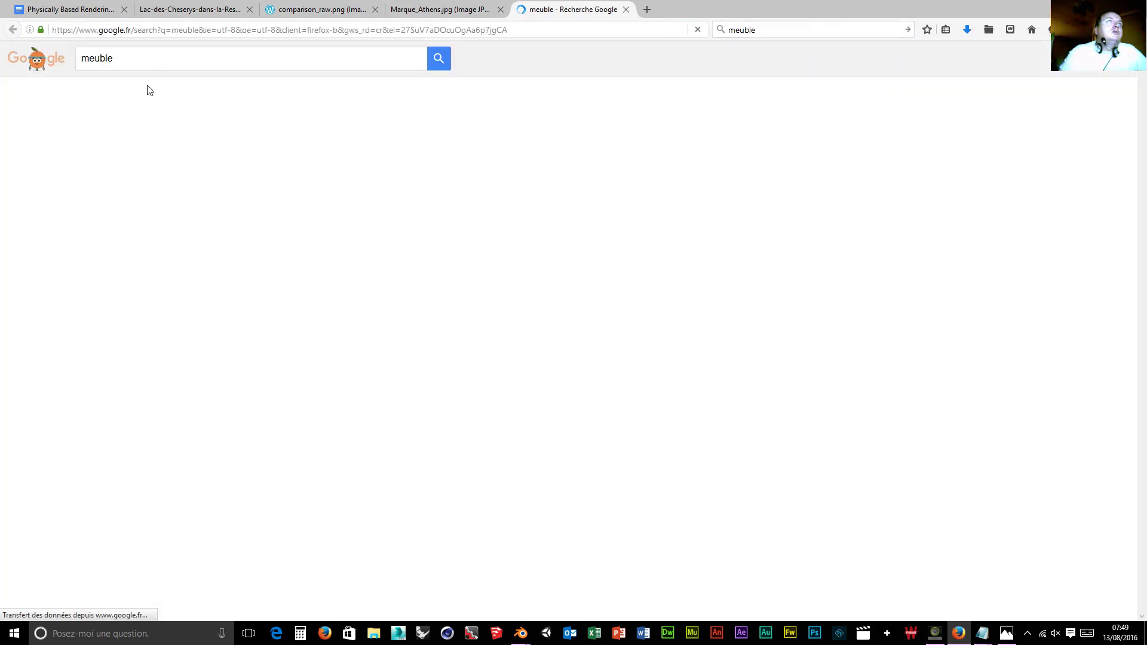
pyautogui.click(133, 102)
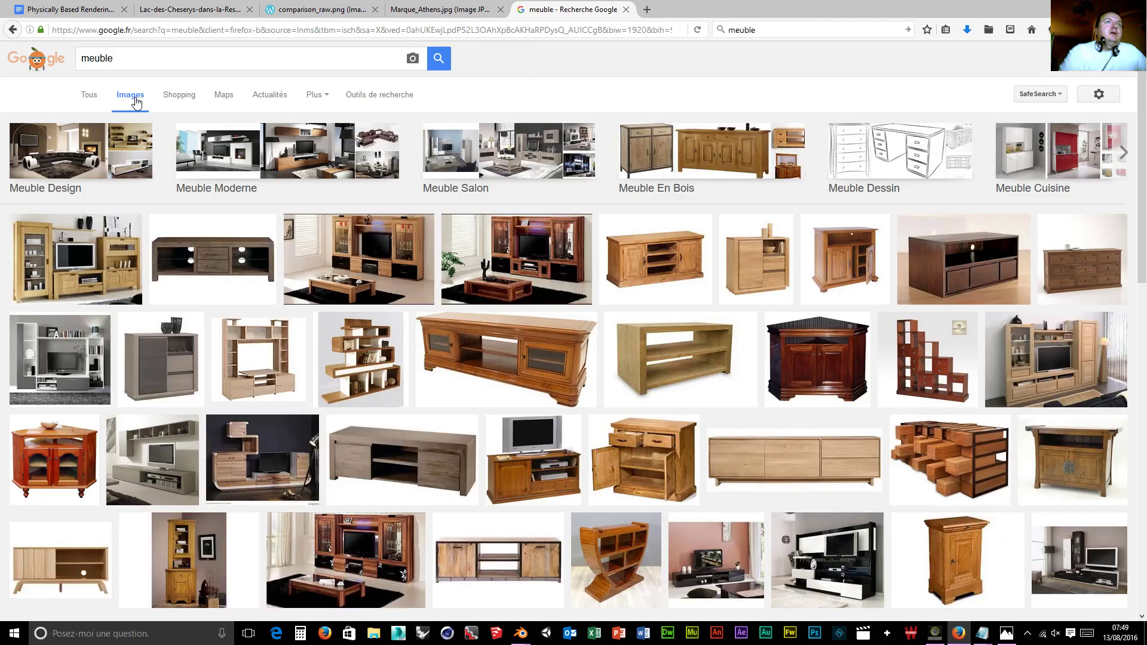
# Restrict the image results to sizes above 1600 × 1200 (2 Mpx) and browse the furniture pictures.
pyautogui.click(371, 96)
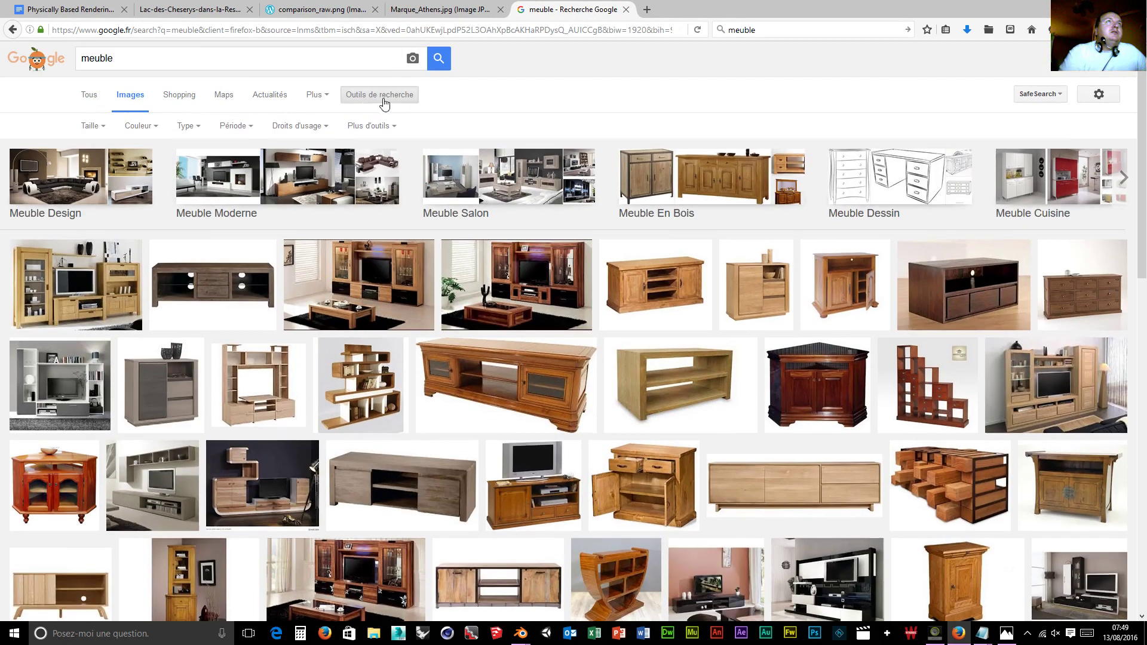
pyautogui.click(94, 126)
pyautogui.moveTo(97, 213)
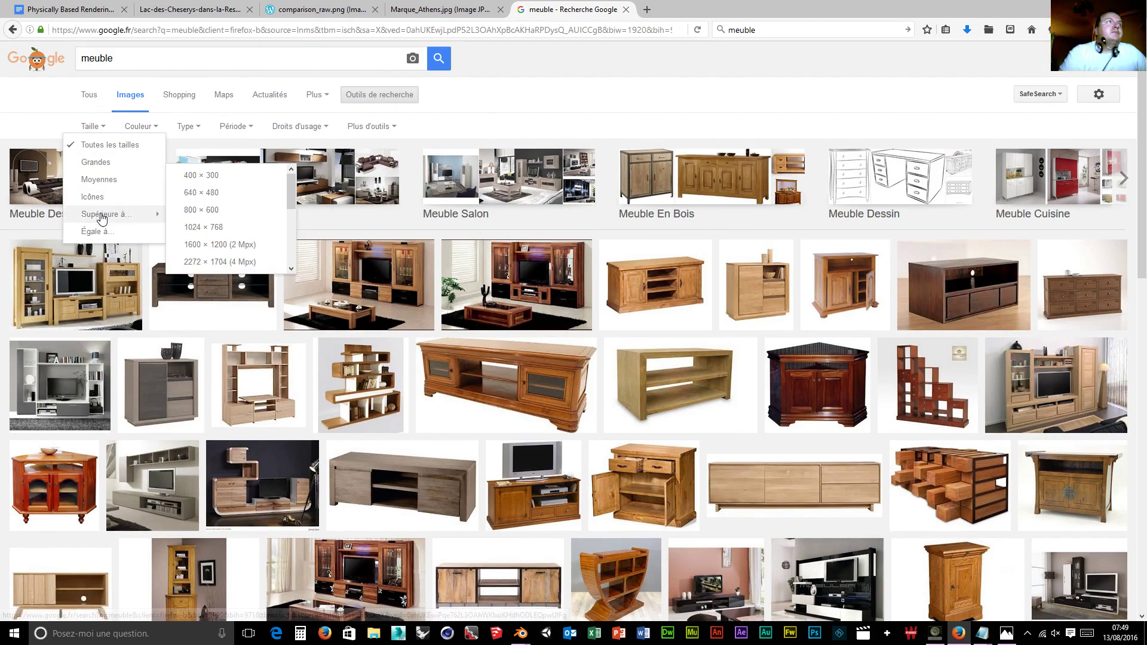
pyautogui.click(215, 244)
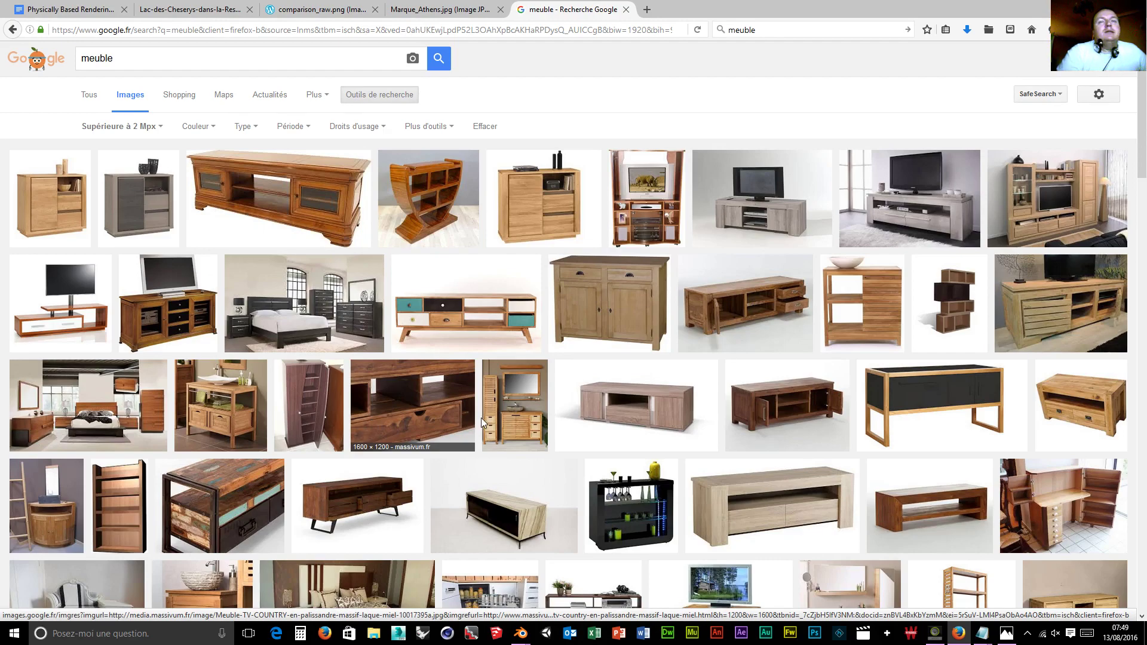
pyautogui.scroll(-4, 721, 434)
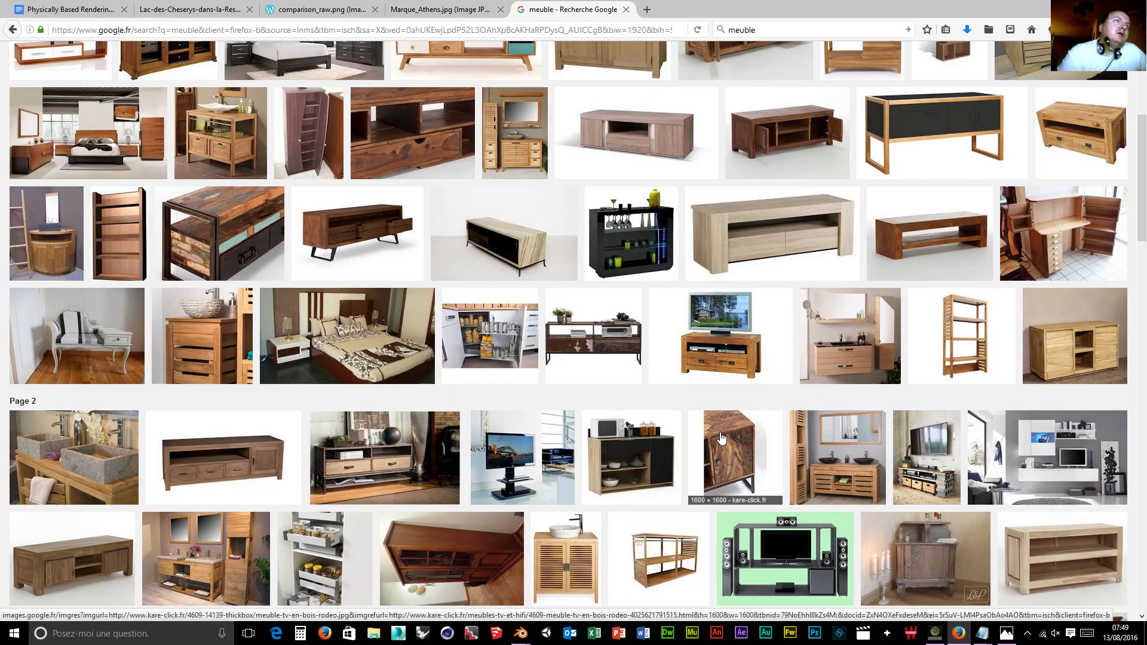
pyautogui.scroll(-4, 721, 438)
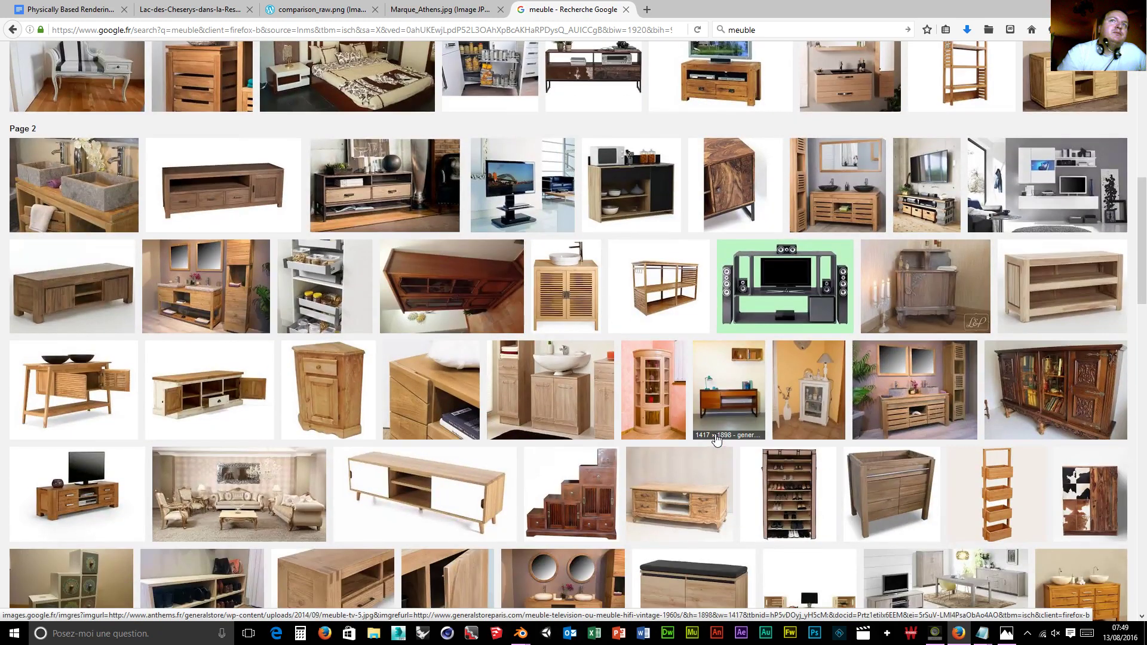
pyautogui.scroll(9, 156, 59)
# Refine the image search to "meuble lumière tamisée".
pyautogui.click(154, 59)
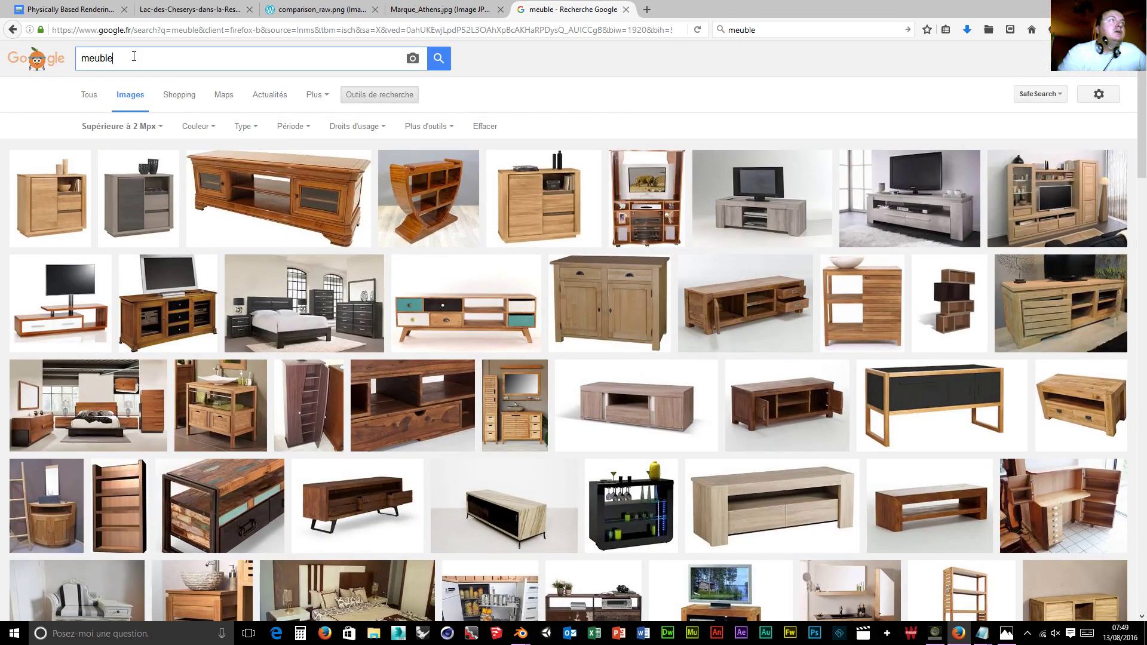
pyautogui.write('lumi')
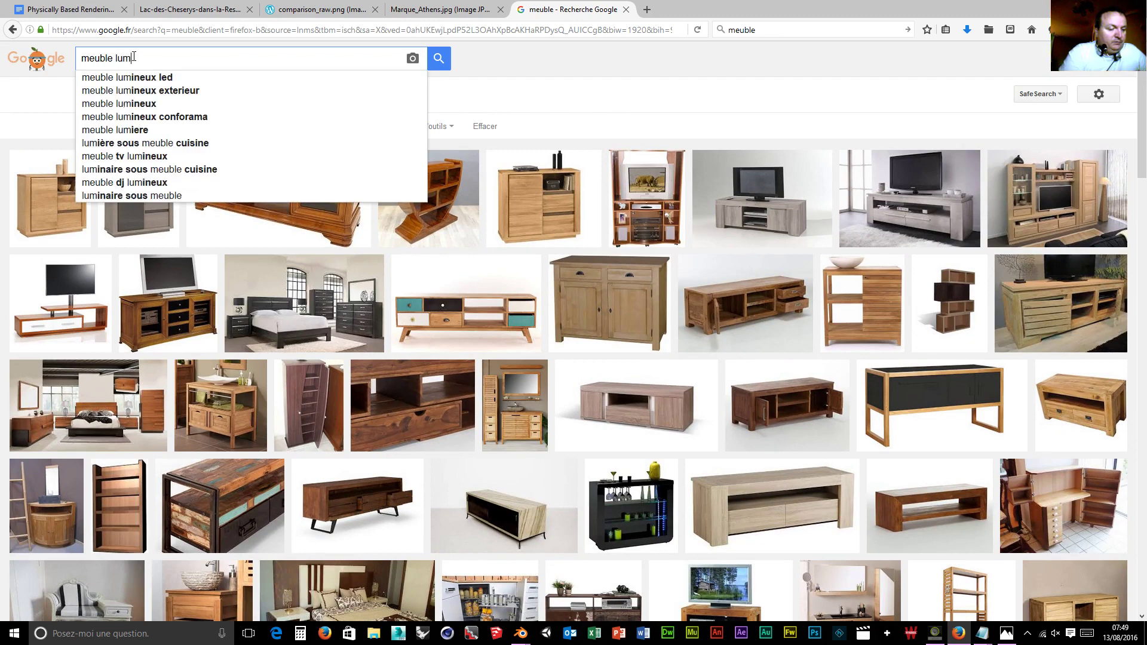
pyautogui.write('ère')
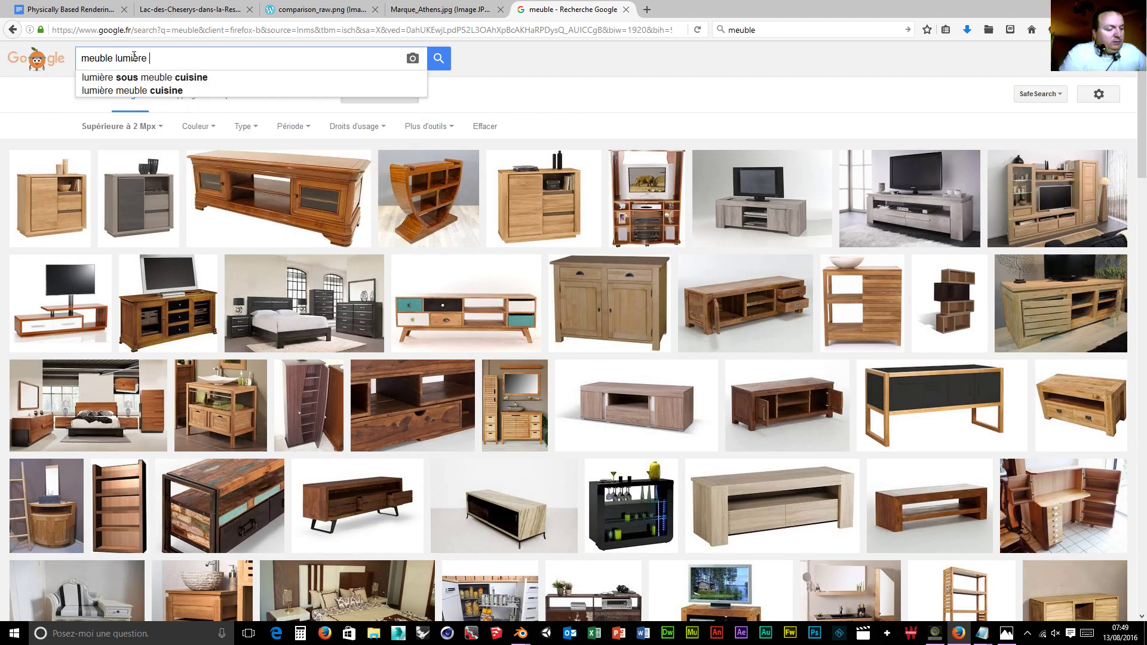
pyautogui.write(' tamisée')
pyautogui.press('Return')
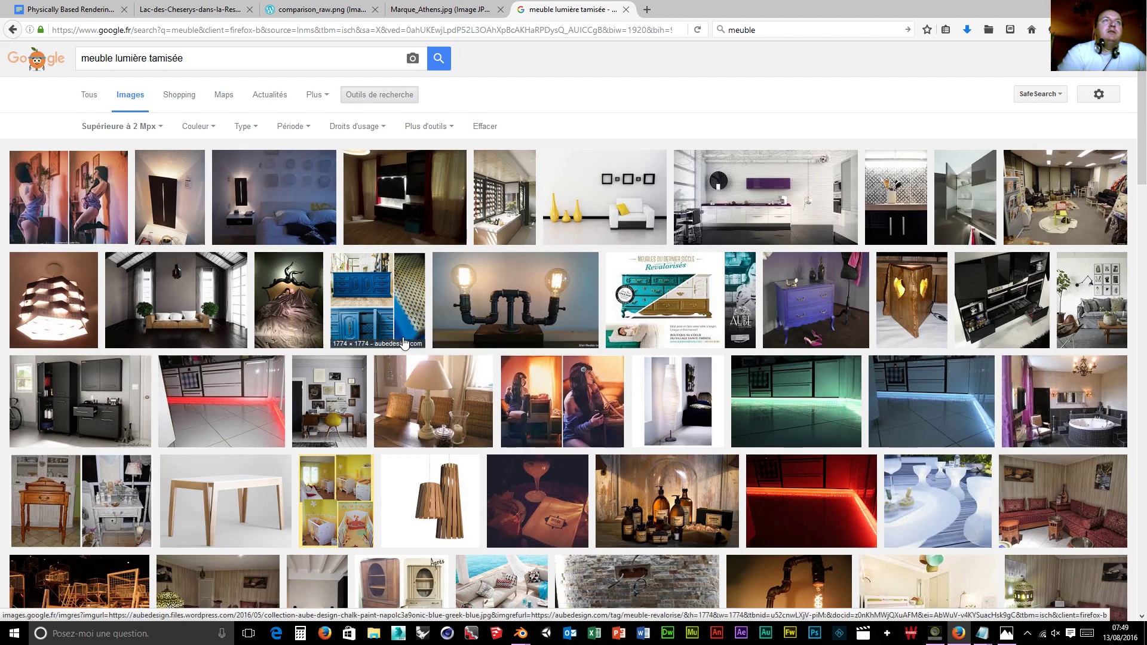
# Open the picture of the steel-pipe table lamp with two bulbs at full size to examine its materials.
pyautogui.click(523, 306)
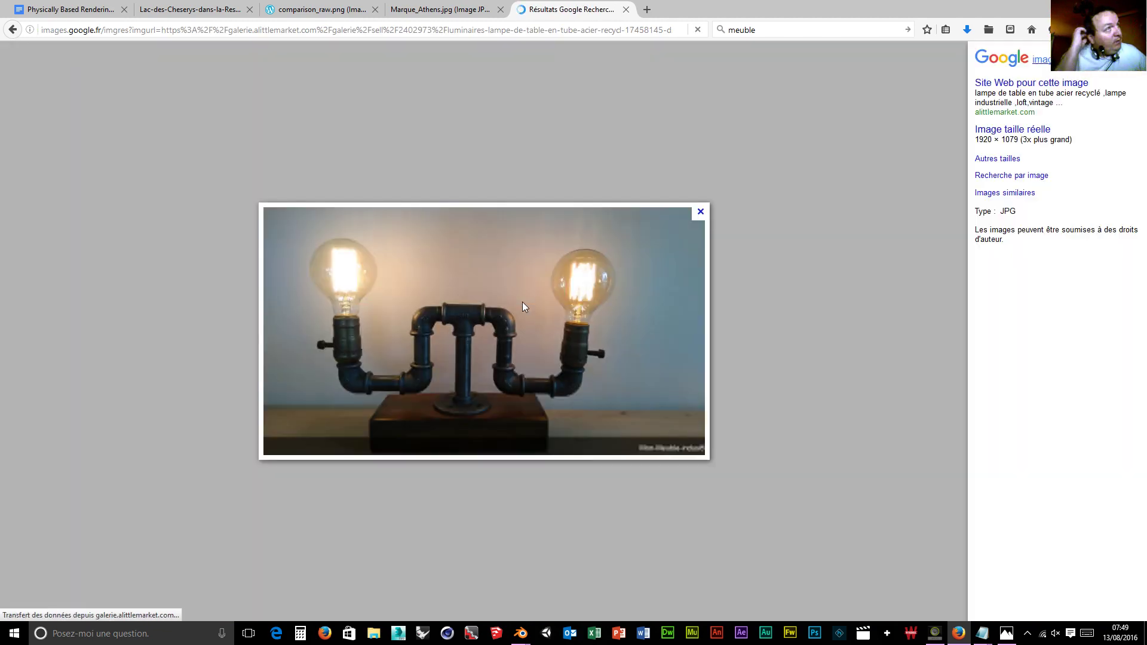
pyautogui.rightClick(464, 286)
pyautogui.click(485, 296)
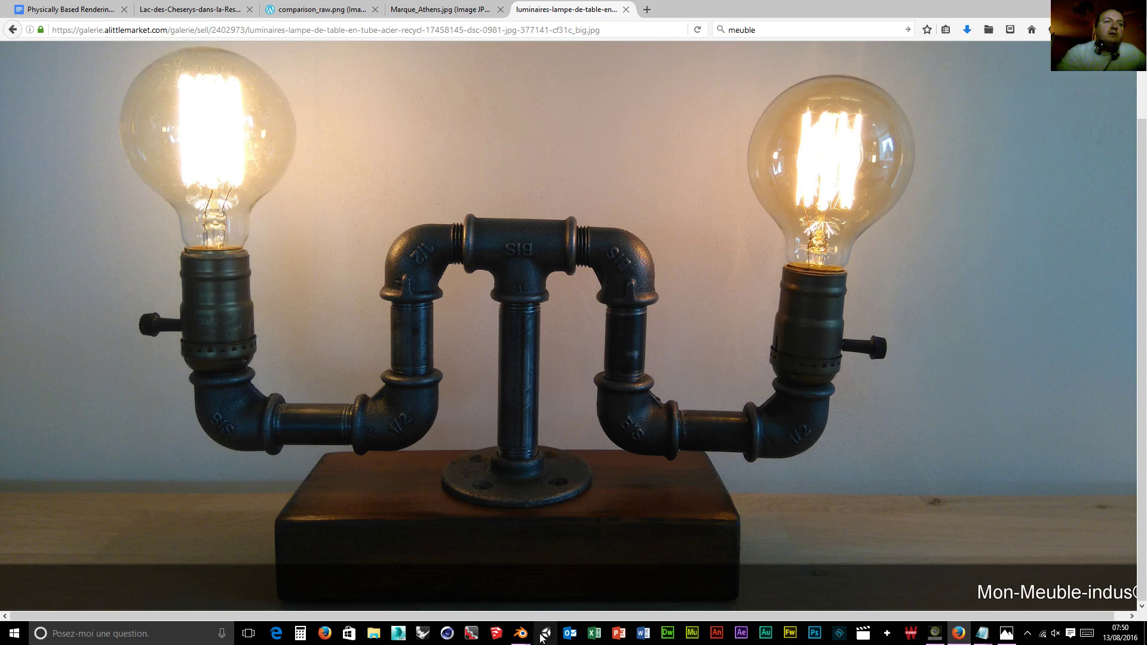
# Switch back to Blender and add a cube mesh to the empty scene.
pyautogui.moveTo(520, 634)
pyautogui.click(568, 584)
pyautogui.scroll(-3, 537, 386)
pyautogui.scroll(4, 535, 386)
pyautogui.moveTo(536, 385); pyautogui.dragTo(508, 367, button='middle')
pyautogui.scroll(-4, 508, 361)
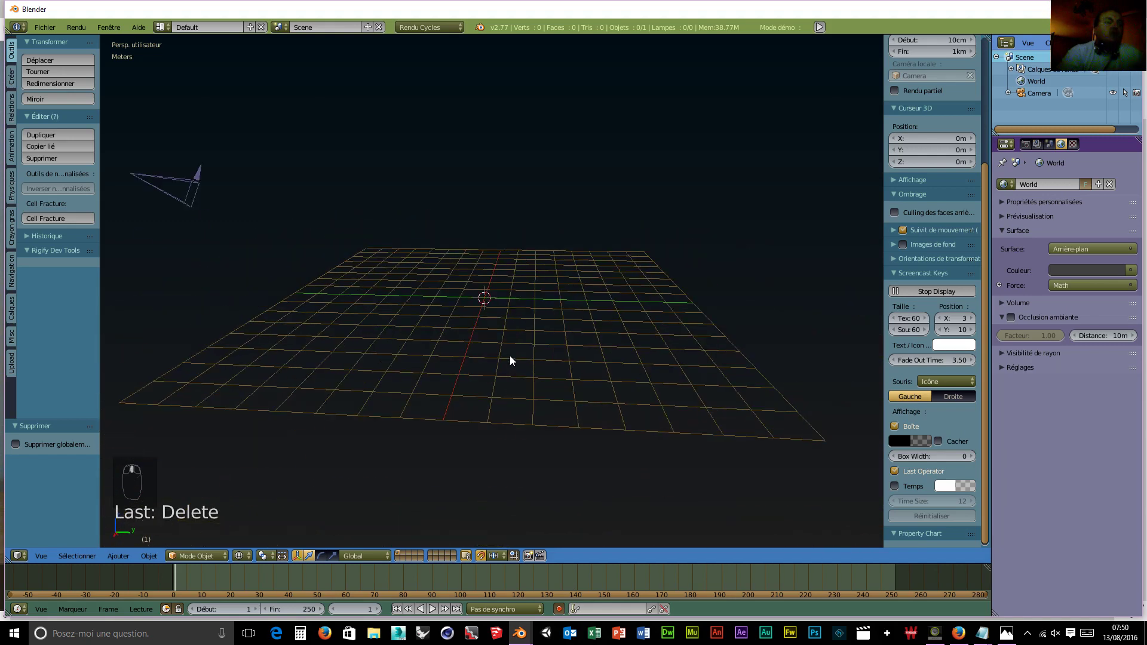
pyautogui.hotkey('shift', 'a')
pyautogui.moveTo(525, 365)
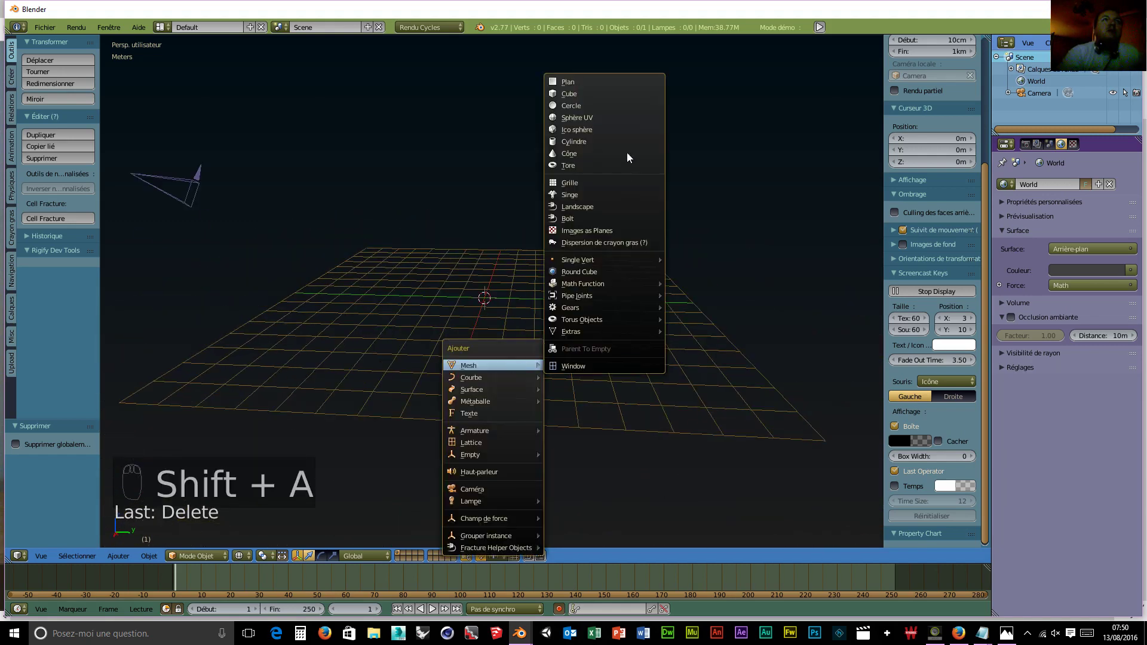
pyautogui.click(581, 94)
pyautogui.moveTo(569, 314); pyautogui.dragTo(541, 377, button='middle')
pyautogui.scroll(5, 525, 368)
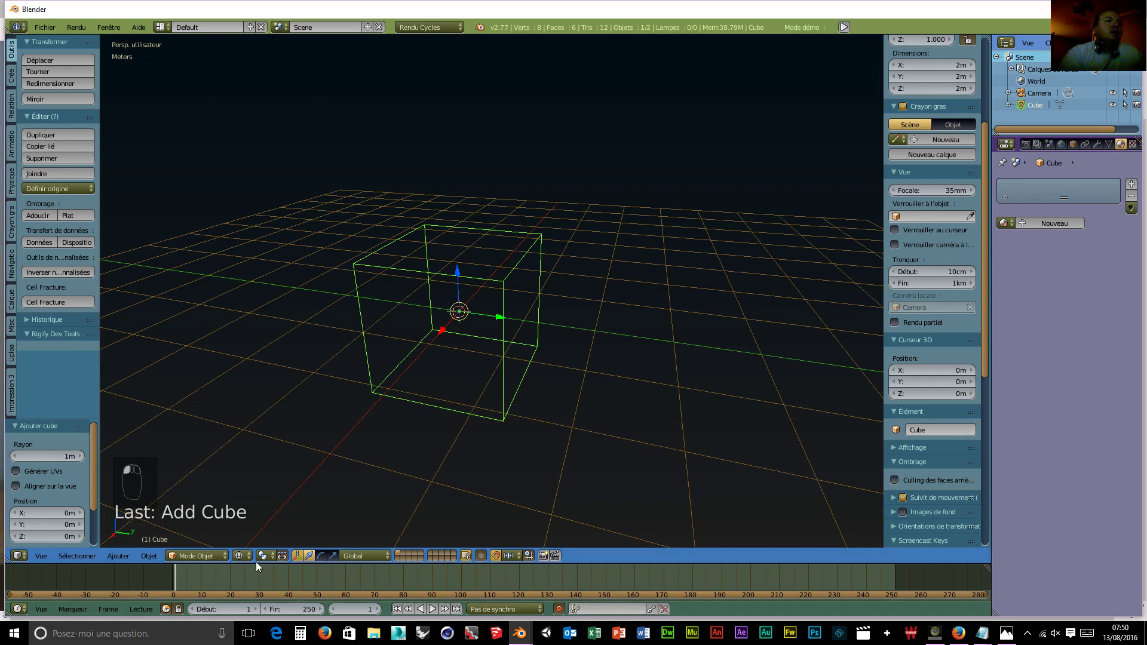
# Enlarge the Timeline area to about half the window height and turn it into a node editor.
pyautogui.click(253, 598)
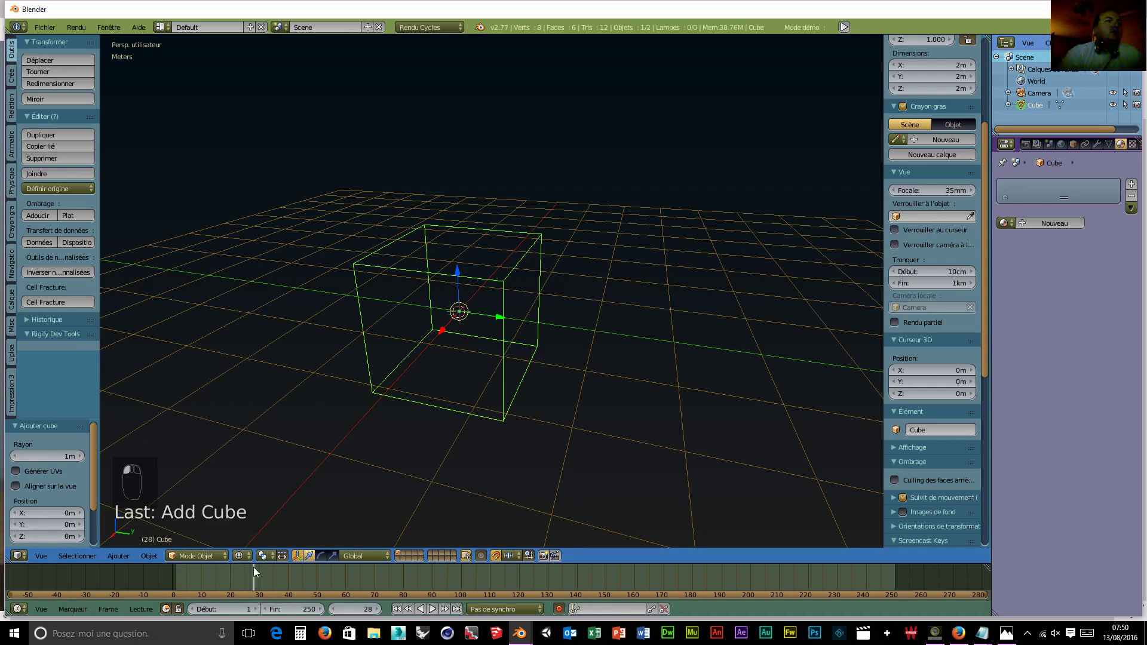
pyautogui.moveTo(253, 548); pyautogui.dragTo(255, 350)
pyautogui.click(23, 608)
pyautogui.click(42, 463)
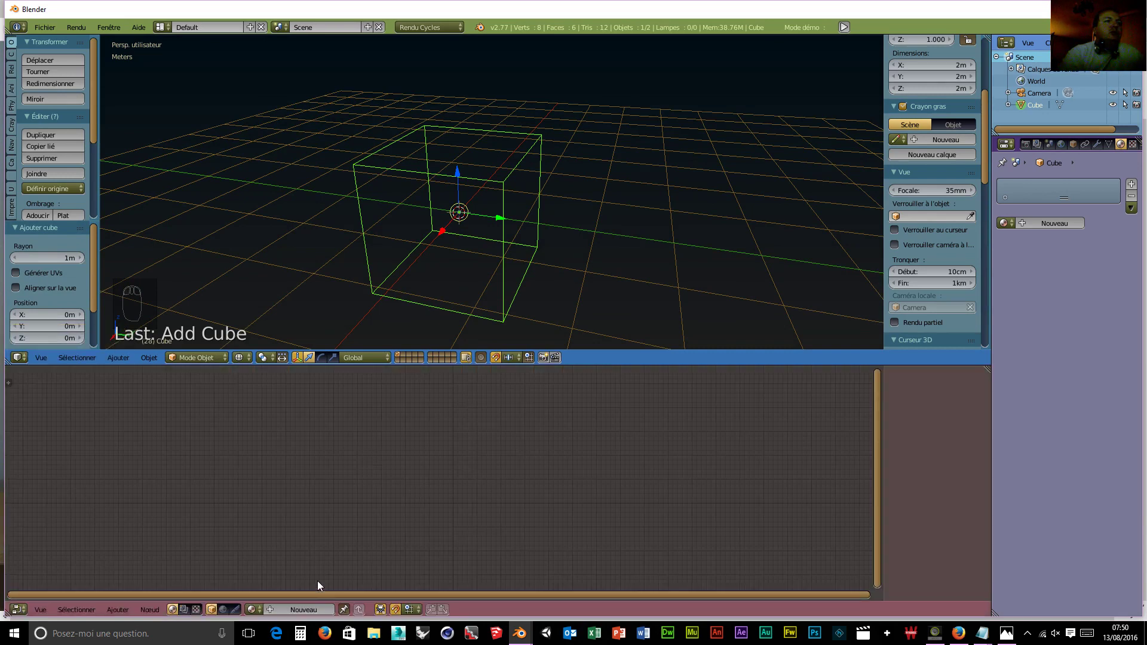
# Create a new material for the cube and spread its BSDF diffus and material output nodes apart.
pyautogui.click(305, 607)
pyautogui.moveTo(451, 490); pyautogui.dragTo(540, 485, button='middle')
pyautogui.moveTo(571, 432); pyautogui.dragTo(550, 418)
pyautogui.moveTo(641, 432); pyautogui.dragTo(689, 451)
pyautogui.moveTo(538, 425); pyautogui.dragTo(539, 435)
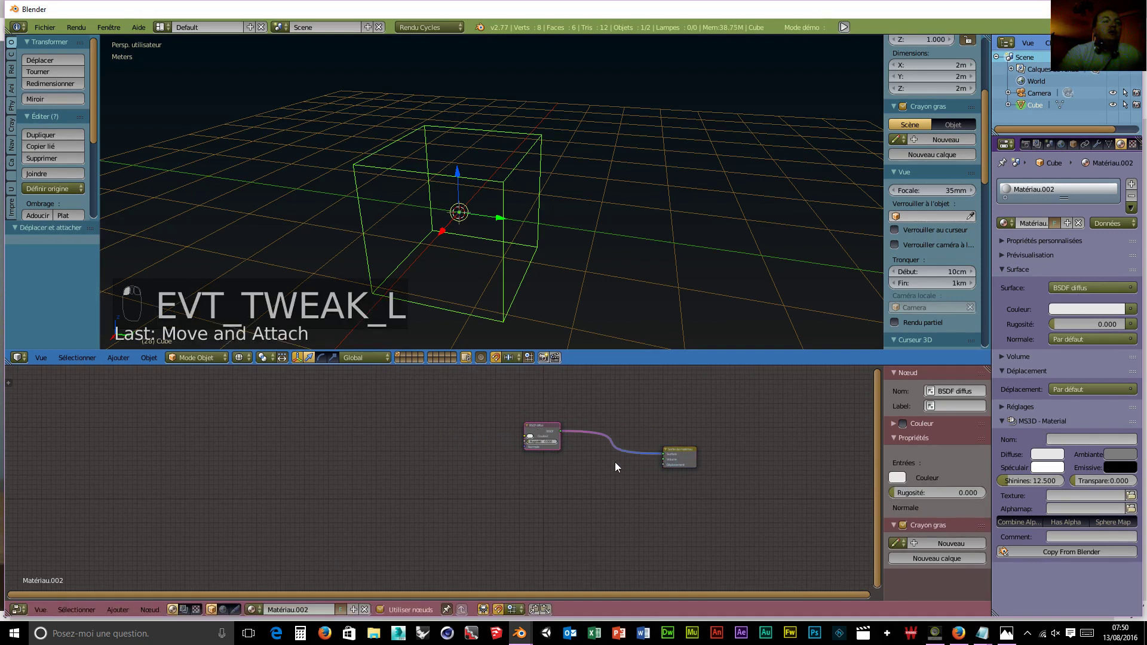
# Replace the BSDF diffus node with the PBR NON Metallic group and link its shader output to the material output's Surface.
pyautogui.hotkey('shift', 'a')
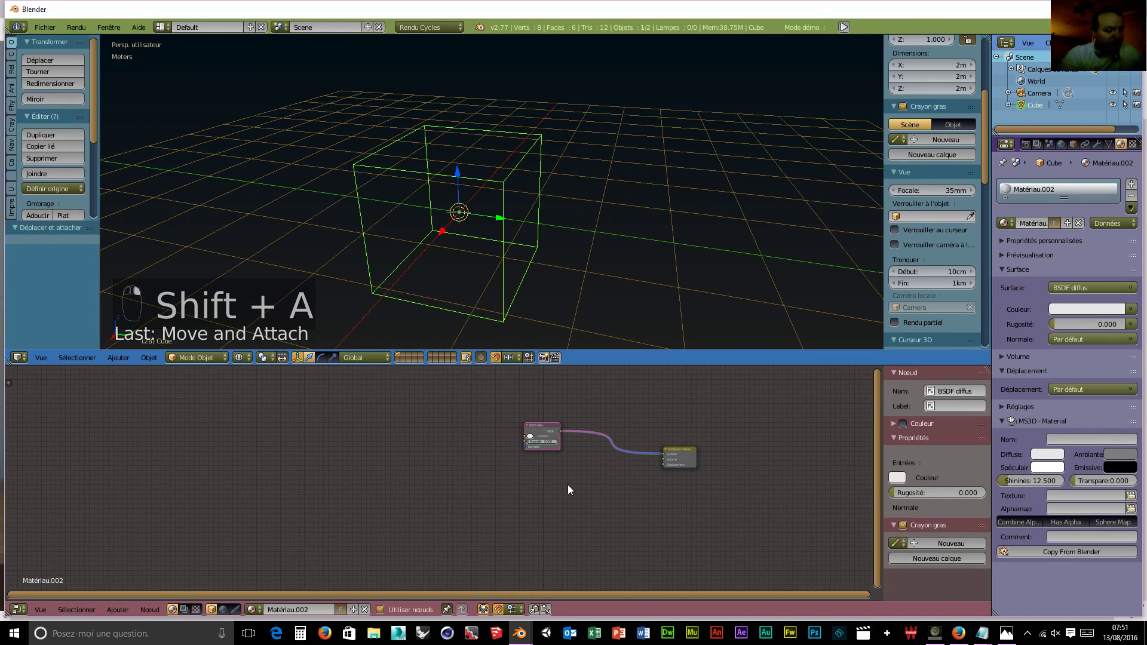
pyautogui.press('x')
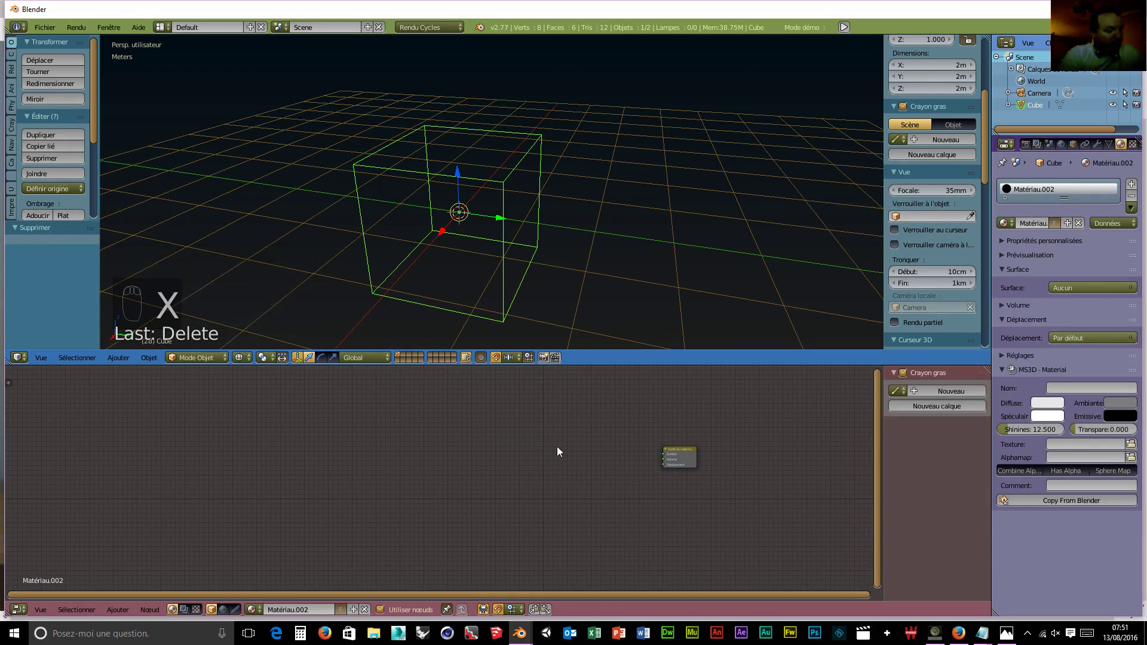
pyautogui.hotkey('shift', 'a')
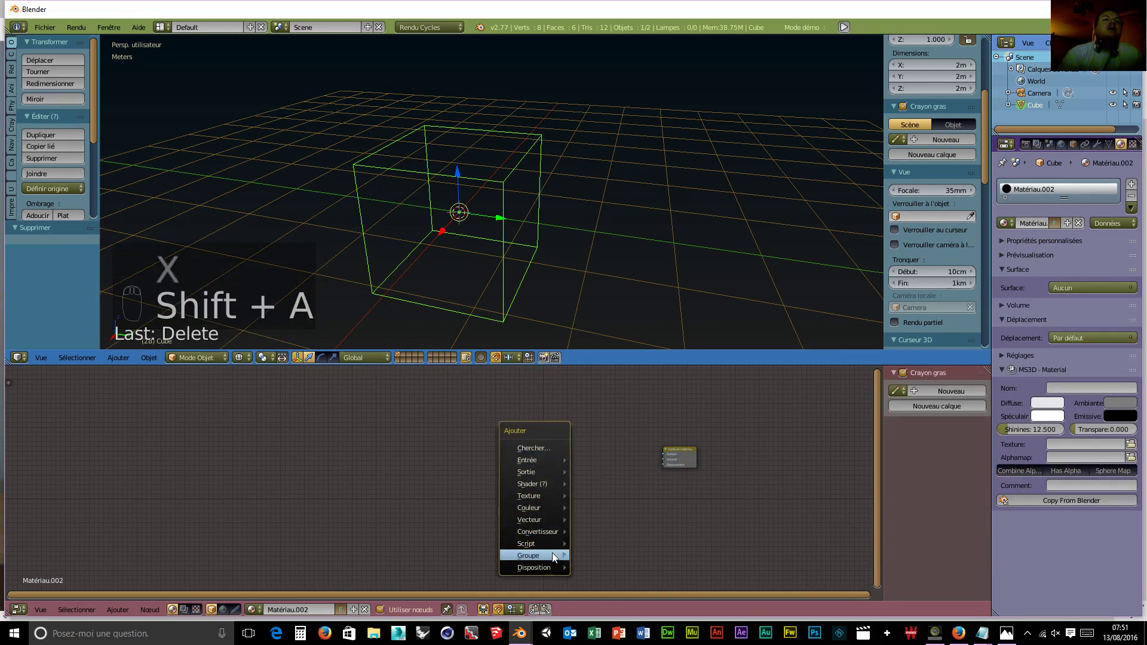
pyautogui.moveTo(552, 555)
pyautogui.click(632, 541)
pyautogui.click(566, 425)
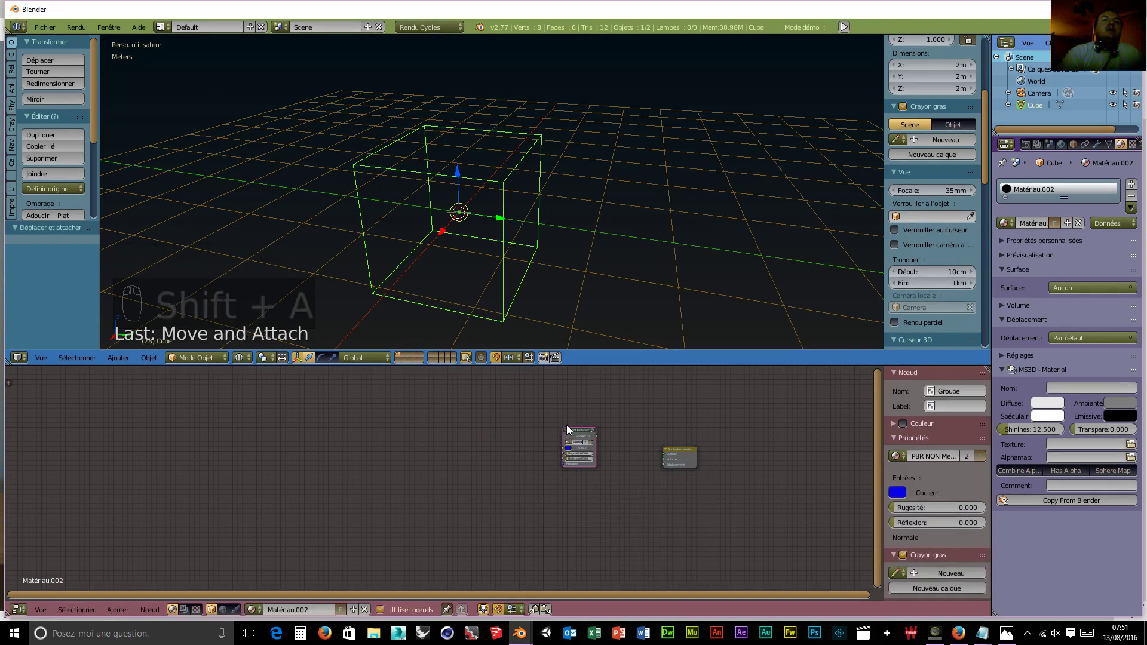
pyautogui.scroll(2, 617, 438)
pyautogui.moveTo(622, 429); pyautogui.dragTo(701, 450)
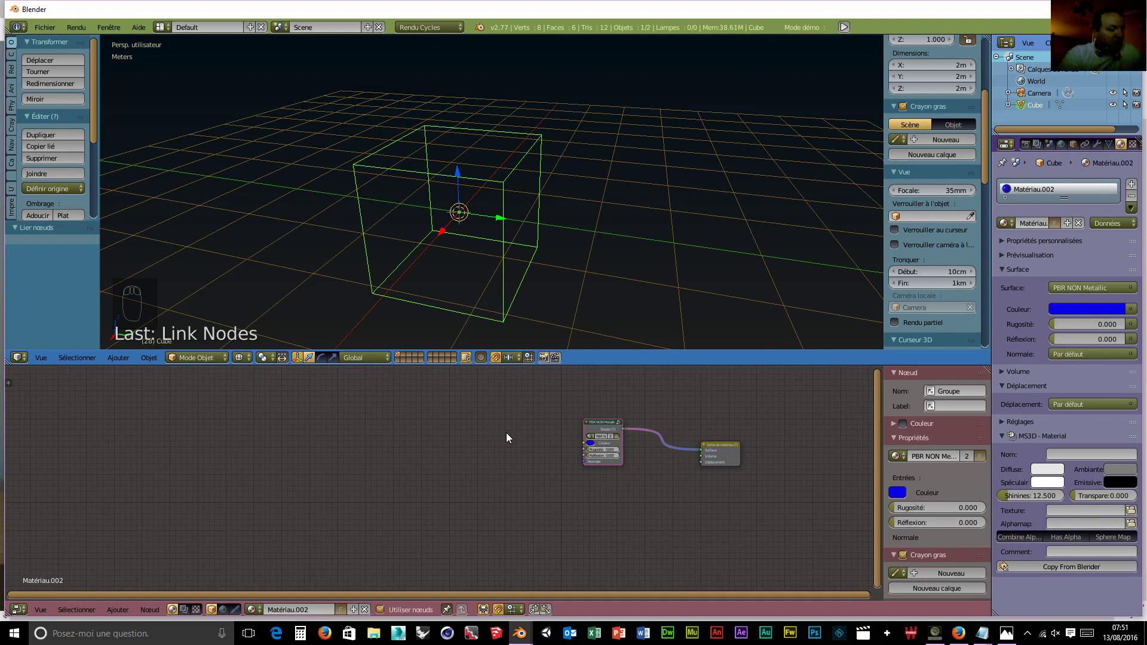
# Add an image texture node beside the PBR NON Metallic group in the cube's material.
pyautogui.hotkey('shift', 'a')
pyautogui.moveTo(506, 433)
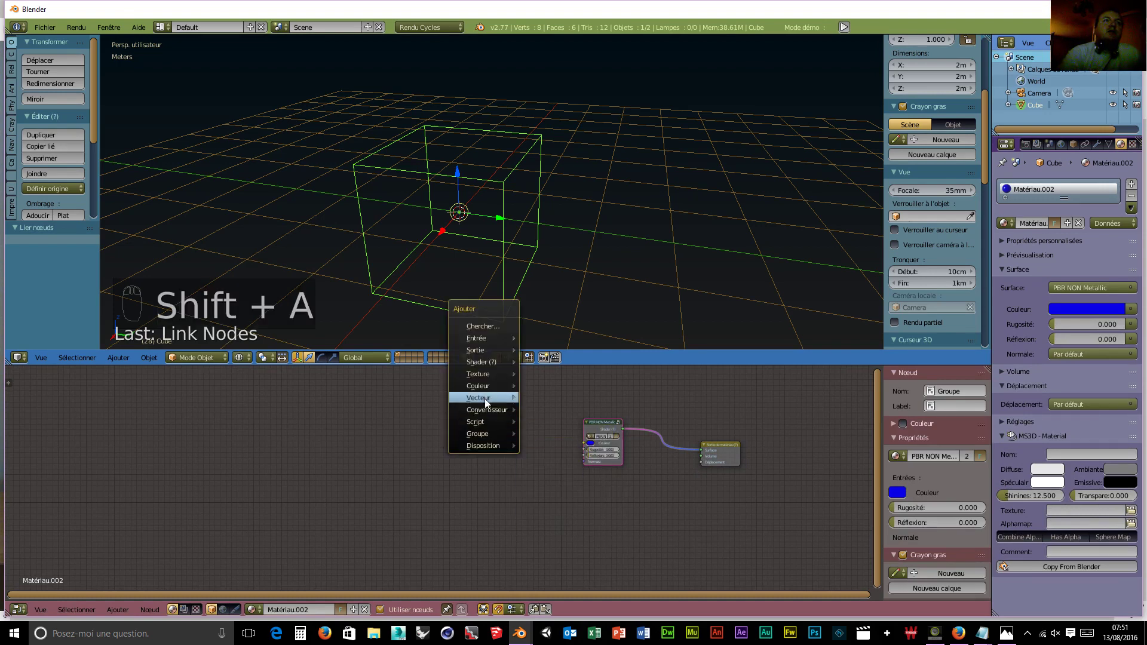
pyautogui.moveTo(487, 375)
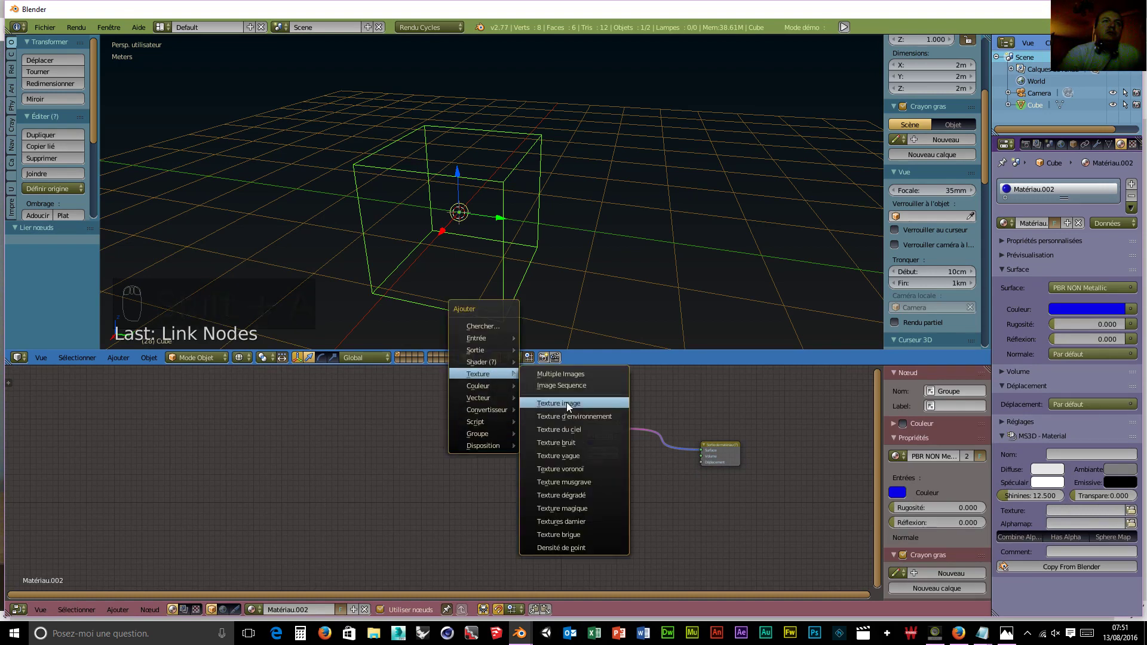
pyautogui.click(611, 402)
pyautogui.click(494, 404)
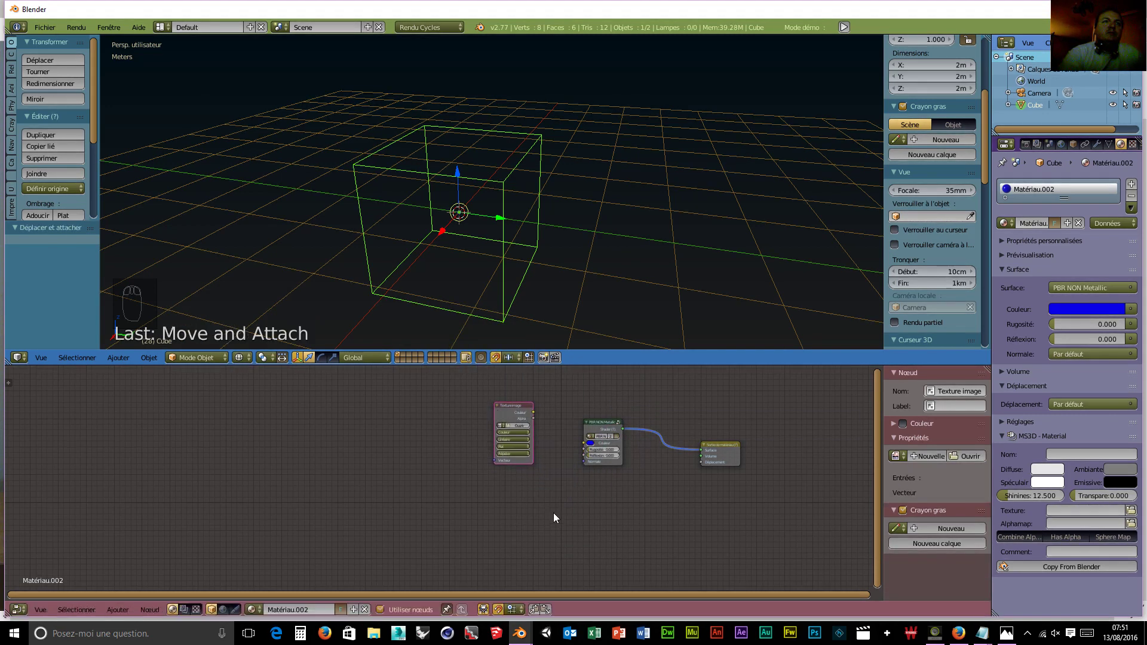
# Load 11.jpg from D:\texture 3d\bois into the image texture node, browsing the folder with thumbnails.
pyautogui.click(524, 425)
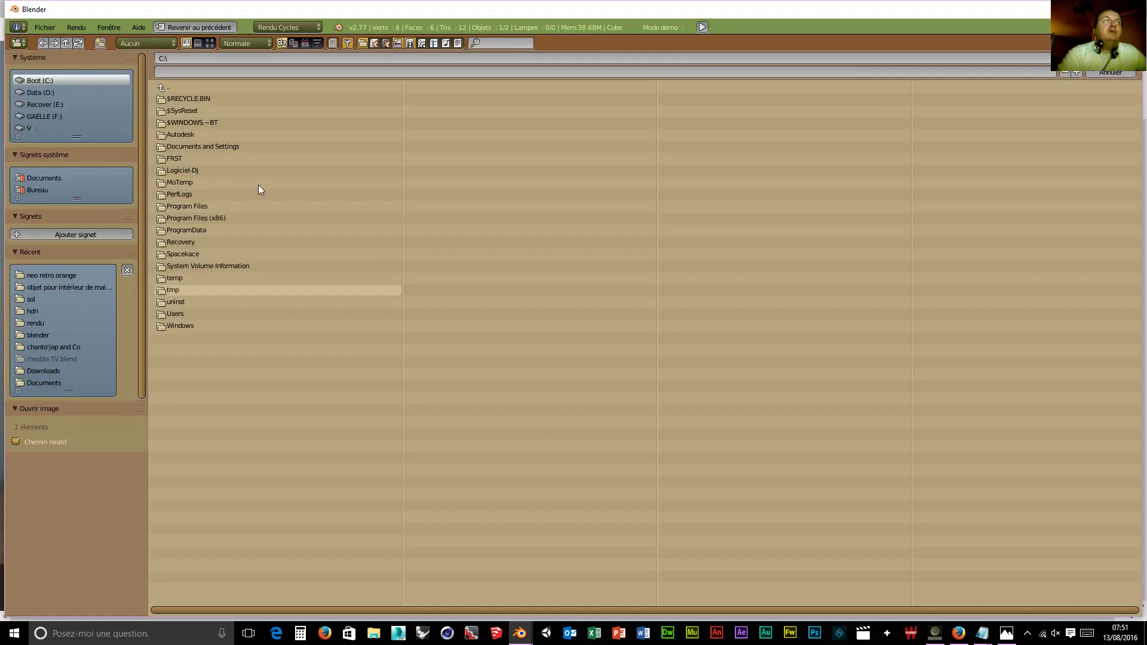
pyautogui.click(30, 92)
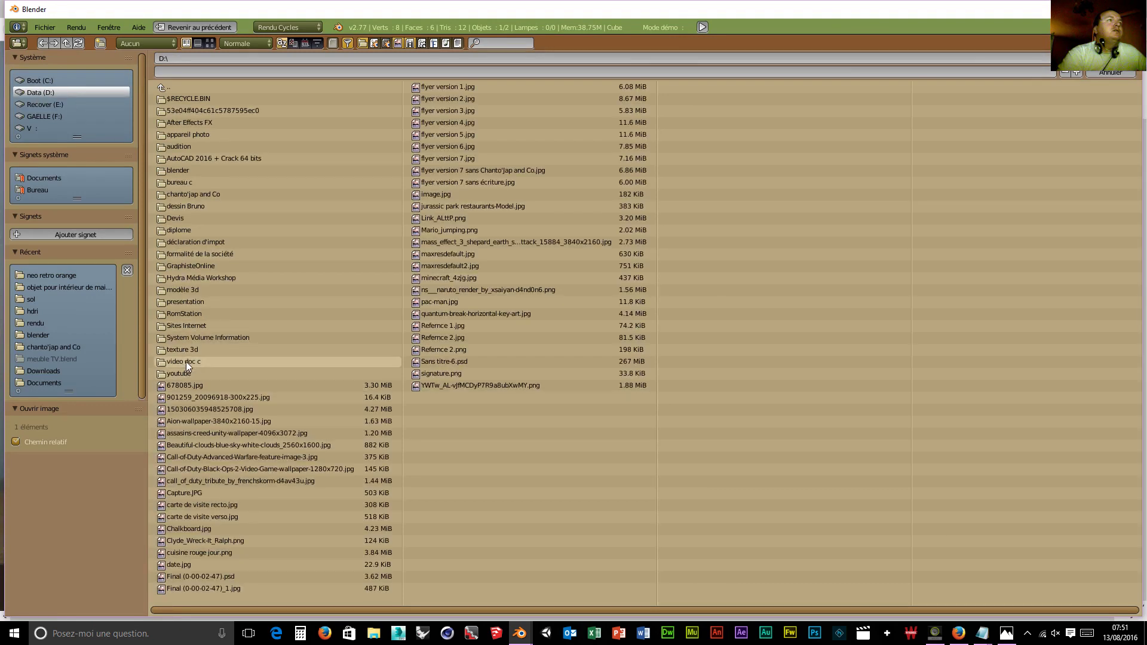
pyautogui.click(190, 350)
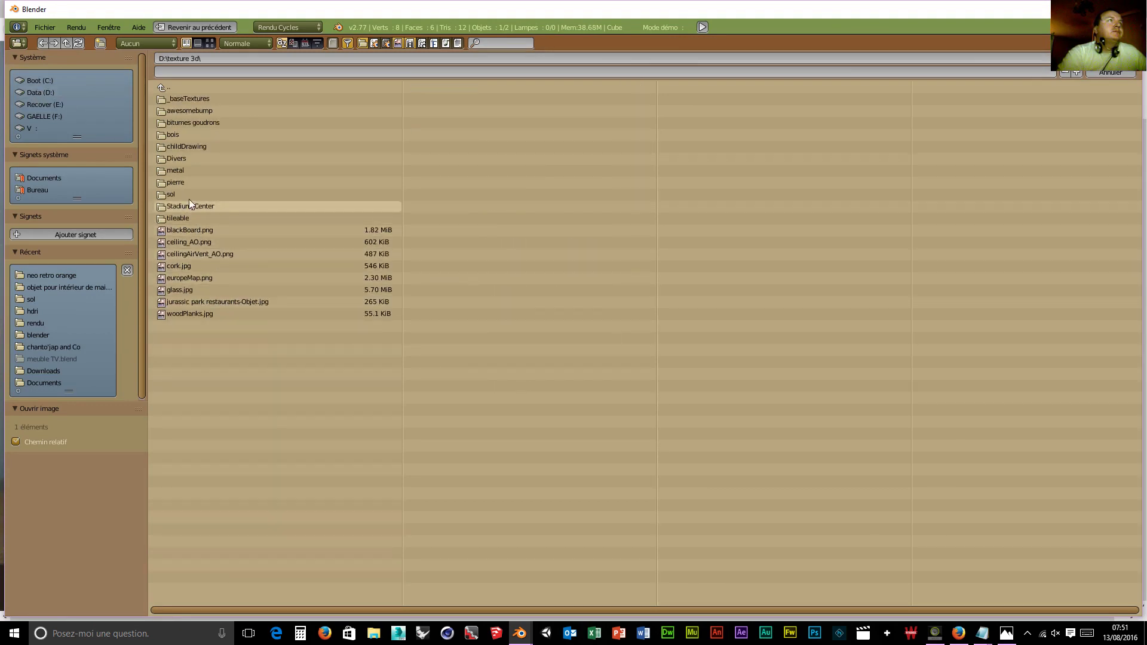
pyautogui.click(179, 134)
pyautogui.click(210, 44)
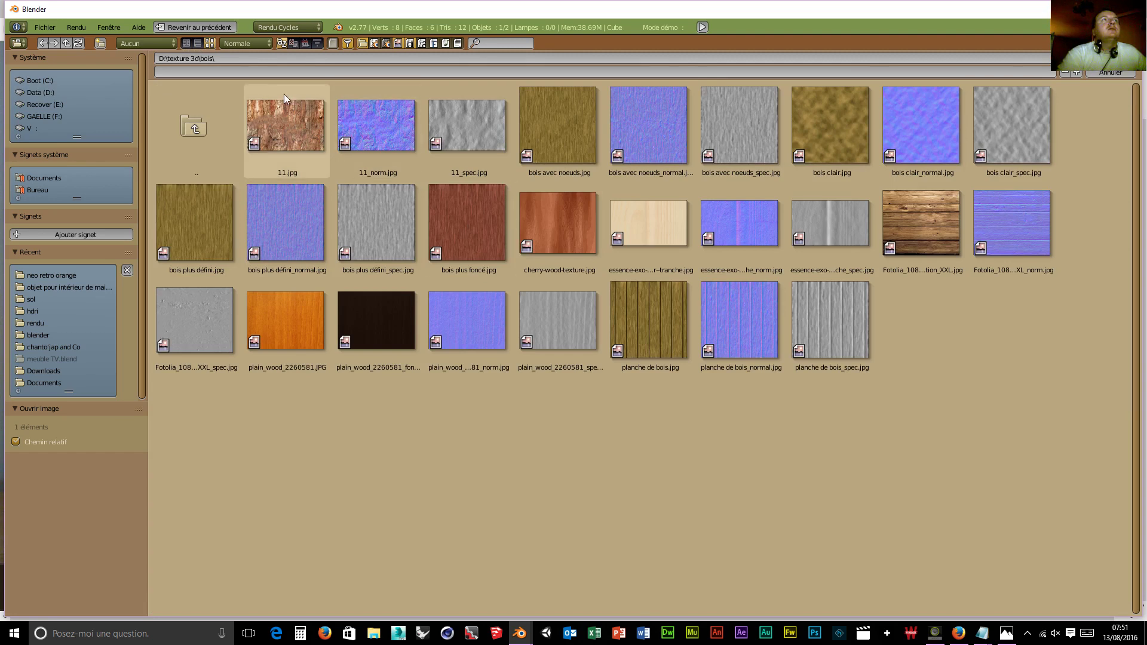
pyautogui.click(274, 141)
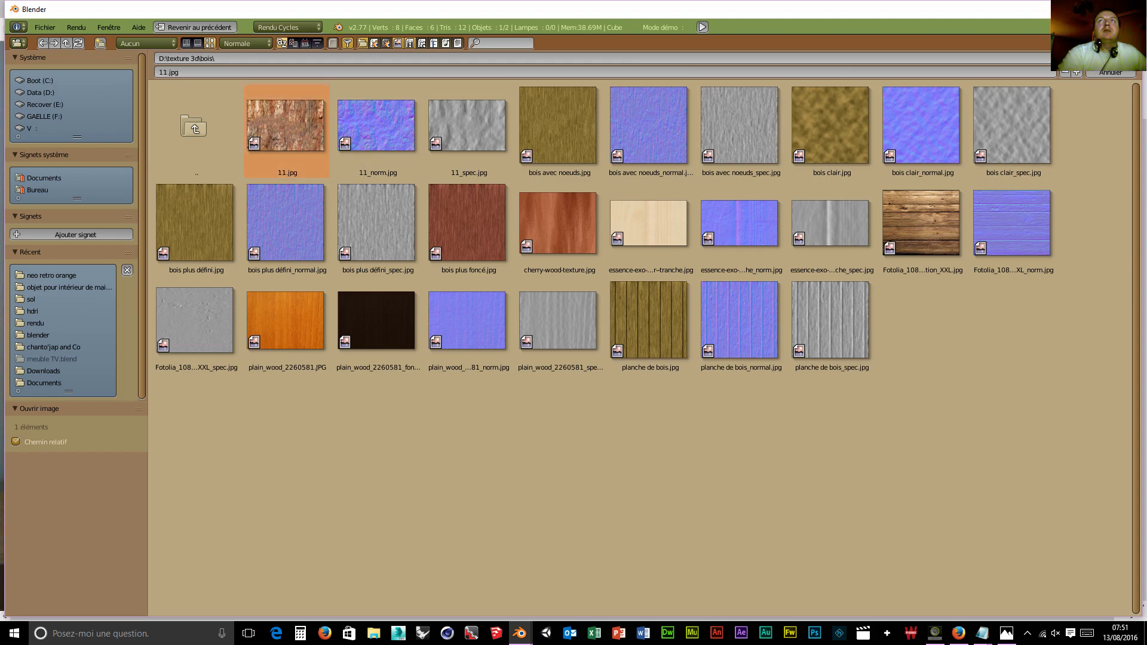
pyautogui.click(1110, 59)
# Space the image texture node away from the PBR NON Metallic group and link its colour output to the group's Couleur input.
pyautogui.moveTo(521, 513); pyautogui.dragTo(393, 537, button='middle')
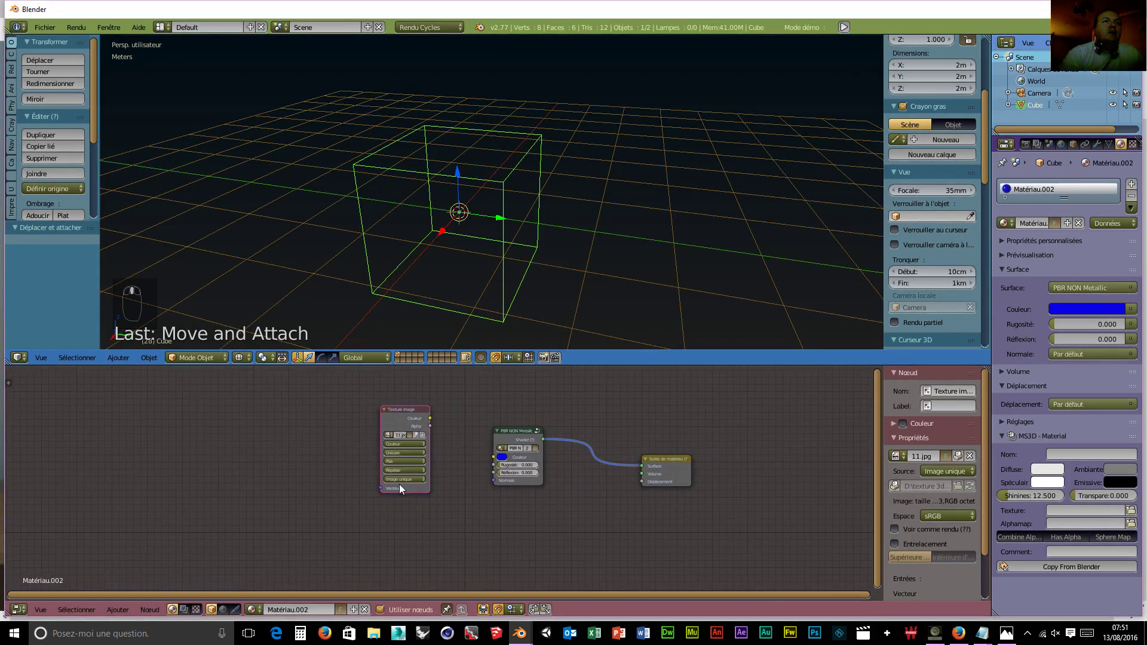
pyautogui.moveTo(401, 411)
pyautogui.mouseDown()
pyautogui.moveTo(365, 404)
pyautogui.moveTo(412, 420)
pyautogui.mouseUp()
pyautogui.moveTo(462, 453); pyautogui.dragTo(493, 457)
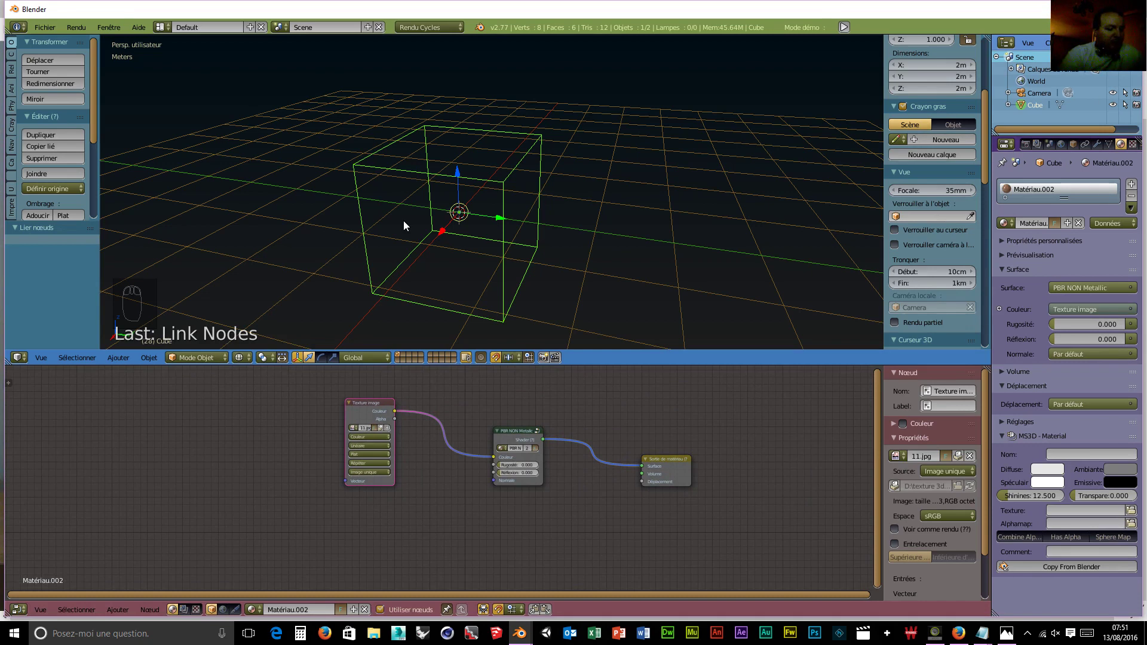
# Put the cube in Edit mode and unwrap all its faces with a cube projection.
pyautogui.press('u')
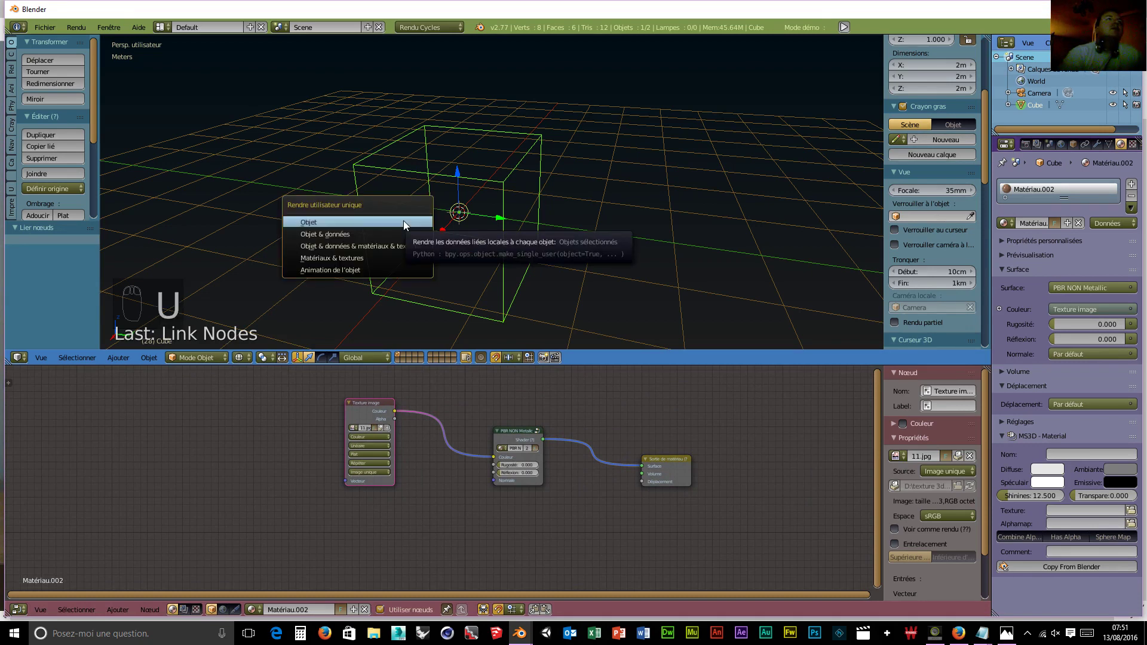
pyautogui.click(211, 359)
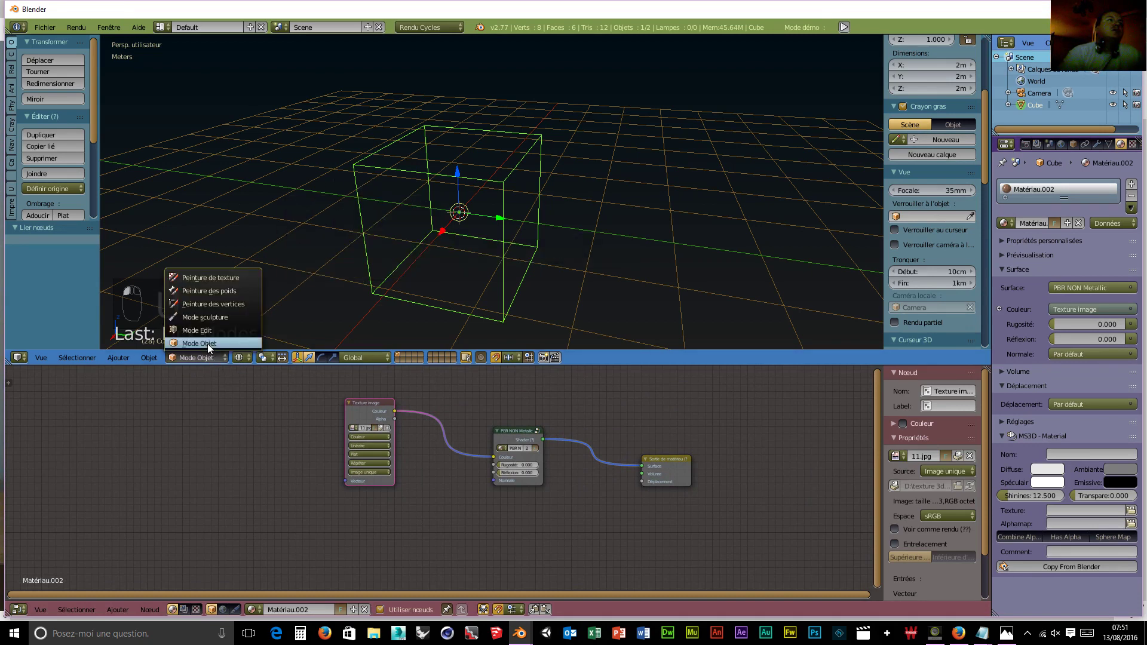
pyautogui.click(206, 334)
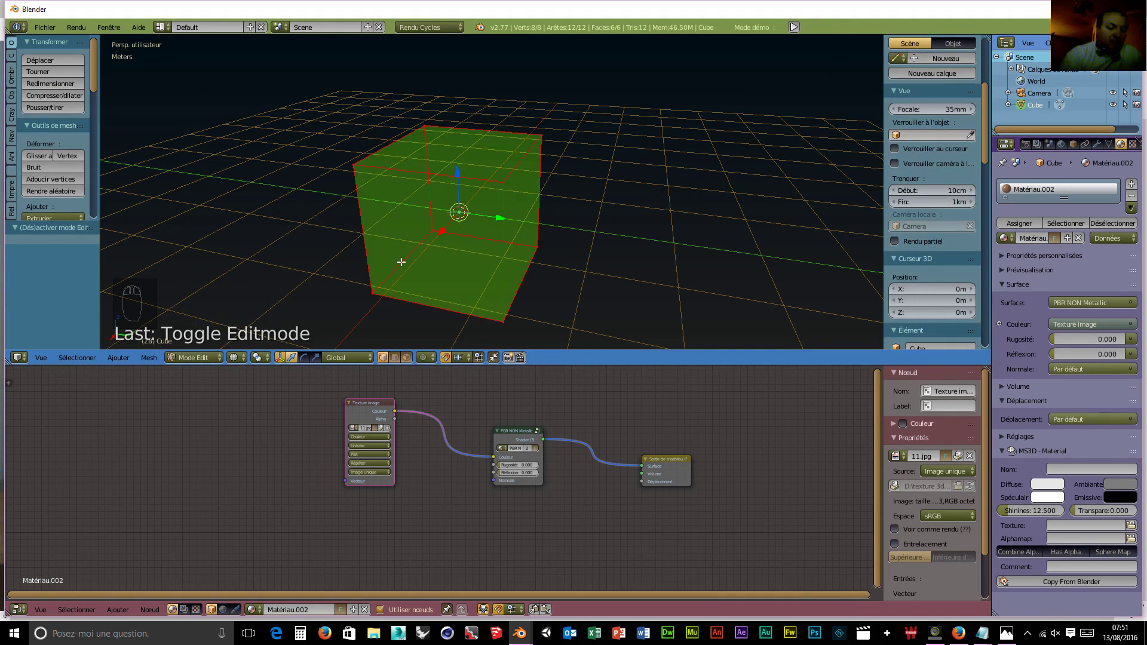
pyautogui.press('u')
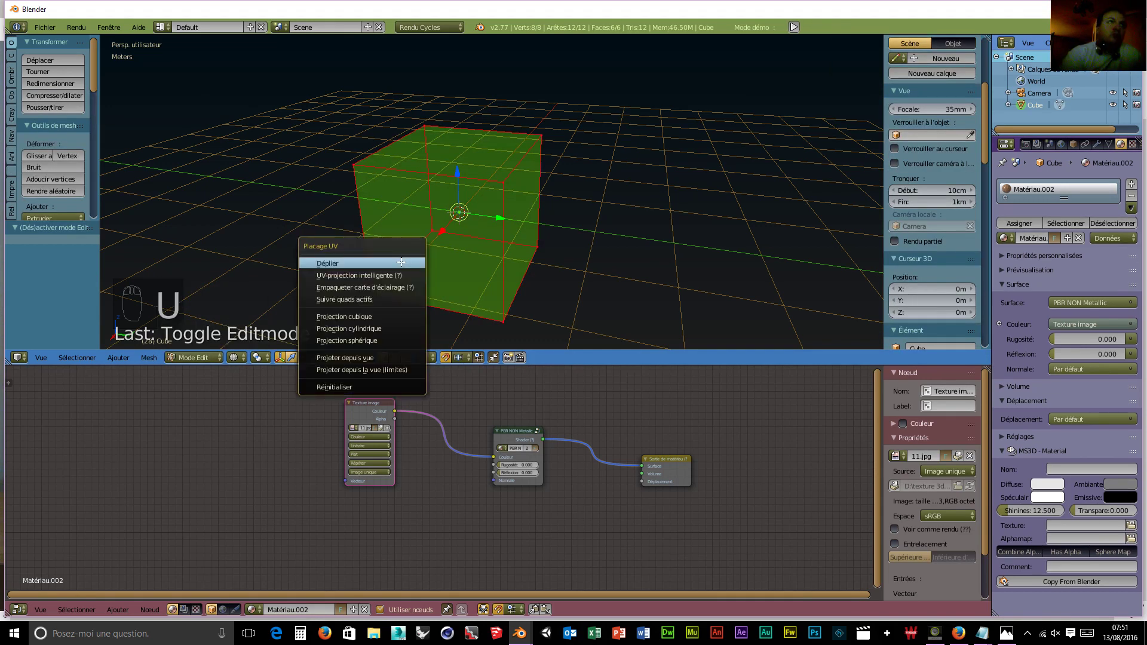
pyautogui.click(377, 320)
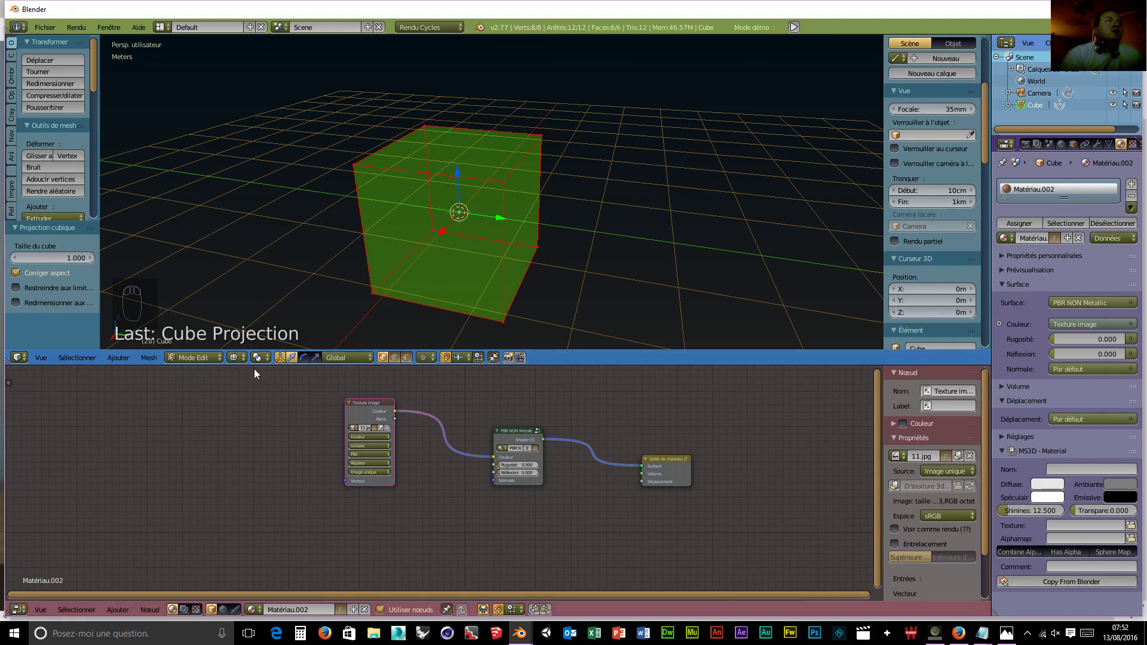
# Show the 3D view in rendered shading and inspect the bark texture on the cube's faces.
pyautogui.click(235, 357)
pyautogui.click(254, 277)
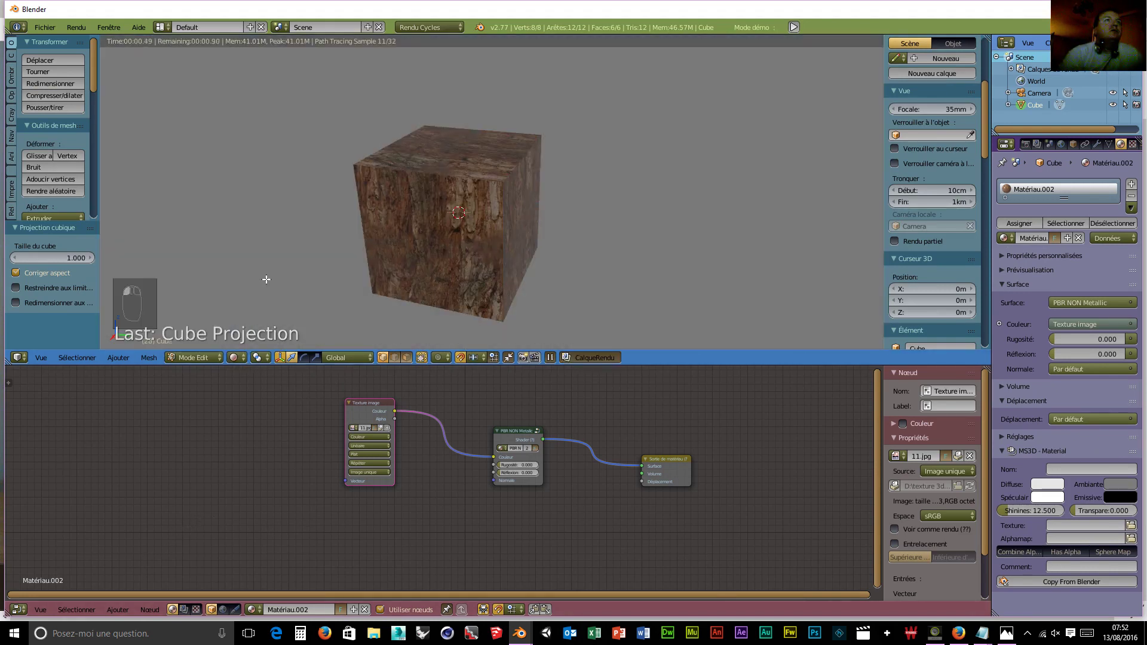
pyautogui.moveTo(535, 297)
pyautogui.mouseDown(button='middle')
pyautogui.moveTo(469, 310)
pyautogui.moveTo(425, 299)
pyautogui.moveTo(479, 316)
pyautogui.moveTo(540, 315)
pyautogui.moveTo(546, 282)
pyautogui.moveTo(596, 220)
pyautogui.mouseUp(button='middle')
pyautogui.scroll(5, 522, 316)
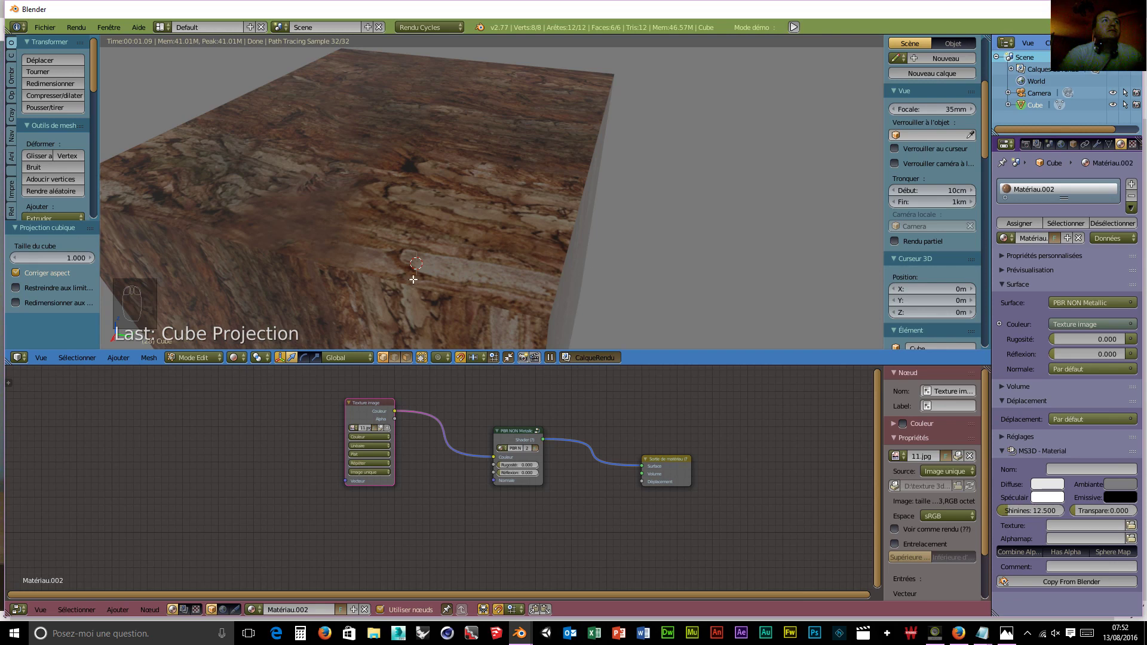
pyautogui.moveTo(475, 279)
pyautogui.mouseDown(button='middle')
pyautogui.moveTo(426, 256)
pyautogui.moveTo(487, 273)
pyautogui.mouseUp(button='middle')
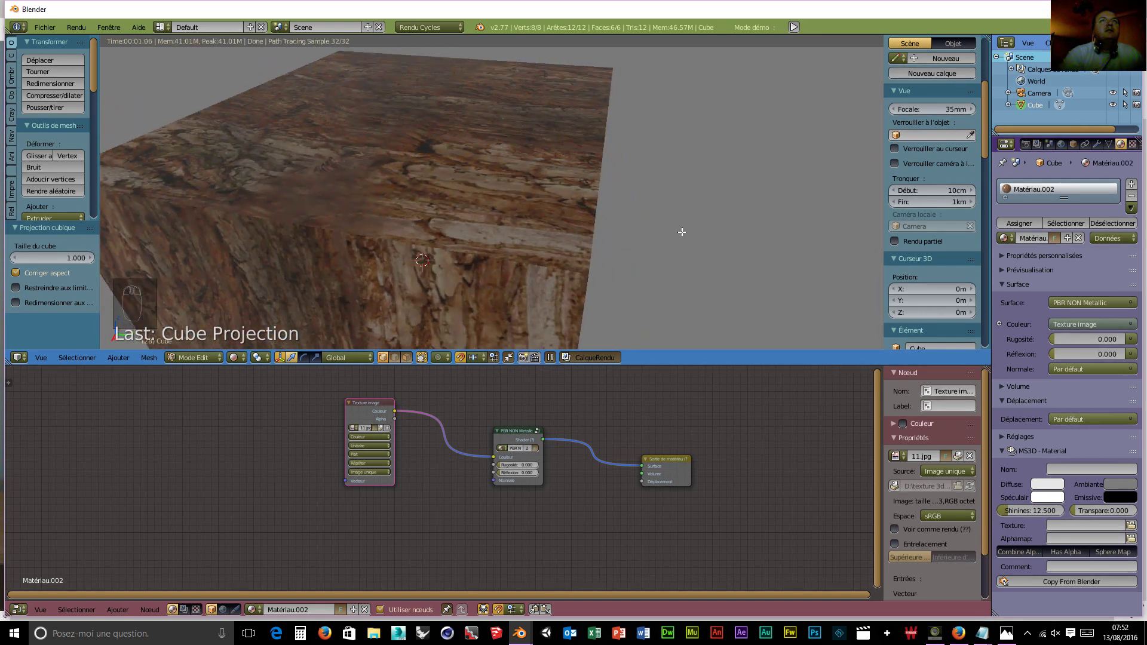
pyautogui.scroll(-3, 682, 231)
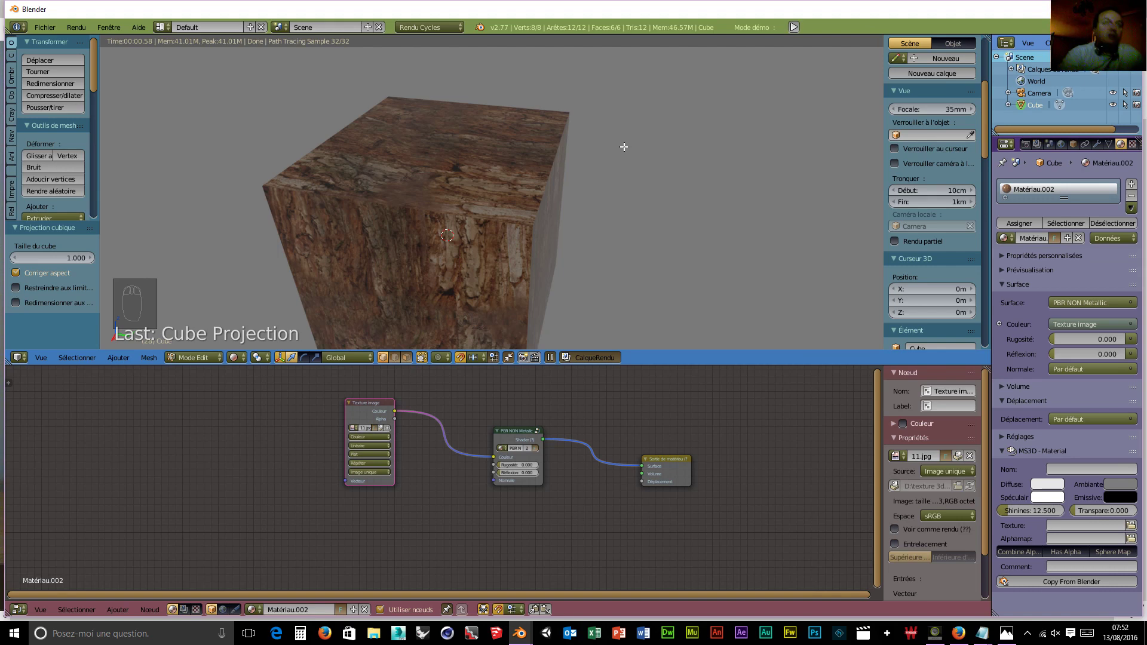
# Return the cube to Object mode and add a point lamp to the scene.
pyautogui.hotkey('shift', 'a')
pyautogui.click(194, 358)
pyautogui.click(194, 345)
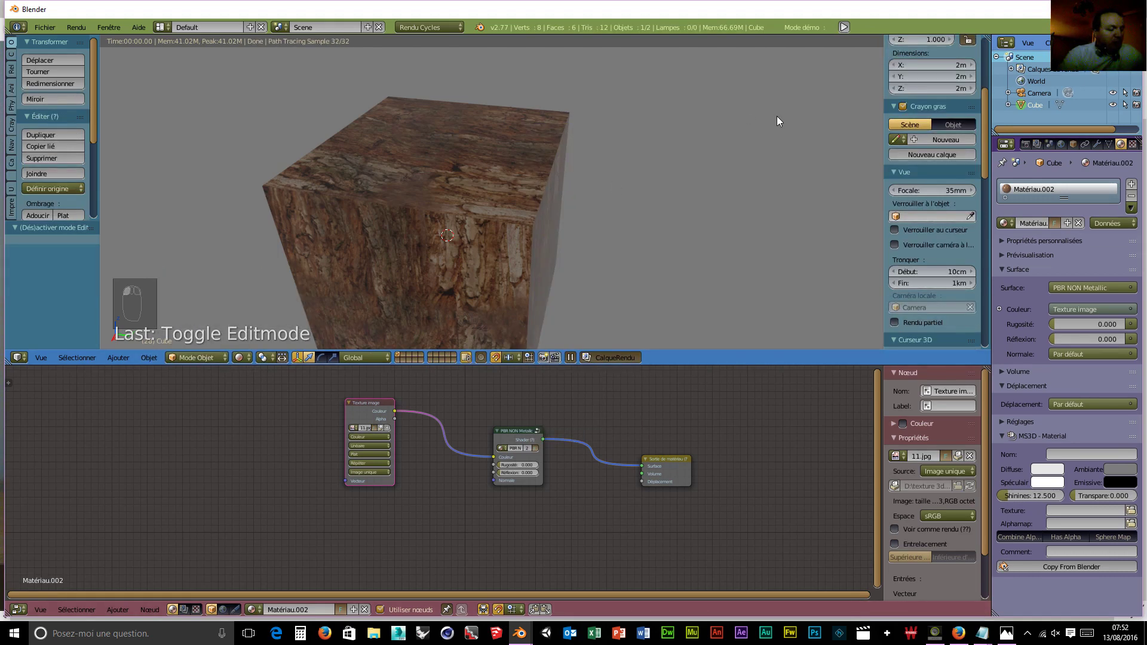
pyautogui.hotkey('shift', 'a')
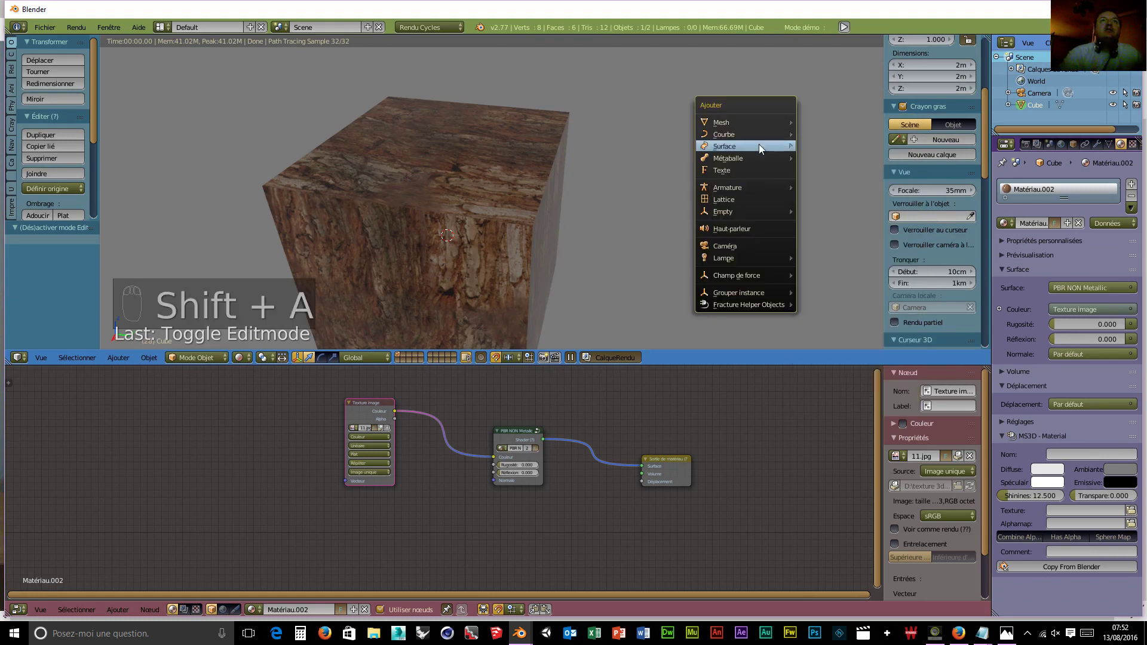
pyautogui.moveTo(735, 257)
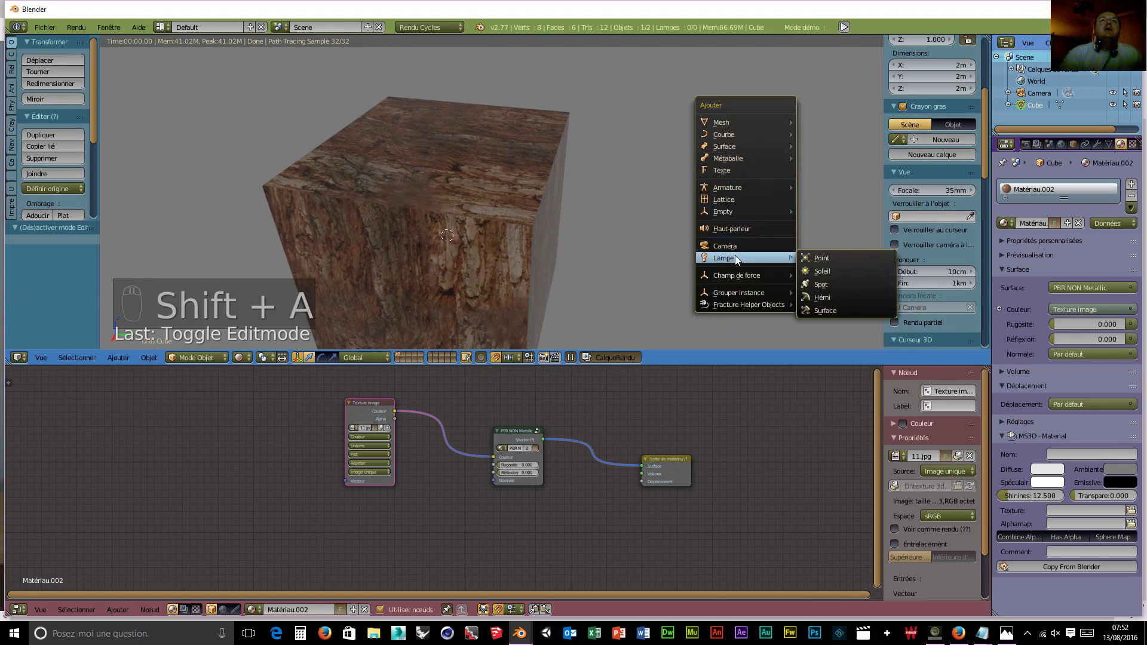
pyautogui.click(823, 259)
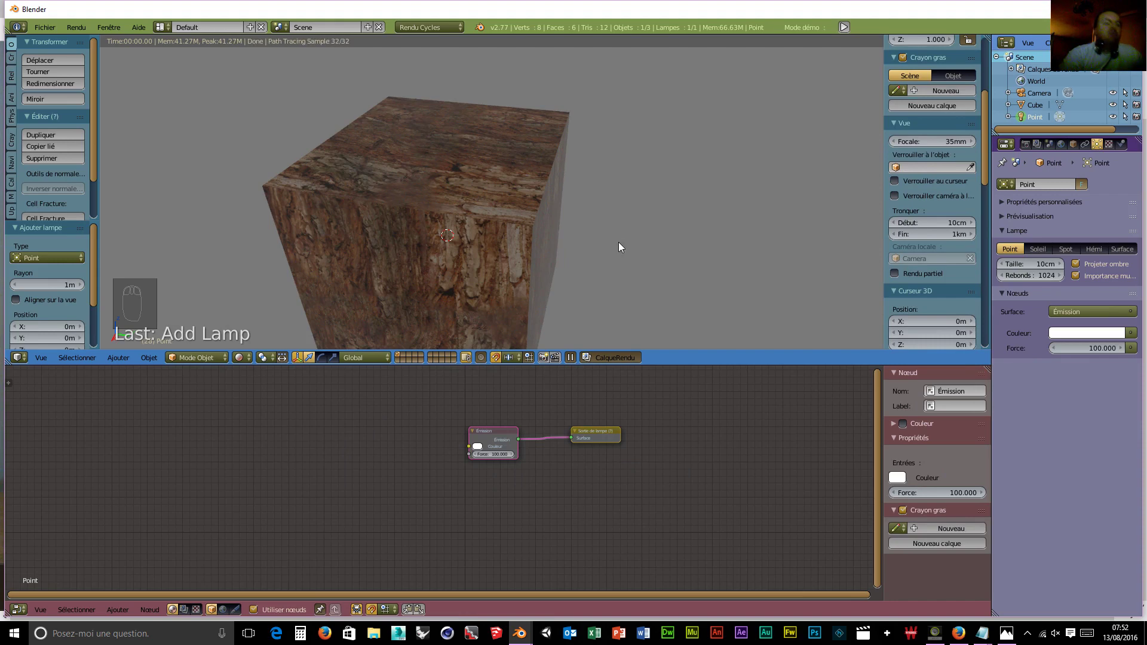
# Move the point lamp 1 m up along Z and 1 m along Y.
pyautogui.press('g')
pyautogui.press('z')
pyautogui.press('Return')
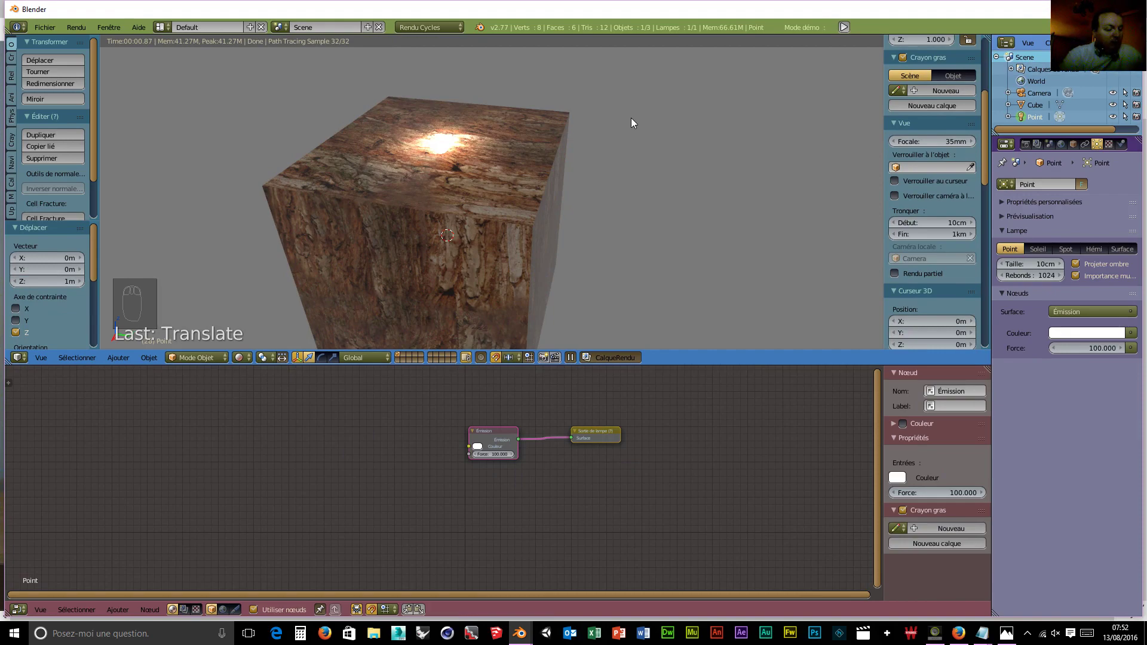
pyautogui.press('g')
pyautogui.press('y')
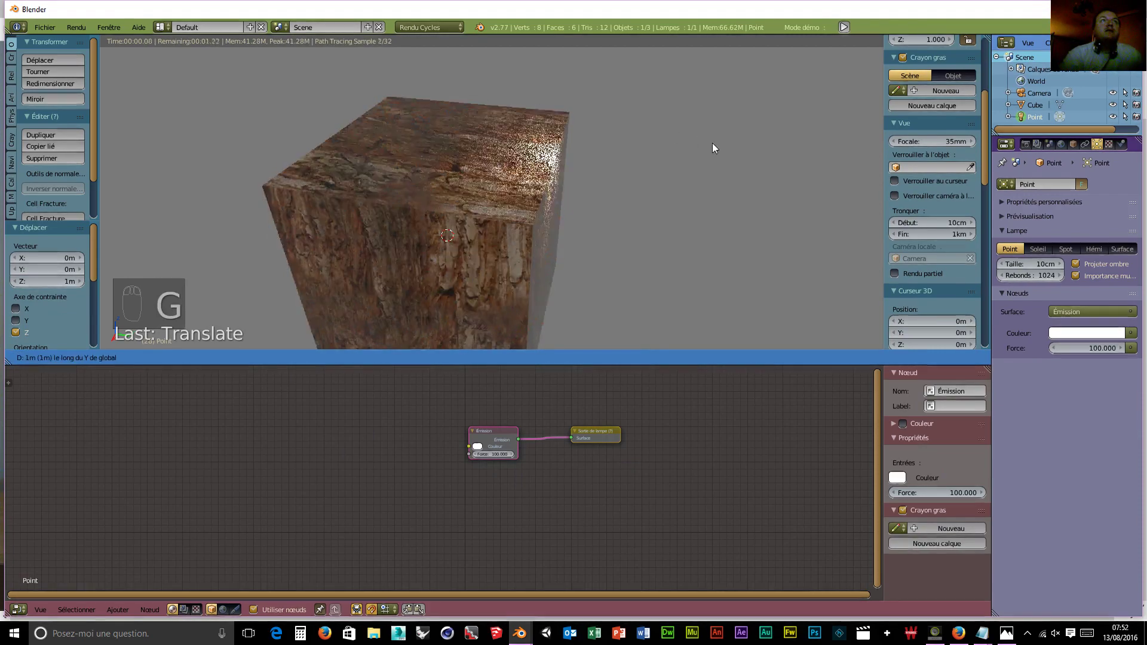
pyautogui.press('Return')
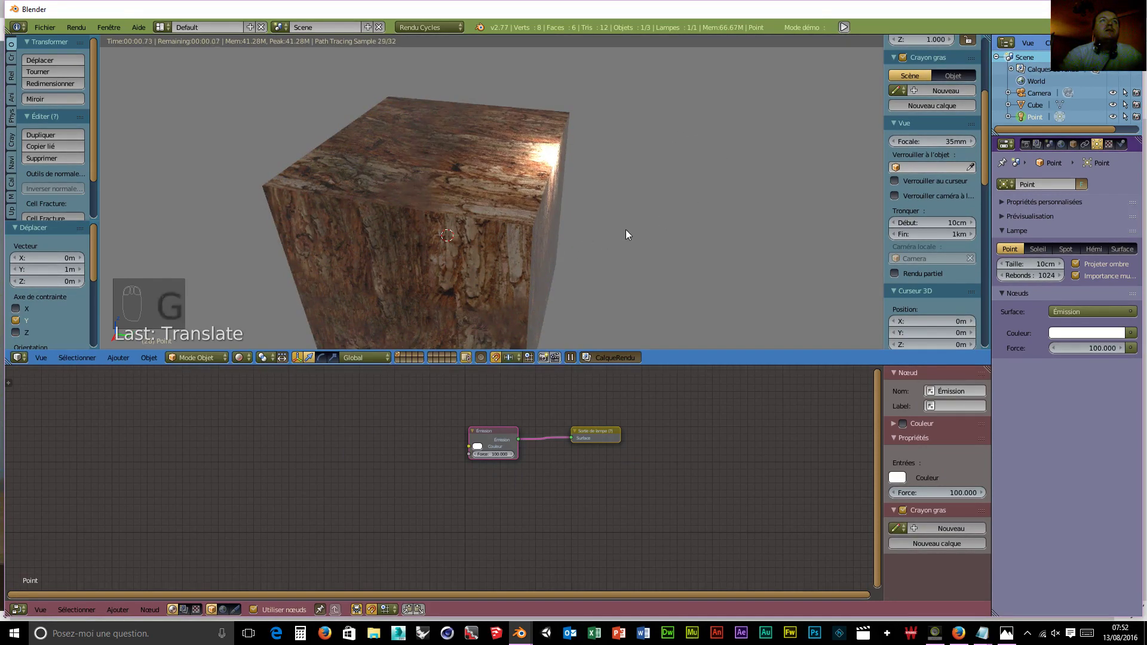
# Set the world background colour to black.
pyautogui.click(1060, 144)
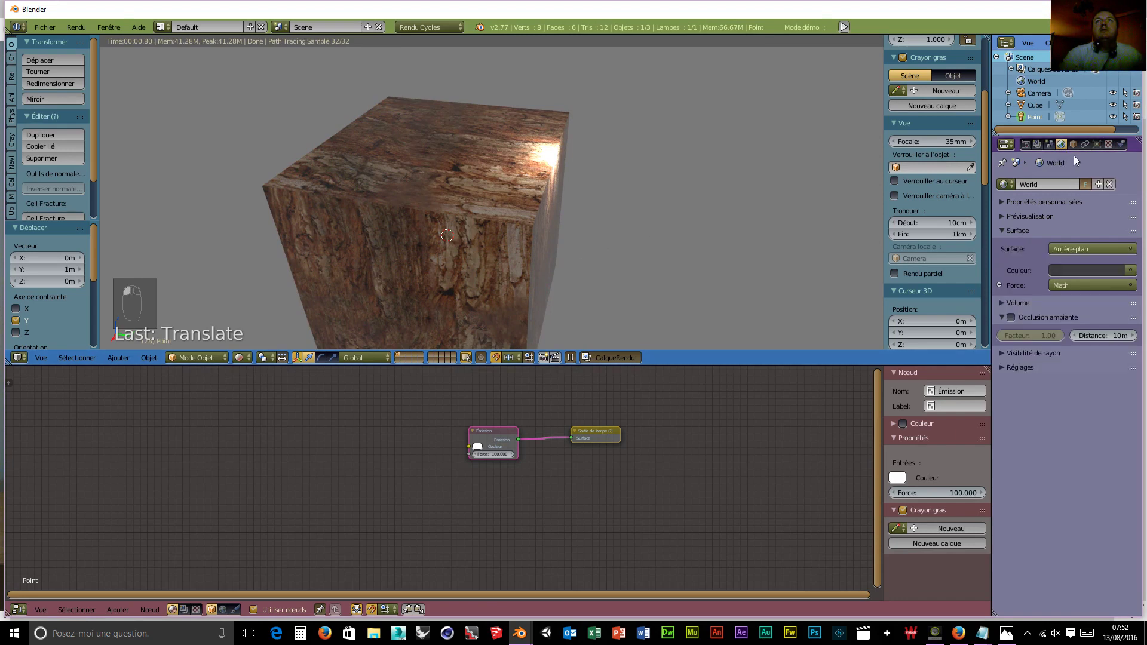
pyautogui.click(1131, 273)
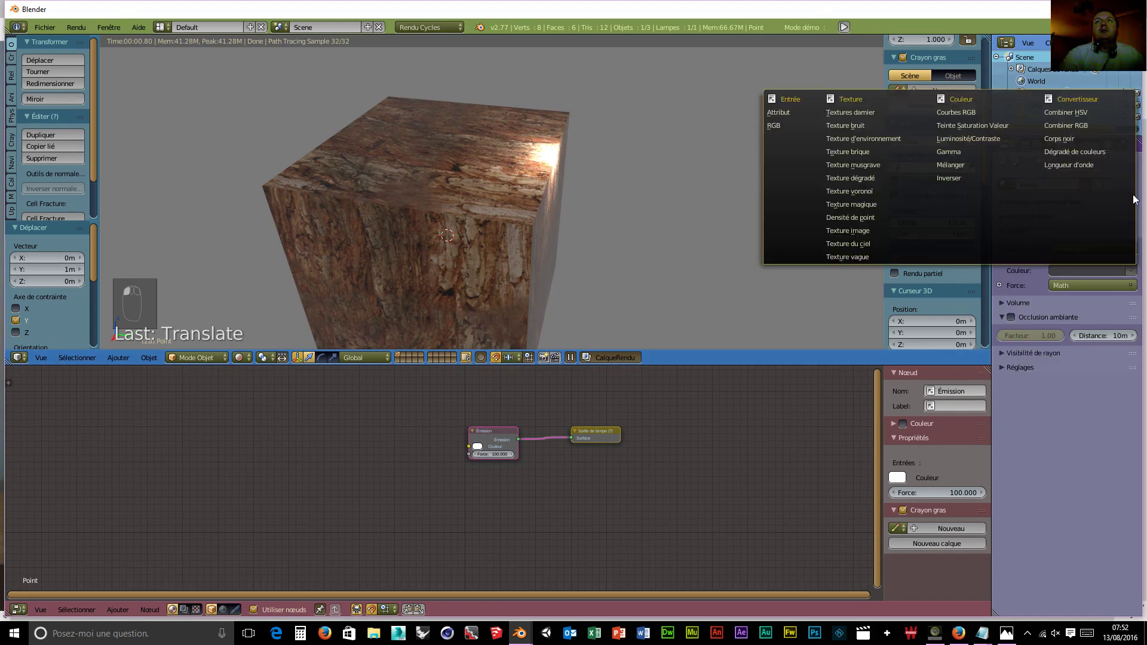
pyautogui.click(1070, 271)
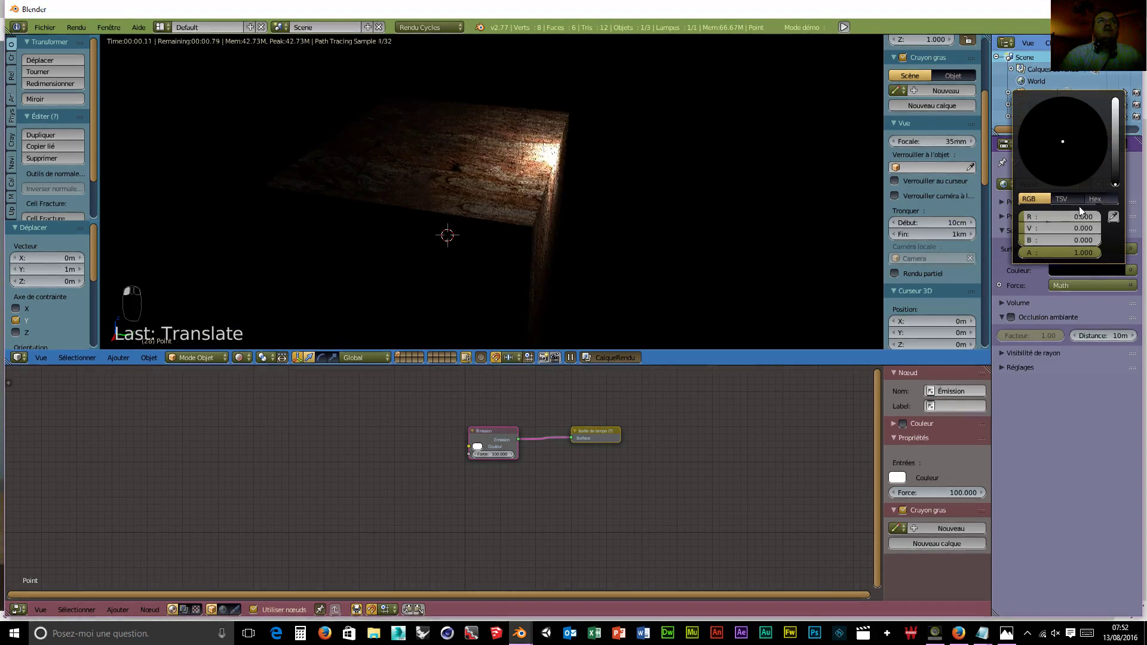
# Select the cube and raise the Réflexion value of its PBR NON Metallic group node.
pyautogui.moveTo(730, 242); pyautogui.dragTo(687, 232, button='middle')
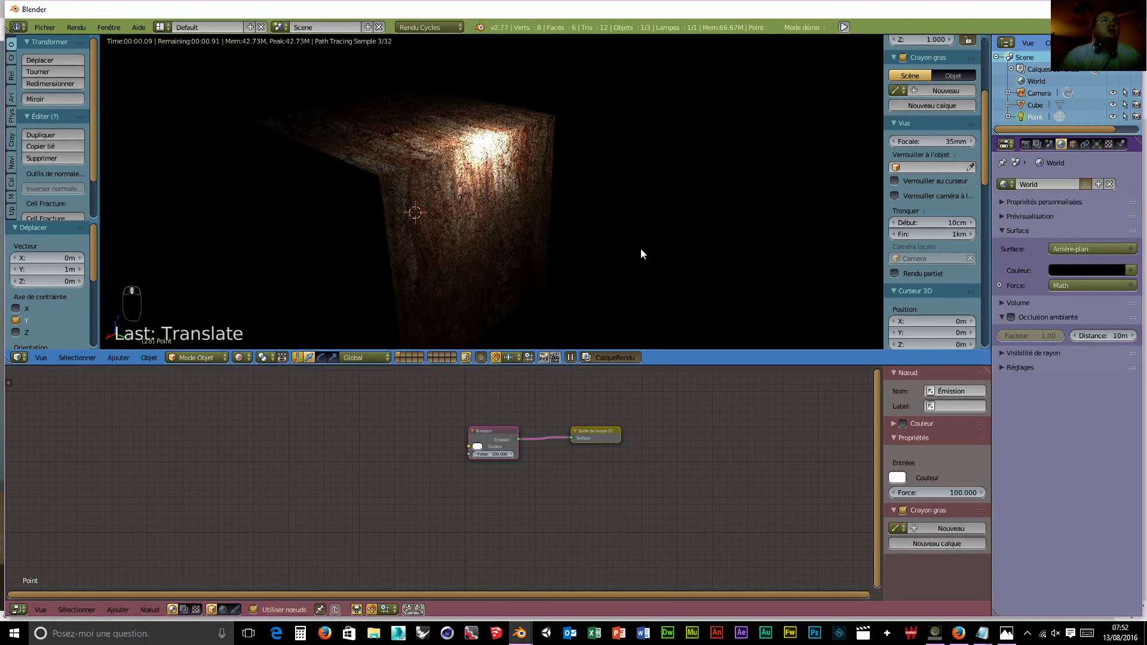
pyautogui.scroll(1, 538, 254)
pyautogui.rightClick(538, 253)
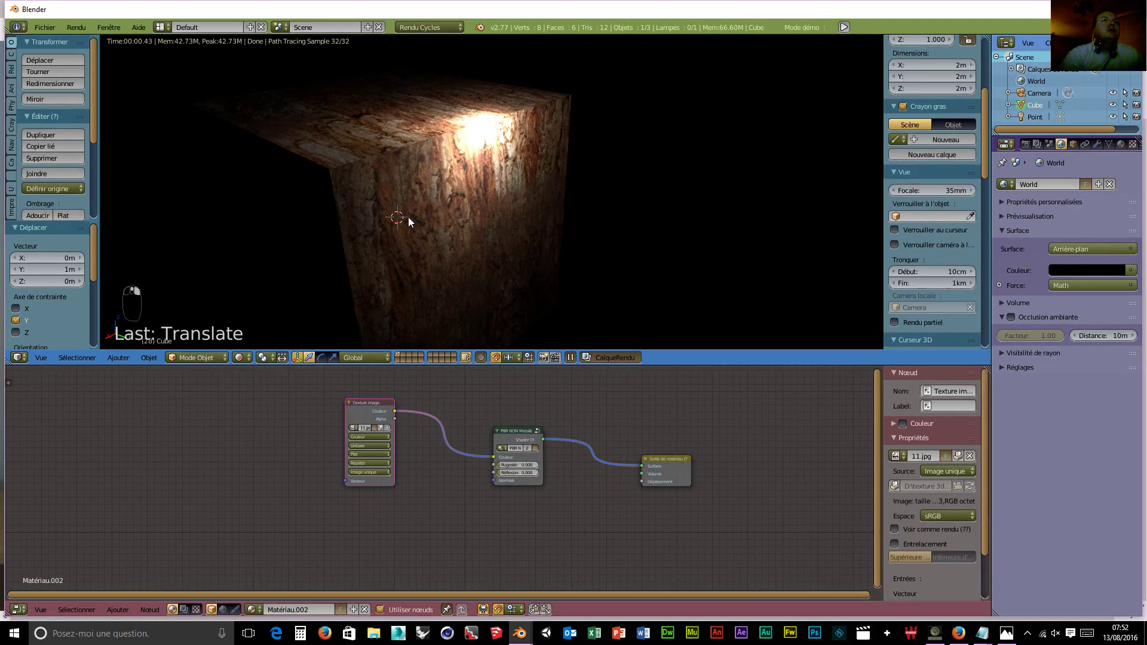
pyautogui.moveTo(503, 473); pyautogui.dragTo(538, 473)
# Examine the lamp's highlight on the textured cube's edges and faces from several angles.
pyautogui.moveTo(468, 238); pyautogui.dragTo(500, 252, button='middle')
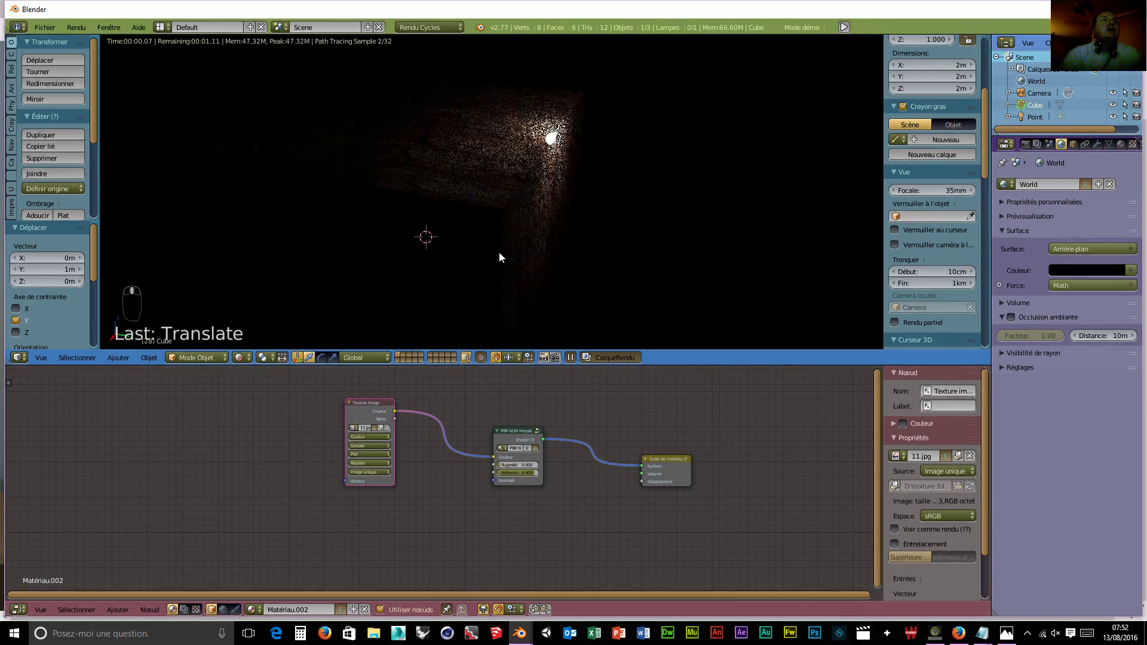
pyautogui.scroll(1, 552, 253)
pyautogui.scroll(1, 556, 253)
pyautogui.scroll(1, 574, 251)
pyautogui.scroll(-1, 673, 215)
pyautogui.moveTo(675, 215); pyautogui.dragTo(633, 224, button='middle')
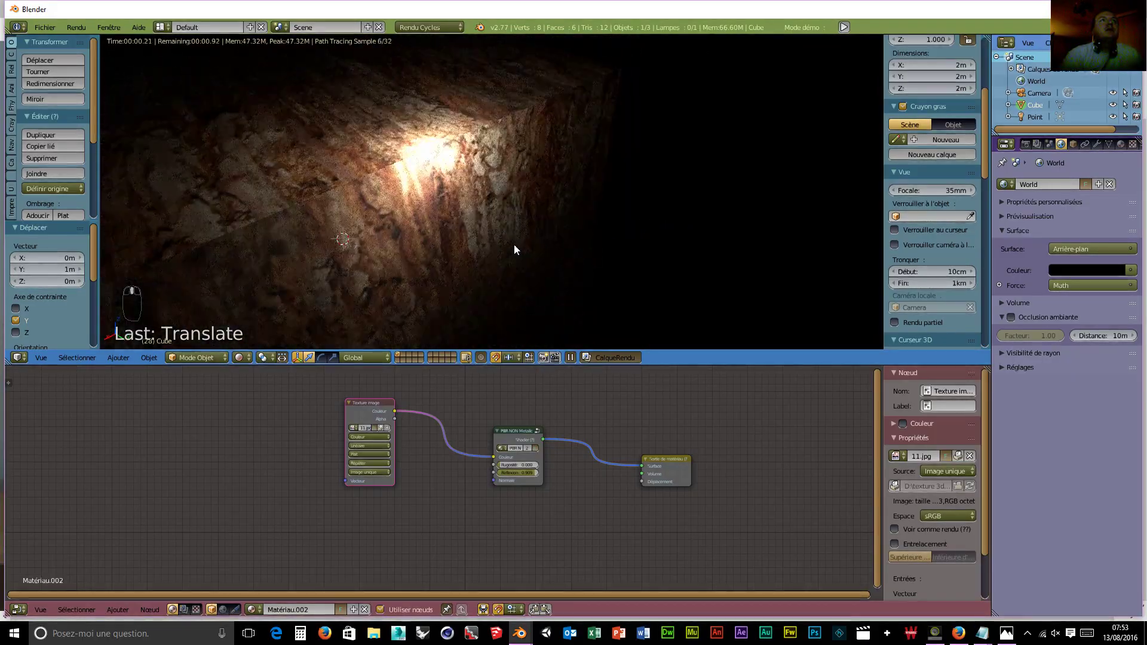
pyautogui.scroll(1, 514, 243)
pyautogui.moveTo(514, 245); pyautogui.dragTo(485, 231, button='middle')
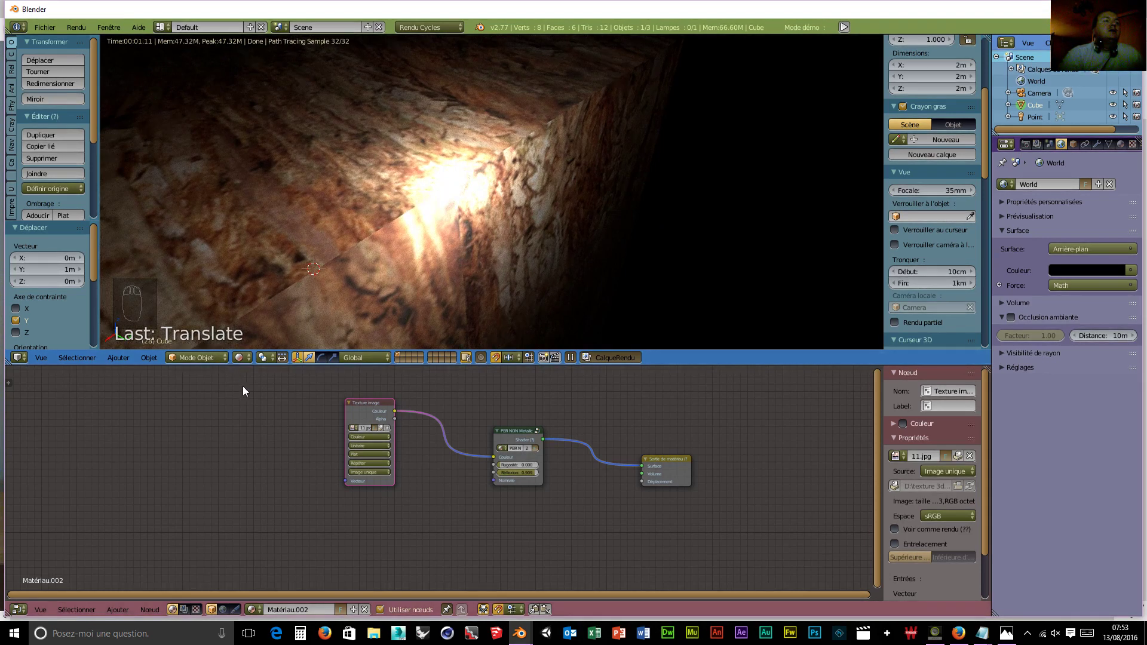
pyautogui.click(242, 357)
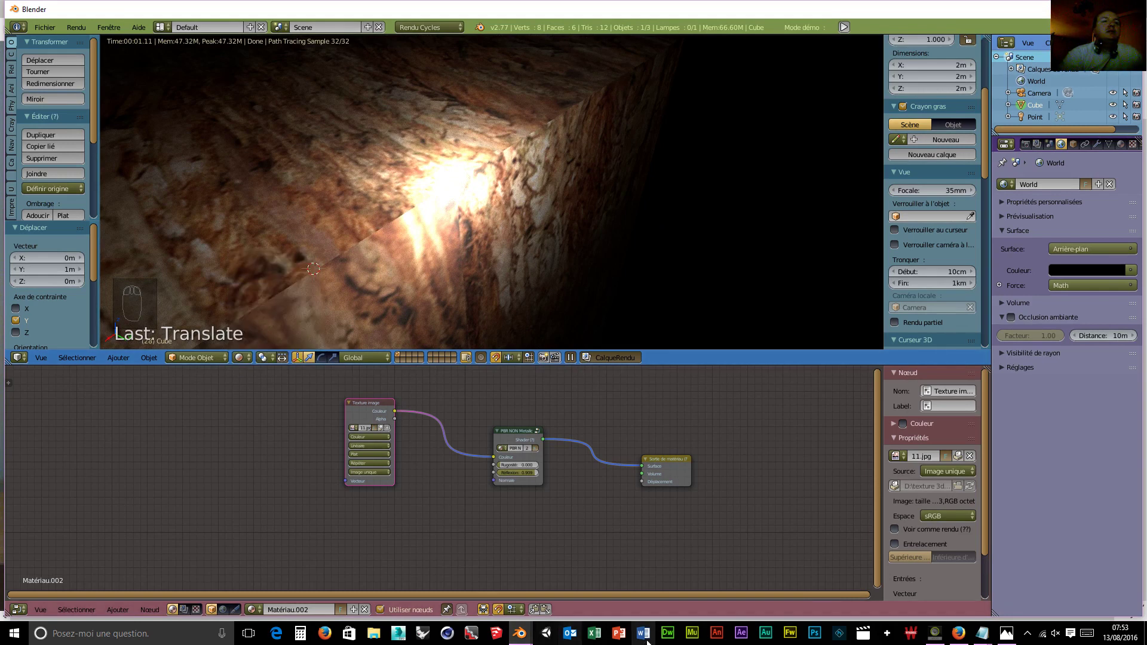
# Switch to Firefox and examine the reference photo of the pipe lamp with its wooden base.
pyautogui.moveTo(956, 637)
pyautogui.click(953, 608)
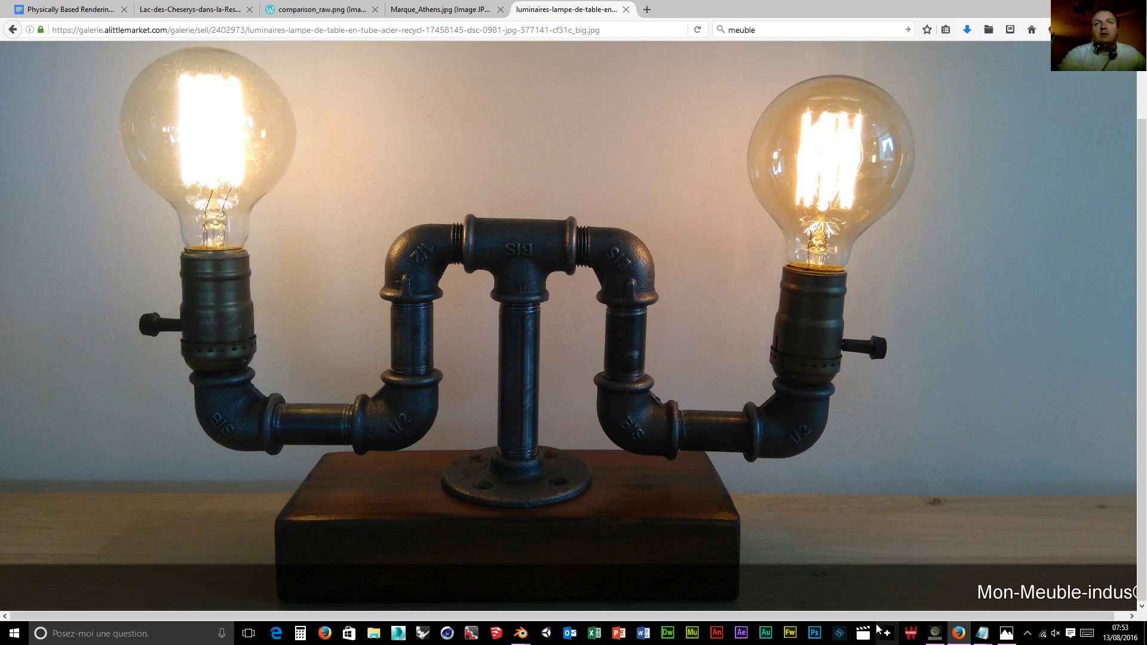
pyautogui.scroll(2, 832, 497)
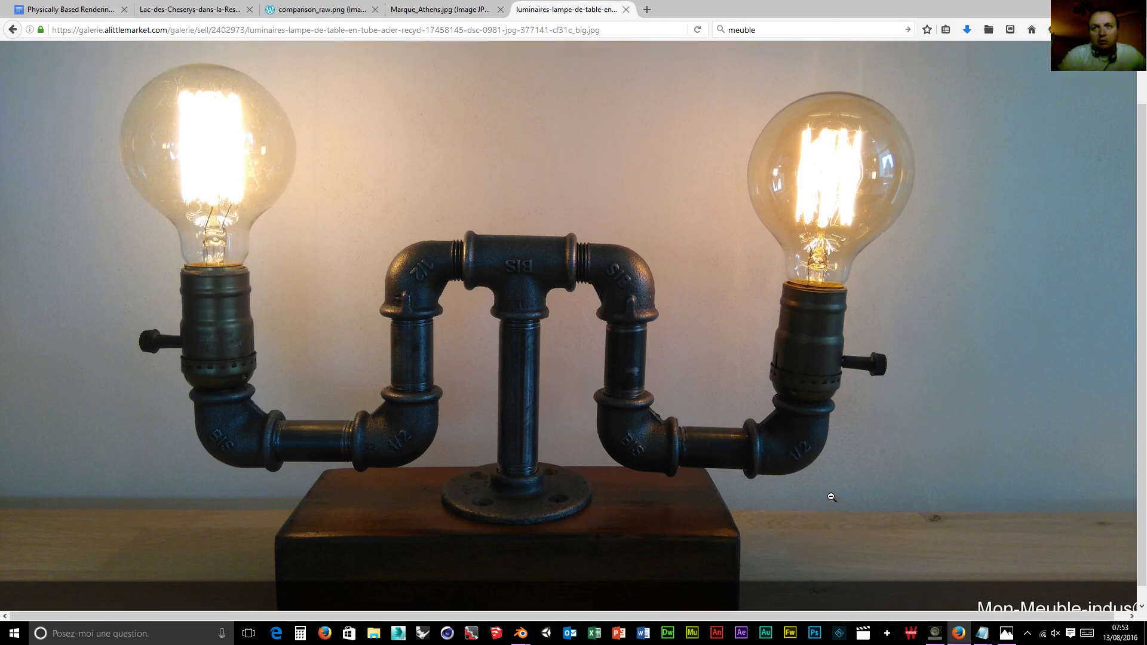
pyautogui.scroll(-2, 832, 497)
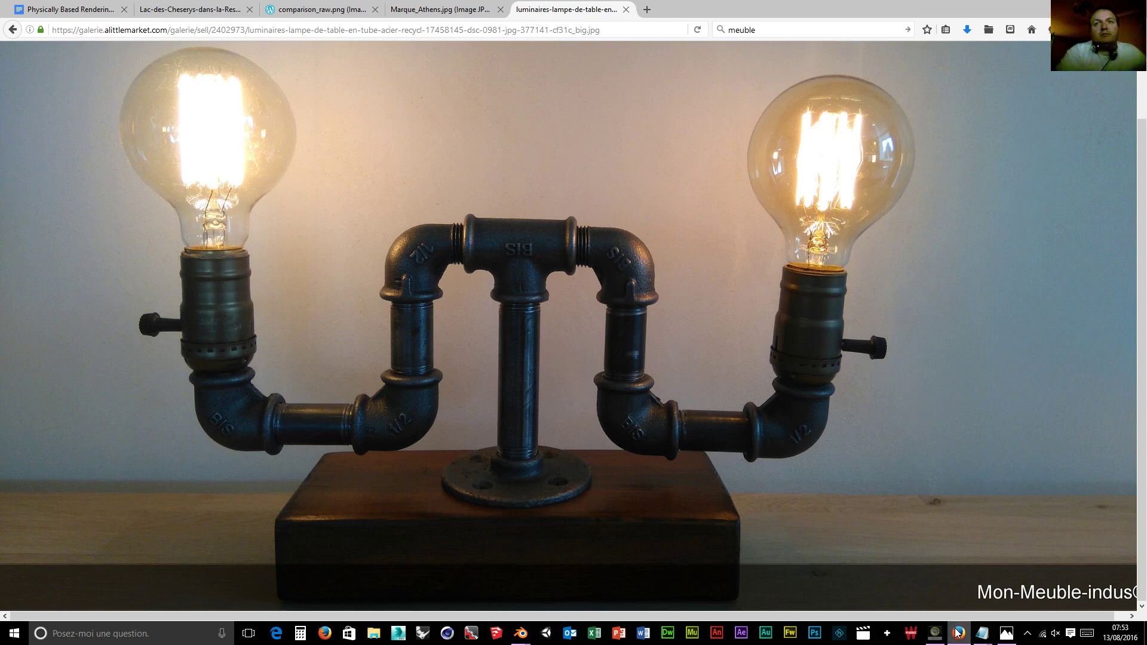
# Switch back to the Blender window with the textured cube and display the scene in wireframe.
pyautogui.moveTo(520, 634)
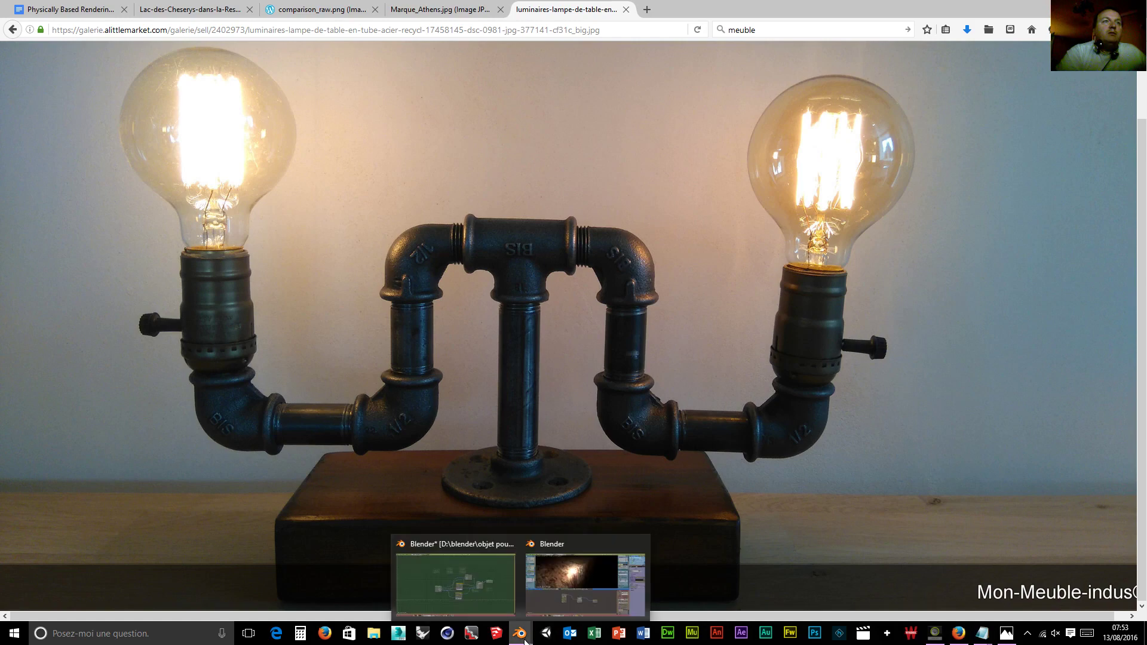
pyautogui.click(578, 583)
pyautogui.scroll(-4, 383, 269)
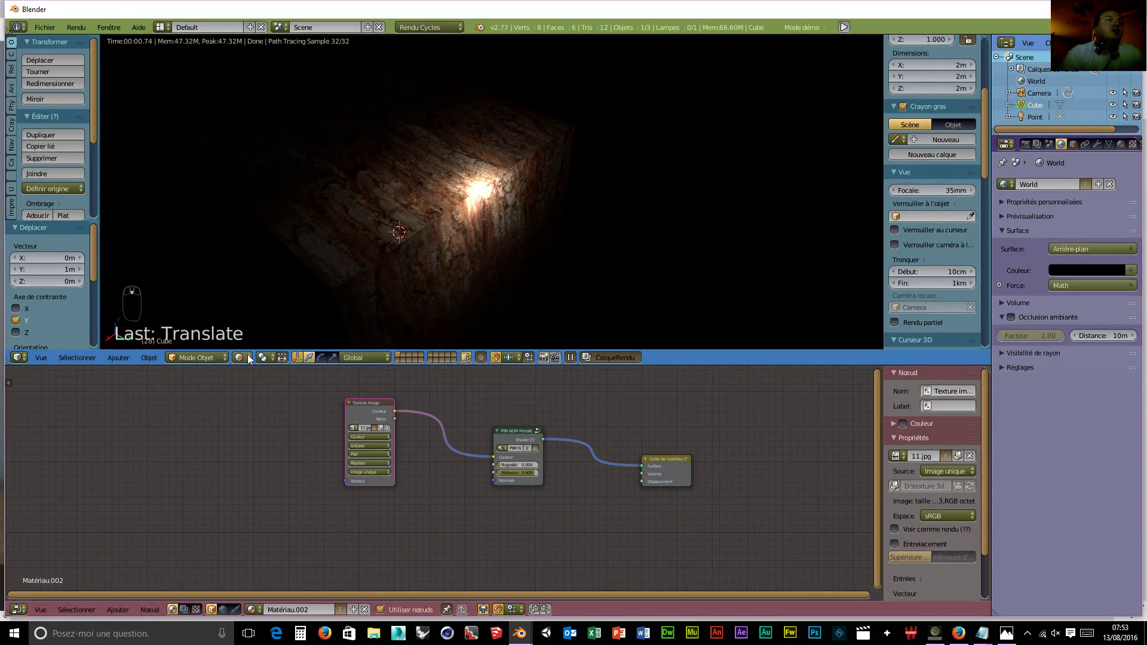
pyautogui.click(249, 356)
pyautogui.click(260, 328)
pyautogui.moveTo(474, 294); pyautogui.dragTo(460, 273, button='middle')
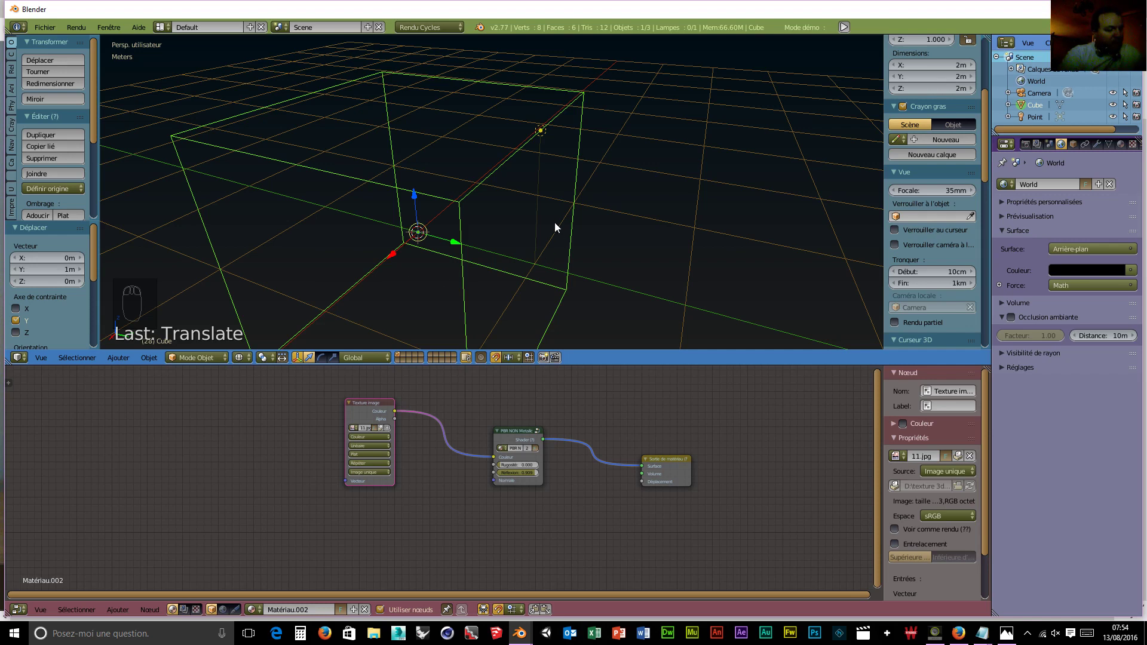
# Bevel the cube's upper edge beside the lamp by 0.010 with one segment in Edit mode.
pyautogui.press('Tab')
pyautogui.click(639, 224)
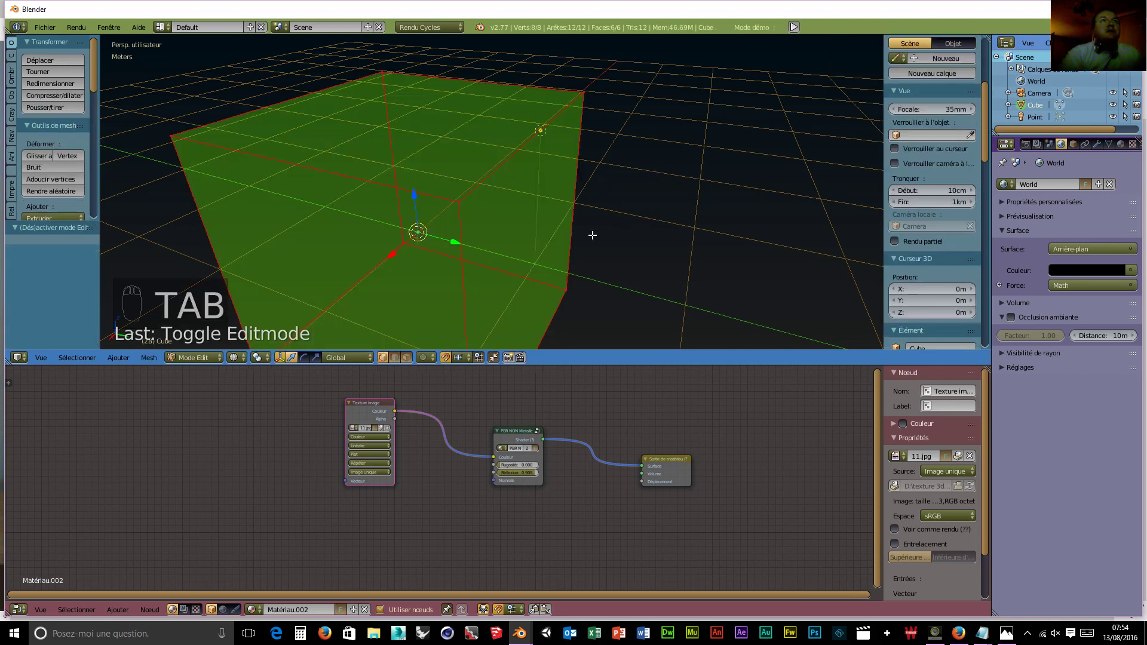
pyautogui.click(394, 358)
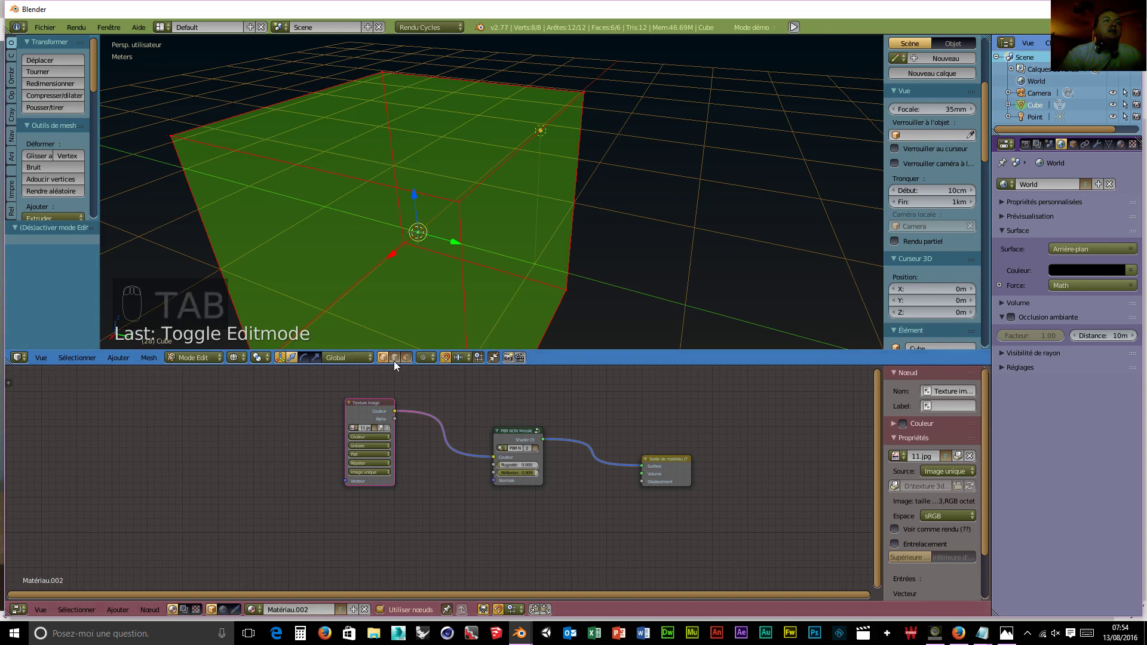
pyautogui.rightClick(490, 174)
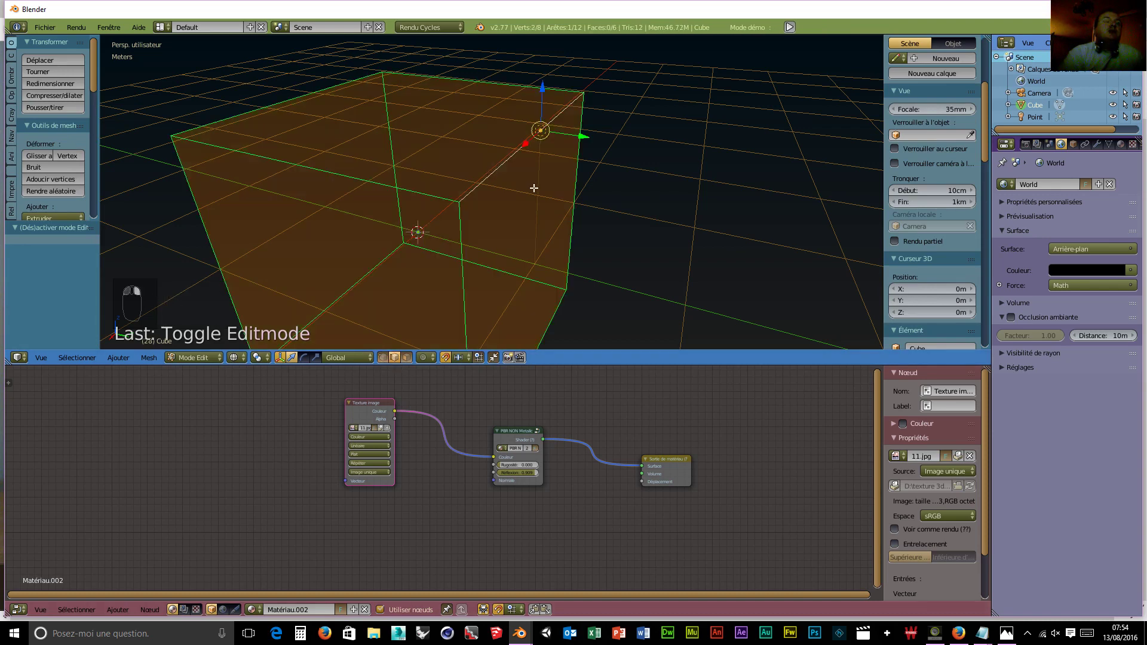
pyautogui.press('w')
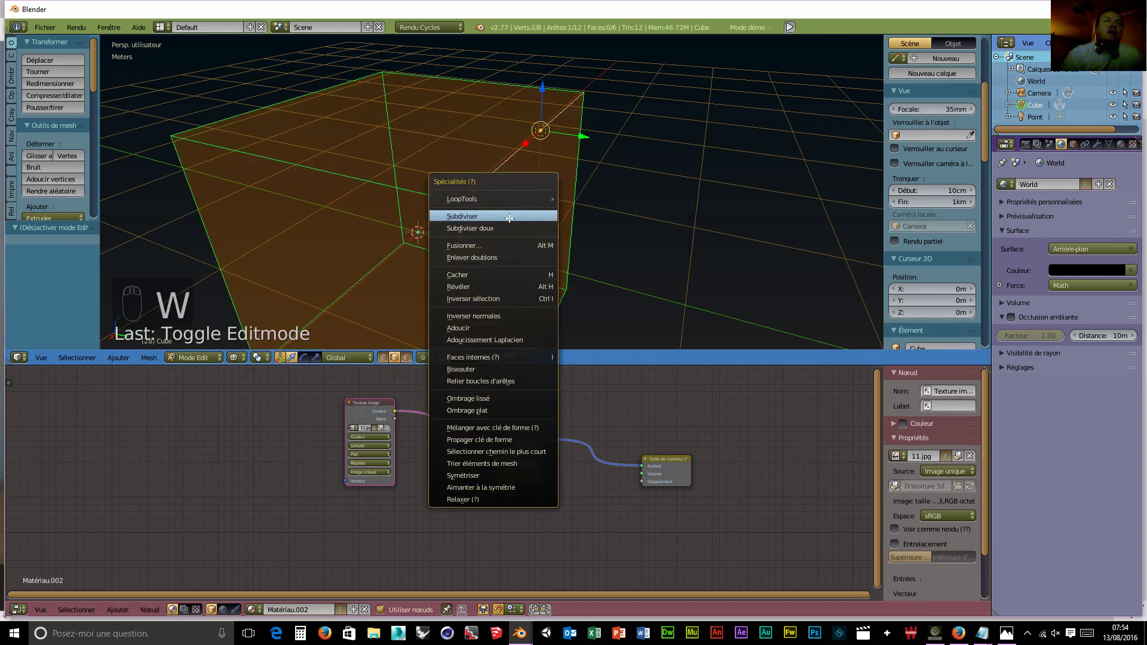
pyautogui.click(474, 369)
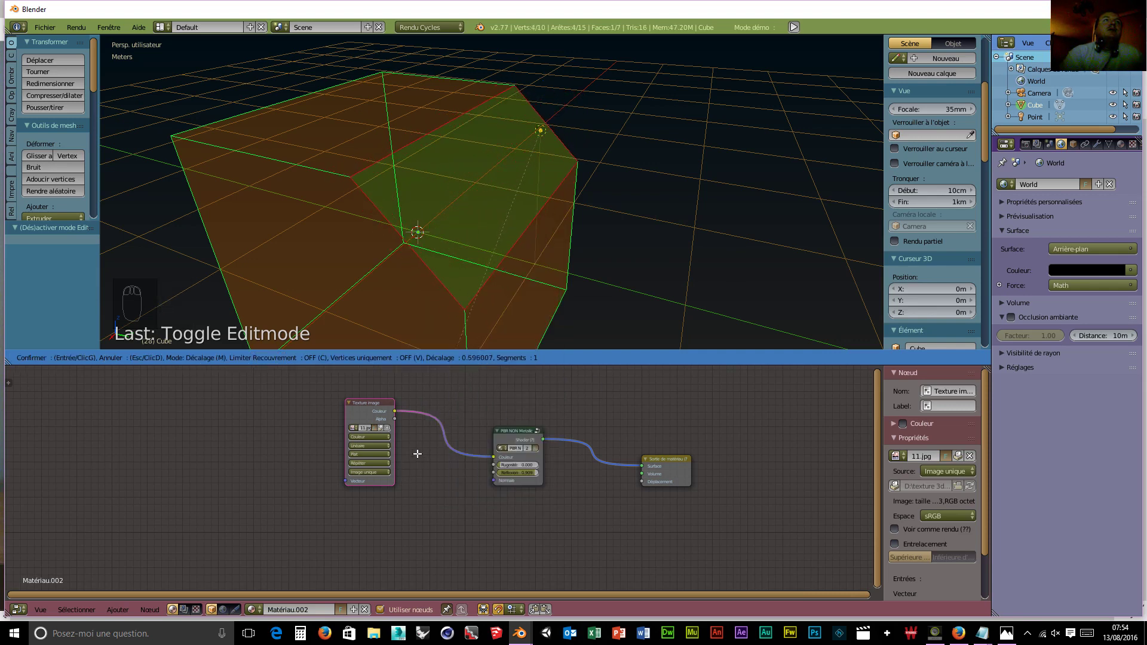
pyautogui.click(452, 371)
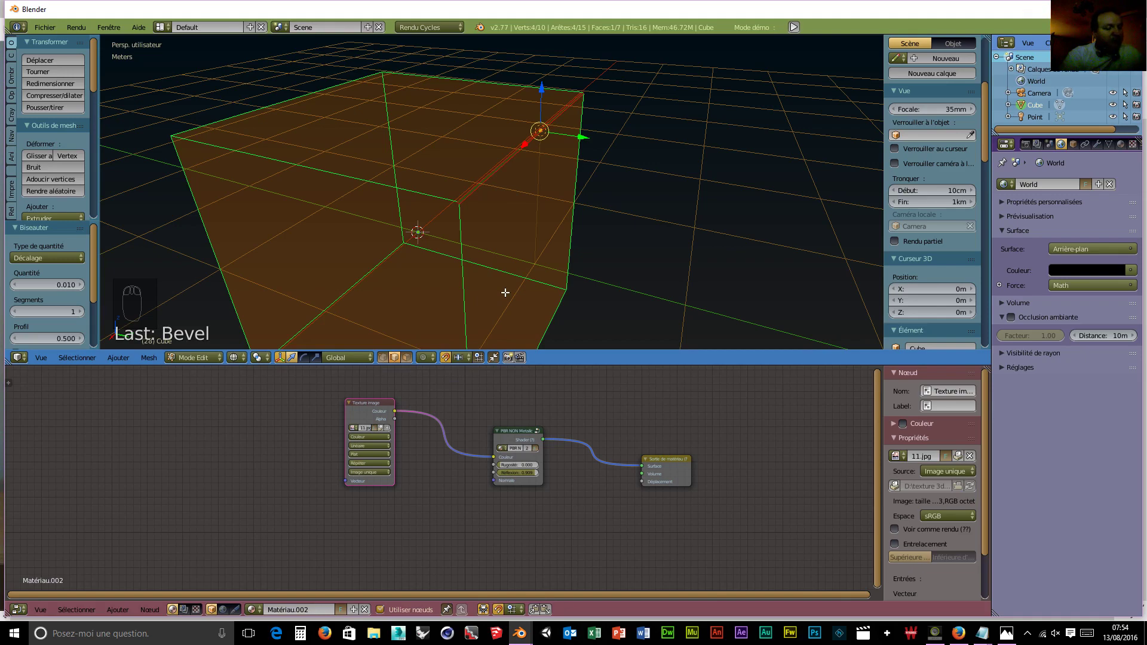
# Examine the lamp's highlight along the bevelled edge in the rendered view from near and far.
pyautogui.hotkey('shift', 'z')
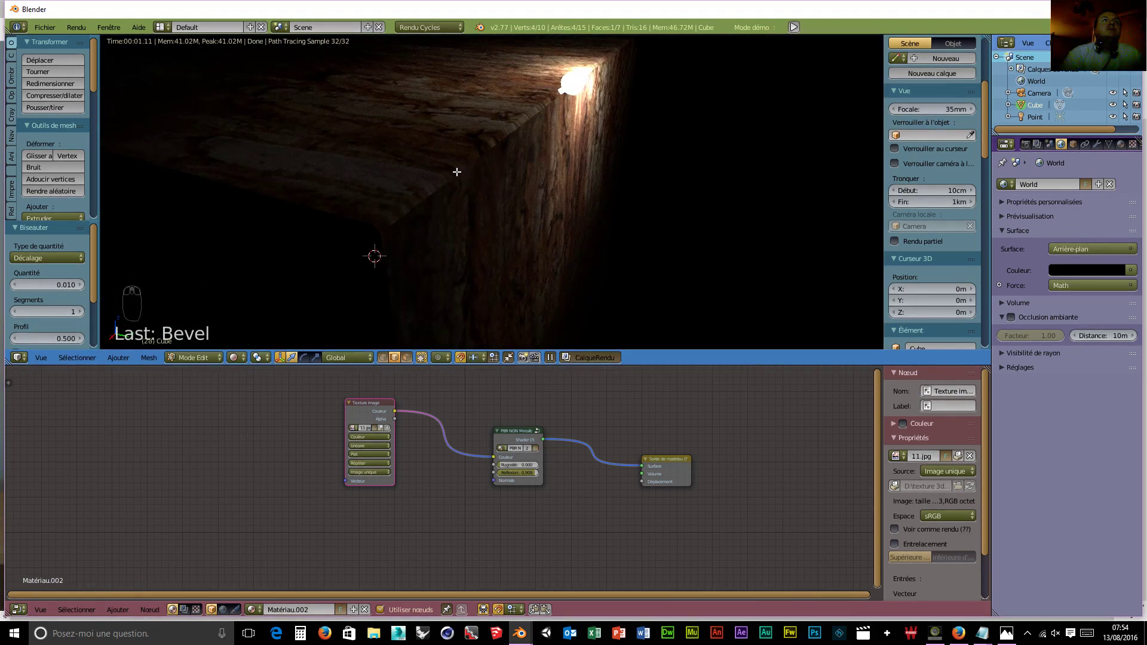
pyautogui.moveTo(555, 163); pyautogui.dragTo(529, 225, button='middle')
pyautogui.scroll(1, 519, 240)
pyautogui.scroll(1, 511, 239)
pyautogui.scroll(-1, 497, 240)
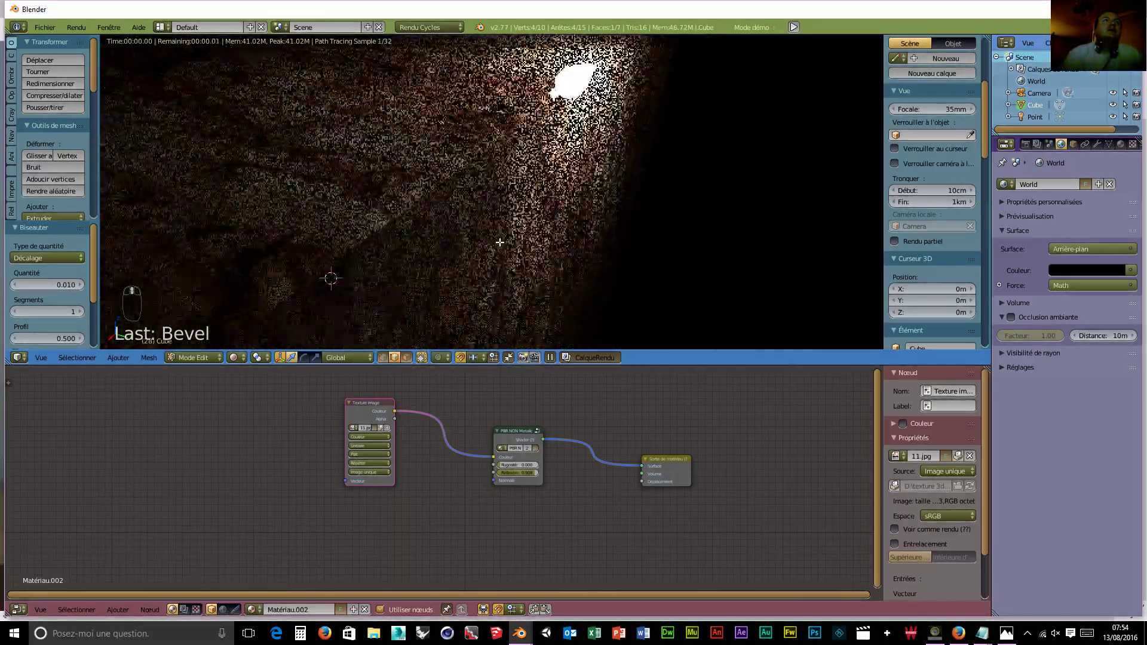
pyautogui.scroll(-2, 448, 186)
pyautogui.scroll(2, 452, 186)
pyautogui.scroll(-1, 452, 187)
pyautogui.scroll(-2, 453, 187)
pyautogui.scroll(2, 452, 186)
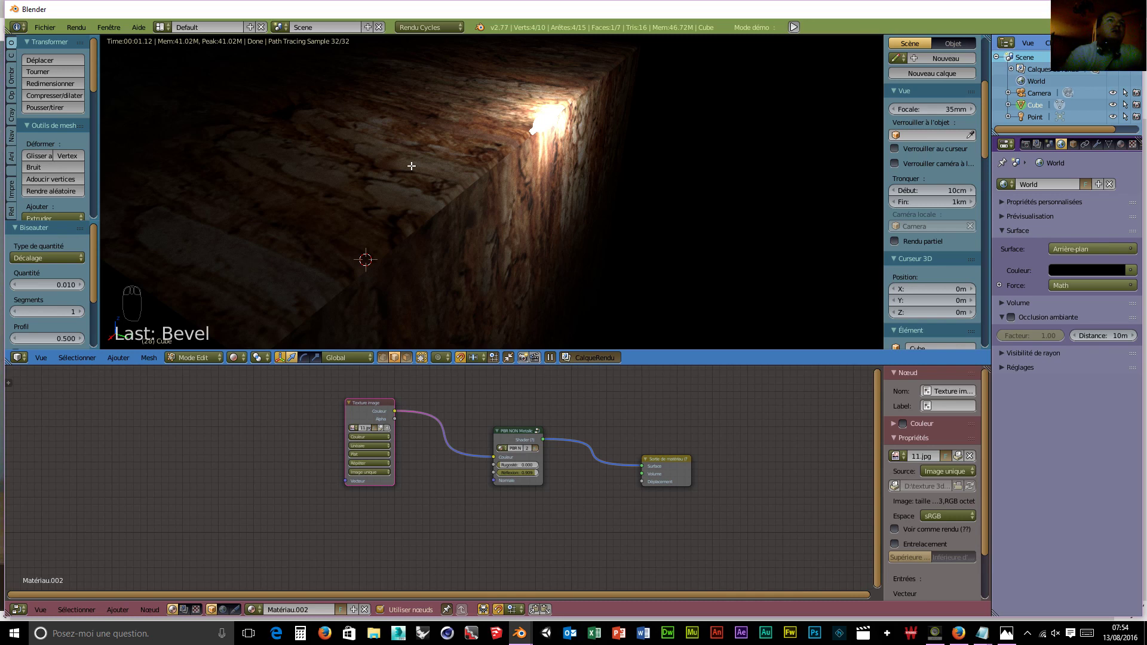
pyautogui.scroll(-1, 412, 166)
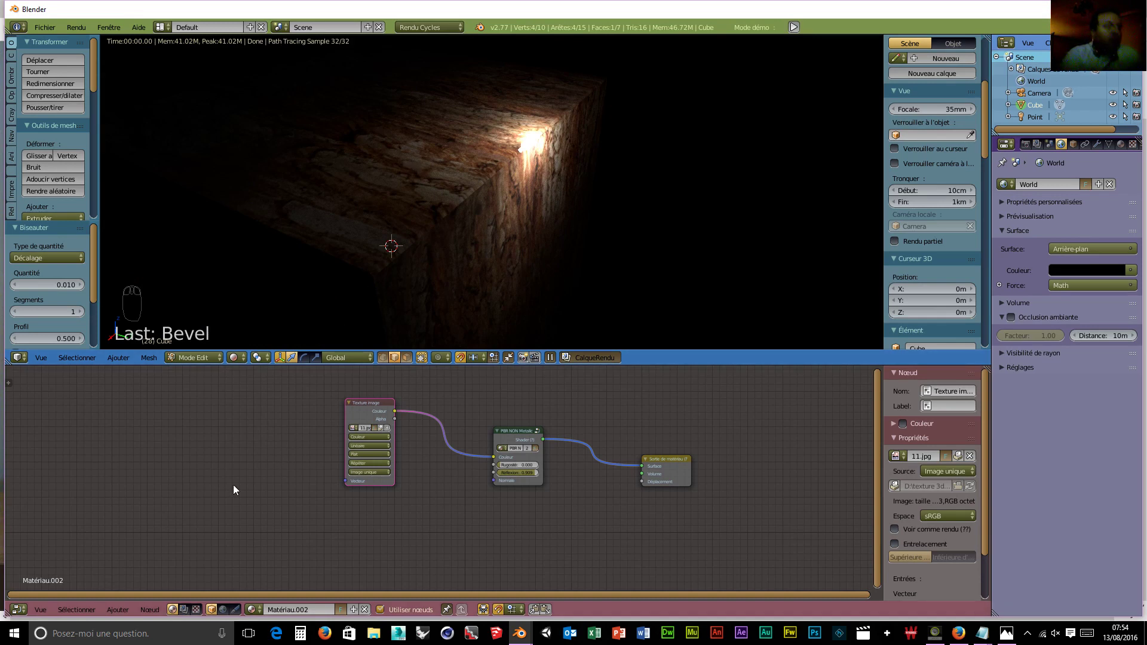
# Return the viewport to wireframe display and undo the edge bevel.
pyautogui.click(235, 358)
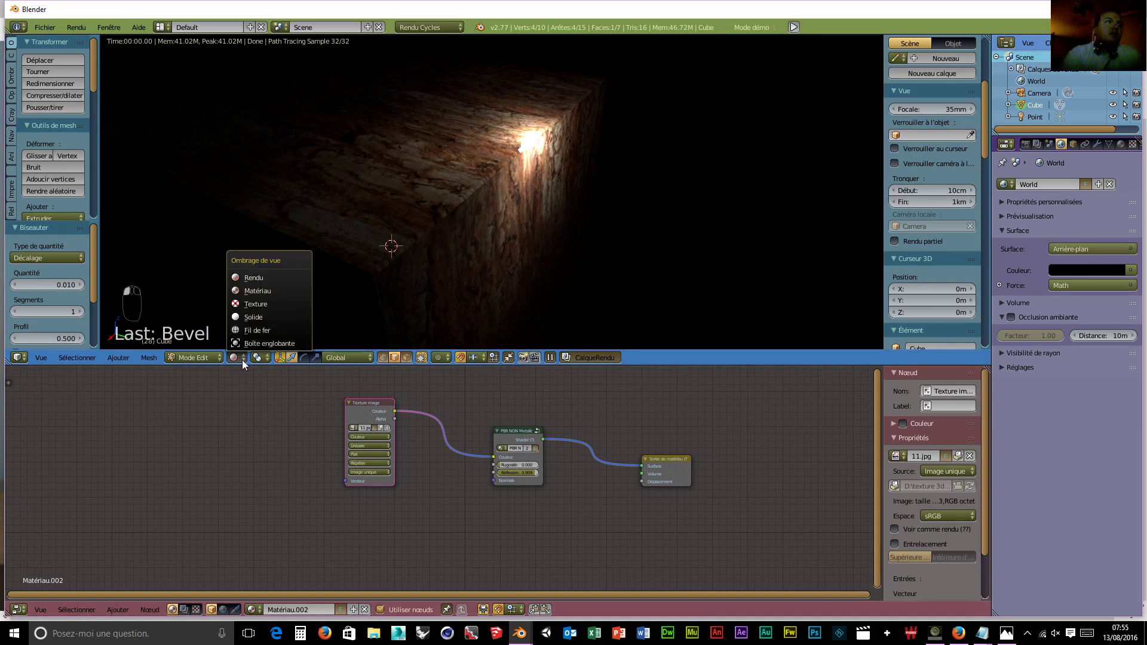
pyautogui.click(263, 330)
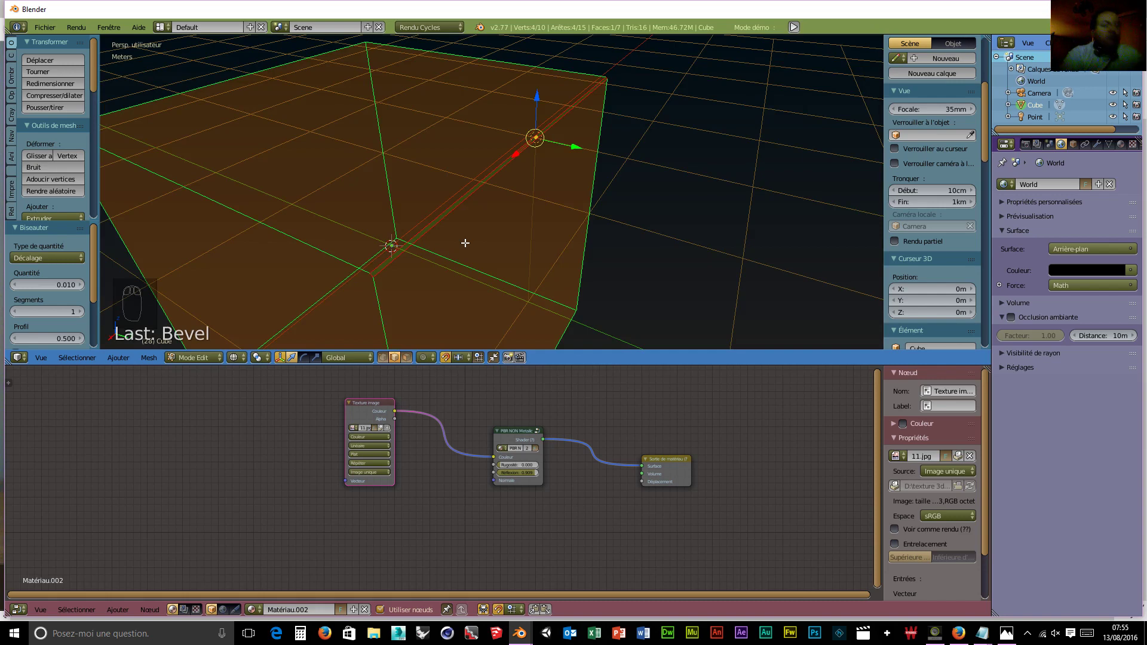
pyautogui.hotkey('ctrl', 'z')
pyautogui.scroll(-1, 466, 241)
pyautogui.moveTo(466, 239); pyautogui.dragTo(505, 219, button='middle')
pyautogui.scroll(-2, 501, 215)
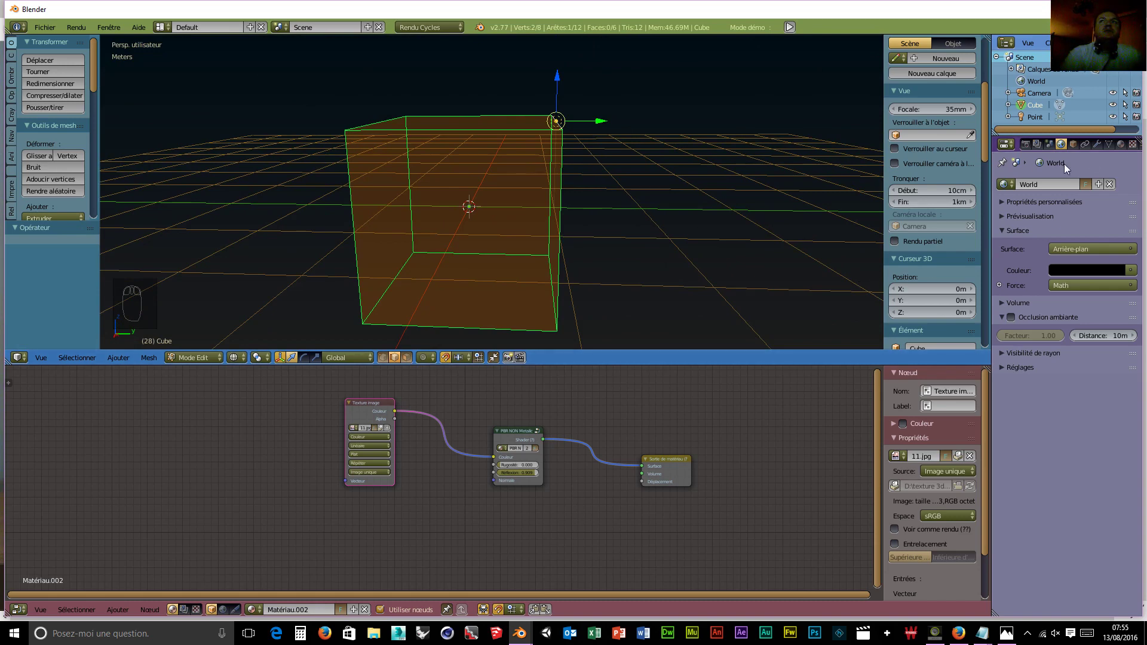
# Add a Subdivision Surface modifier to the cube with 3 view subdivisions and 3 render subdivisions.
pyautogui.click(1097, 143)
pyautogui.click(1057, 182)
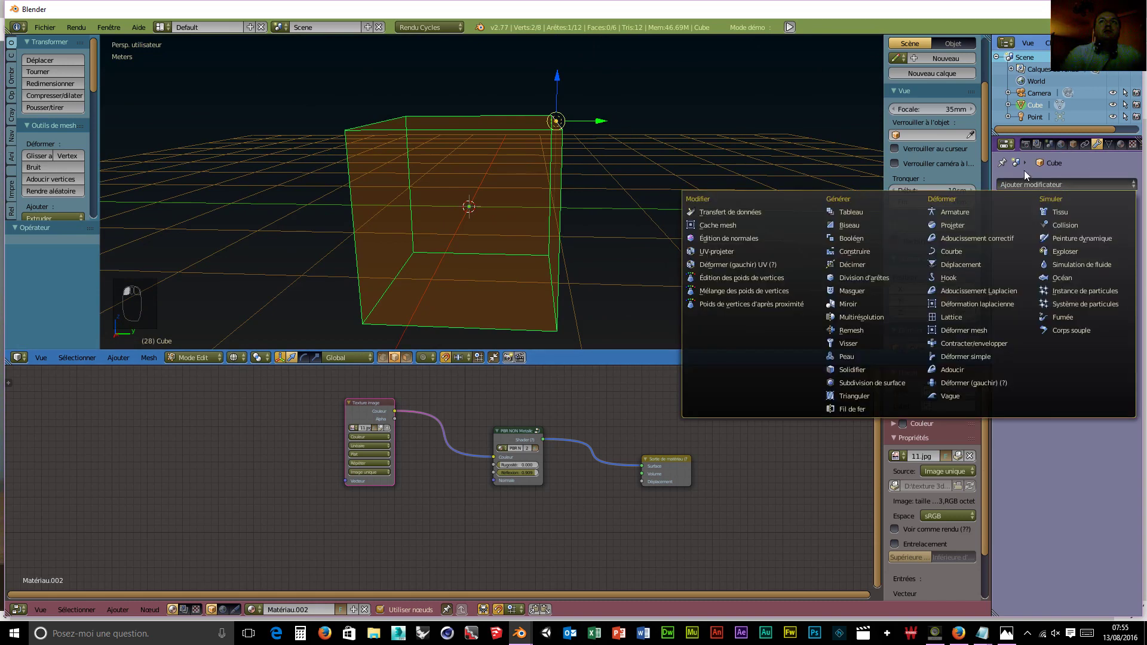
pyautogui.click(862, 382)
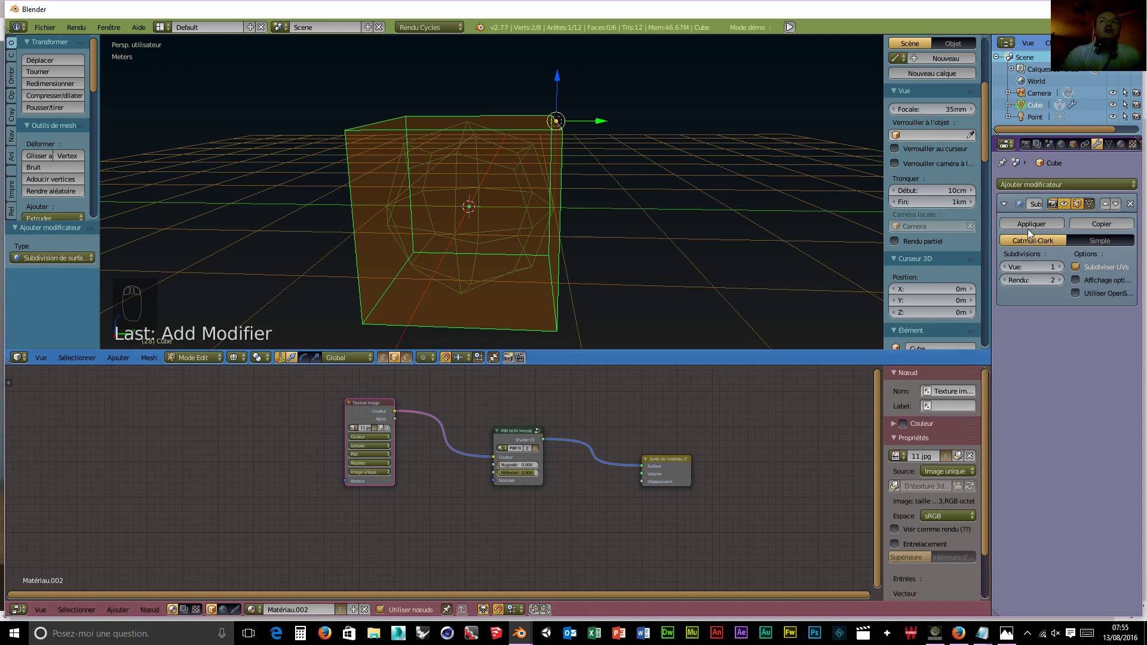
pyautogui.click(1060, 266)
pyautogui.click(1060, 267)
pyautogui.click(1060, 280)
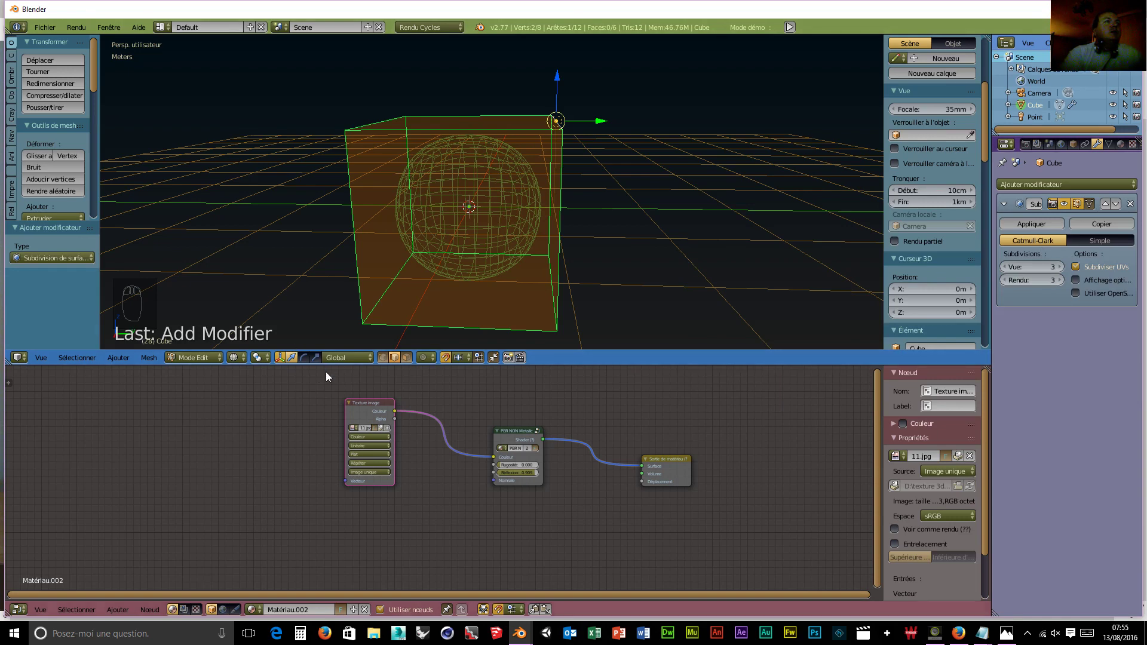
# Return to Object mode and apply smooth shading to the subdivided cube.
pyautogui.click(195, 357)
pyautogui.click(203, 333)
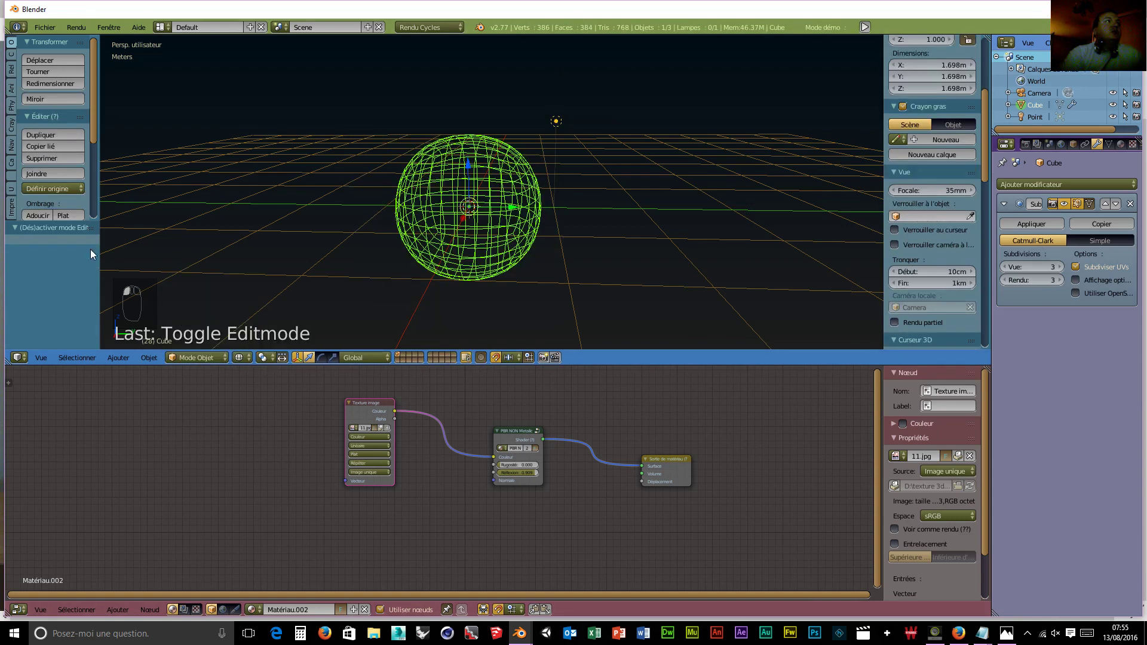
pyautogui.click(24, 216)
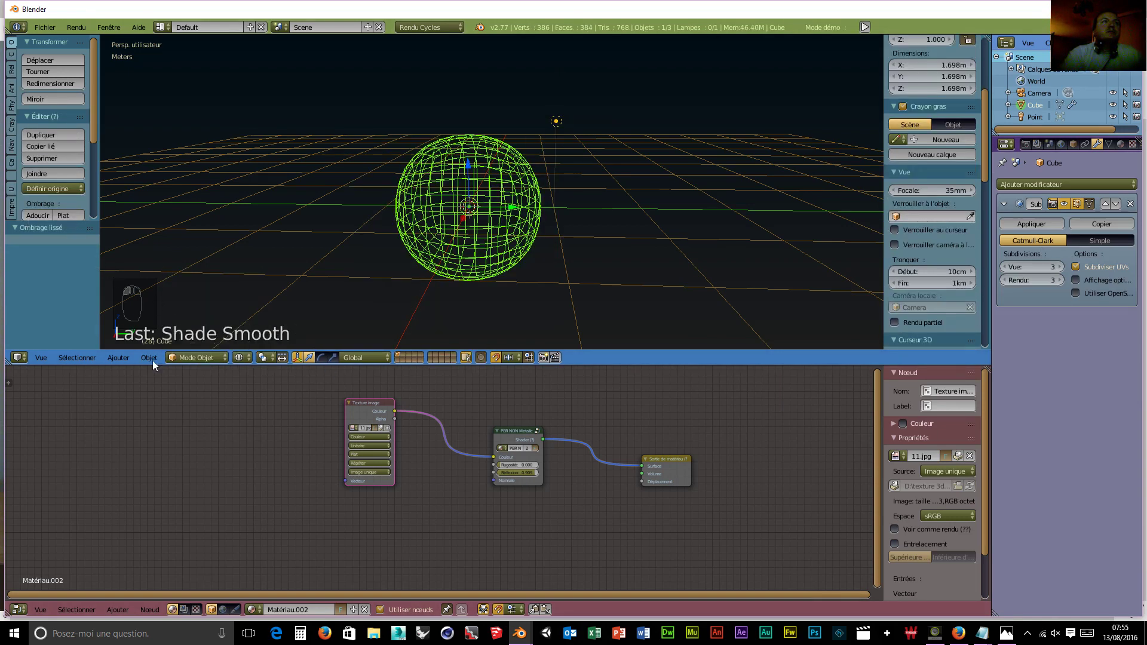
# In Edit mode, add two loop cuts across the Y axis, sliding one close to each end of the cube.
pyautogui.click(208, 357)
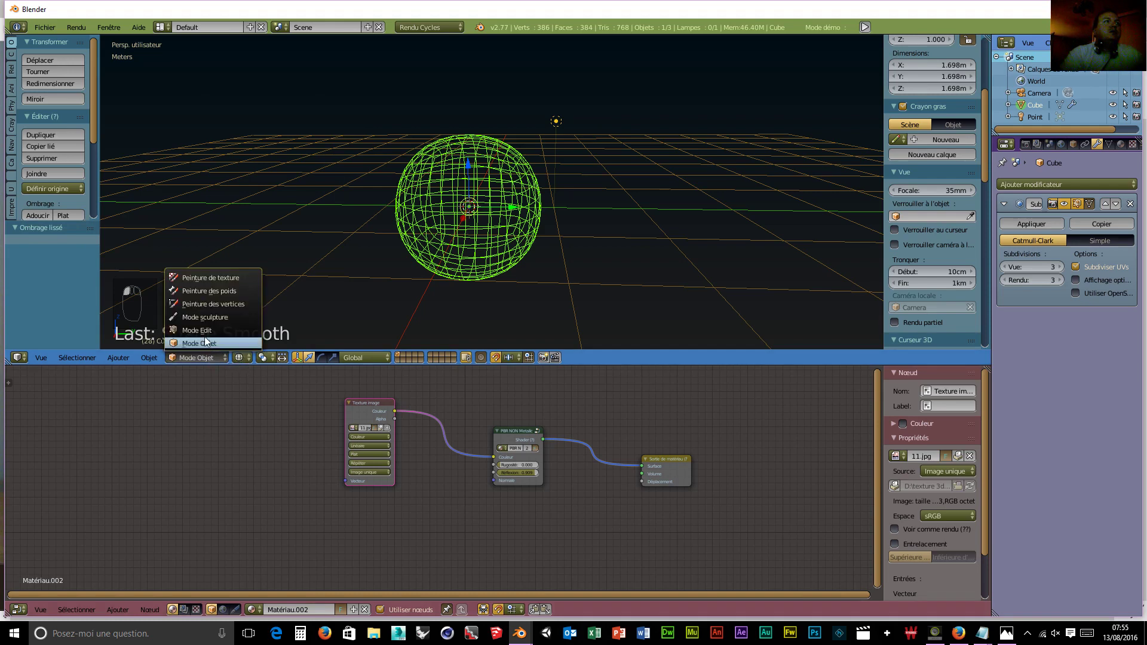
pyautogui.click(204, 333)
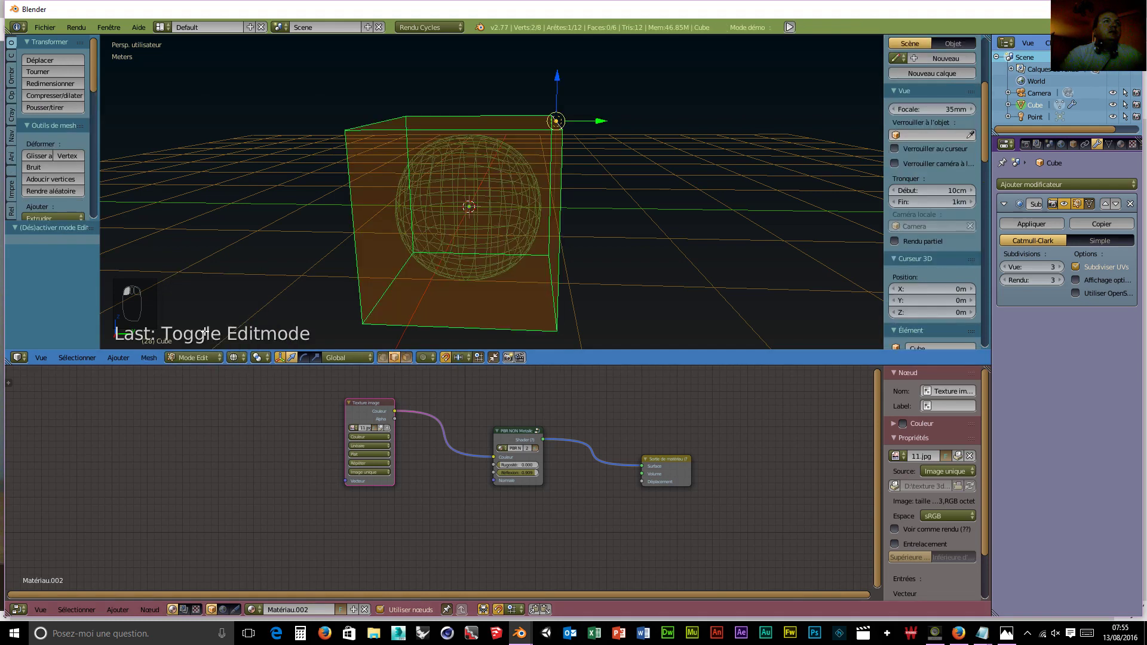
pyautogui.hotkey('ctrl', 'r')
pyautogui.click(476, 251)
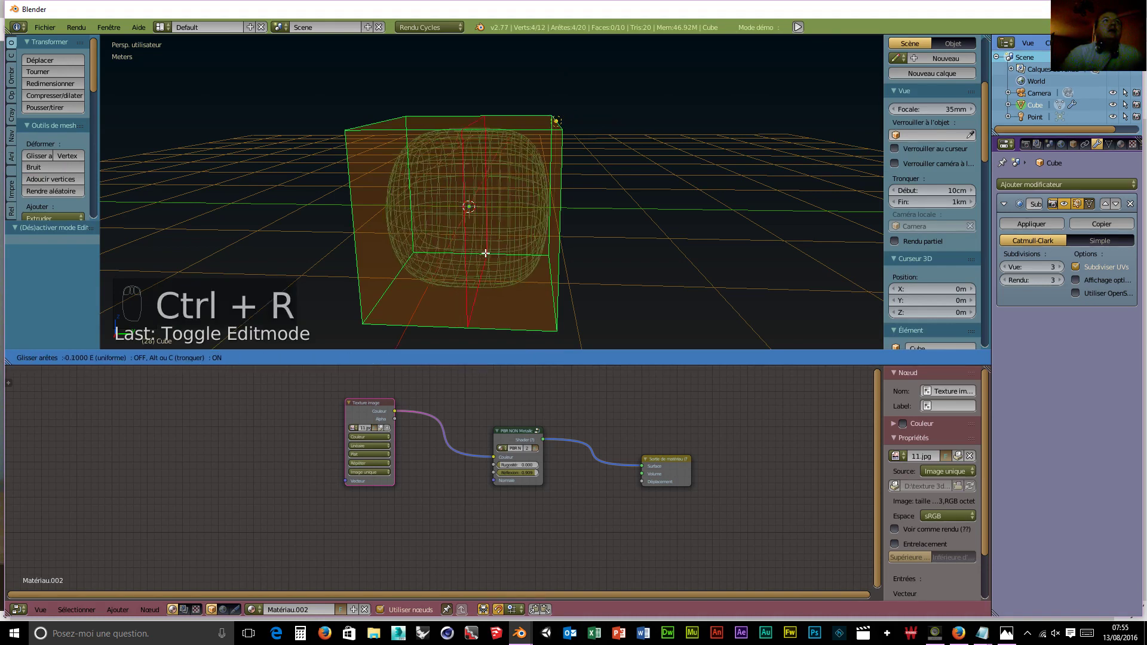
pyautogui.click(533, 268)
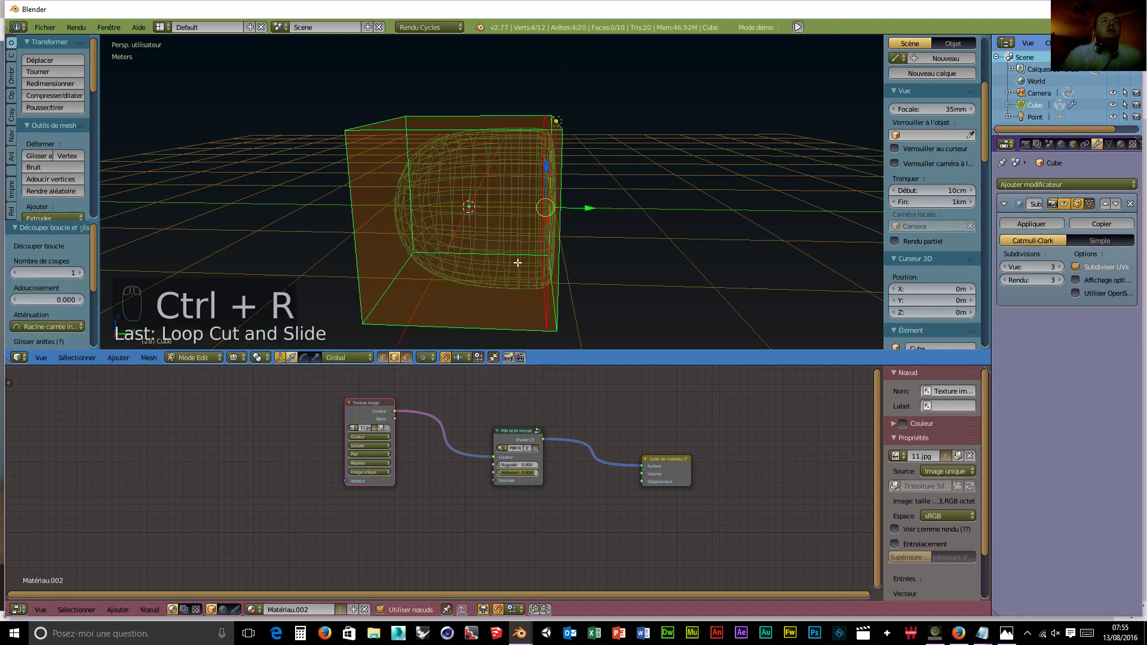
pyautogui.hotkey('ctrl', 'r')
pyautogui.click(471, 256)
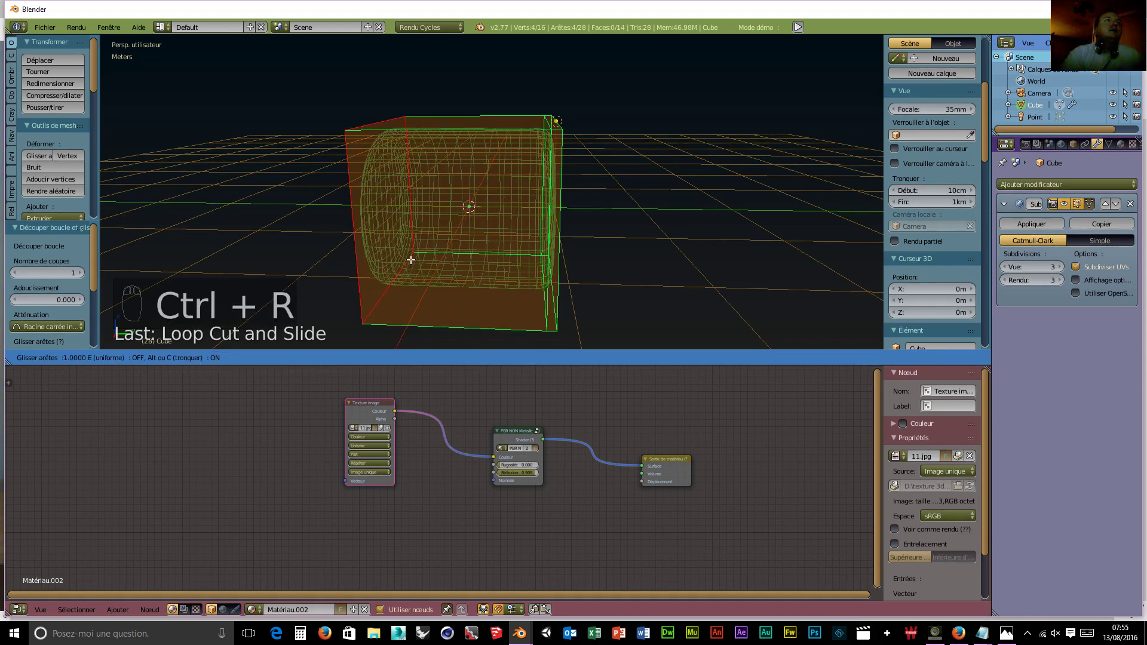
pyautogui.click(412, 261)
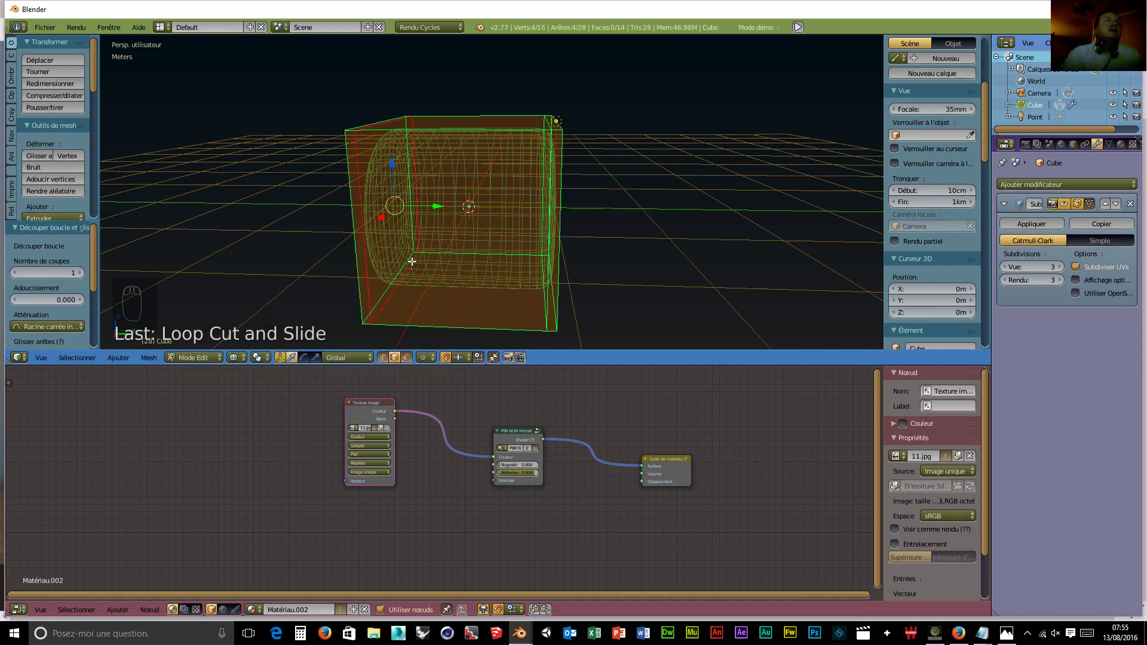
# Add two loop cuts across the X axis, sliding one close to each end of the cube.
pyautogui.moveTo(654, 286); pyautogui.dragTo(544, 293, button='middle')
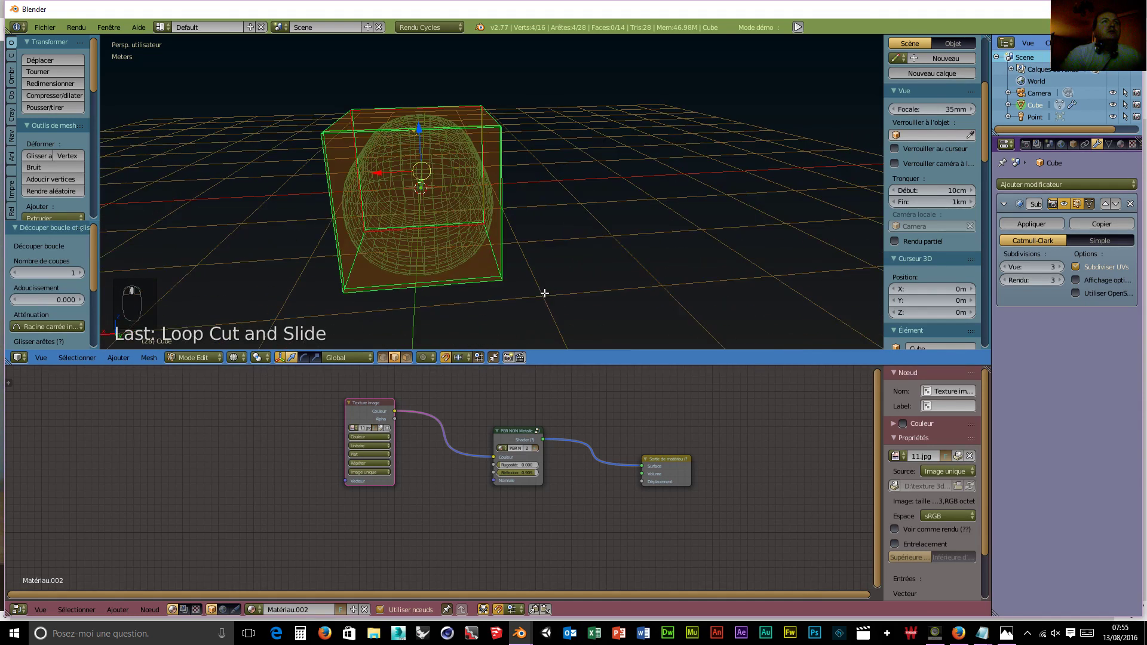
pyautogui.hotkey('ctrl', 'r')
pyautogui.click(453, 216)
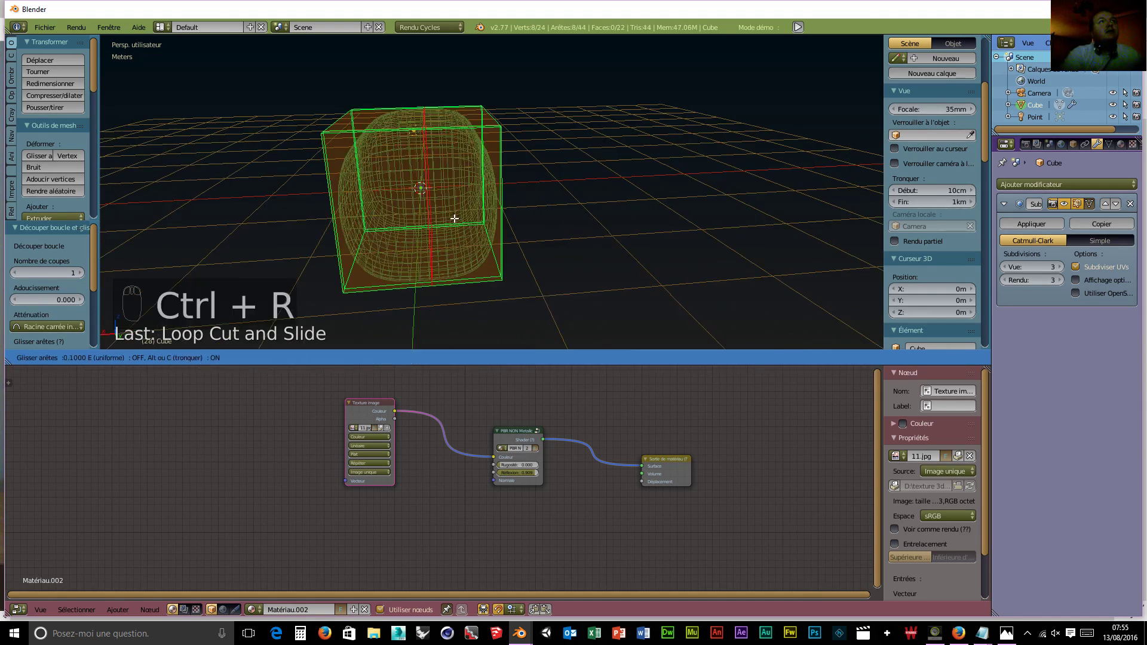
pyautogui.click(507, 218)
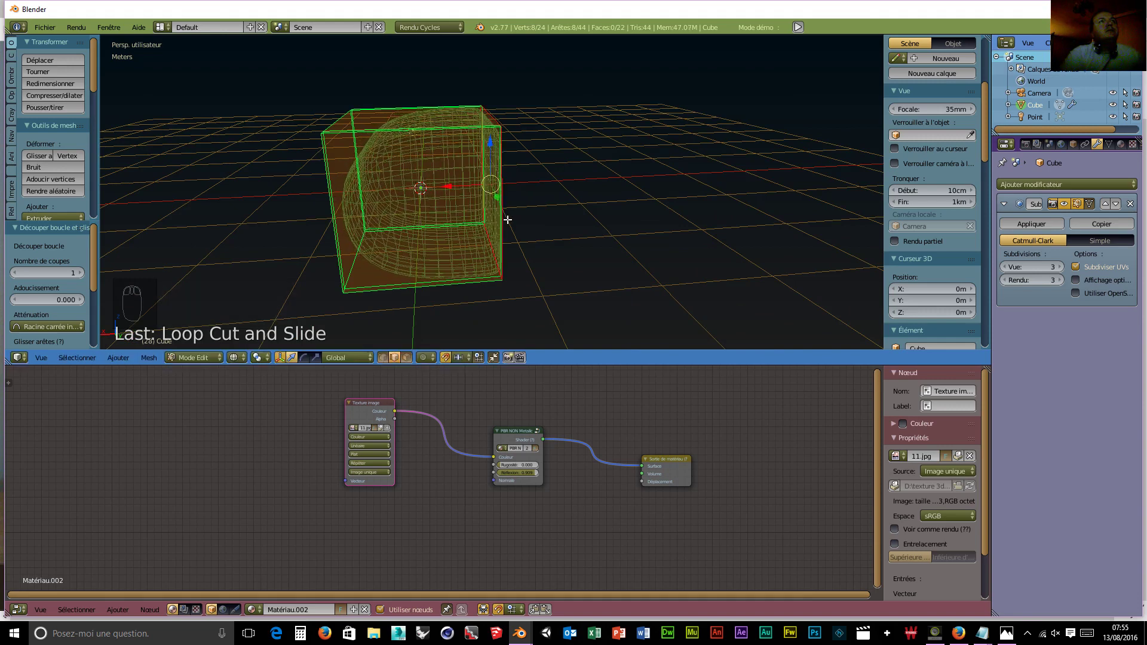
pyautogui.hotkey('ctrl', 'r')
pyautogui.click(458, 233)
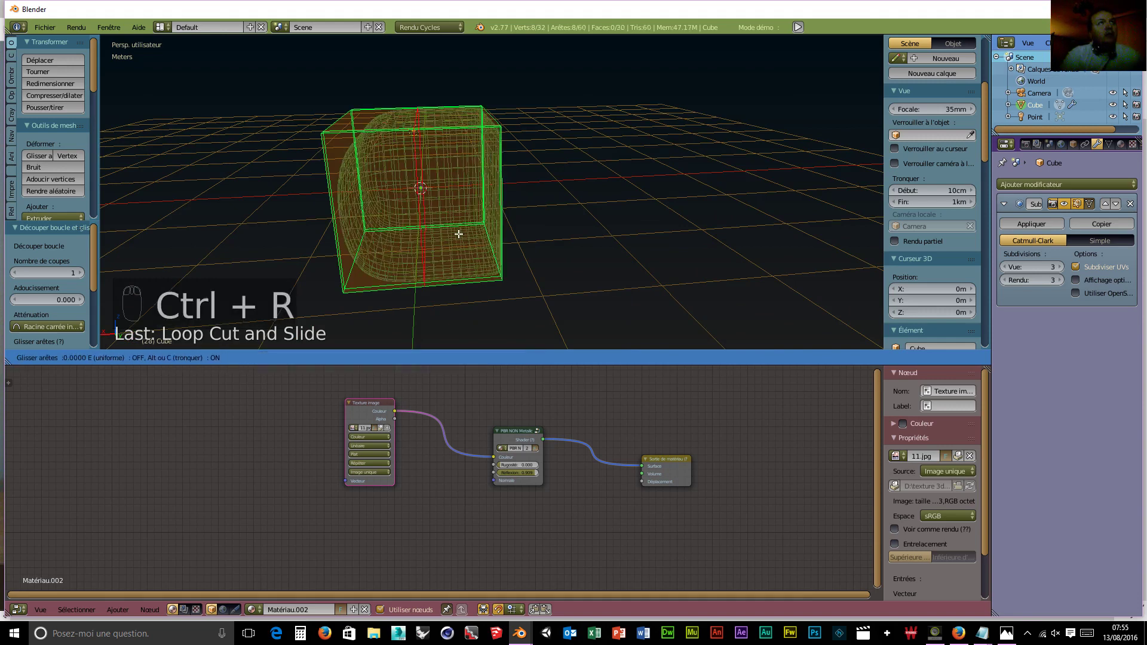
pyautogui.click(394, 232)
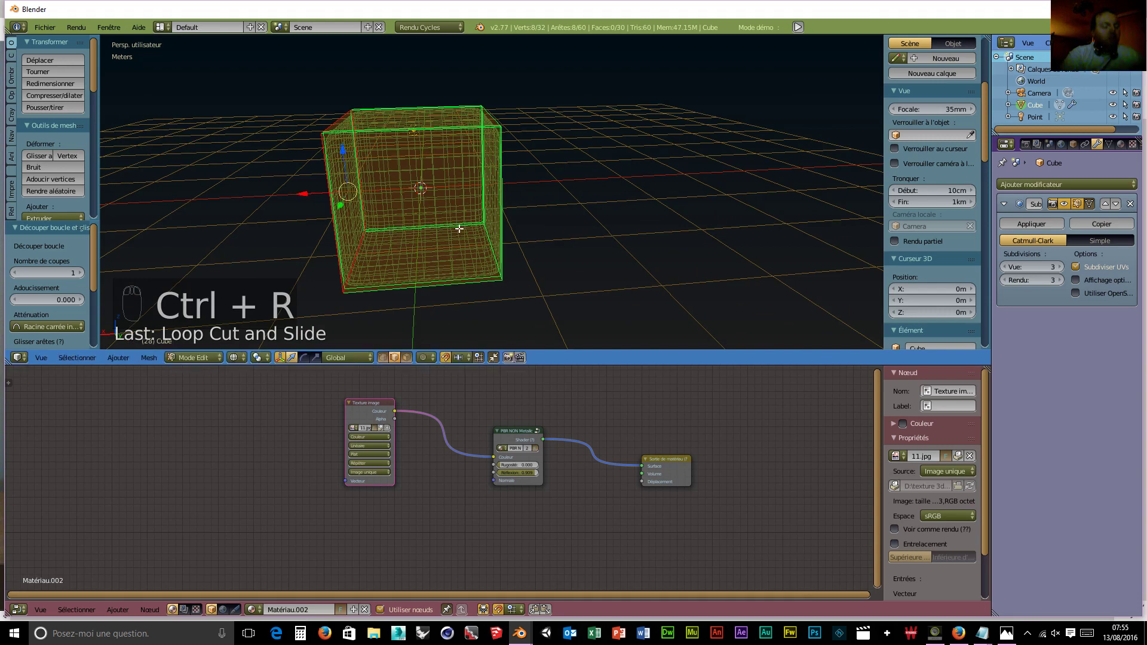
# Add a horizontal loop cut around the cube and slide it close to the top face.
pyautogui.hotkey('ctrl', 'r')
pyautogui.click(479, 197)
pyautogui.click(478, 247)
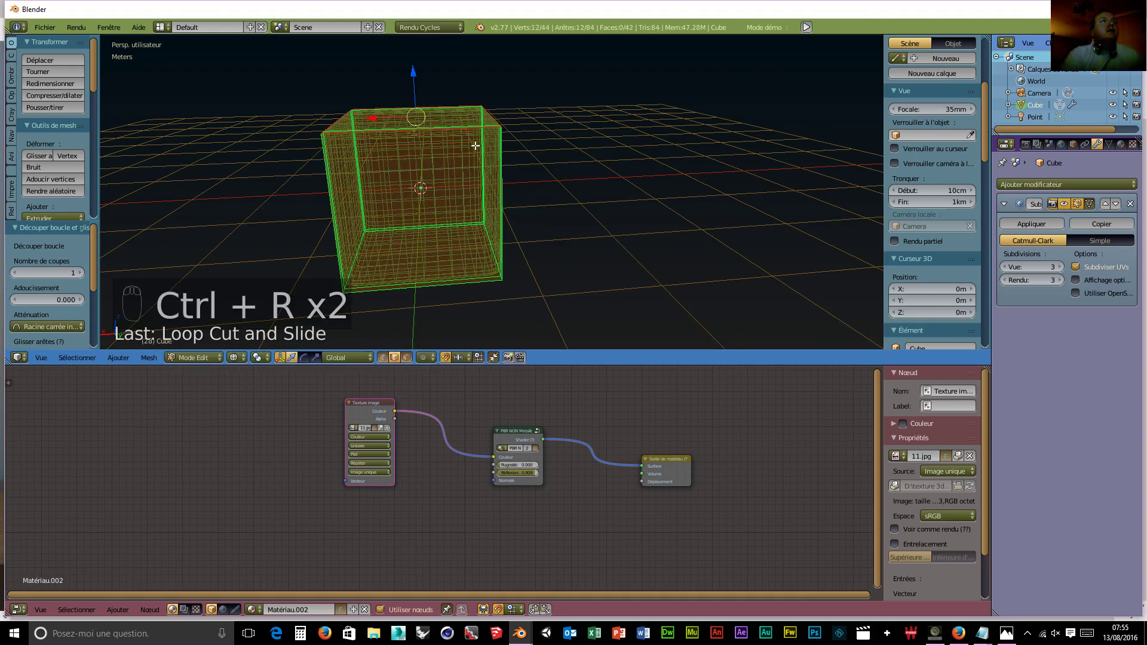
pyautogui.hotkey('ctrl', 'r')
pyautogui.click(478, 257)
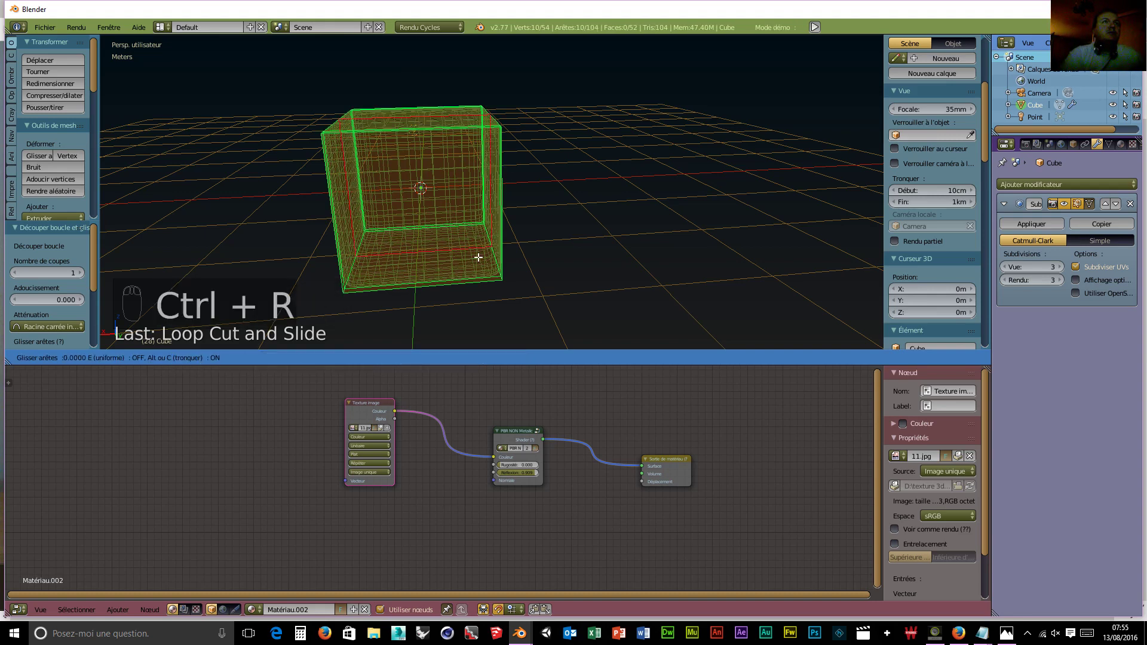
pyautogui.click(478, 257)
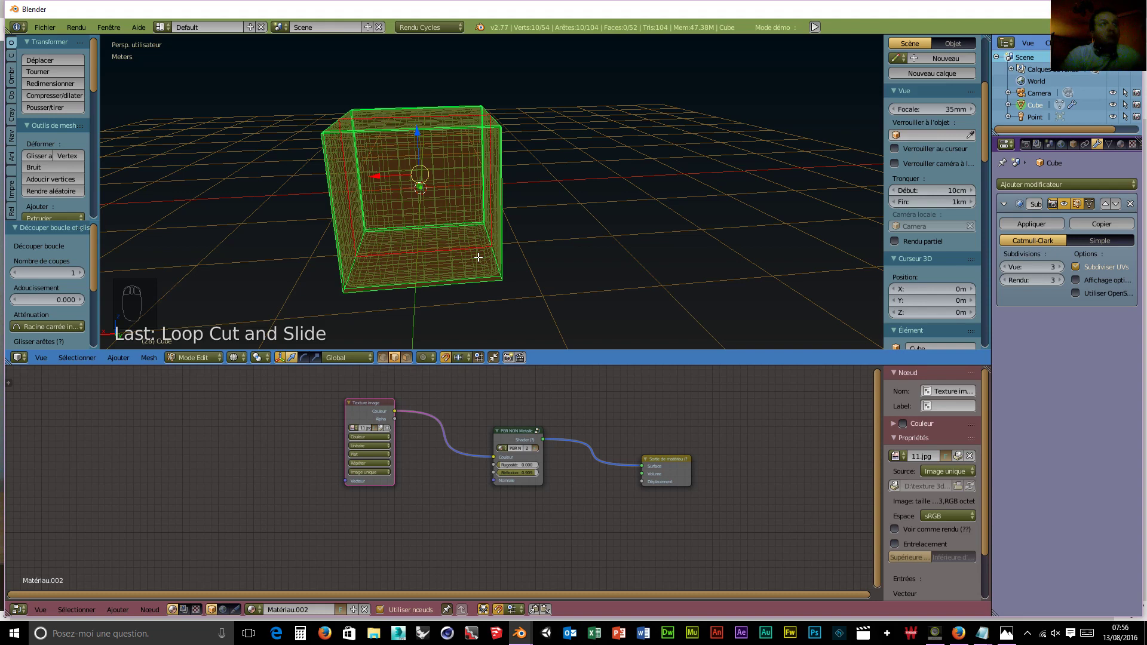
pyautogui.hotkey('ctrl', 'z')
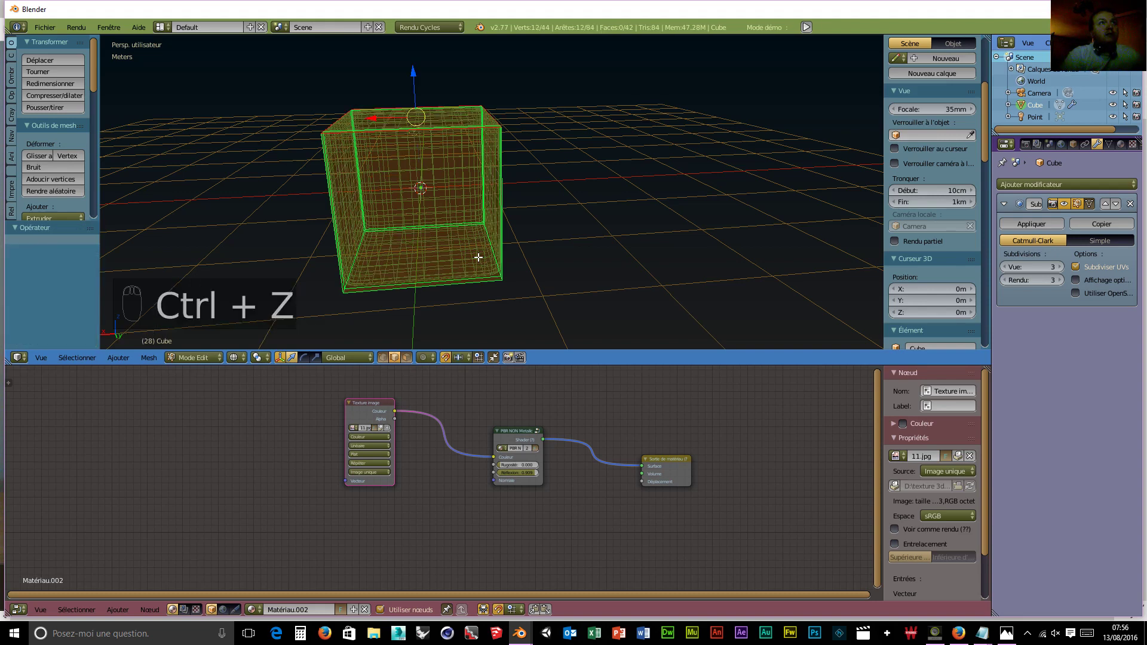
# Add another horizontal loop cut around the cube, sliding it close to the bottom face with a factor of -0.9.
pyautogui.hotkey('ctrl', 'r')
pyautogui.click(481, 215)
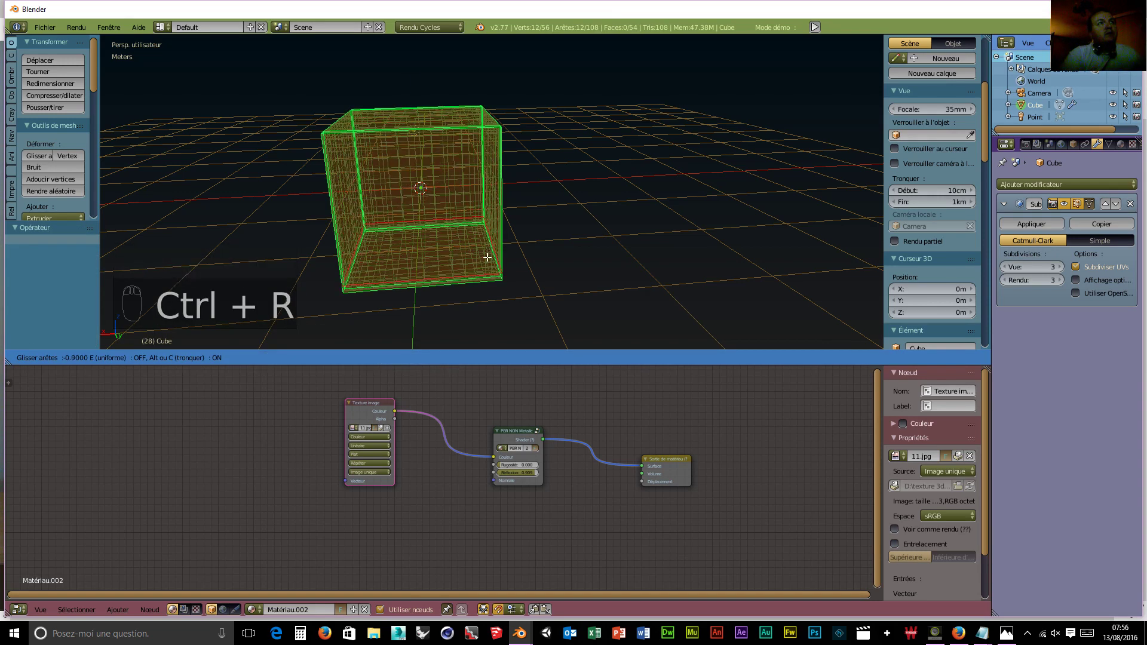
pyautogui.click(486, 260)
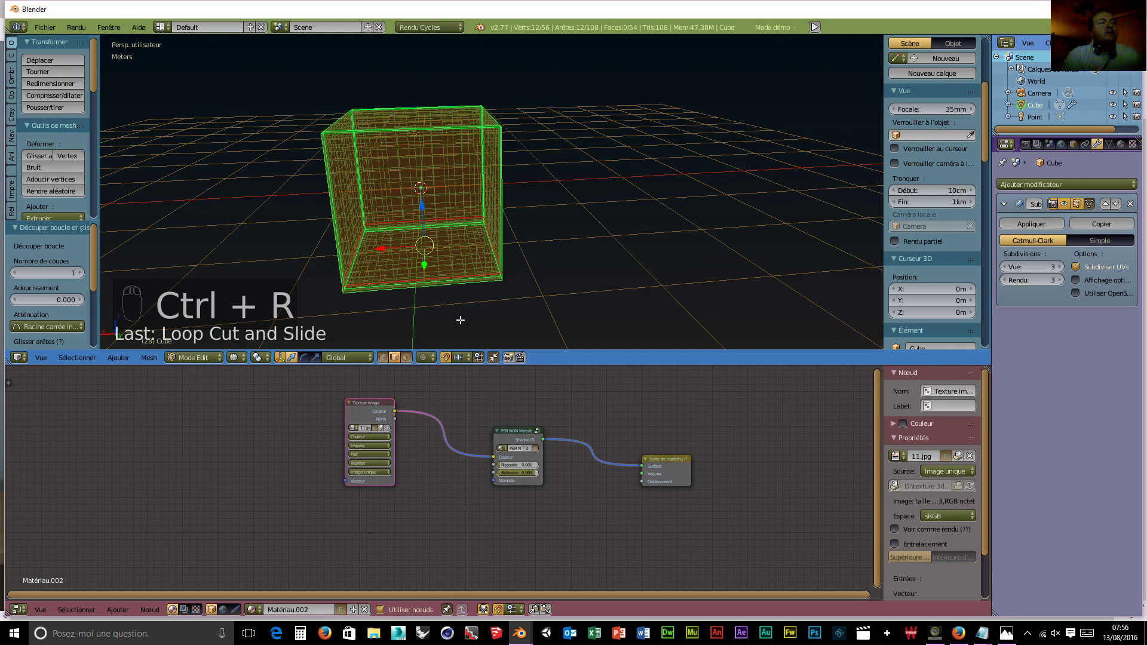
# Switch the 3D view to Rendered shading and examine the bark texture along the cube's lit edges.
pyautogui.click(236, 357)
pyautogui.click(254, 277)
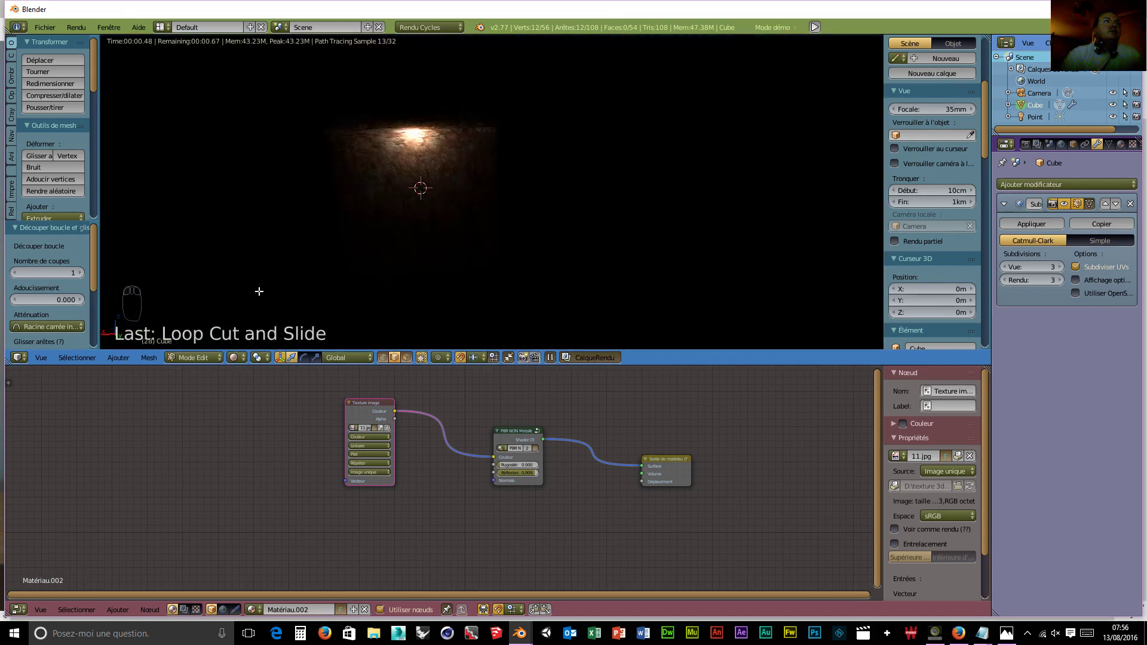
pyautogui.scroll(6, 516, 269)
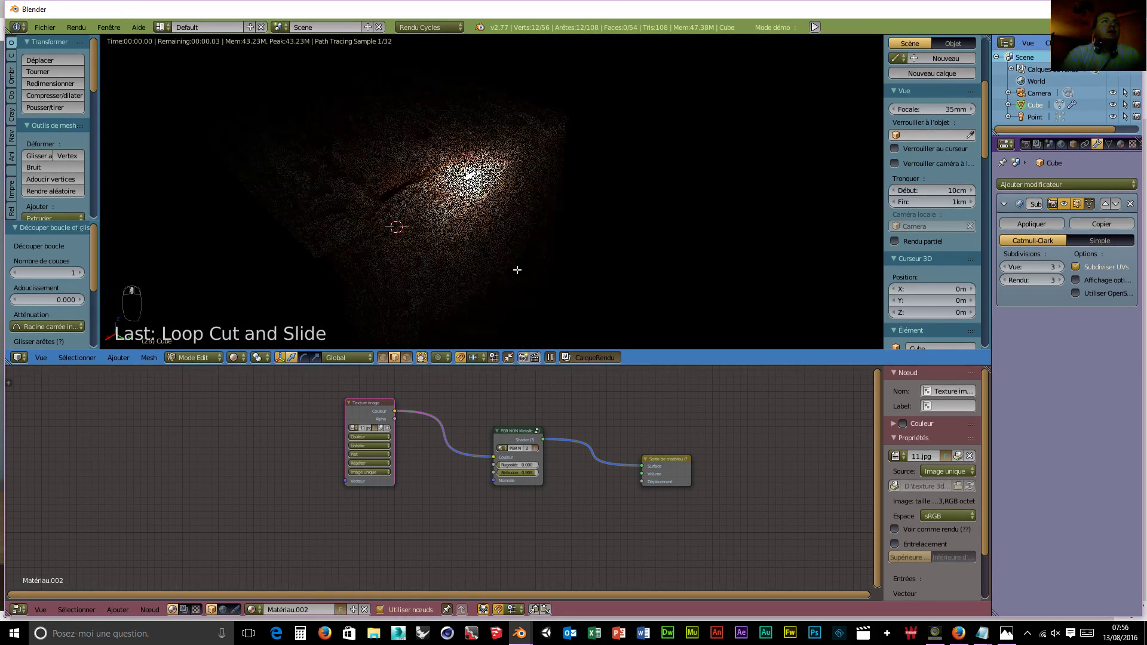
pyautogui.moveTo(446, 274); pyautogui.dragTo(467, 267, button='middle')
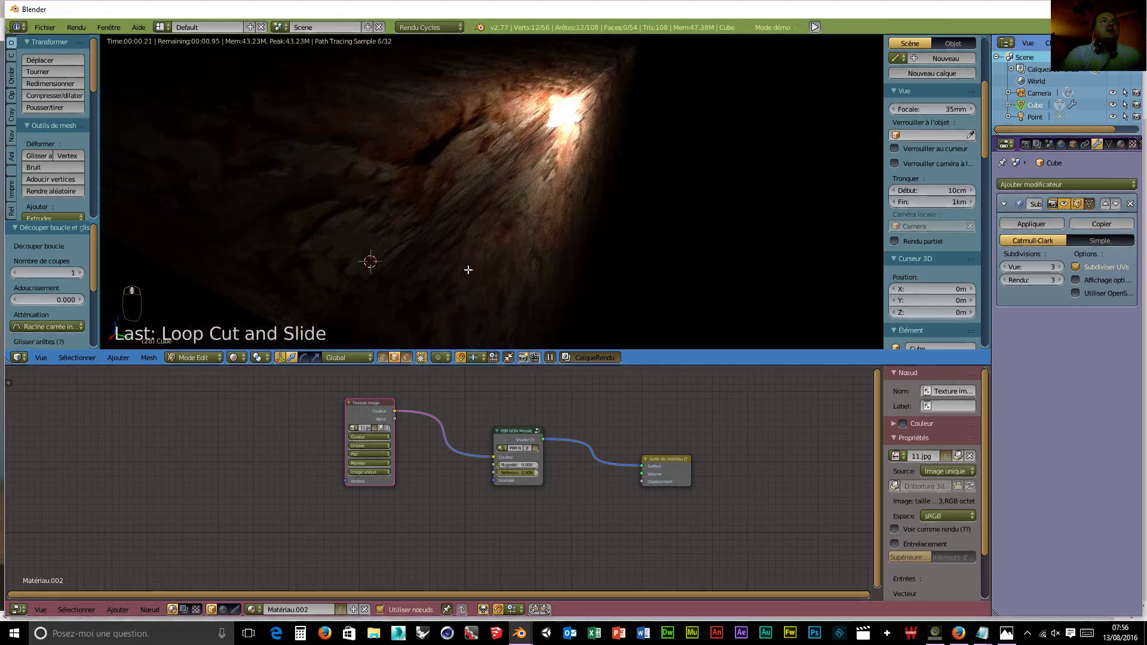
pyautogui.scroll(2, 507, 288)
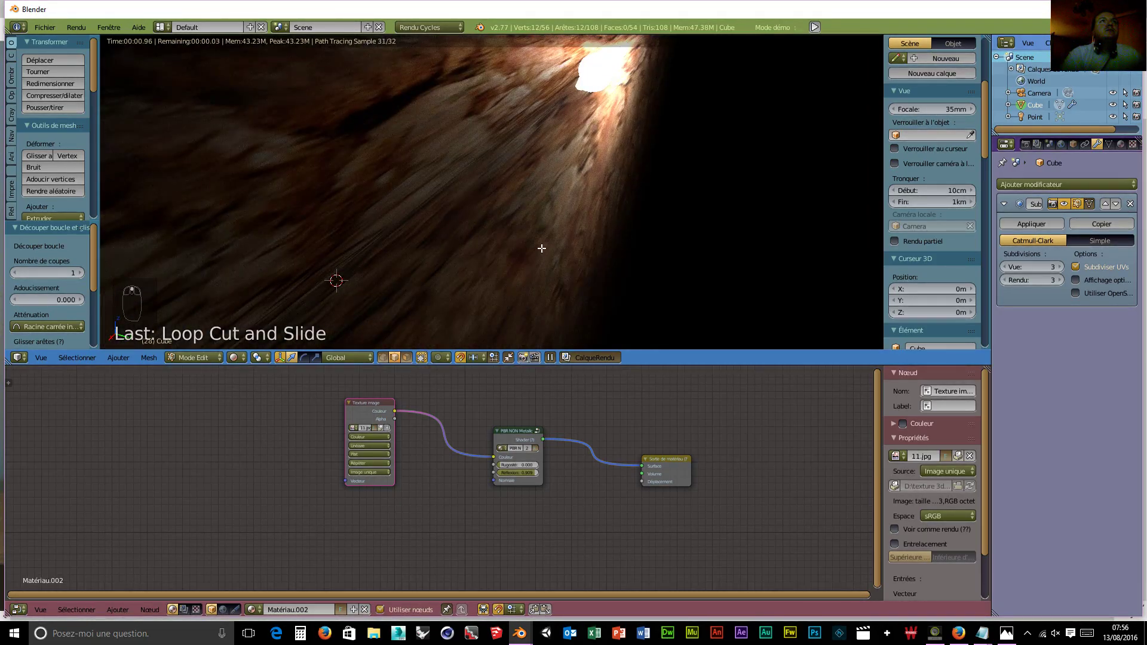
pyautogui.scroll(-2, 541, 248)
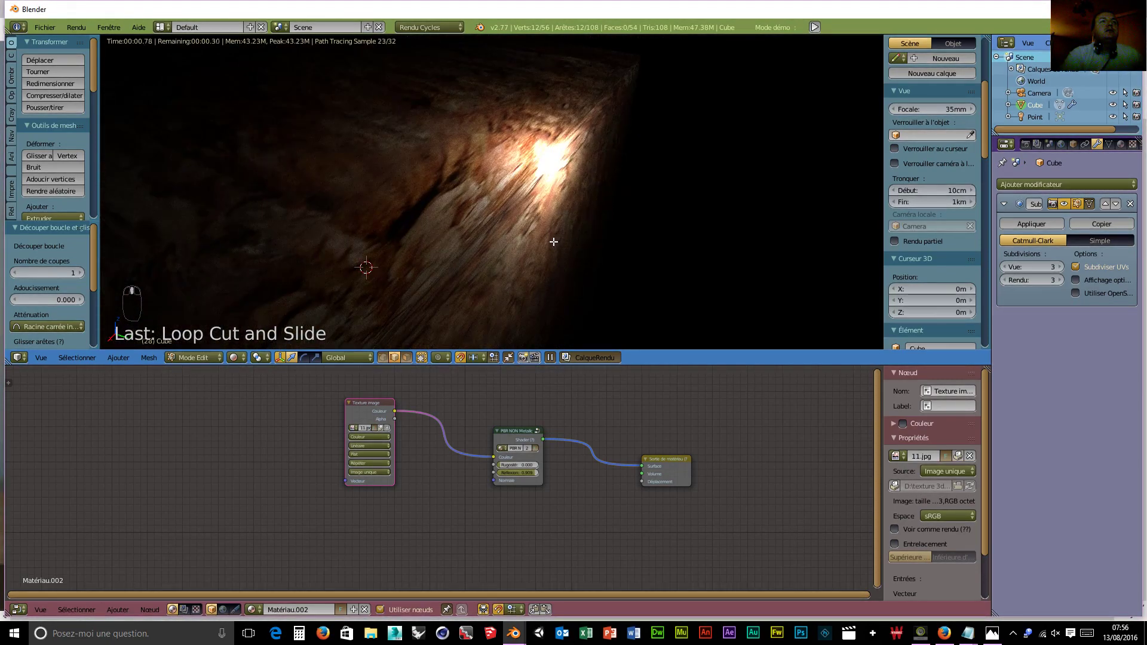
pyautogui.moveTo(553, 241); pyautogui.dragTo(543, 239, button='middle')
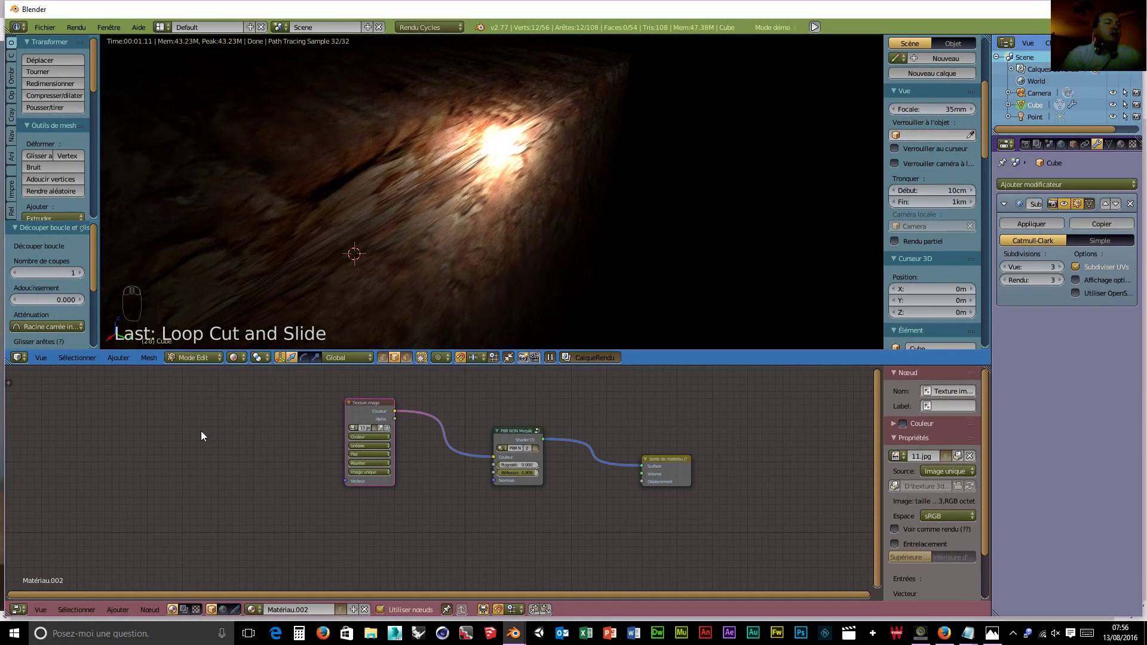
# Add a Texture Coordinate node to the material, well ahead of the image texture node.
pyautogui.hotkey('shift', 'a')
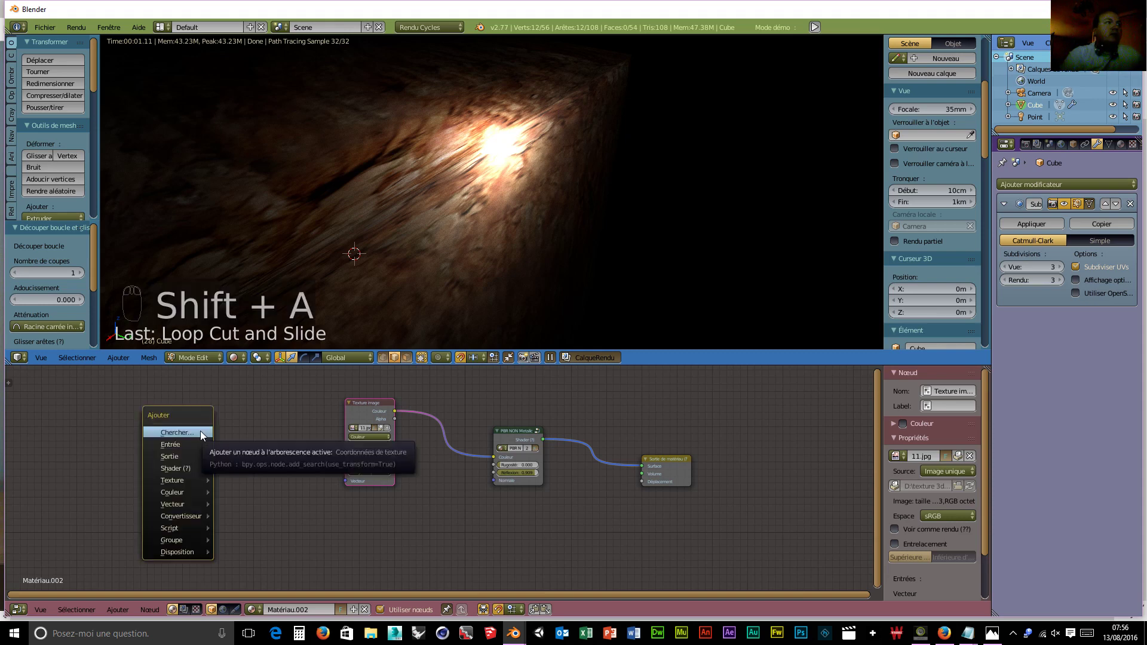
pyautogui.moveTo(198, 444)
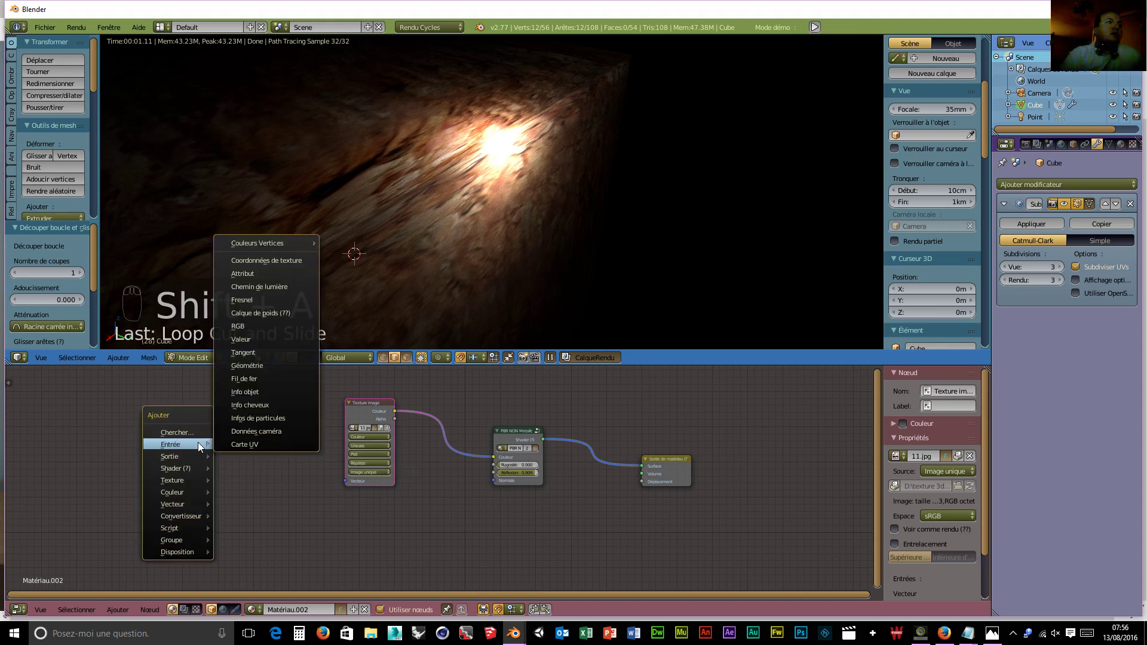
pyautogui.click(257, 260)
pyautogui.click(135, 398)
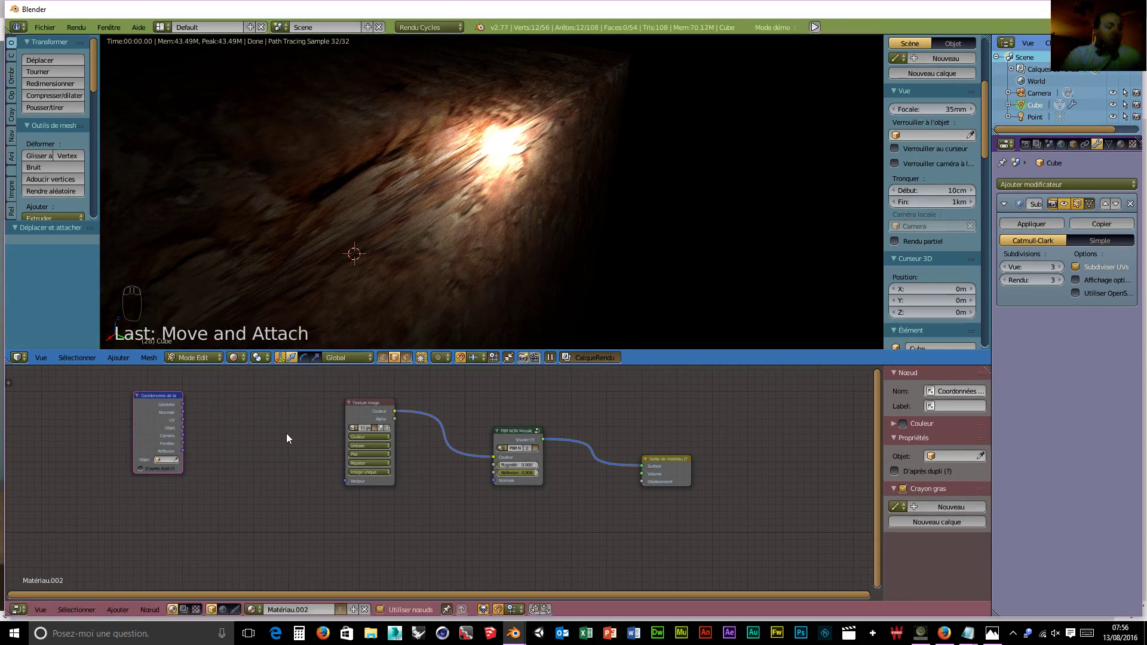
# Add a Mapping node before the image texture, feed it the UV coordinates and link its output to the image texture's Vector input.
pyautogui.hotkey('shift', 'a')
pyautogui.moveTo(284, 435)
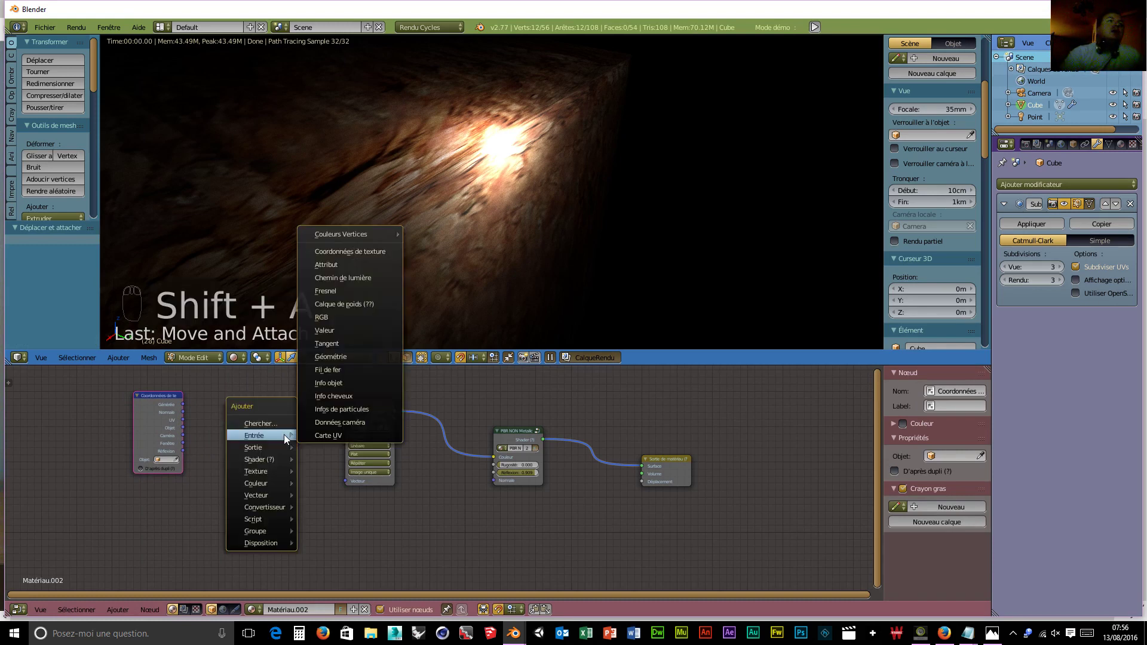
pyautogui.moveTo(277, 459)
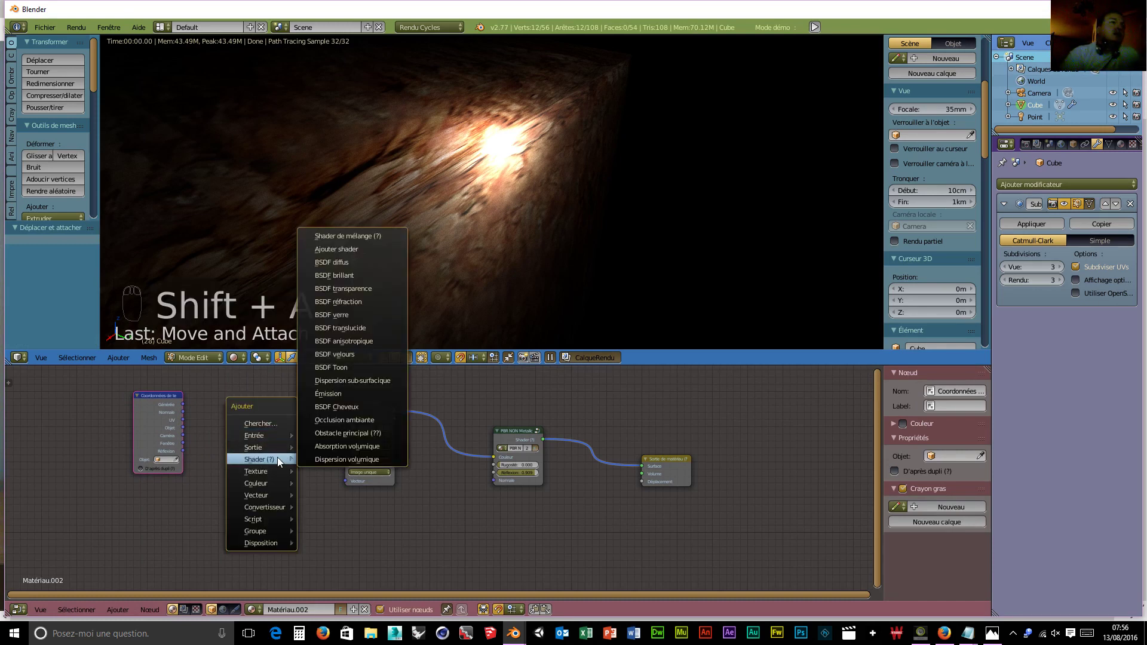
pyautogui.moveTo(271, 496)
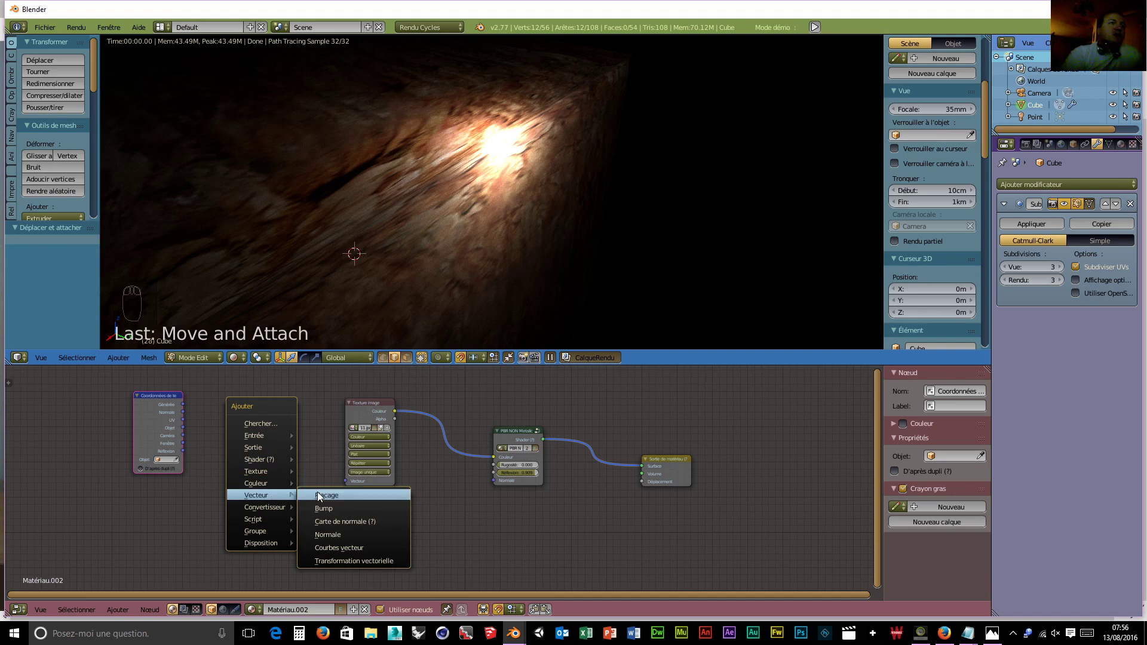
pyautogui.click(319, 496)
pyautogui.click(203, 388)
pyautogui.moveTo(181, 417); pyautogui.dragTo(204, 475)
pyautogui.click(317, 396)
pyautogui.moveTo(316, 396); pyautogui.dragTo(344, 481)
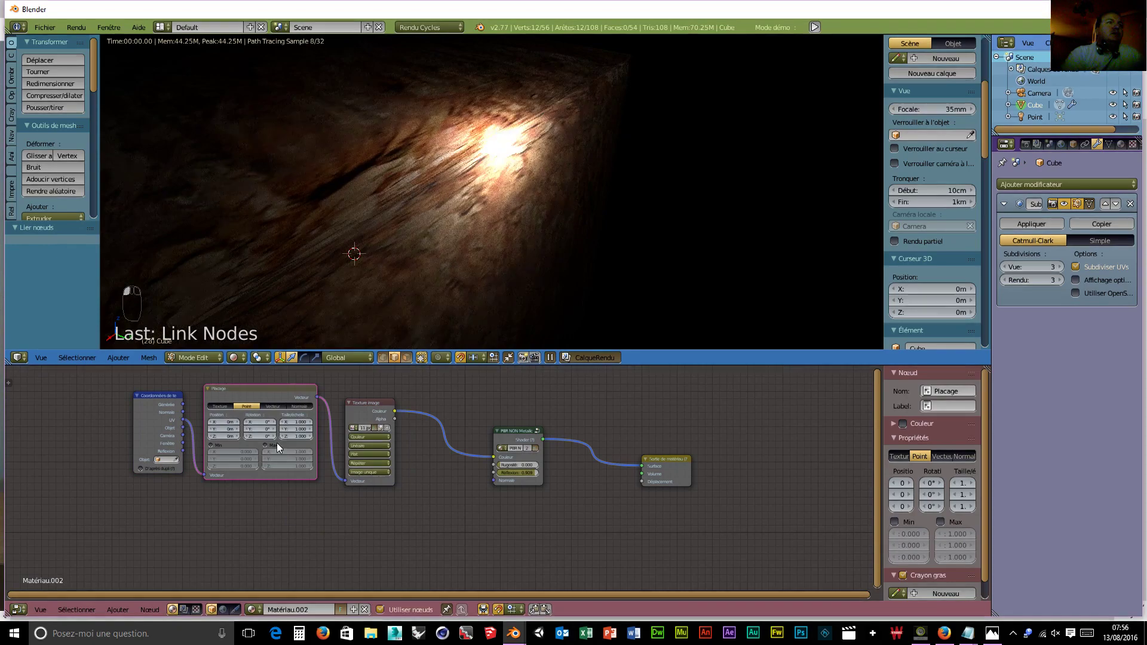
# Set the Mapping node's scale to 1.6 on X, 1.5 on Y and 1.5 on Z.
pyautogui.click(310, 422)
pyautogui.click(311, 422)
pyautogui.click(311, 421)
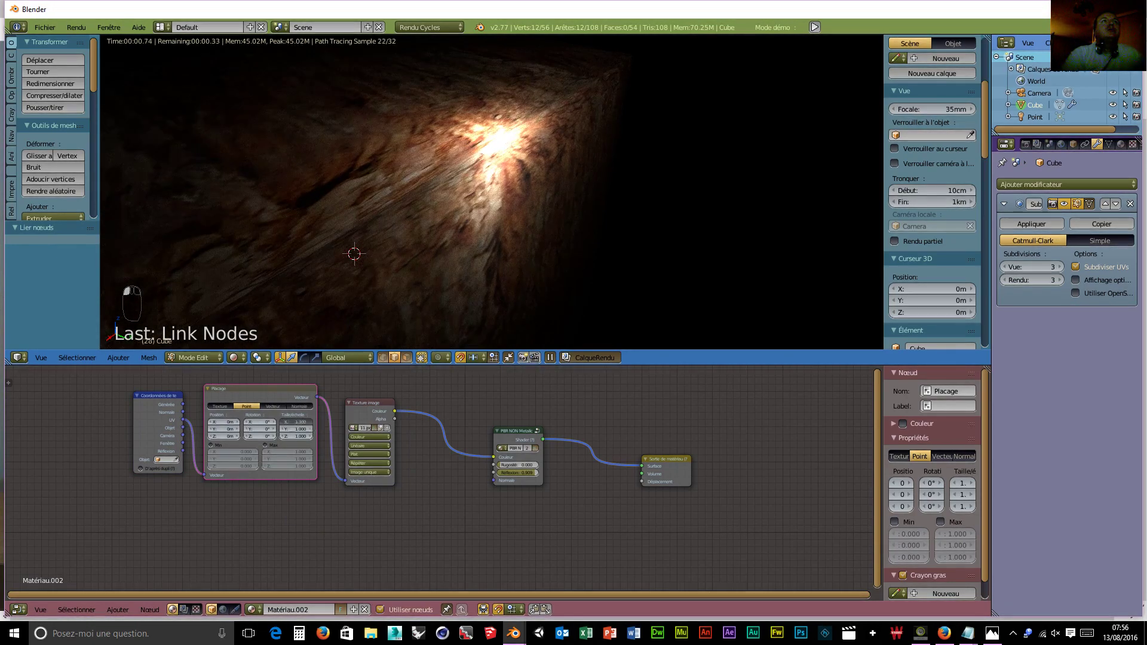
pyautogui.click(310, 422)
pyautogui.click(311, 428)
pyautogui.click(311, 429)
pyautogui.click(311, 429)
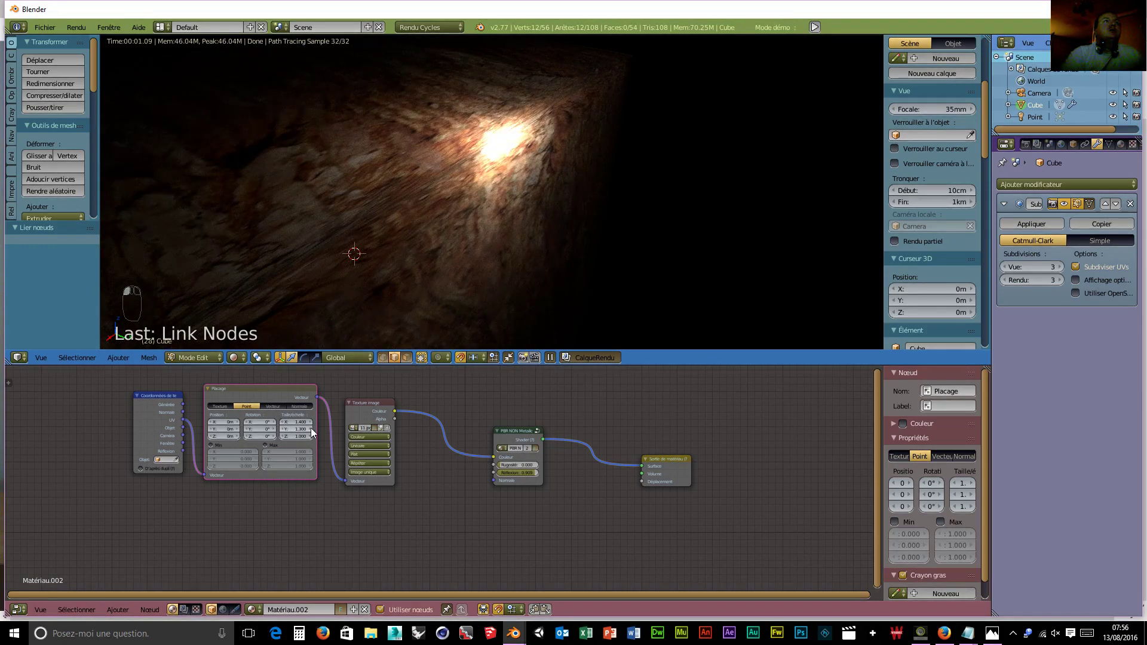
pyautogui.click(311, 428)
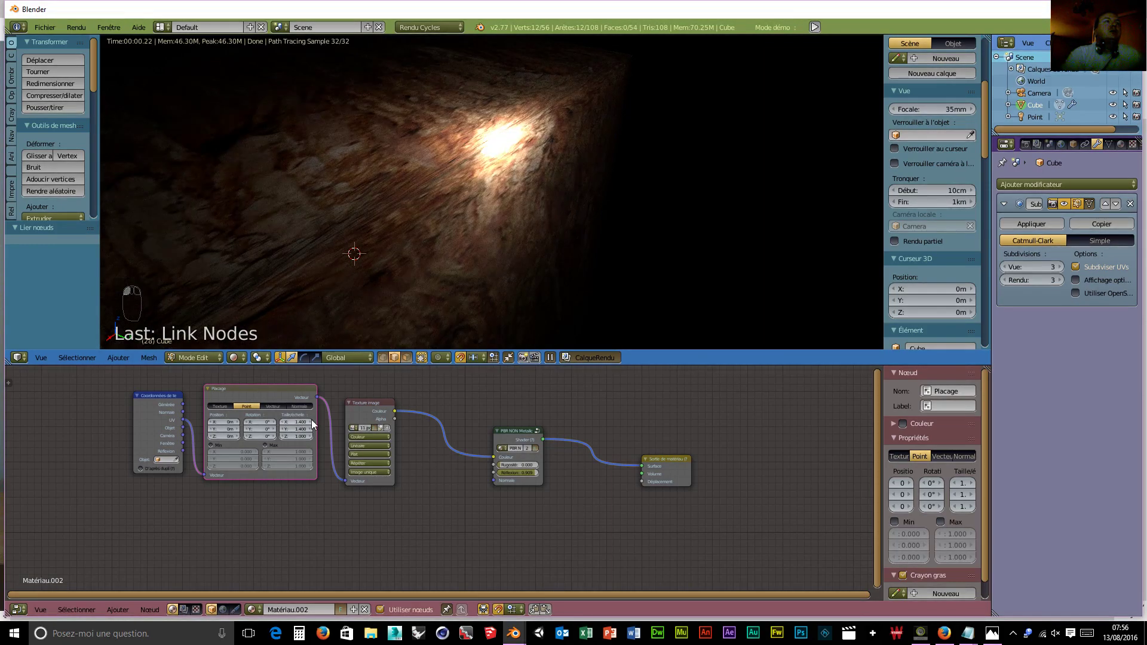
pyautogui.click(310, 421)
pyautogui.click(310, 420)
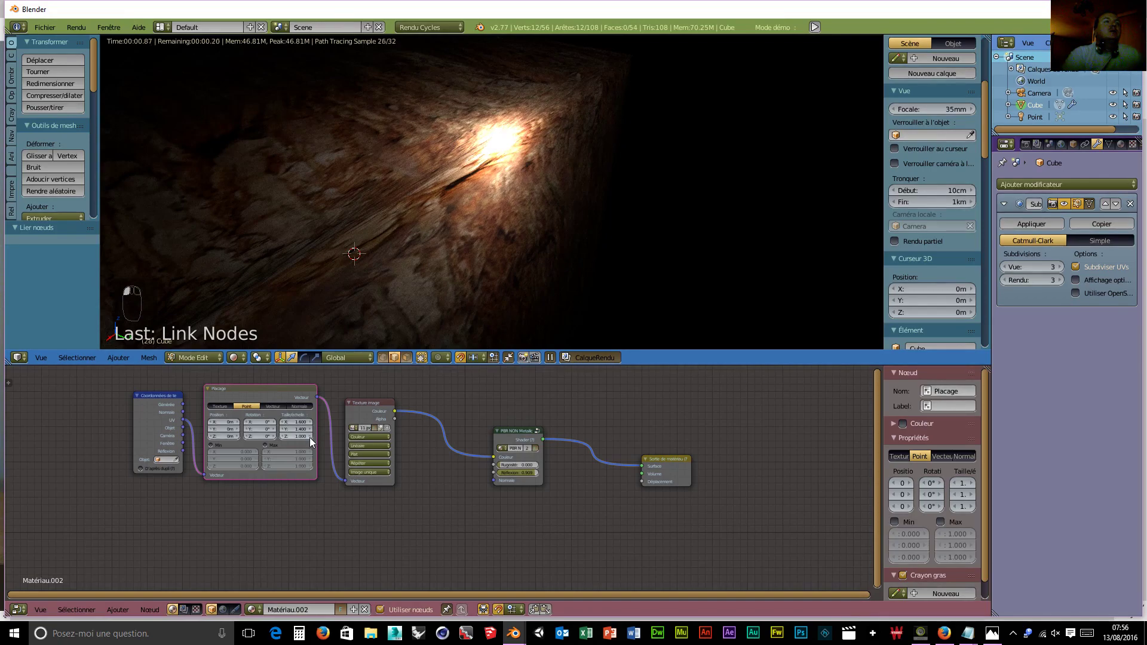
pyautogui.click(310, 429)
pyautogui.click(309, 435)
pyautogui.click(309, 435)
pyautogui.click(310, 435)
pyautogui.click(309, 435)
pyautogui.click(310, 435)
# Brighten the world background colour slightly to a very dark grey so the cube's unlit faces receive some light.
pyautogui.moveTo(308, 320); pyautogui.dragTo(640, 261, button='middle')
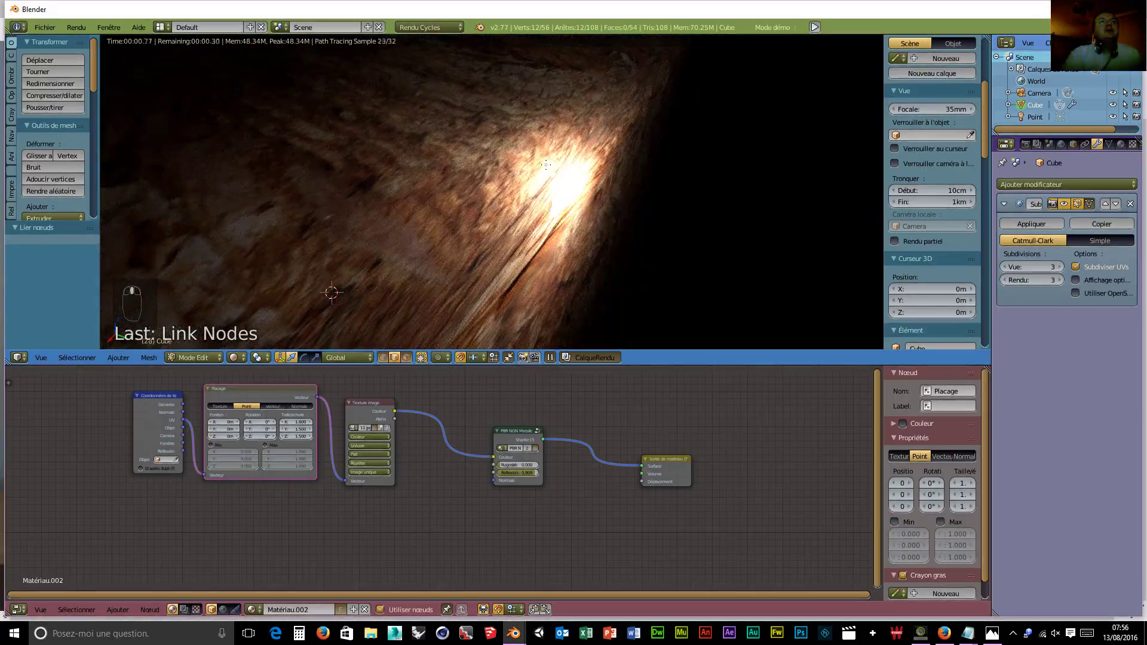
pyautogui.scroll(-3, 548, 191)
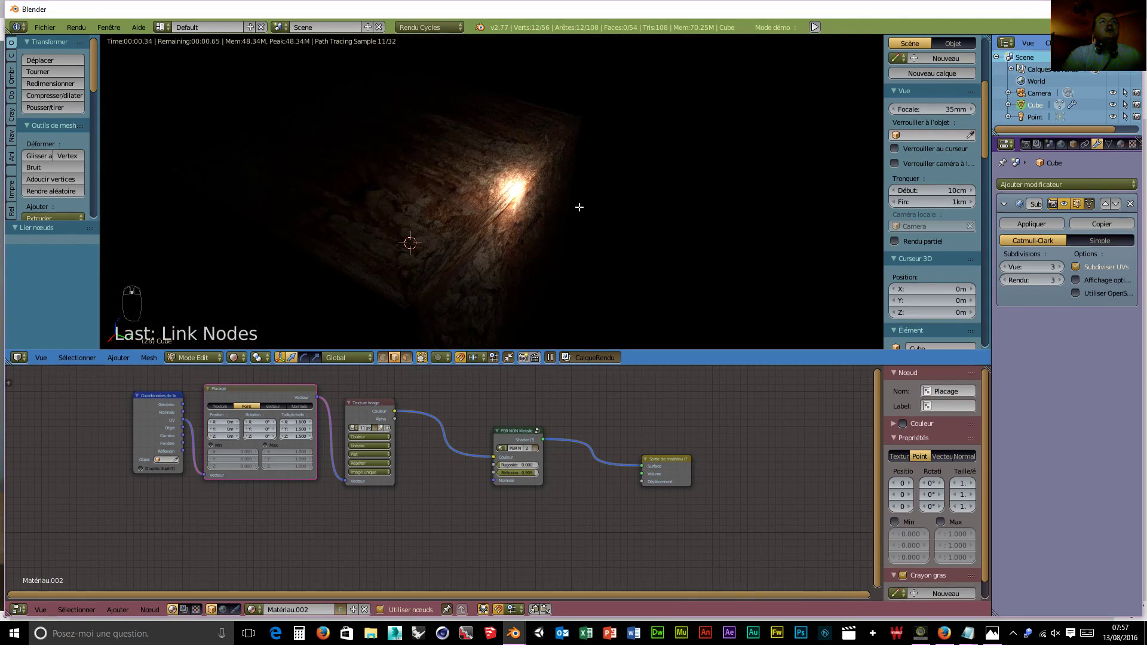
pyautogui.click(1060, 143)
pyautogui.click(1111, 270)
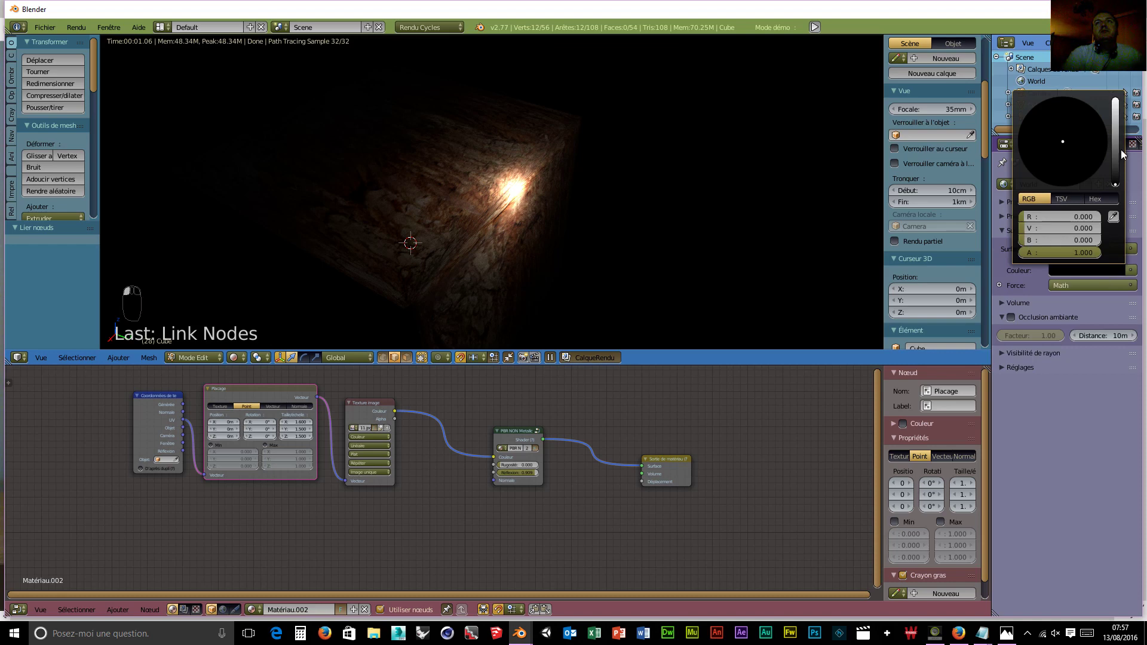
pyautogui.moveTo(1116, 181); pyautogui.dragTo(1116, 187)
pyautogui.moveTo(538, 289); pyautogui.dragTo(554, 279, button='middle')
# Set the Réflexion value of the PBR NON Metallic group to 0.027 and examine the highlight on the bark surface.
pyautogui.moveTo(535, 475); pyautogui.dragTo(499, 474)
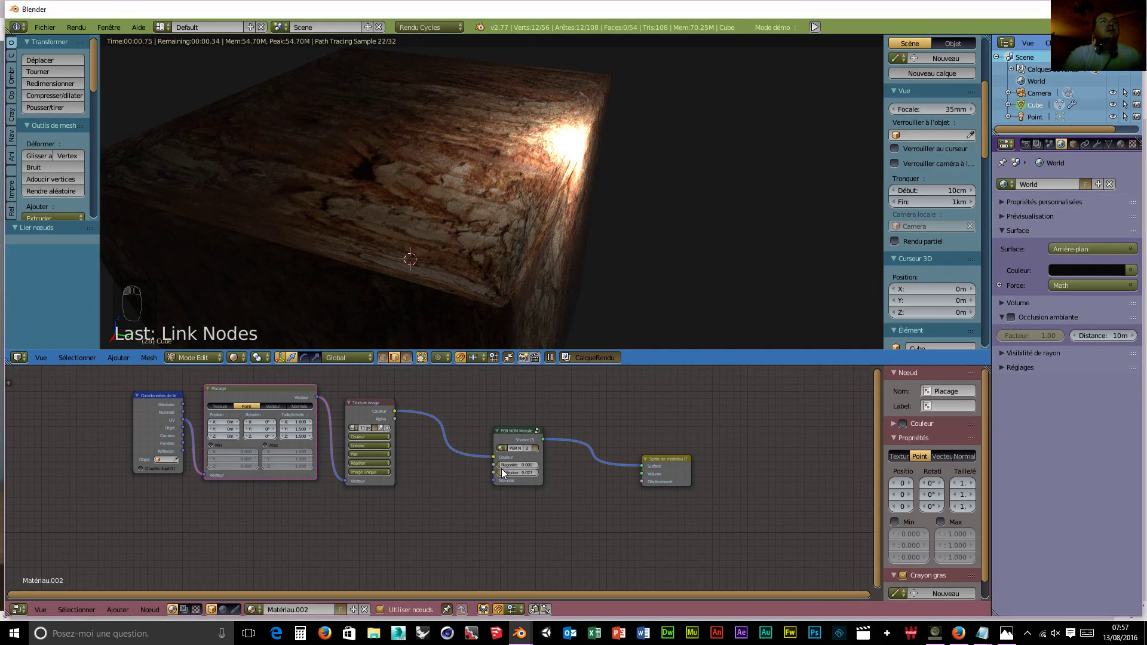
pyautogui.scroll(2, 585, 263)
pyautogui.moveTo(609, 245); pyautogui.dragTo(594, 235, button='middle')
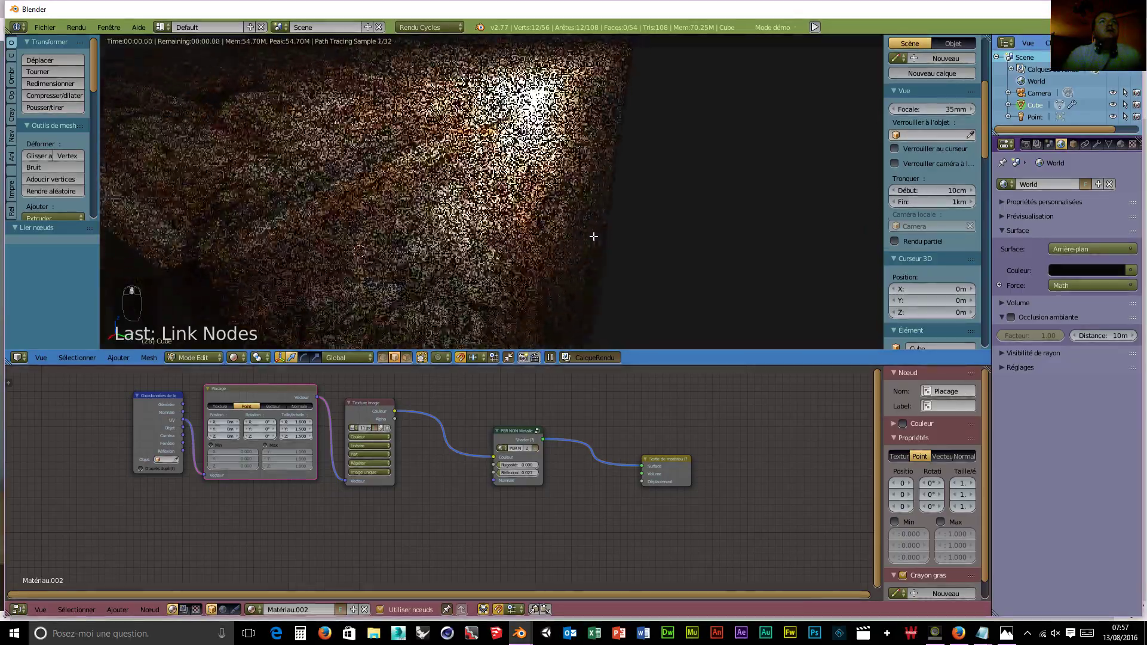
pyautogui.scroll(2, 593, 235)
pyautogui.moveTo(515, 294); pyautogui.dragTo(545, 201, button='middle')
pyautogui.scroll(-3, 555, 238)
pyautogui.moveTo(573, 146); pyautogui.dragTo(567, 197, button='middle')
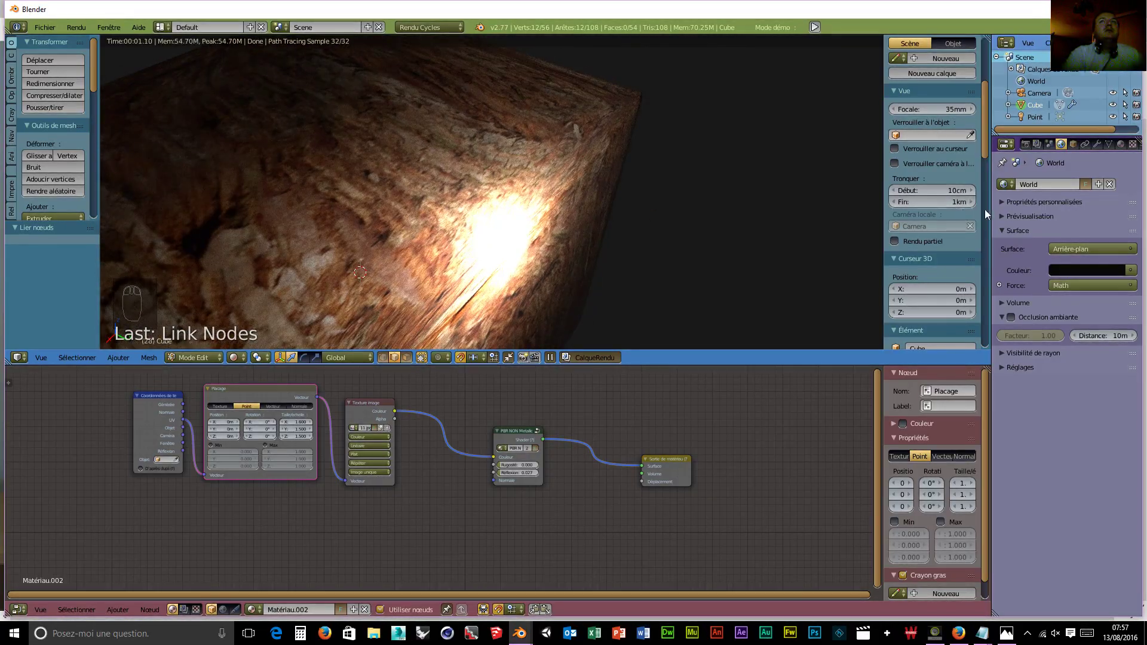
pyautogui.moveTo(592, 244); pyautogui.dragTo(627, 169, button='middle')
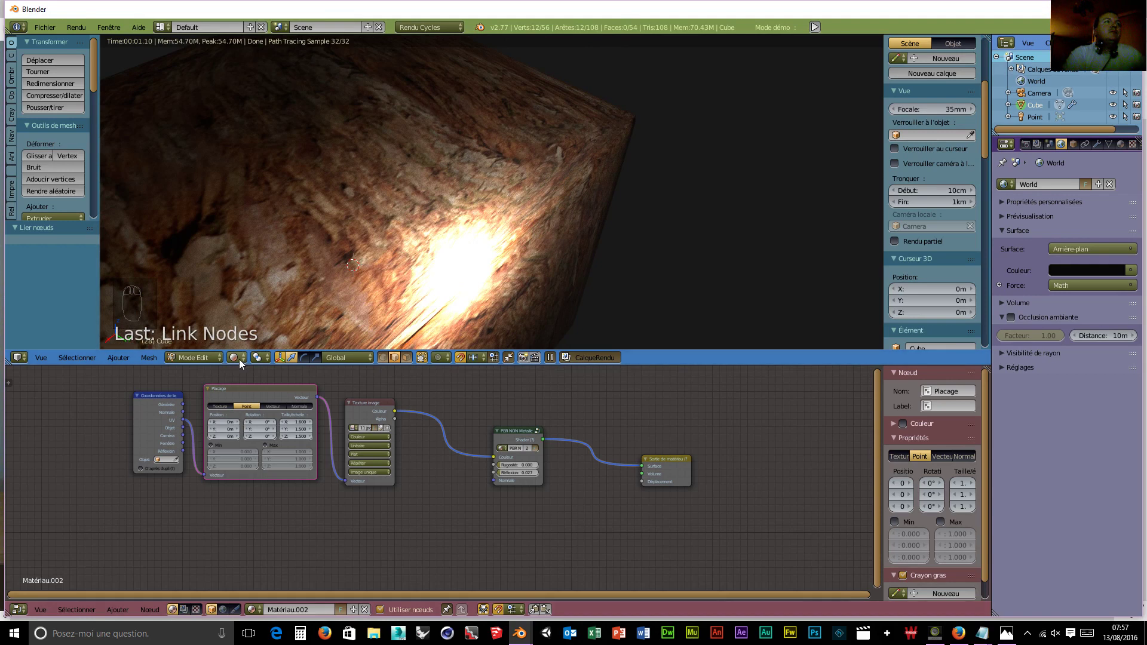
# Switch the 3D view to Solid shading and examine the loop cuts near the cube's corner up close.
pyautogui.click(256, 357)
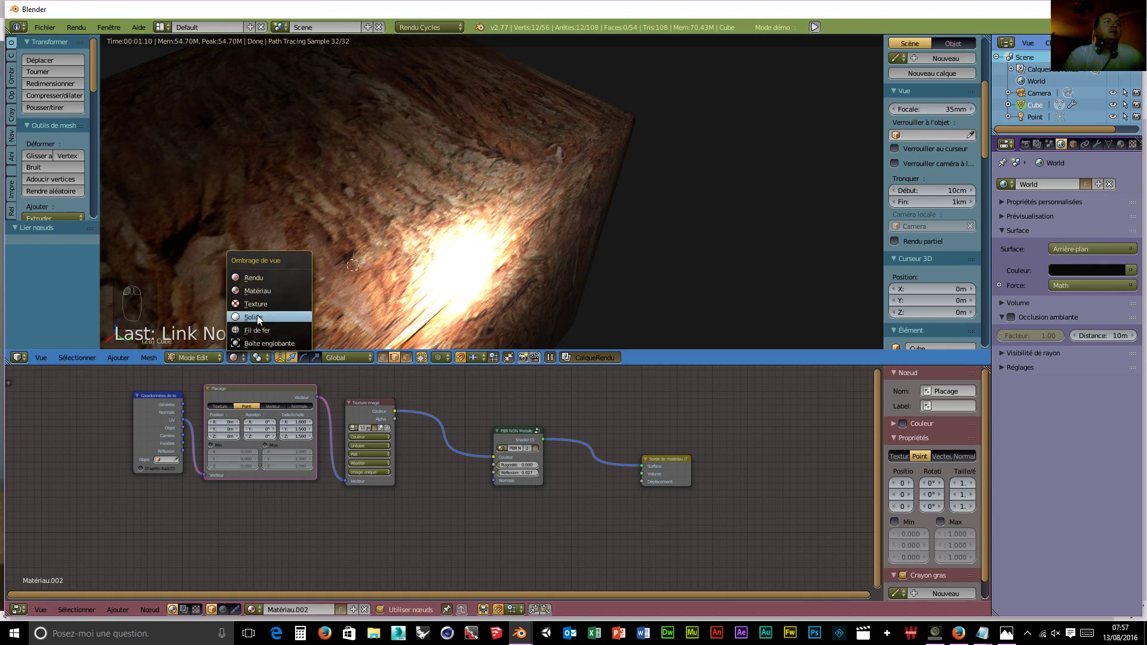
pyautogui.click(256, 317)
pyautogui.scroll(10, 379, 258)
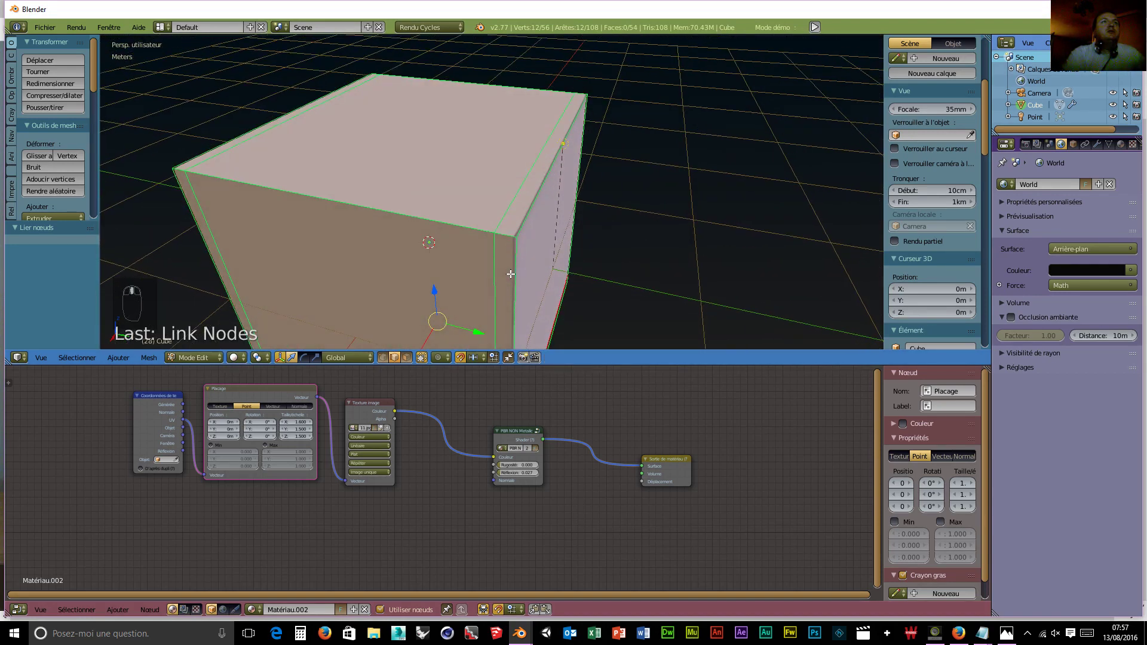
pyautogui.scroll(-2, 543, 288)
pyautogui.scroll(1, 563, 283)
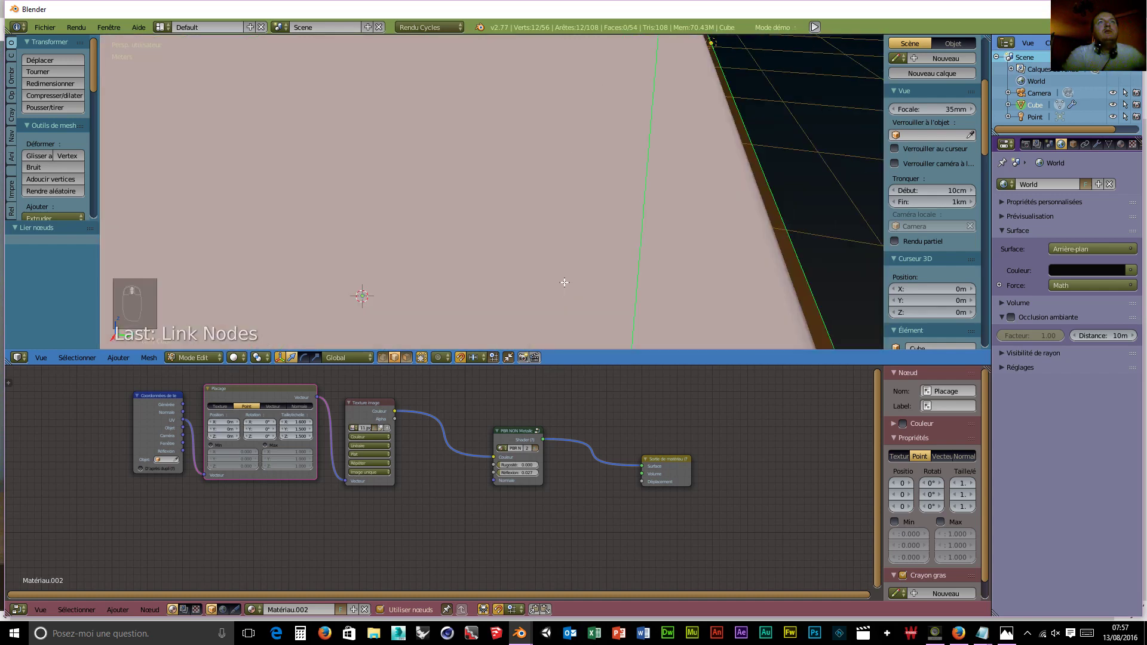
pyautogui.scroll(-3, 565, 281)
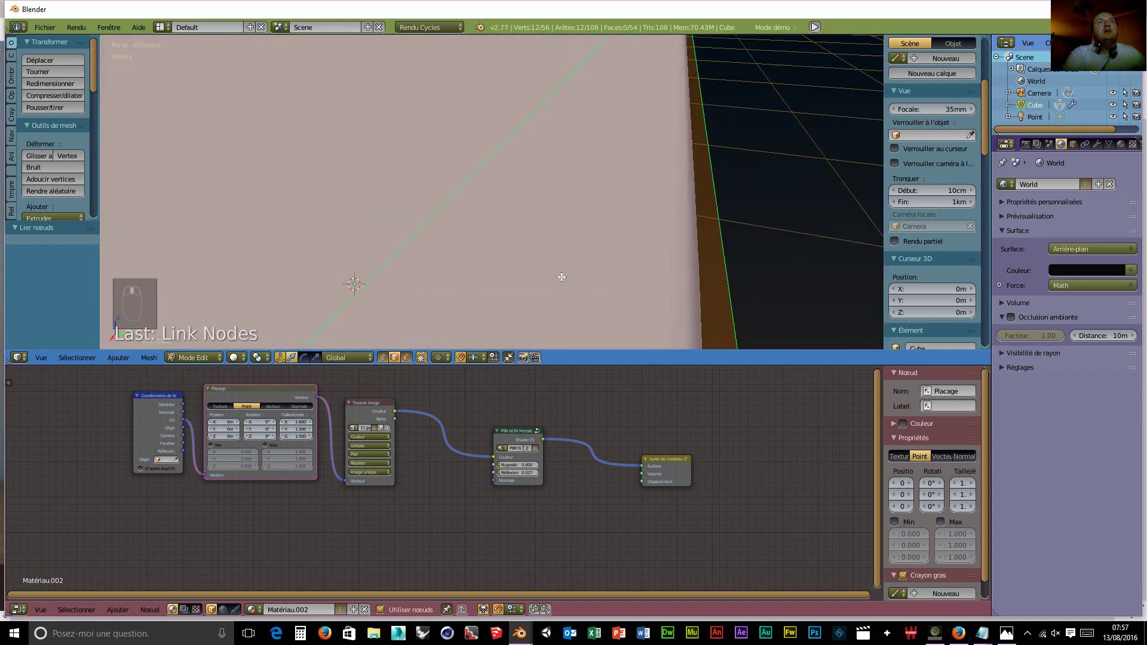
pyautogui.scroll(2, 566, 270)
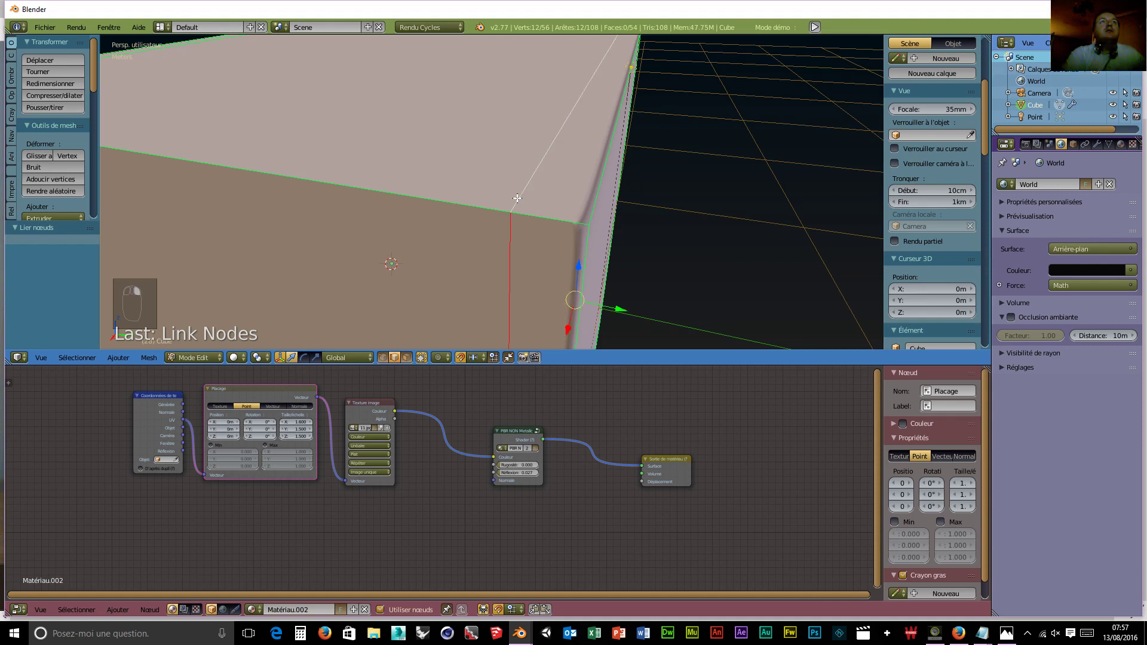
# Move the selected edge loop about 7.25 cm along Y towards the cube's vertical corner edge.
pyautogui.moveTo(618, 311); pyautogui.dragTo(621, 313)
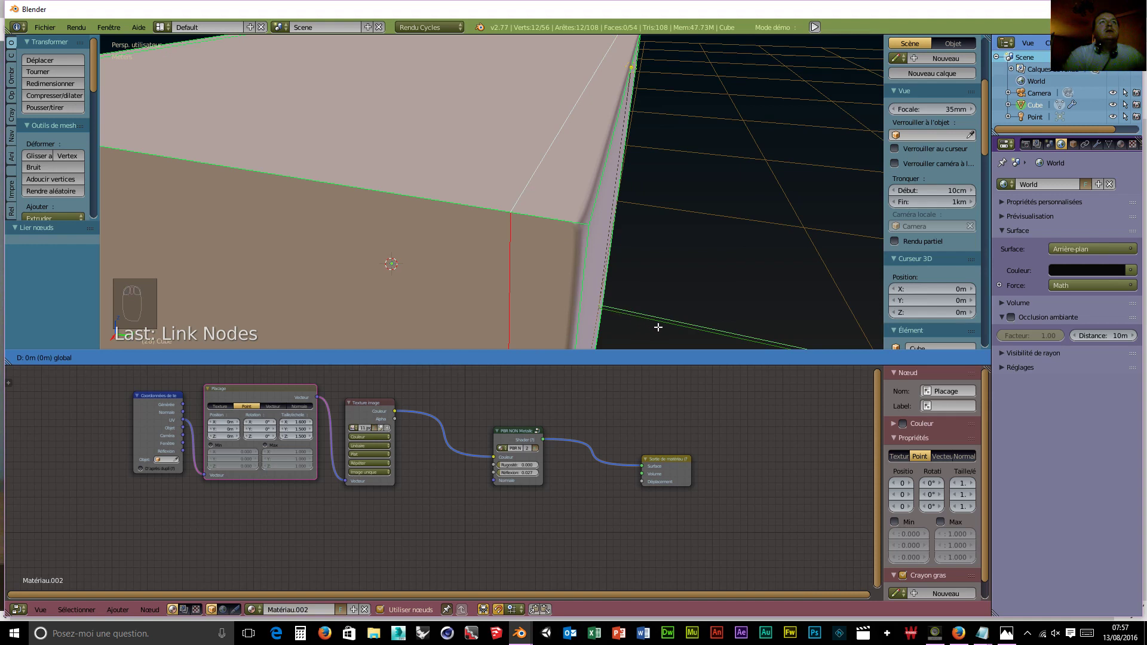
pyautogui.moveTo(710, 332); pyautogui.dragTo(645, 308)
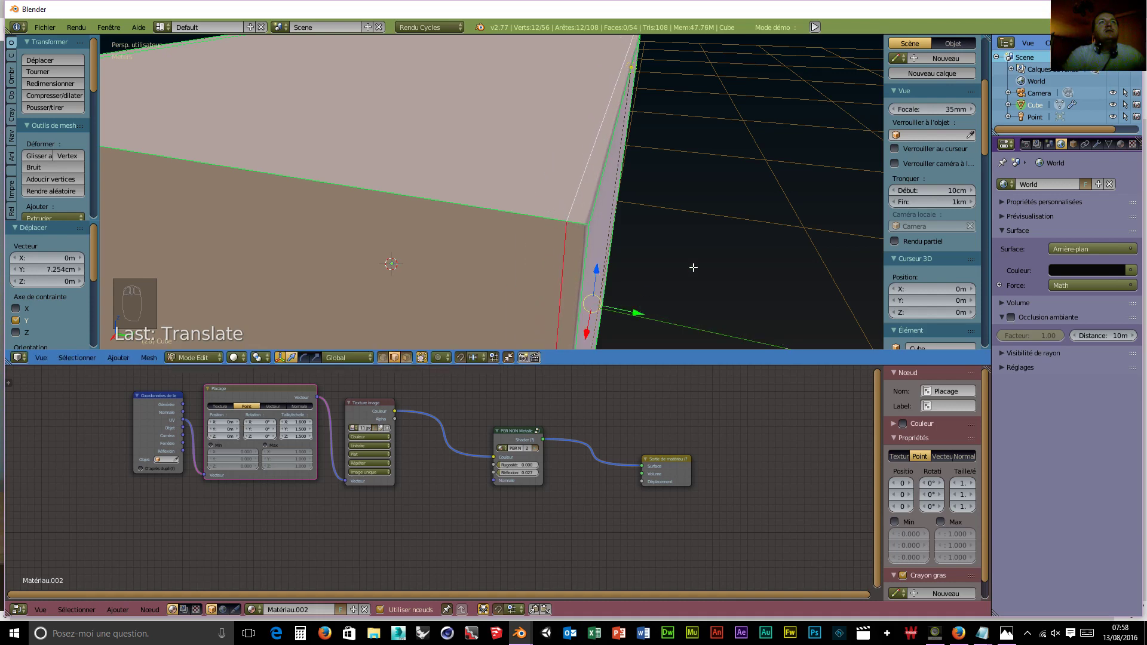
pyautogui.scroll(-5, 658, 272)
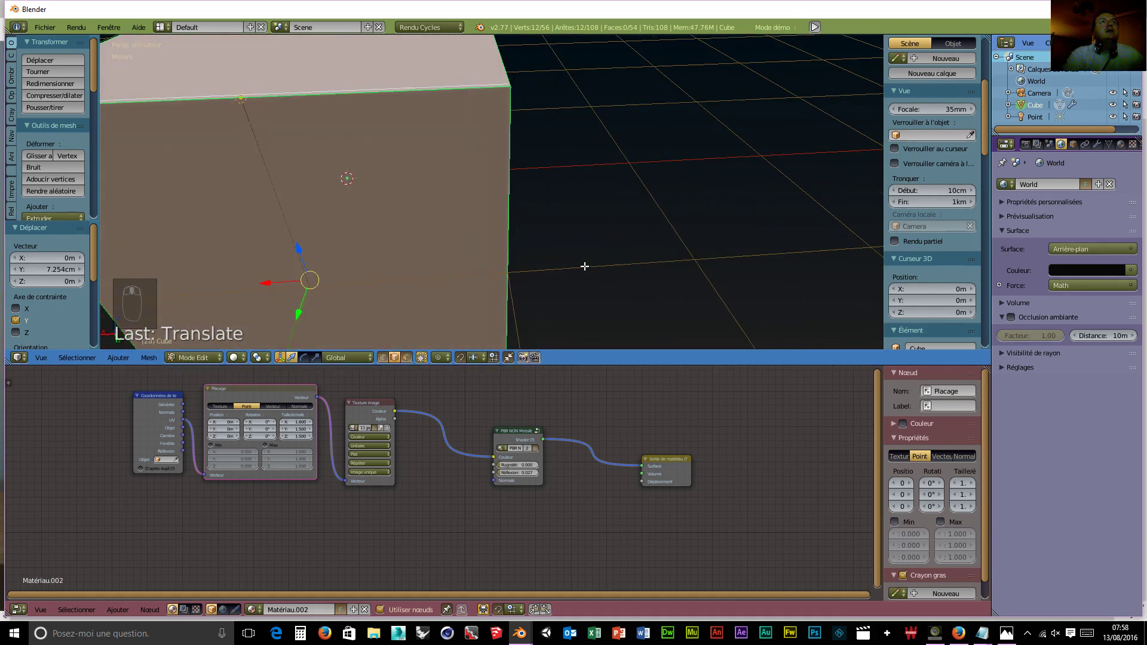
# Set the 3D view's clipping start to 1 mm so the cube's corner displays without being cut off up close.
pyautogui.moveTo(584, 263)
pyautogui.mouseDown(button='middle')
pyautogui.moveTo(614, 307)
pyautogui.moveTo(718, 254)
pyautogui.moveTo(761, 264)
pyautogui.moveTo(715, 285)
pyautogui.moveTo(709, 263)
pyautogui.moveTo(570, 264)
pyautogui.mouseUp(button='middle')
pyautogui.moveTo(422, 190); pyautogui.dragTo(504, 215, button='middle')
pyautogui.scroll(-2, 504, 211)
pyautogui.moveTo(622, 239); pyautogui.dragTo(431, 280, button='middle')
pyautogui.scroll(4, 432, 279)
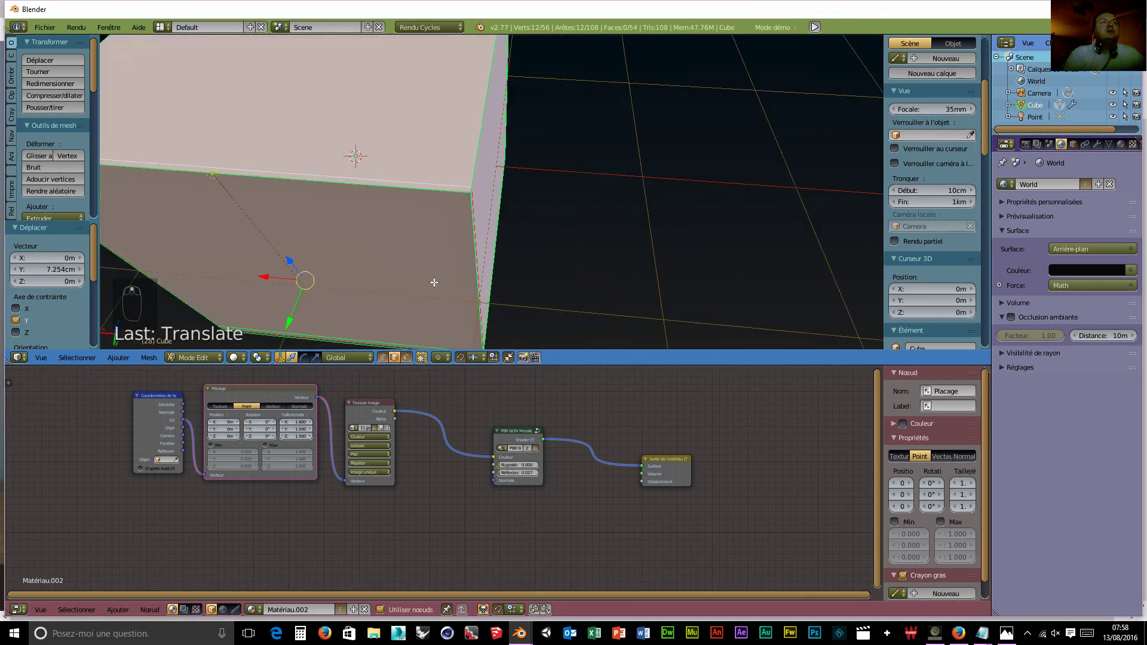
pyautogui.scroll(3, 428, 287)
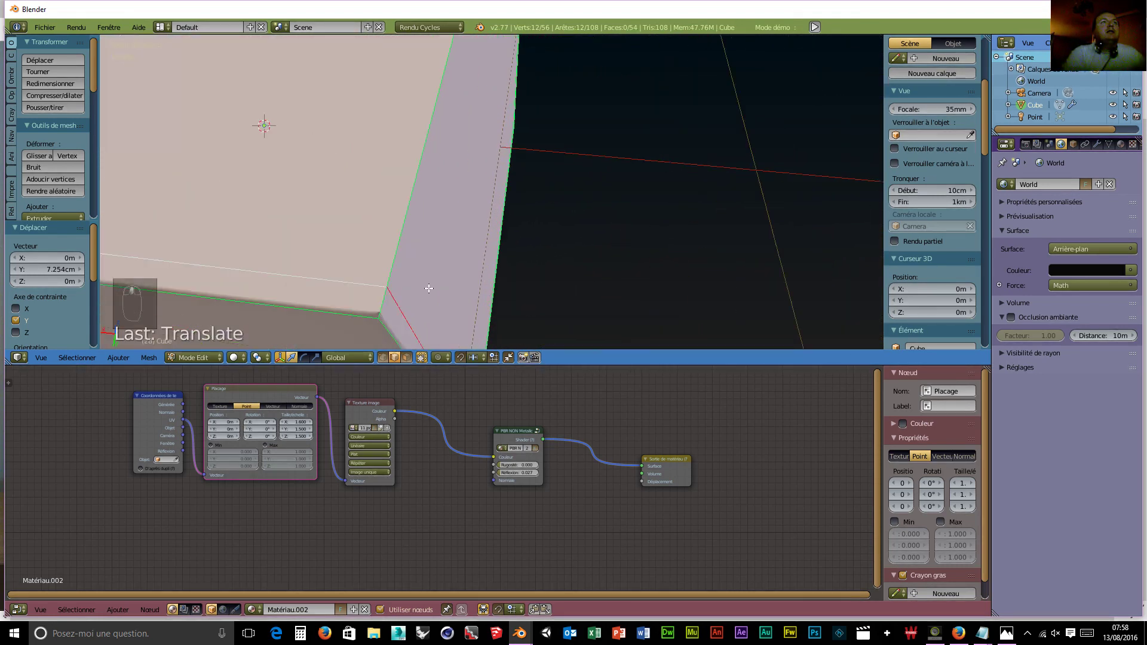
pyautogui.scroll(-1, 421, 281)
pyautogui.moveTo(412, 279); pyautogui.dragTo(495, 258, button='middle')
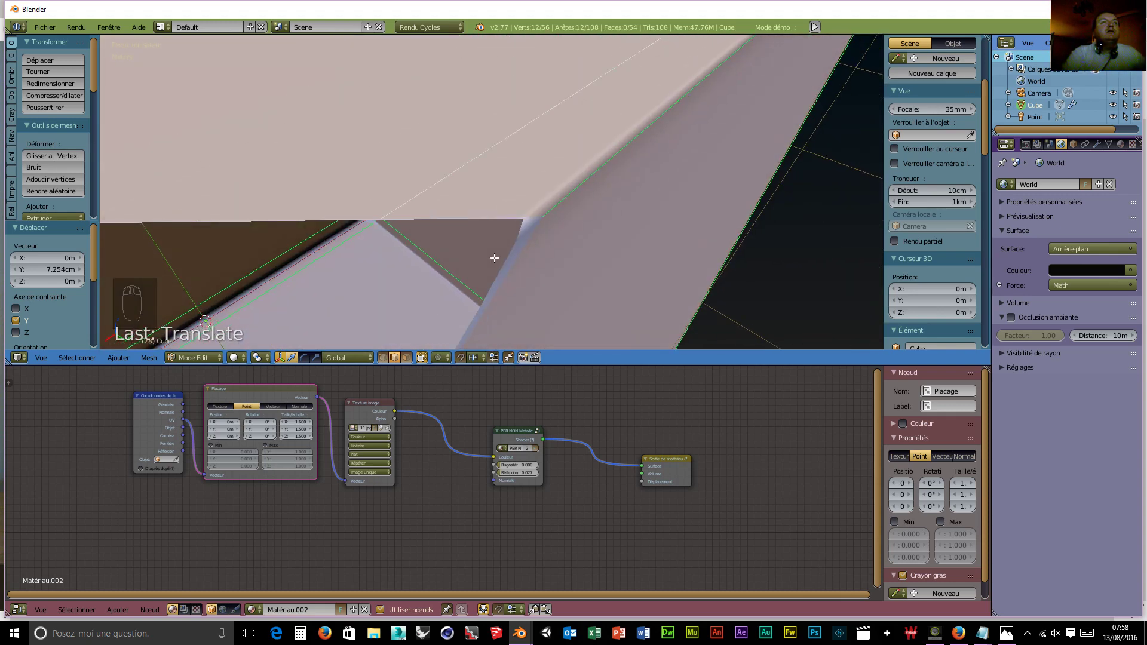
pyautogui.moveTo(914, 194); pyautogui.dragTo(896, 194)
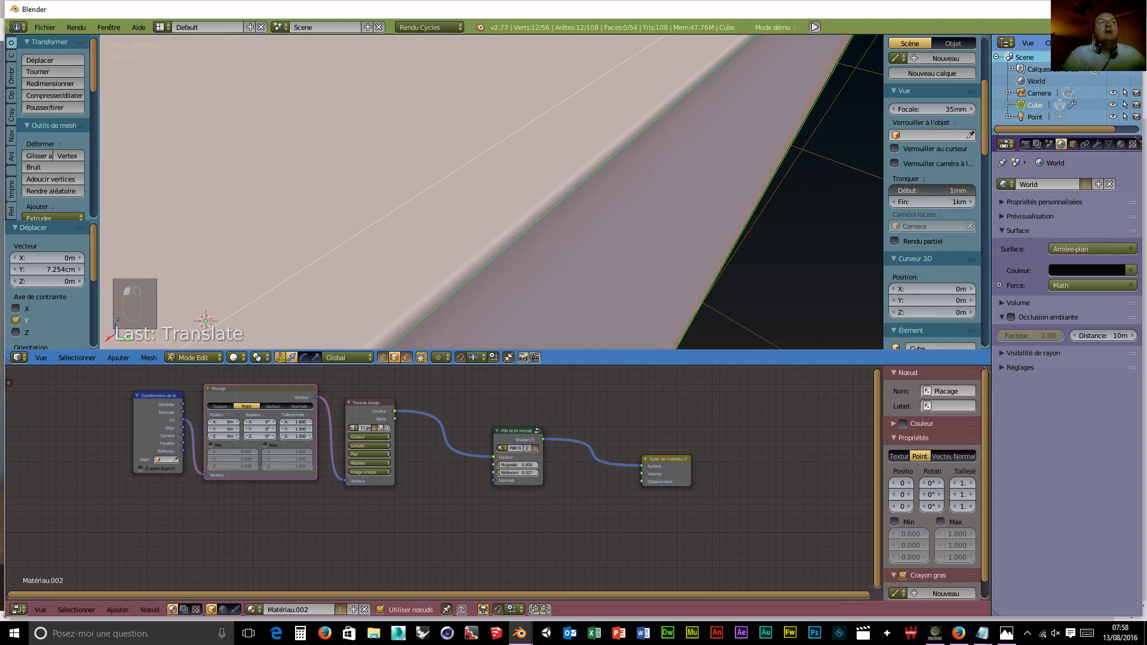
# Select the edge loop beside the cube's corner that runs across X and move it about 13.35 cm along X.
pyautogui.moveTo(787, 202); pyautogui.dragTo(786, 197, button='middle')
pyautogui.moveTo(524, 207)
pyautogui.mouseDown(button='middle')
pyautogui.moveTo(500, 218)
pyautogui.moveTo(533, 197)
pyautogui.mouseUp(button='middle')
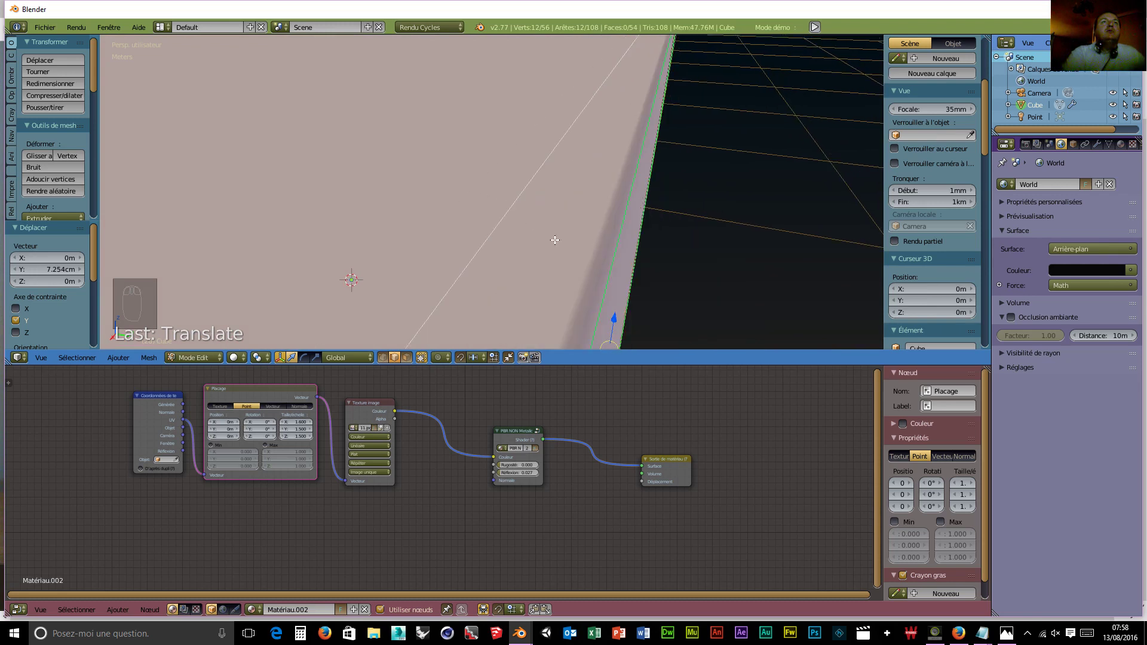
pyautogui.moveTo(619, 267); pyautogui.dragTo(505, 221, button='middle')
pyautogui.moveTo(497, 261); pyautogui.dragTo(511, 277, button='middle')
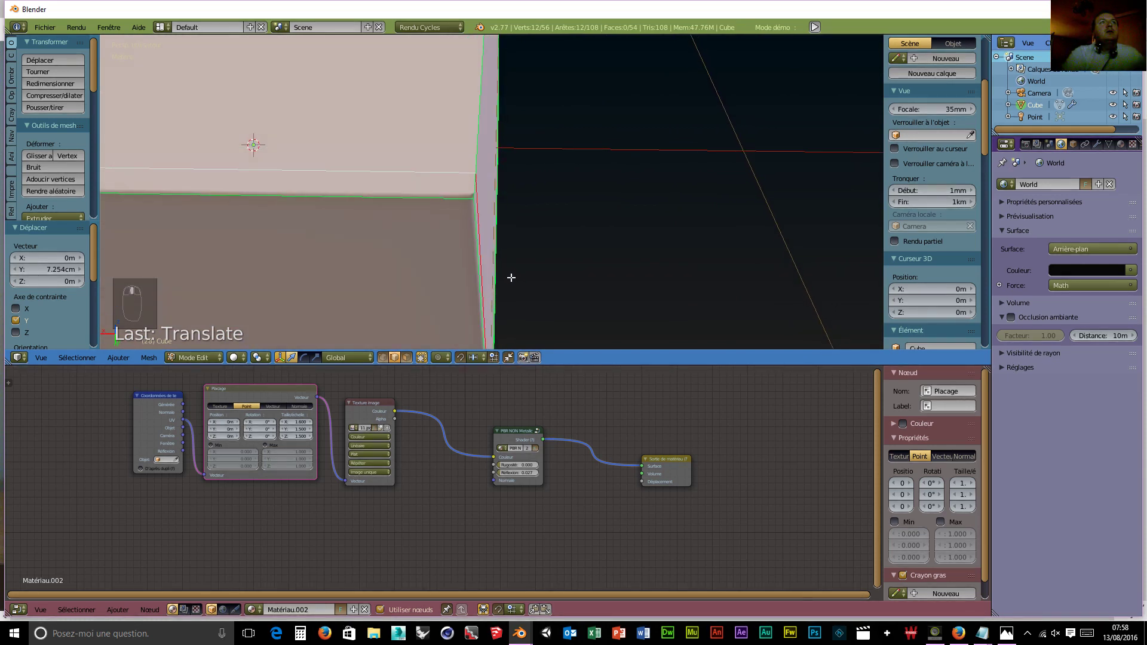
pyautogui.rightClick(475, 192)
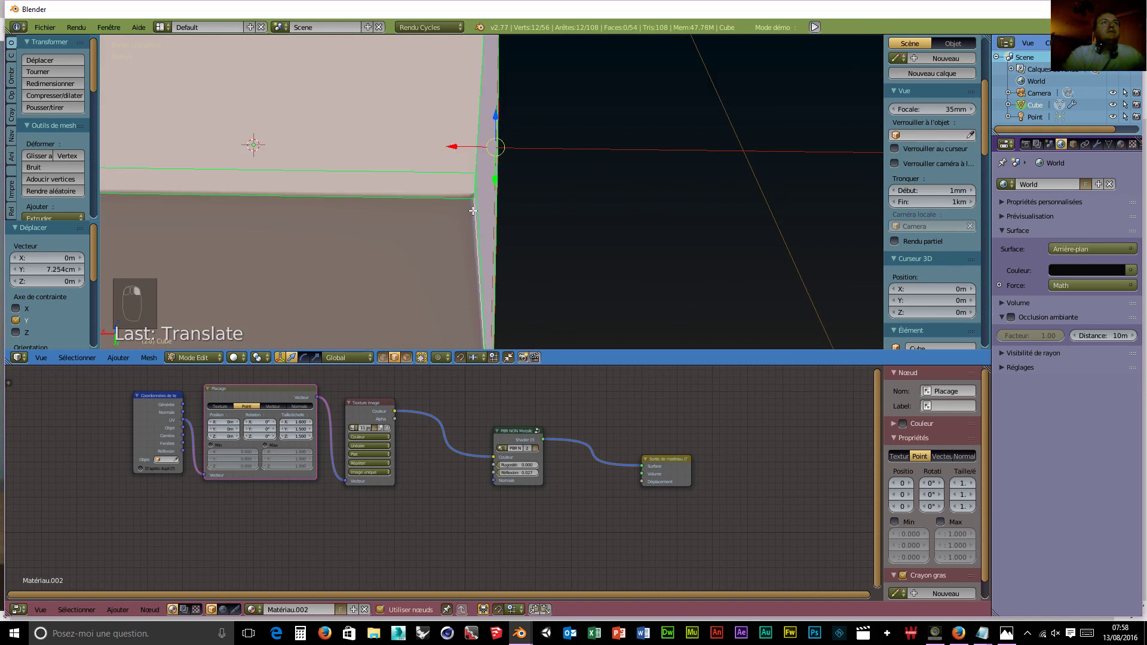
pyautogui.moveTo(473, 210)
pyautogui.mouseDown(button='middle')
pyautogui.moveTo(499, 217)
pyautogui.moveTo(454, 204)
pyautogui.mouseUp(button='middle')
pyautogui.moveTo(475, 153); pyautogui.dragTo(450, 153)
pyautogui.click(451, 153)
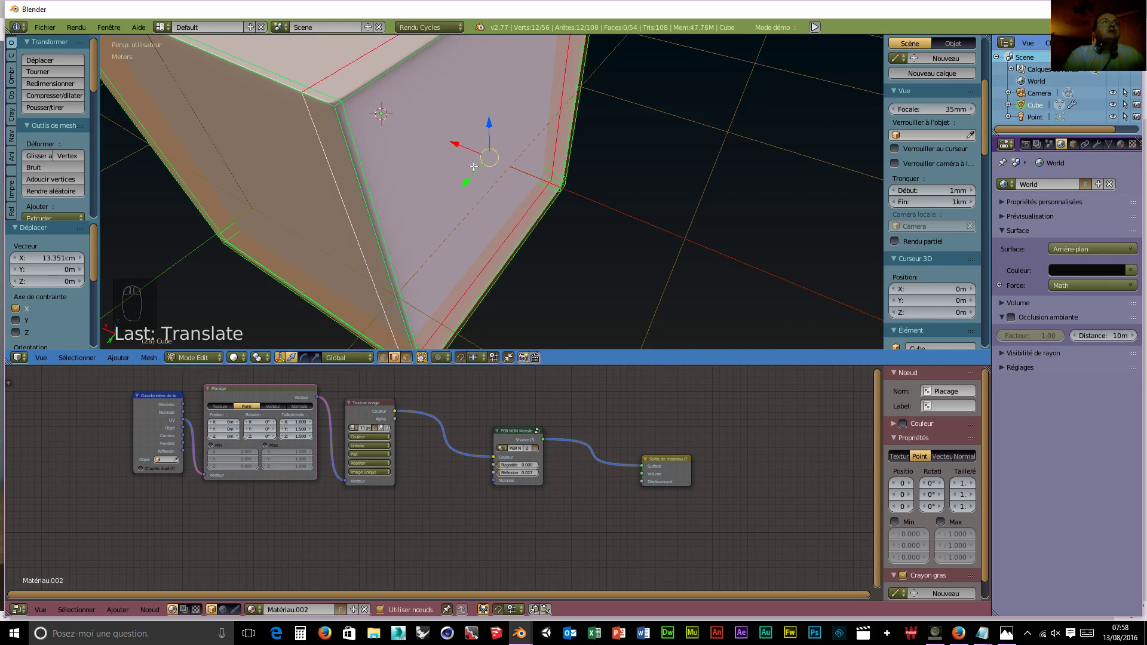
# Move the same edge loop about 11.45 cm back along X, close to the cube's outer edge.
pyautogui.scroll(5, 531, 185)
pyautogui.scroll(-2, 529, 216)
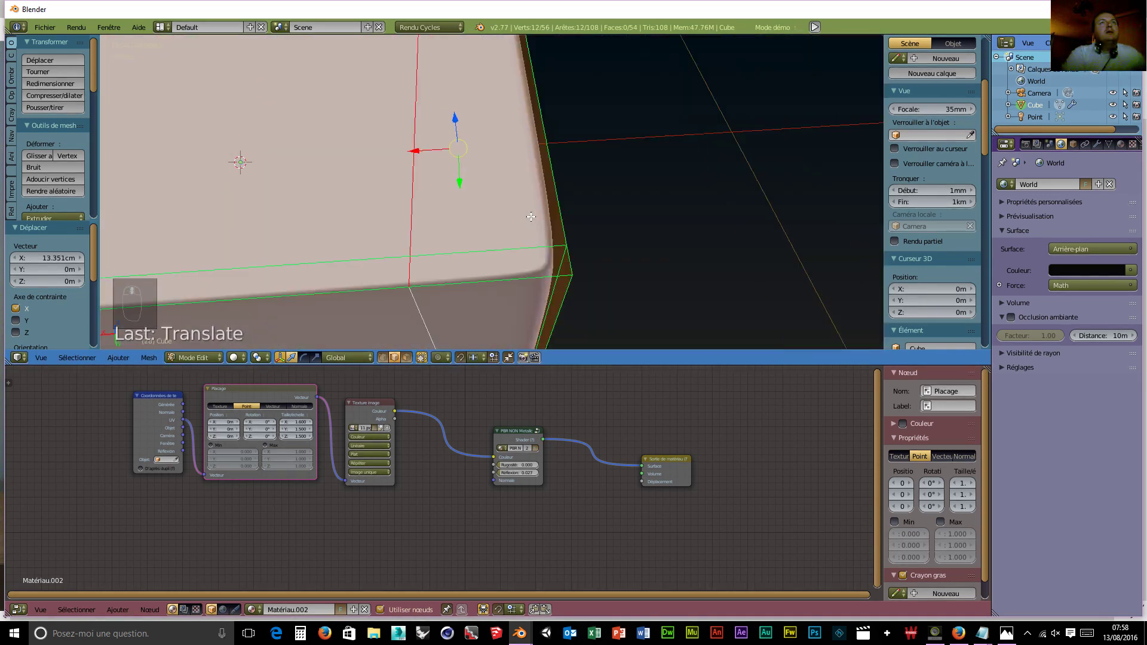
pyautogui.moveTo(556, 218); pyautogui.dragTo(568, 185, button='middle')
pyautogui.moveTo(413, 203); pyautogui.dragTo(439, 206)
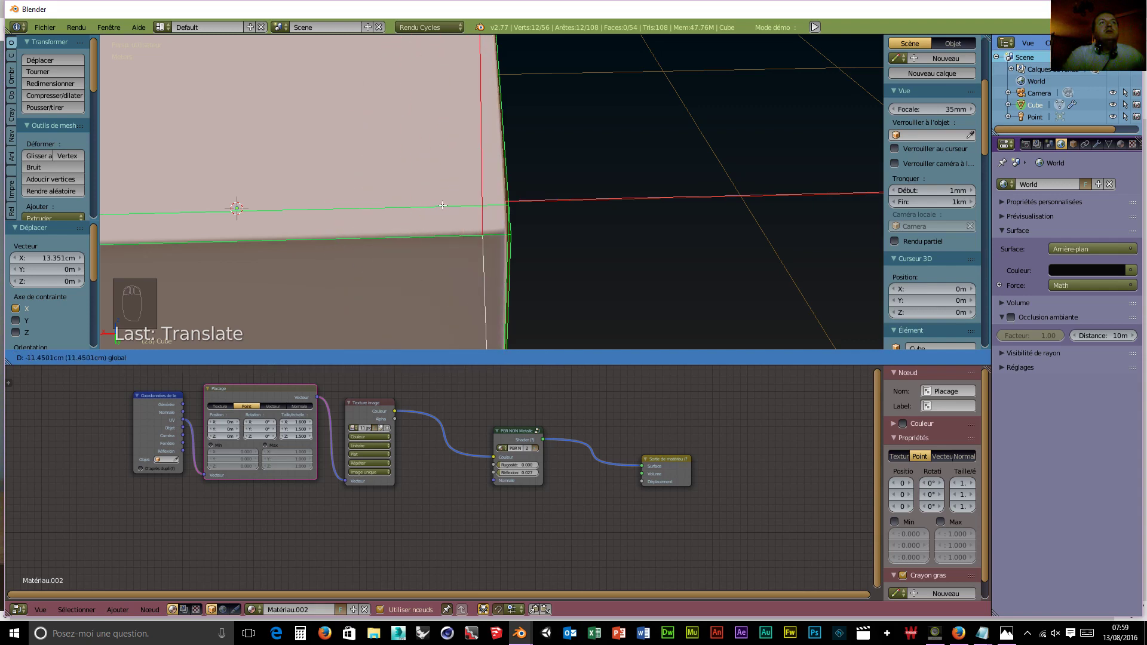
pyautogui.moveTo(444, 205); pyautogui.dragTo(445, 205)
# Return the cube to Object Mode and inspect the bark texture along its edges in Texture shading.
pyautogui.moveTo(517, 226); pyautogui.dragTo(427, 260, button='middle')
pyautogui.click(202, 357)
pyautogui.click(200, 344)
pyautogui.scroll(5, 421, 265)
pyautogui.click(243, 357)
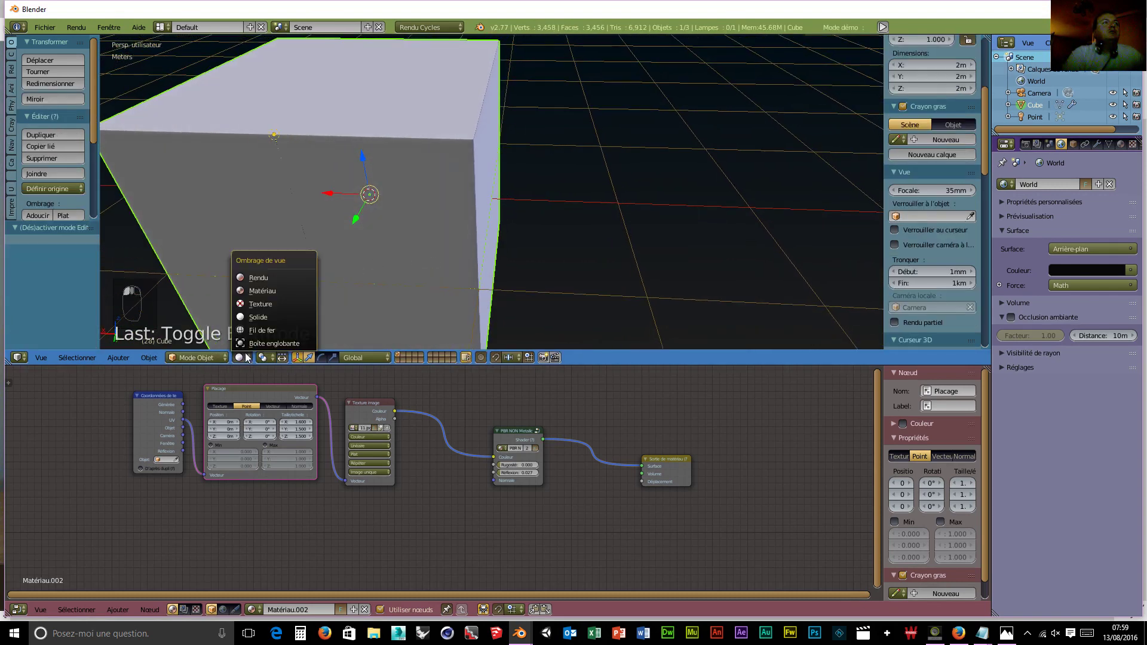
pyautogui.click(254, 304)
pyautogui.moveTo(400, 256)
pyautogui.mouseDown(button='middle')
pyautogui.moveTo(394, 283)
pyautogui.moveTo(403, 261)
pyautogui.mouseUp(button='middle')
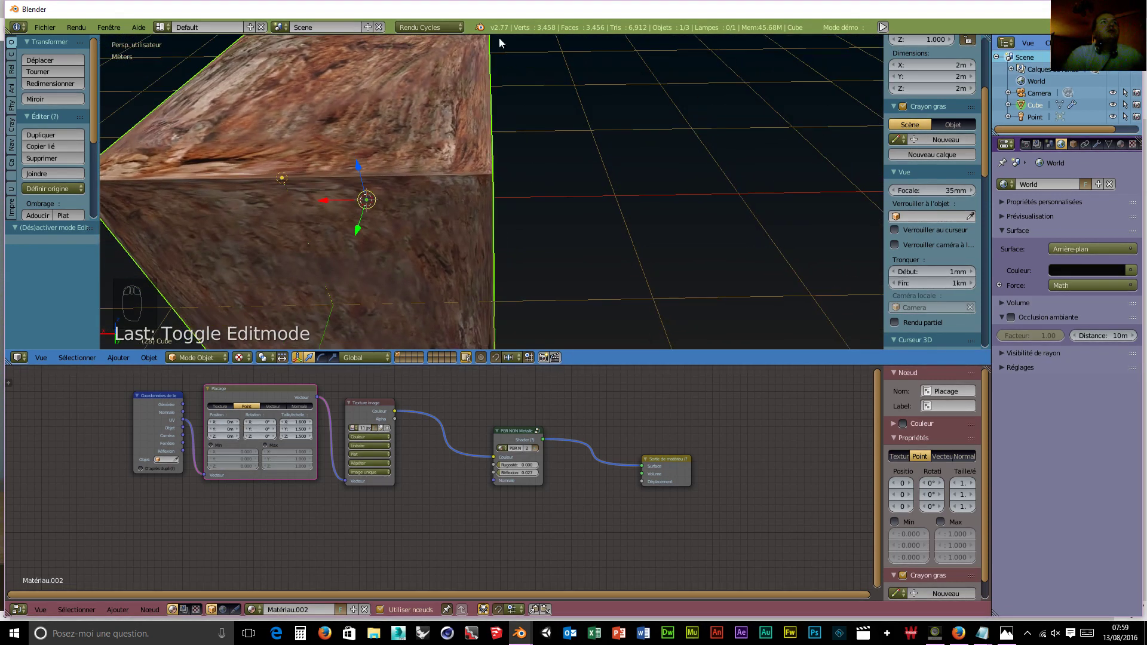
pyautogui.scroll(6, 542, 183)
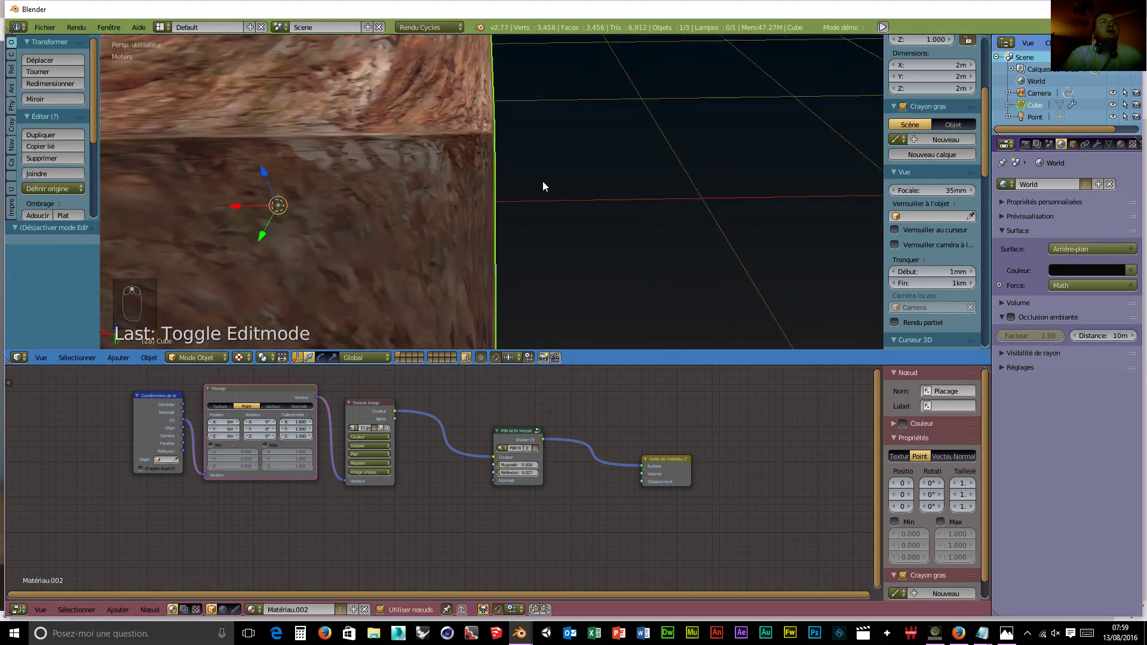
pyautogui.scroll(-3, 550, 160)
pyautogui.moveTo(542, 160); pyautogui.dragTo(511, 193, button='middle')
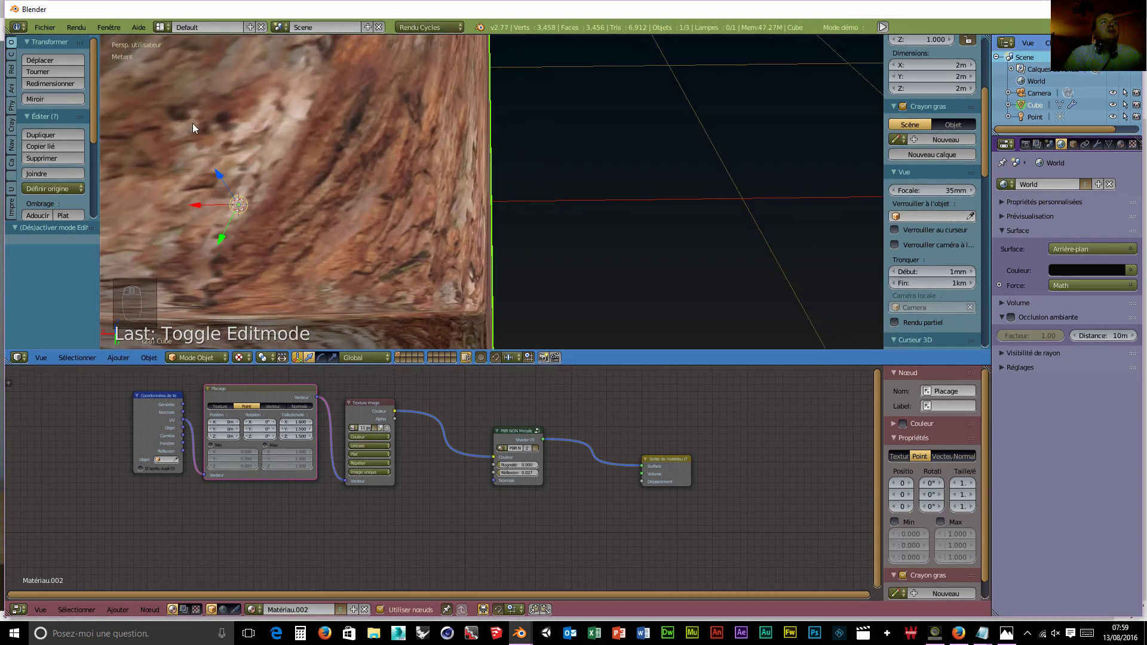
pyautogui.moveTo(457, 164); pyautogui.dragTo(418, 198, button='middle')
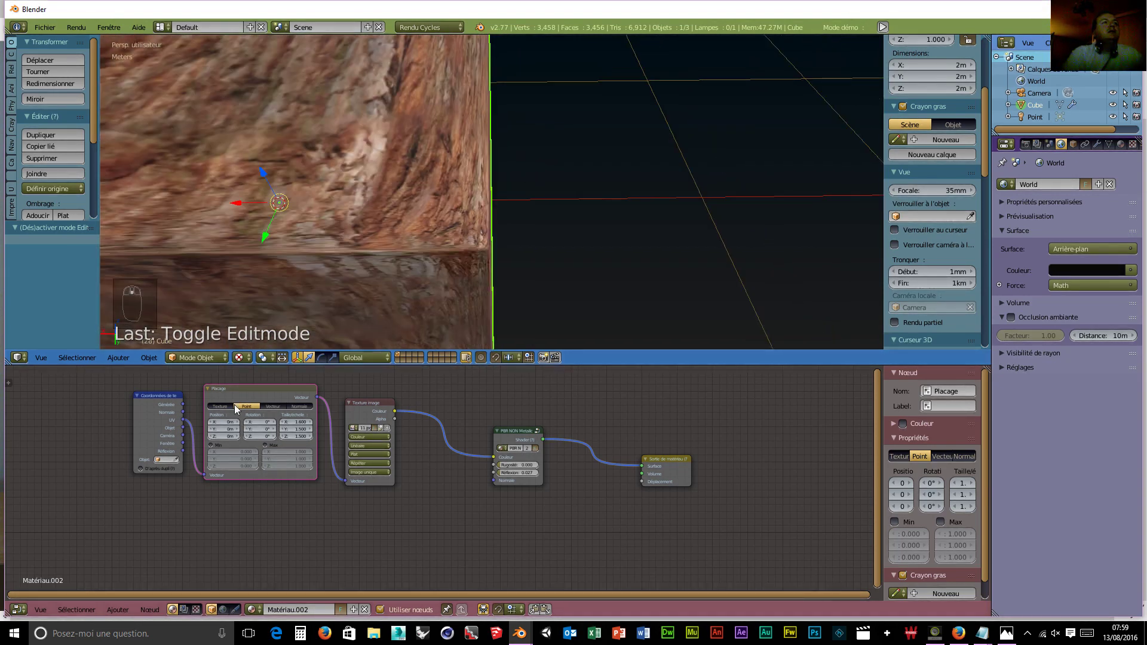
# Inspect the cube's subdivided mesh in Wireframe shading together with its subdivision modifier settings.
pyautogui.click(239, 358)
pyautogui.click(255, 332)
pyautogui.scroll(-4, 332, 246)
pyautogui.moveTo(345, 246)
pyautogui.mouseDown(button='middle')
pyautogui.moveTo(371, 261)
pyautogui.moveTo(378, 286)
pyautogui.moveTo(317, 158)
pyautogui.mouseUp(button='middle')
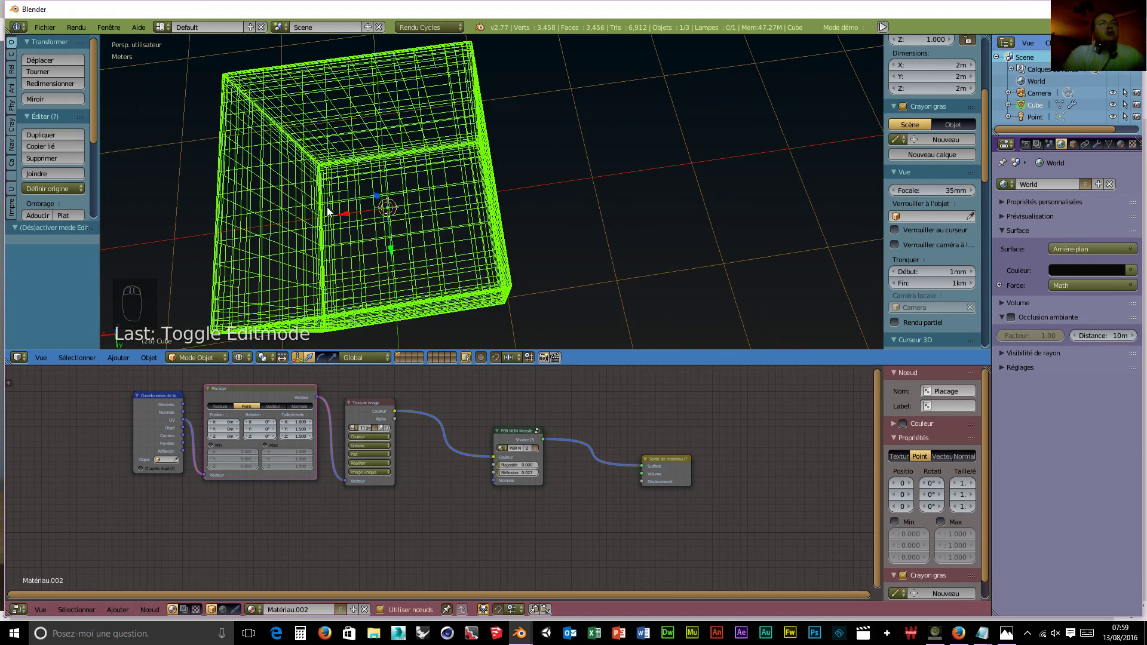
pyautogui.click(1096, 144)
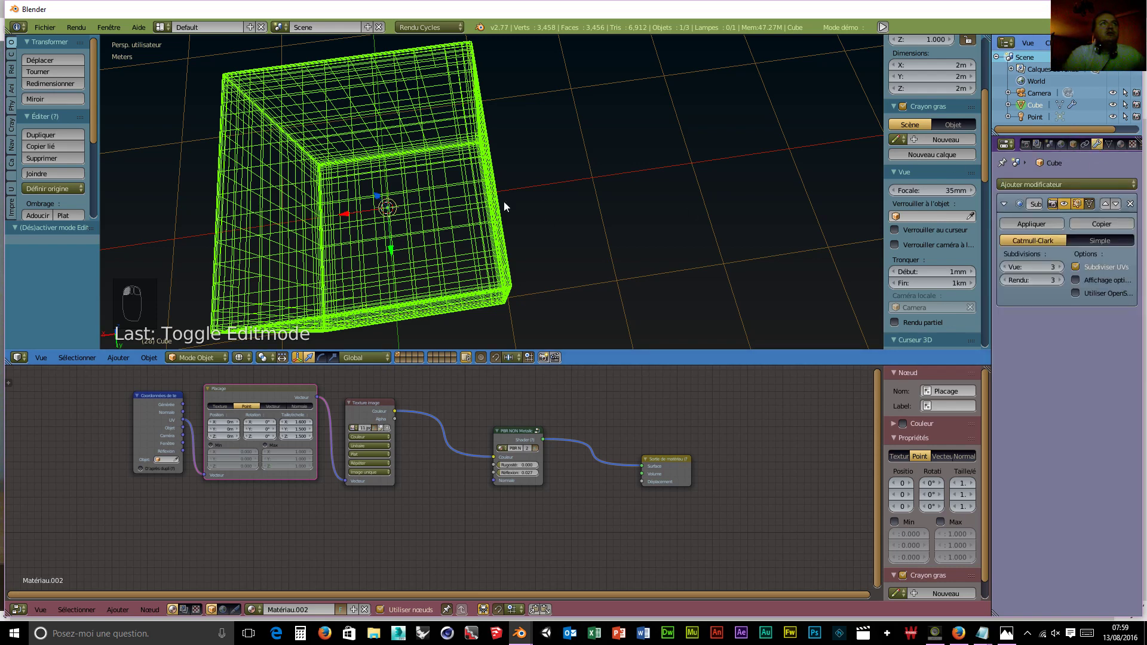
pyautogui.scroll(-1, 449, 169)
pyautogui.scroll(3, 445, 175)
pyautogui.moveTo(448, 173); pyautogui.dragTo(493, 163, button='middle')
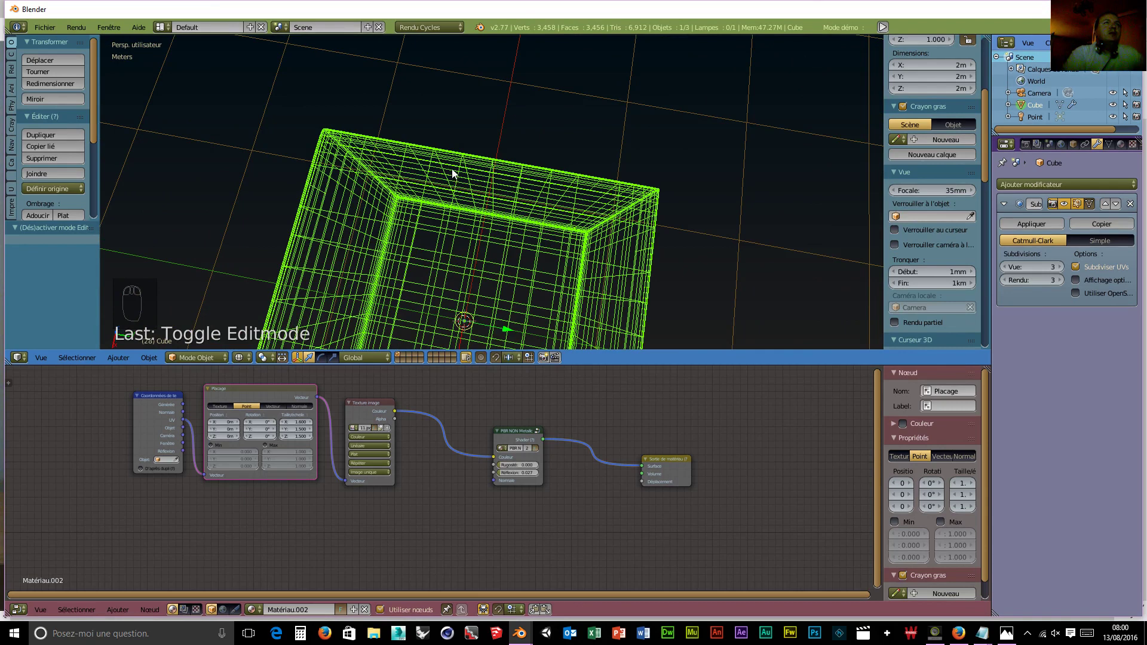
# Switch the 3D view to Rendered shading and examine the lamp-lit bark on the cube's faces, edges and corners.
pyautogui.click(248, 358)
pyautogui.click(255, 280)
pyautogui.moveTo(659, 263); pyautogui.dragTo(529, 282, button='middle')
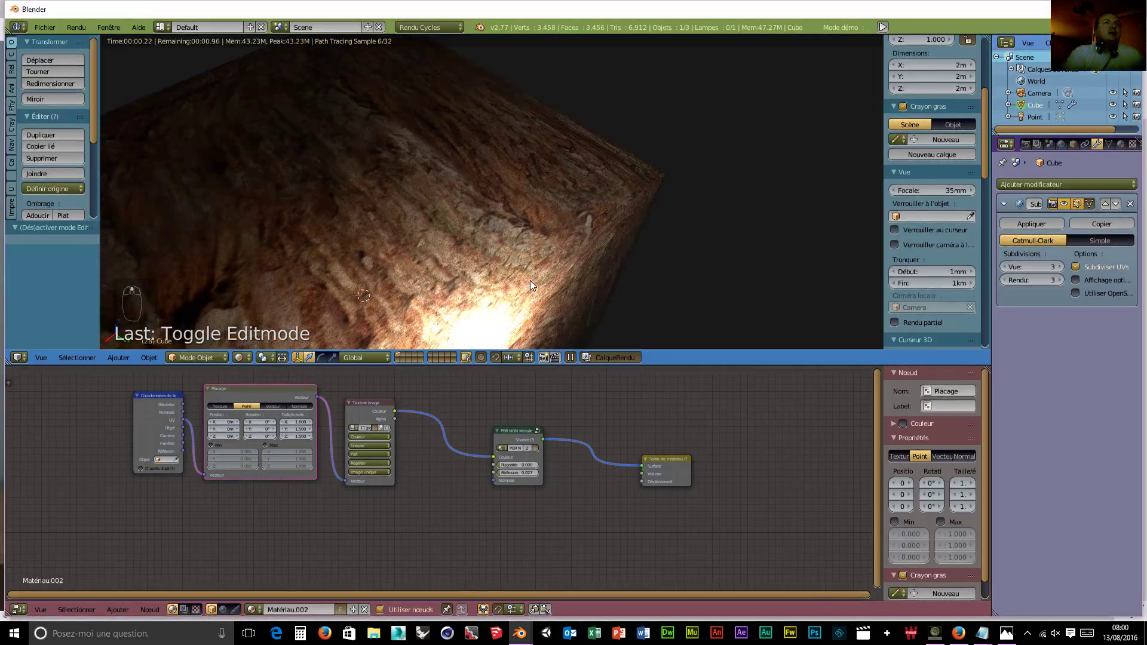
pyautogui.moveTo(613, 172); pyautogui.dragTo(479, 221, button='middle')
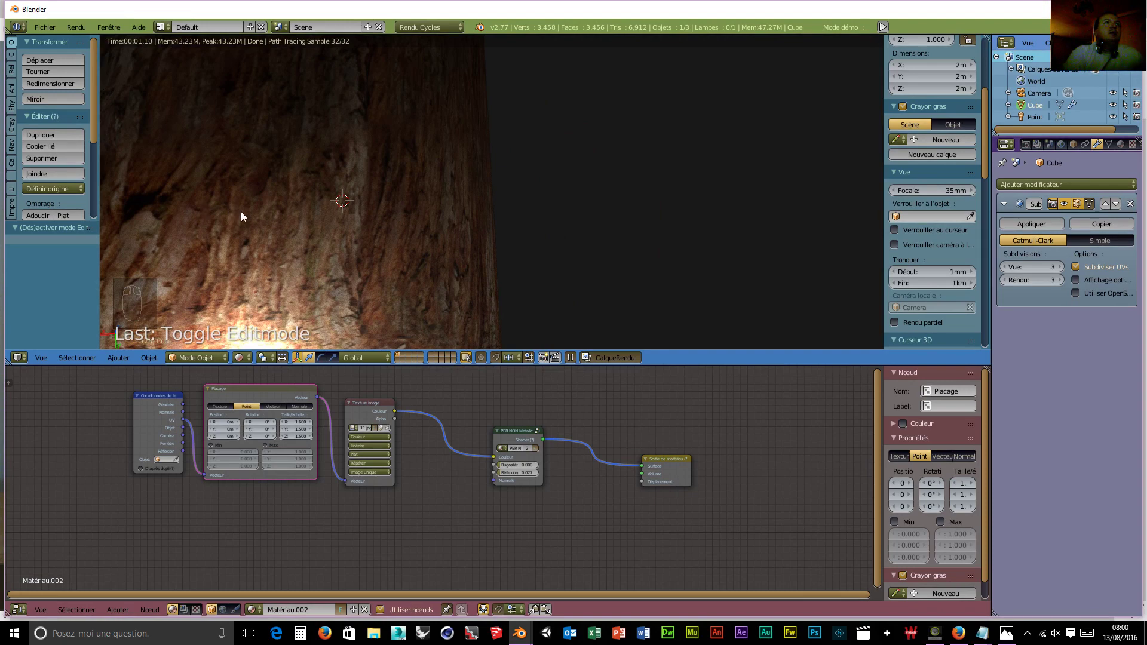
pyautogui.scroll(-2, 568, 256)
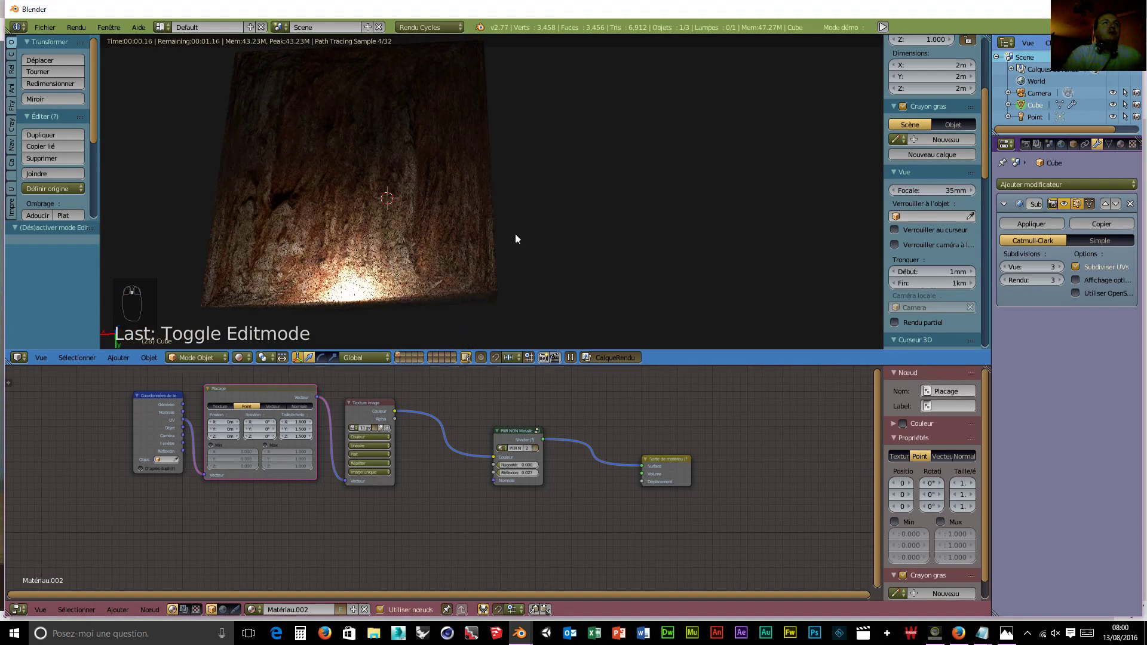
pyautogui.moveTo(427, 228); pyautogui.dragTo(516, 145, button='middle')
pyautogui.scroll(3, 561, 248)
pyautogui.scroll(1, 560, 248)
pyautogui.moveTo(566, 235); pyautogui.dragTo(515, 231, button='middle')
pyautogui.moveTo(423, 221); pyautogui.dragTo(447, 227, button='middle')
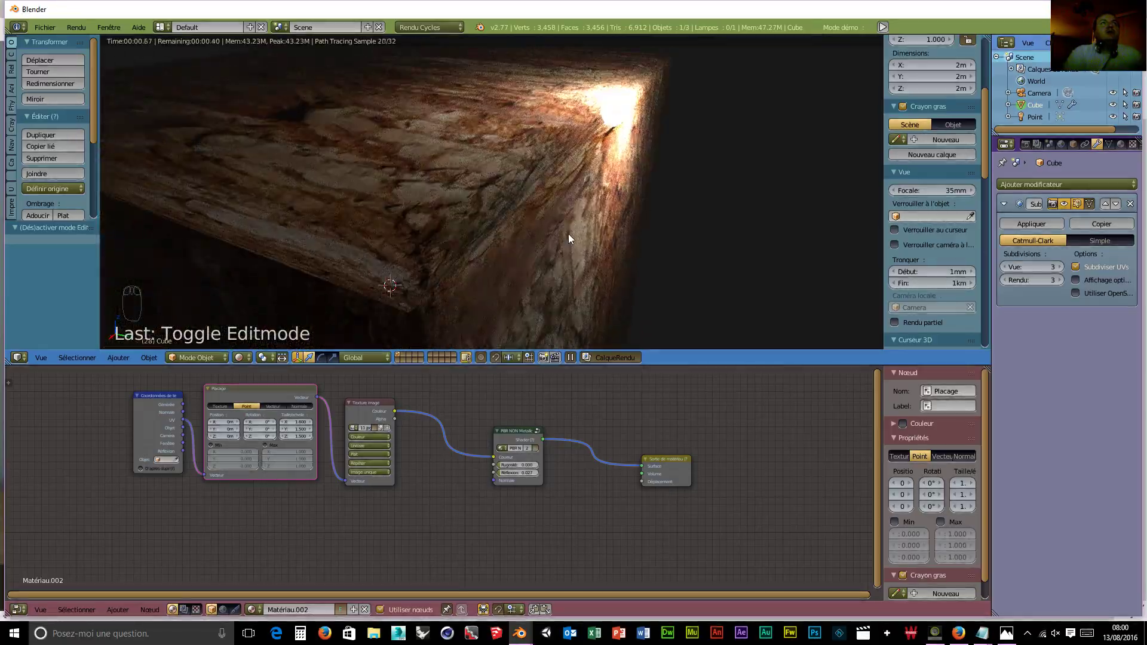
pyautogui.scroll(2, 568, 231)
pyautogui.scroll(-2, 568, 231)
pyautogui.moveTo(568, 231); pyautogui.dragTo(680, 205, button='middle')
pyautogui.scroll(-2, 452, 203)
pyautogui.moveTo(467, 238); pyautogui.dragTo(542, 239, button='middle')
pyautogui.scroll(4, 542, 239)
pyautogui.moveTo(584, 169); pyautogui.dragTo(496, 225, button='middle')
pyautogui.scroll(3, 507, 249)
pyautogui.scroll(-3, 507, 248)
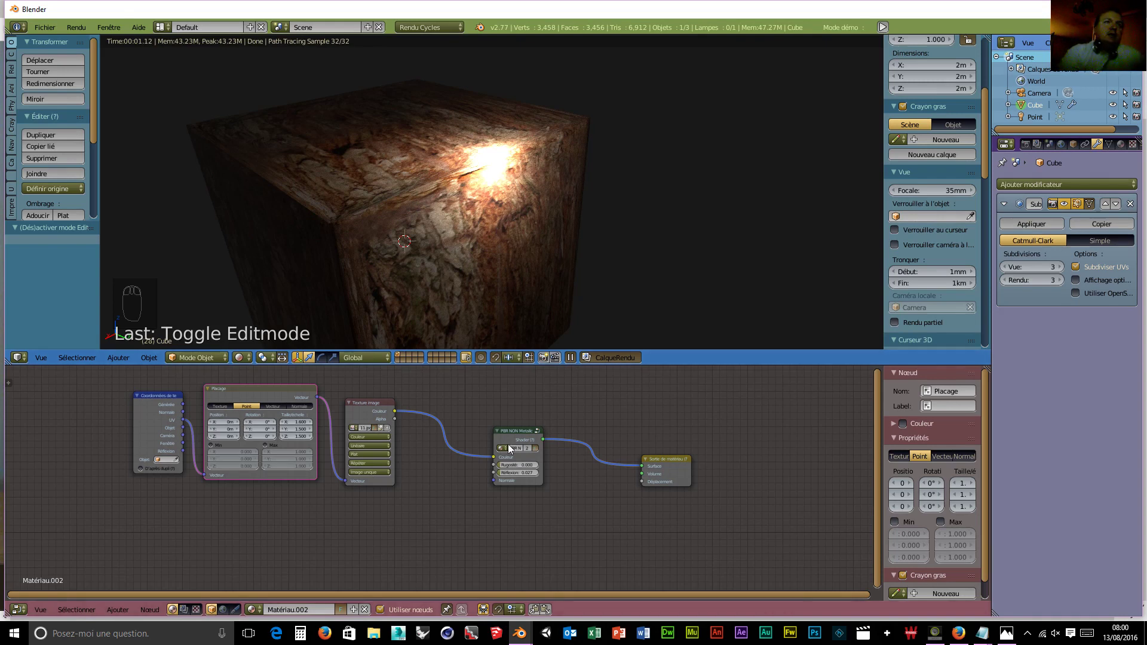
# Reposition the PBR NON Metallic group node slightly higher between the image texture and the material output.
pyautogui.click(527, 430)
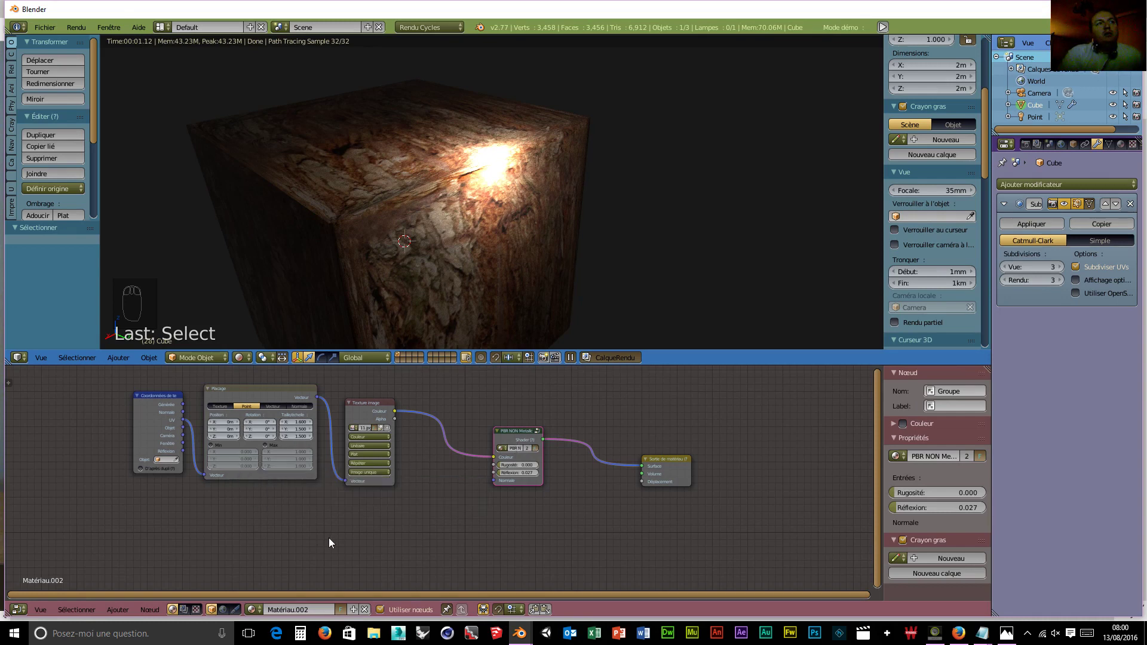
pyautogui.moveTo(523, 429)
pyautogui.mouseDown()
pyautogui.moveTo(546, 413)
pyautogui.moveTo(483, 411)
pyautogui.moveTo(477, 475)
pyautogui.moveTo(421, 524)
pyautogui.moveTo(551, 447)
pyautogui.moveTo(532, 415)
pyautogui.mouseUp()
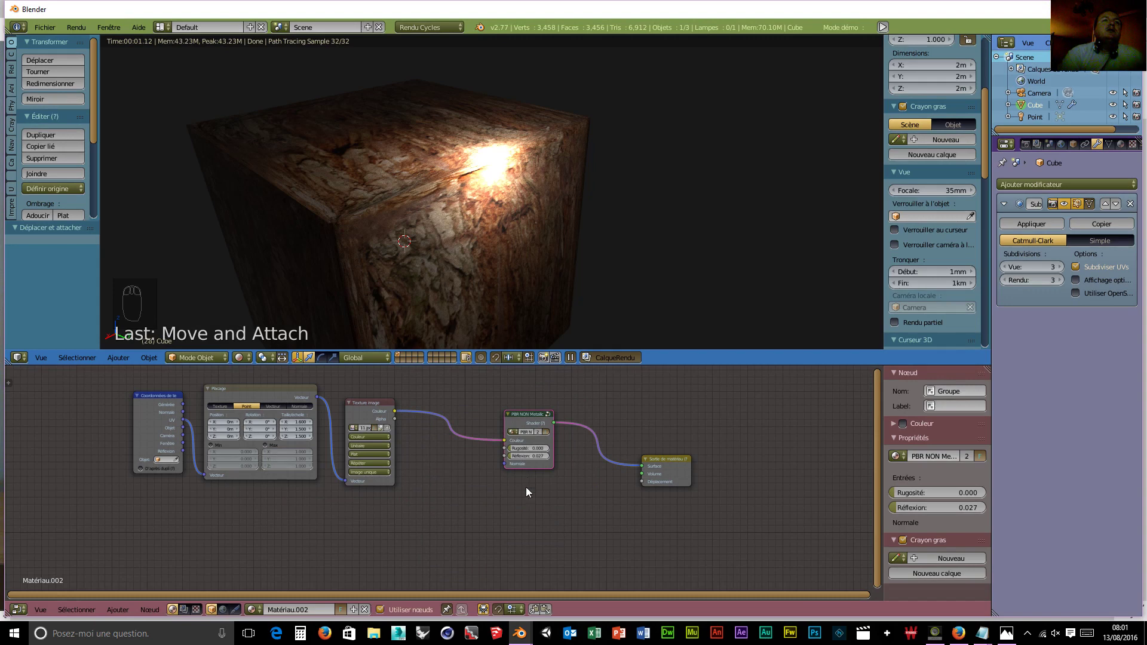
pyautogui.click(532, 418)
pyautogui.moveTo(537, 410)
pyautogui.mouseDown()
pyautogui.moveTo(529, 422)
pyautogui.moveTo(517, 406)
pyautogui.mouseUp()
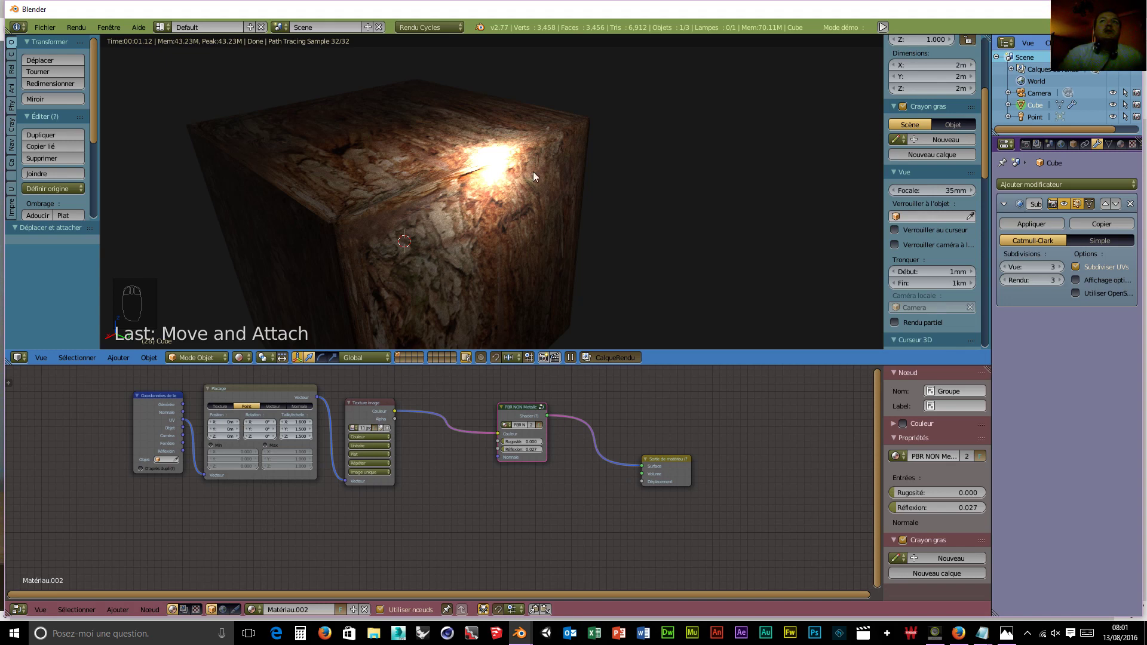
# Apply the cube's Subsurf modifier and replace its bark material with a new material.
pyautogui.click(1032, 224)
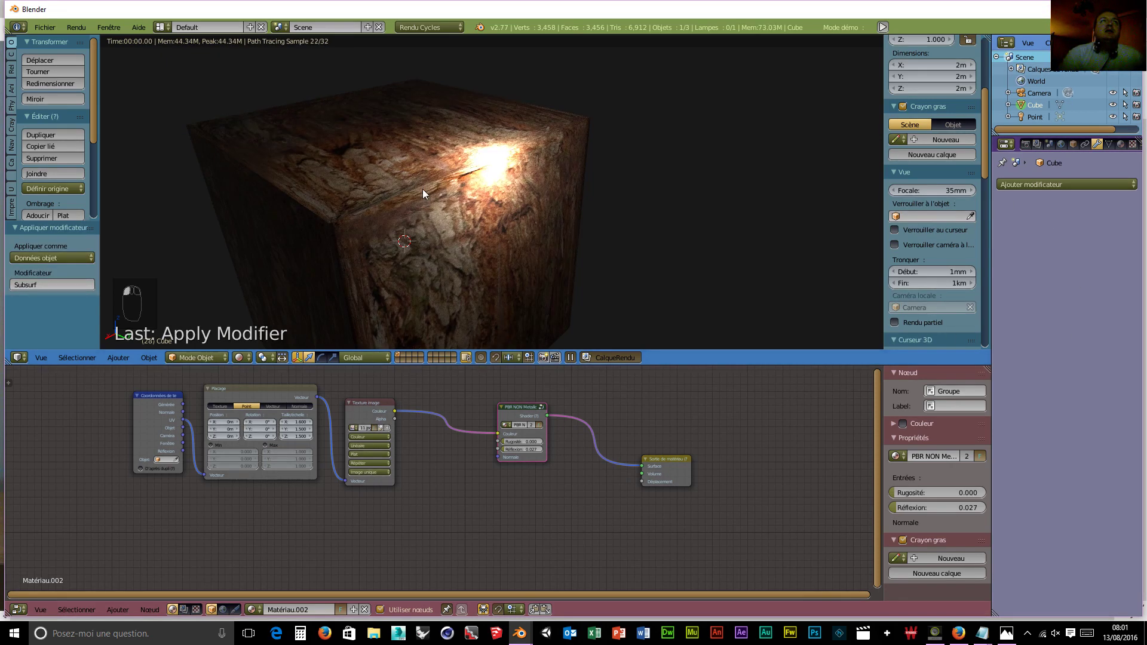
pyautogui.click(1121, 144)
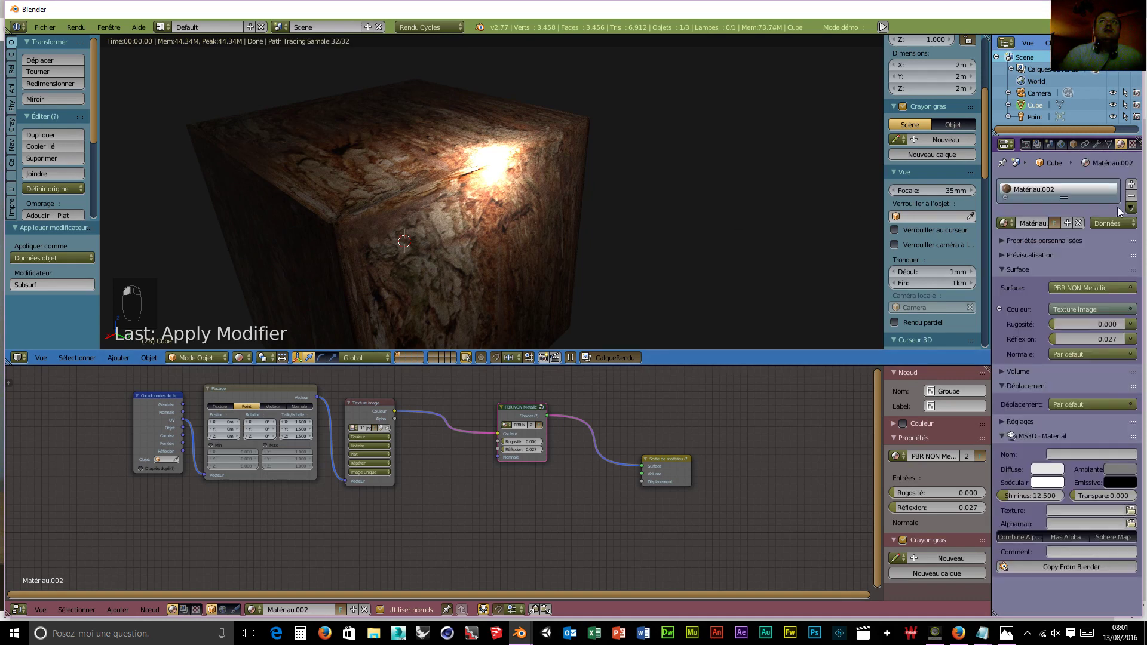
pyautogui.click(1079, 224)
pyautogui.click(1030, 221)
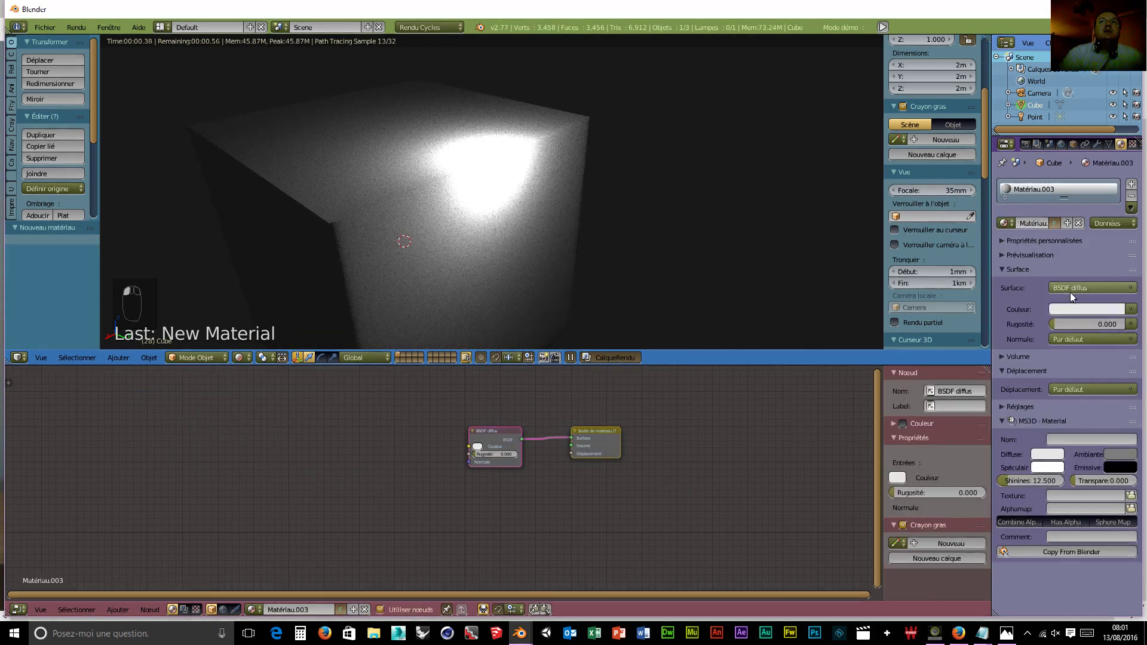
# Set the new material's surface to BSDF brillant with the Beckmann distribution.
pyautogui.click(1075, 287)
pyautogui.click(877, 355)
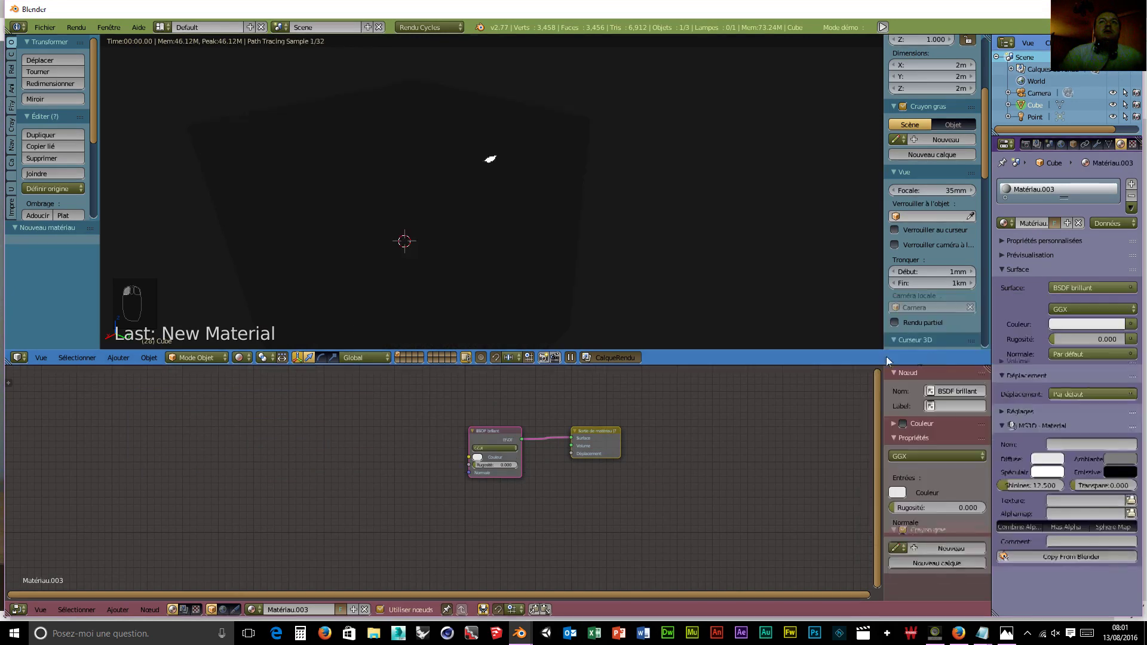
pyautogui.click(1057, 308)
pyautogui.click(1057, 286)
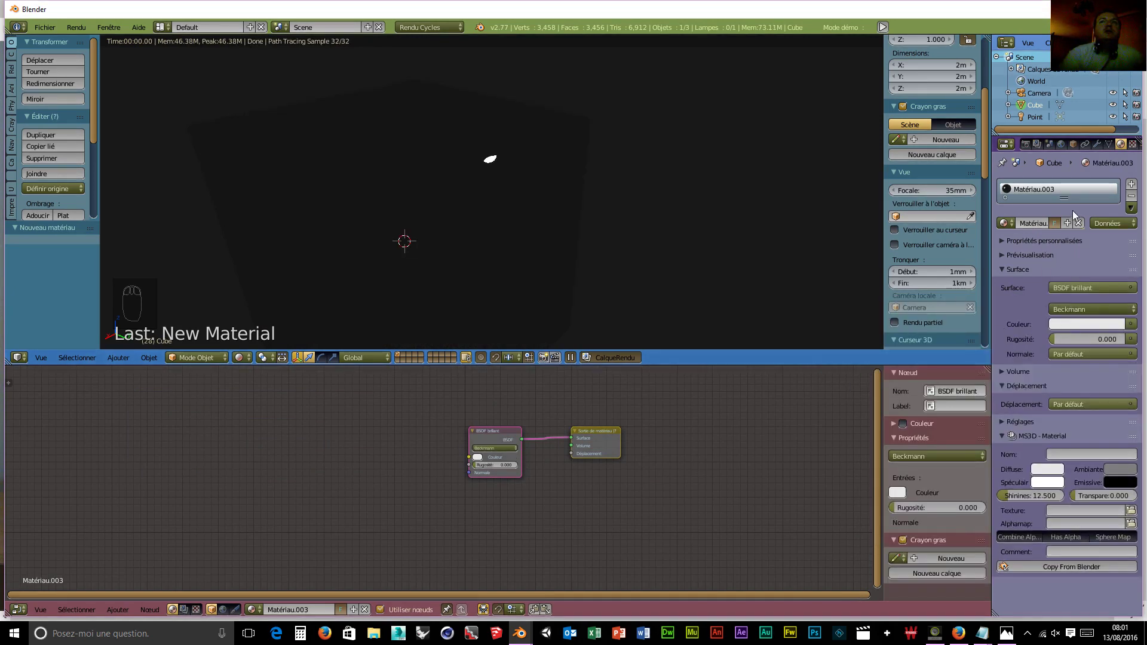
# Set the World background colour to a dark grey with R, V and B at 0.044.
pyautogui.click(1066, 145)
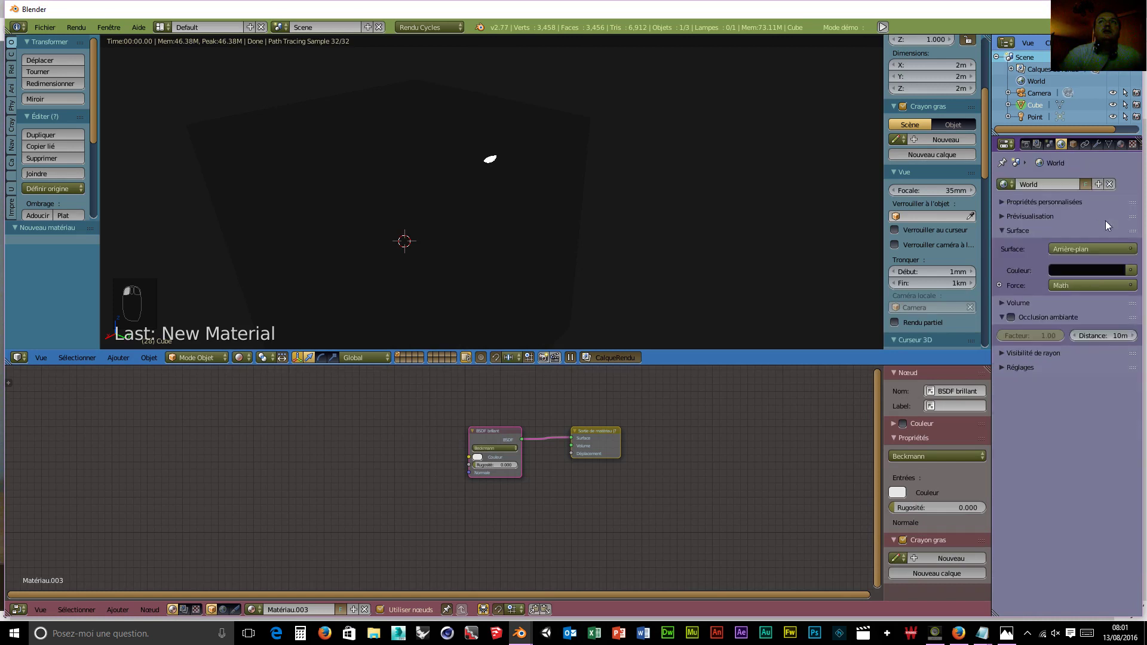
pyautogui.click(1109, 272)
pyautogui.click(1116, 169)
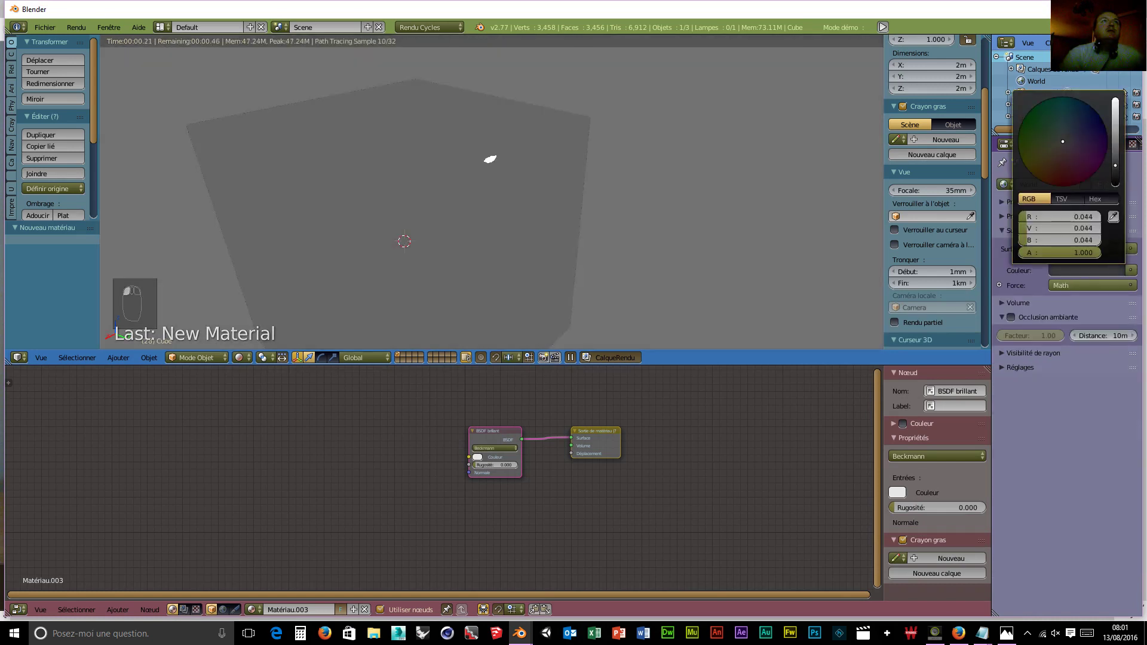
pyautogui.click(1087, 271)
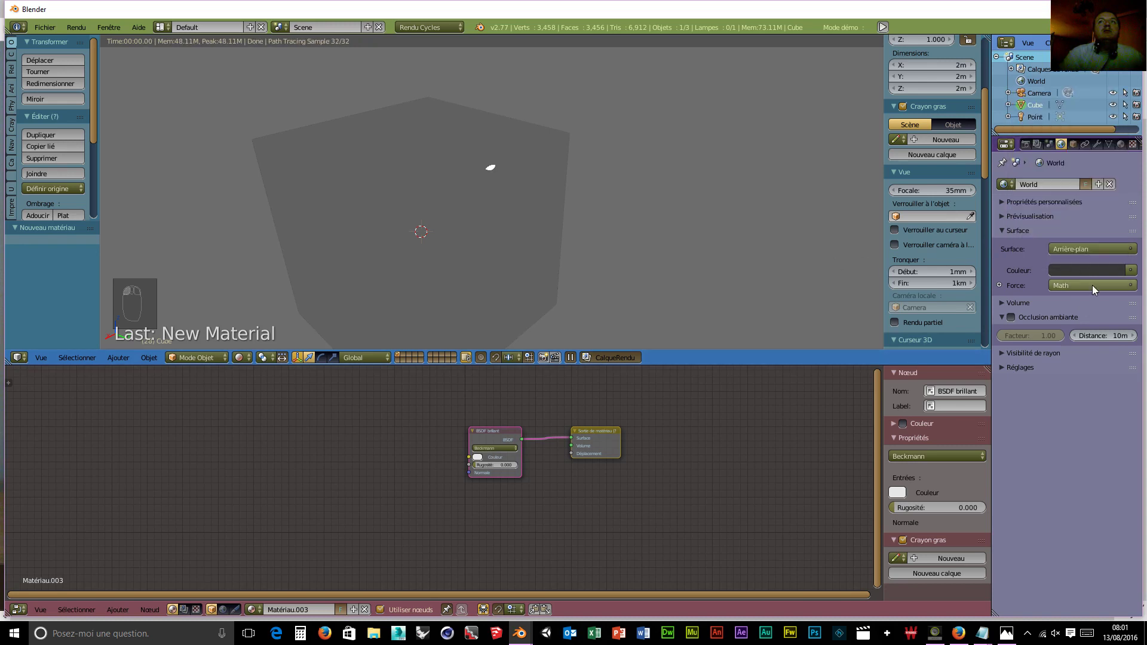
# Give the cube's BSDF brillant material a yellow colour (R 0.800, V 0.750, B 0.254) and a roughness of 0.218, and inspect its highlight.
pyautogui.click(1121, 146)
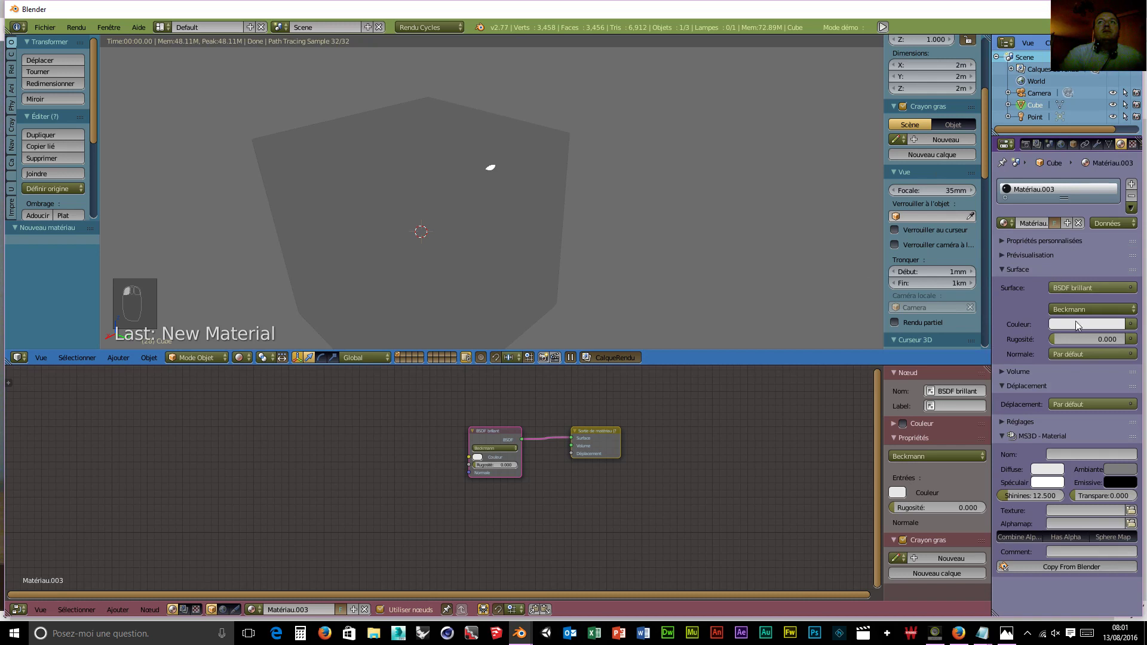
pyautogui.click(1074, 326)
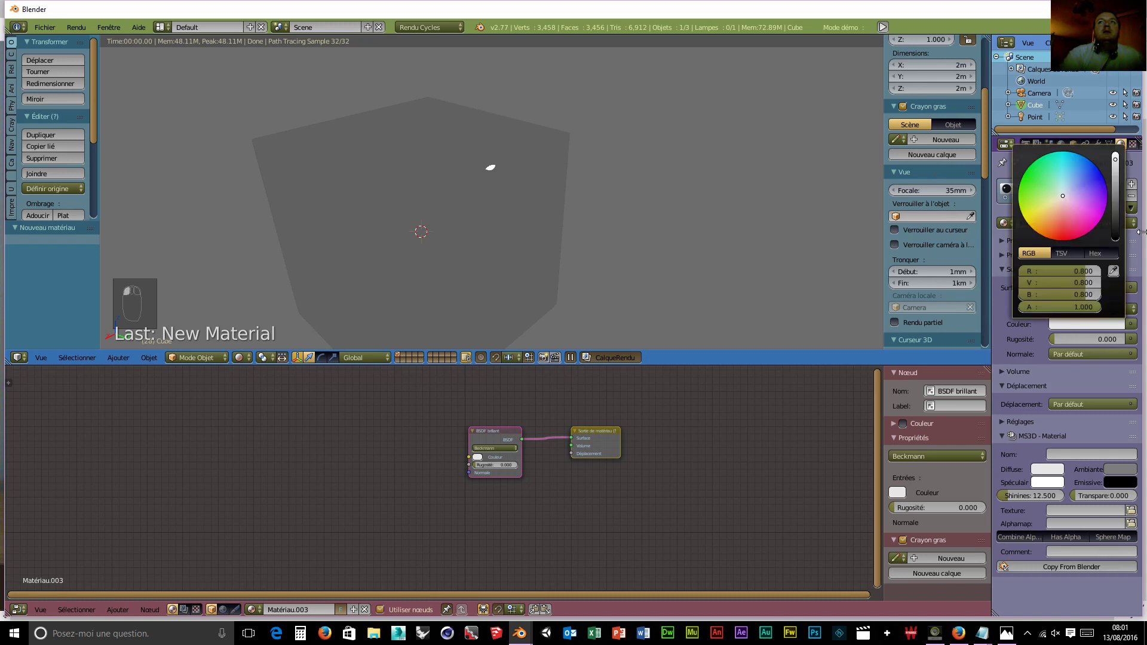
pyautogui.moveTo(1058, 205); pyautogui.dragTo(1048, 207)
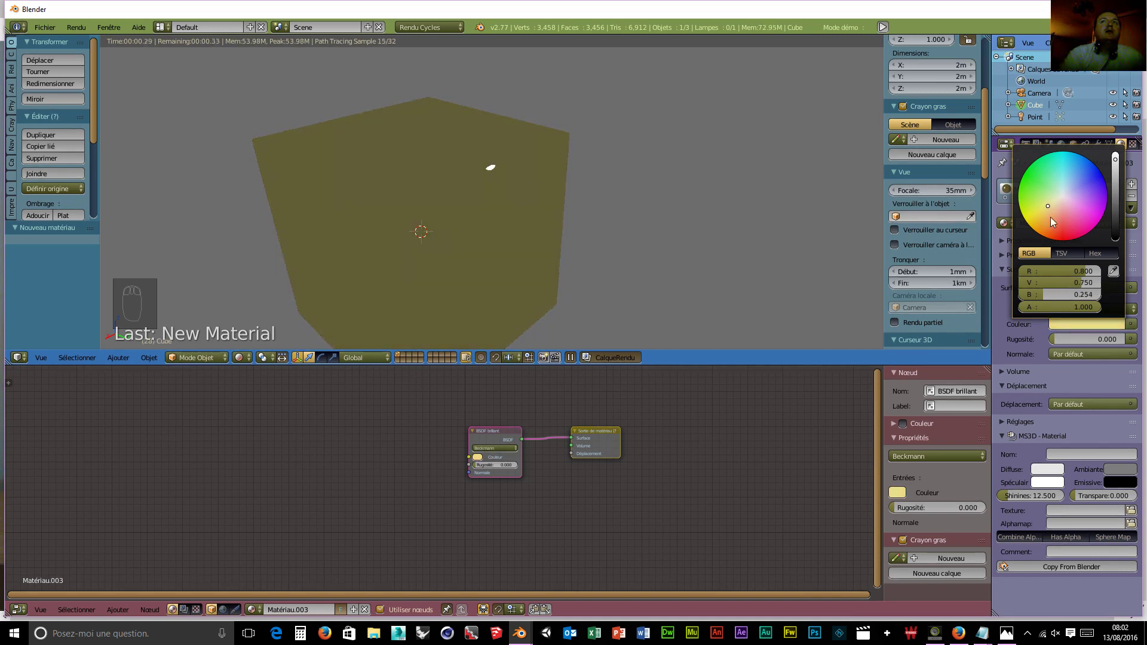
pyautogui.moveTo(1059, 340); pyautogui.dragTo(1076, 339)
pyautogui.moveTo(582, 242)
pyautogui.mouseDown(button='middle')
pyautogui.moveTo(626, 226)
pyautogui.moveTo(609, 231)
pyautogui.moveTo(613, 257)
pyautogui.moveTo(461, 255)
pyautogui.moveTo(396, 208)
pyautogui.moveTo(332, 215)
pyautogui.moveTo(323, 292)
pyautogui.moveTo(604, 251)
pyautogui.mouseUp(button='middle')
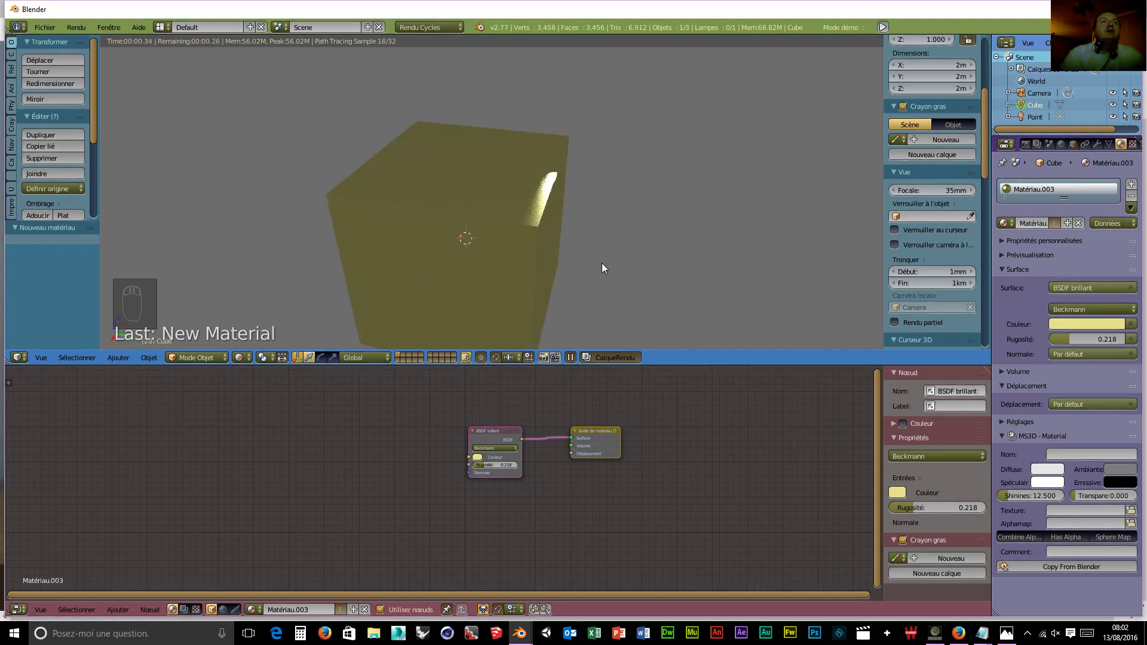
pyautogui.scroll(4, 602, 267)
pyautogui.moveTo(601, 263)
pyautogui.mouseDown(button='middle')
pyautogui.moveTo(587, 242)
pyautogui.moveTo(592, 253)
pyautogui.moveTo(564, 241)
pyautogui.moveTo(579, 249)
pyautogui.mouseUp(button='middle')
pyautogui.scroll(-3, 593, 246)
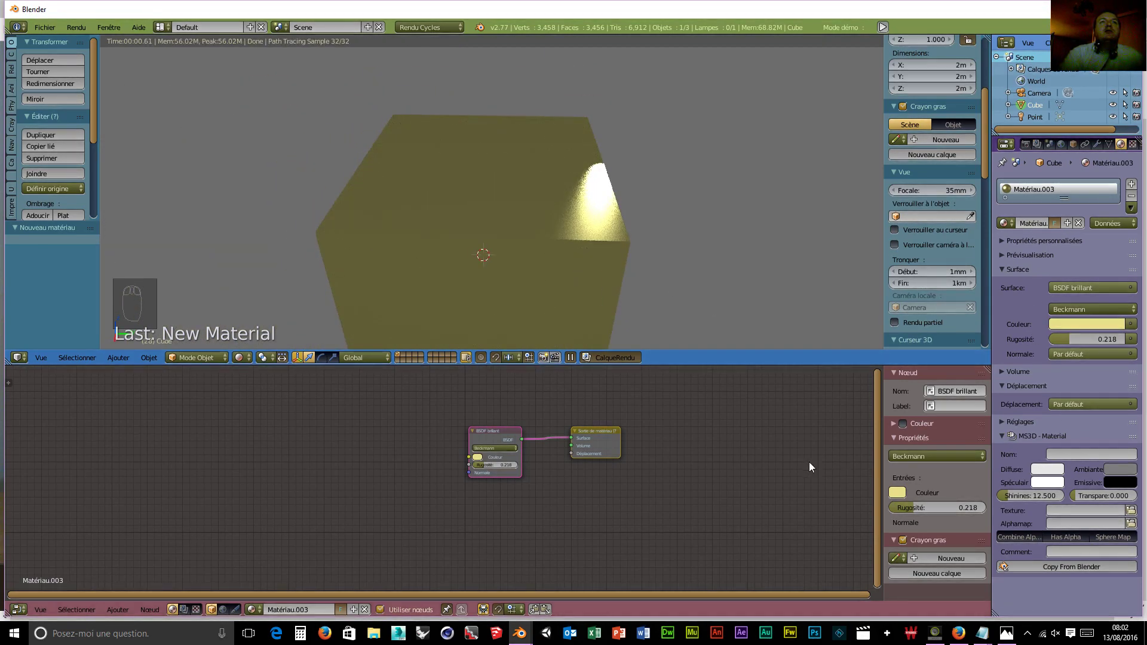
# Move the BSDF brillant node up and farther left of the material output node to widen the gap between them.
pyautogui.moveTo(480, 434); pyautogui.dragTo(424, 392)
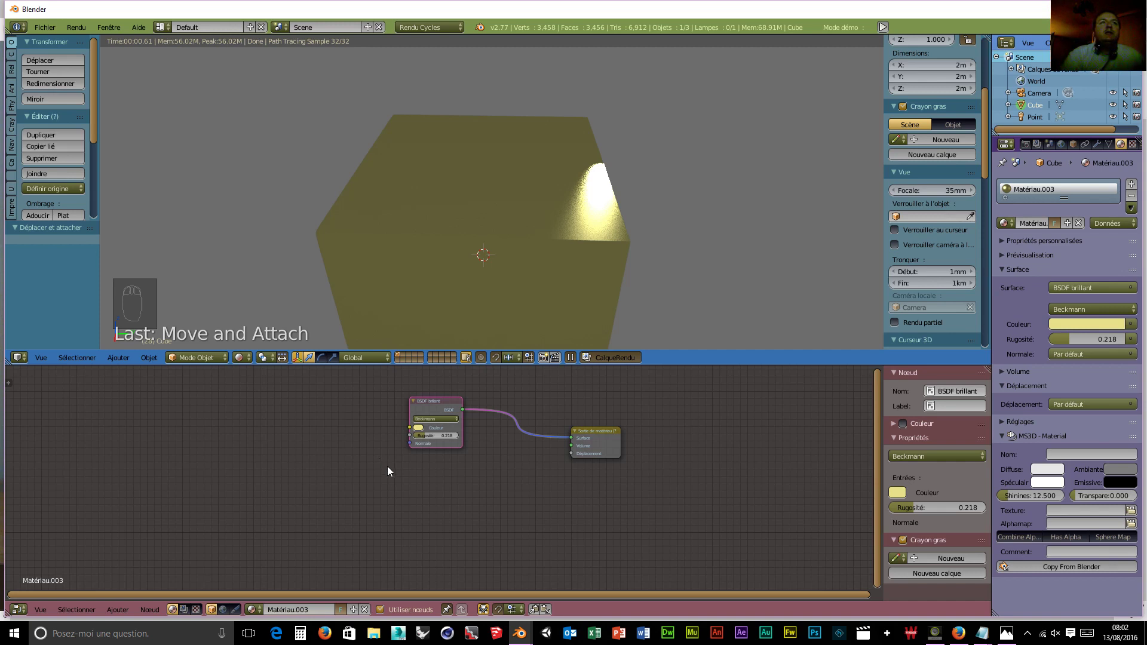
pyautogui.scroll(-3, 432, 448)
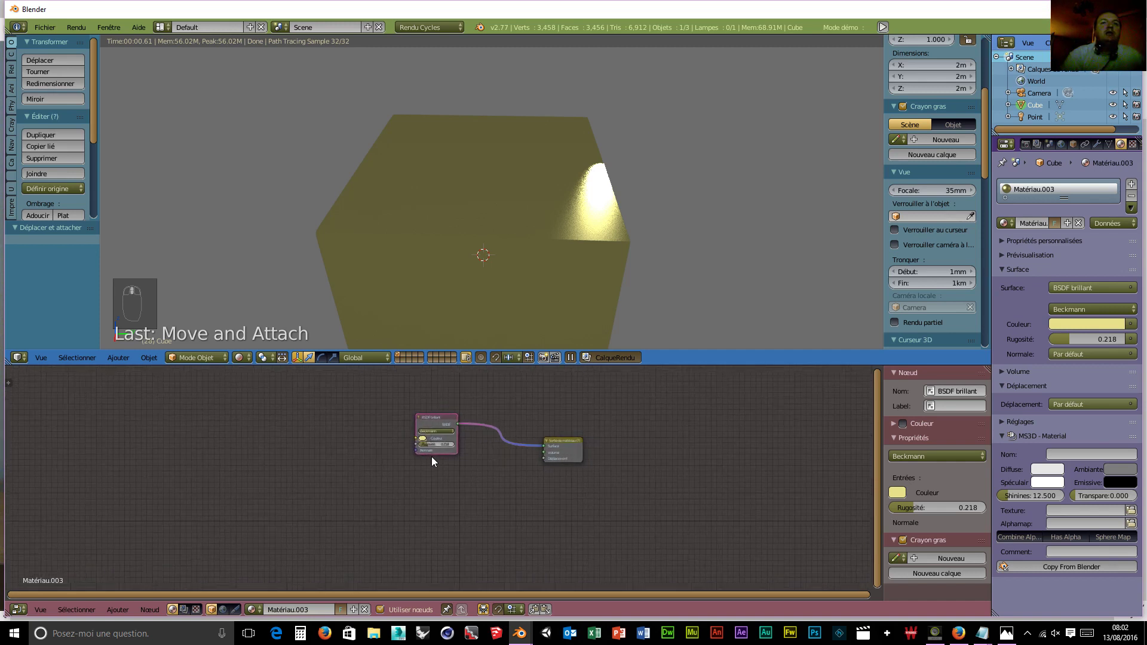
pyautogui.scroll(1, 431, 456)
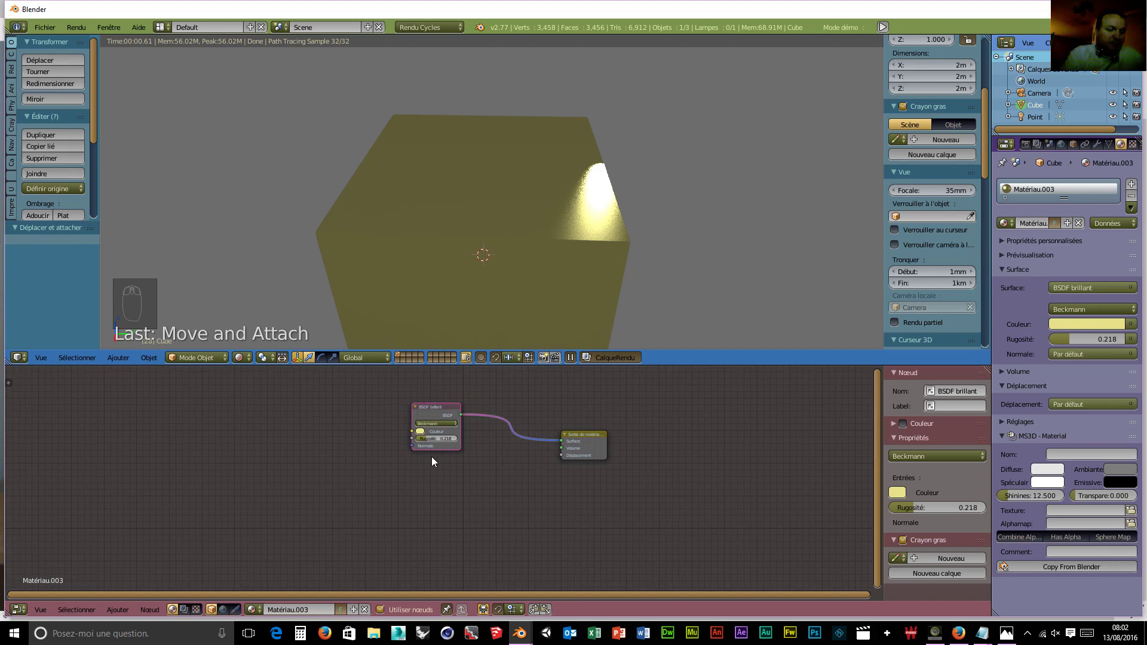